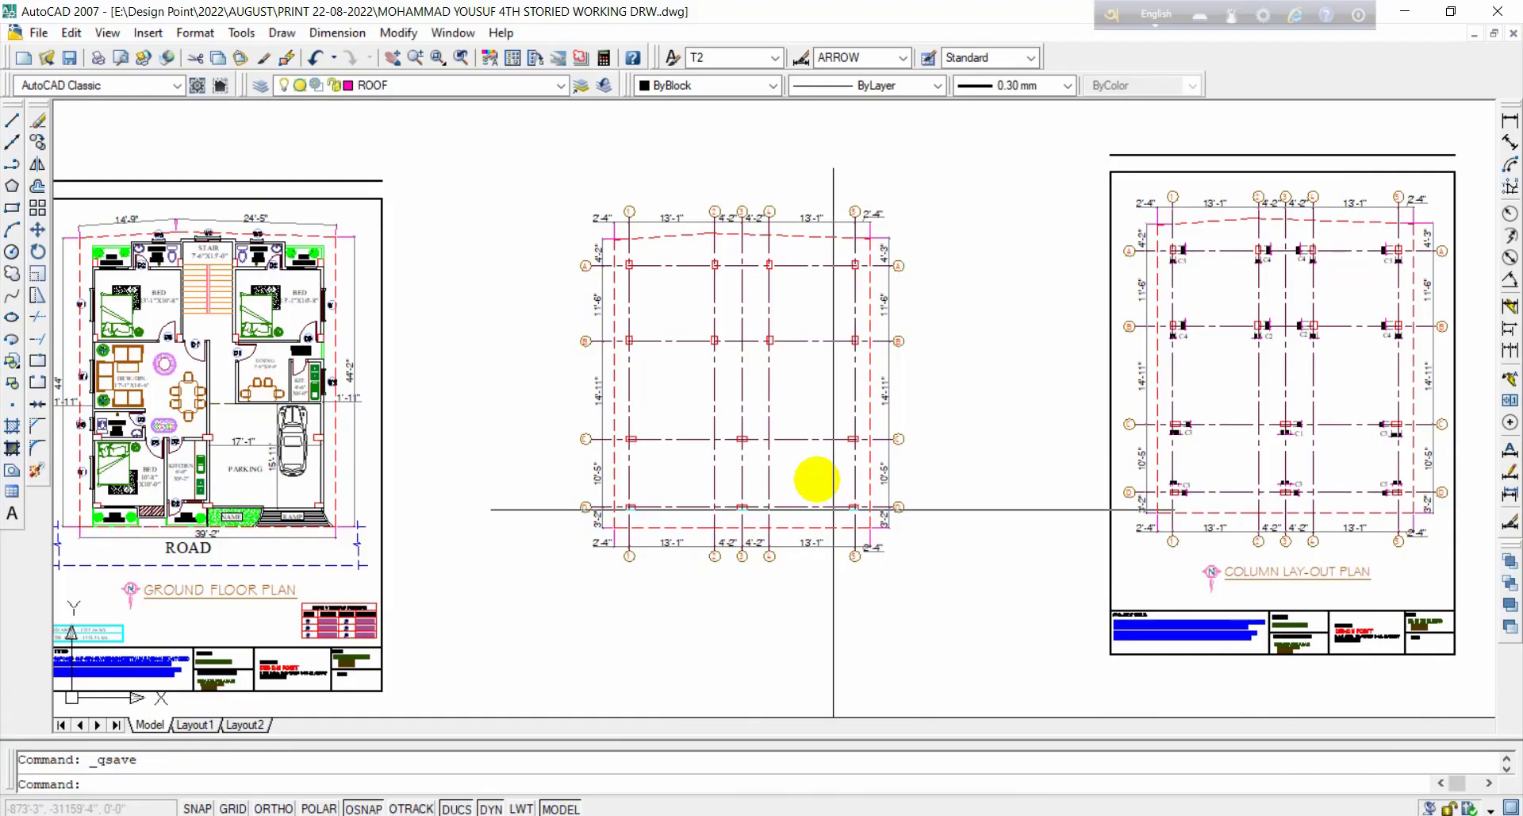
# Step: Examine the ground floor plan, the column grid and the finished column layout plan
pyautogui.moveTo(508, 452); pyautogui.dragTo(810, 432, button='middle')
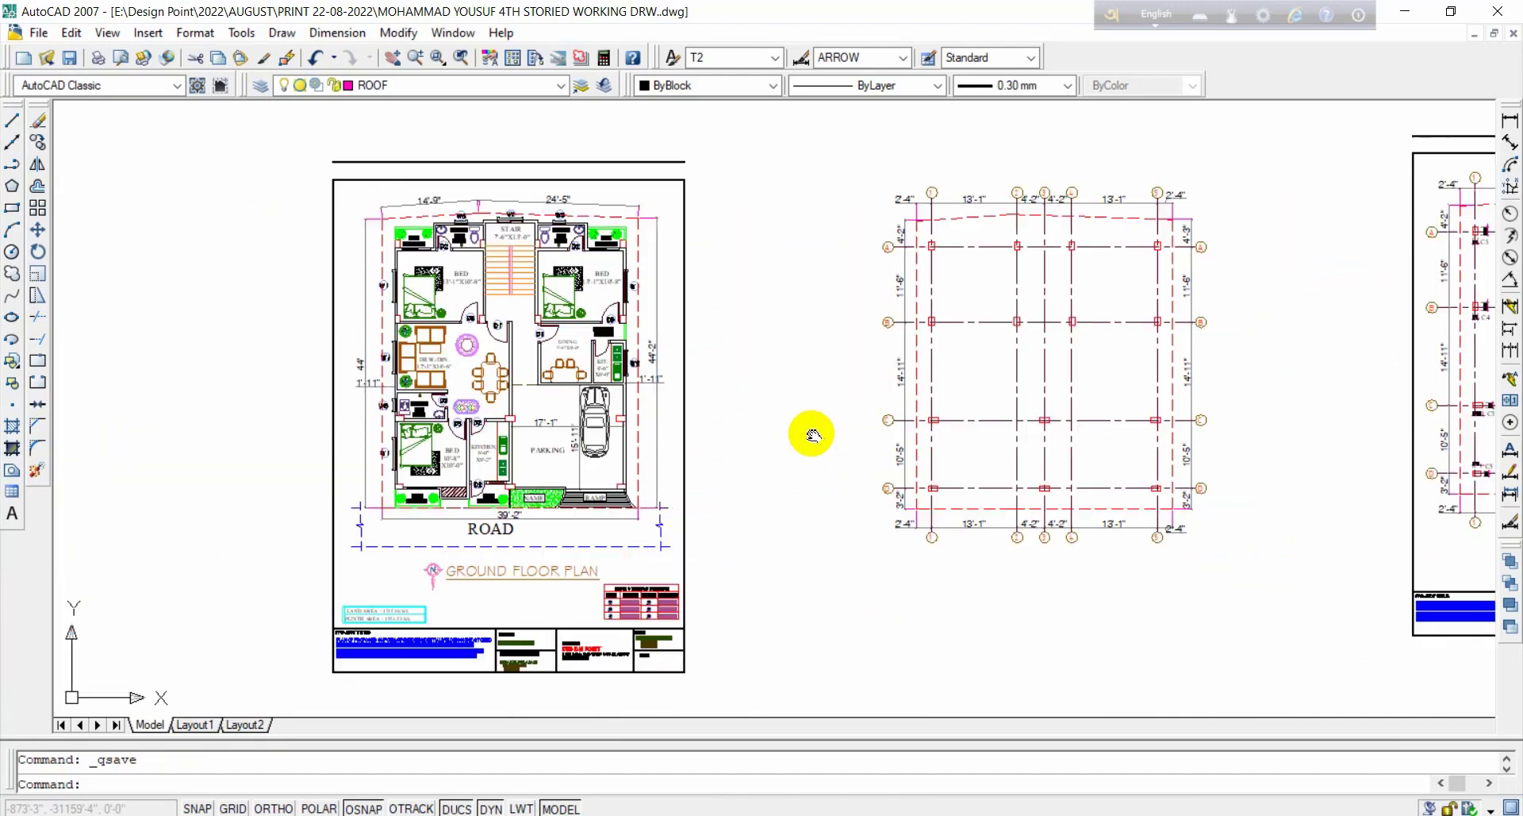
pyautogui.scroll(3, 578, 382)
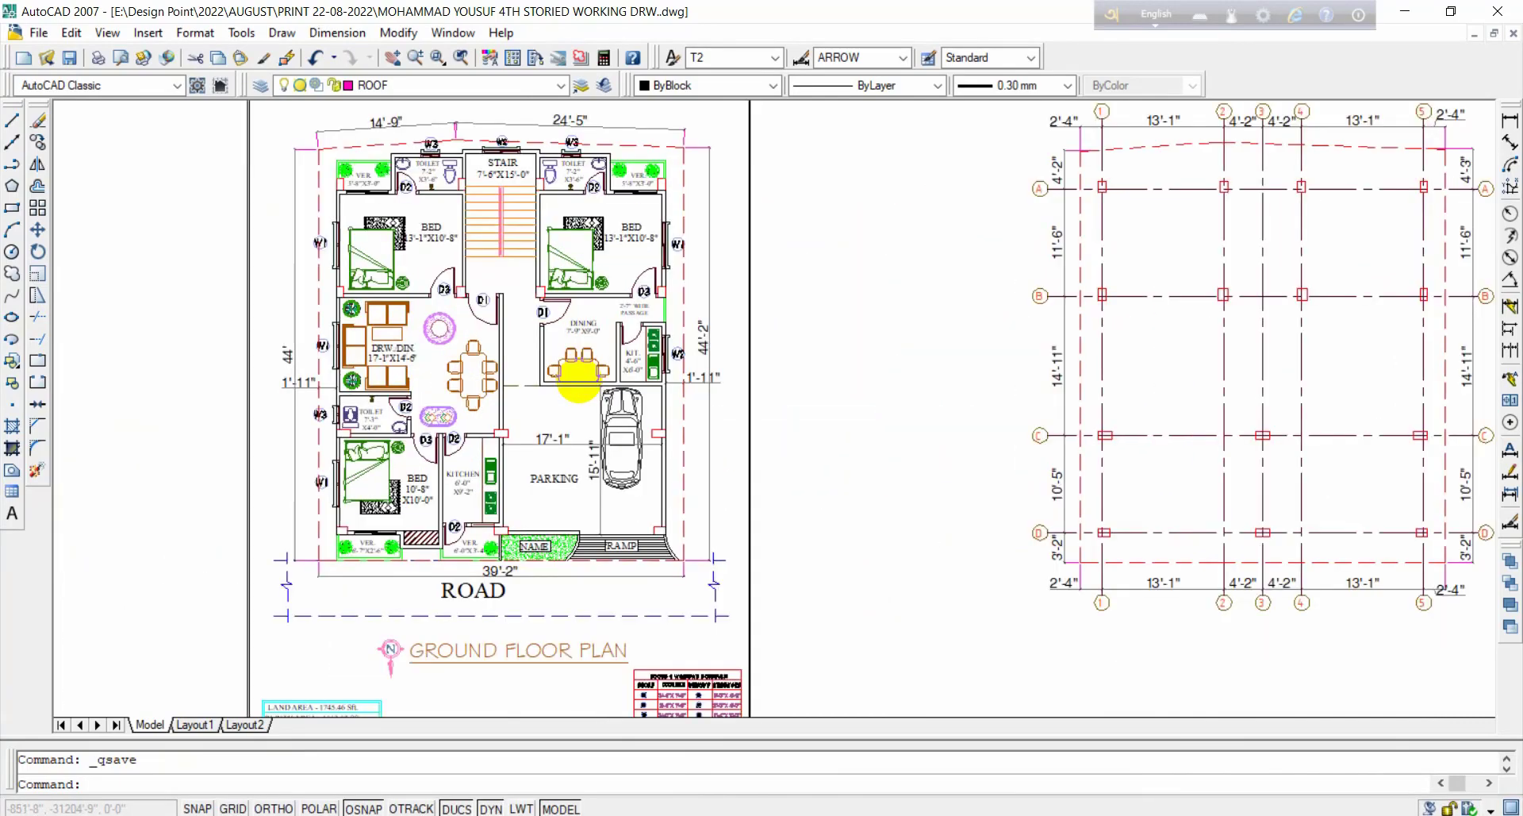
pyautogui.scroll(-4, 648, 450)
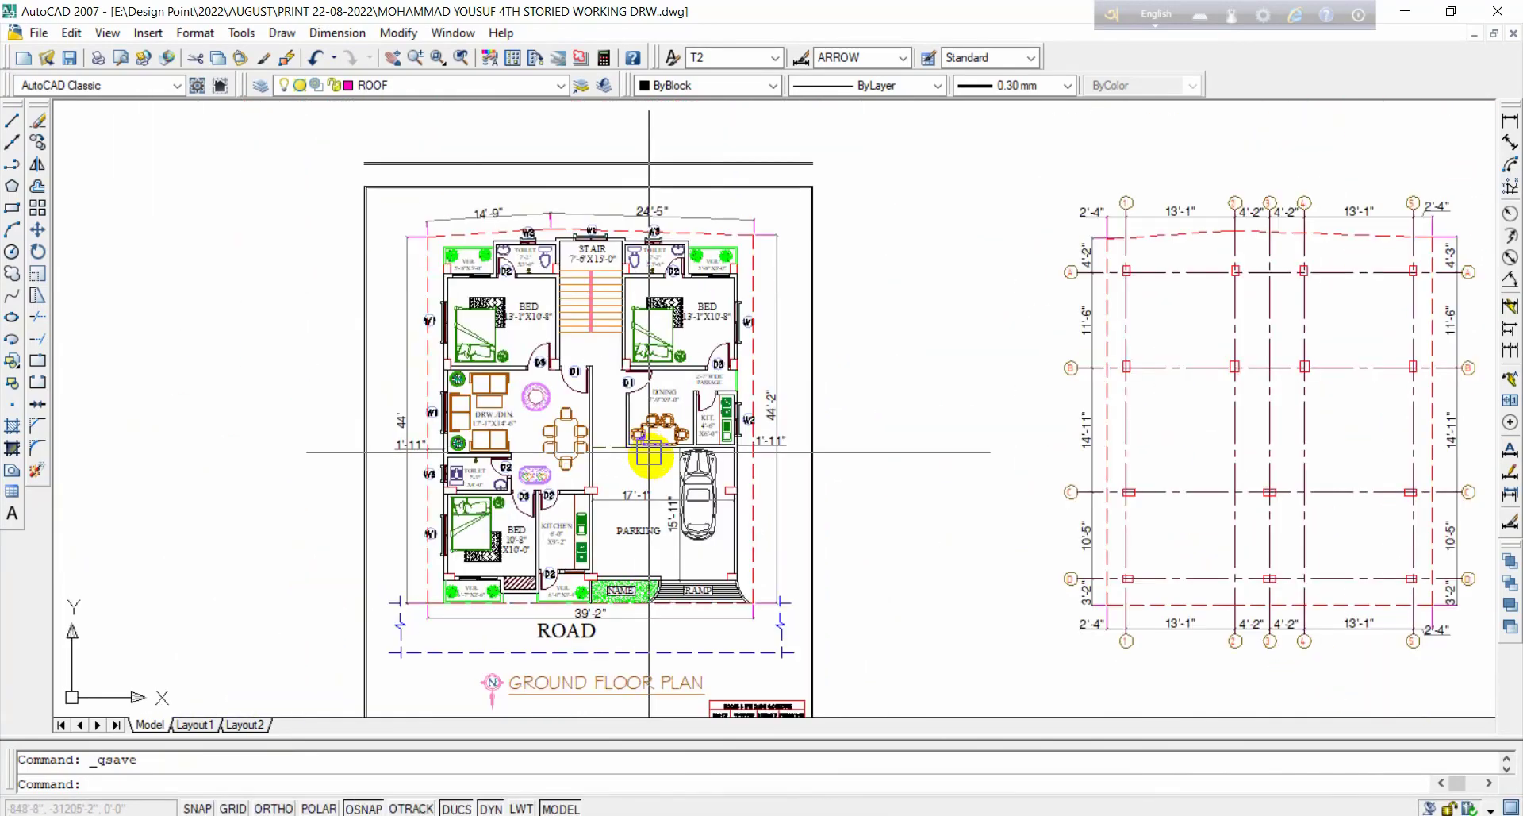
pyautogui.scroll(3, 652, 455)
pyautogui.moveTo(679, 488); pyautogui.dragTo(671, 509, button='middle')
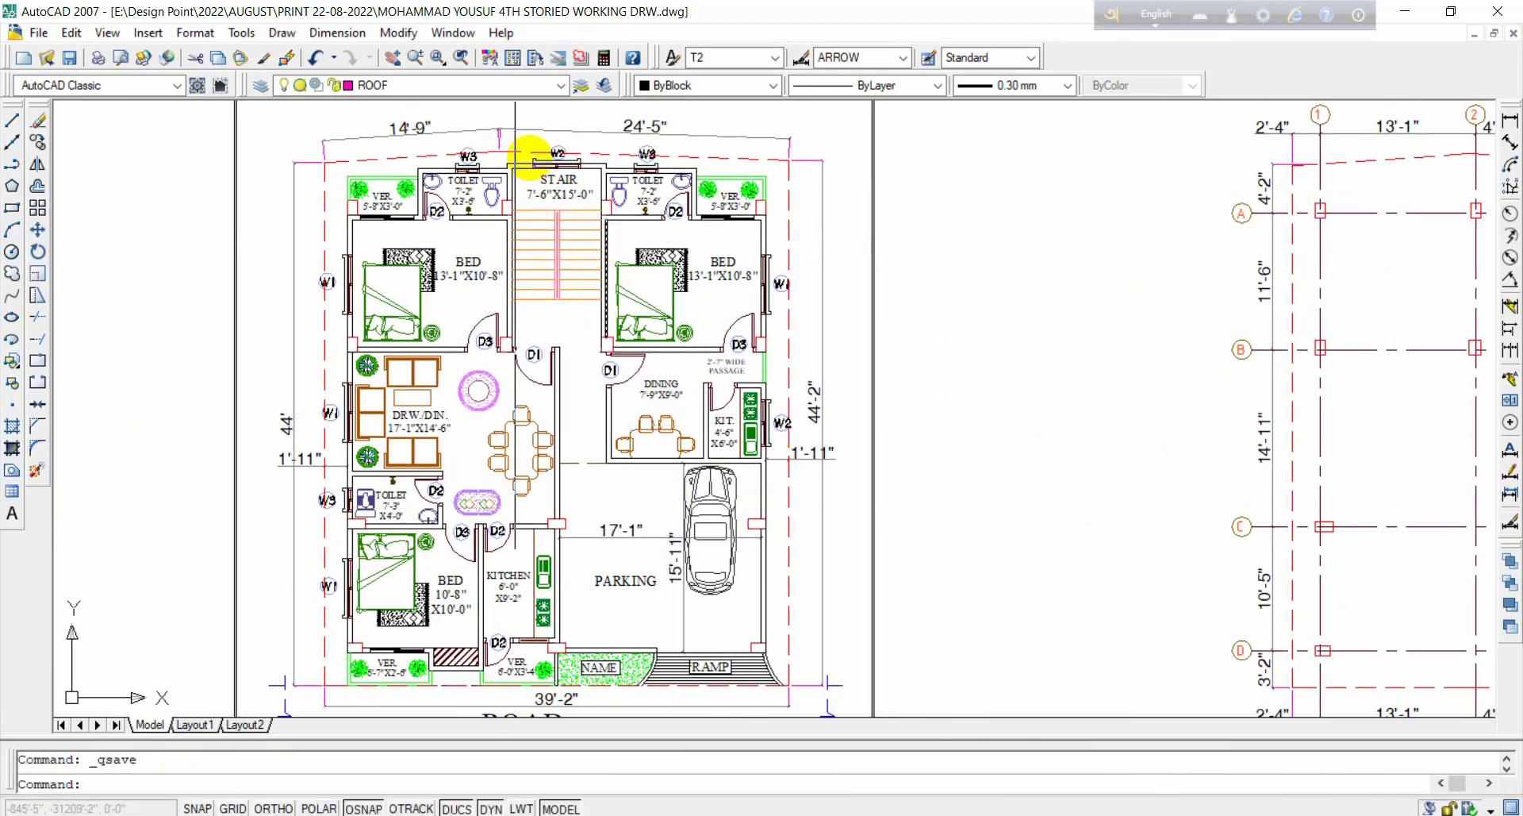
pyautogui.moveTo(935, 384); pyautogui.dragTo(507, 397, button='middle')
pyautogui.scroll(-3, 1009, 375)
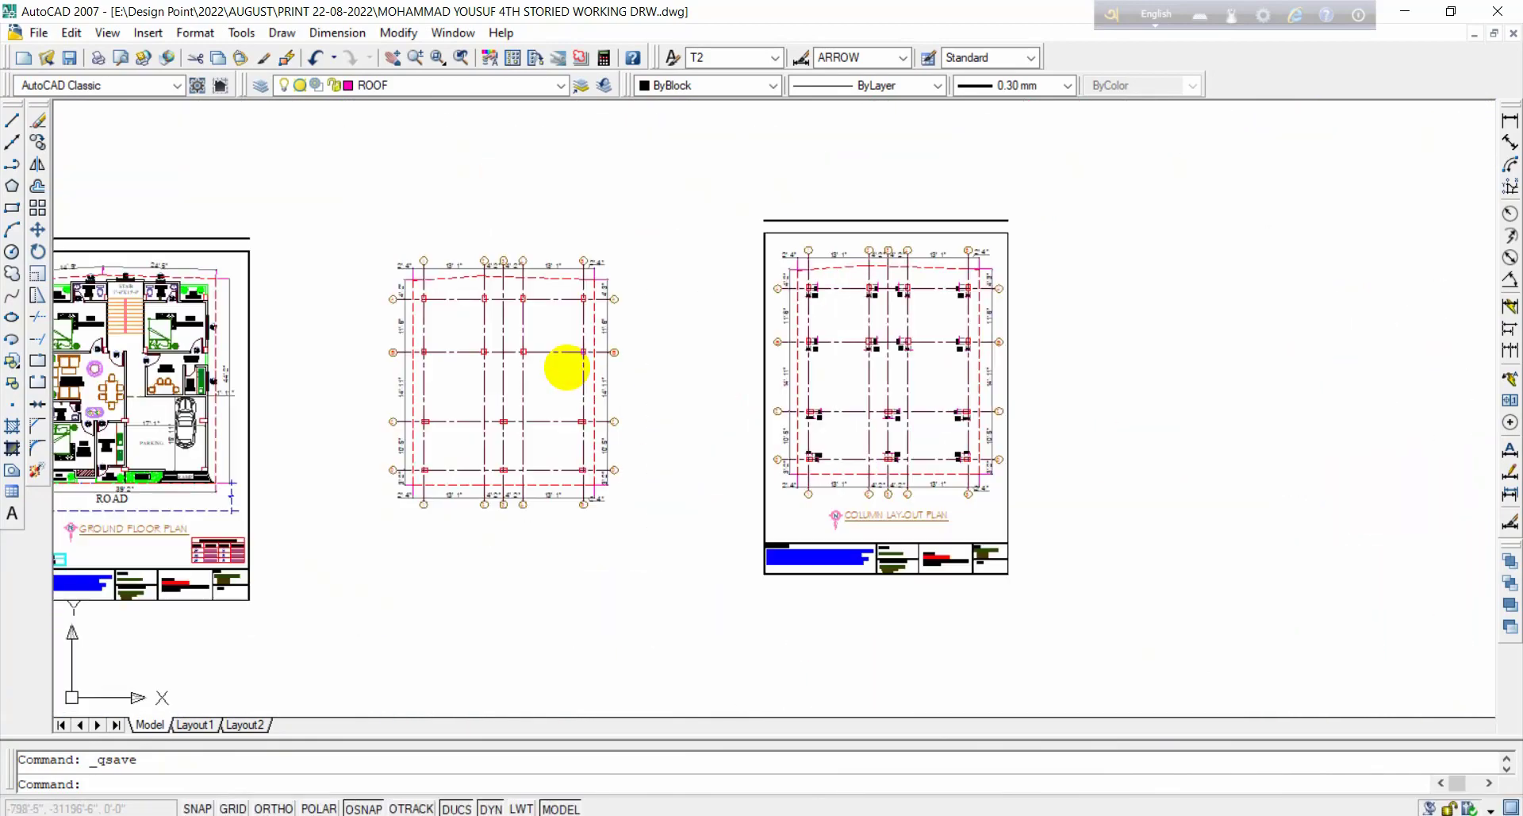
pyautogui.scroll(5, 931, 312)
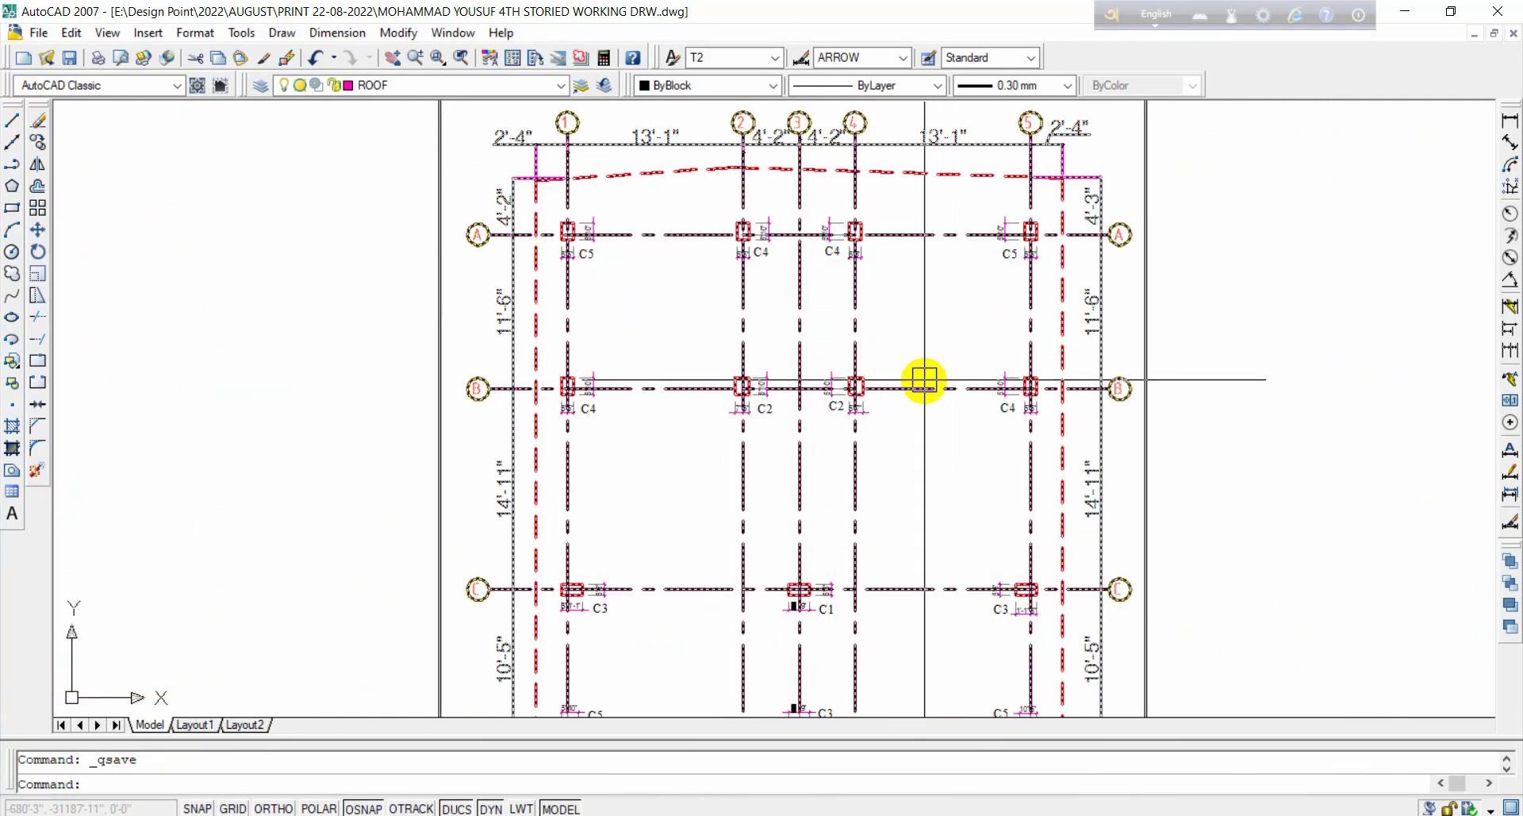
pyautogui.scroll(-2, 925, 373)
pyautogui.moveTo(969, 408)
pyautogui.mouseDown(button='middle')
pyautogui.moveTo(948, 394)
pyautogui.moveTo(931, 418)
pyautogui.mouseUp(button='middle')
pyautogui.scroll(1, 936, 413)
pyautogui.scroll(-2, 938, 415)
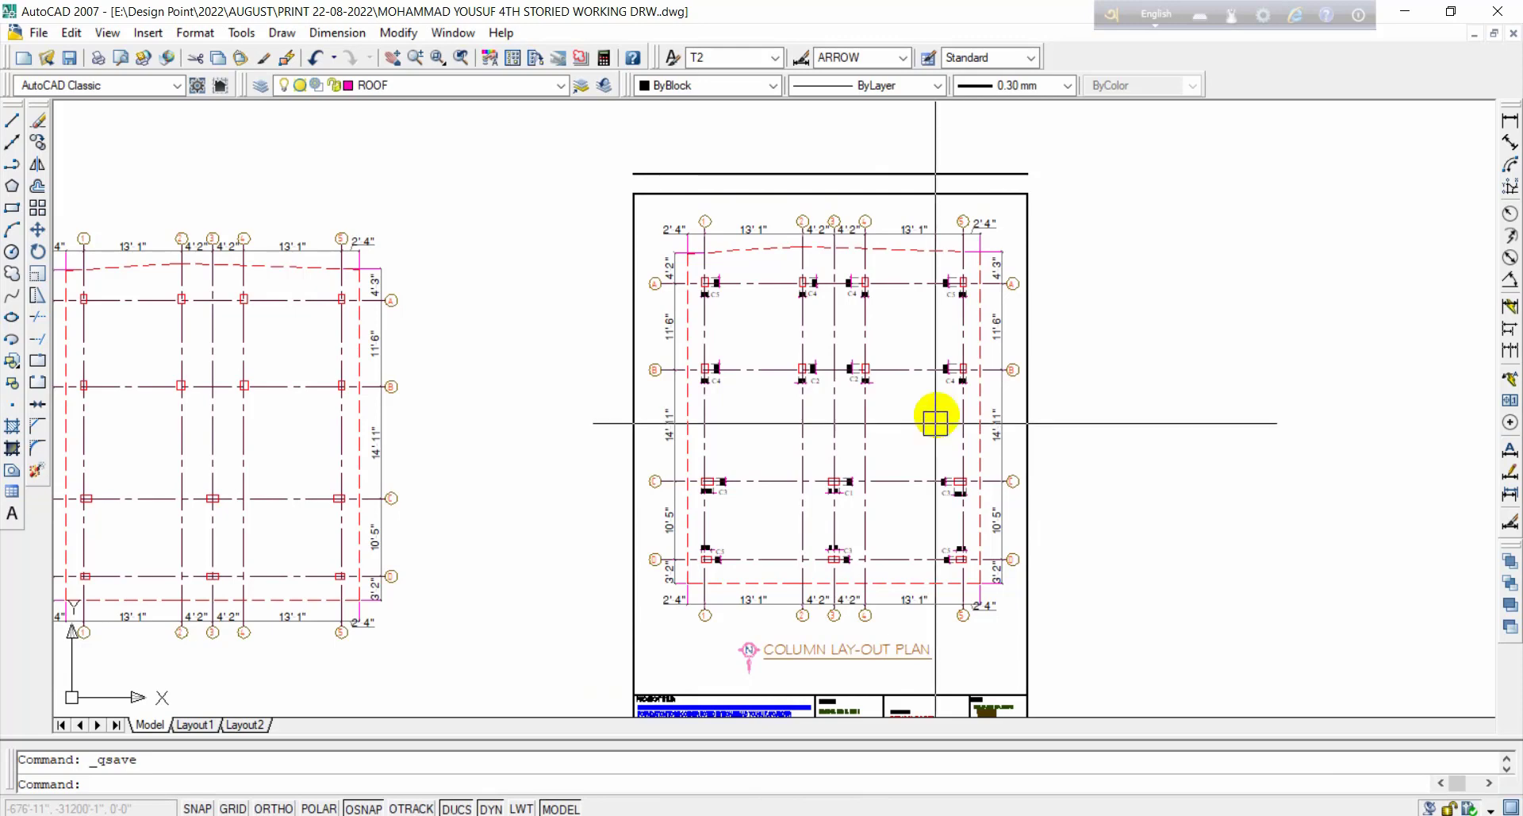
pyautogui.scroll(2, 939, 402)
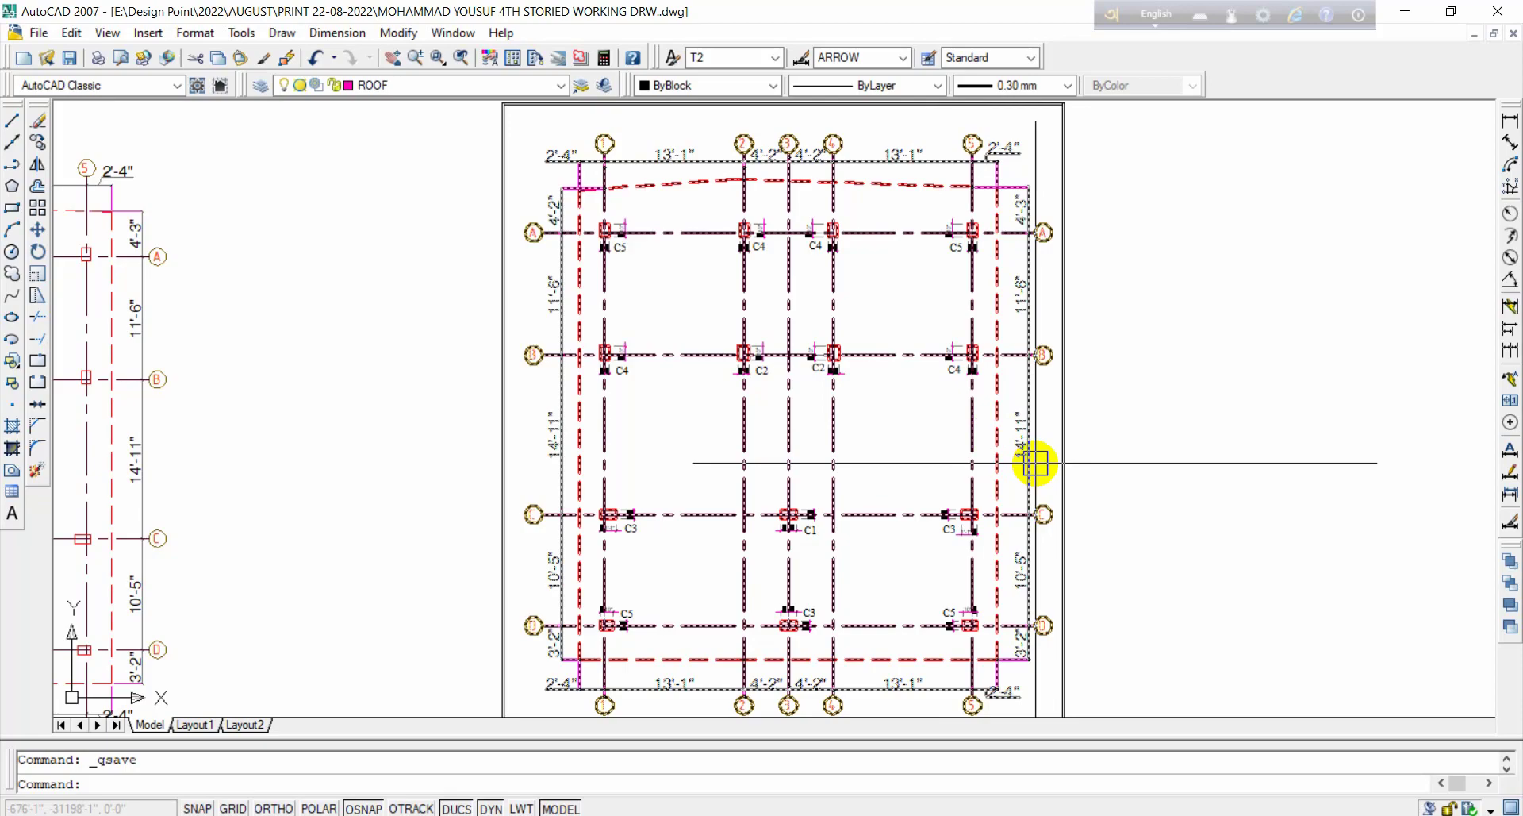
pyautogui.scroll(-6, 1040, 317)
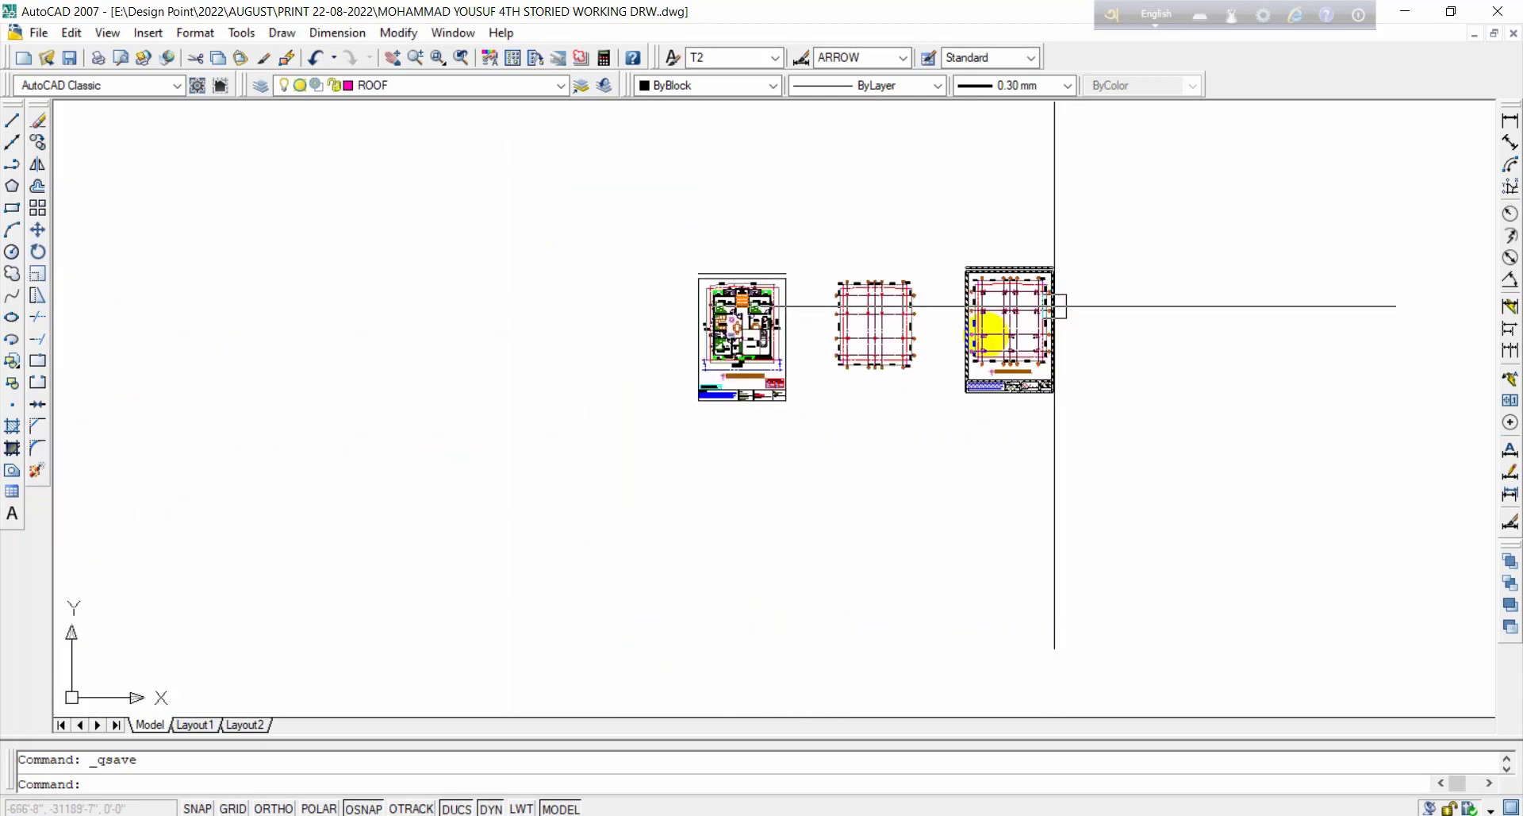
# Step: Select the columns in the two front rows around the front bedroom, kitchen and parking of the ground floor plan
pyautogui.scroll(12, 554, 427)
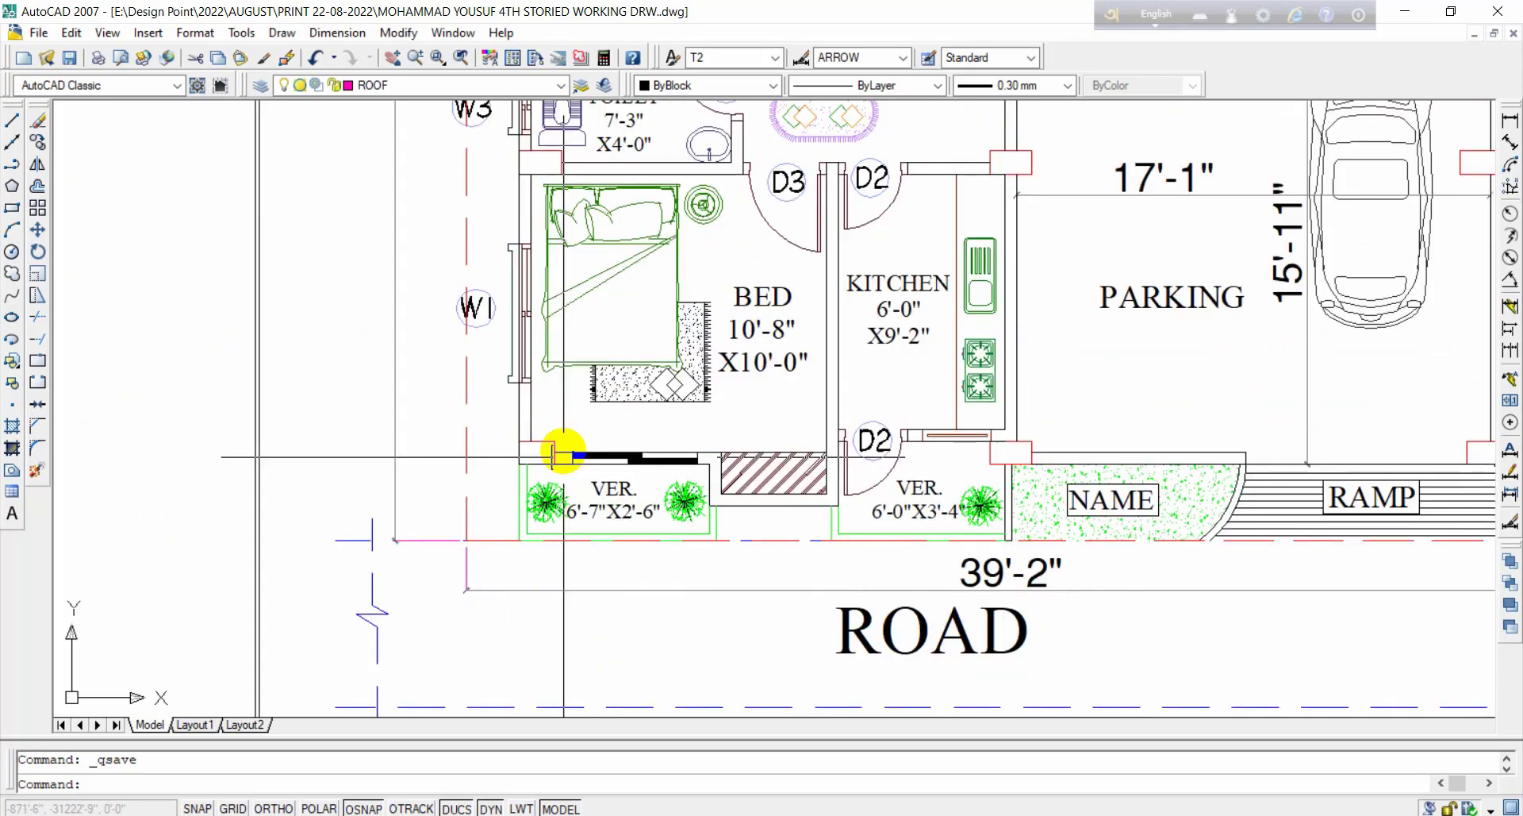
pyautogui.click(554, 428)
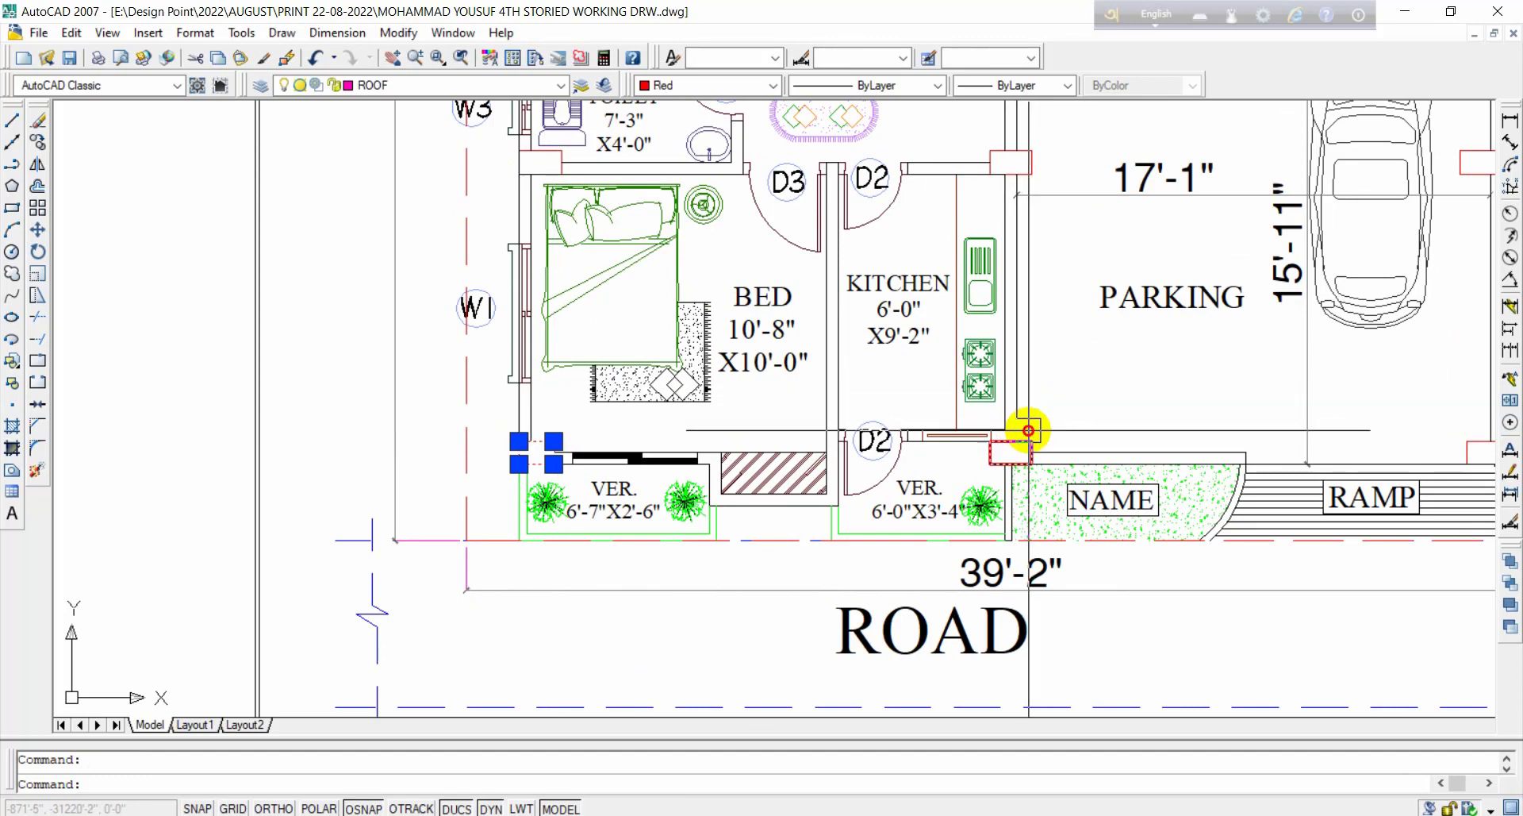
pyautogui.click(1028, 438)
pyautogui.moveTo(1425, 418); pyautogui.dragTo(1230, 439, button='middle')
pyautogui.click(1280, 451)
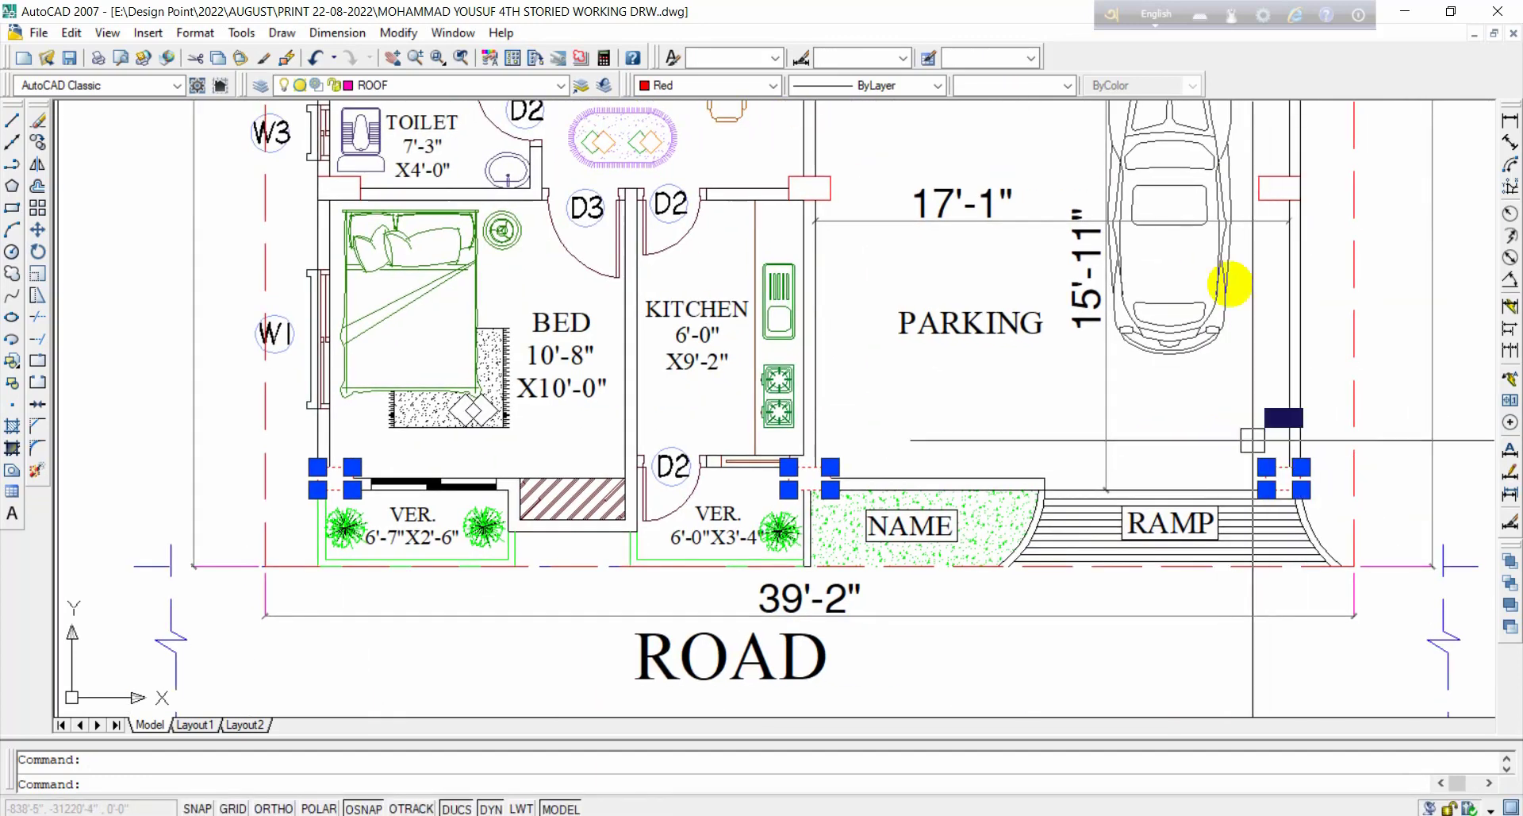
pyautogui.click(1268, 195)
pyautogui.click(792, 194)
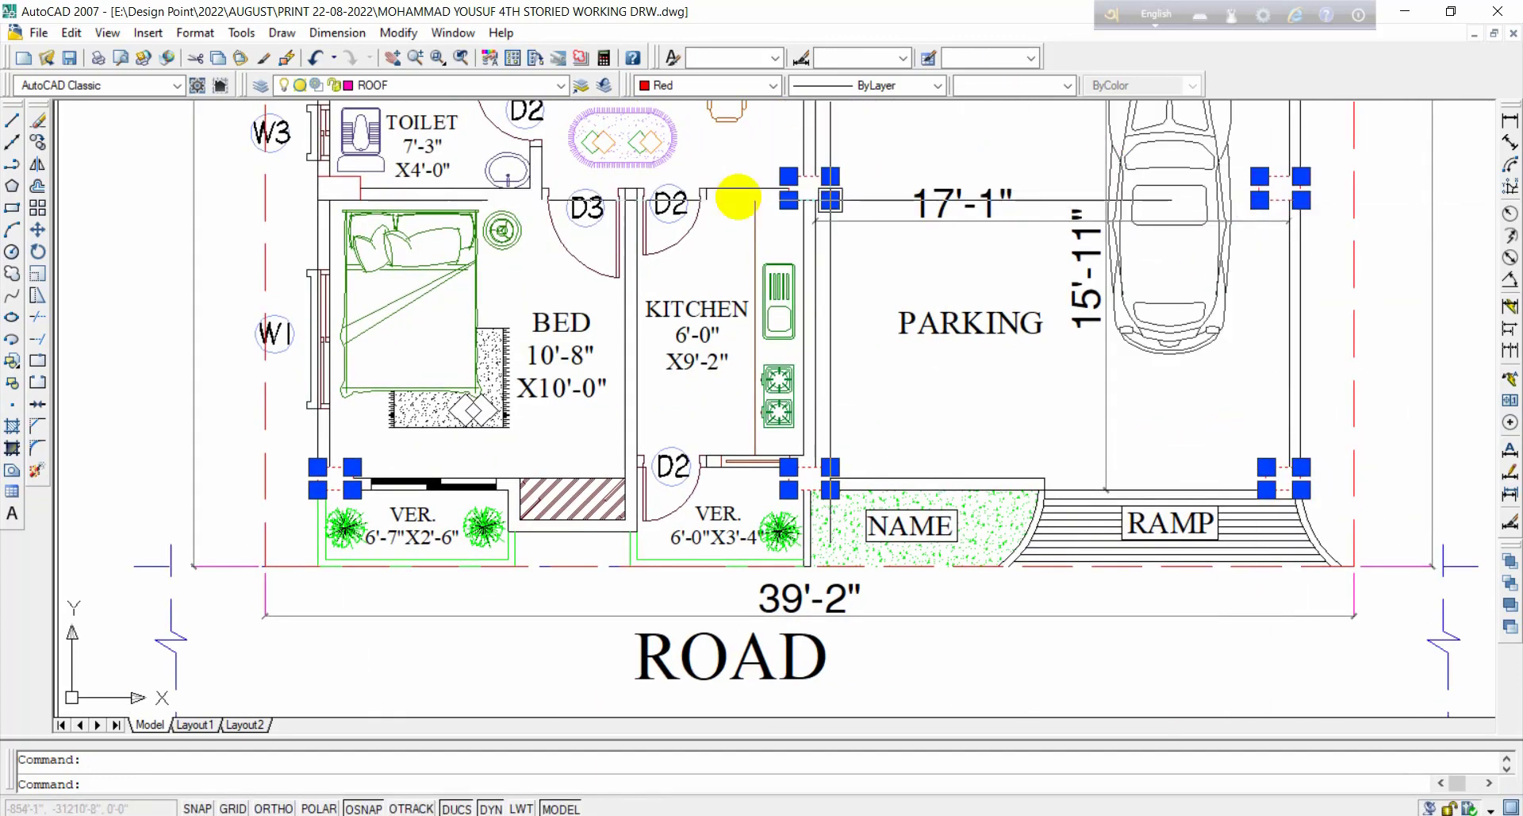
# Step: Add the eight columns in the two rows around the rear bedrooms and stair to the selection
pyautogui.moveTo(399, 163)
pyautogui.mouseDown(button='middle')
pyautogui.moveTo(670, 578)
pyautogui.moveTo(693, 668)
pyautogui.mouseUp(button='middle')
pyautogui.click(450, 221)
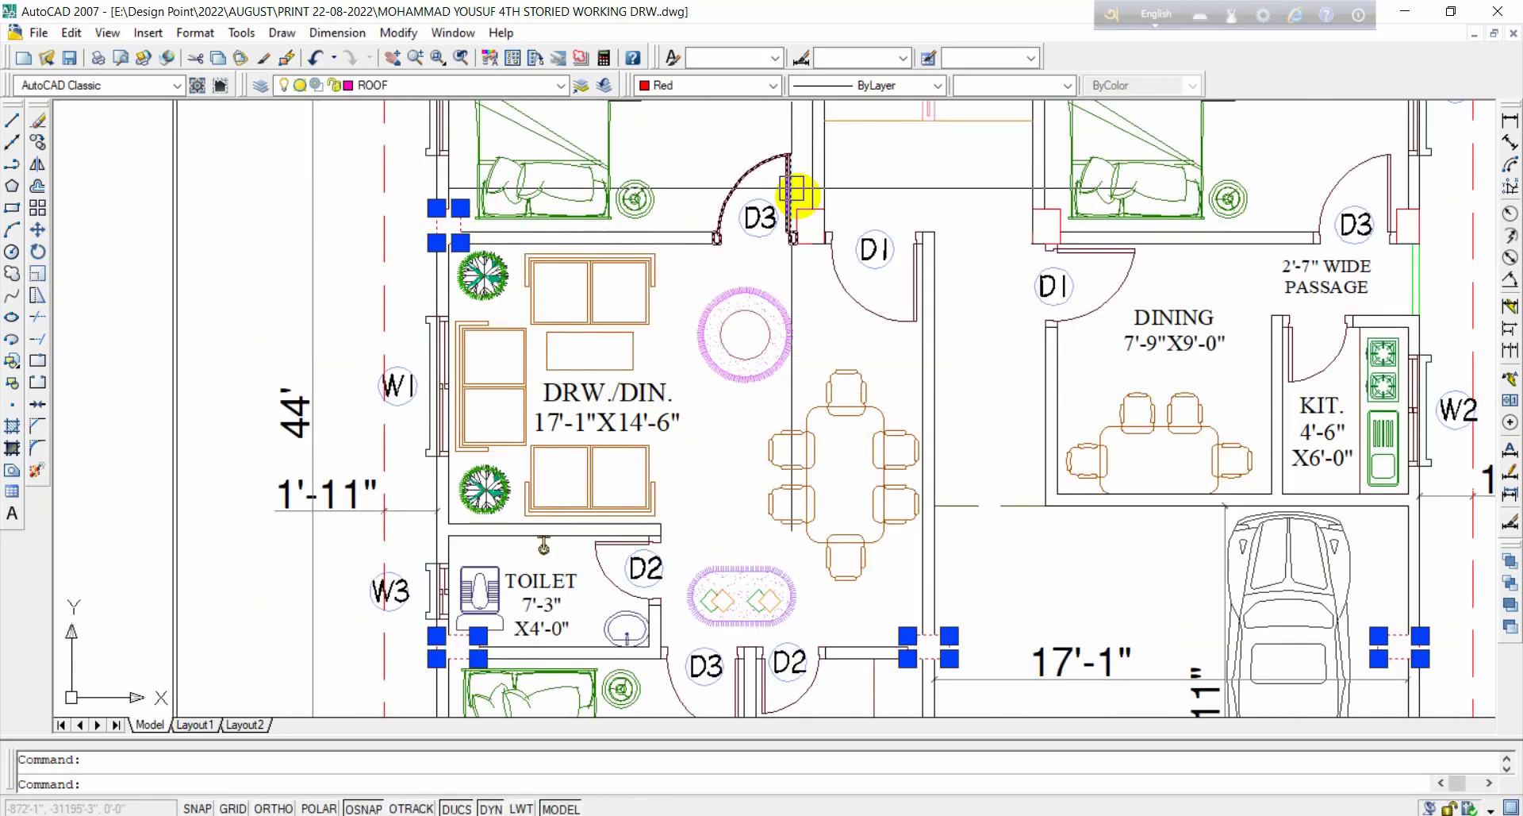
pyautogui.click(809, 222)
pyautogui.click(1048, 223)
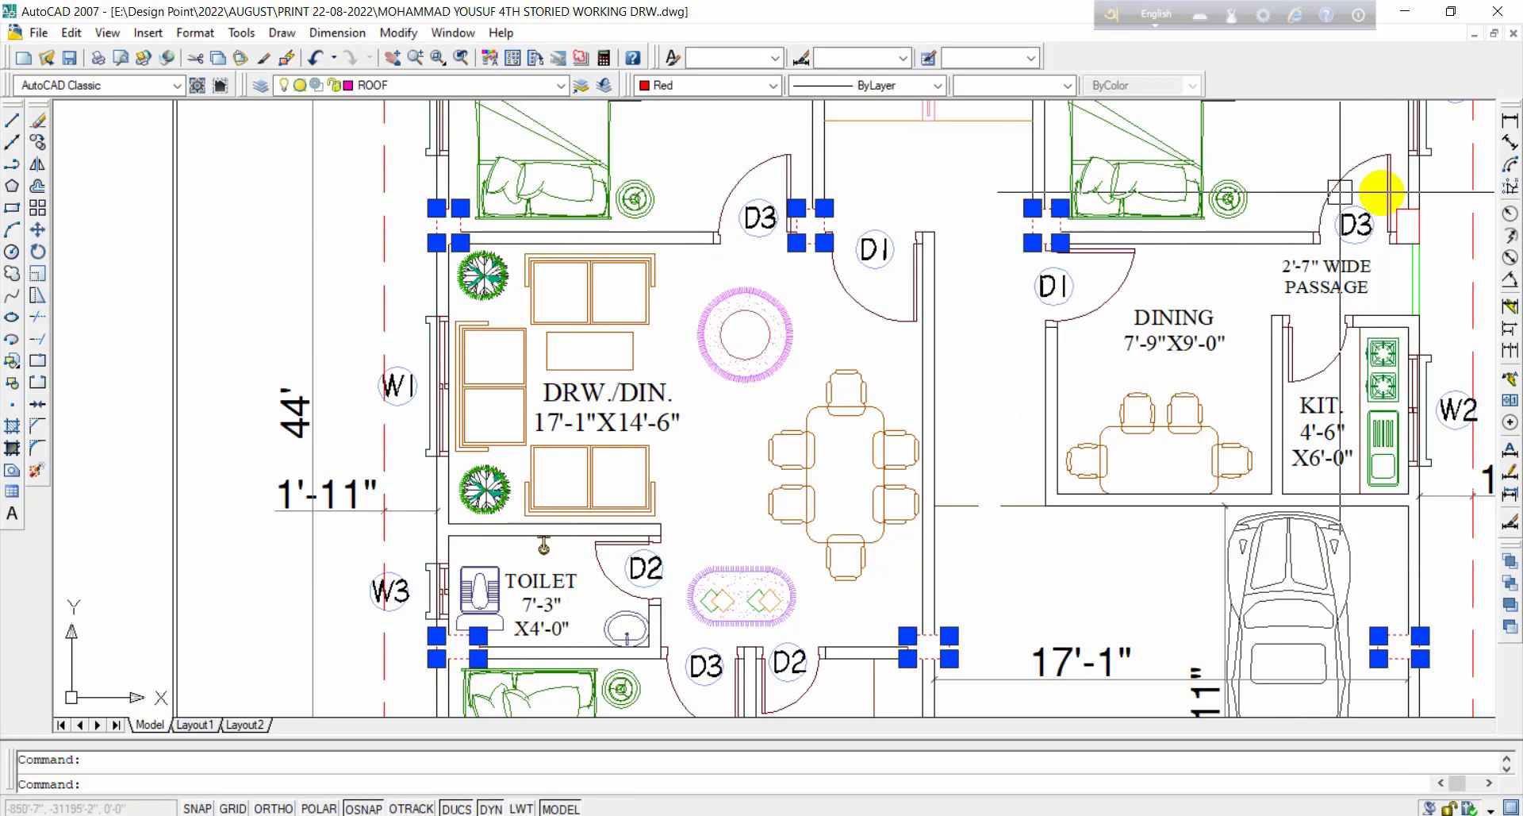
pyautogui.click(1408, 214)
pyautogui.moveTo(1183, 197); pyautogui.dragTo(1055, 593, button='middle')
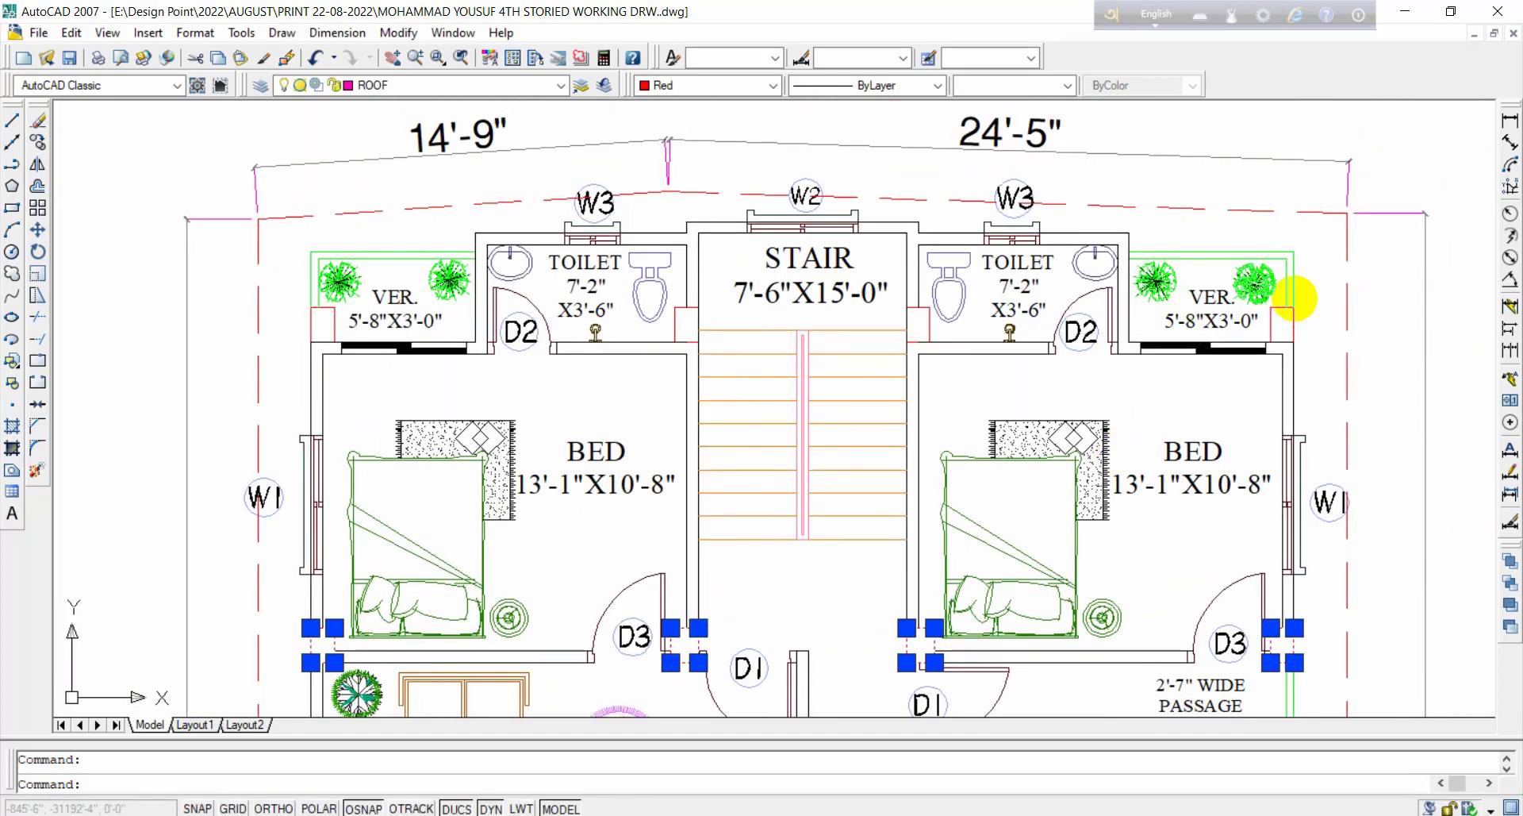
pyautogui.click(1293, 301)
pyautogui.click(924, 317)
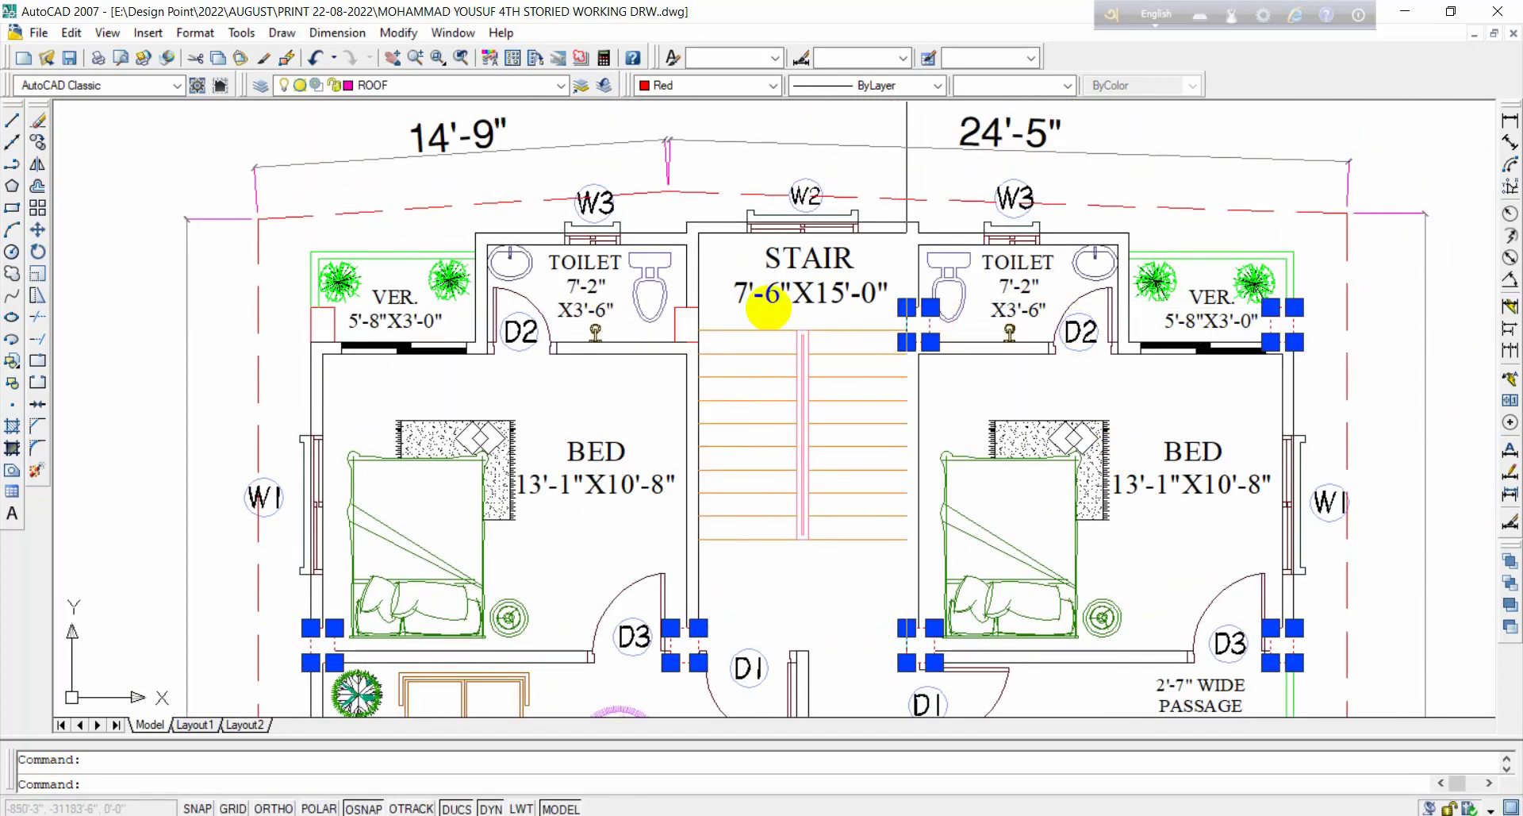
pyautogui.click(678, 314)
pyautogui.click(343, 326)
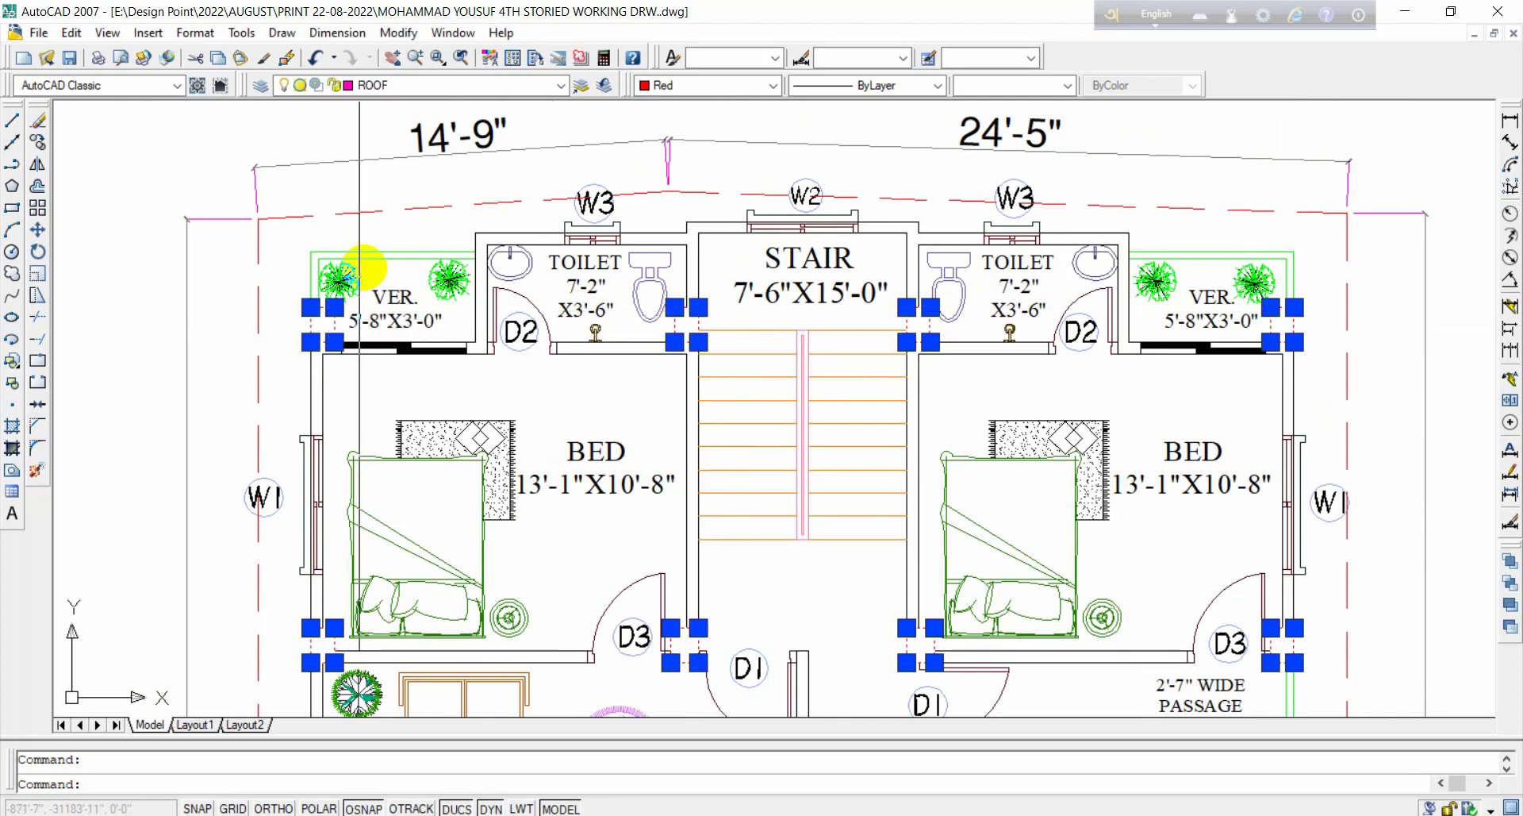
# Step: Add the five dashed red boundary lines around the ground floor plan to the selection
pyautogui.click(373, 211)
pyautogui.click(249, 286)
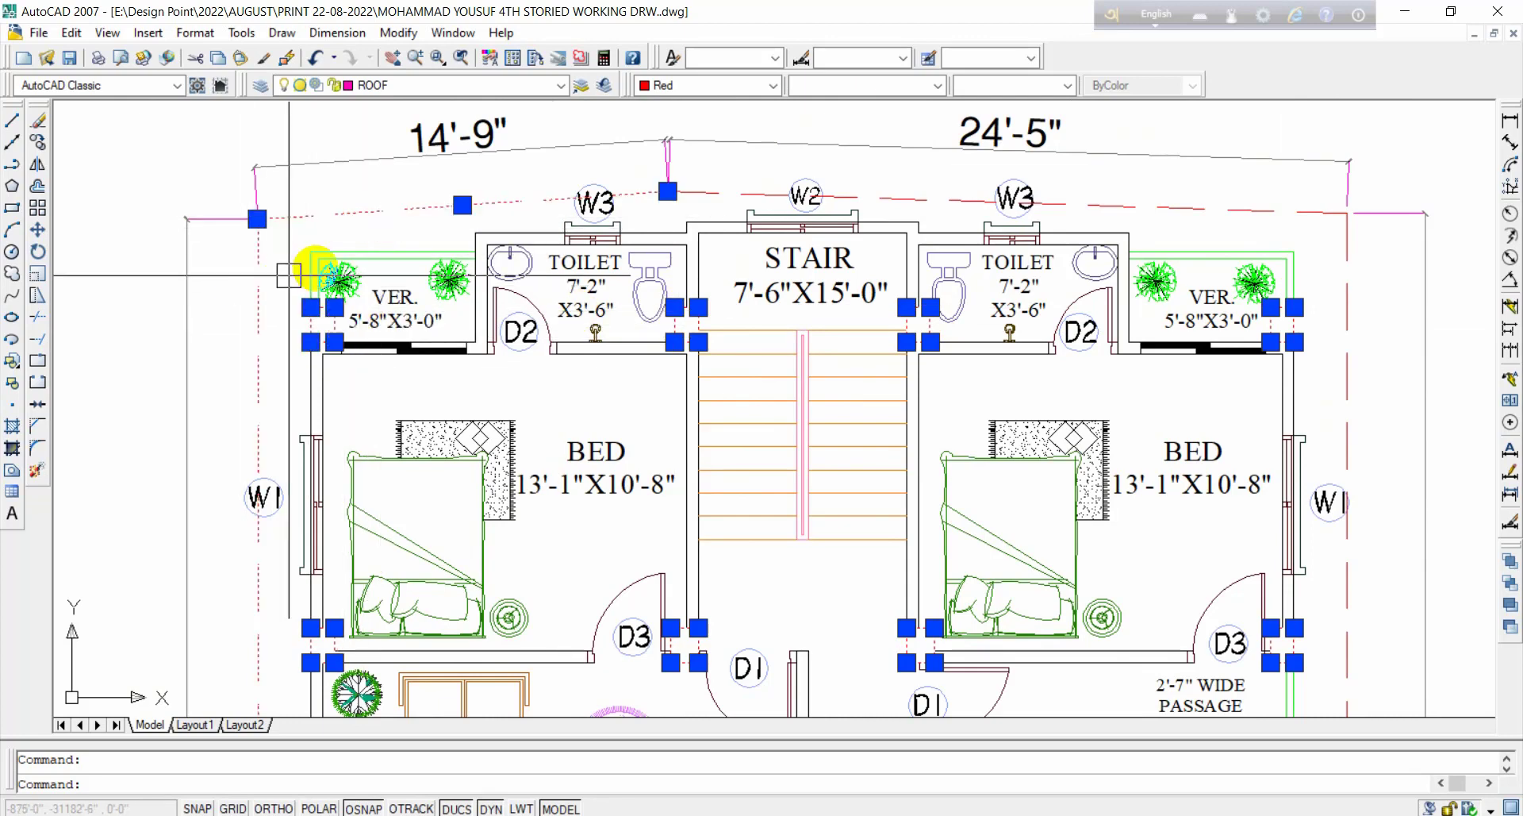
pyautogui.click(731, 191)
pyautogui.scroll(-1, 658, 170)
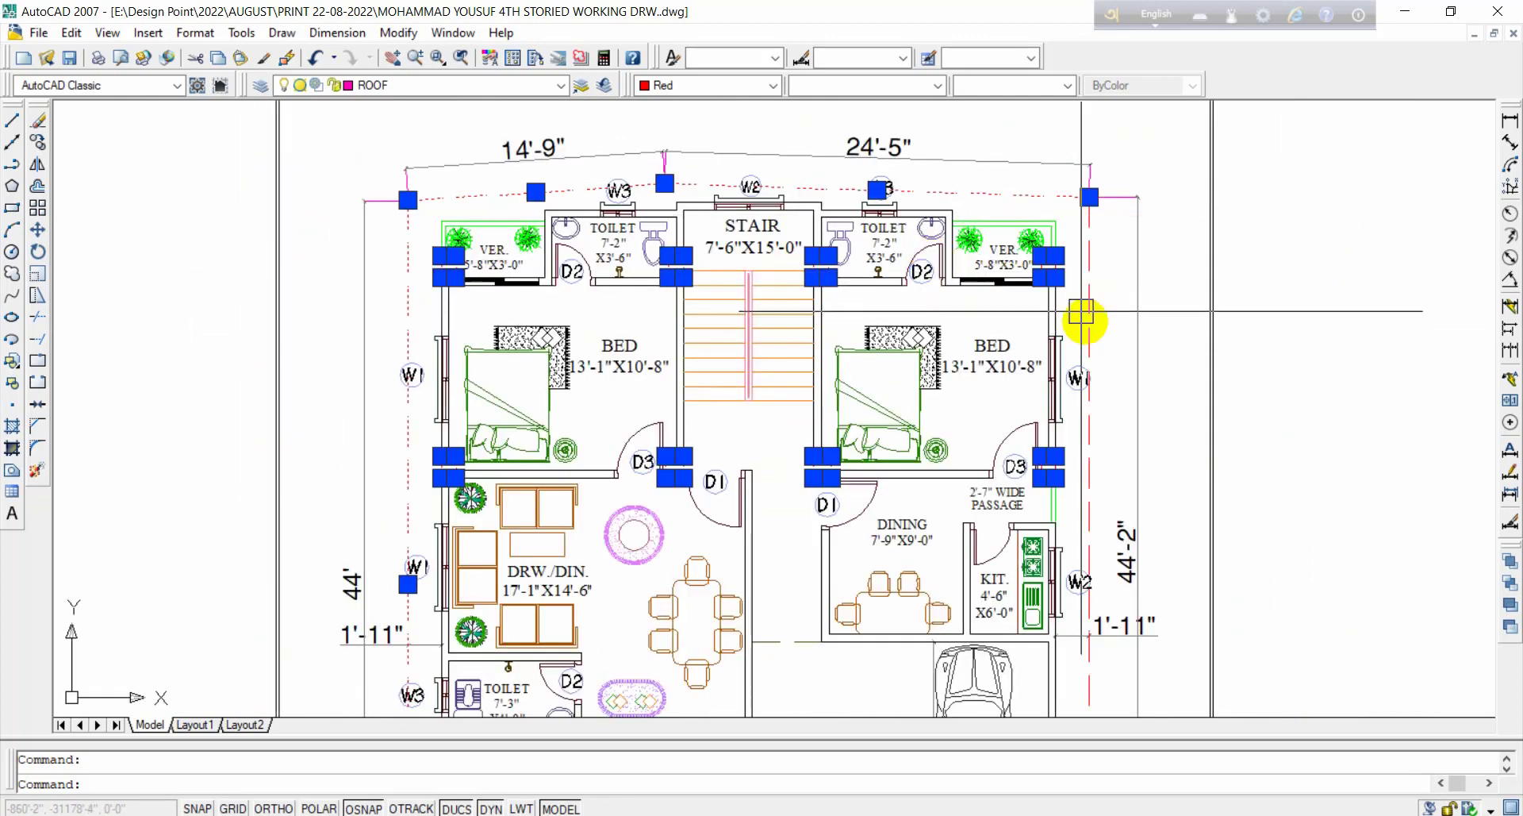
pyautogui.scroll(-2, 1099, 365)
pyautogui.moveTo(1117, 449); pyautogui.dragTo(1093, 172, button='middle')
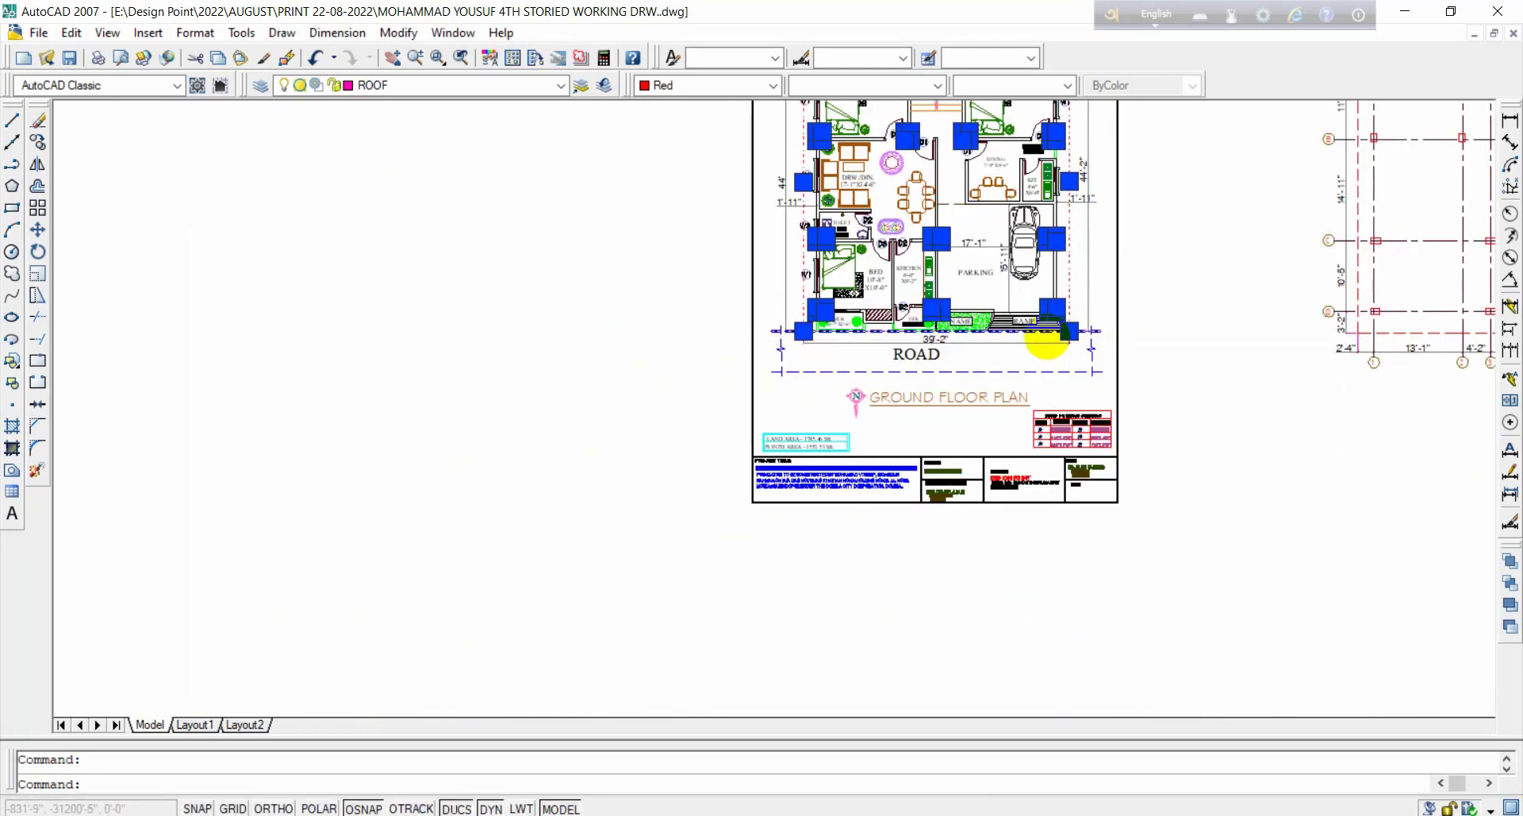
pyautogui.scroll(5, 779, 329)
pyautogui.scroll(6, 682, 334)
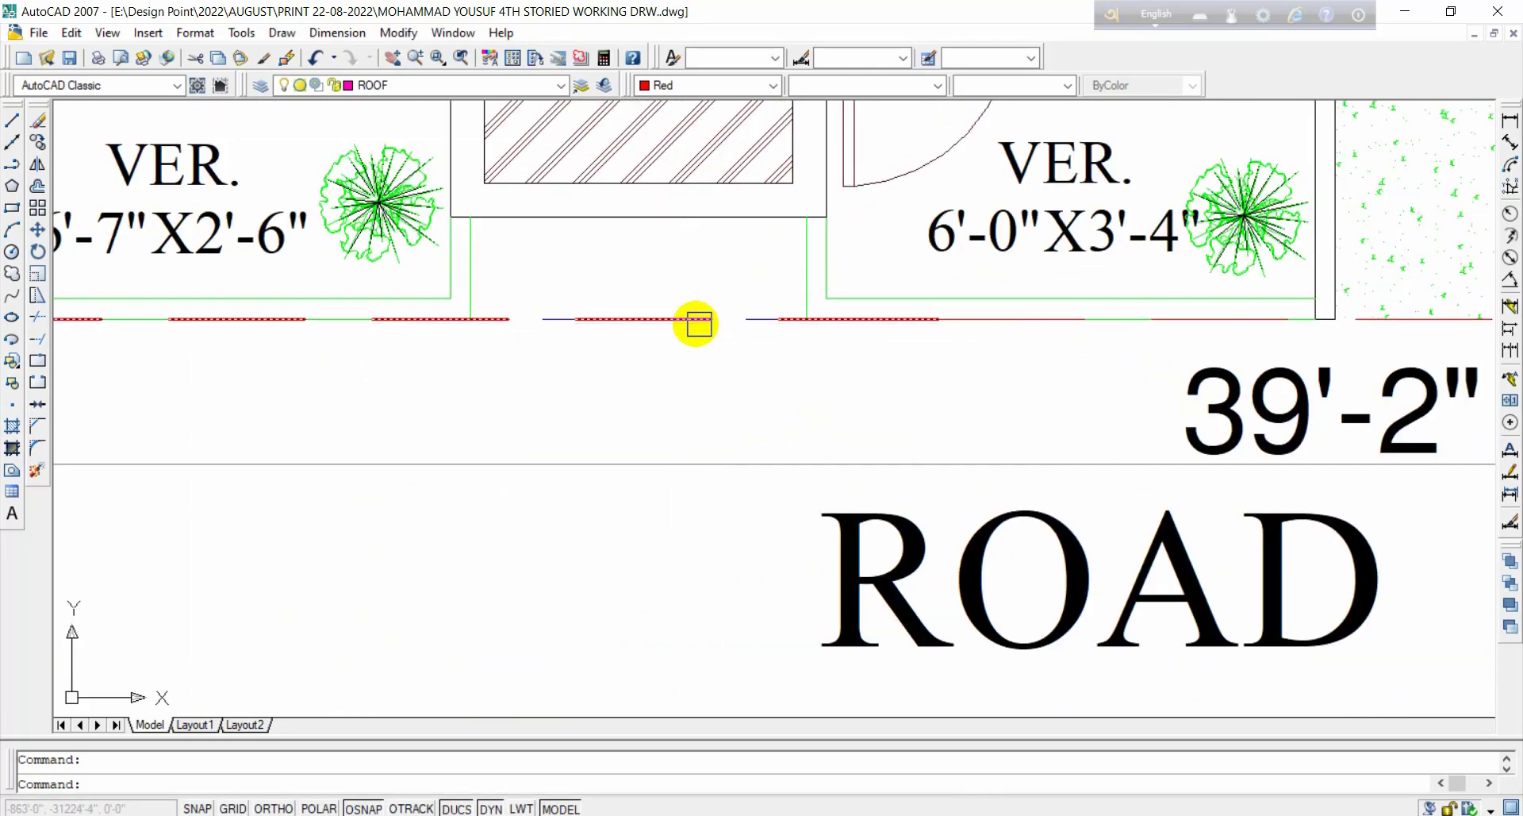
pyautogui.click(682, 334)
# Step: Copy the selected columns and boundary lines orthogonally into the empty area to the left of the ground floor plan
pyautogui.scroll(-8, 678, 344)
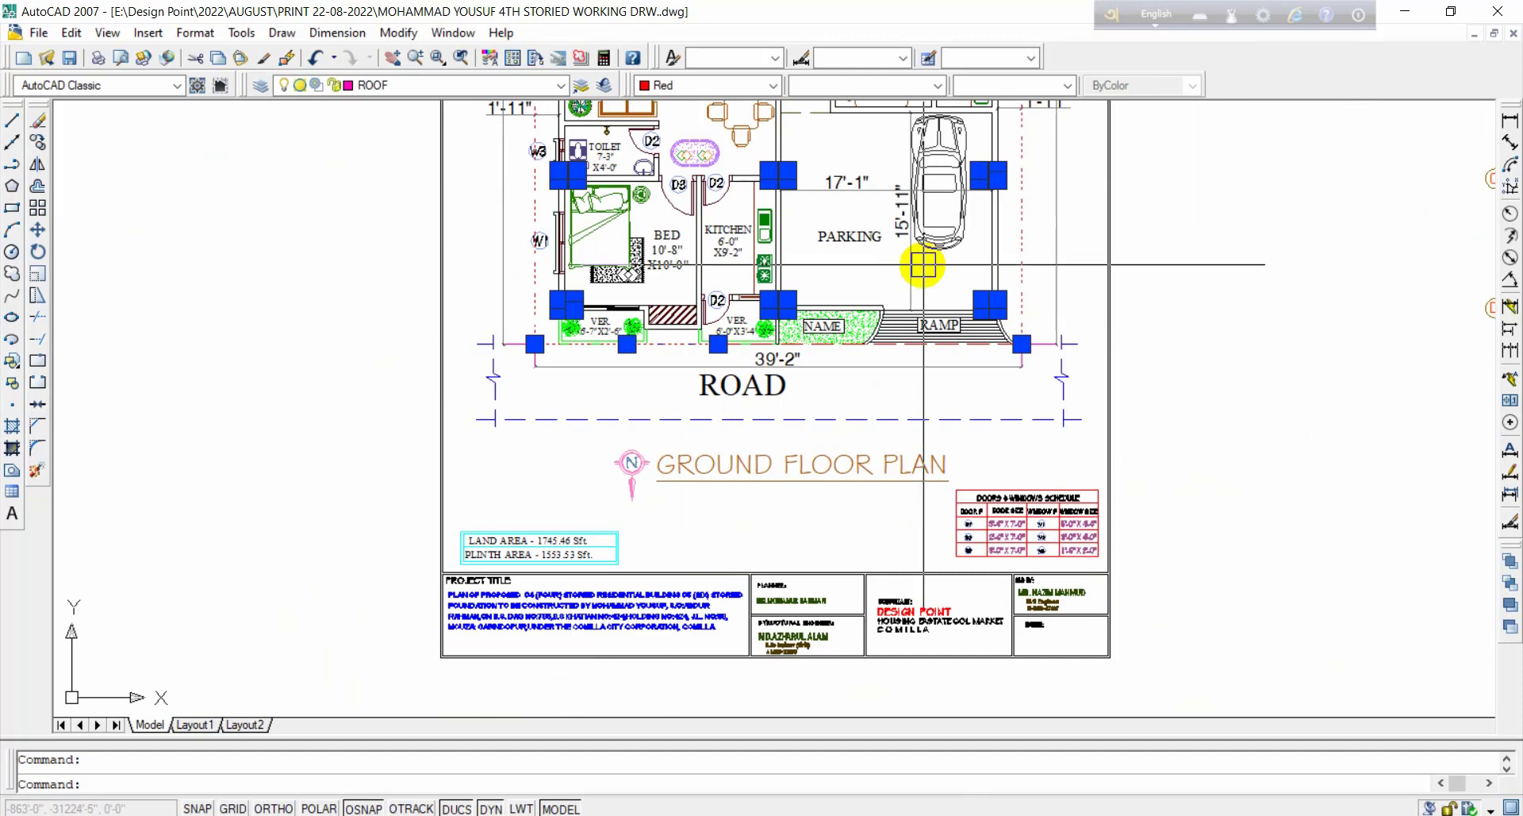
pyautogui.press('space')
pyautogui.click(912, 246)
pyautogui.scroll(-2, 851, 266)
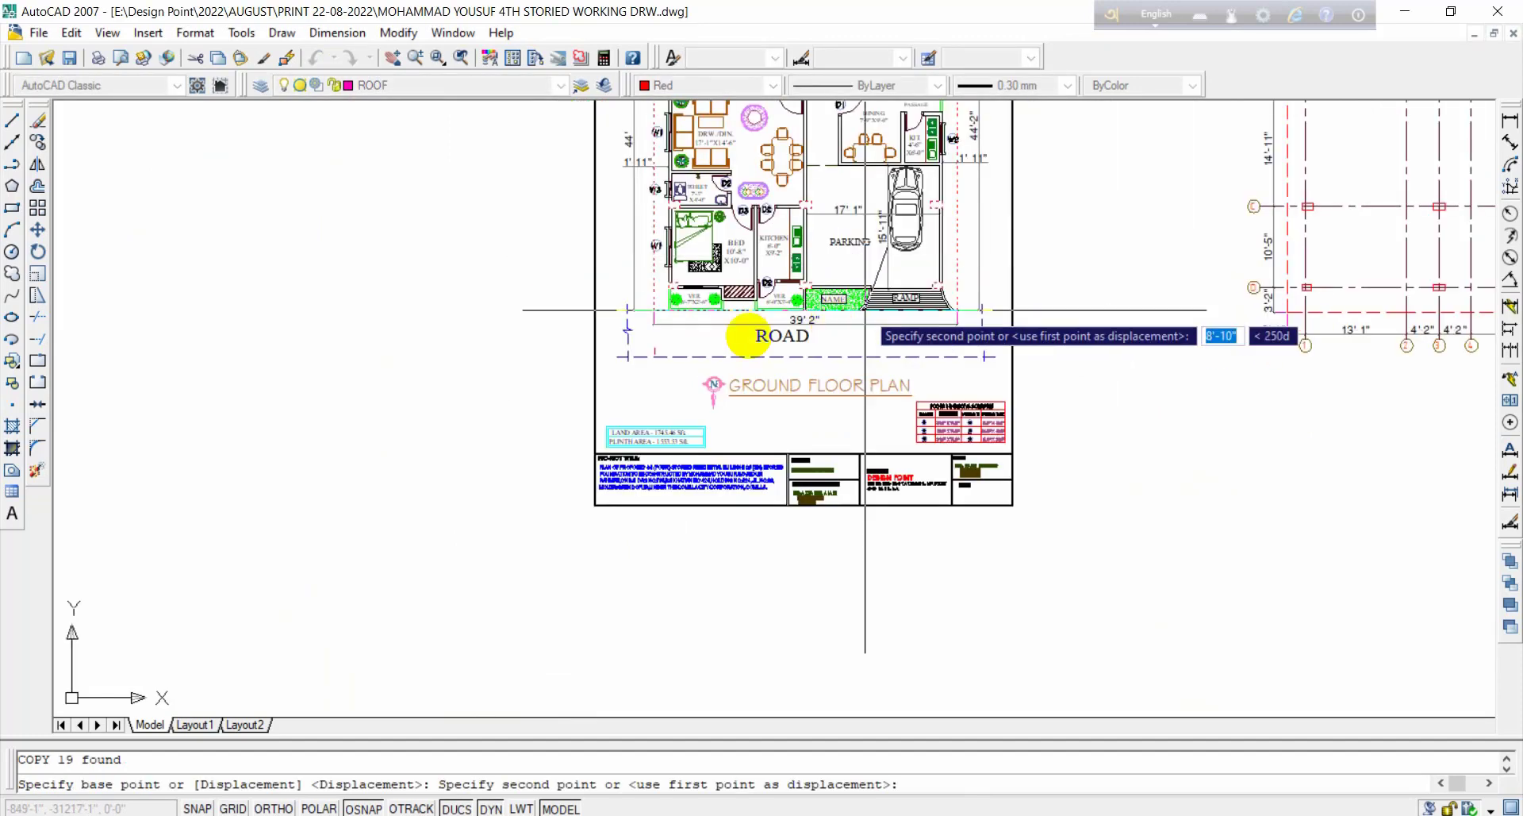
pyautogui.moveTo(378, 344); pyautogui.dragTo(1146, 387, button='middle')
pyautogui.press('F8')
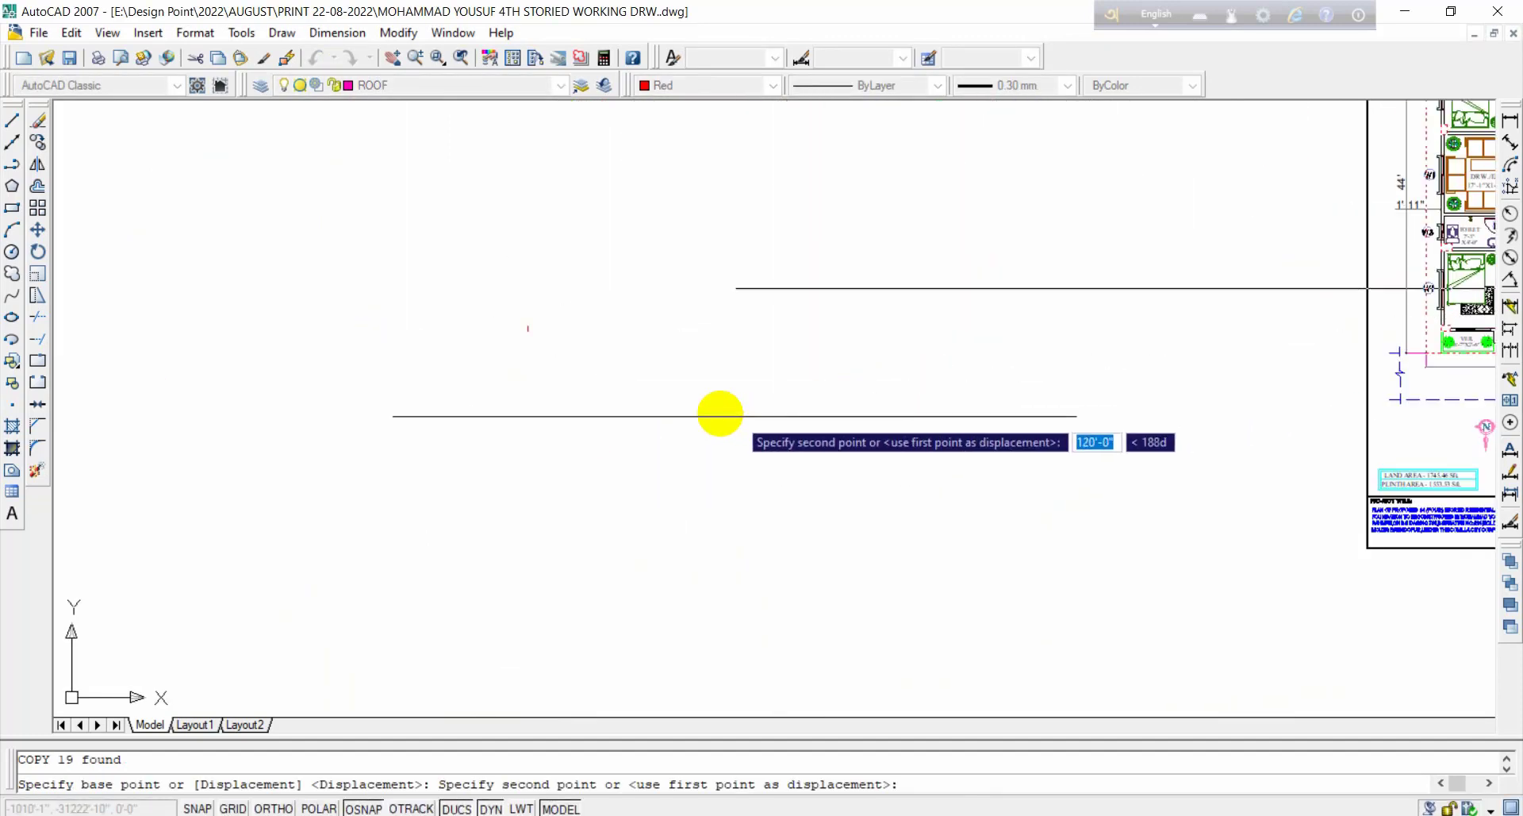
pyautogui.click(661, 398)
pyautogui.press('Escape')
pyautogui.scroll(5, 617, 313)
pyautogui.moveTo(680, 351); pyautogui.dragTo(725, 435, button='middle')
pyautogui.scroll(-4, 776, 466)
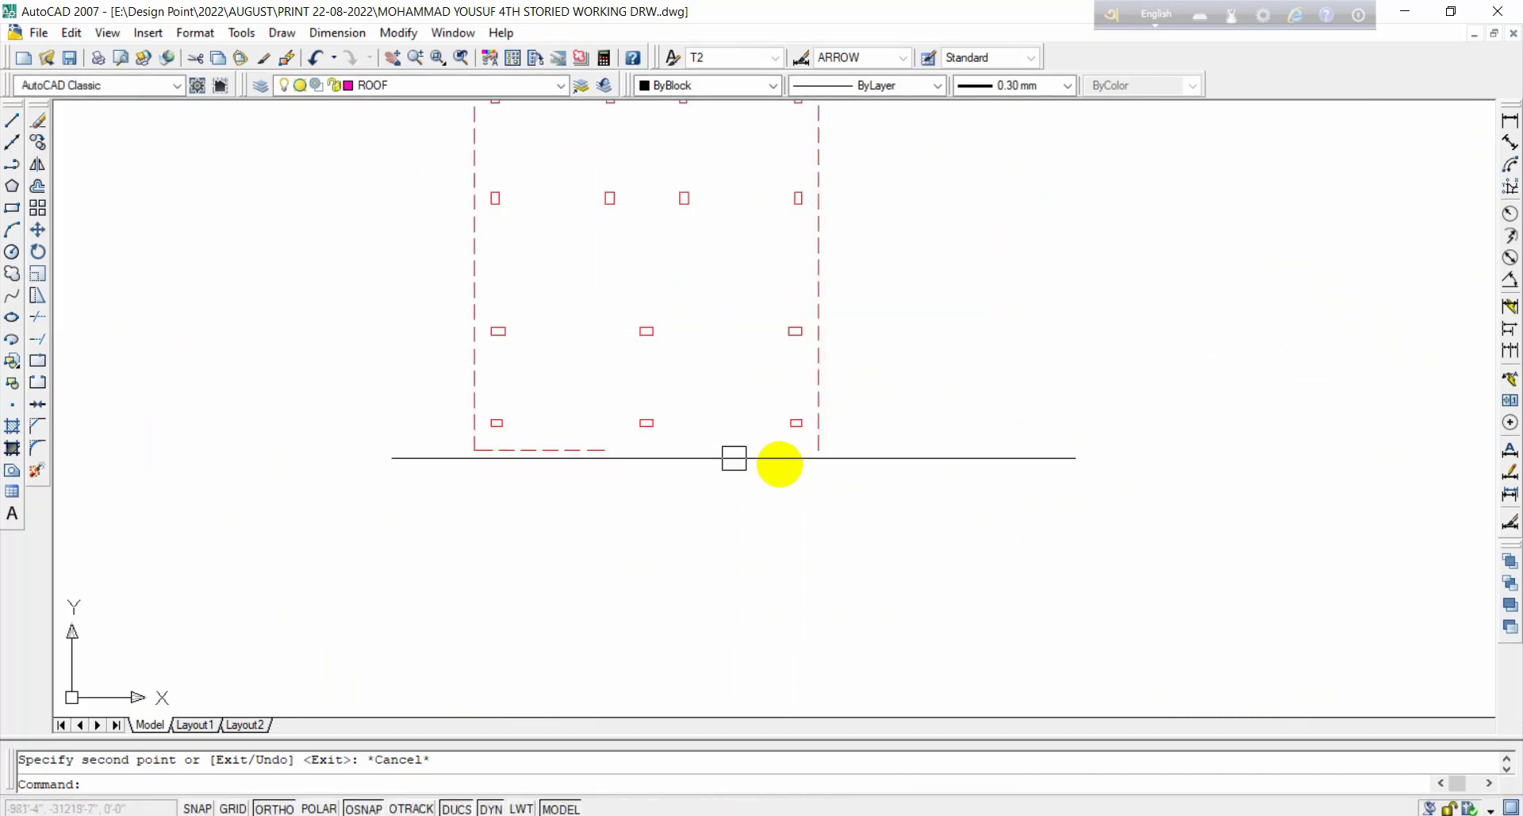
pyautogui.press('Escape')
# Step: Extend the short front boundary line of the copied outline to meet the right boundary line
pyautogui.scroll(-2, 570, 397)
pyautogui.scroll(4, 569, 396)
pyautogui.write('tr')
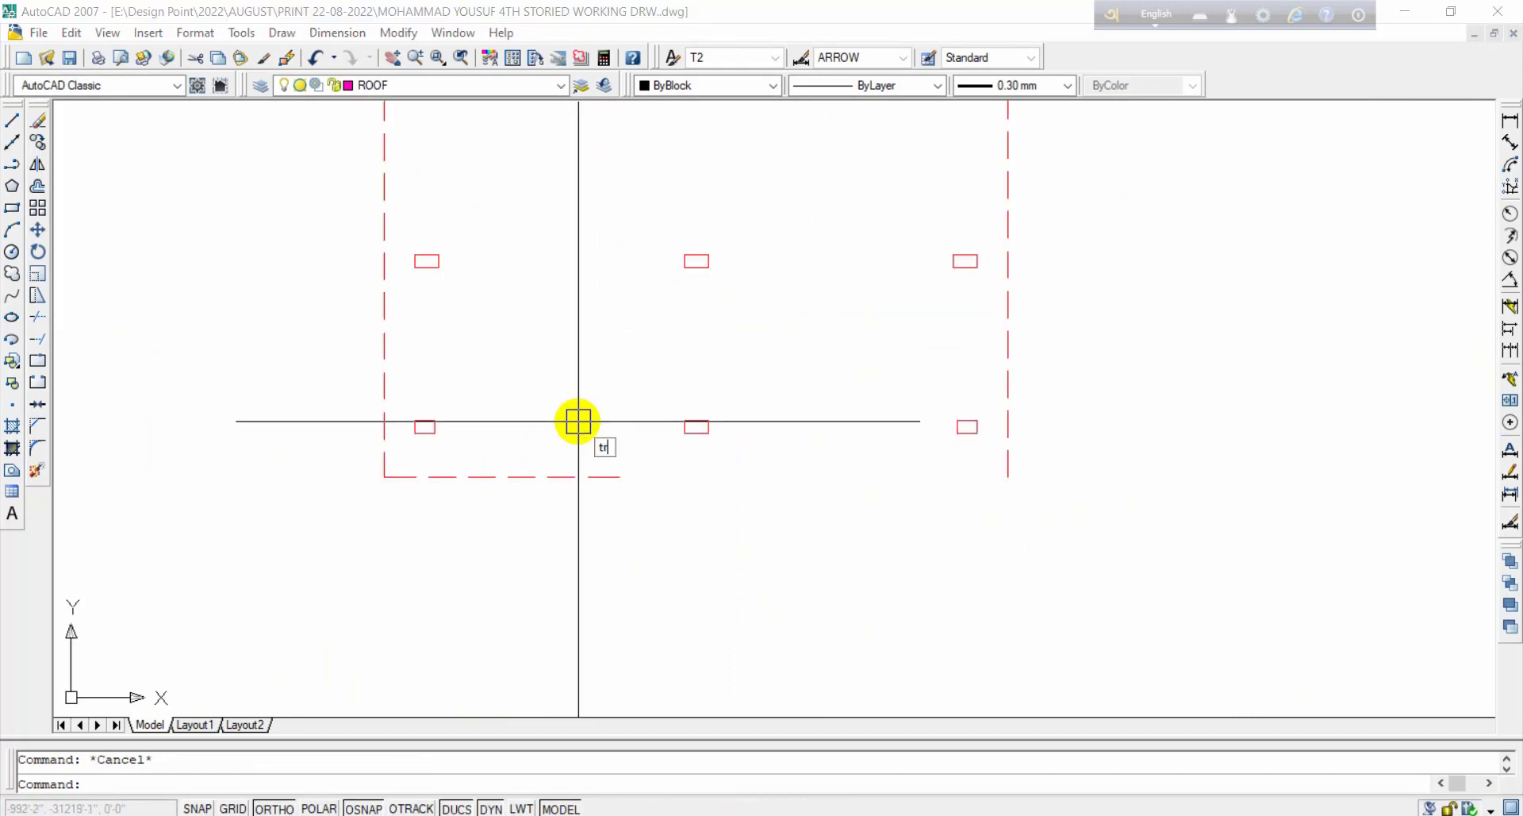
pyautogui.press('space')
pyautogui.press('space')
pyautogui.click(588, 489)
pyautogui.click(683, 466)
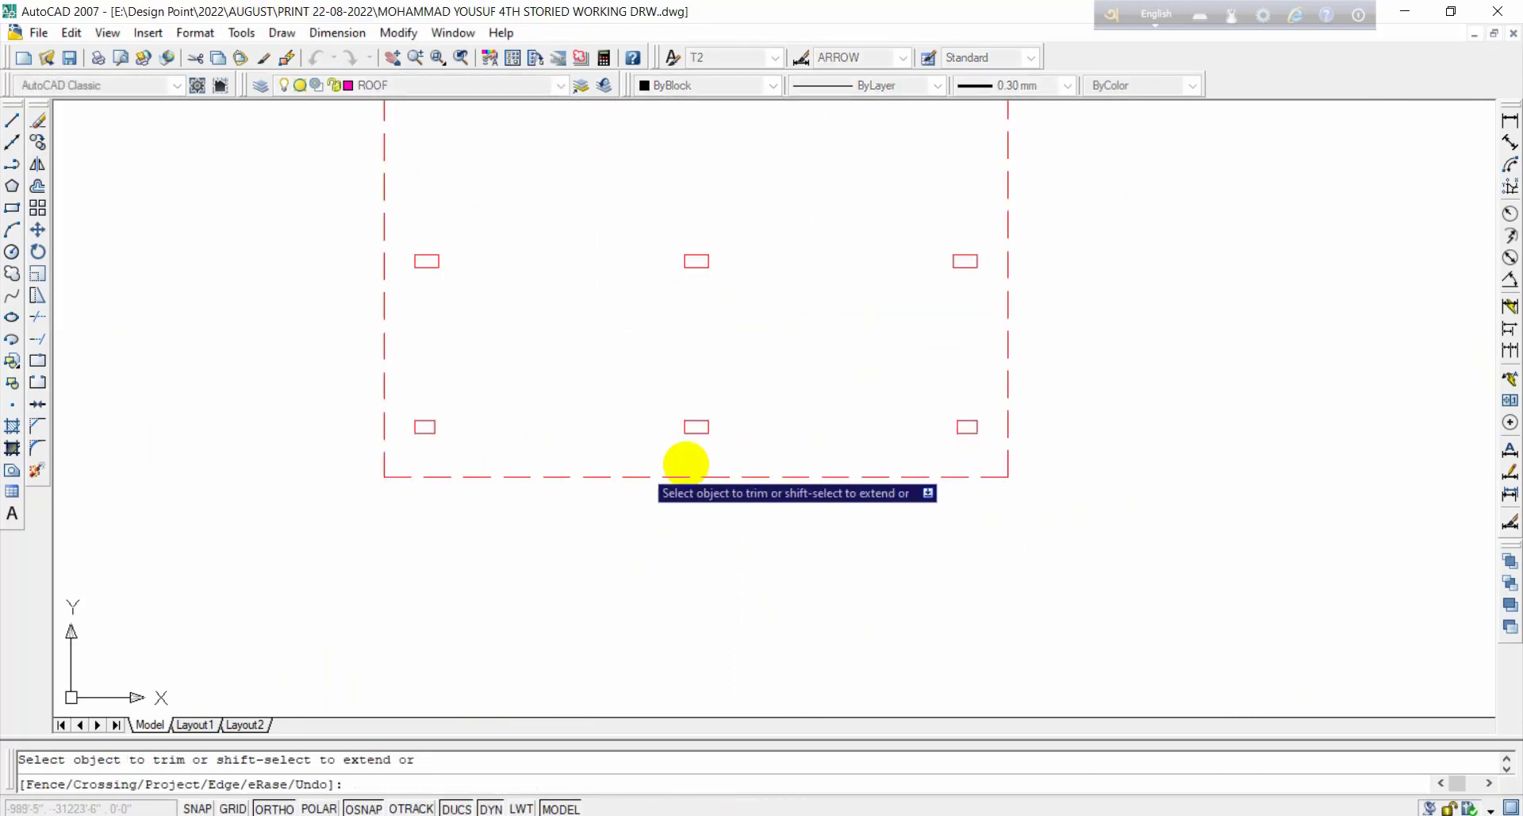
pyautogui.scroll(-4, 875, 409)
pyautogui.press('Escape')
pyautogui.moveTo(920, 416); pyautogui.dragTo(849, 391, button='middle')
pyautogui.scroll(2, 849, 392)
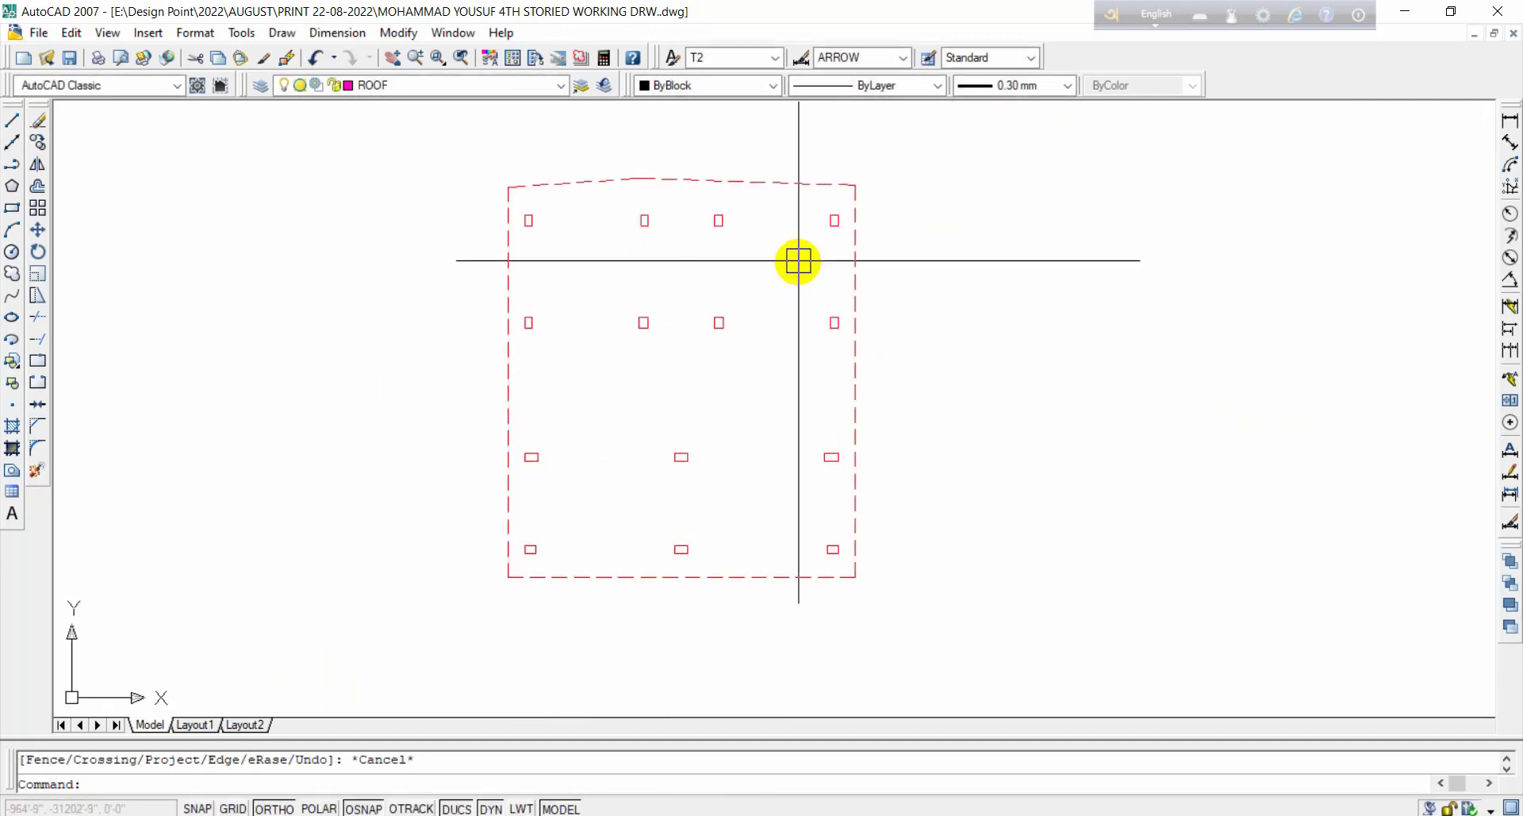
# Step: Draw a rectangle over the copied boundary from its upper-left corner to its lower-right corner
pyautogui.write('re')
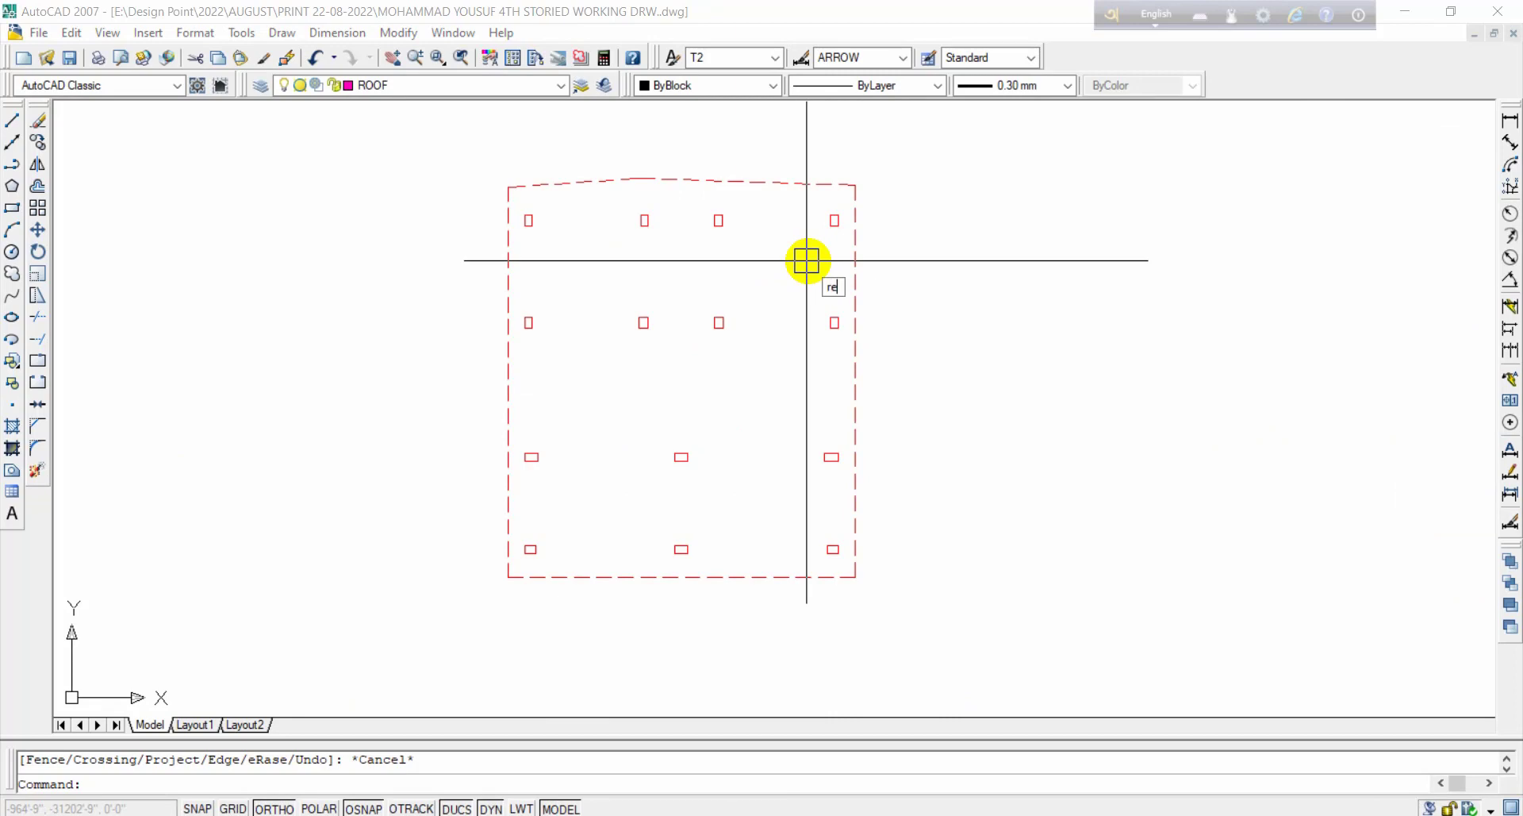
pyautogui.write('c')
pyautogui.press('Return')
pyautogui.click(507, 191)
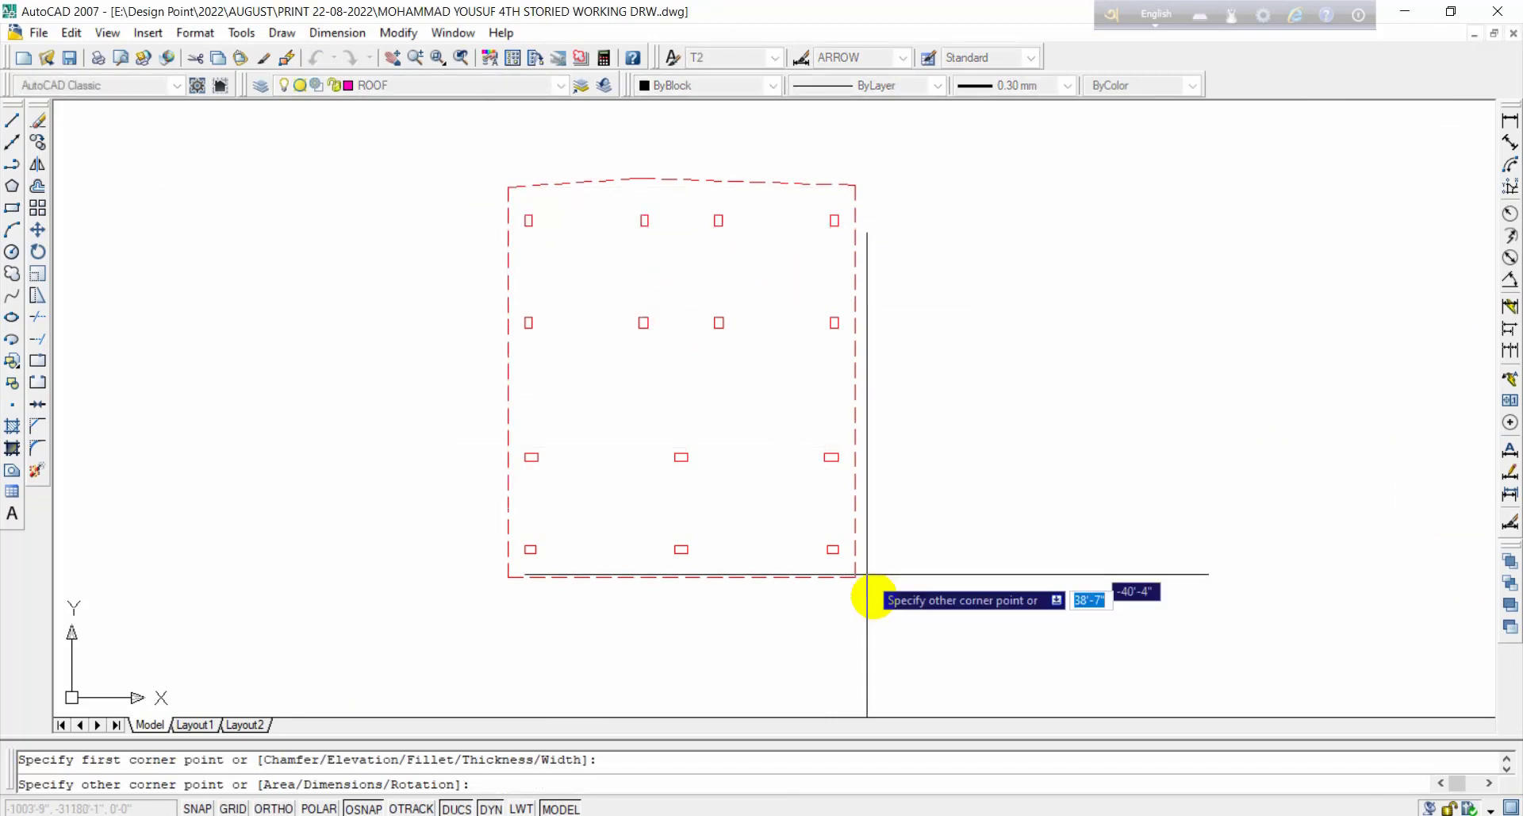
pyautogui.click(855, 577)
pyautogui.press('Escape')
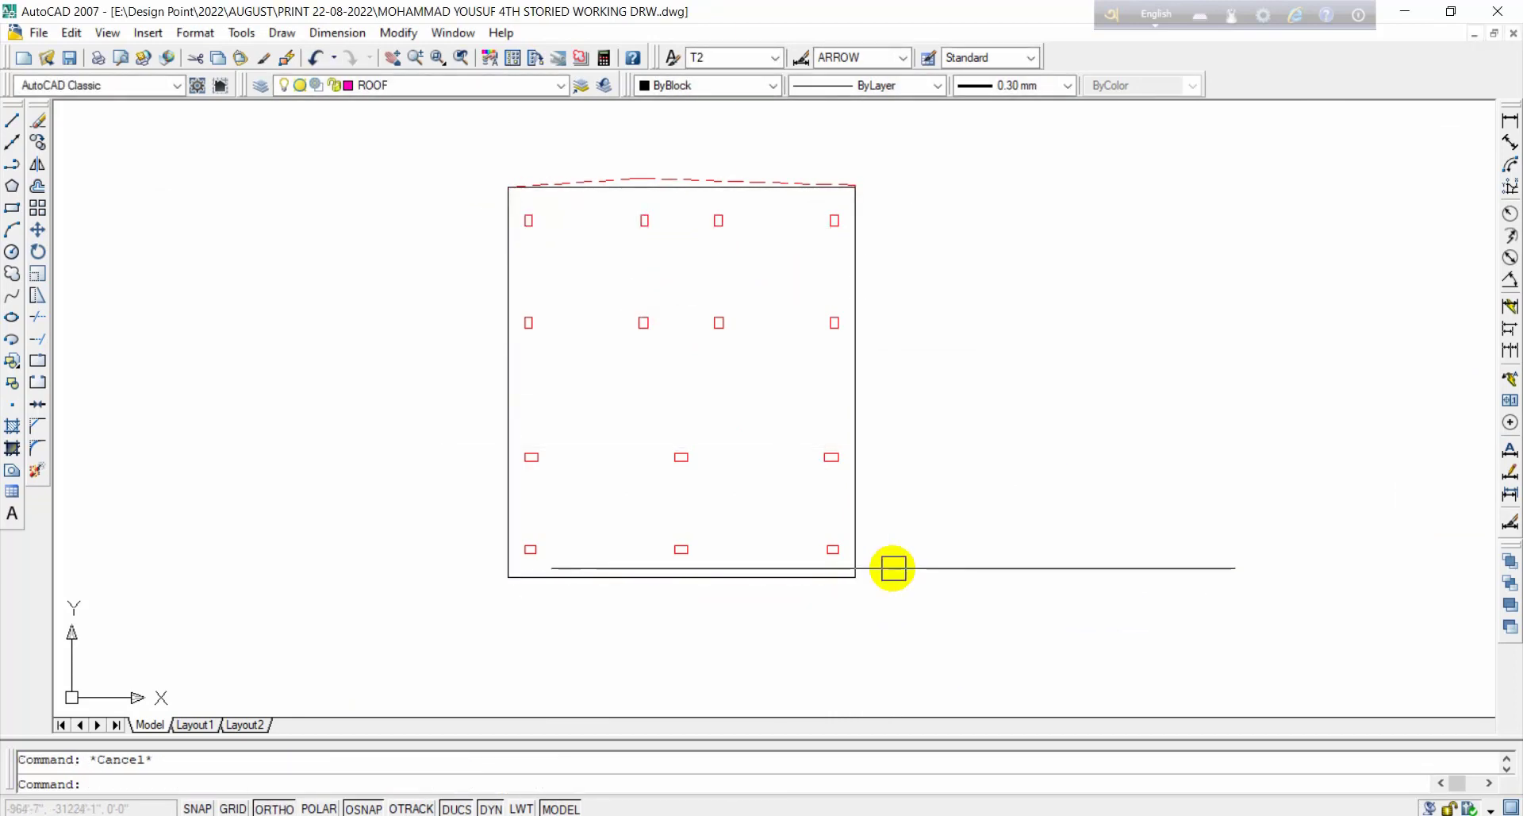
# Step: Offset the rectangle outward by a distance of 48
pyautogui.write('o')
pyautogui.press('Return')
pyautogui.write('4')
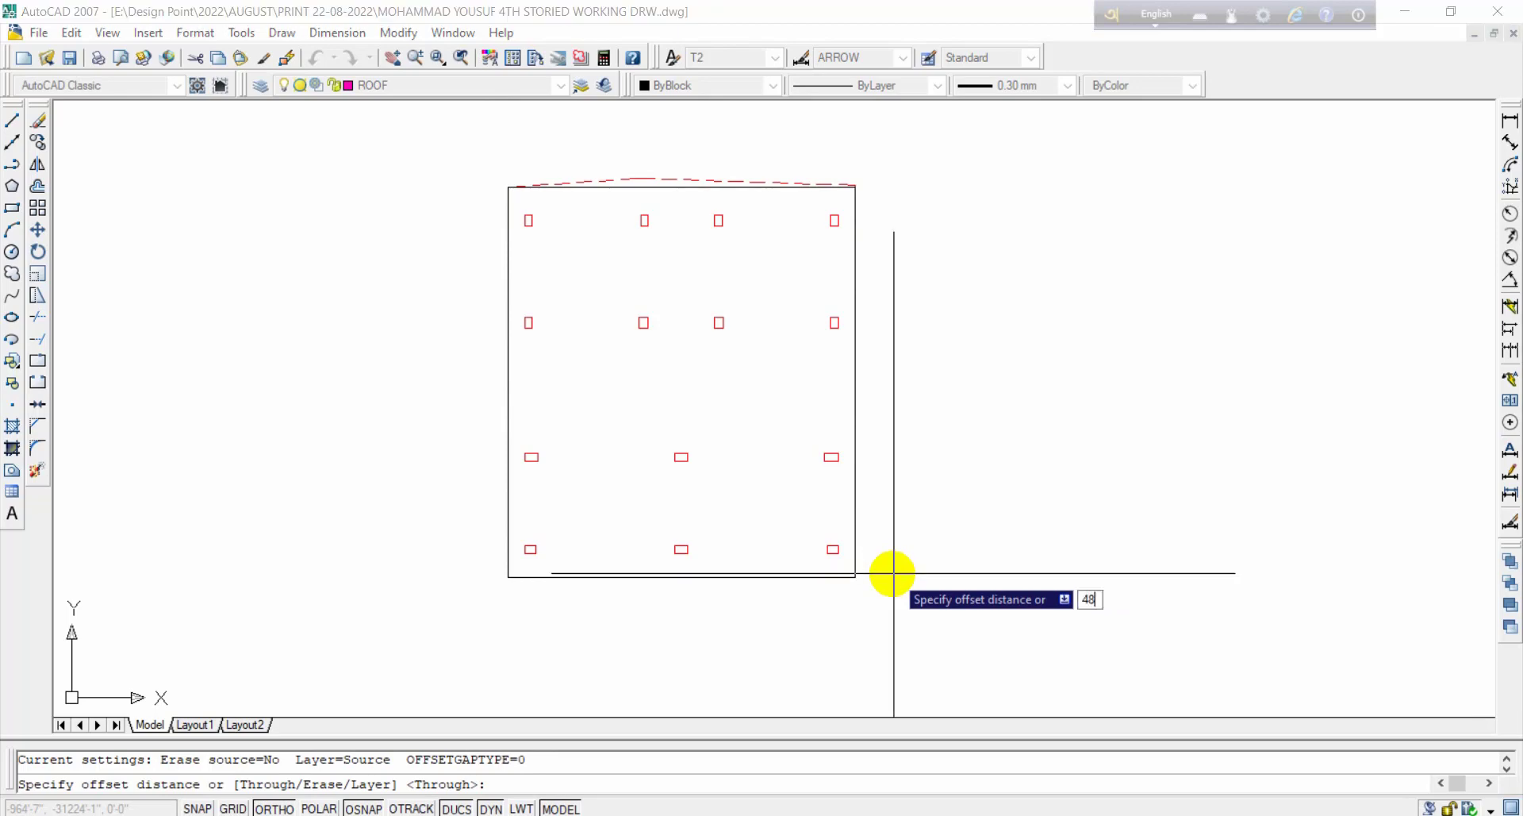
pyautogui.write('8')
pyautogui.press('Return')
pyautogui.click(856, 537)
pyautogui.click(932, 547)
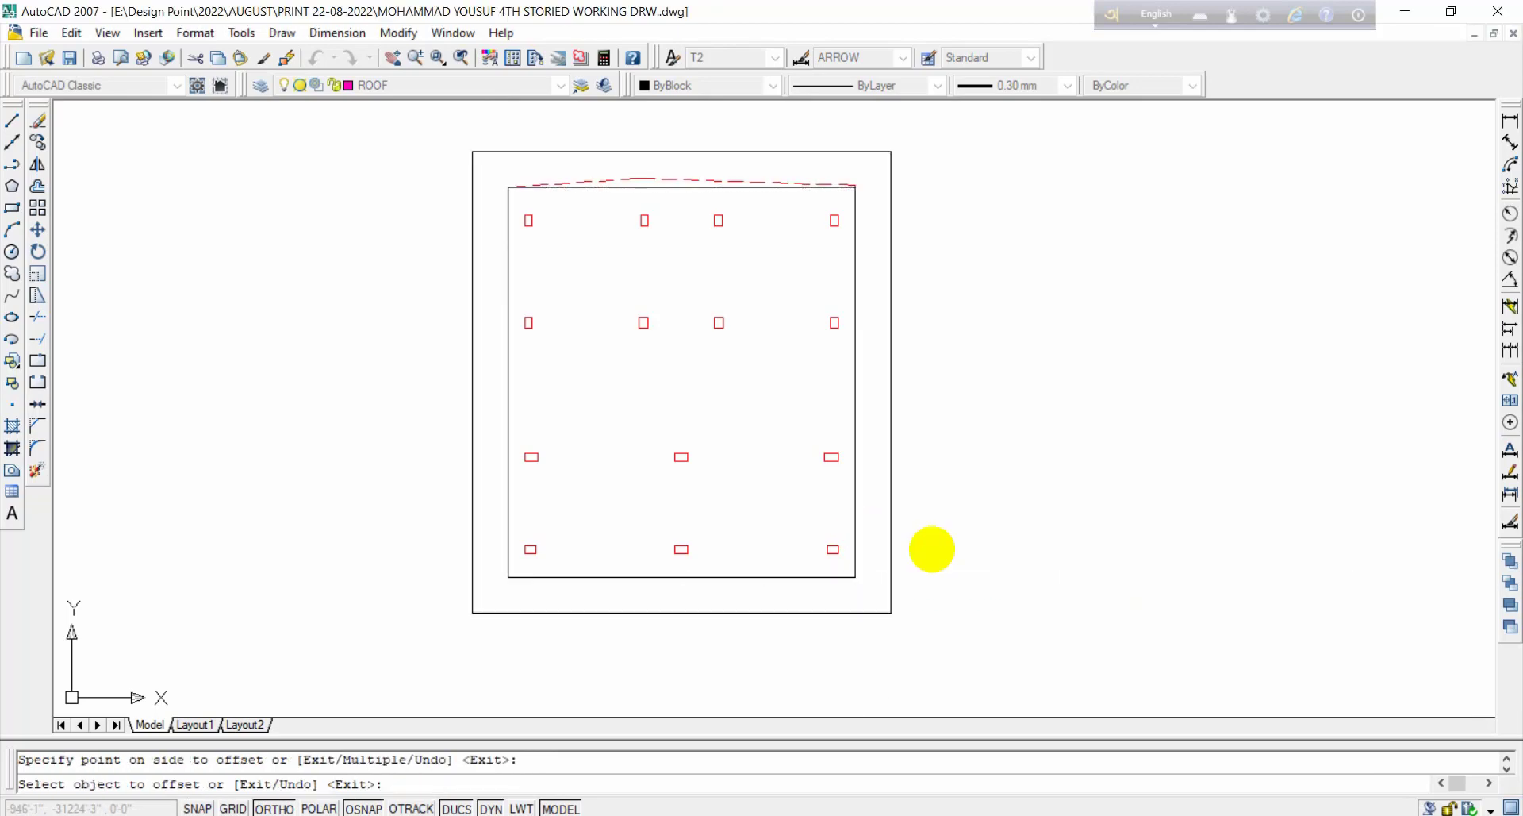
# Step: Delete the original inner rectangle drawn over the dashed boundary, keeping the offset rectangle
pyautogui.scroll(3, 870, 506)
pyautogui.press('Escape')
pyautogui.click(885, 512)
pyautogui.press('Delete')
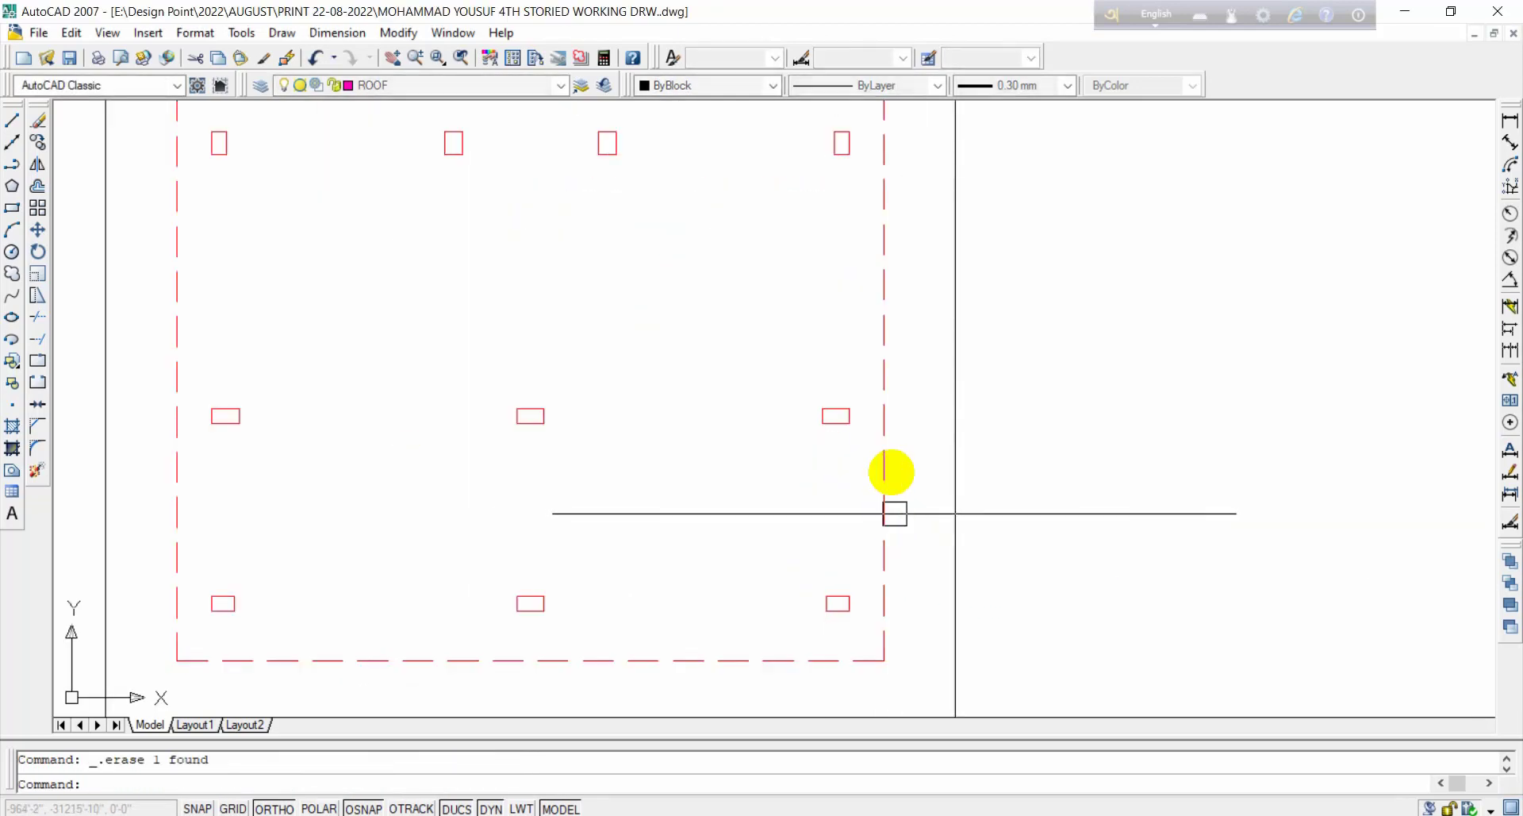
# Step: Draw a horizontal construction line along the upper edge of the topmost row of columns
pyautogui.scroll(-4, 884, 460)
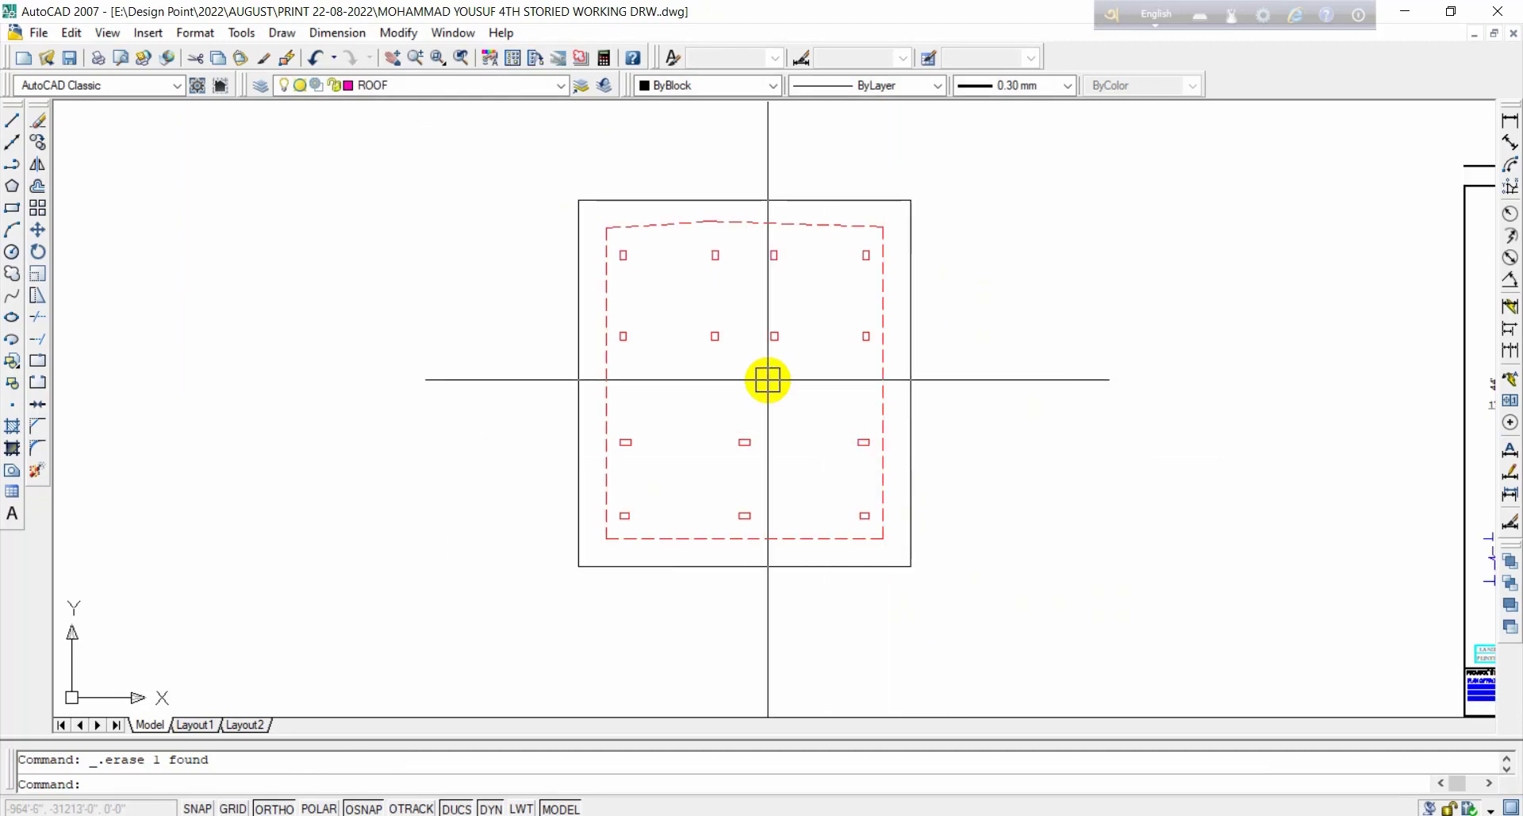
pyautogui.press('Return')
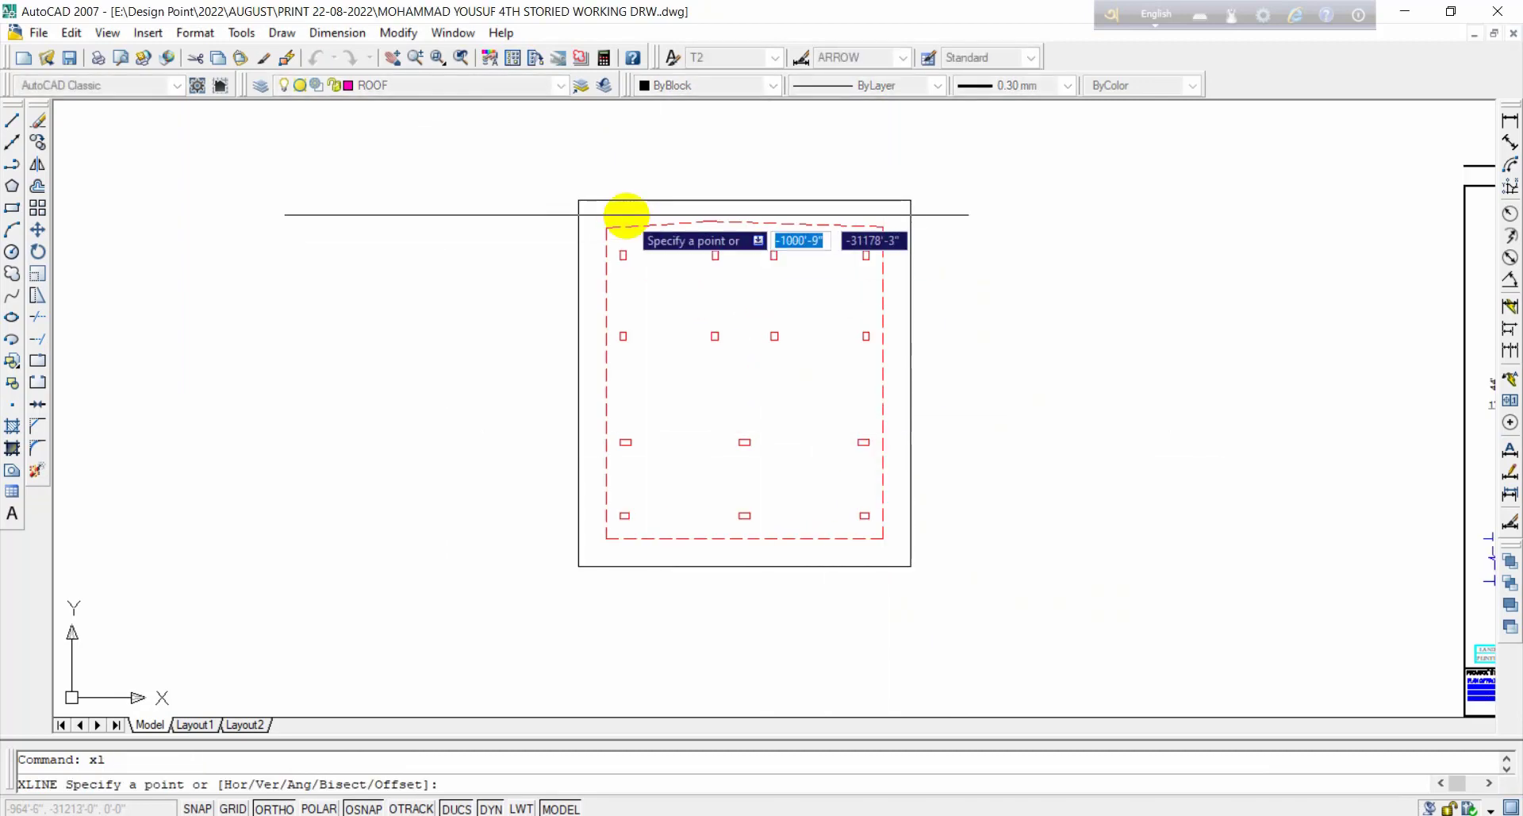
pyautogui.scroll(6, 633, 244)
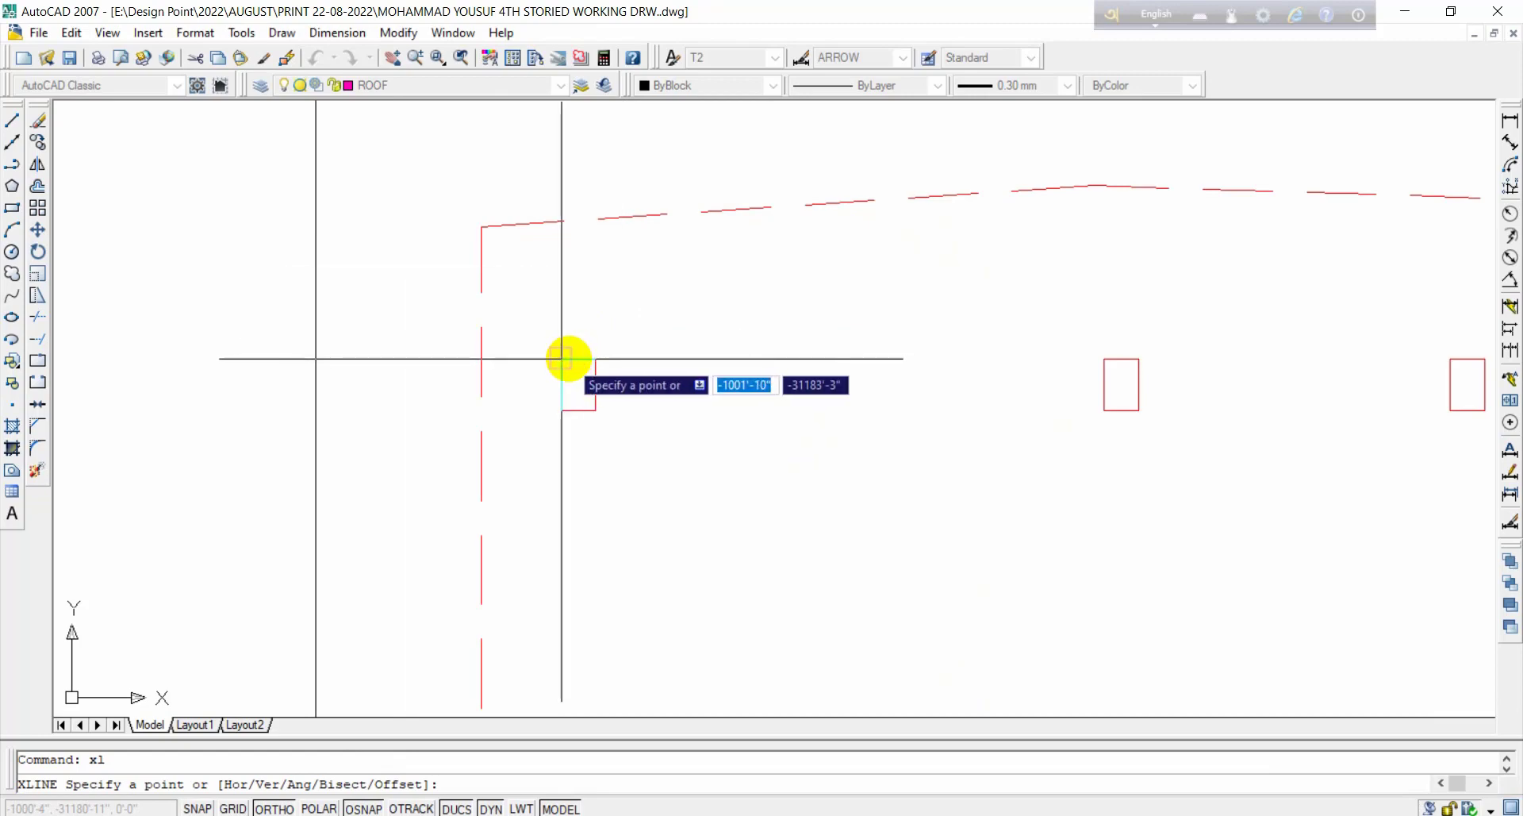
pyautogui.click(561, 359)
pyautogui.click(638, 283)
pyautogui.press('Return')
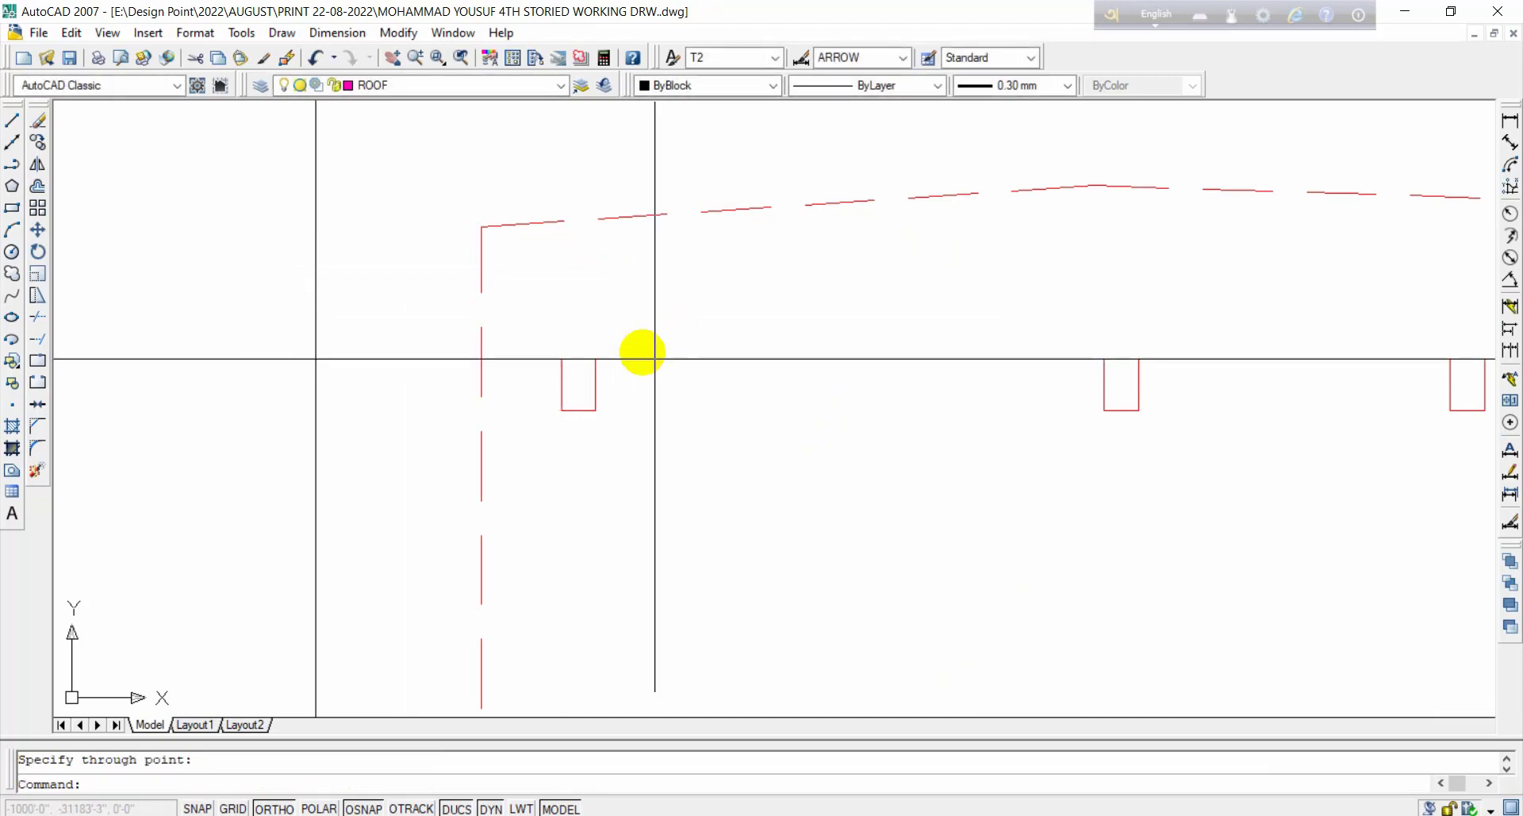
# Step: Draw a horizontal construction line along the lower edge of the second row of columns
pyautogui.scroll(-5, 647, 351)
pyautogui.moveTo(678, 509); pyautogui.dragTo(666, 380, button='middle')
pyautogui.scroll(2, 659, 385)
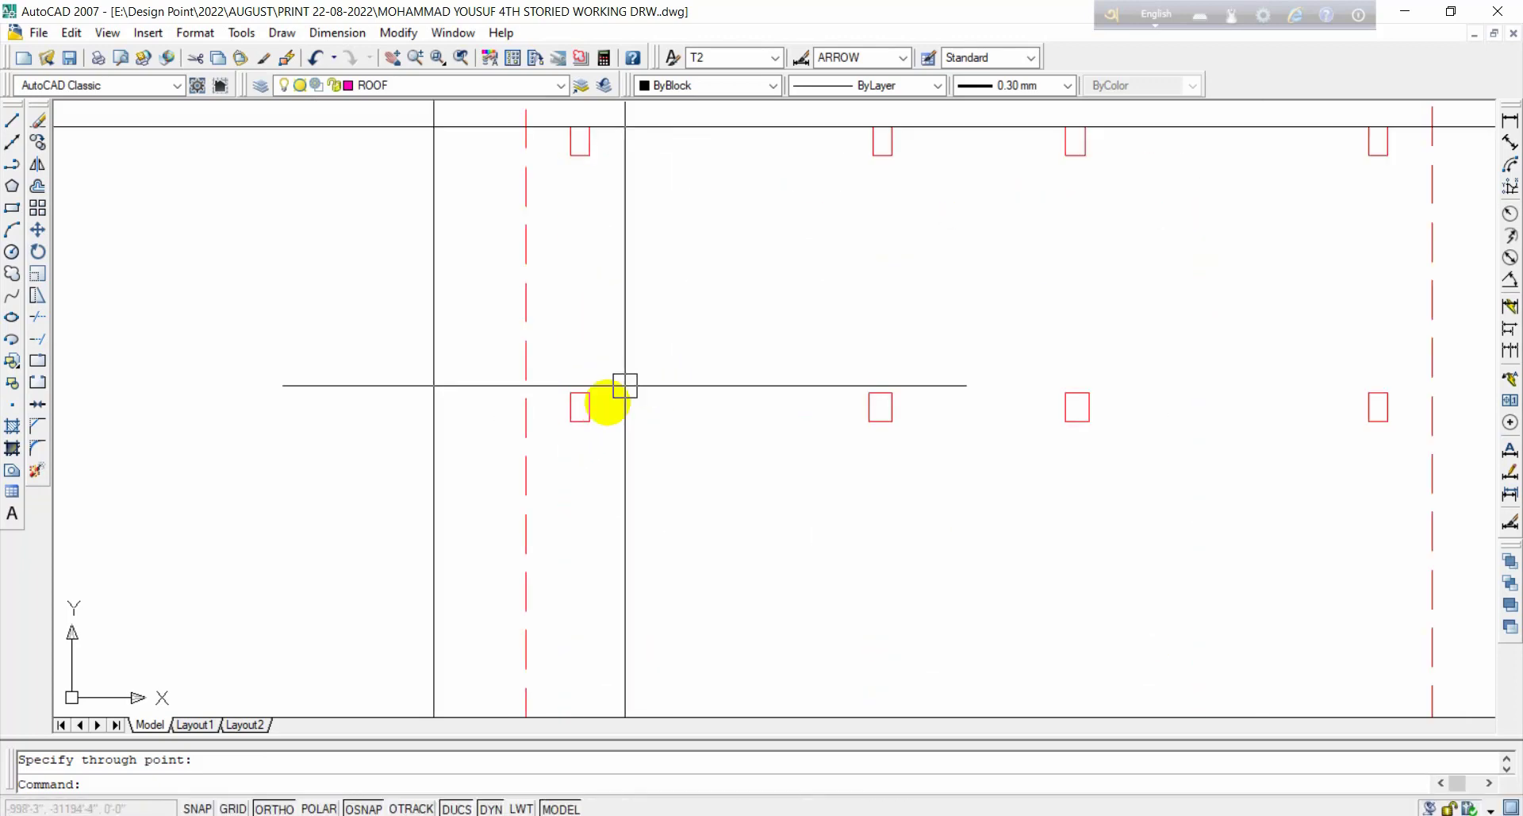
pyautogui.press('Return')
pyautogui.click(590, 421)
pyautogui.click(799, 504)
pyautogui.press('Return')
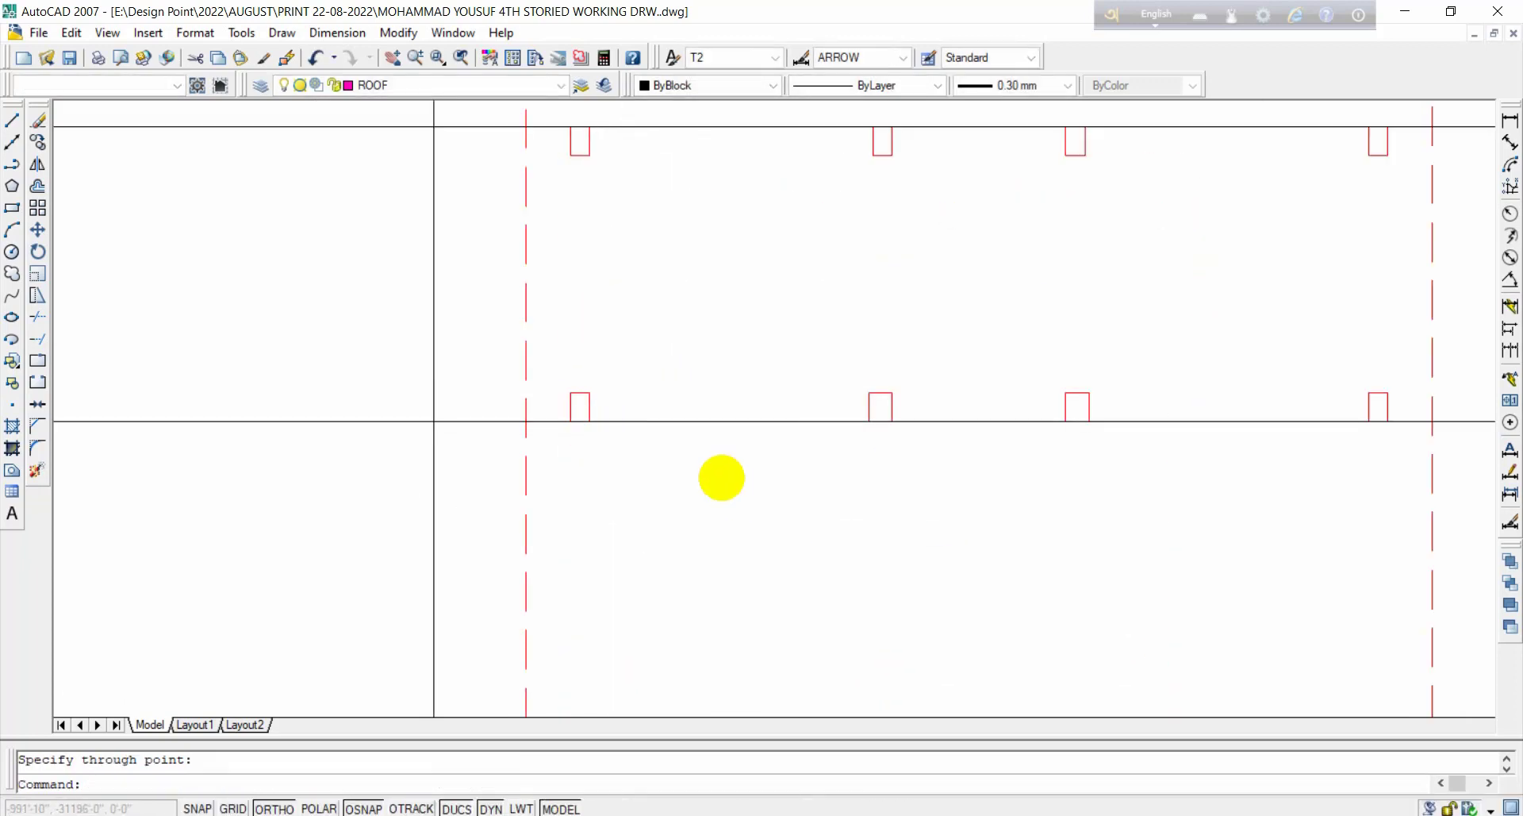
# Step: Draw a horizontal construction line along the lower edge of the third row of columns
pyautogui.scroll(-3, 721, 478)
pyautogui.moveTo(758, 517); pyautogui.dragTo(723, 326, button='middle')
pyautogui.press('Return')
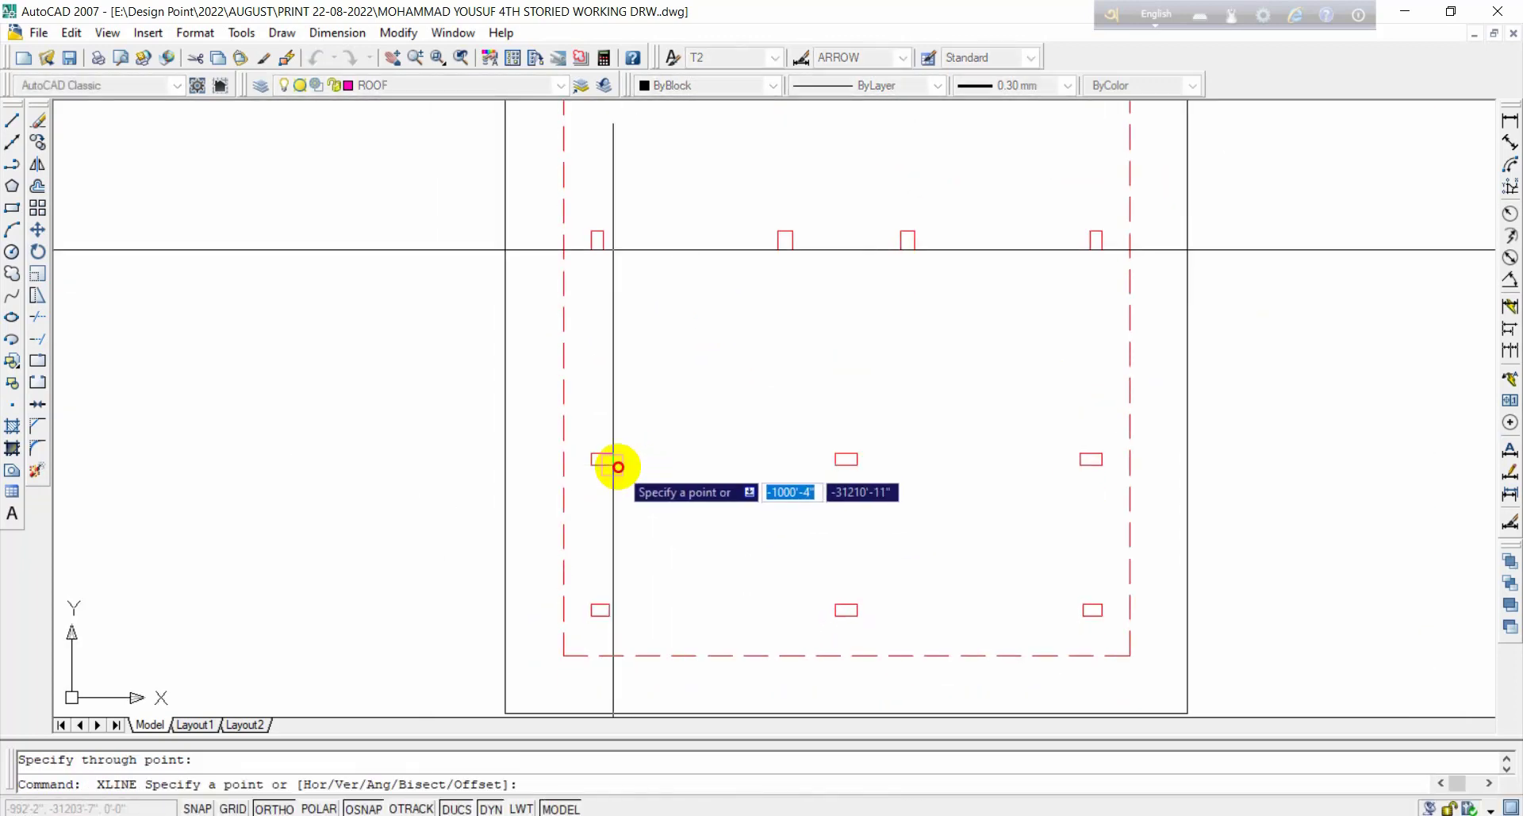
pyautogui.click(615, 466)
pyautogui.click(810, 514)
pyautogui.press('Return')
# Step: Draw a horizontal construction line along the lower edge of the bottommost row of columns
pyautogui.press('Return')
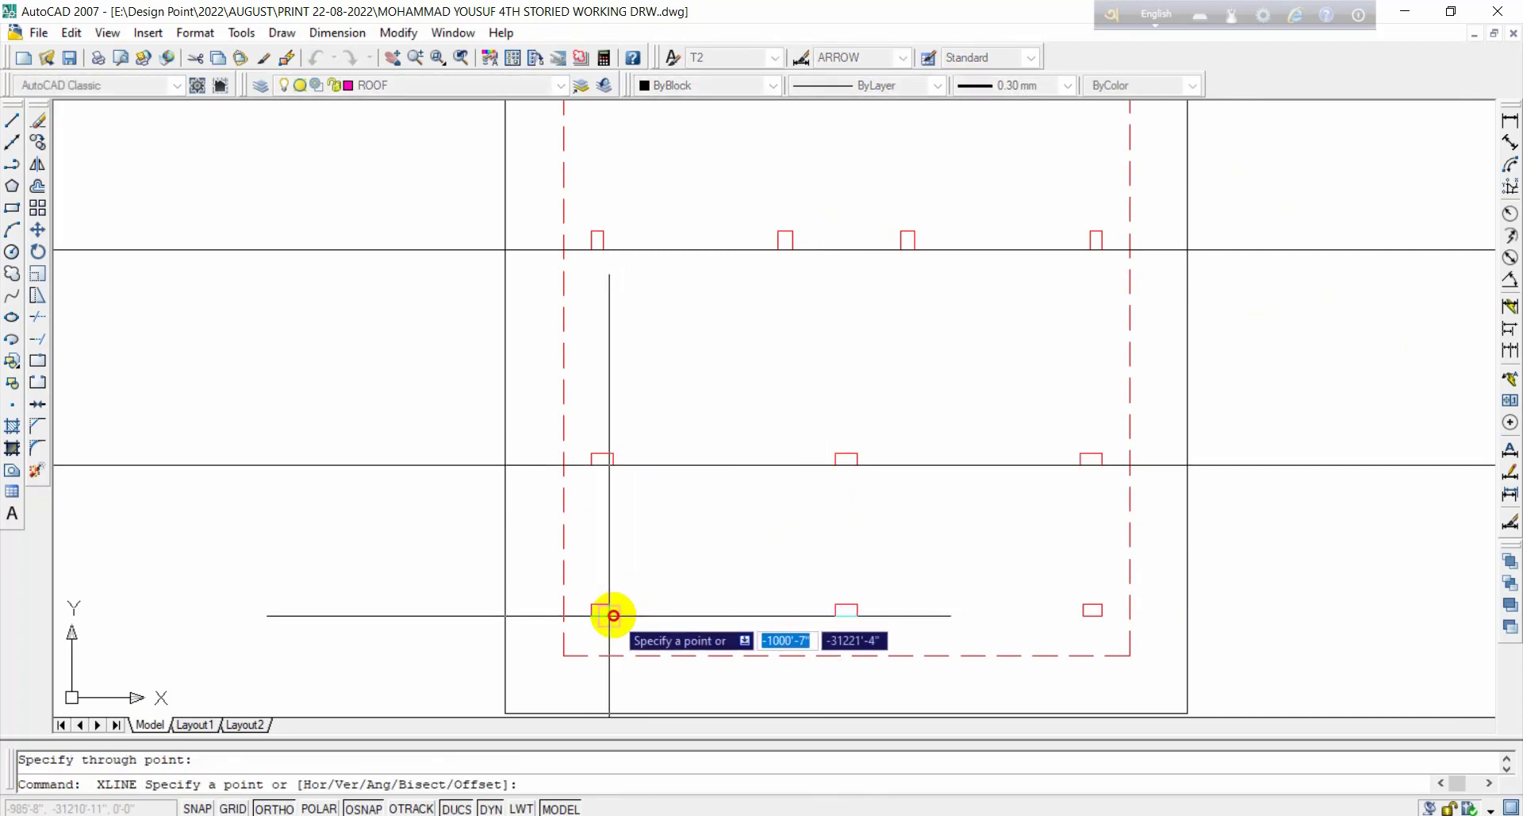
pyautogui.click(611, 615)
pyautogui.click(802, 638)
pyautogui.press('Return')
# Step: Move the bottommost row's construction line up by 5 so it runs through the columns
pyautogui.click(772, 617)
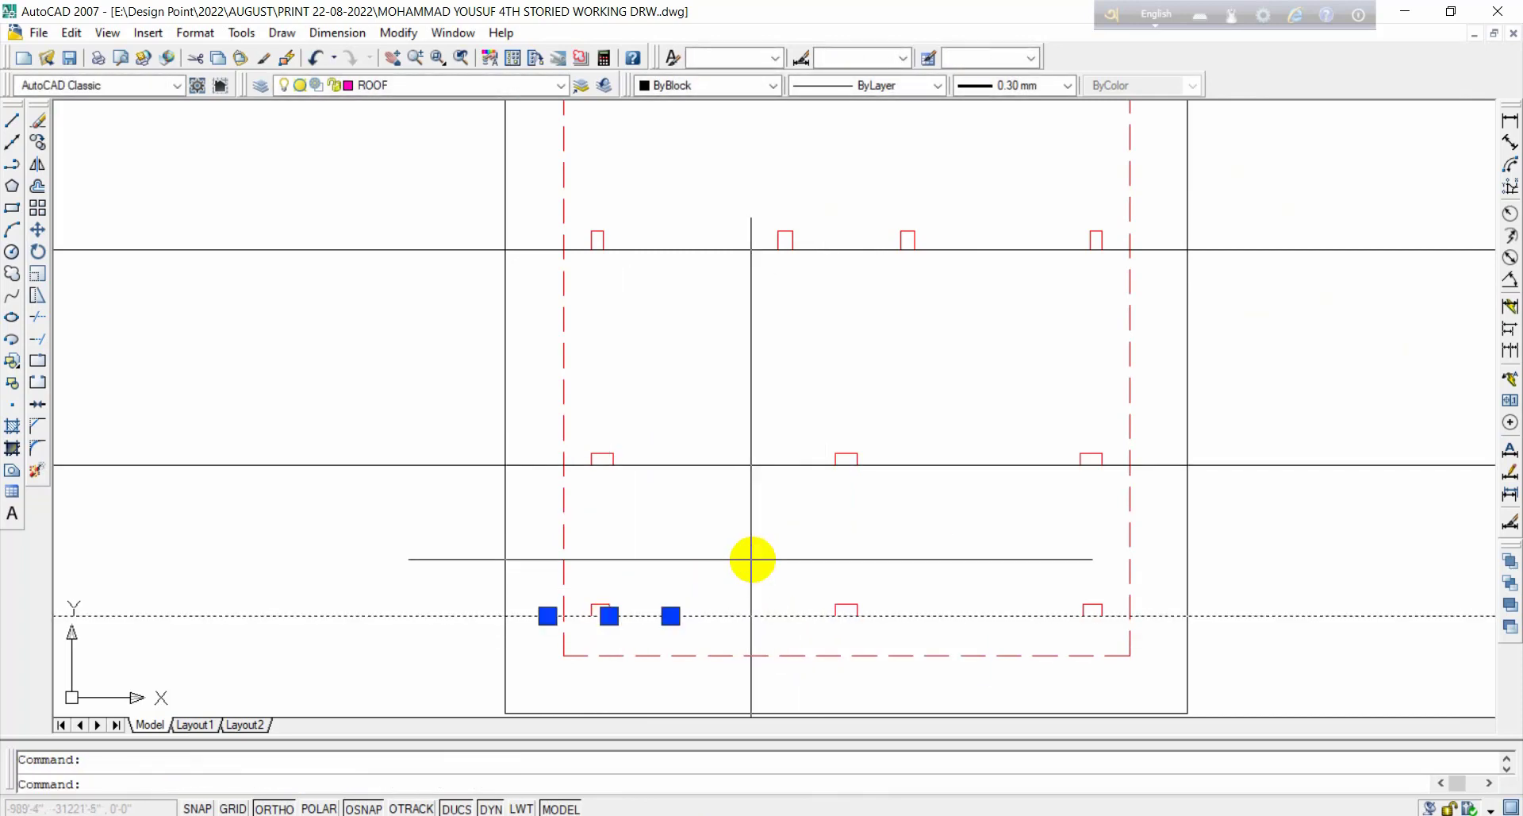
pyautogui.write('mm')
pyautogui.press('Return')
pyautogui.click(754, 566)
pyautogui.press('Escape')
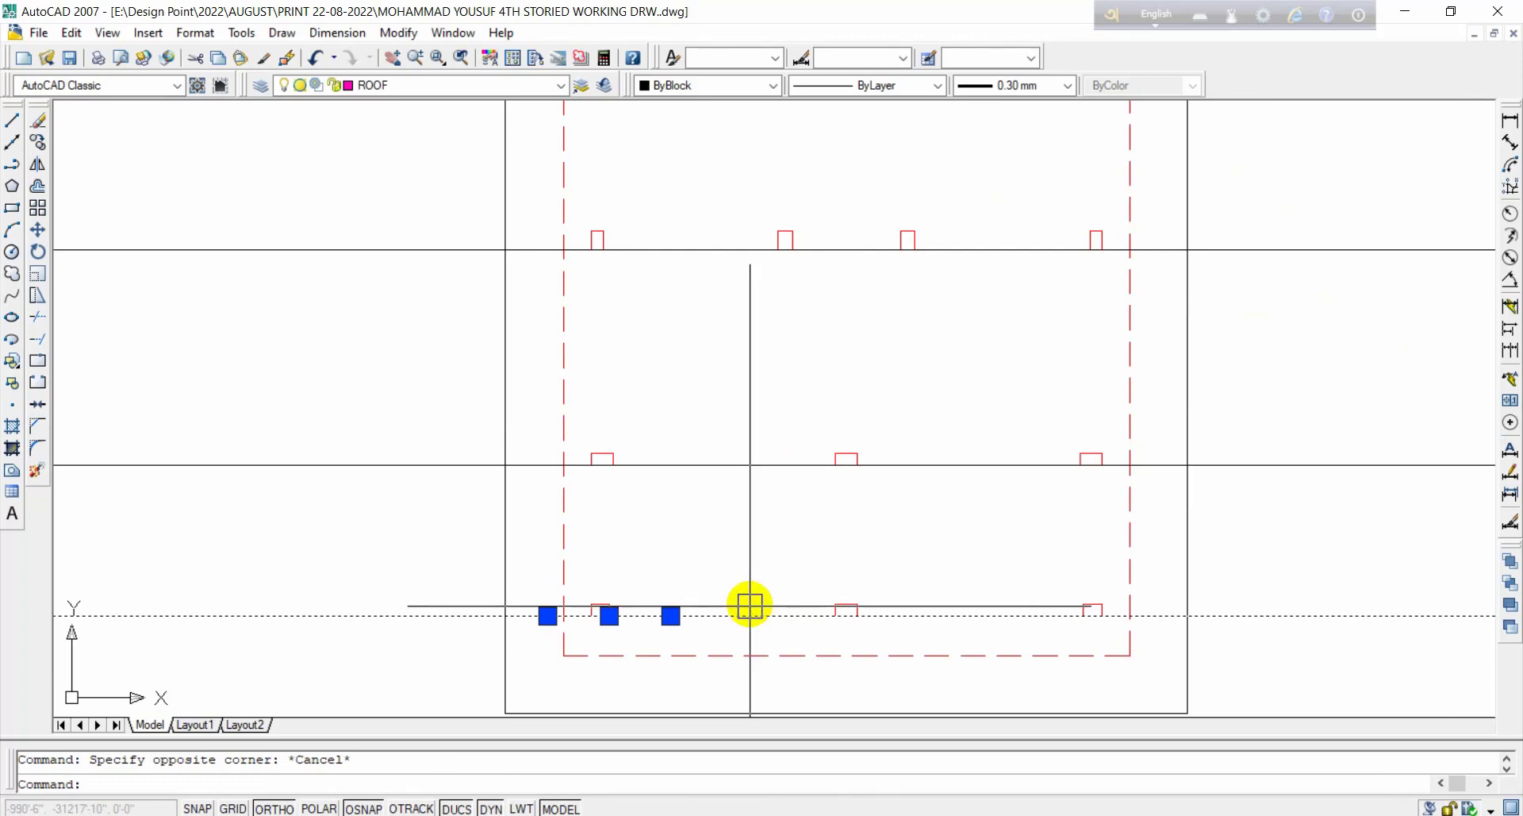
pyautogui.write('m')
pyautogui.press('Return')
pyautogui.click(748, 591)
pyautogui.write('5')
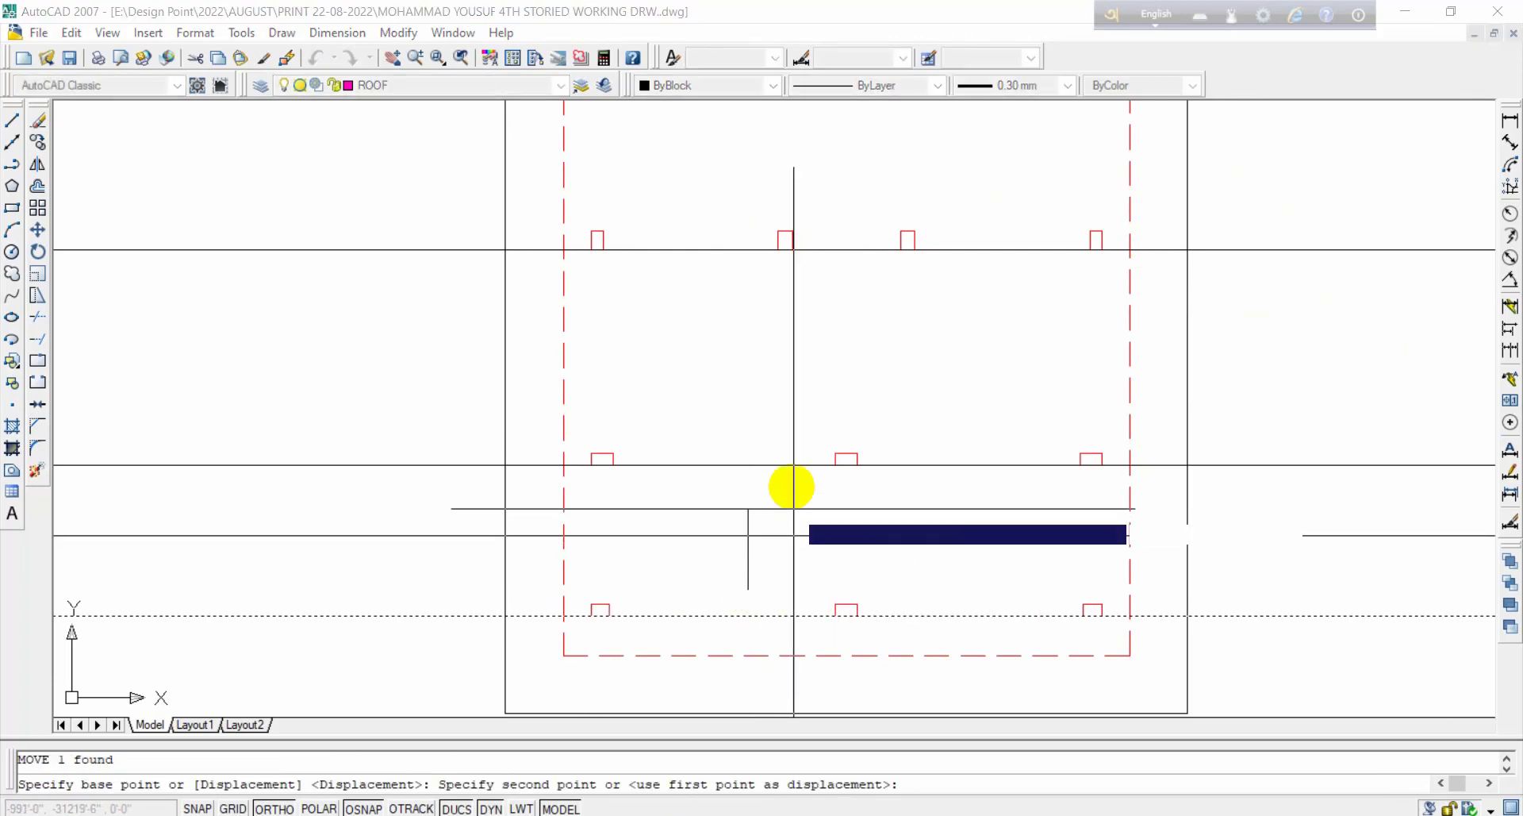
pyautogui.press('Return')
# Step: Move the third row's construction line up by 5
pyautogui.click(786, 464)
pyautogui.press('Return')
pyautogui.click(779, 417)
pyautogui.write('5')
pyautogui.press('Return')
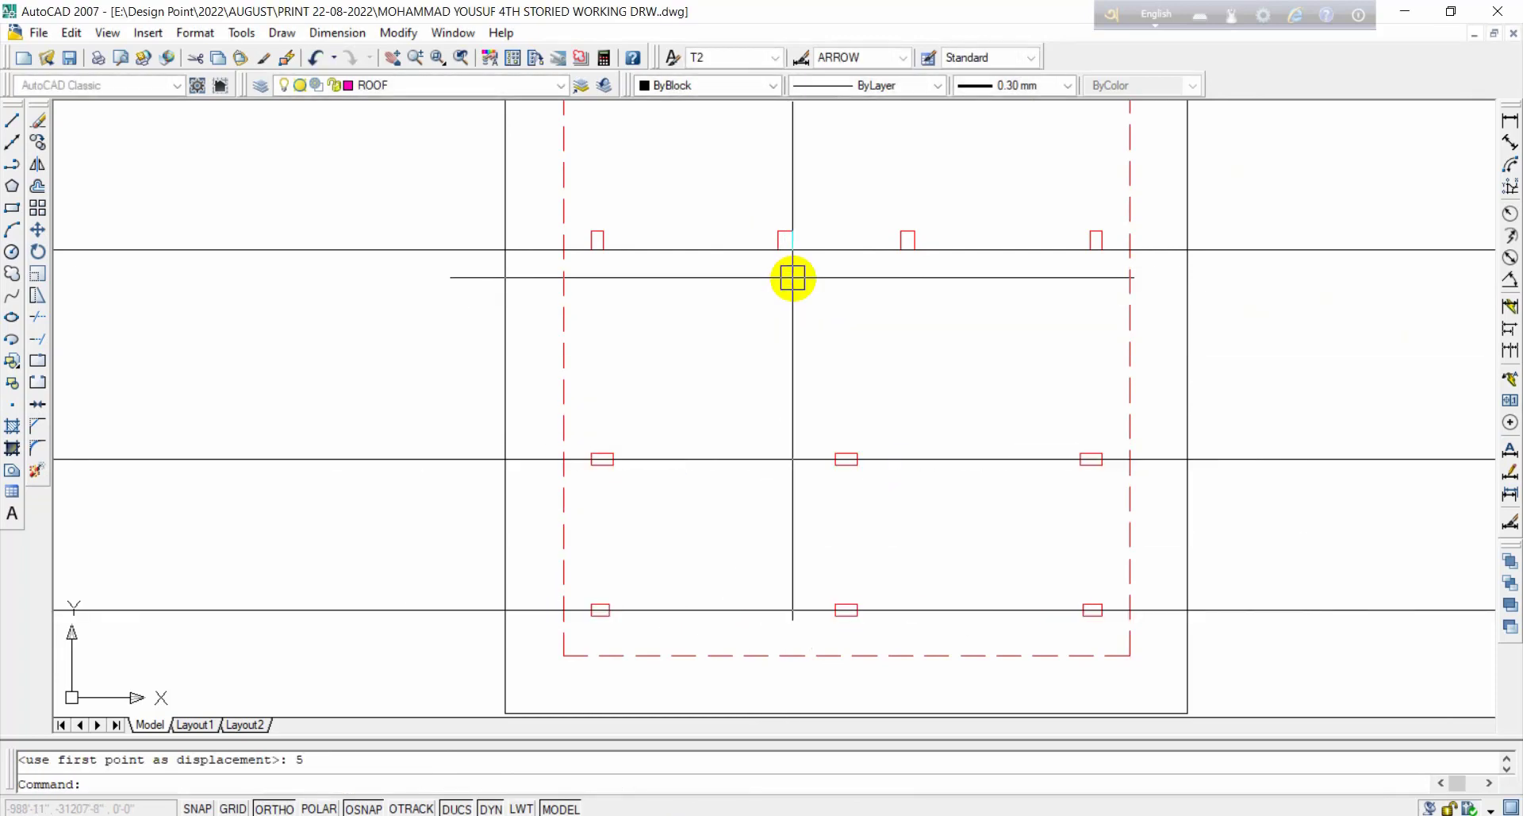
# Step: Move the second row's construction line up by 5
pyautogui.click(731, 251)
pyautogui.press('Return')
pyautogui.click(745, 142)
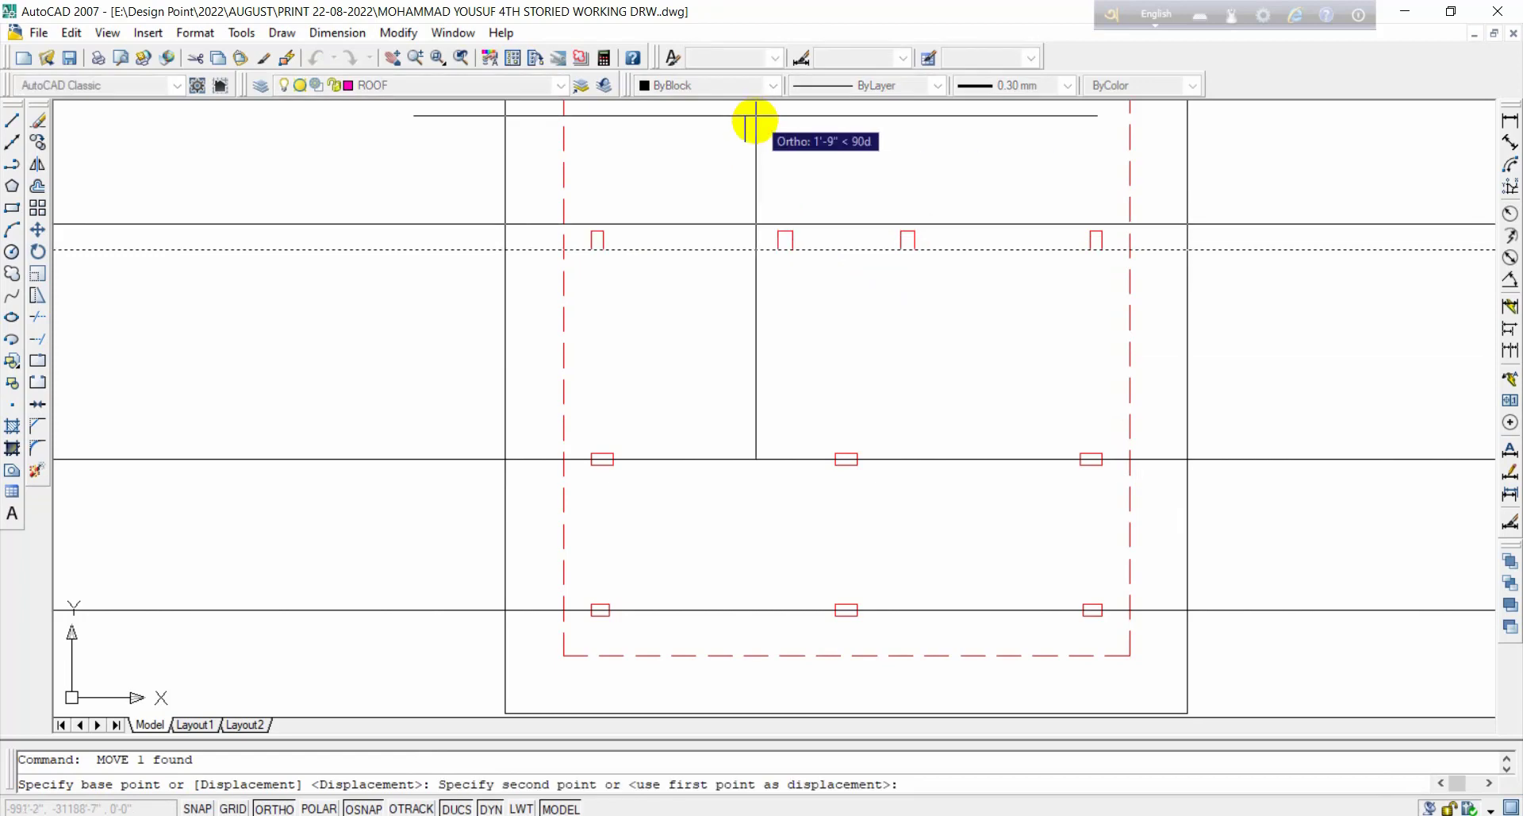
pyautogui.write('5')
pyautogui.press('Return')
# Step: Move the topmost row's construction line down by 5 into the columns
pyautogui.scroll(-7, 743, 274)
pyautogui.moveTo(737, 206); pyautogui.dragTo(758, 292, button='middle')
pyautogui.scroll(8, 757, 281)
pyautogui.click(748, 263)
pyautogui.click(717, 366)
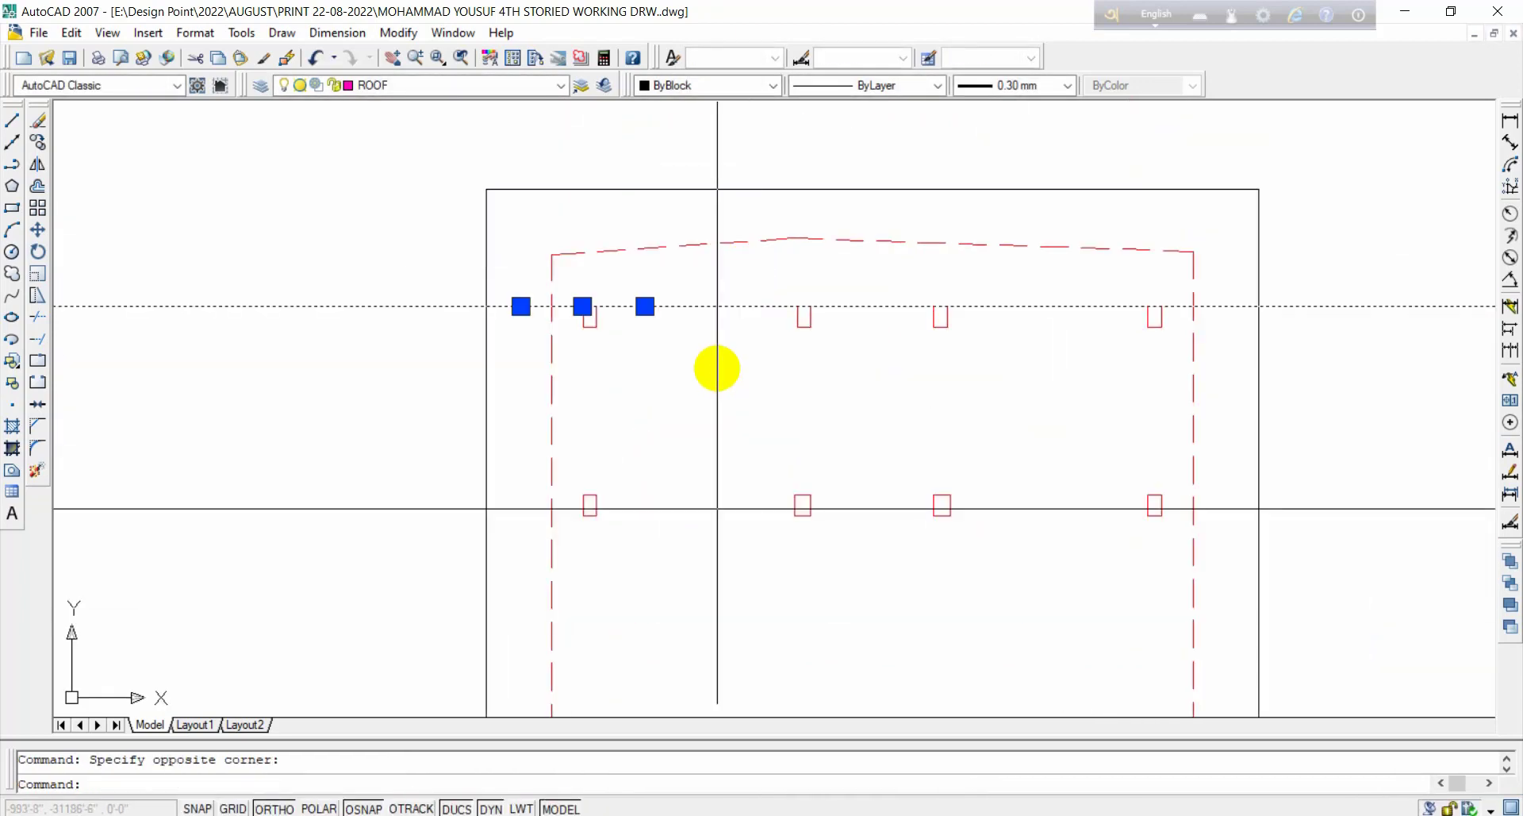
pyautogui.press('Return')
pyautogui.click(727, 360)
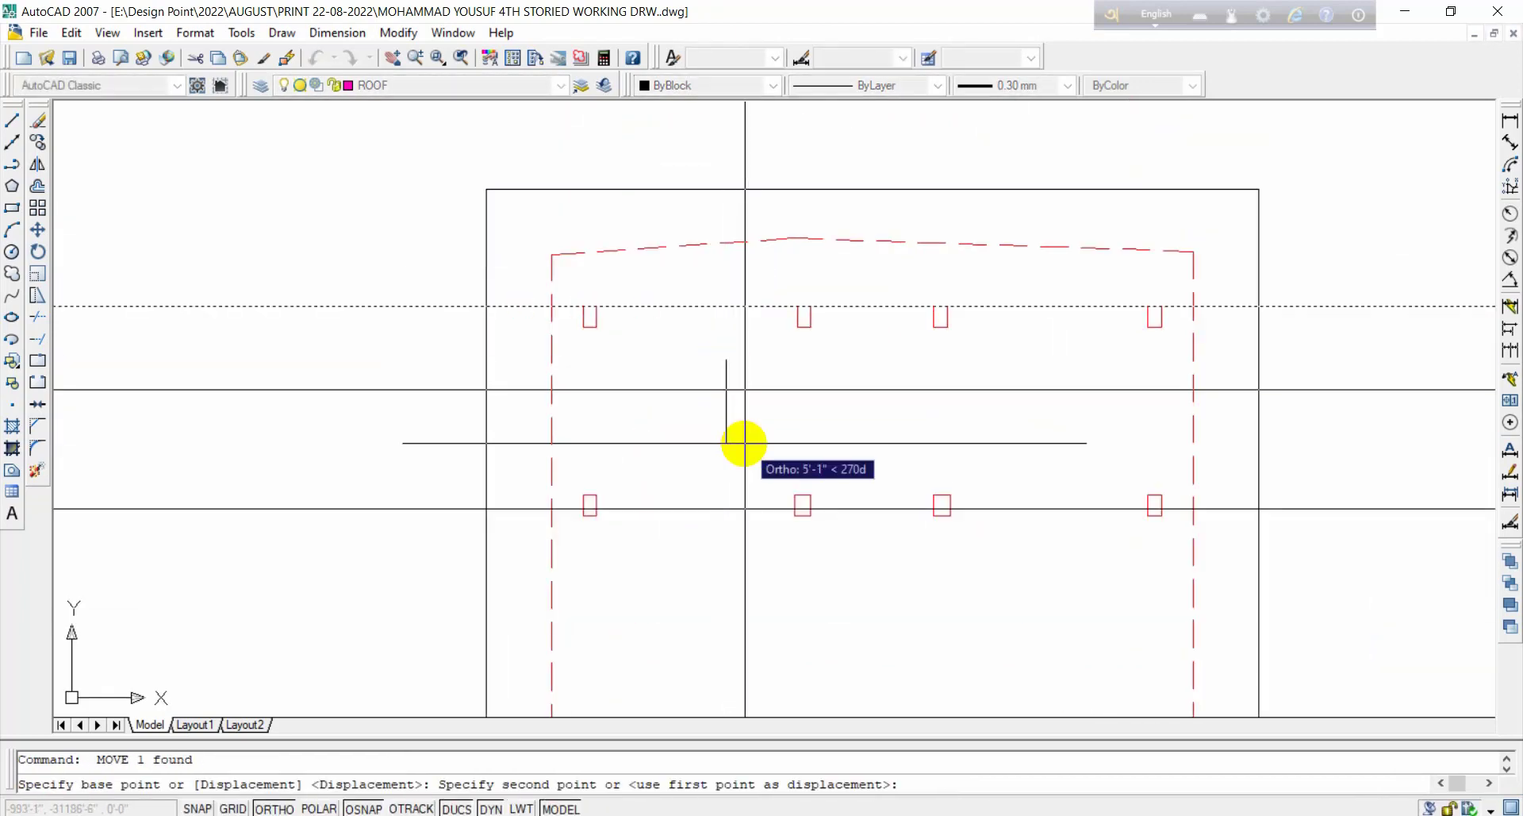
pyautogui.write('5')
pyautogui.press('Return')
pyautogui.press('Escape')
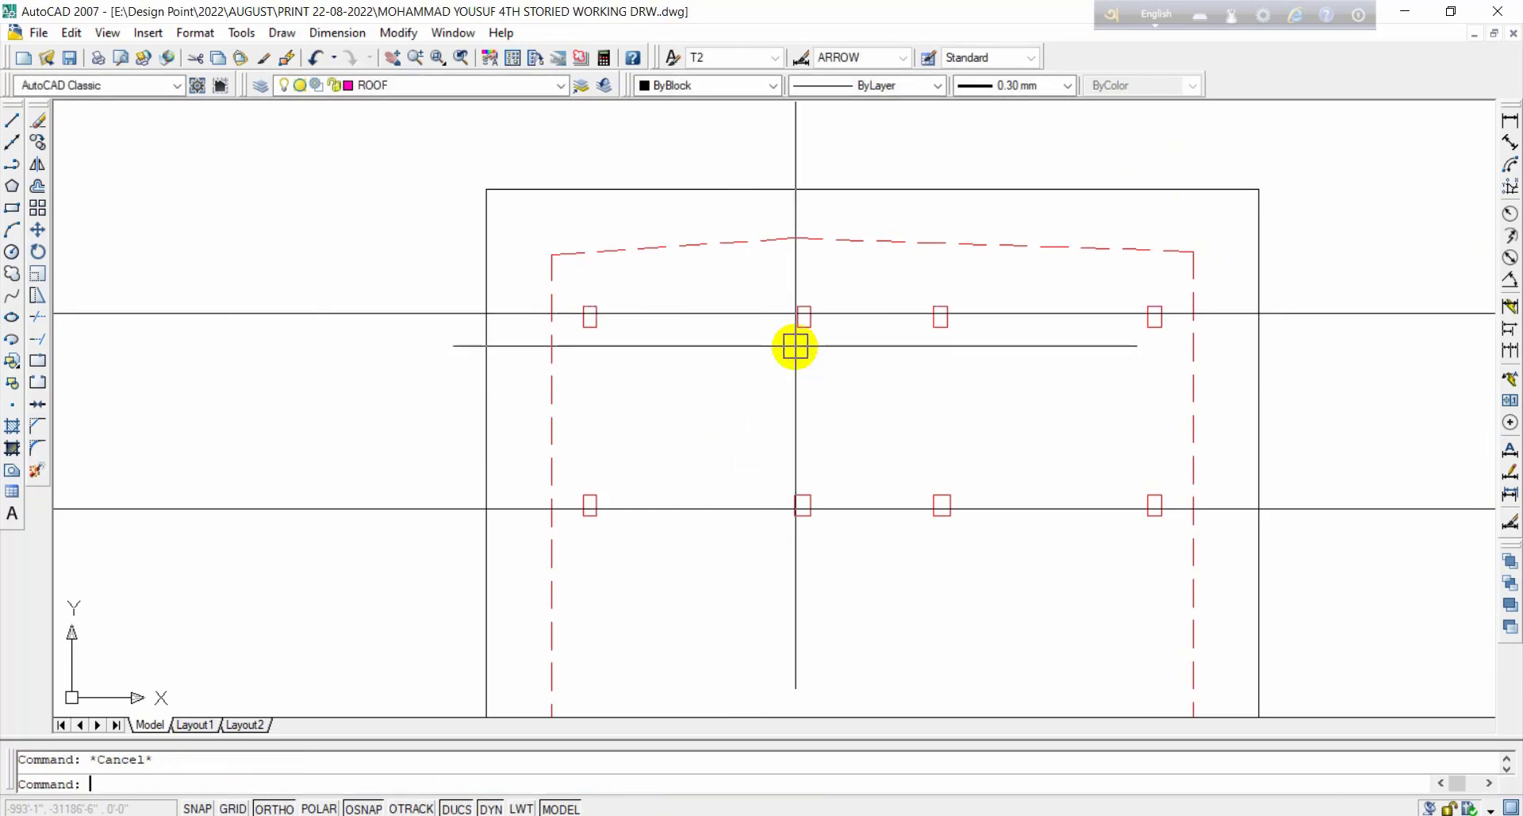
pyautogui.hotkey('ctrl', 'z')
# Step: Trim the four horizontal construction lines on both sides where they extend beyond the outer rectangle
pyautogui.write('tr')
pyautogui.press('Return')
pyautogui.press('Return')
pyautogui.scroll(-6, 846, 318)
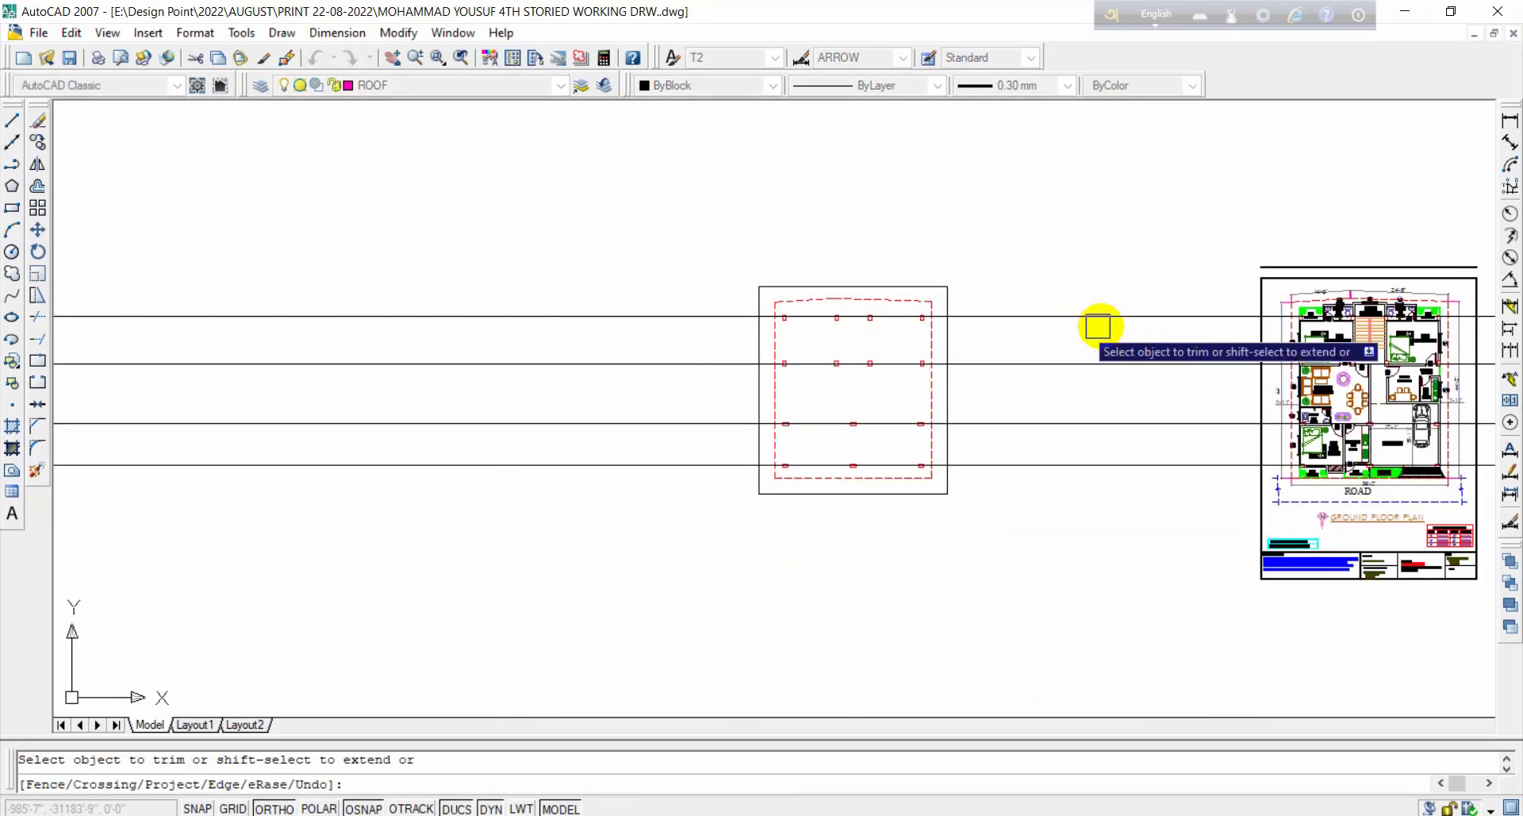
pyautogui.click(1098, 326)
pyautogui.click(786, 316)
pyautogui.click(715, 268)
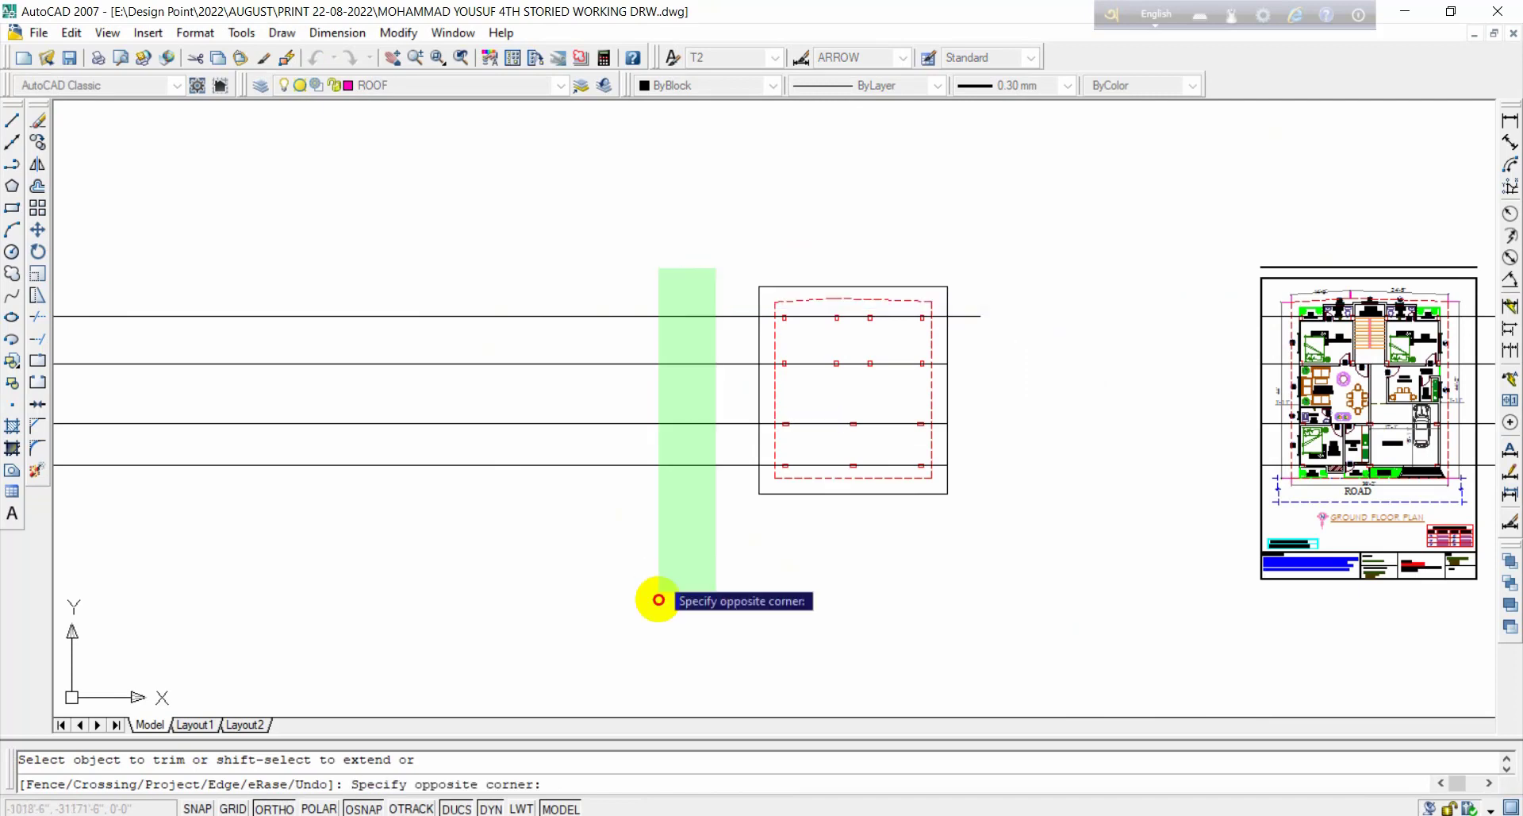
pyautogui.click(659, 599)
pyautogui.scroll(2, 948, 316)
pyautogui.press('Escape')
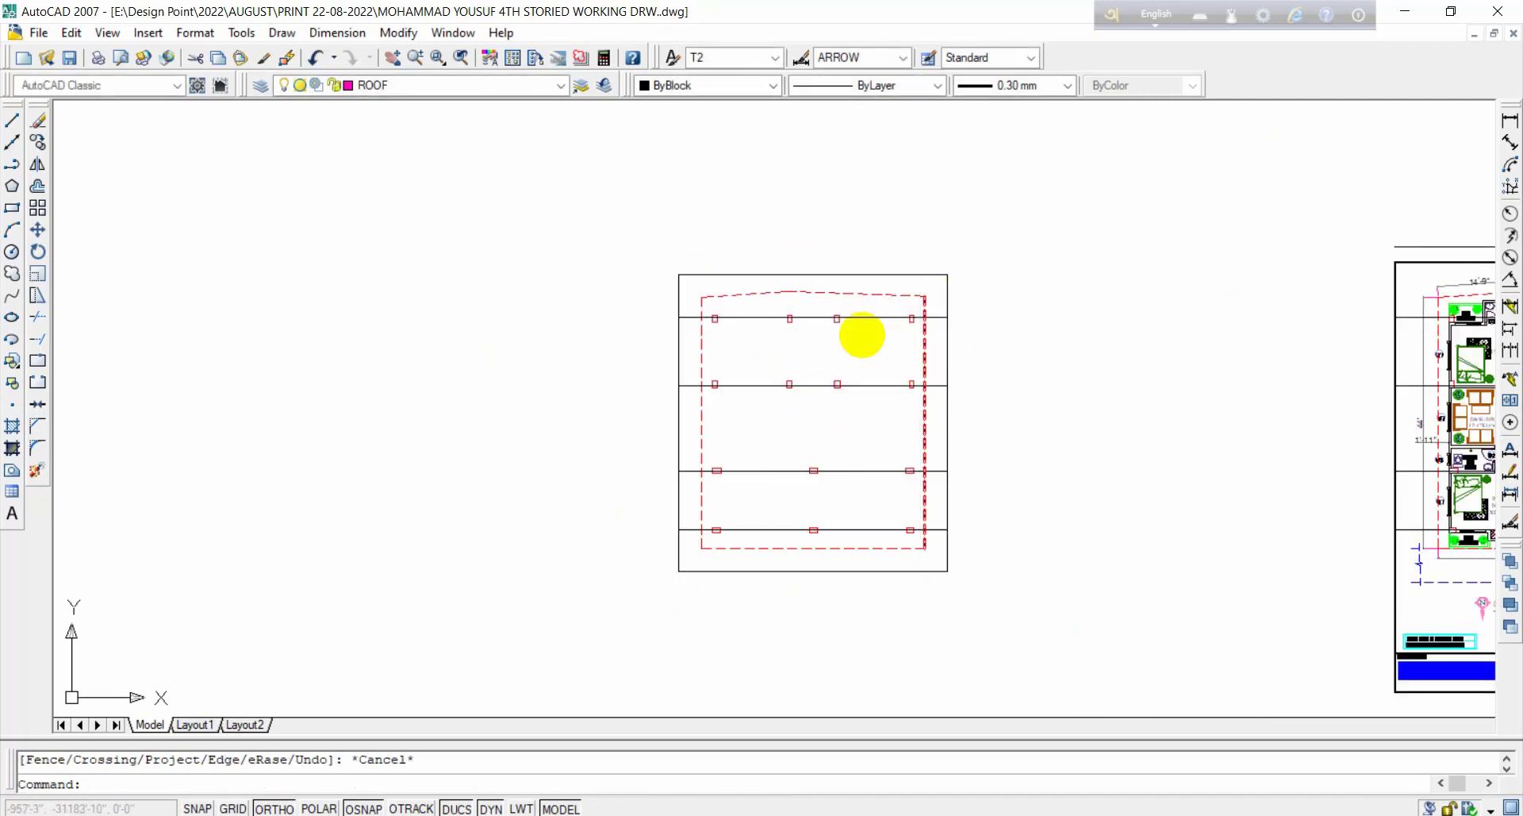
# Step: Draw a vertical construction line along the left edge of the leftmost column line
pyautogui.scroll(5, 860, 331)
pyautogui.scroll(-4, 788, 241)
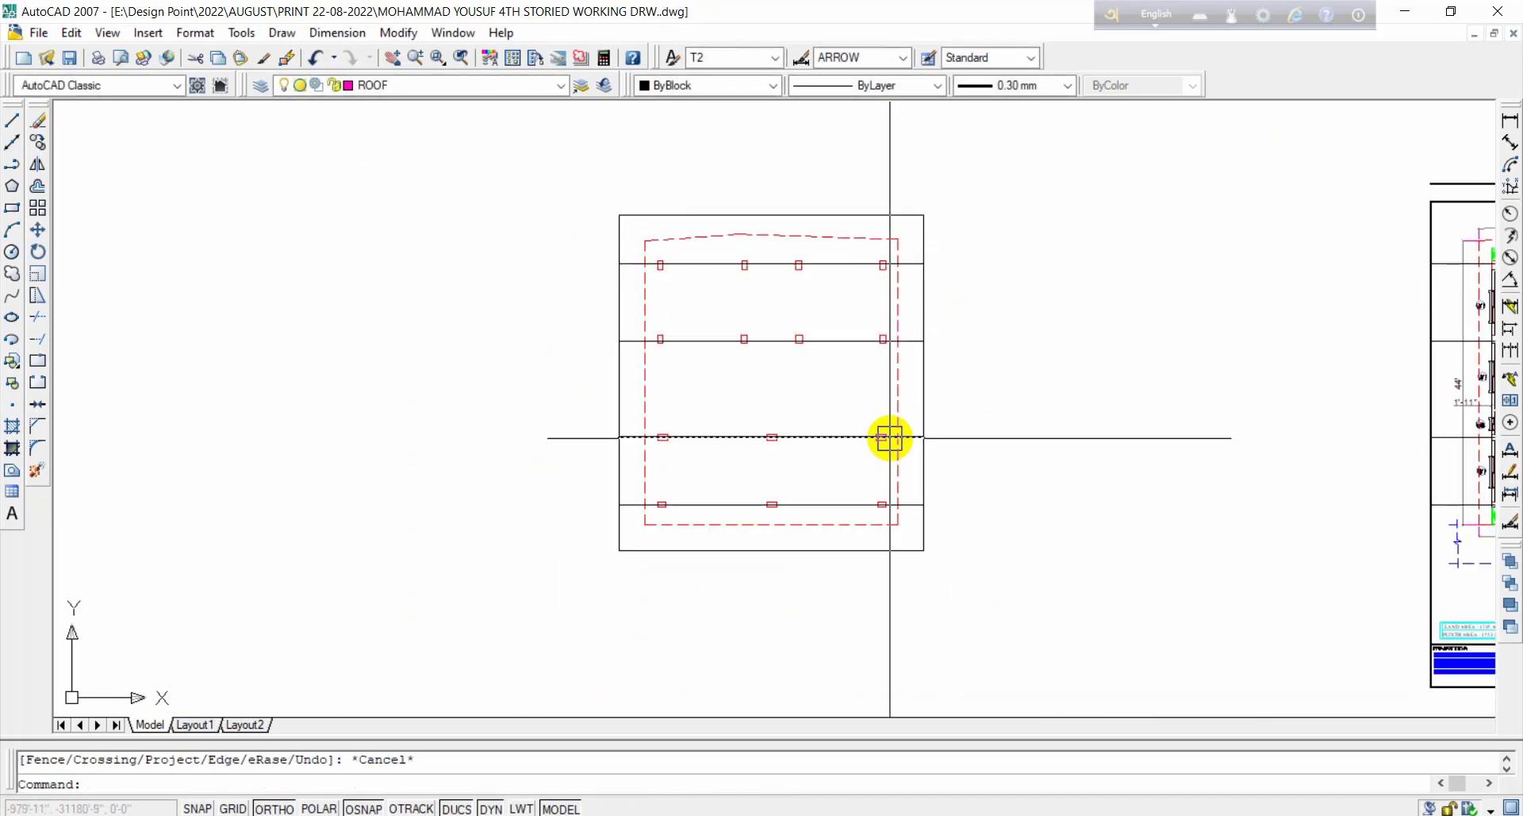
pyautogui.write('xl')
pyautogui.press('Return')
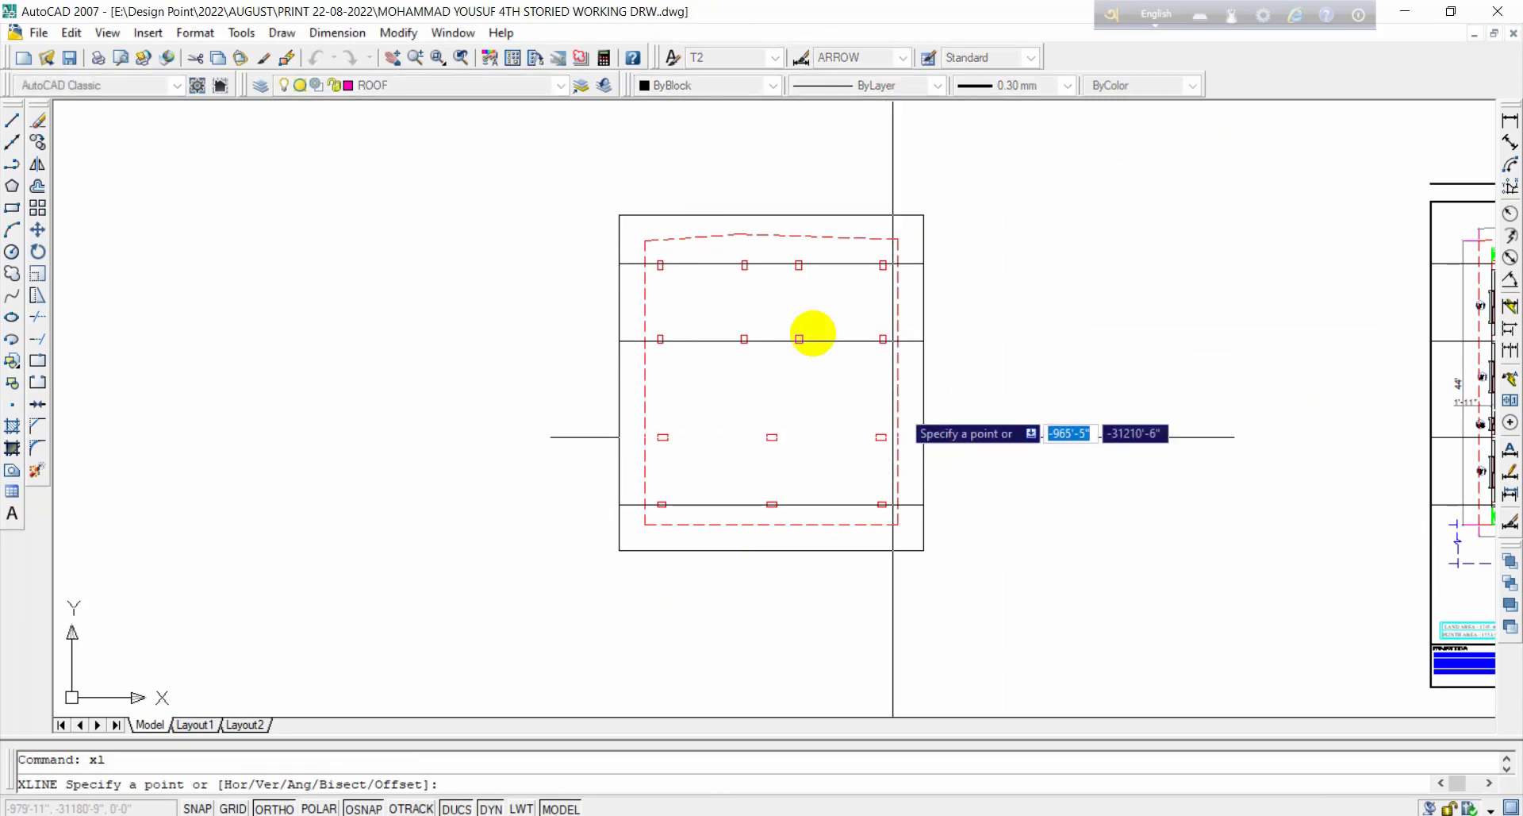
pyautogui.scroll(4, 673, 265)
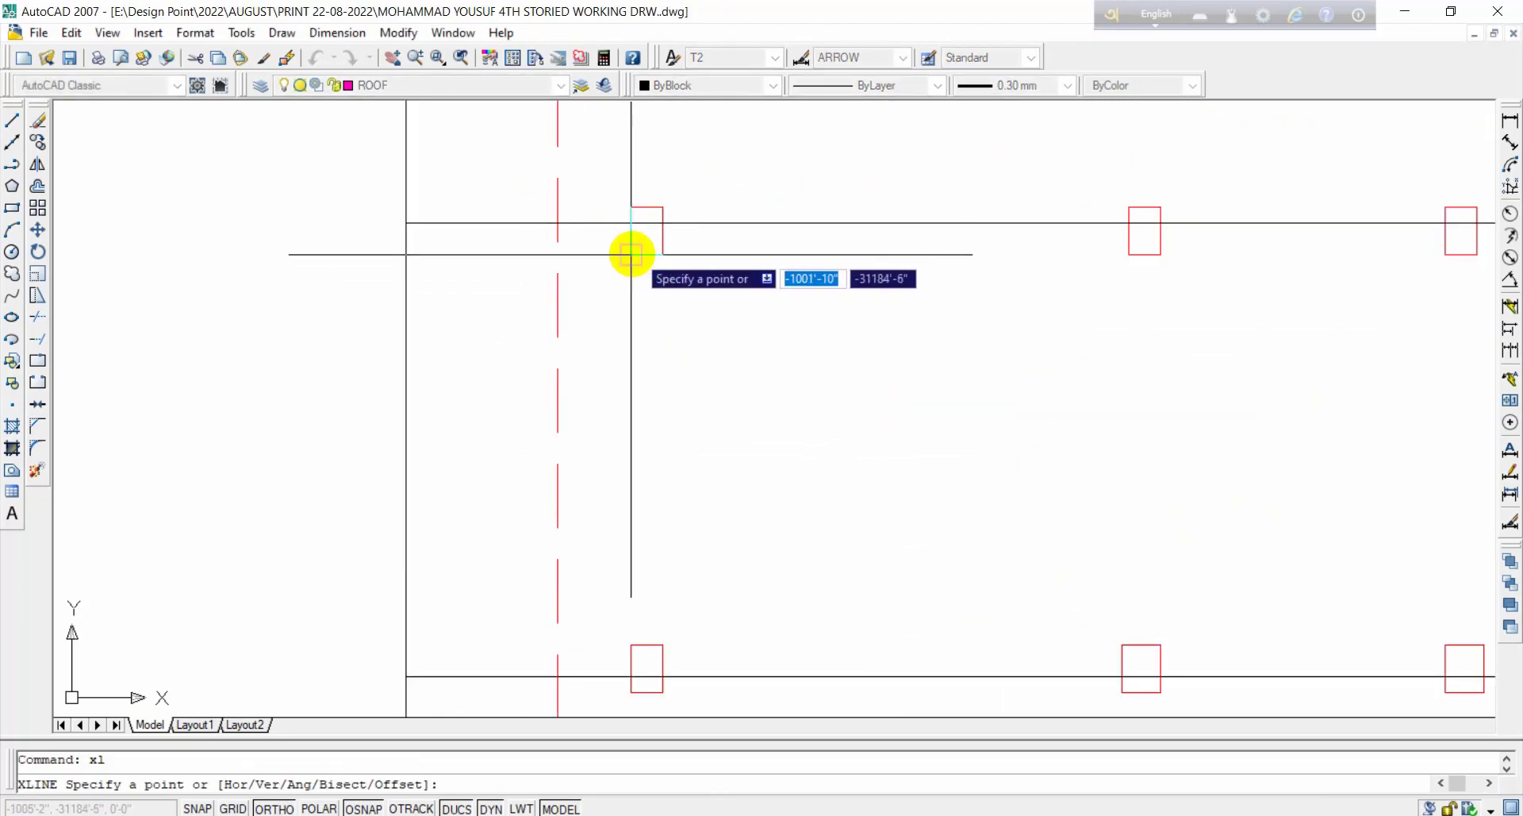
pyautogui.click(631, 254)
pyautogui.click(702, 465)
pyautogui.press('space')
# Step: Draw a vertical construction line along the right edge of the second column in the topmost row
pyautogui.scroll(-2, 771, 359)
pyautogui.press('space')
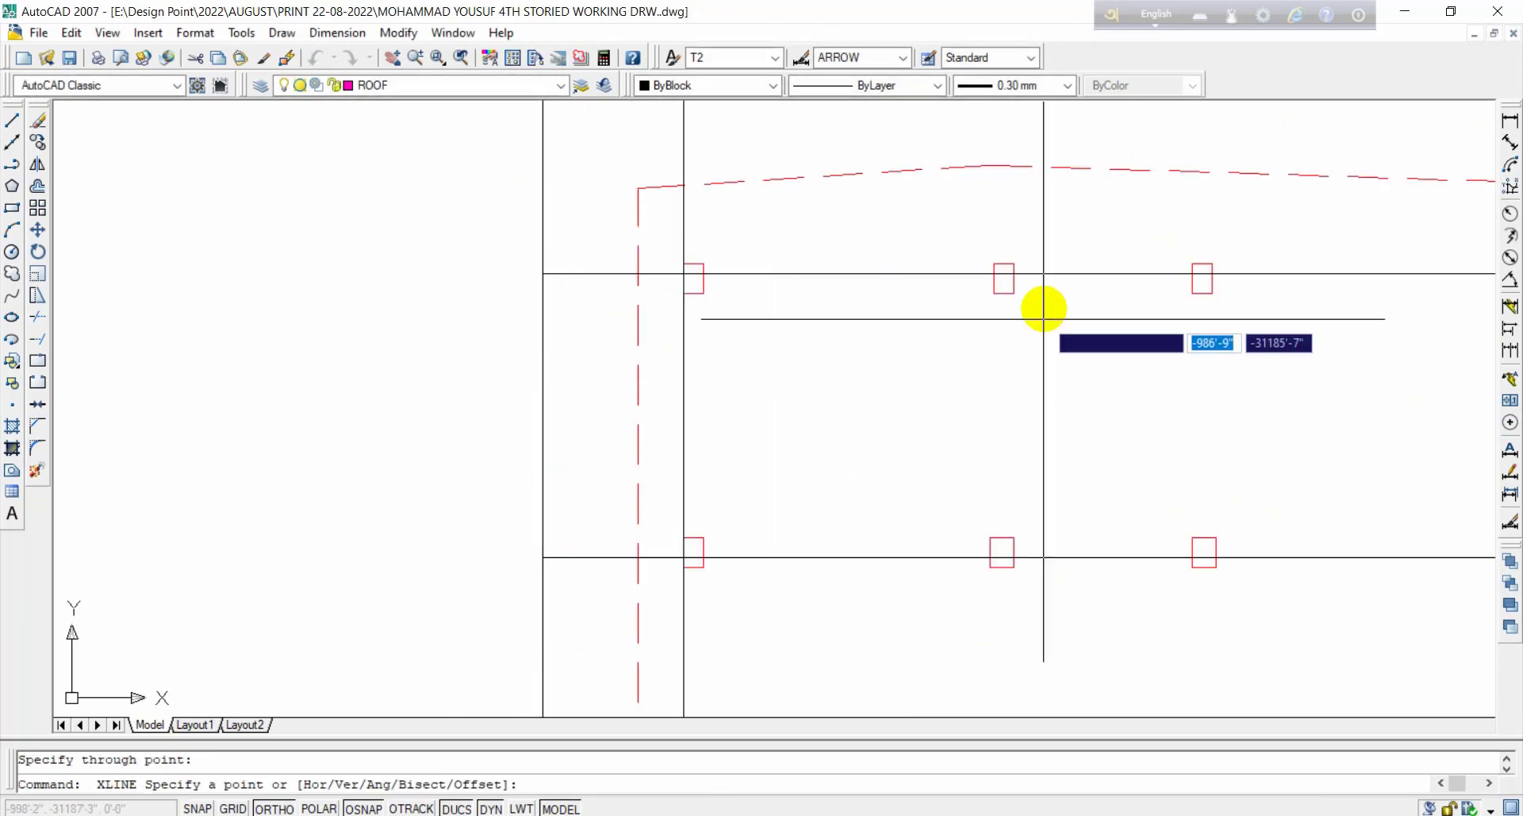
pyautogui.scroll(-3, 1014, 292)
pyautogui.click(1011, 287)
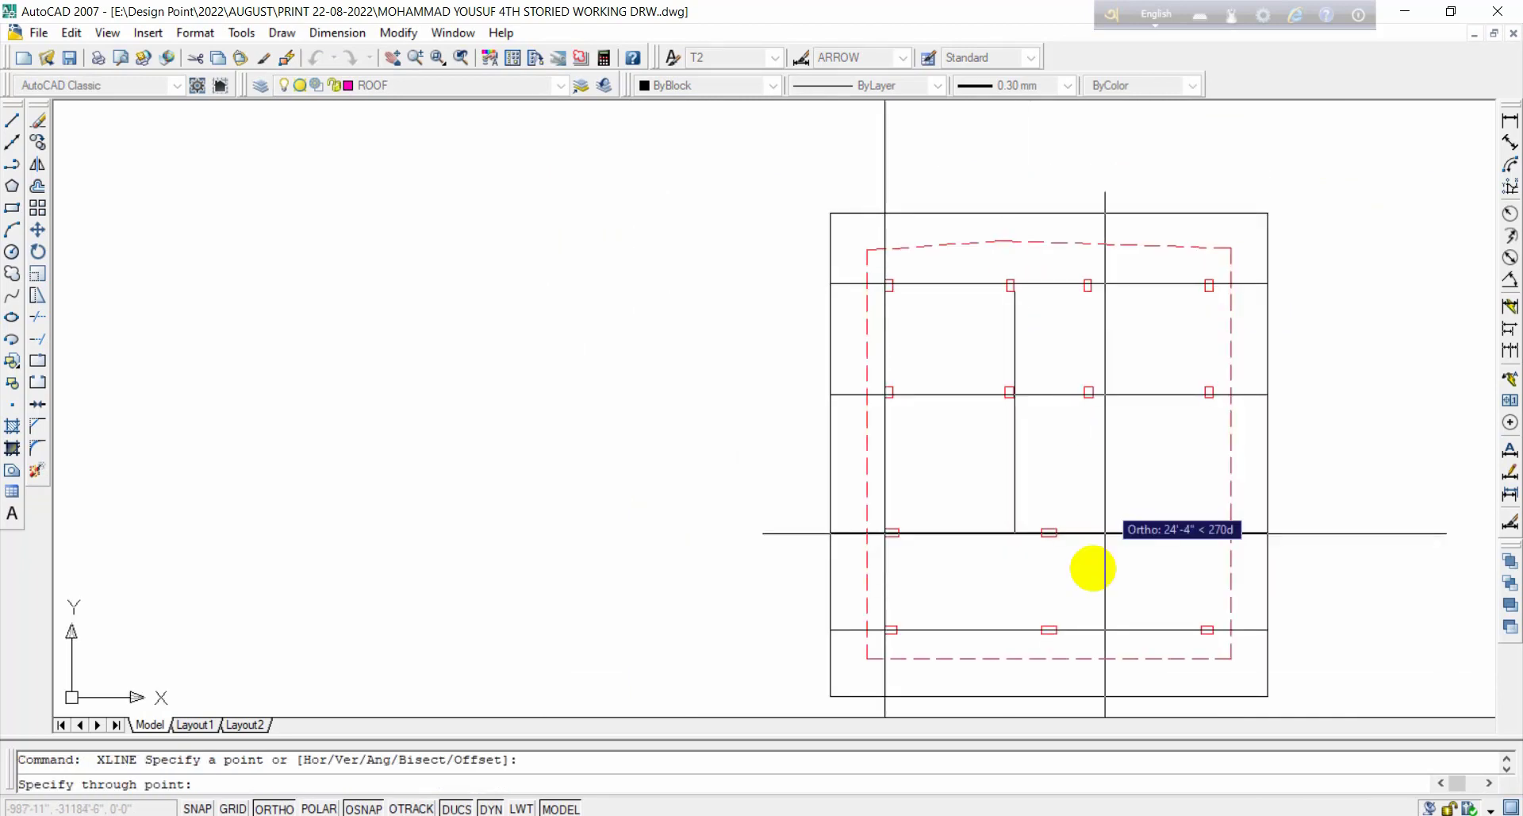
pyautogui.scroll(3, 1016, 401)
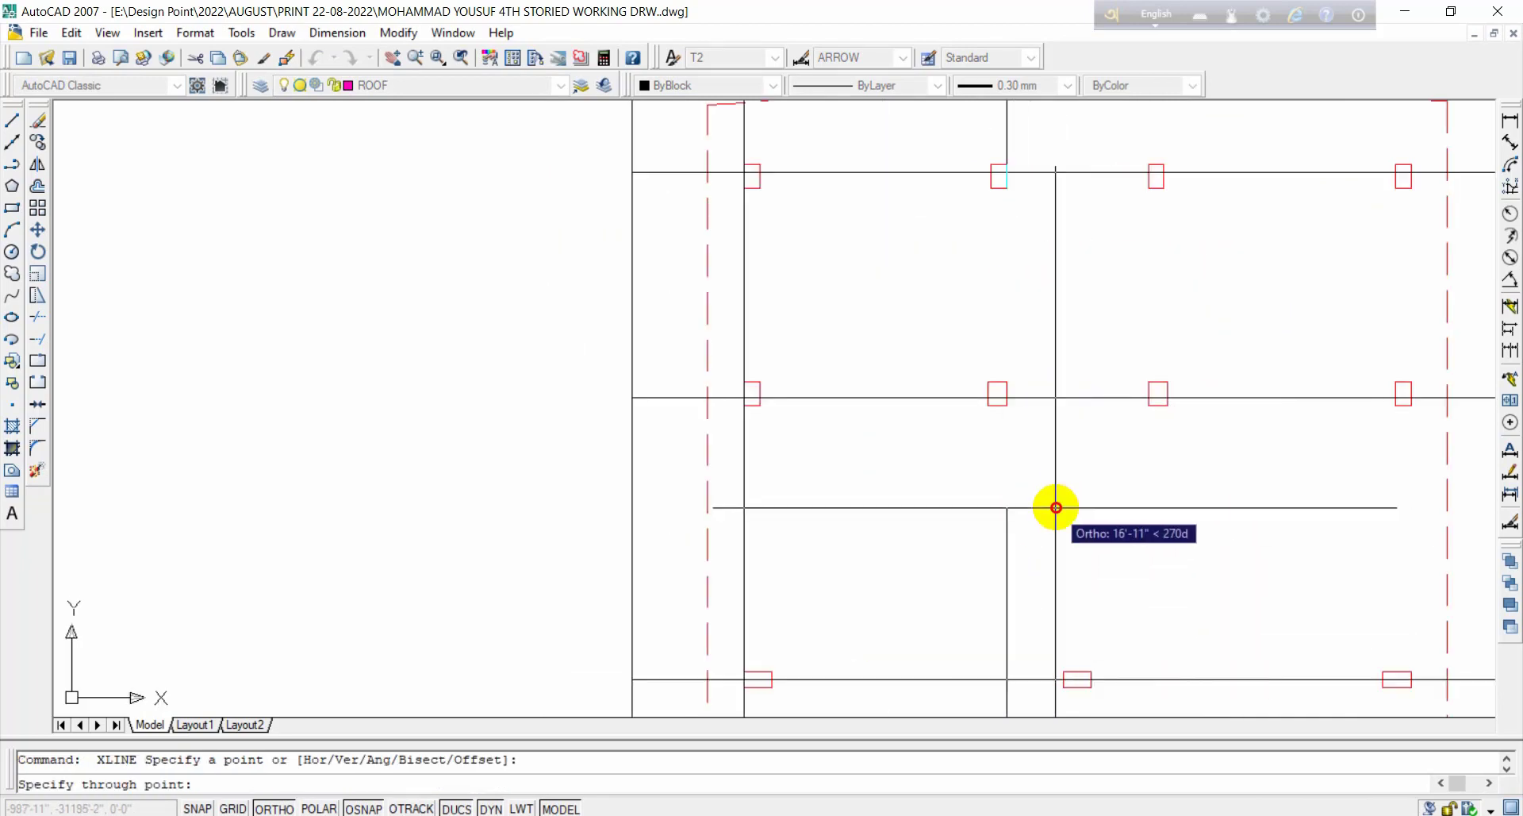
pyautogui.click(1056, 507)
pyautogui.press('space')
# Step: Draw a vertical construction line through the midpoint of the middle column in the third row
pyautogui.press('space')
pyautogui.scroll(-5, 1094, 496)
pyautogui.moveTo(1090, 528); pyautogui.dragTo(1018, 361, button='middle')
pyautogui.scroll(2, 1018, 362)
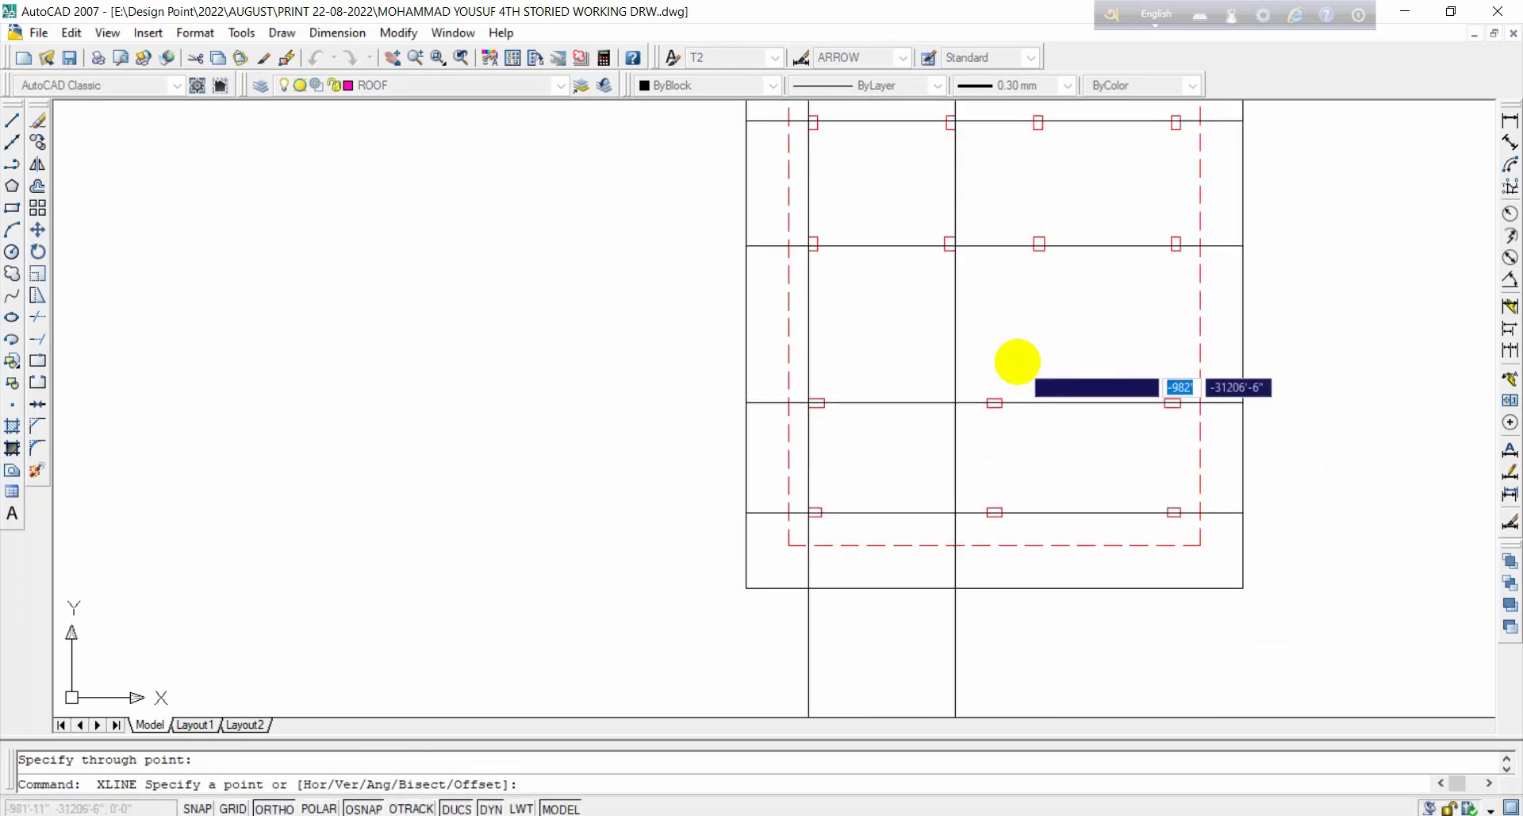
pyautogui.scroll(1, 1017, 362)
pyautogui.press('space')
pyautogui.press('space')
pyautogui.scroll(3, 1002, 414)
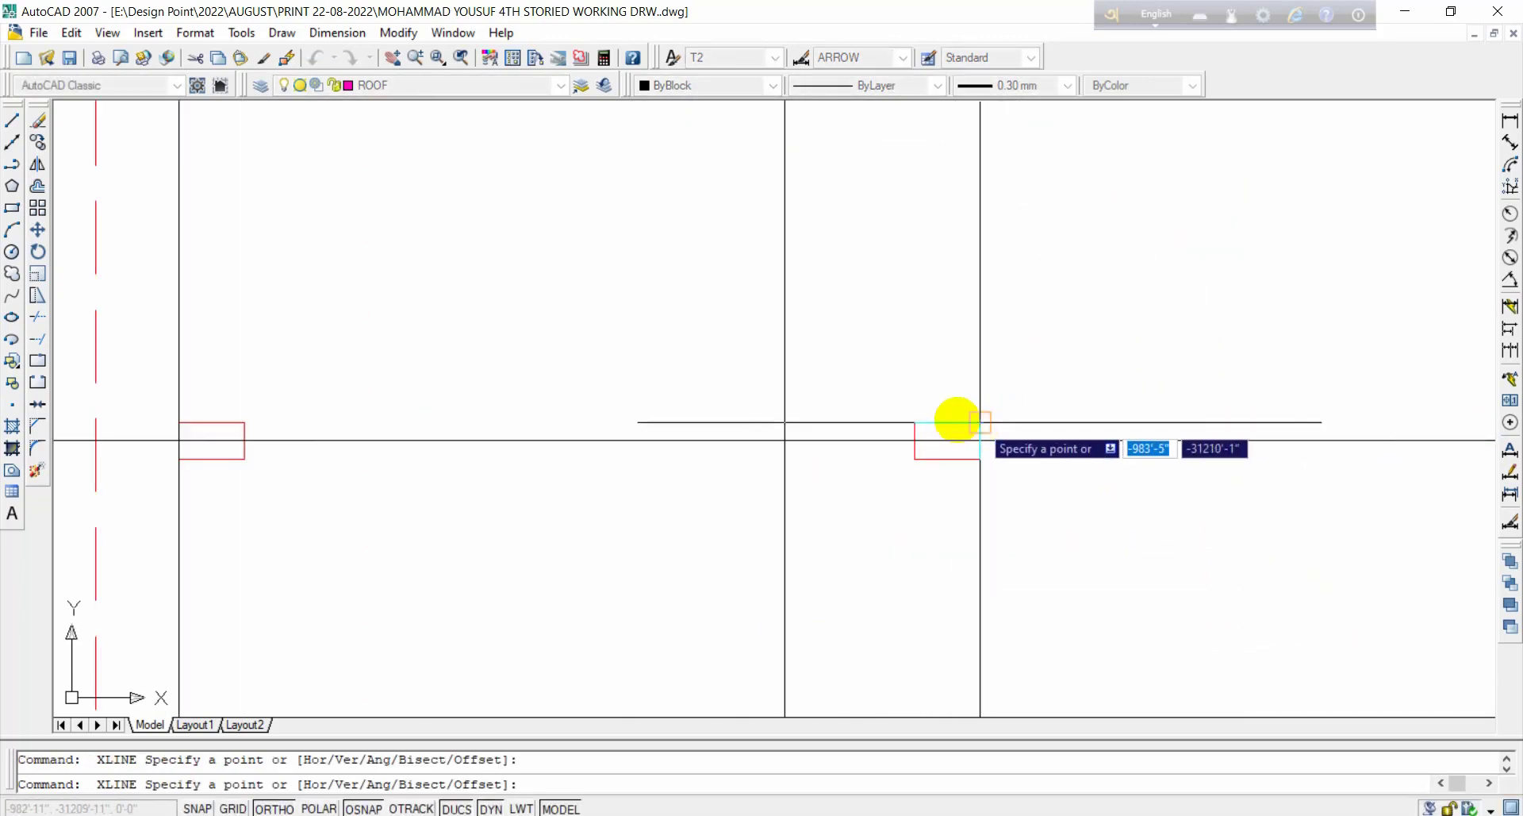
pyautogui.click(947, 419)
pyautogui.click(986, 313)
pyautogui.press('space')
pyautogui.scroll(-4, 987, 310)
pyautogui.moveTo(1043, 168); pyautogui.dragTo(1036, 323, button='middle')
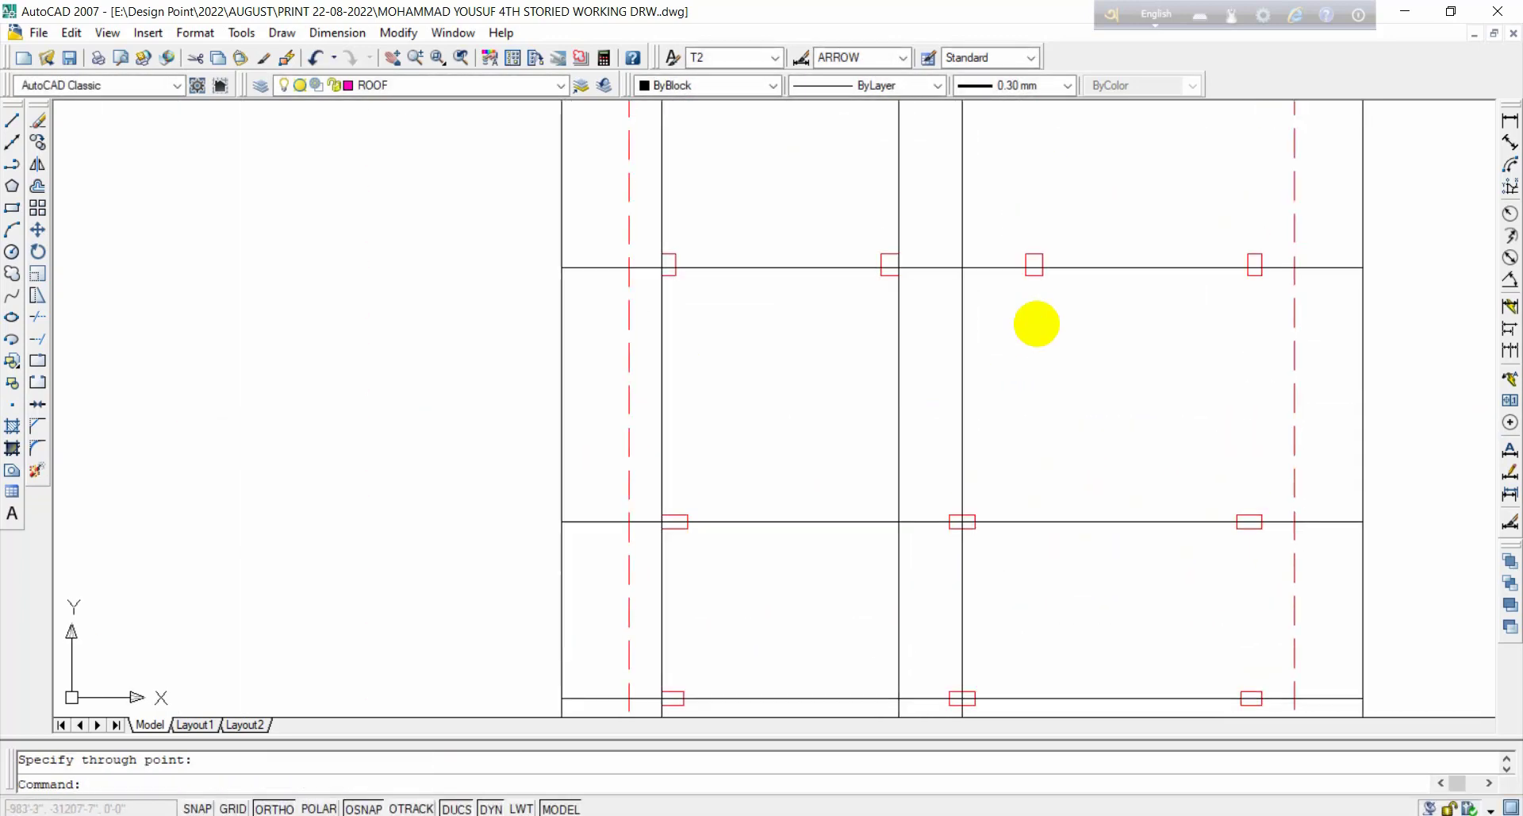
pyautogui.scroll(6, 1045, 276)
pyautogui.press('space')
pyautogui.click(1034, 289)
pyautogui.press('space')
pyautogui.scroll(-5, 1074, 479)
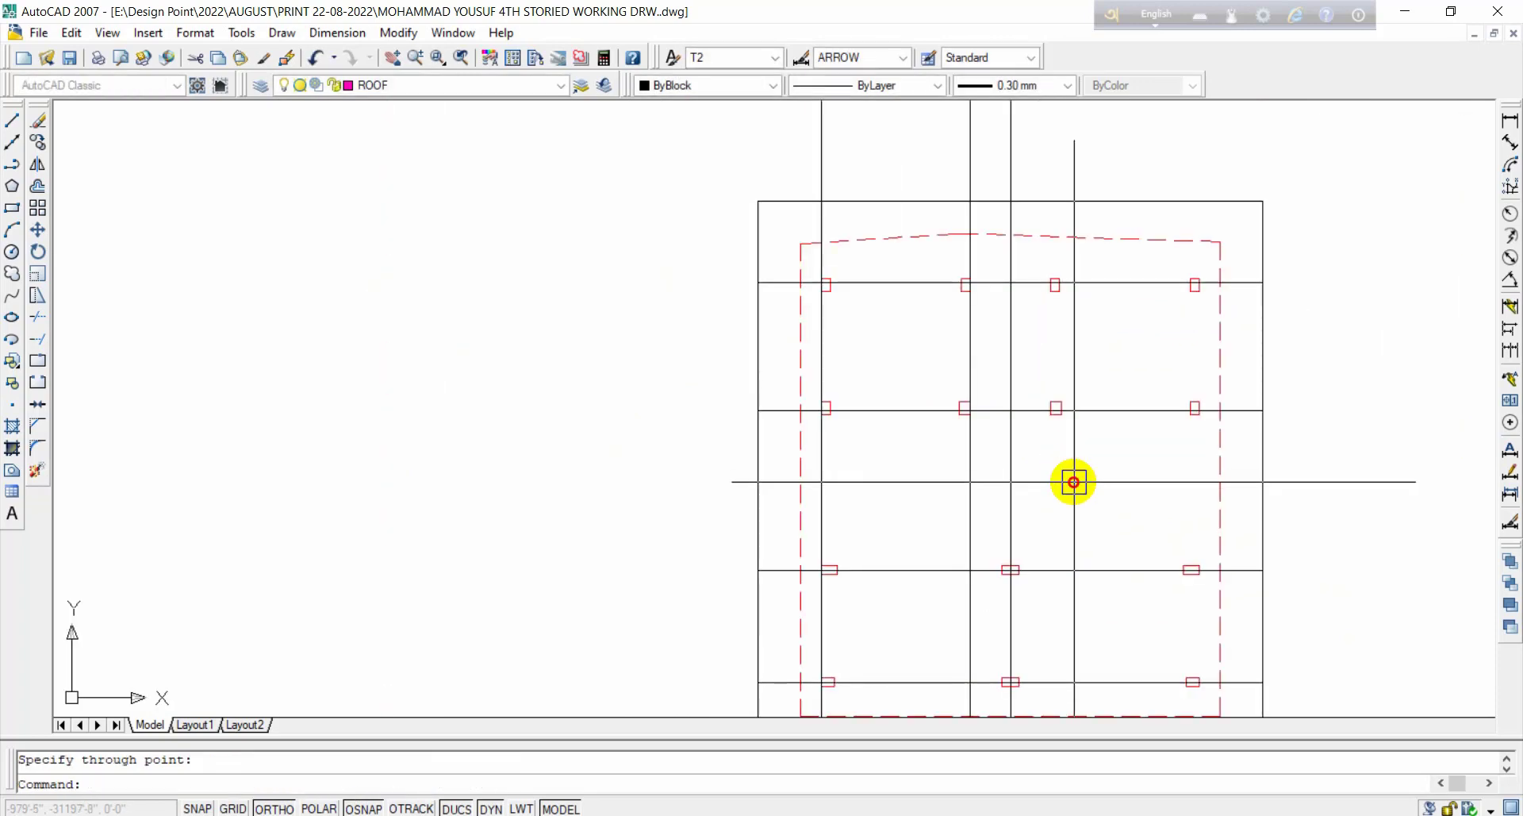
pyautogui.click(1074, 479)
pyautogui.click(1047, 438)
pyautogui.scroll(5, 1054, 384)
pyautogui.press('space')
pyautogui.press('space')
pyautogui.press('space')
pyautogui.press('space')
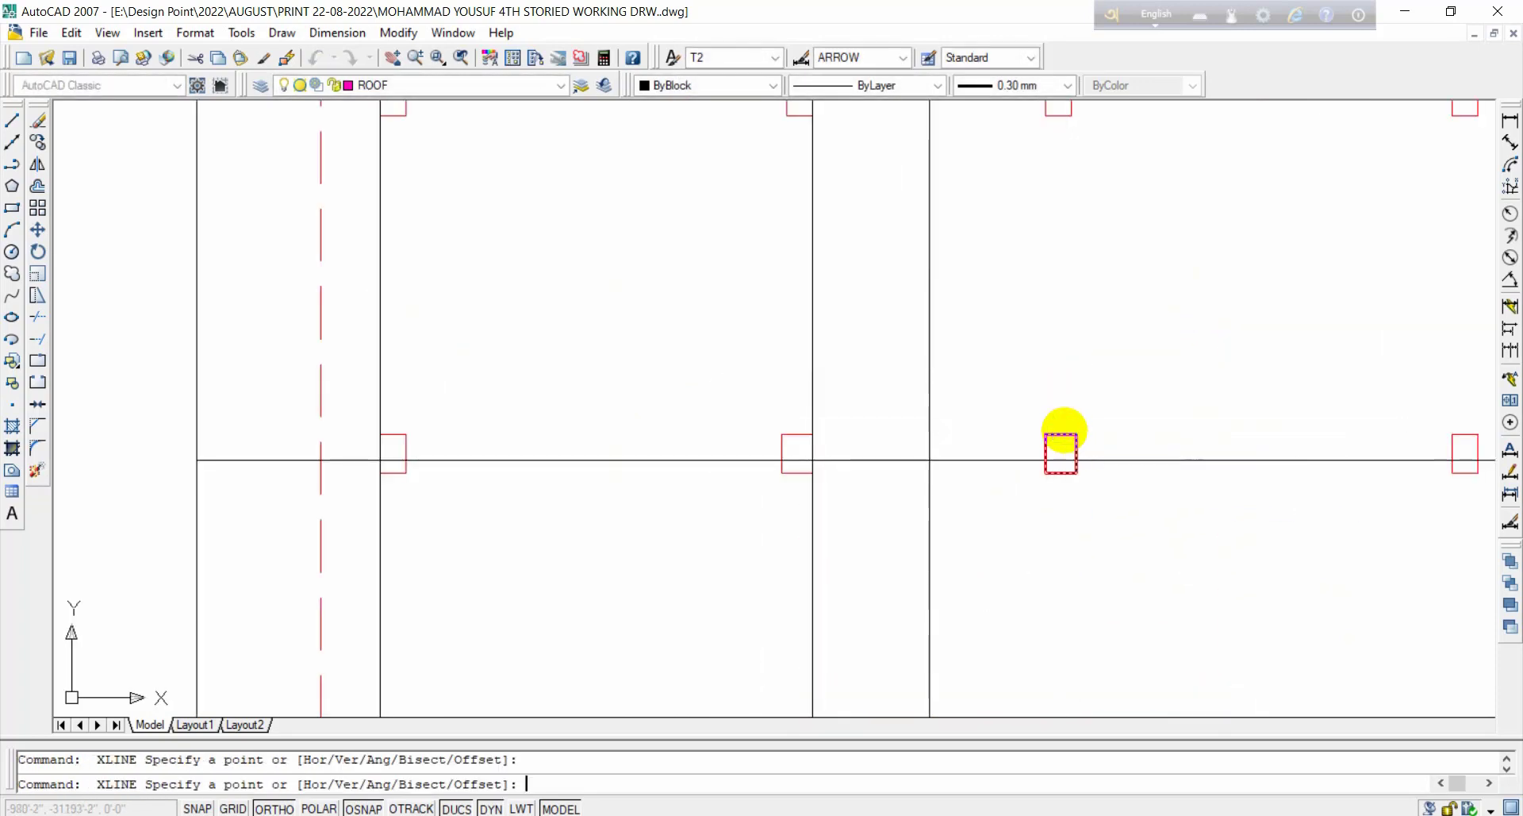
pyautogui.press('space')
pyautogui.click(1077, 432)
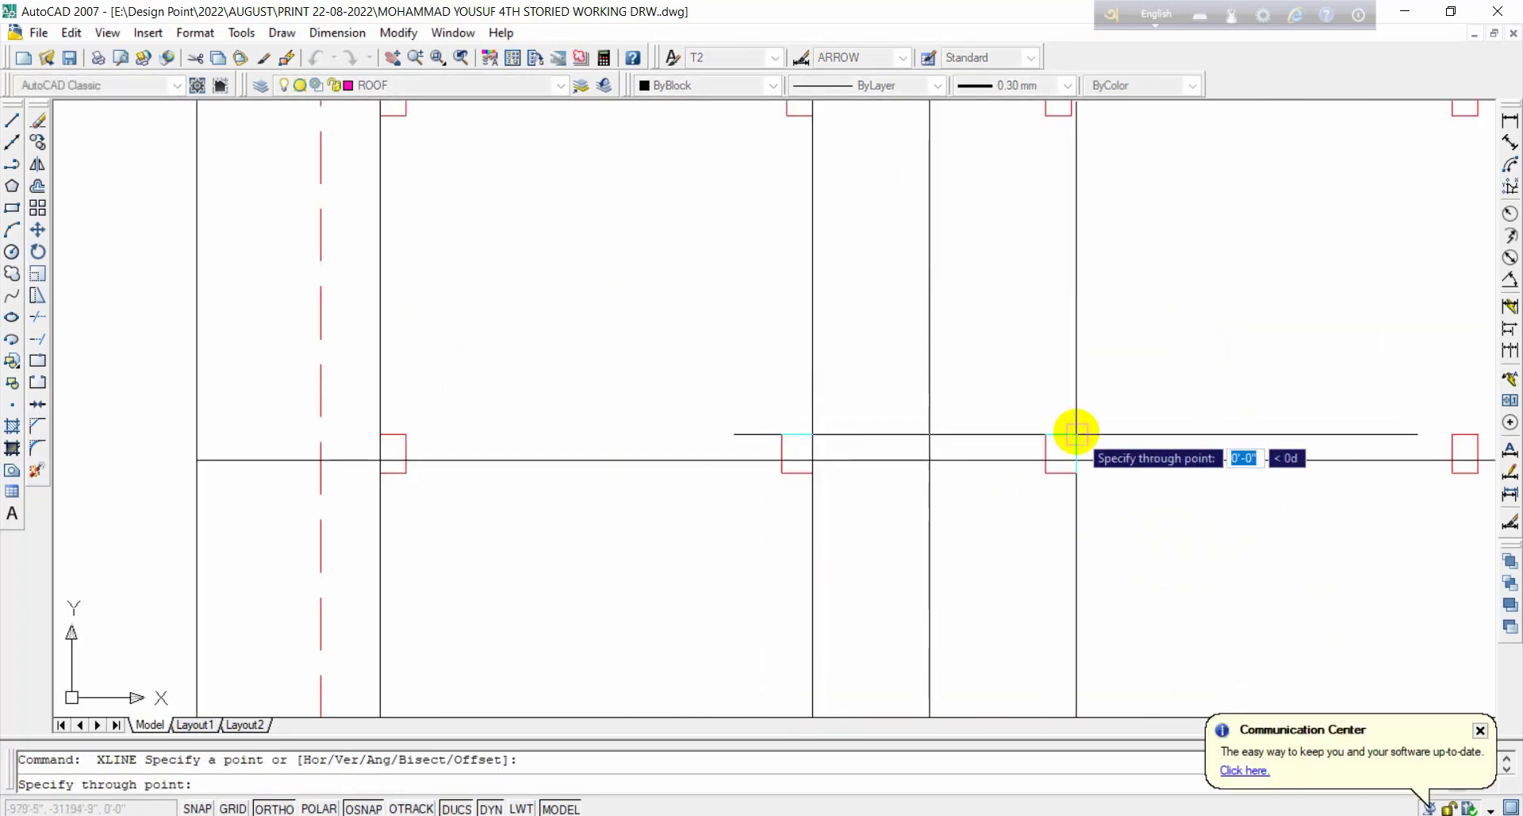
pyautogui.press('space')
# Step: Draw a vertical construction line along the left edge of the third column in the second row
pyautogui.press('space')
pyautogui.click(1046, 433)
pyautogui.scroll(-2, 1091, 229)
pyautogui.moveTo(1094, 229); pyautogui.dragTo(1084, 302, button='middle')
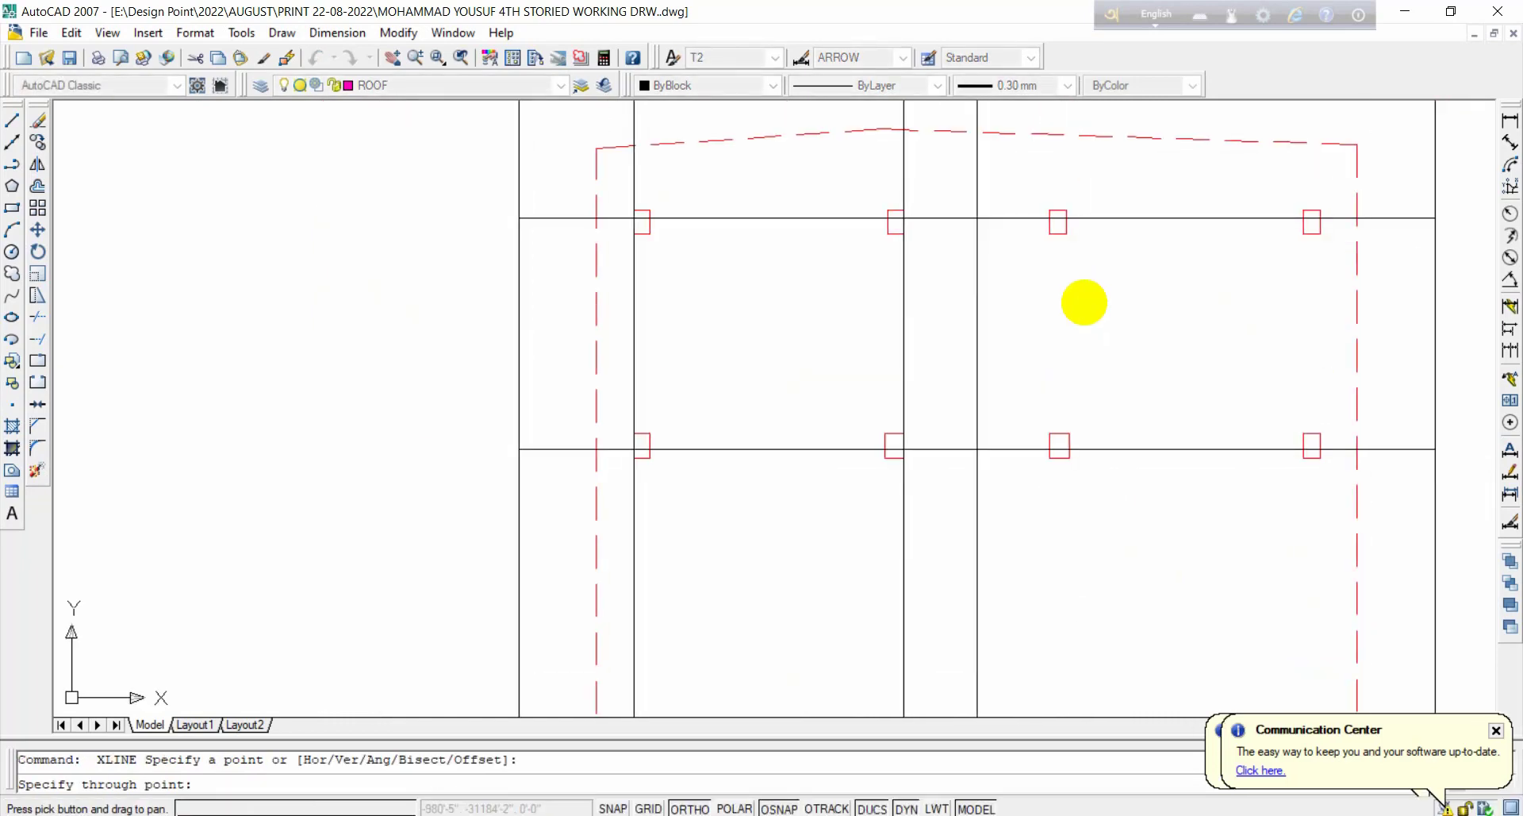
pyautogui.scroll(3, 1087, 300)
pyautogui.moveTo(1126, 366); pyautogui.dragTo(1065, 375, button='middle')
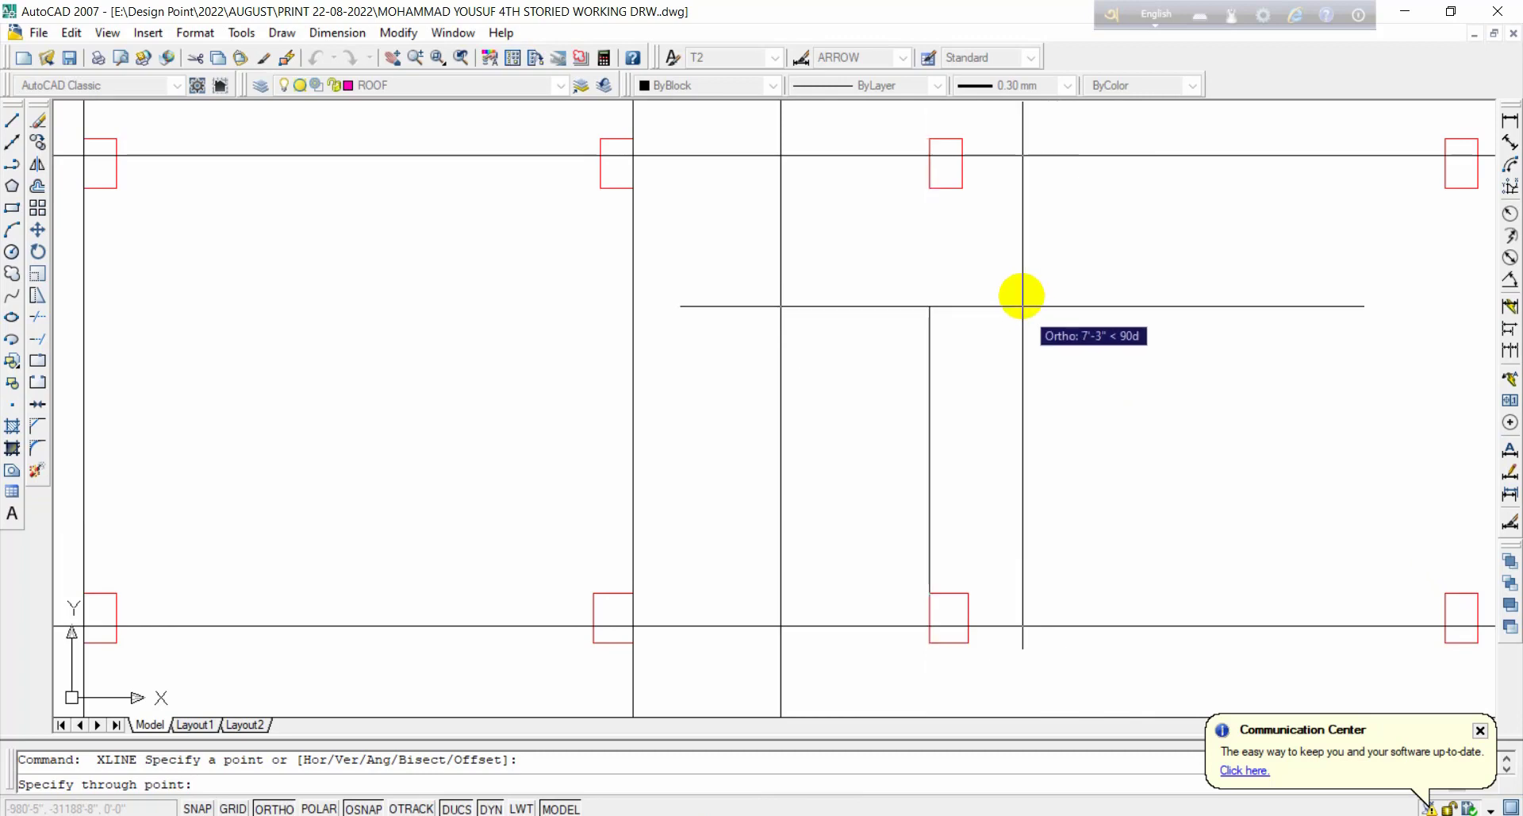
pyautogui.press('space')
# Step: Draw a vertical construction line along the right edge of the rightmost column in the second row
pyautogui.moveTo(1165, 434); pyautogui.dragTo(898, 323, button='middle')
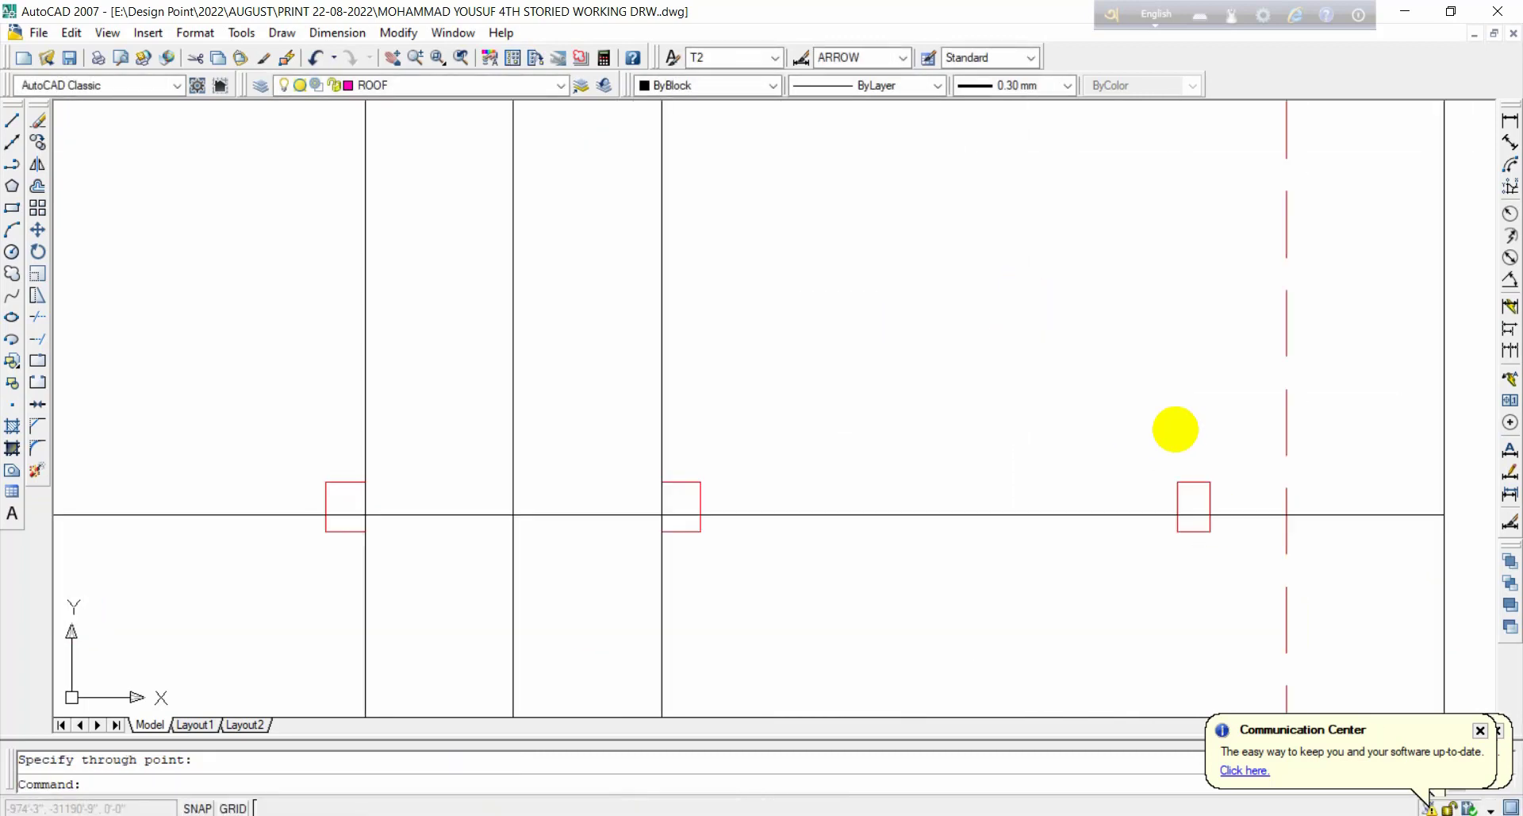
pyautogui.press('space')
pyautogui.click(1210, 482)
pyautogui.click(1226, 341)
pyautogui.press('space')
pyautogui.scroll(-4, 1221, 349)
pyautogui.scroll(3, 1217, 434)
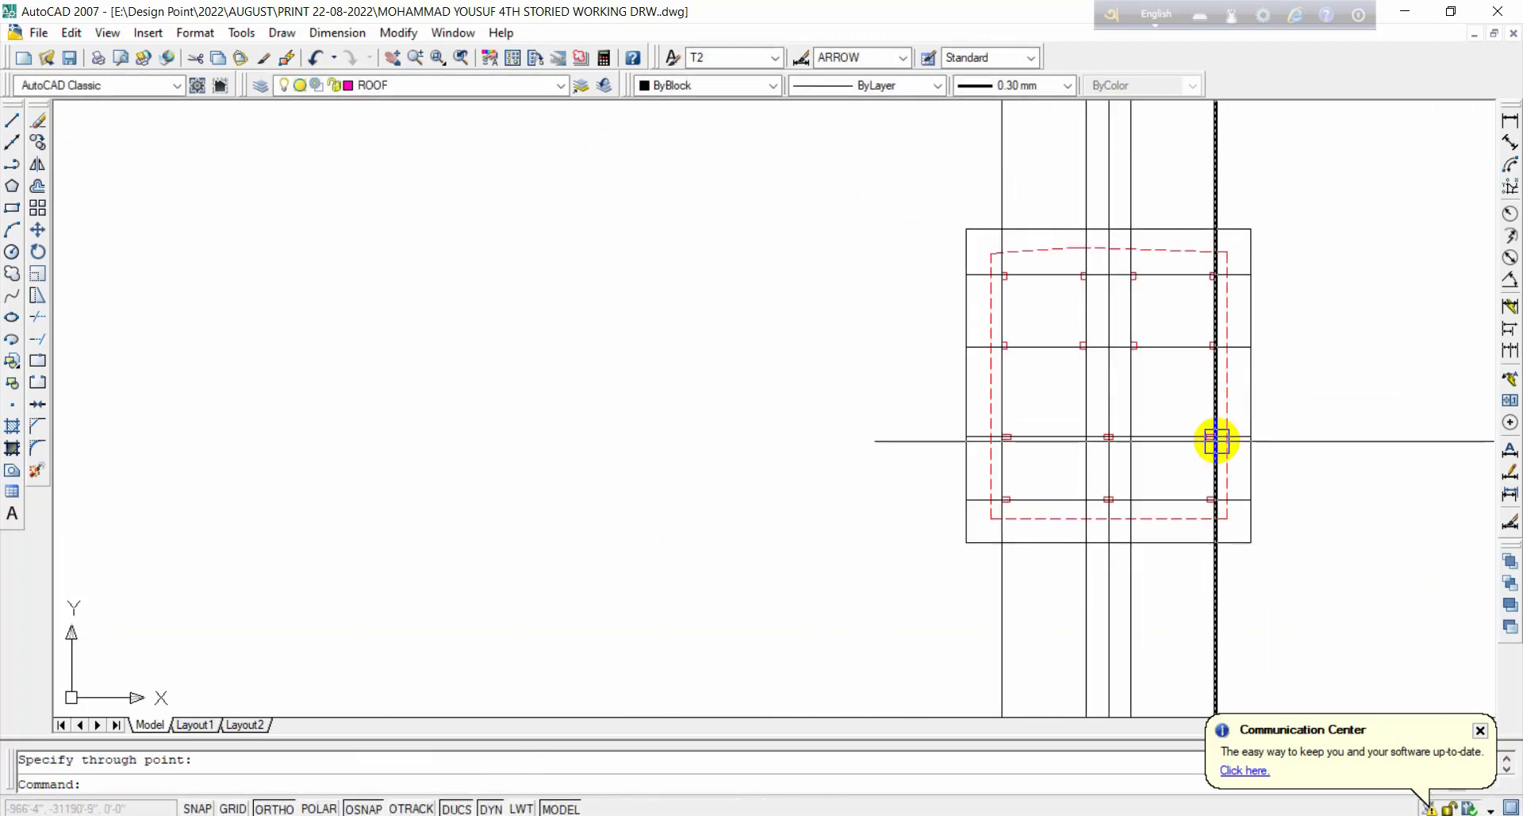
# Step: Move the rightmost vertical construction line 5 inches left to the centre of its columns
pyautogui.write('m')
pyautogui.press('space')
pyautogui.click(1167, 319)
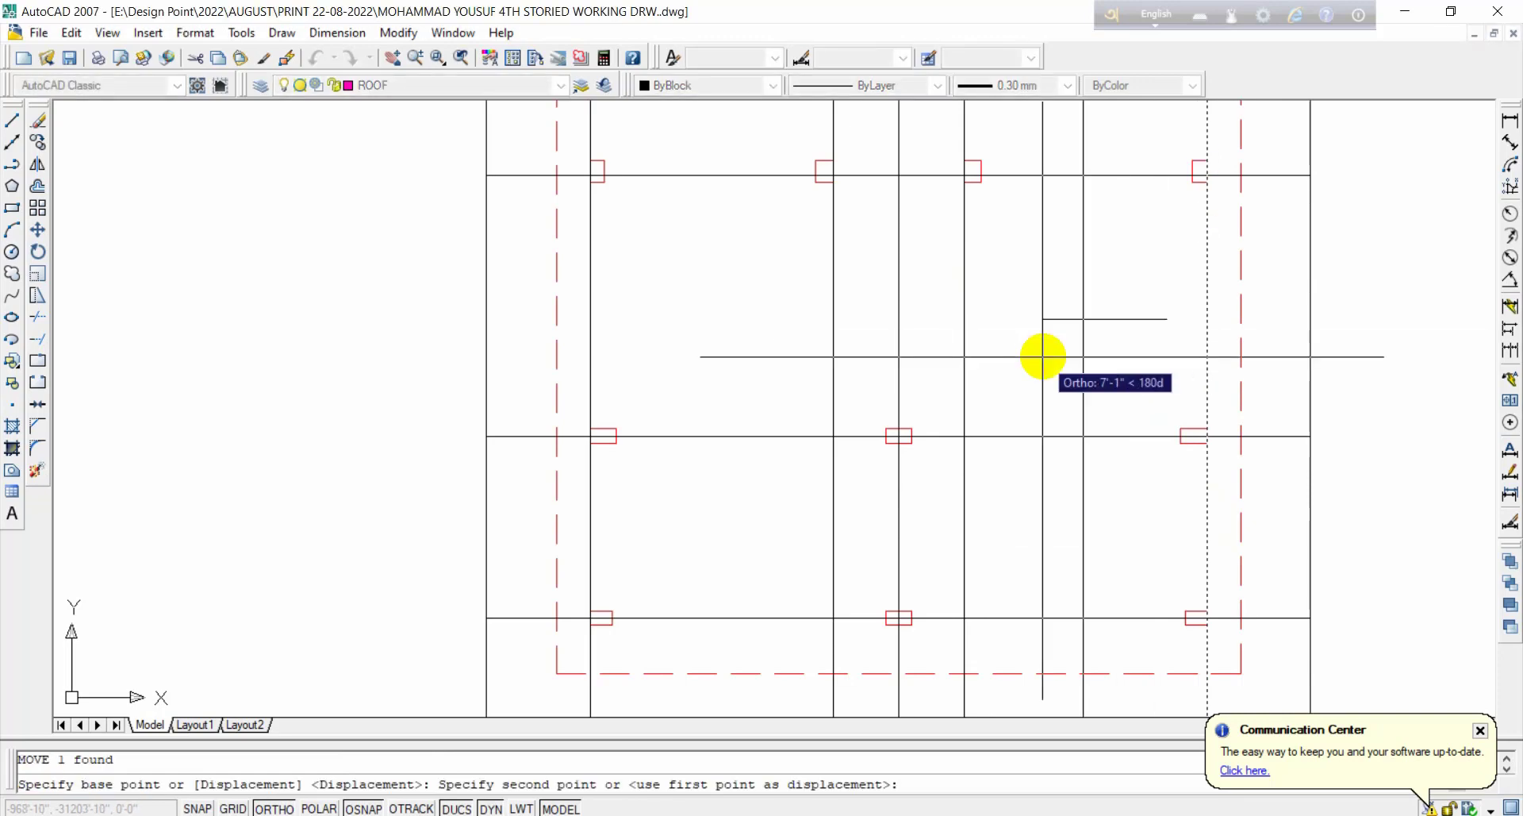
pyautogui.write('5')
pyautogui.press('Return')
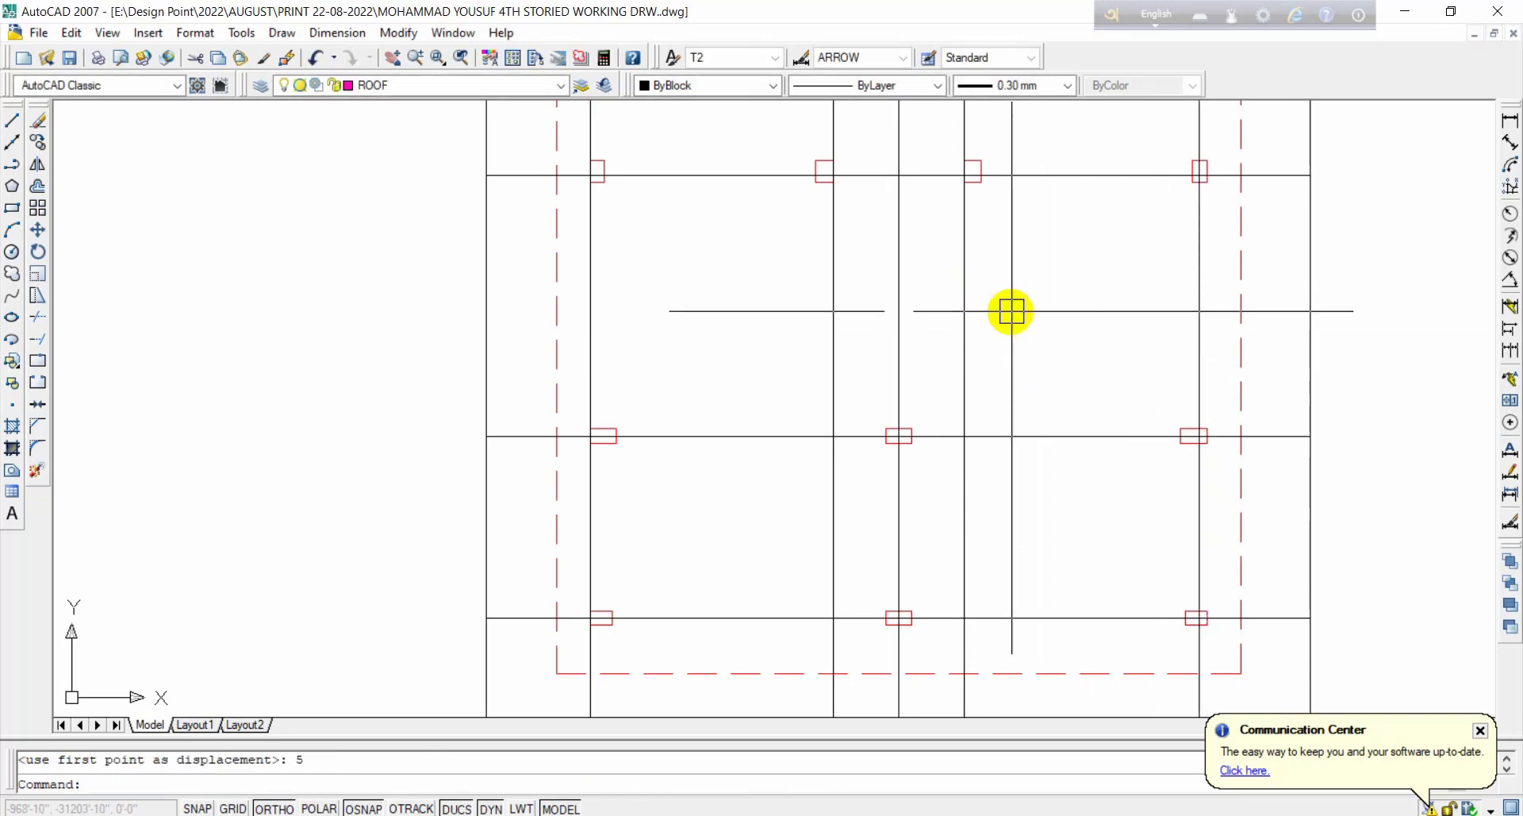
# Step: Move the vertical construction line at the third column of the upper rows 5 inches right to the column centre
pyautogui.click(959, 324)
pyautogui.write('m')
pyautogui.press('space')
pyautogui.click(1076, 357)
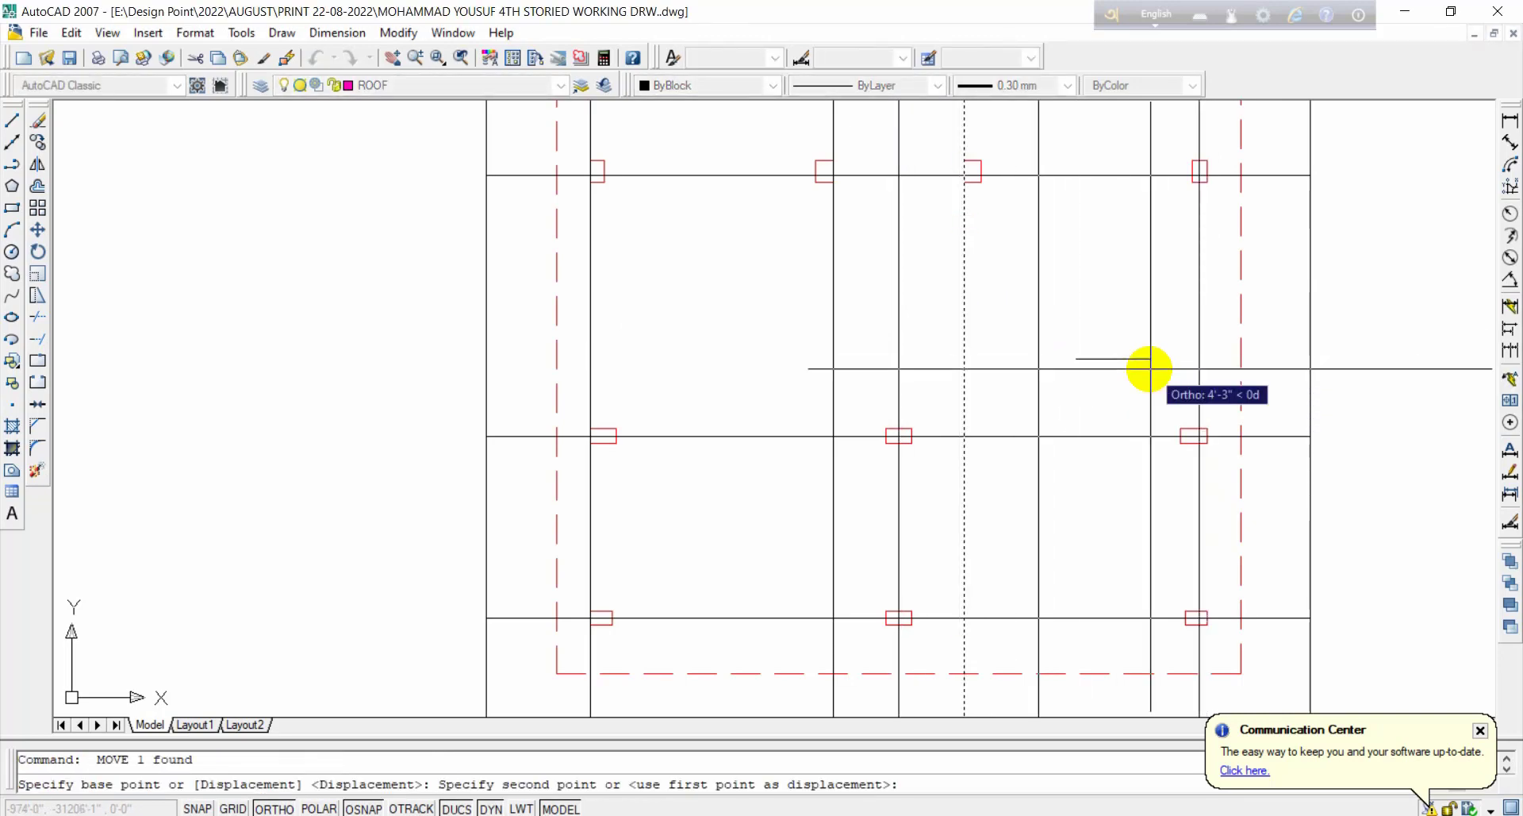
pyautogui.write('5')
pyautogui.press('Return')
# Step: Move the vertical construction line at the second column of the upper rows 5 inches left to the column centre
pyautogui.click(841, 355)
pyautogui.write('m')
pyautogui.press('space')
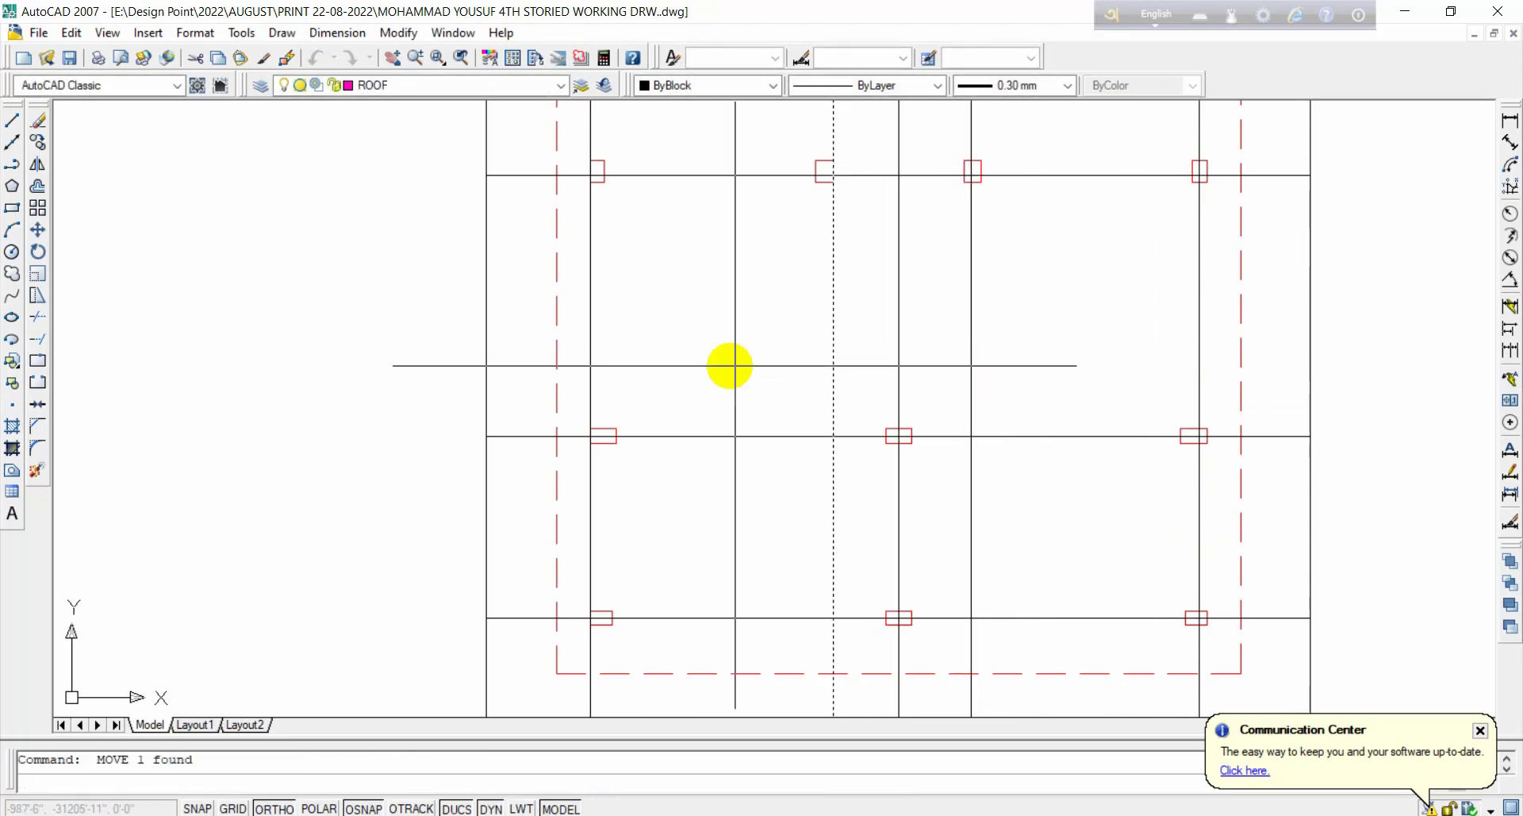
pyautogui.click(728, 365)
pyautogui.write('5')
pyautogui.press('Return')
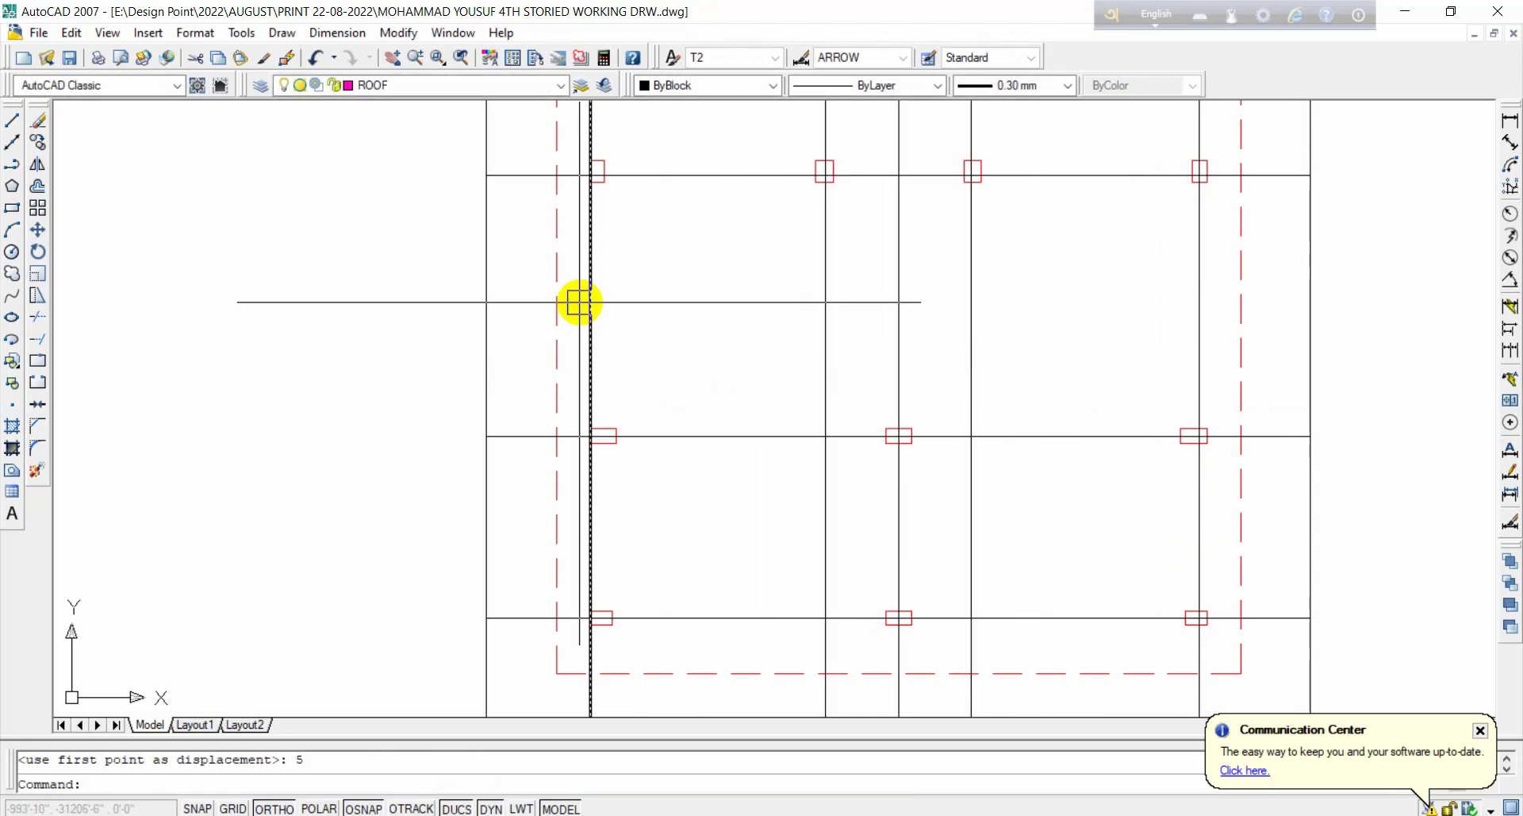
# Step: Move the leftmost vertical construction line 5 inches right to the centre of the upper columns
pyautogui.click(591, 317)
pyautogui.write('m')
pyautogui.press('space')
pyautogui.click(765, 344)
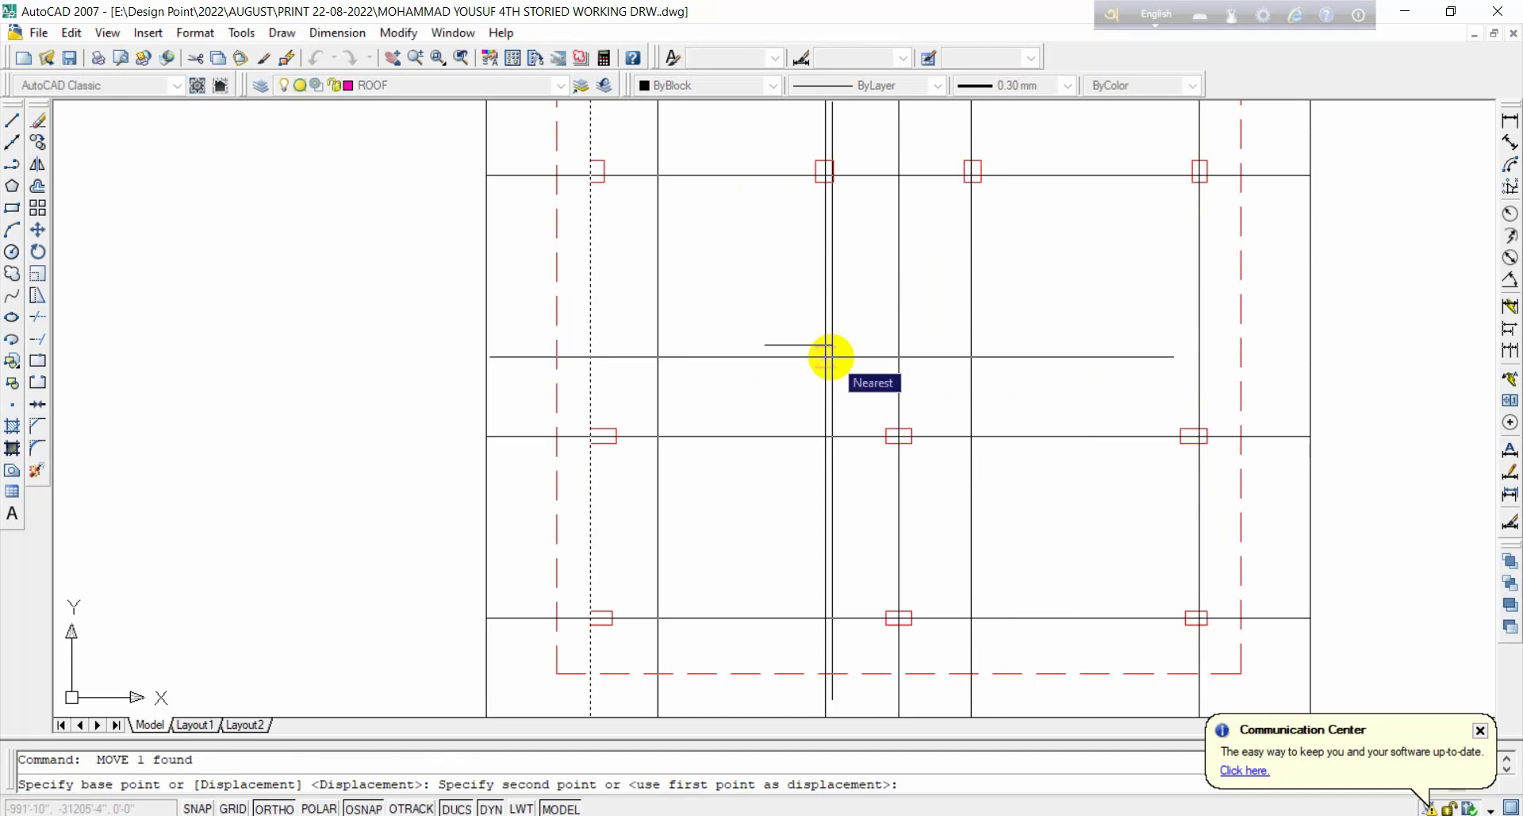
pyautogui.write('5')
pyautogui.press('Return')
pyautogui.press('Escape')
# Step: Trim the five vertical construction lines below and above the outer rectangular outline
pyautogui.scroll(-4, 870, 361)
pyautogui.write('tr')
pyautogui.press('space')
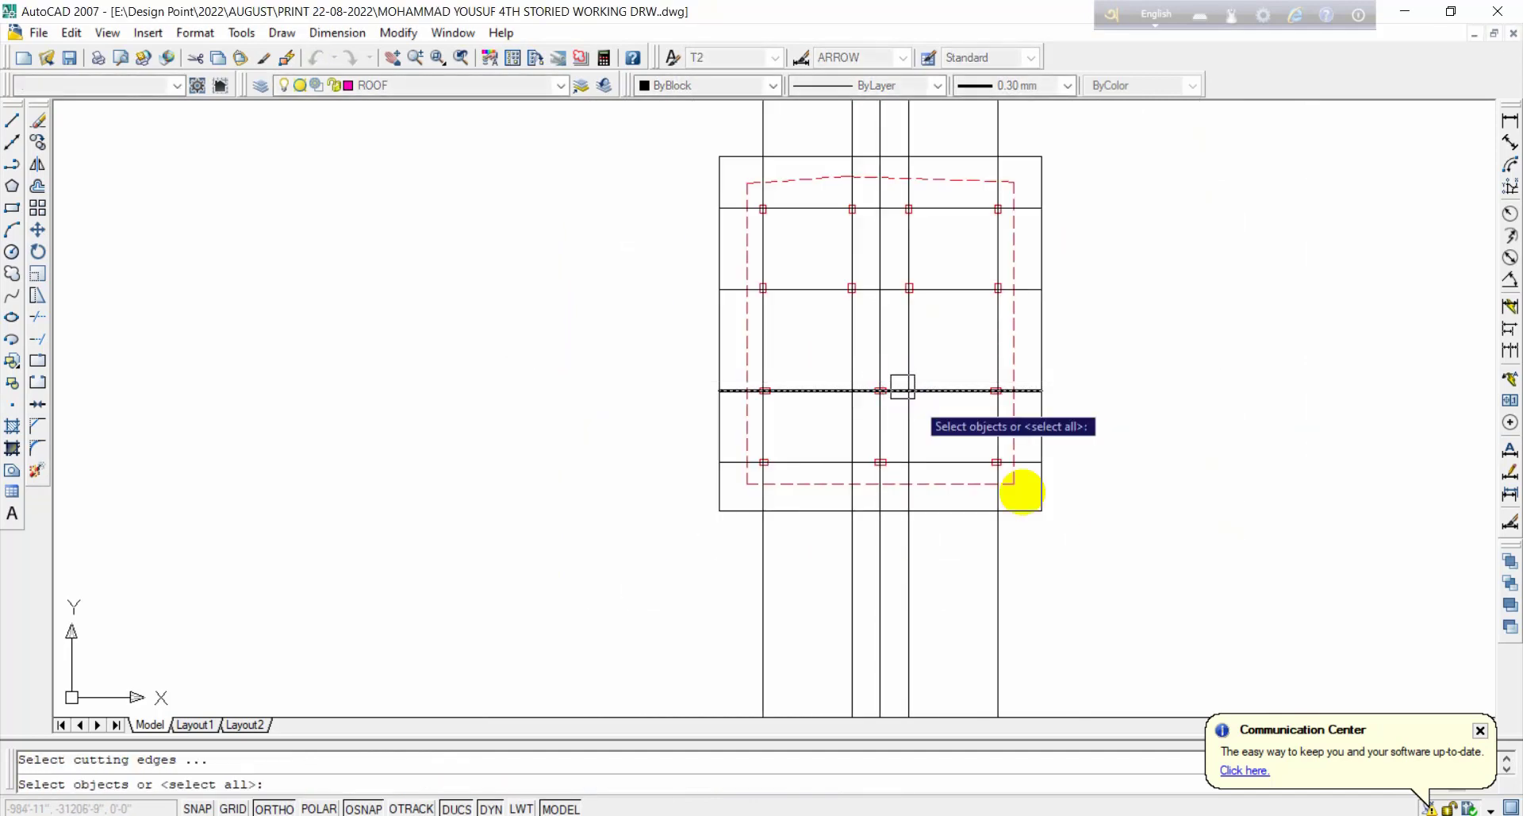
pyautogui.press('space')
pyautogui.click(1112, 599)
pyautogui.click(778, 596)
pyautogui.click(764, 588)
pyautogui.scroll(-4, 771, 553)
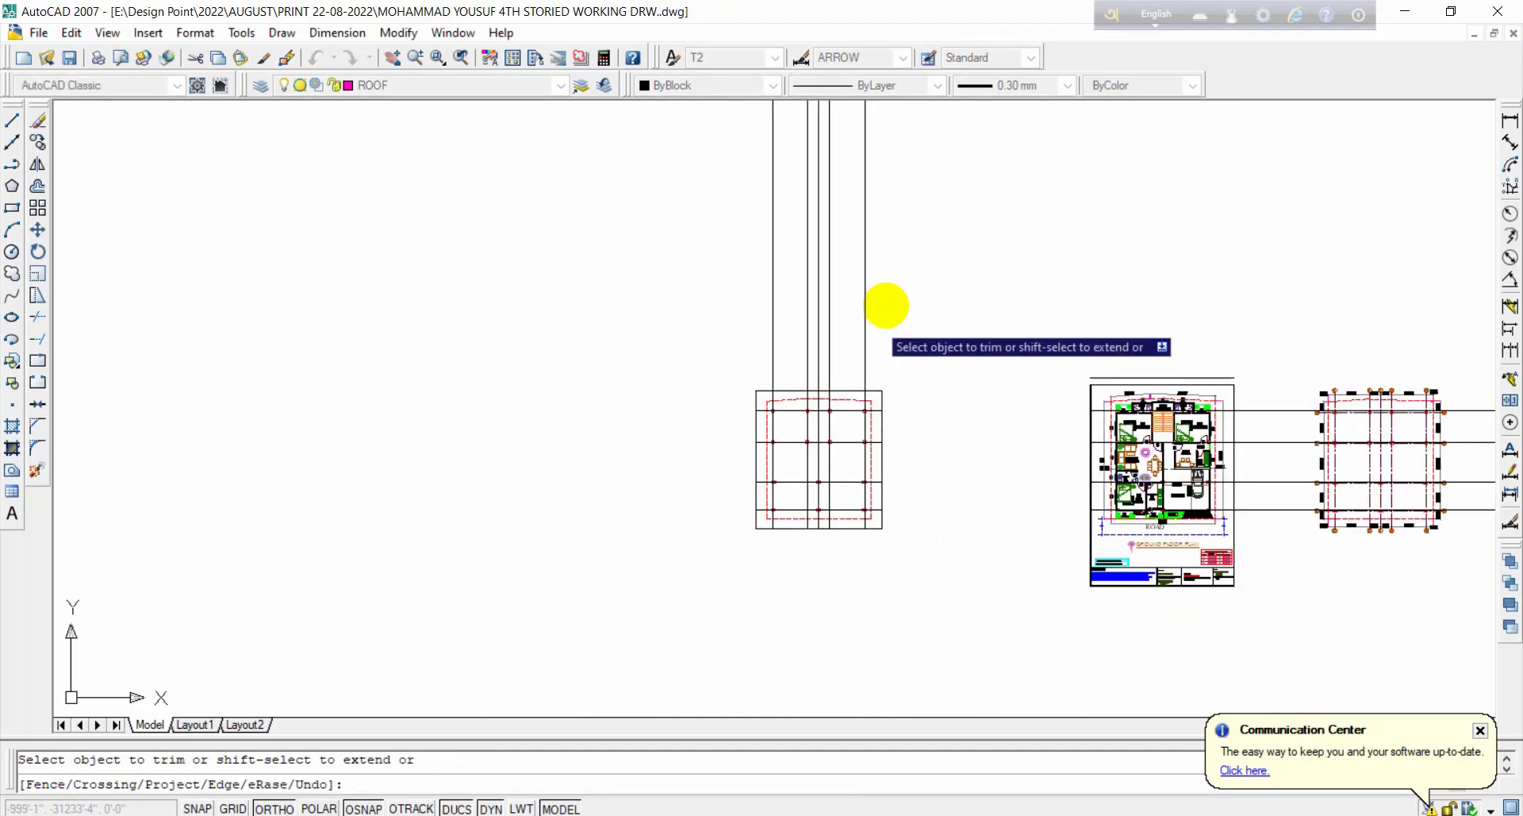
pyautogui.scroll(1, 884, 306)
pyautogui.click(918, 320)
pyautogui.press('Escape')
# Step: Delete the outer rectangular outline around the column grid
pyautogui.scroll(5, 885, 444)
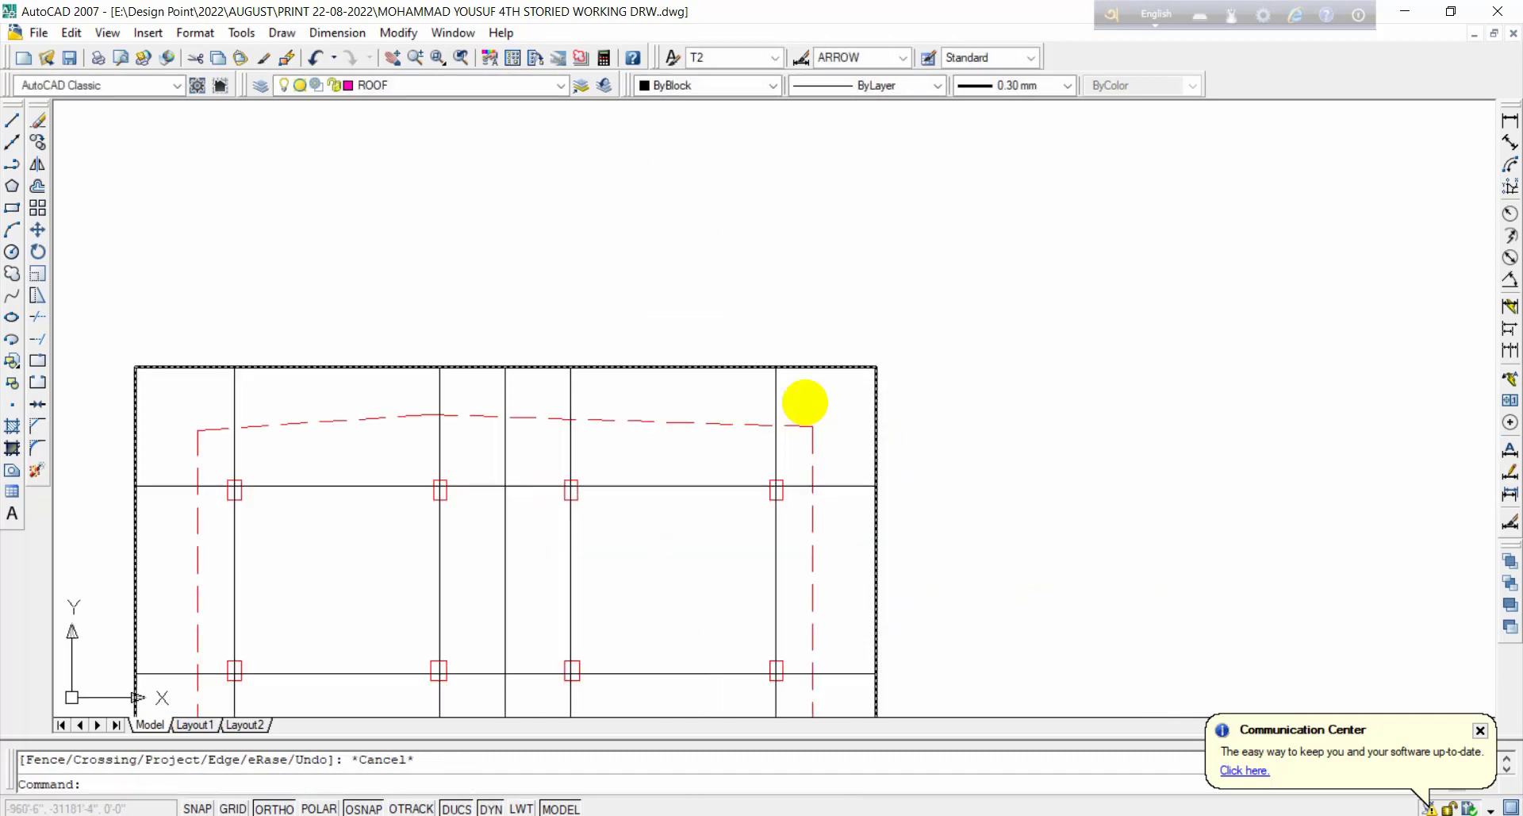
pyautogui.click(839, 360)
pyautogui.press('Delete')
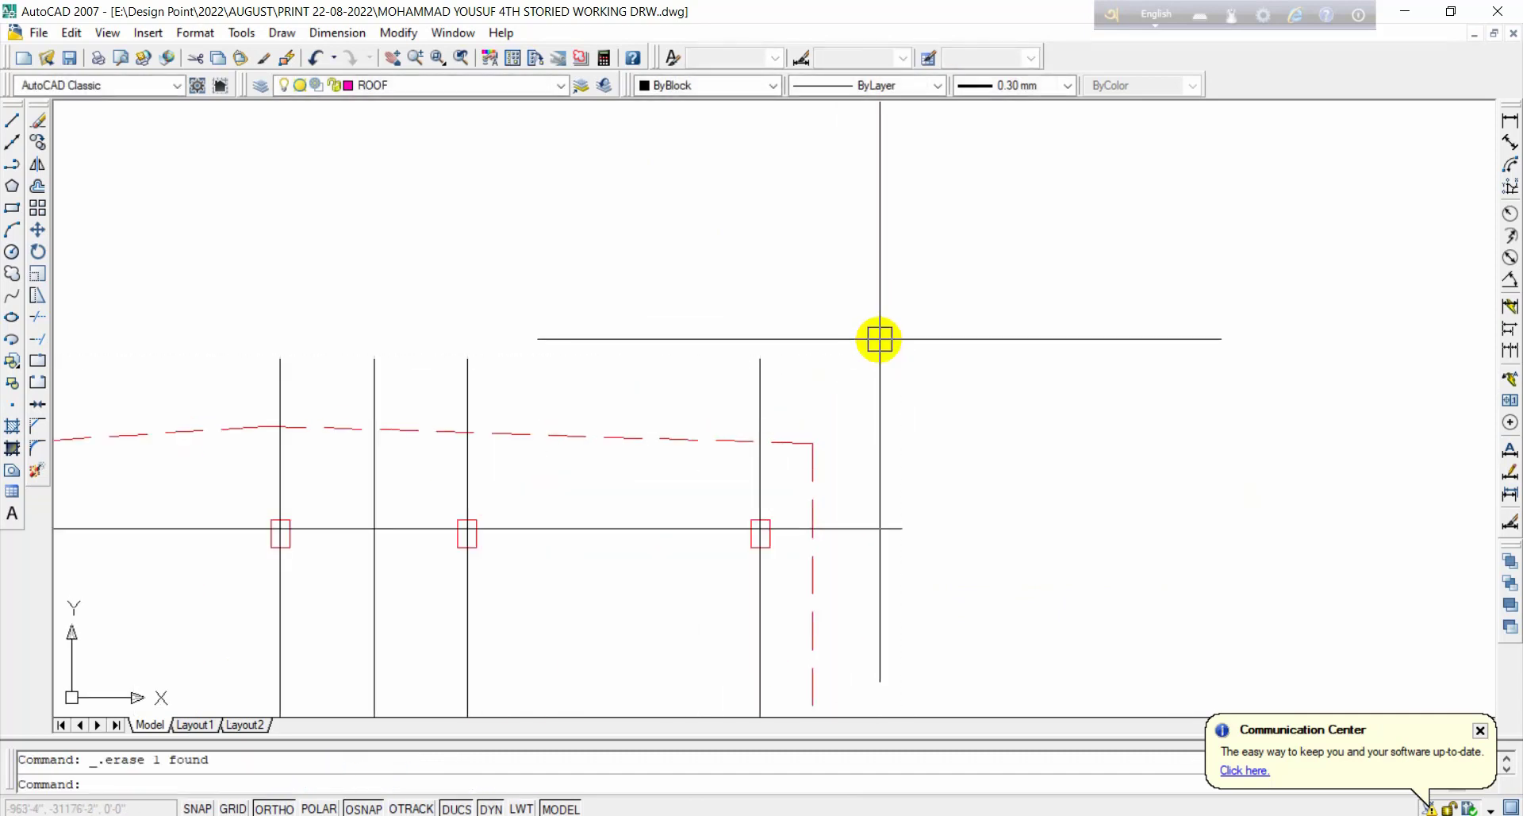
# Step: Set the linetype of the rightmost vertical grid line to HIDDEN
pyautogui.scroll(-2, 919, 289)
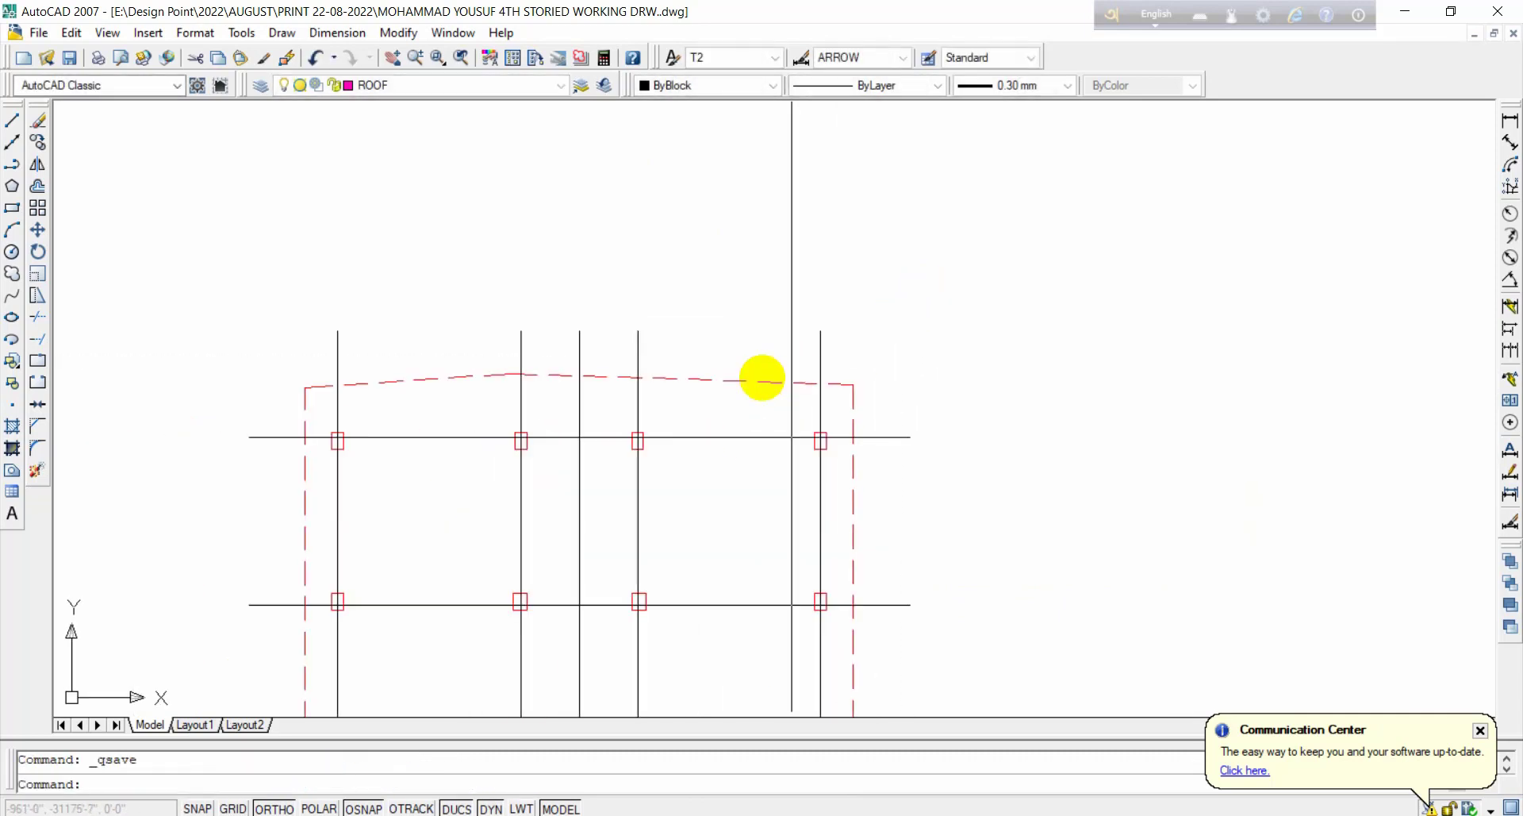
pyautogui.moveTo(737, 448); pyautogui.dragTo(829, 360, button='middle')
pyautogui.scroll(2, 804, 363)
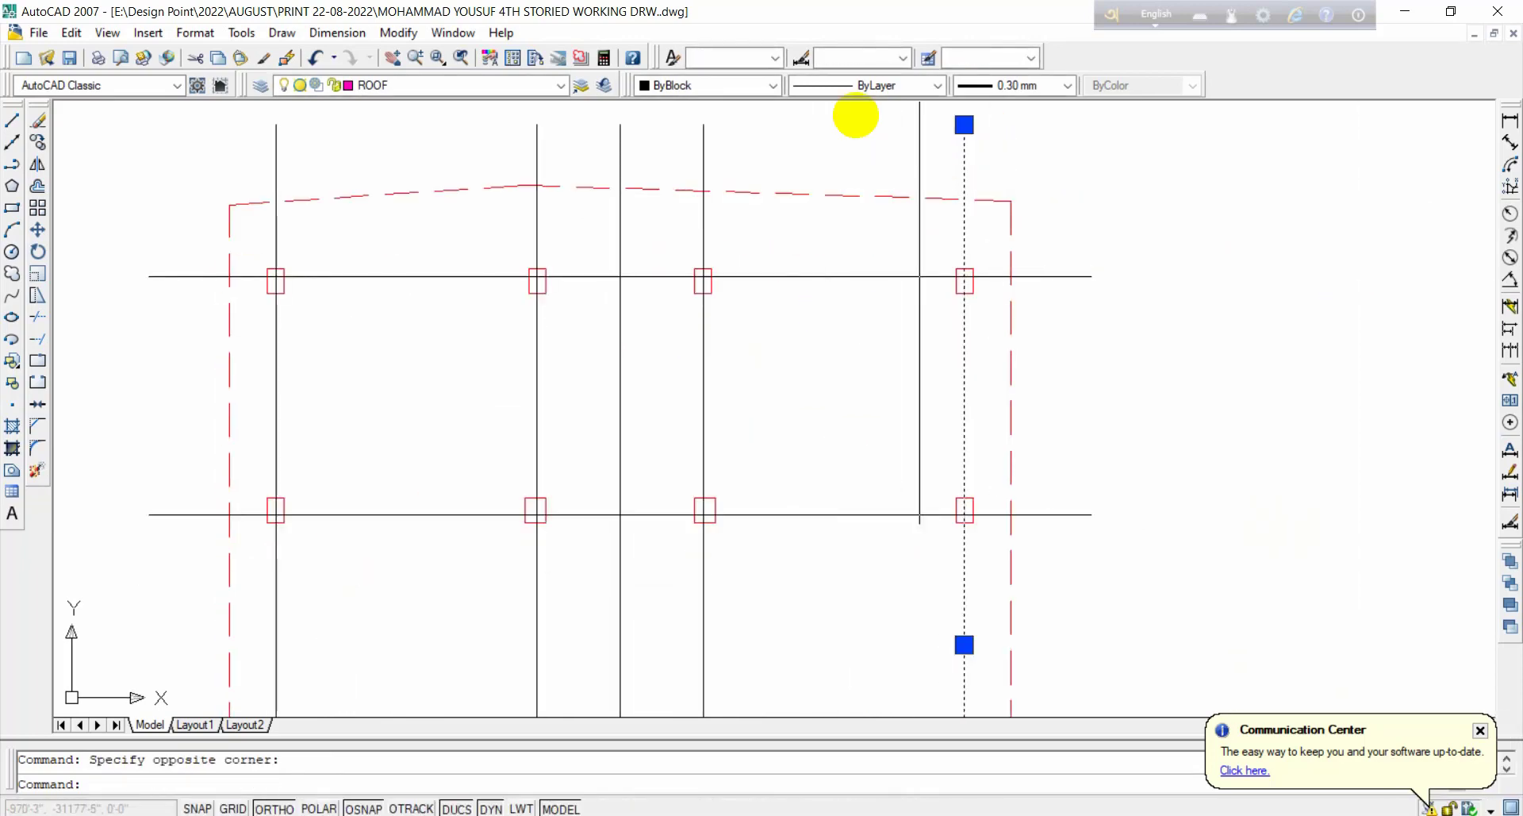
pyautogui.click(889, 92)
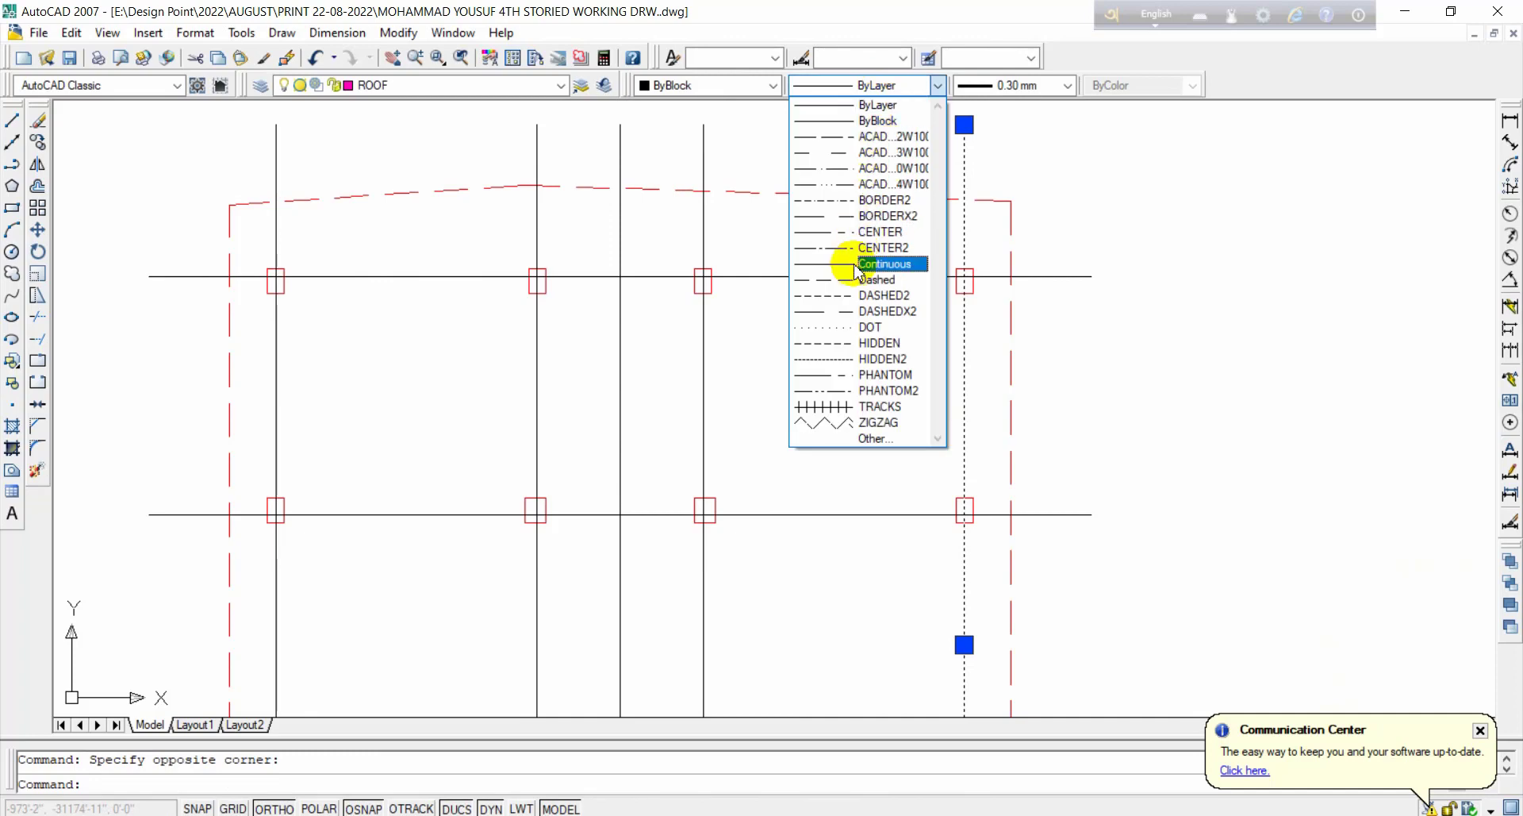
pyautogui.click(882, 346)
pyautogui.press('Escape')
# Step: Match the properties of the rightmost vertical grid line to the other four vertical grid lines
pyautogui.scroll(-2, 963, 363)
pyautogui.write('m')
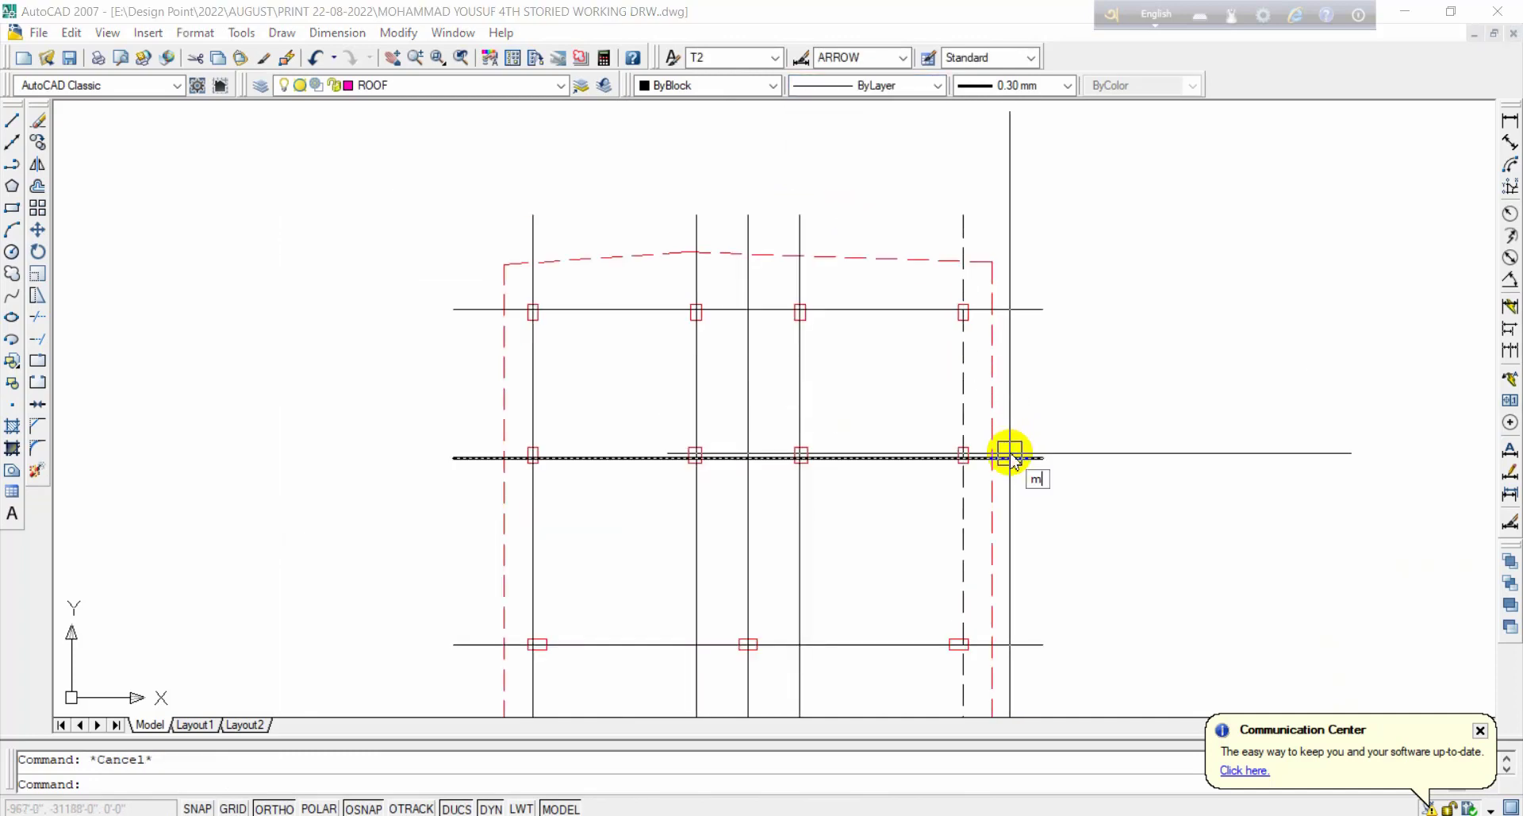
pyautogui.write('a')
pyautogui.press('Return')
pyautogui.click(970, 411)
pyautogui.click(891, 384)
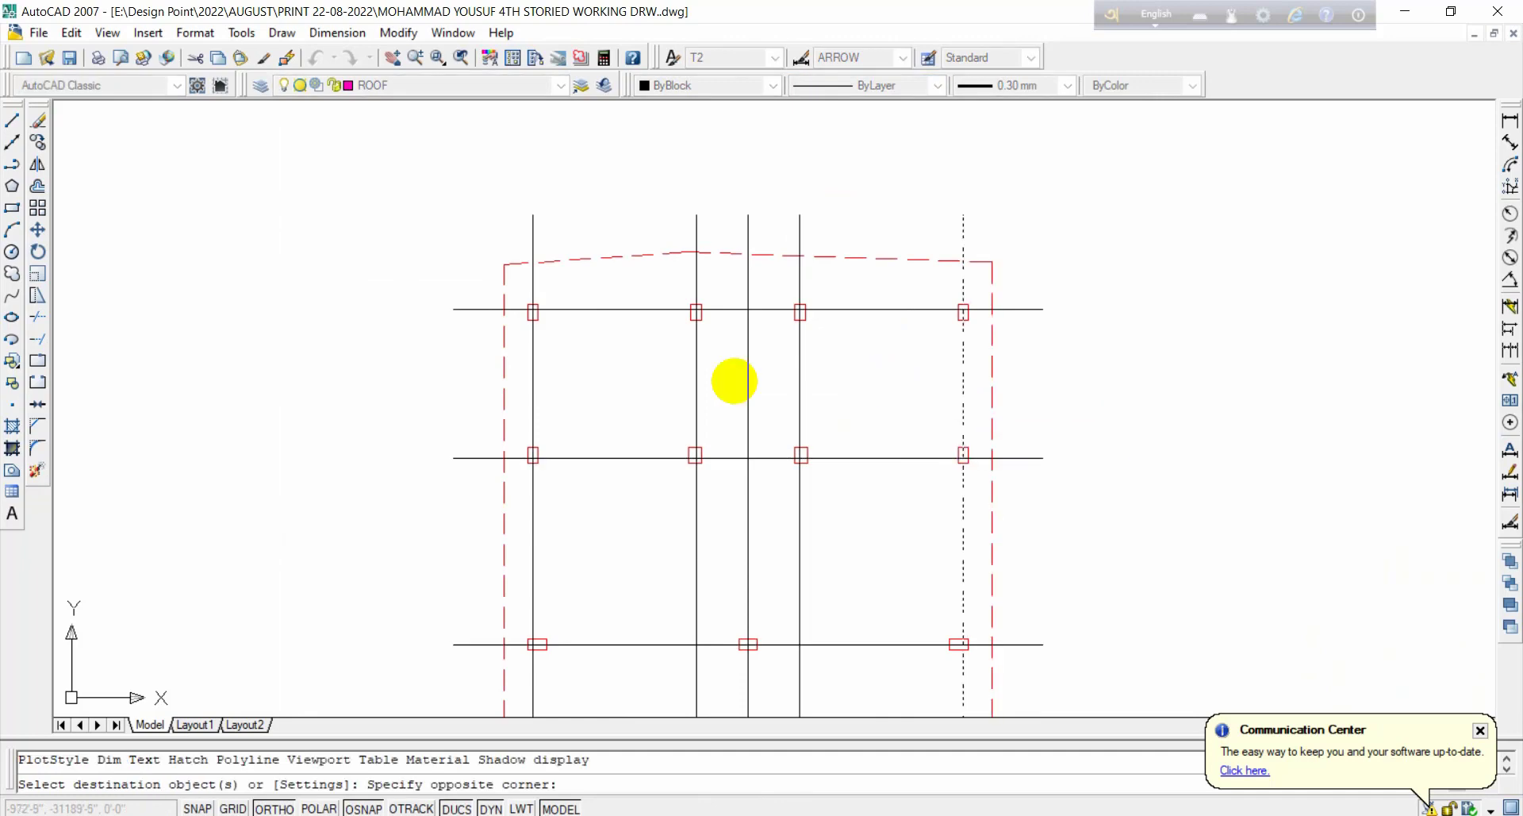
pyautogui.click(649, 384)
# Step: Match the same line properties to the four horizontal grid lines
pyautogui.click(597, 394)
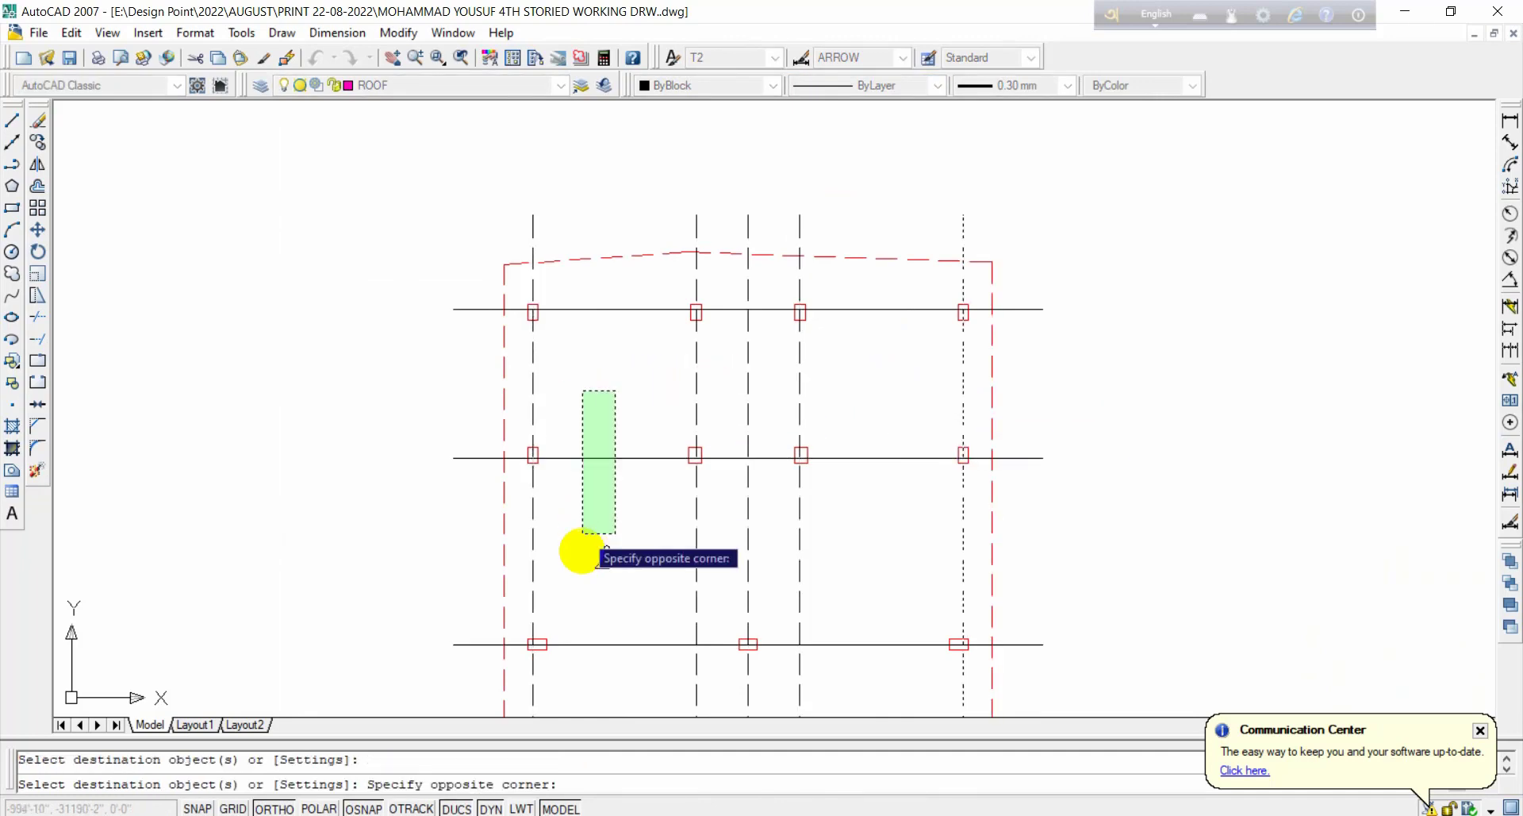
pyautogui.click(583, 572)
pyautogui.click(629, 308)
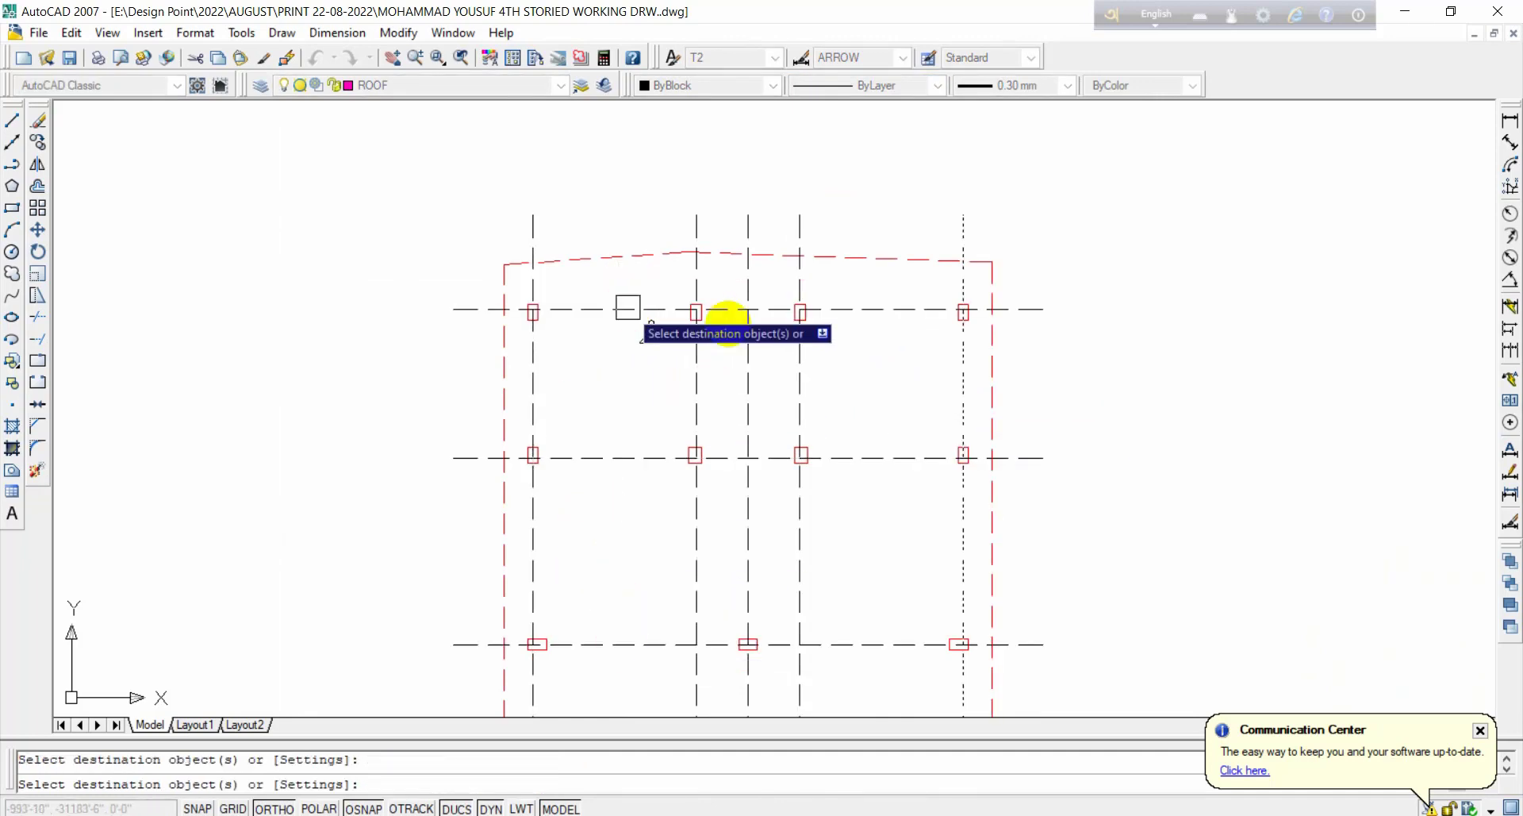
pyautogui.scroll(-2, 794, 413)
pyautogui.scroll(1, 800, 579)
pyautogui.scroll(2, 800, 580)
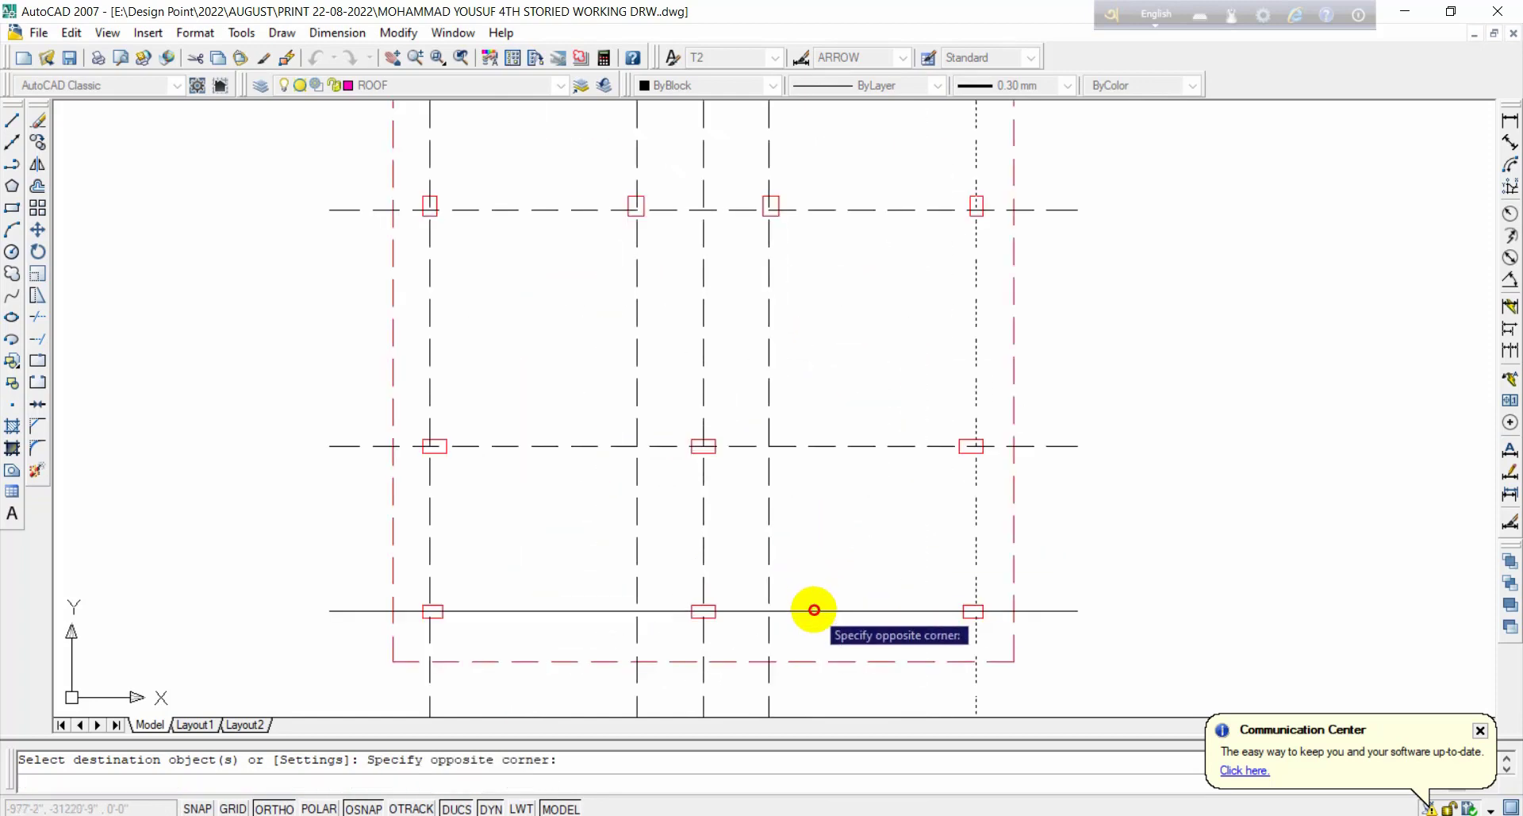
pyautogui.press('Escape')
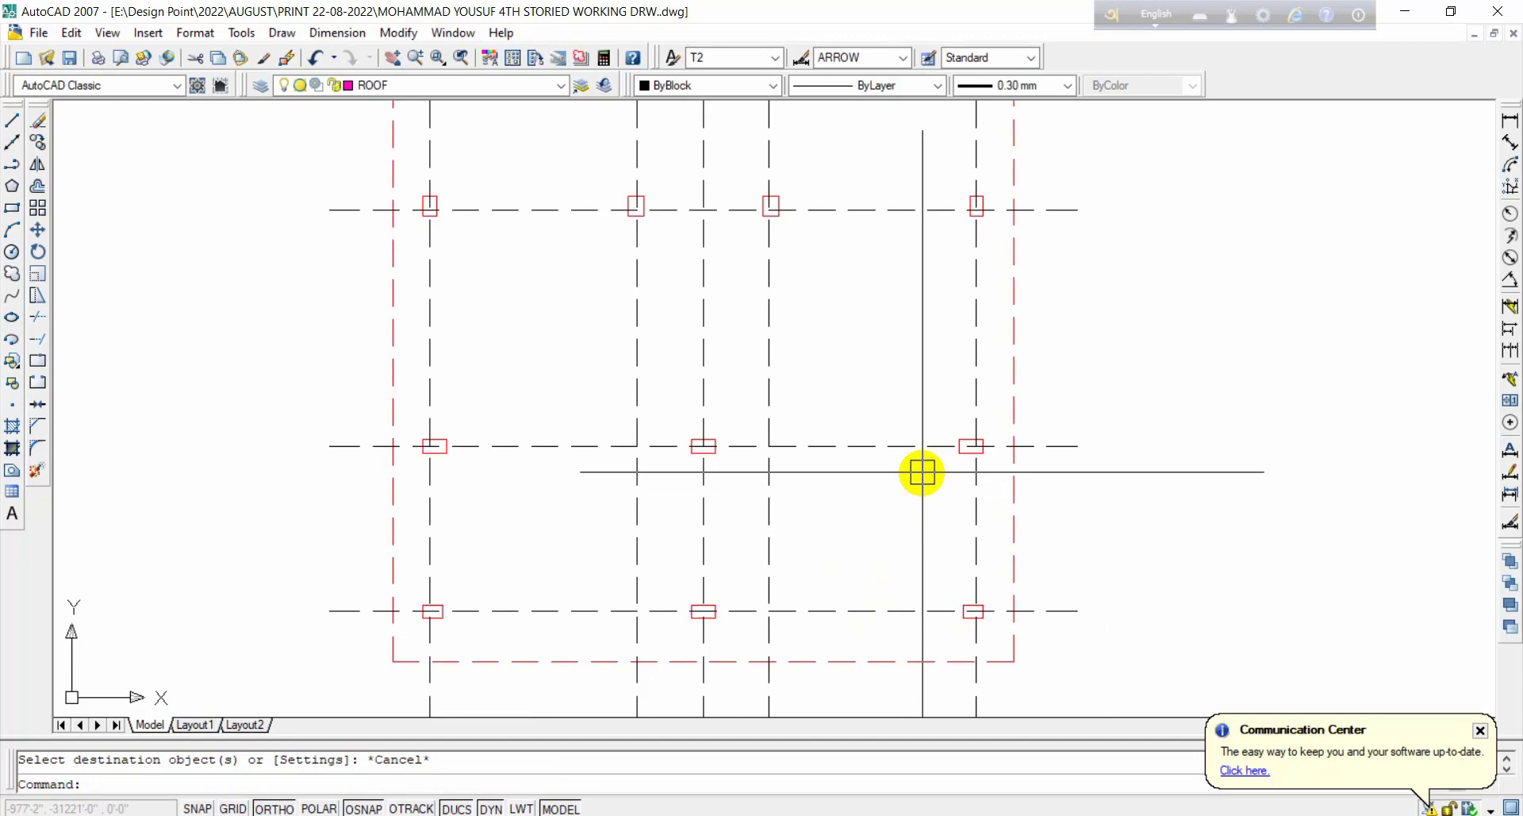
# Step: Save the drawing with the completed dashed column grid
pyautogui.scroll(2, 873, 476)
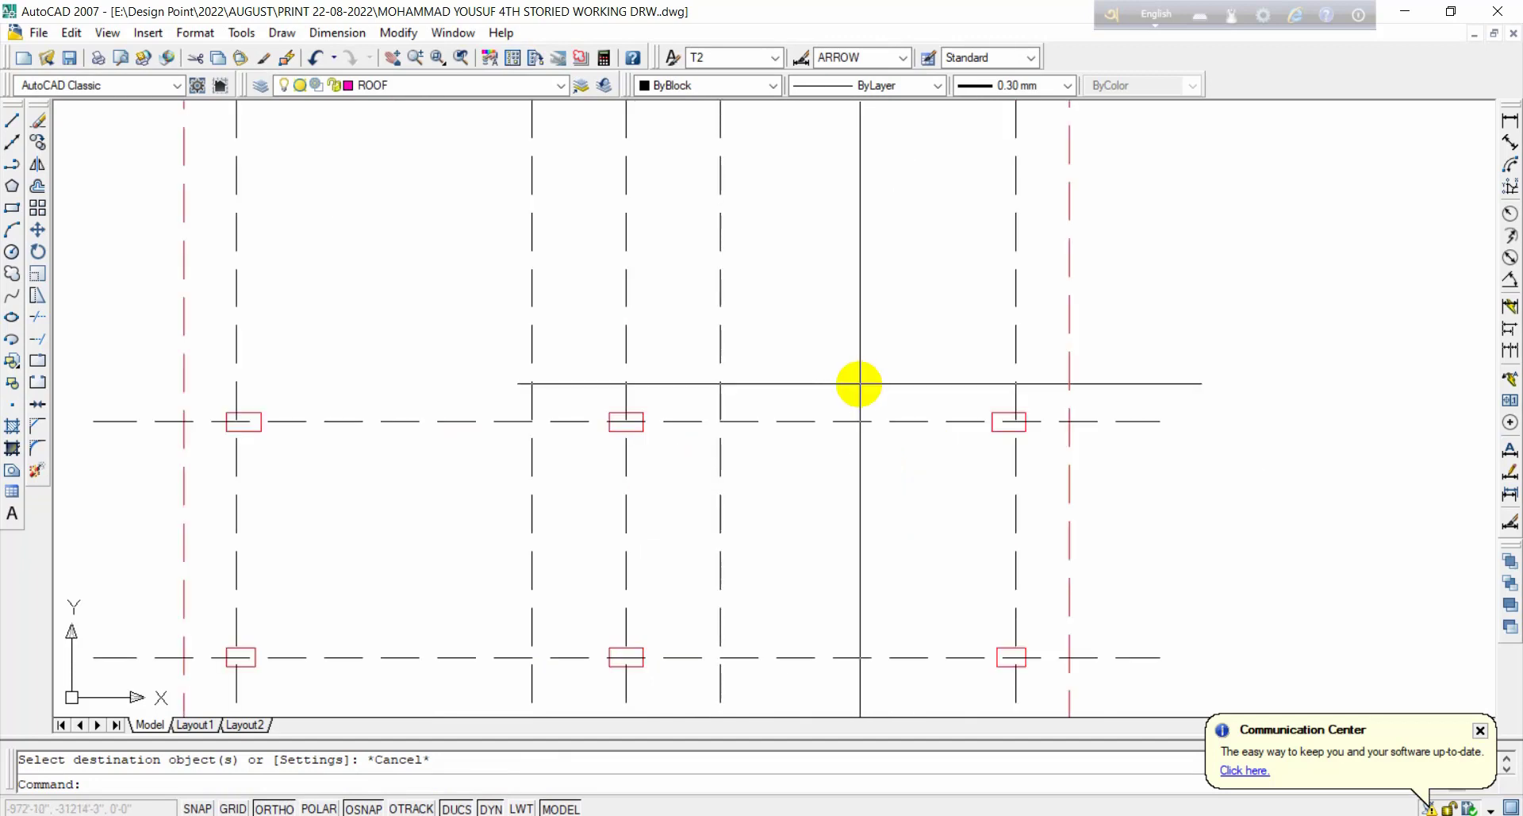
pyautogui.scroll(-5, 841, 334)
pyautogui.press('Escape')
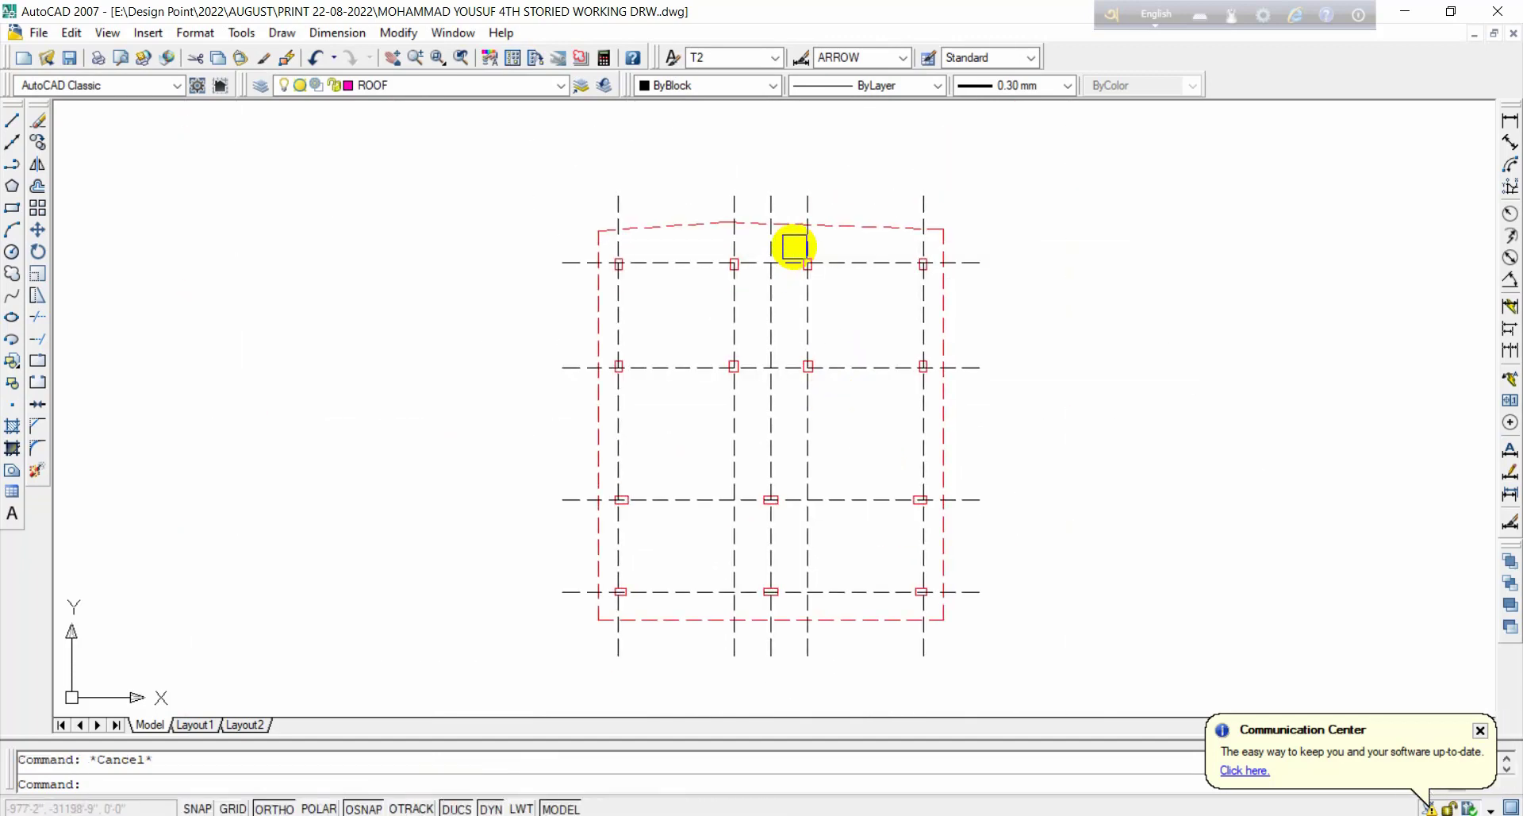
pyautogui.hotkey('ctrl', 's')
# Step: Add a linear dimension from the boundary's upper-left corner to the first vertical grid line, placed above the plan
pyautogui.scroll(3, 794, 247)
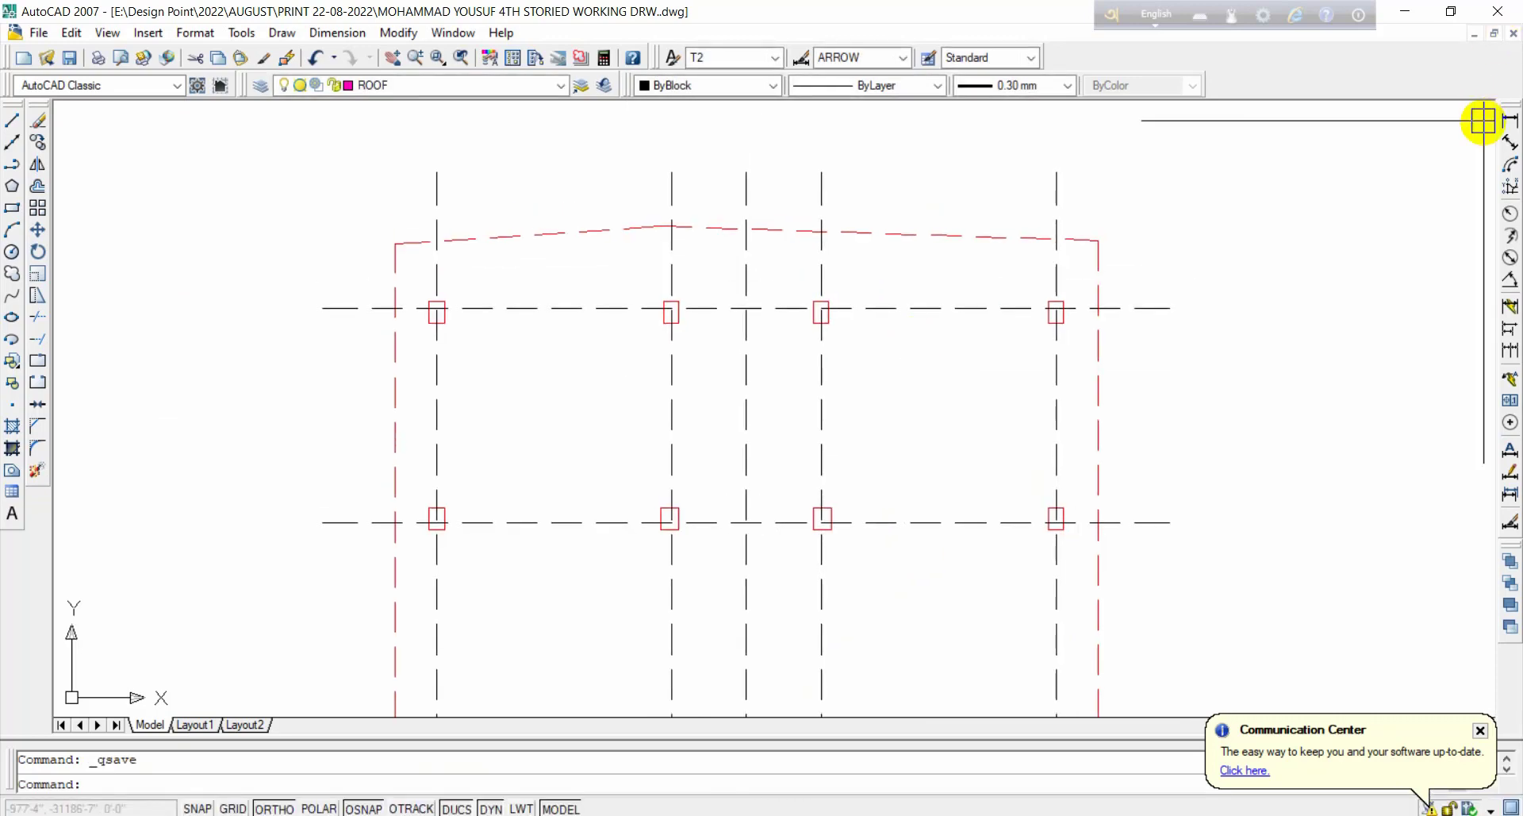
pyautogui.click(1510, 120)
pyautogui.scroll(2, 334, 262)
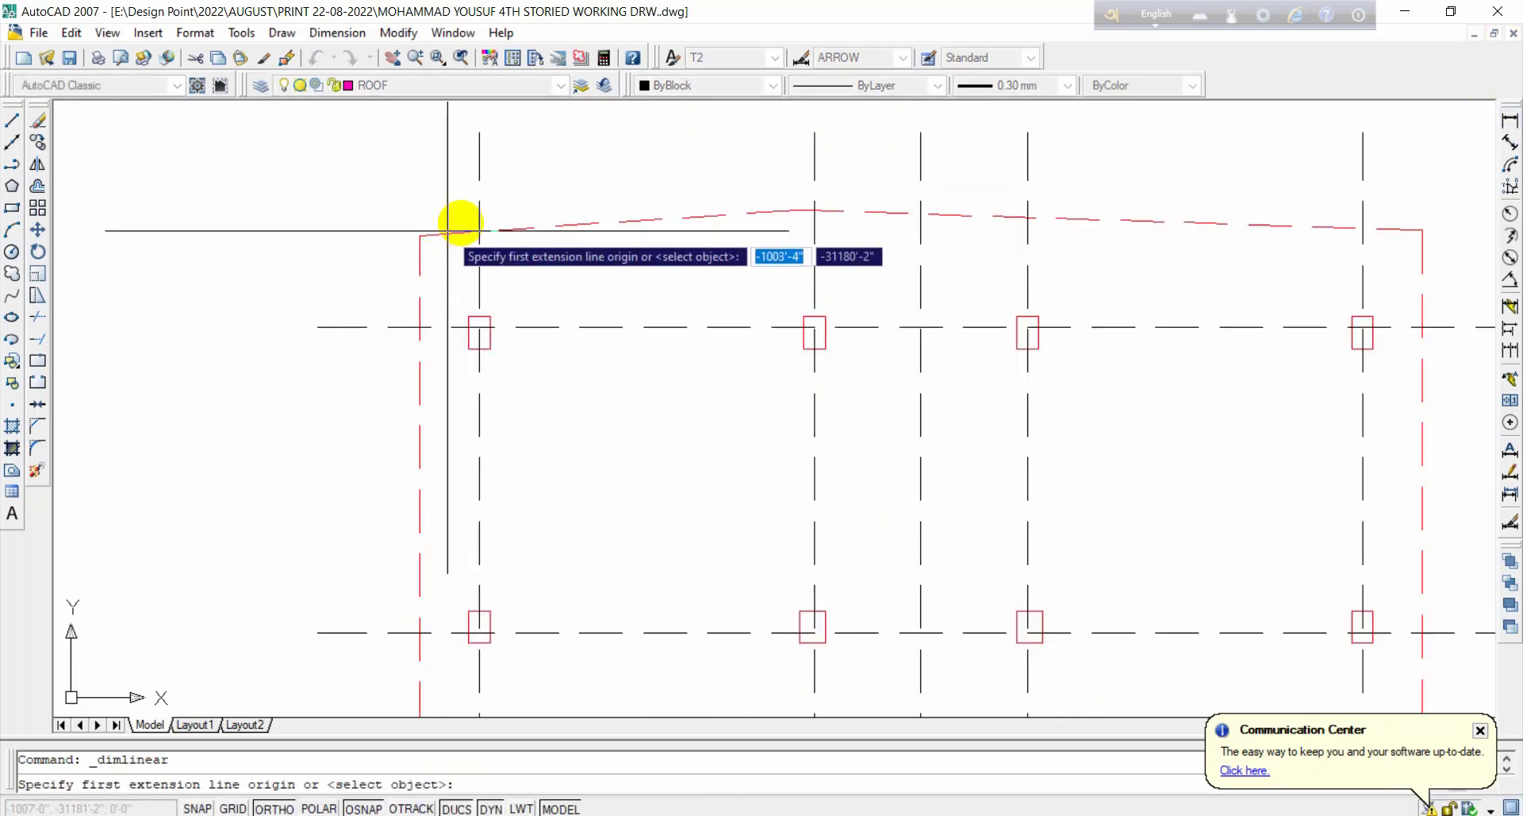
pyautogui.click(420, 235)
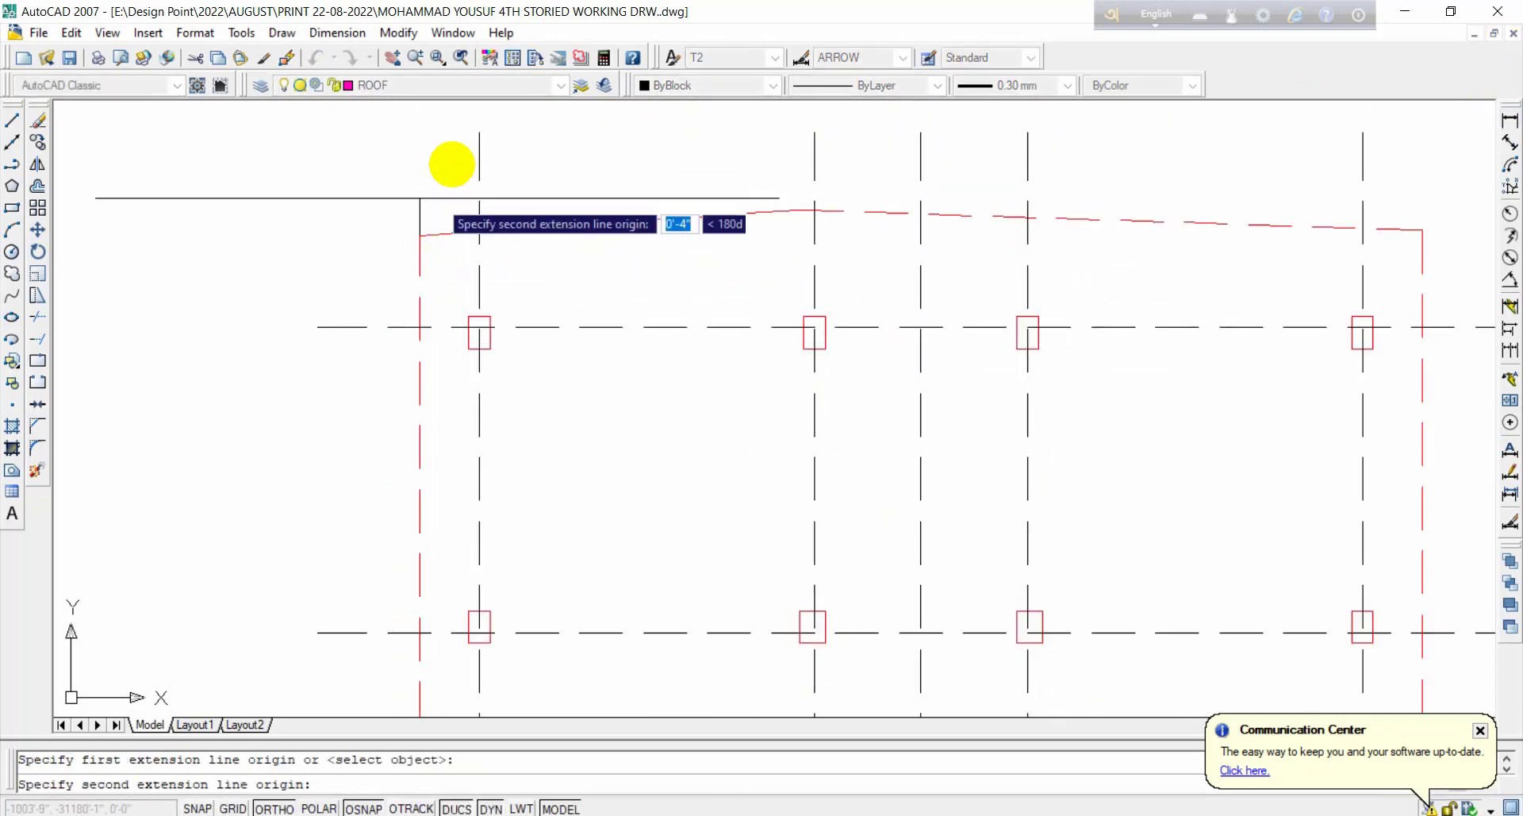
pyautogui.click(479, 179)
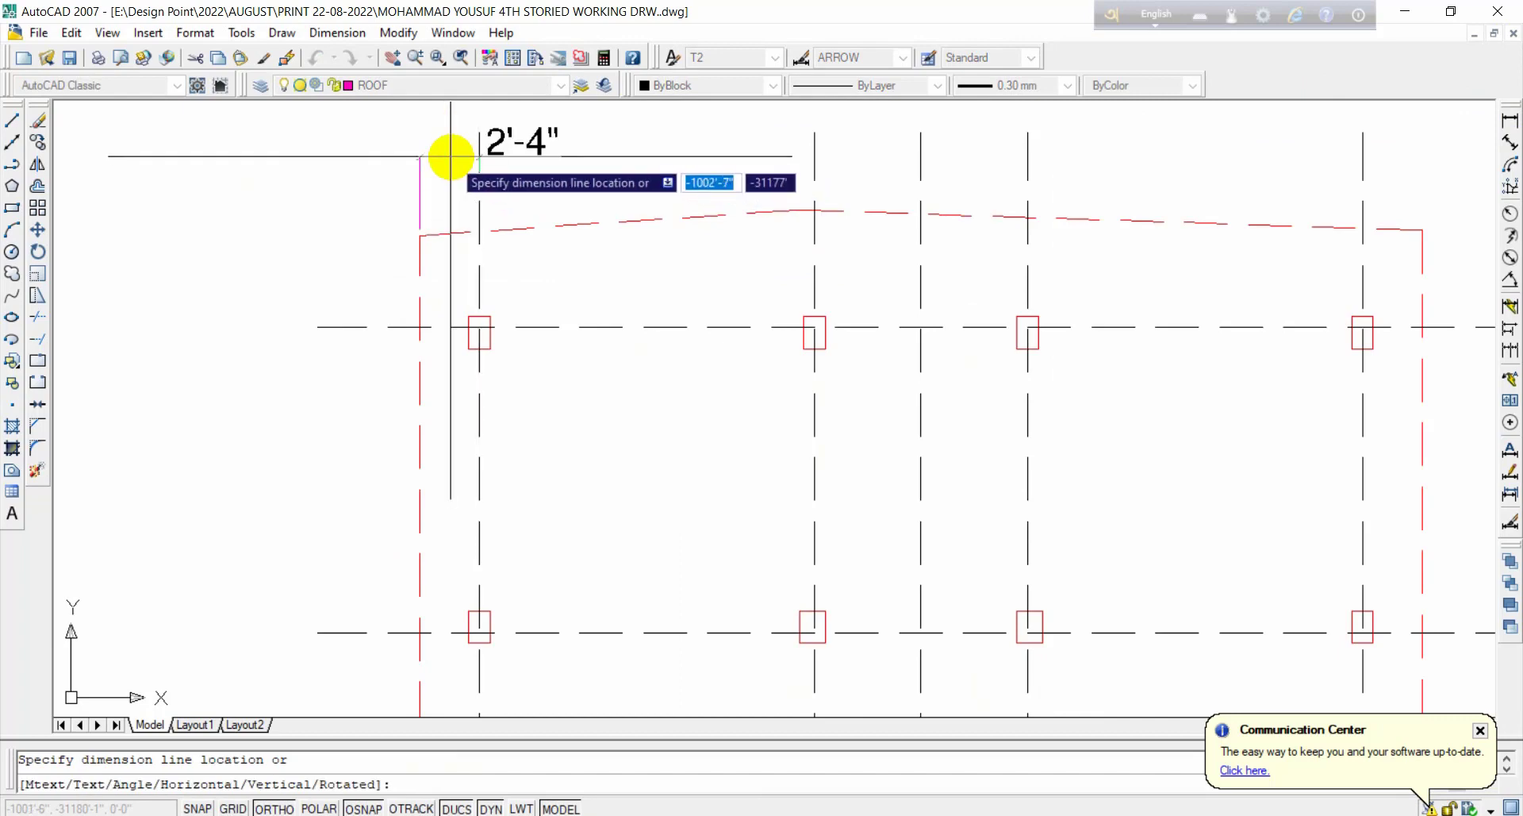
pyautogui.moveTo(451, 157); pyautogui.dragTo(479, 326, button='middle')
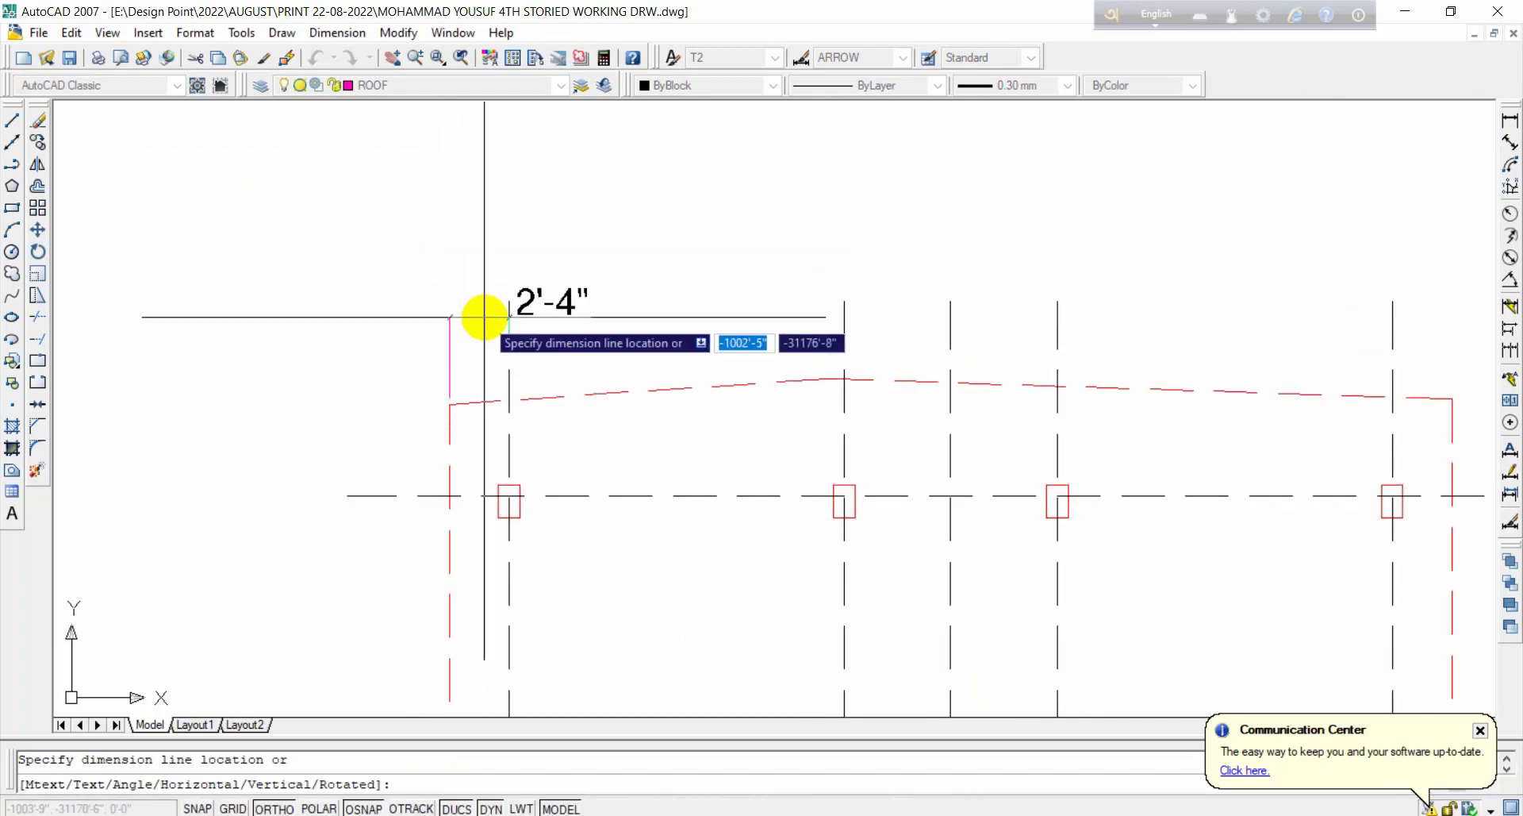
pyautogui.click(484, 316)
pyautogui.press('Escape')
# Step: Move the first dimension's text to the middle above its dimension line
pyautogui.scroll(1, 566, 302)
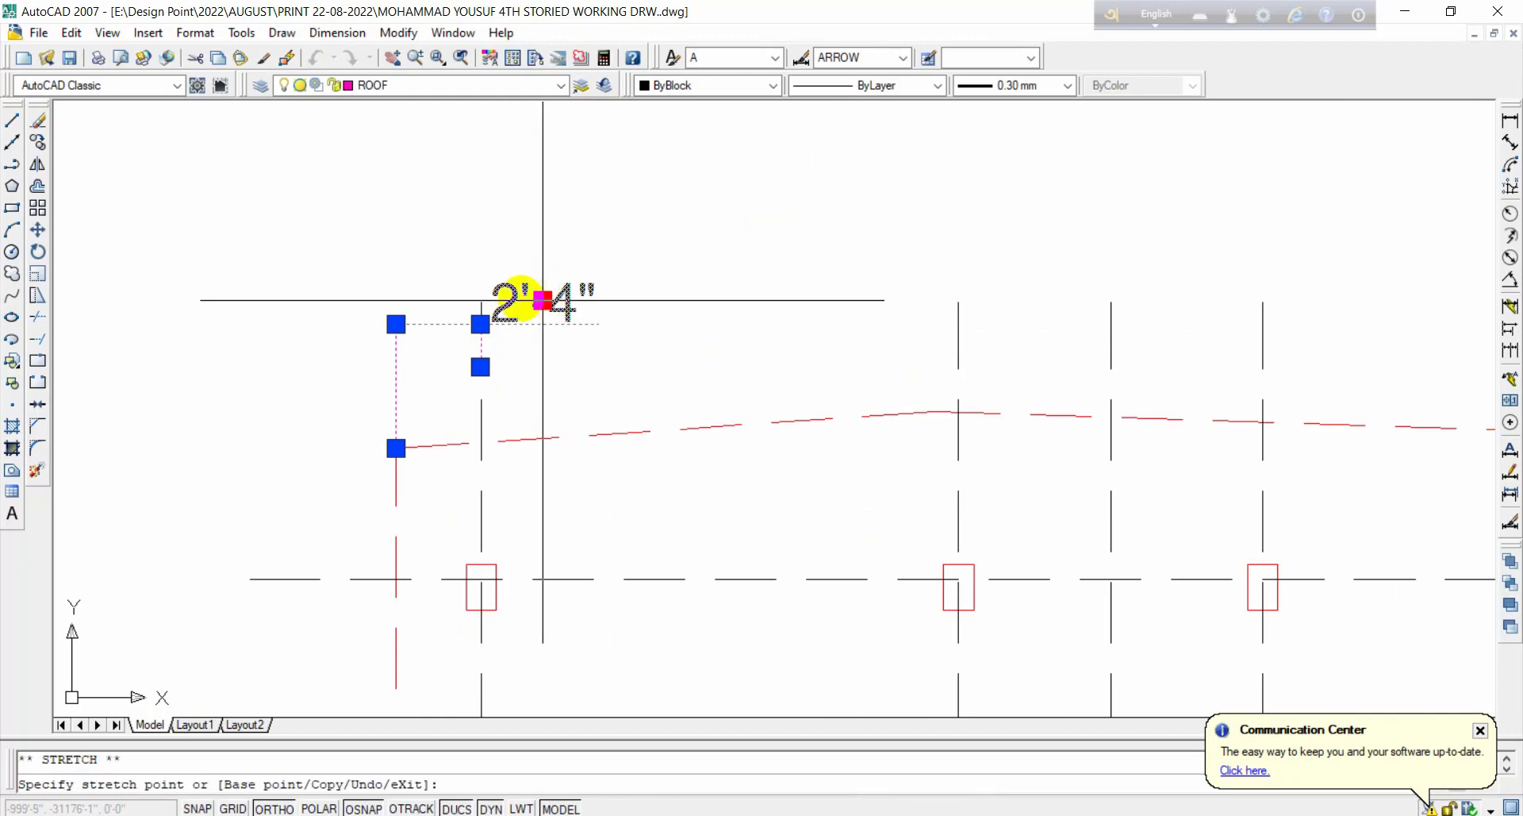
pyautogui.click(442, 299)
pyautogui.press('Escape')
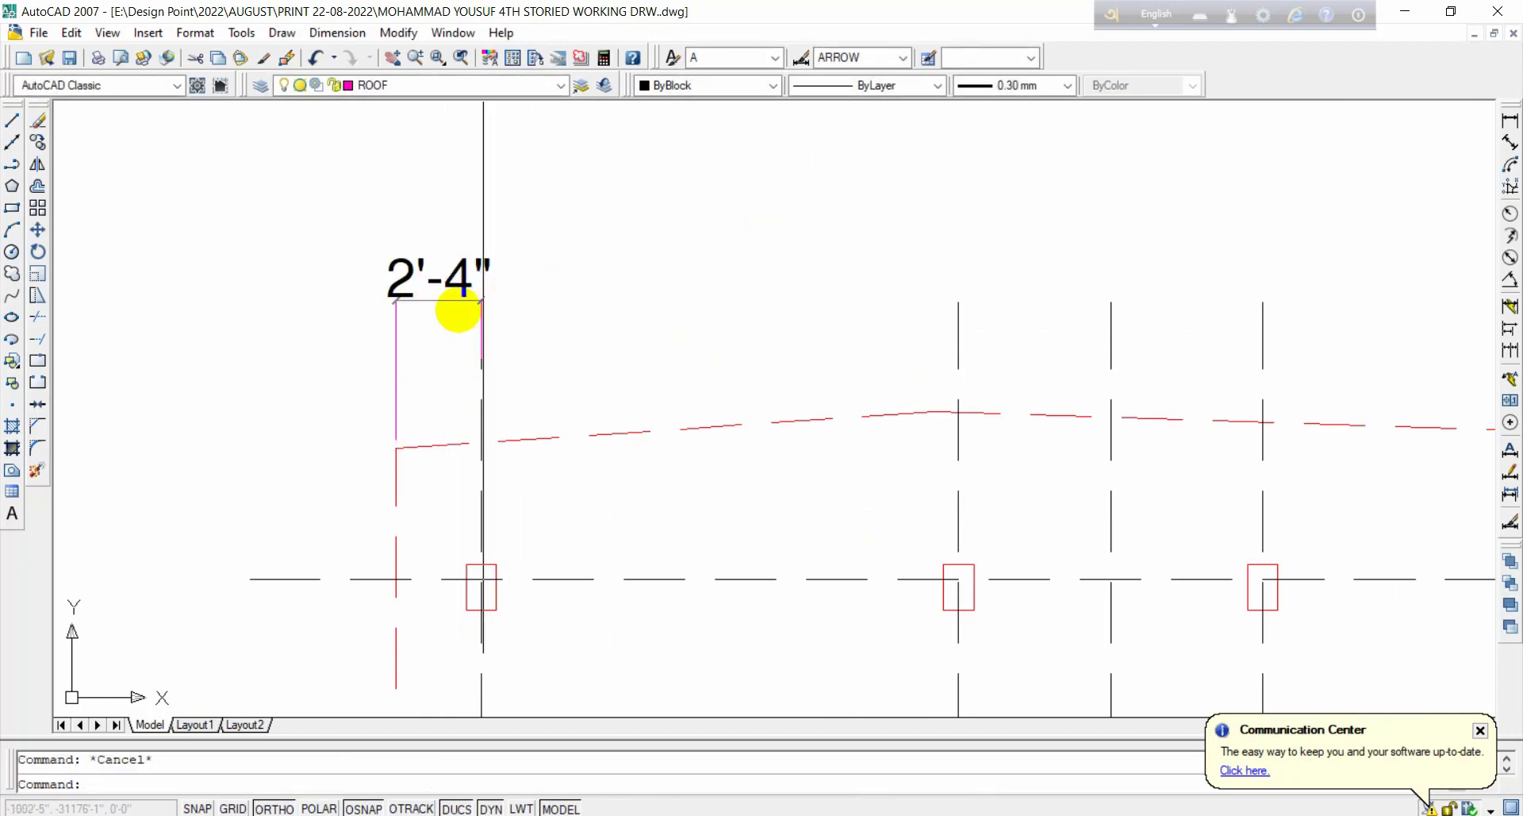
pyautogui.click(464, 300)
pyautogui.scroll(2, 464, 301)
pyautogui.click(514, 293)
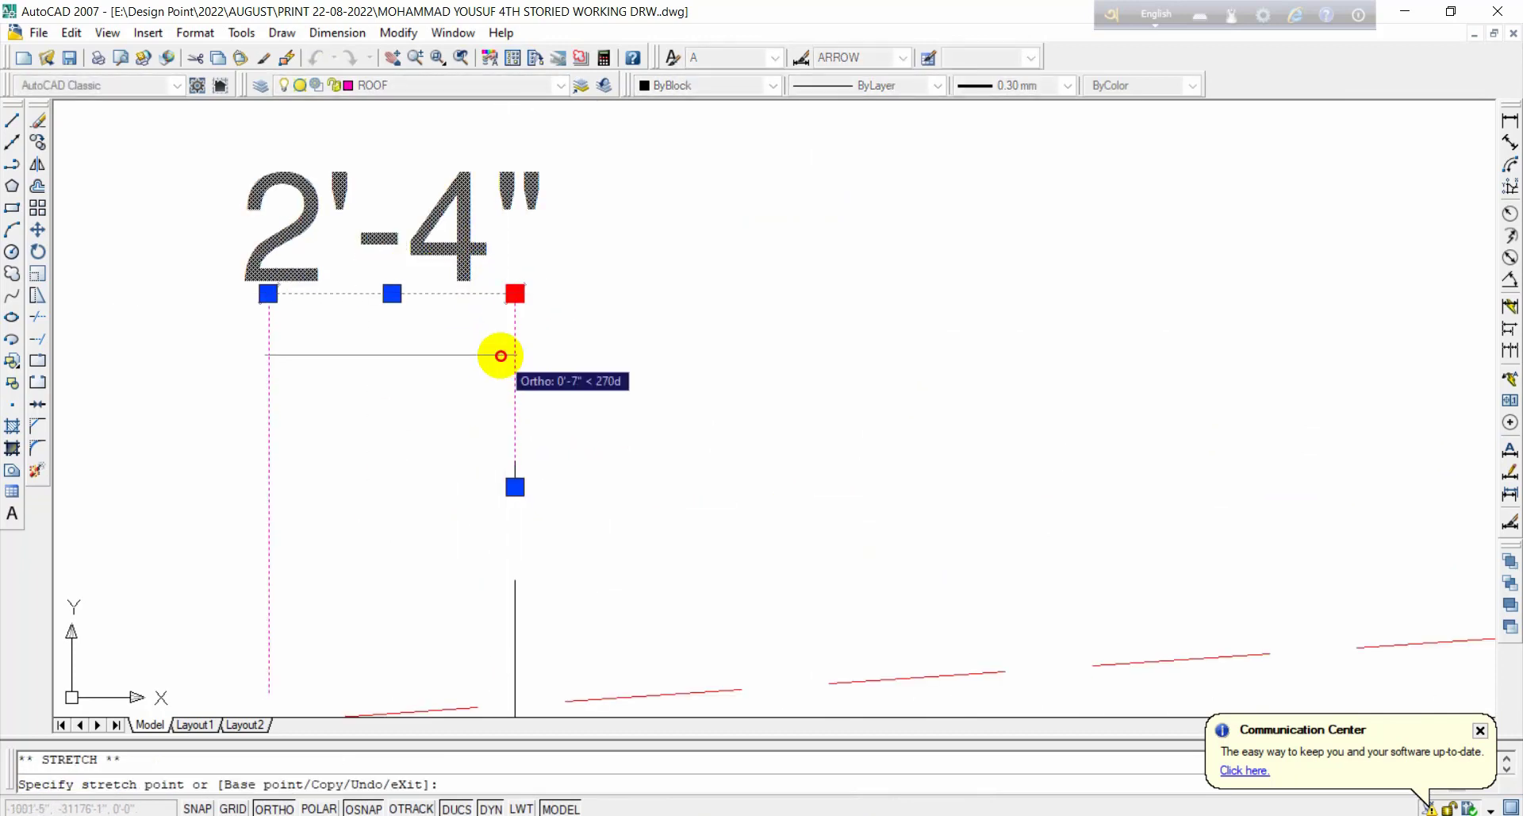
pyautogui.press('Escape')
# Step: Continue the dimension chain through the remaining four vertical grid lines to the boundary's upper-right corner
pyautogui.scroll(-2, 508, 381)
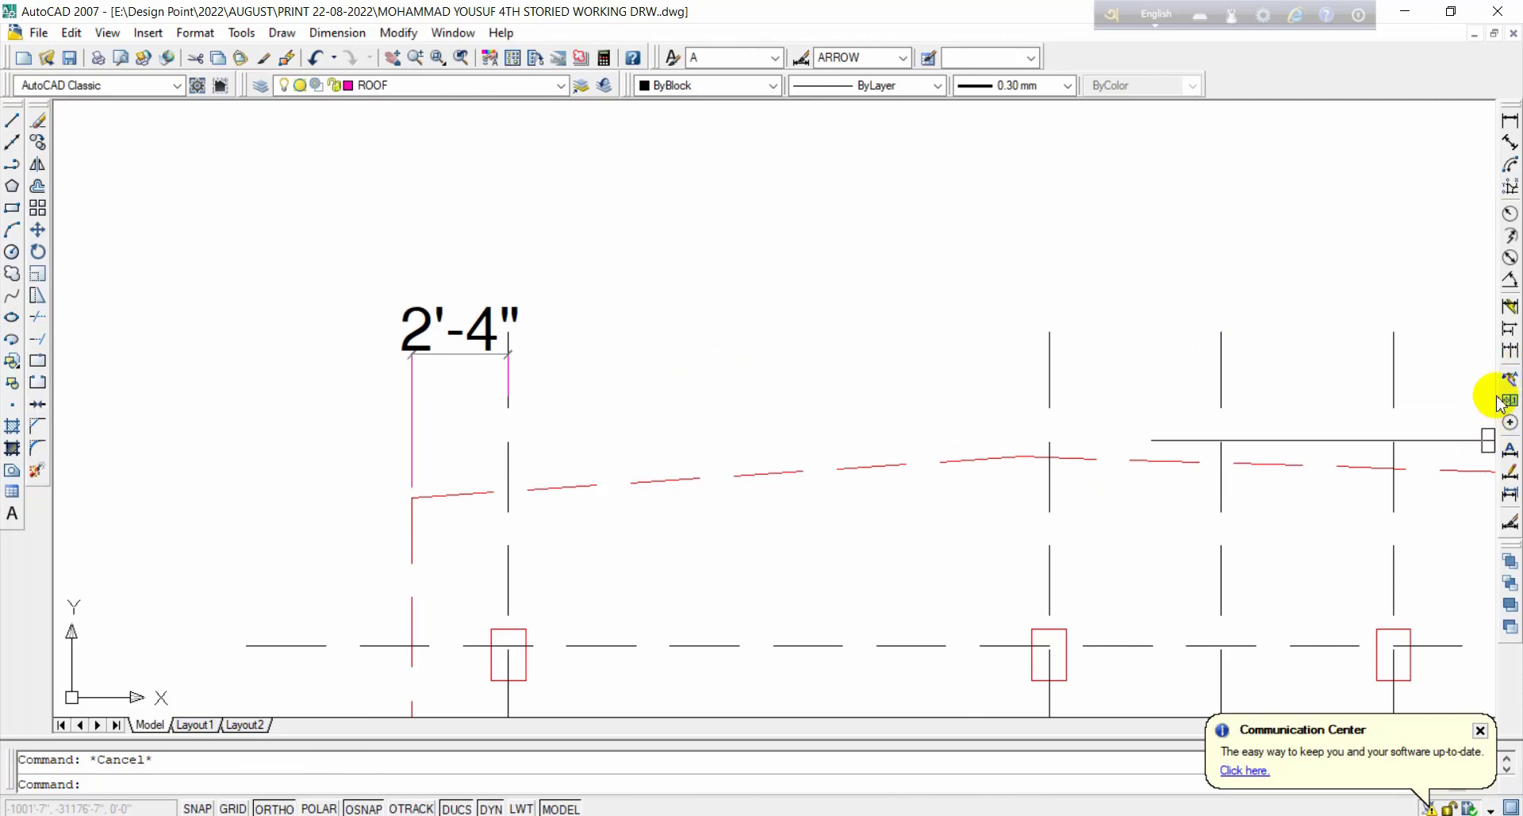
pyautogui.click(1510, 355)
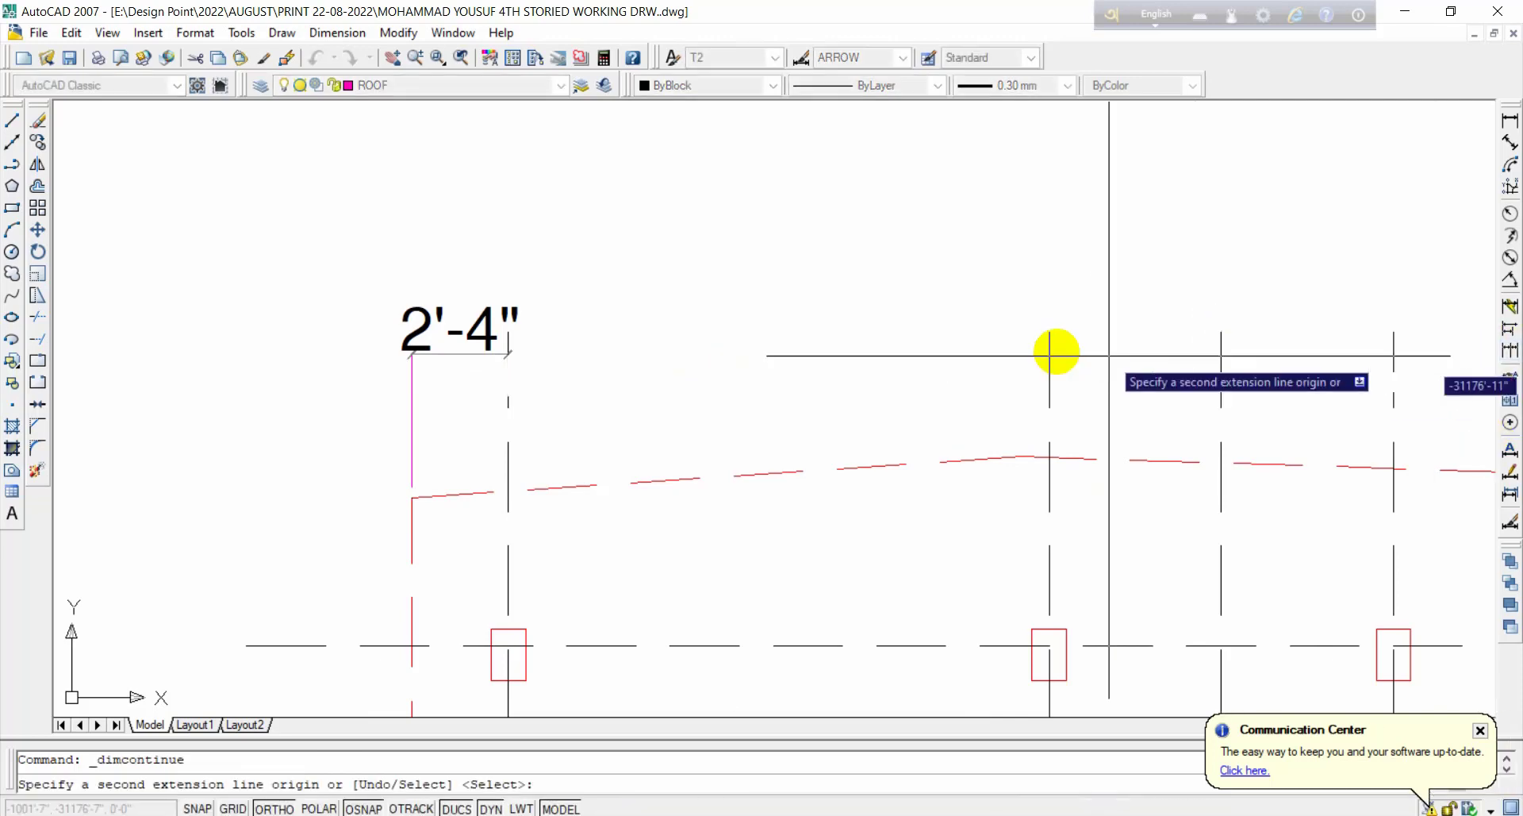
pyautogui.click(1047, 357)
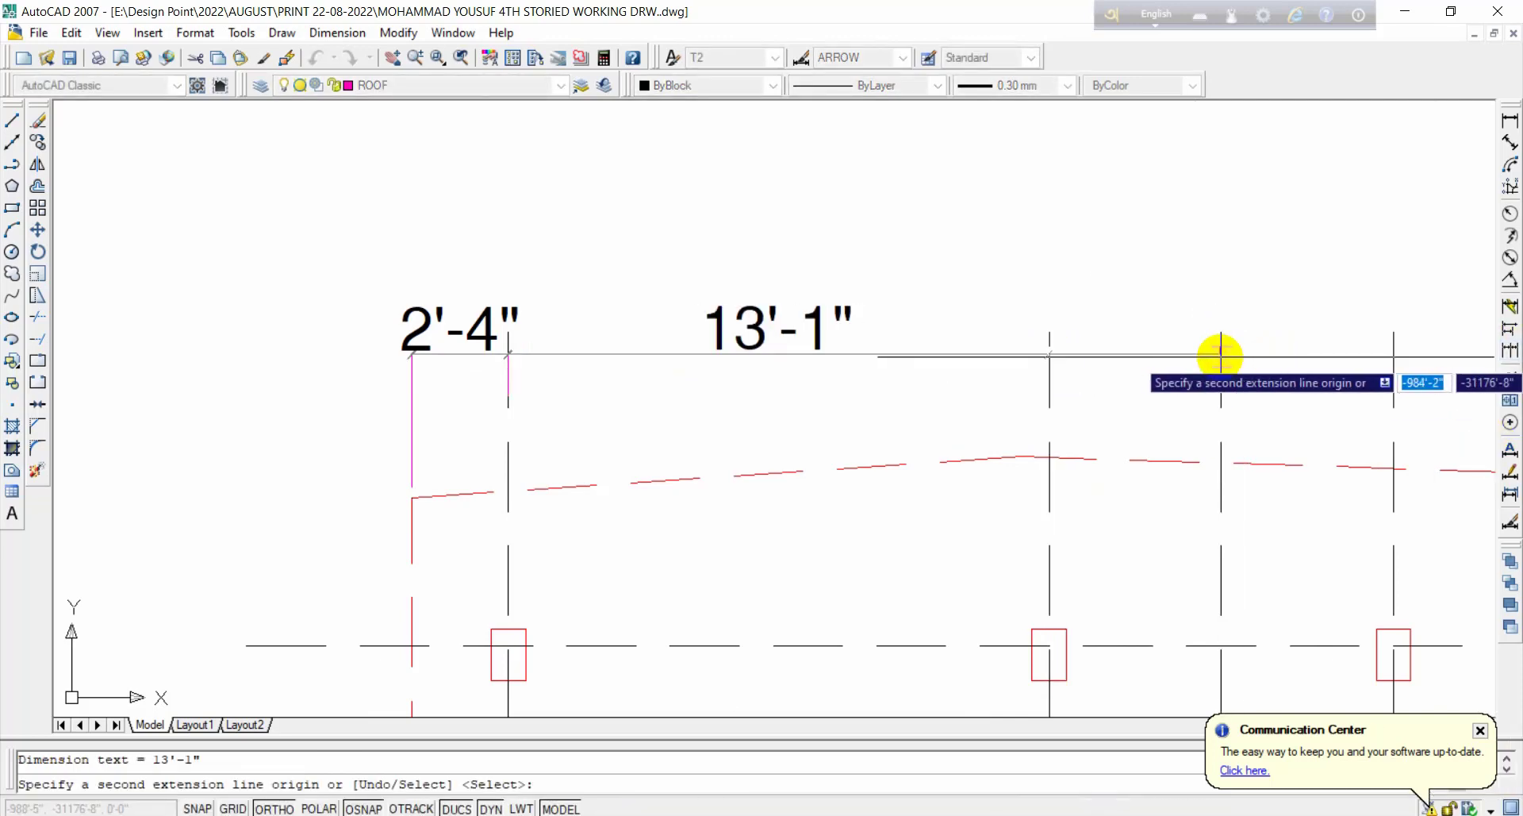
pyautogui.click(1220, 357)
pyautogui.moveTo(1199, 407); pyautogui.dragTo(771, 411, button='middle')
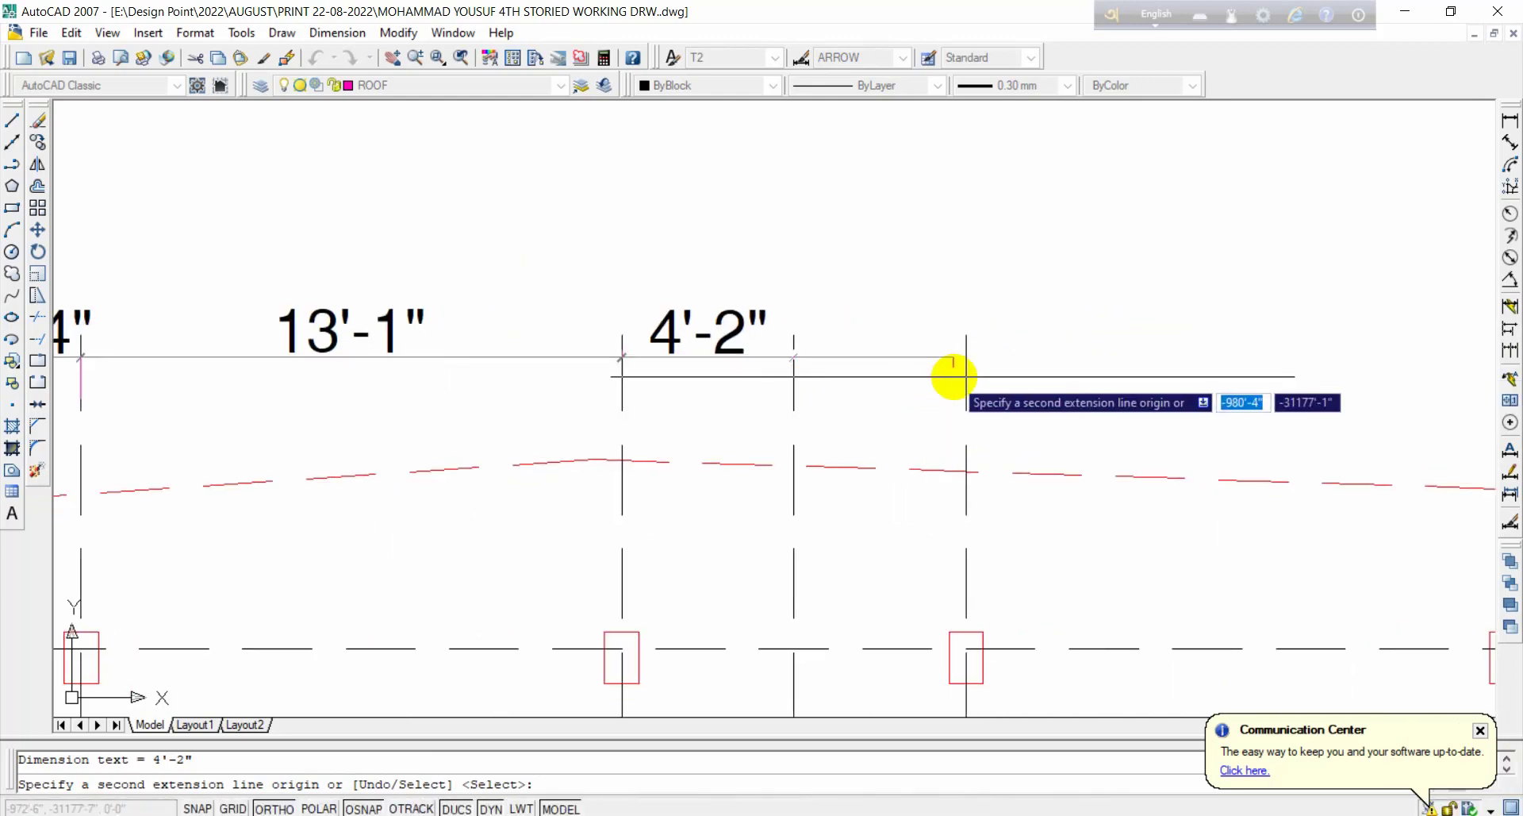
pyautogui.click(964, 371)
pyautogui.scroll(-2, 1180, 405)
pyautogui.scroll(2, 1198, 354)
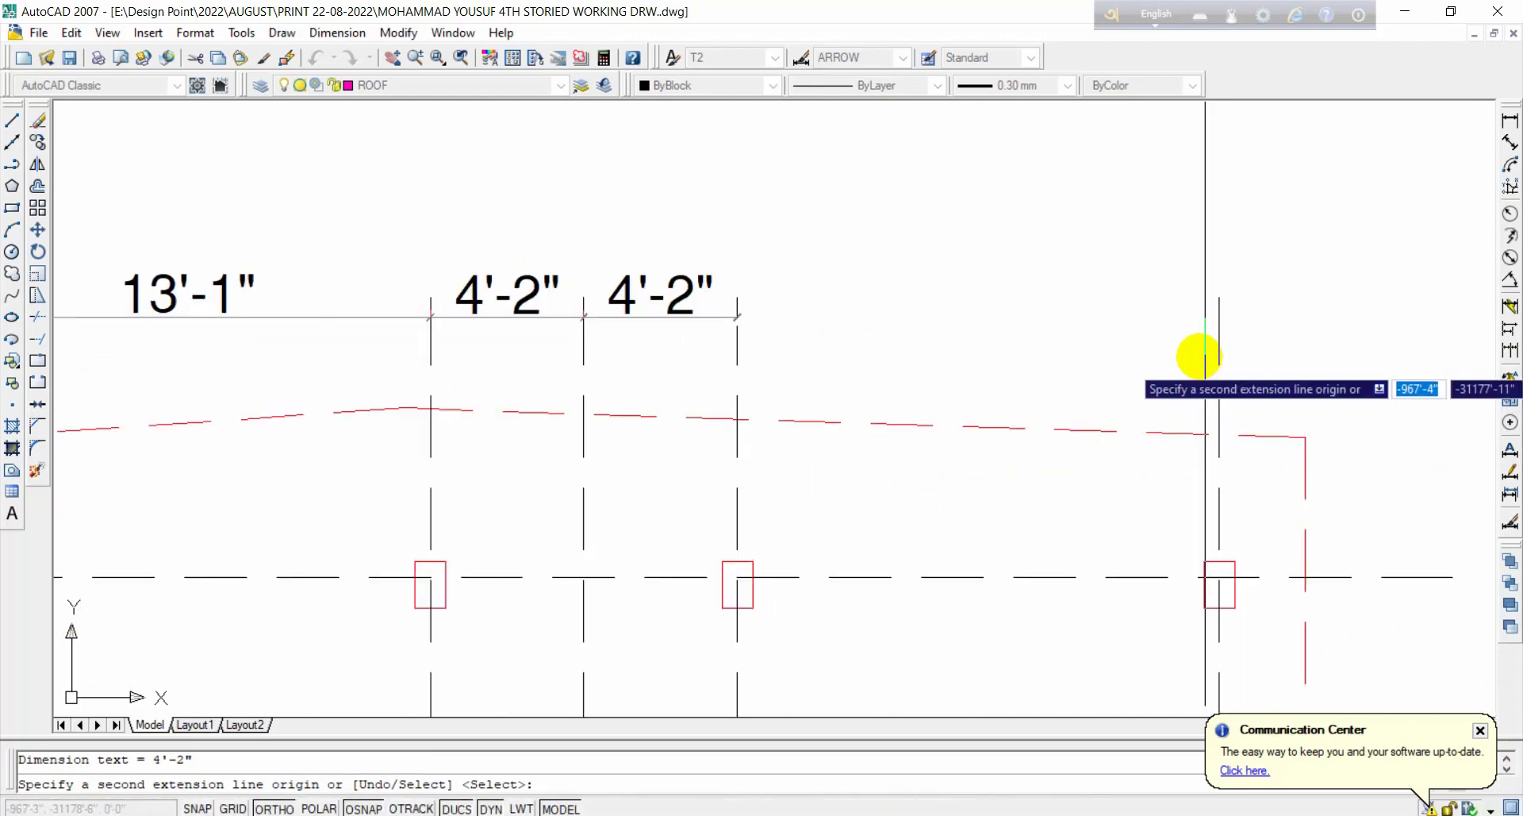
pyautogui.click(1219, 353)
pyautogui.click(1301, 435)
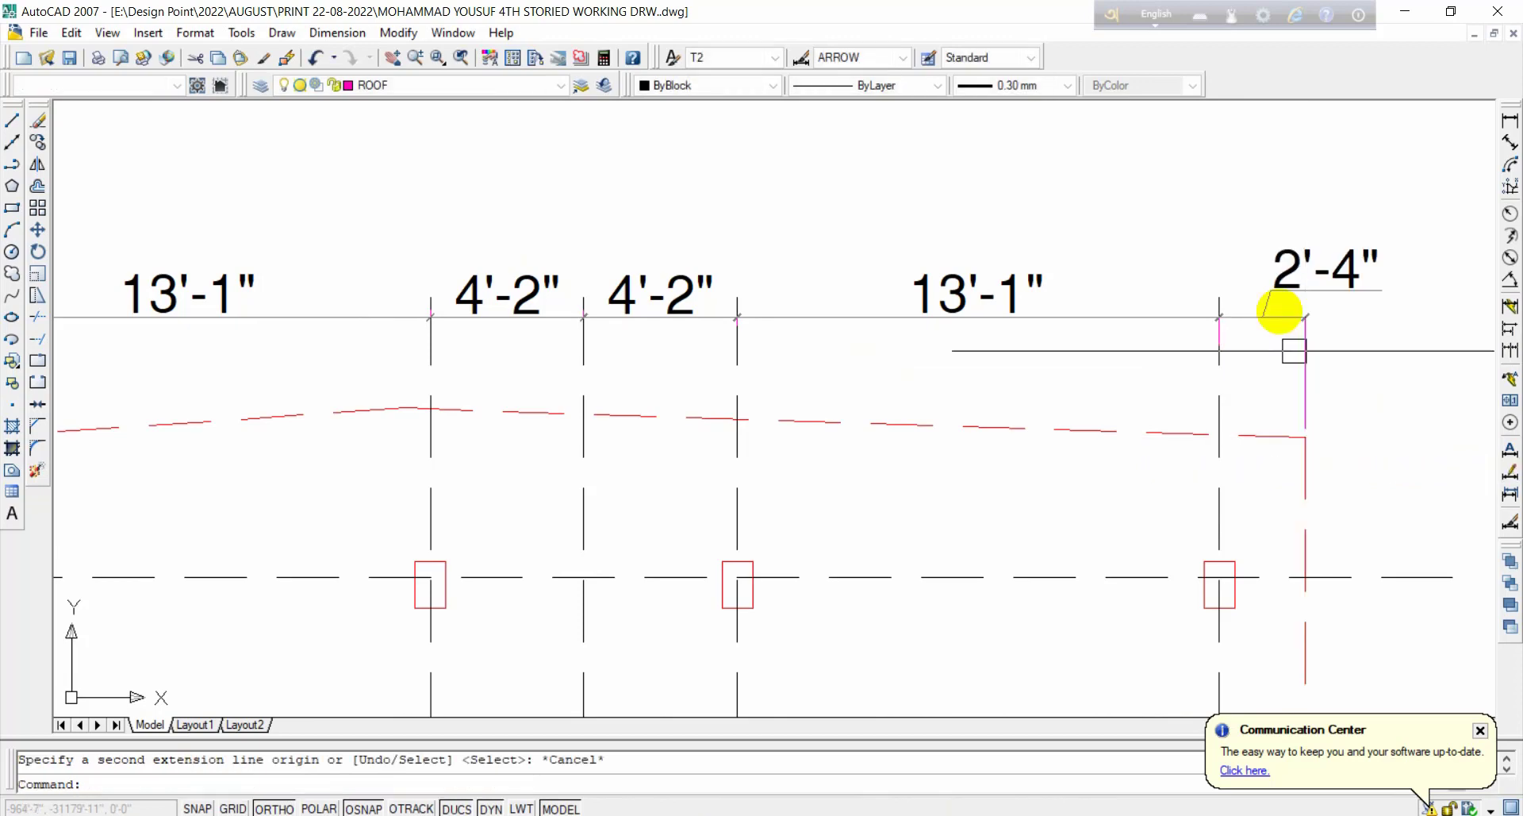
# Step: Move the text of the last dimension above the plan to sit over its dimension line
pyautogui.press('Escape')
pyautogui.scroll(-1, 1266, 257)
pyautogui.scroll(1, 1267, 256)
pyautogui.click(1290, 275)
pyautogui.click(1271, 267)
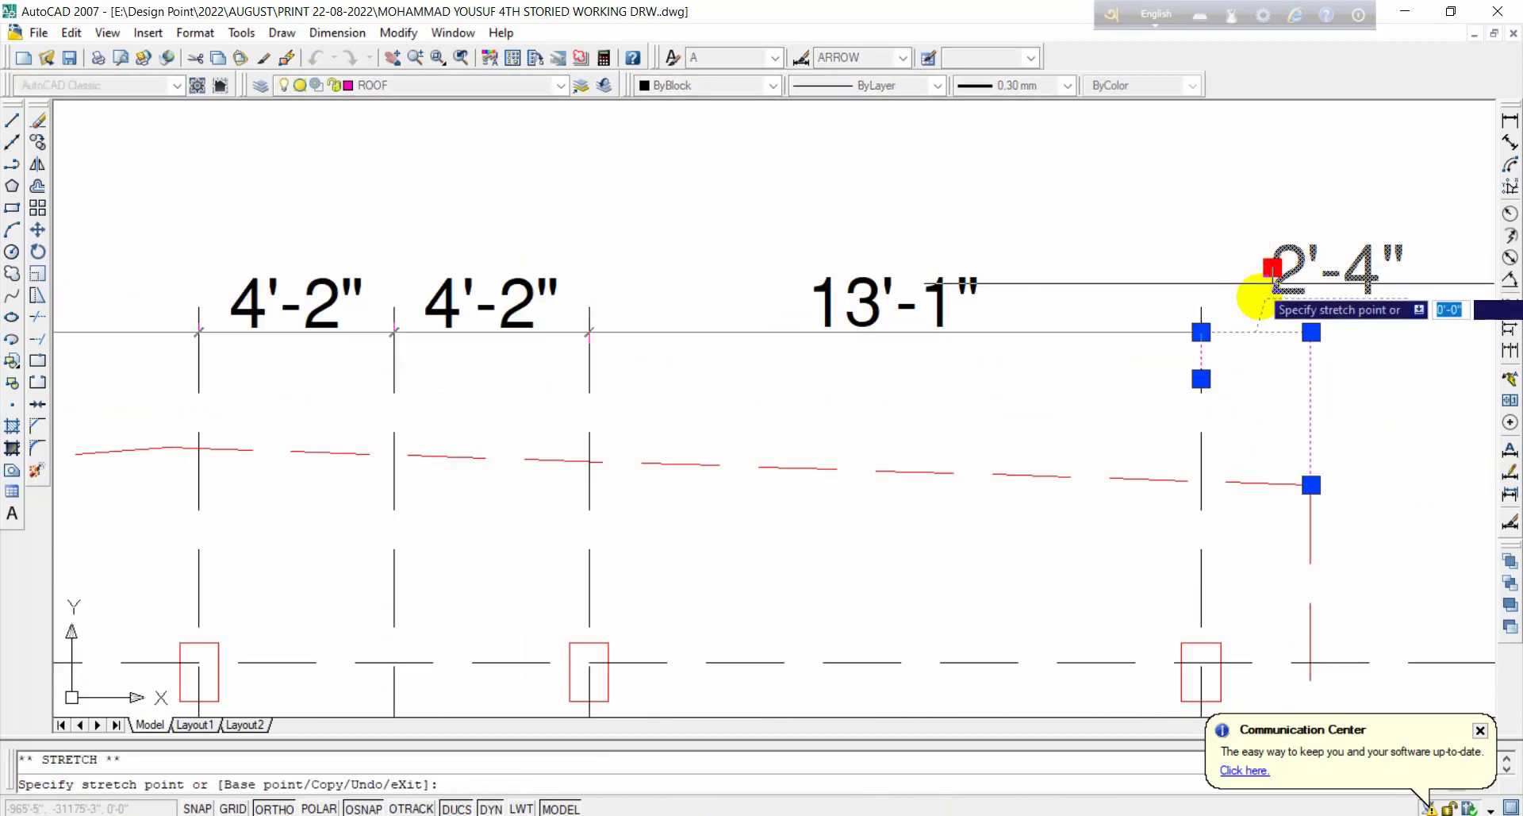
pyautogui.press('Escape')
pyautogui.scroll(-1, 1278, 266)
pyautogui.click(1279, 271)
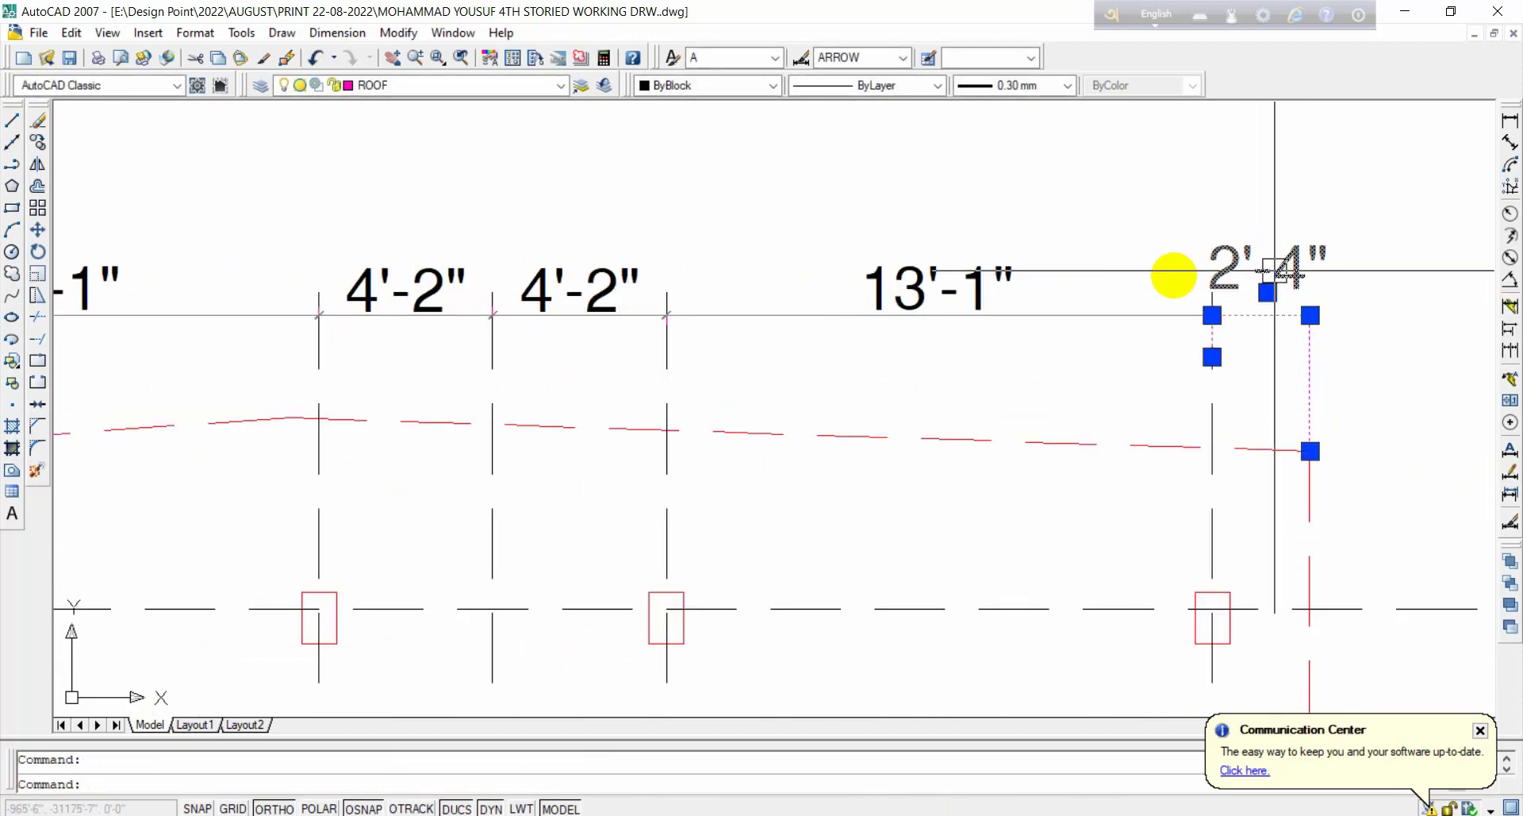
pyautogui.click(1047, 294)
pyautogui.click(606, 268)
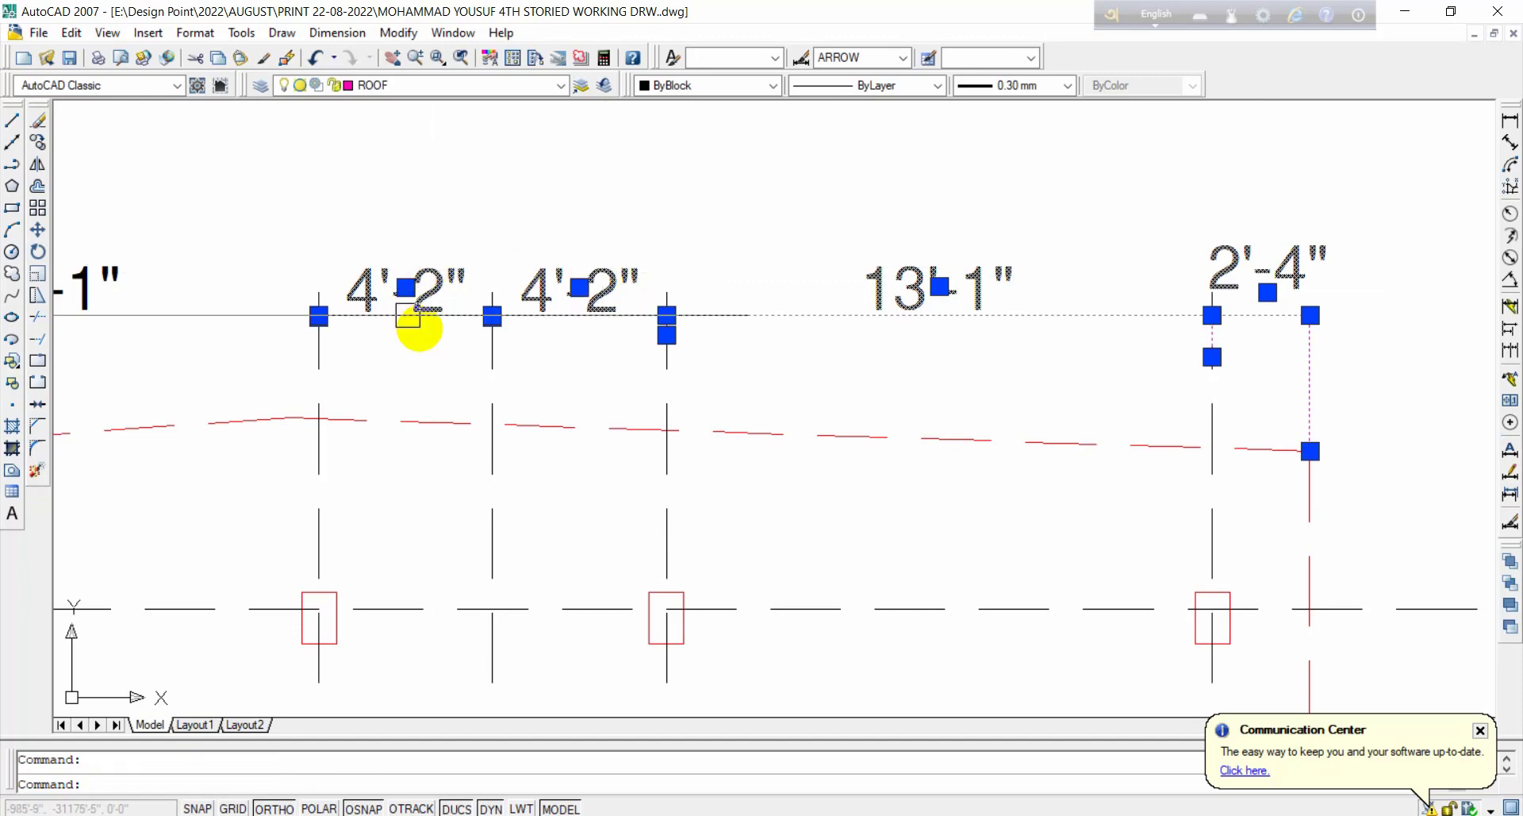
pyautogui.moveTo(80, 316); pyautogui.dragTo(652, 331, button='middle')
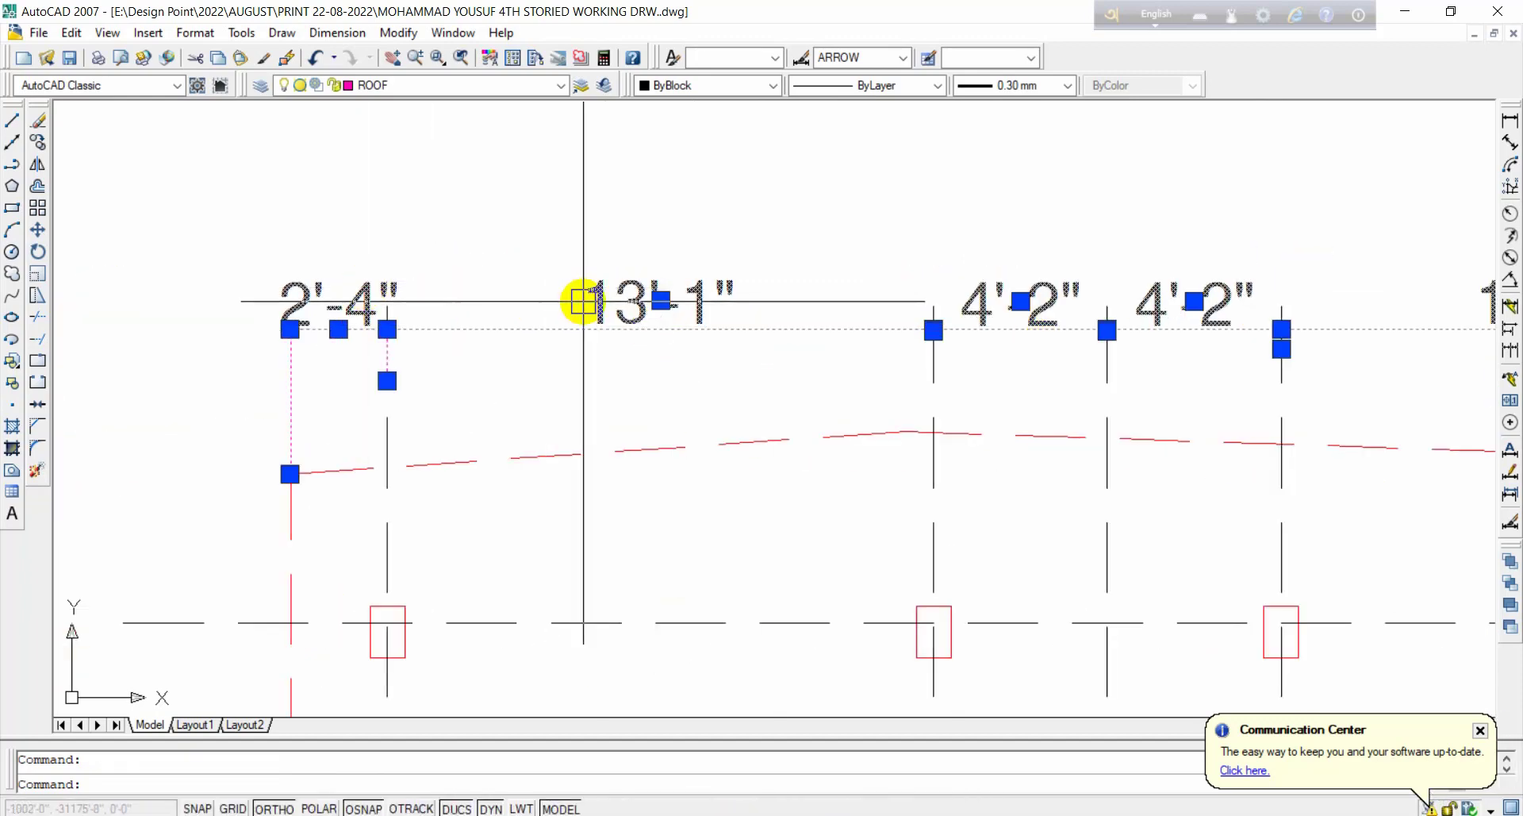
pyautogui.write('o')
pyautogui.press('Return')
pyautogui.click(663, 367)
pyautogui.scroll(-1, 713, 571)
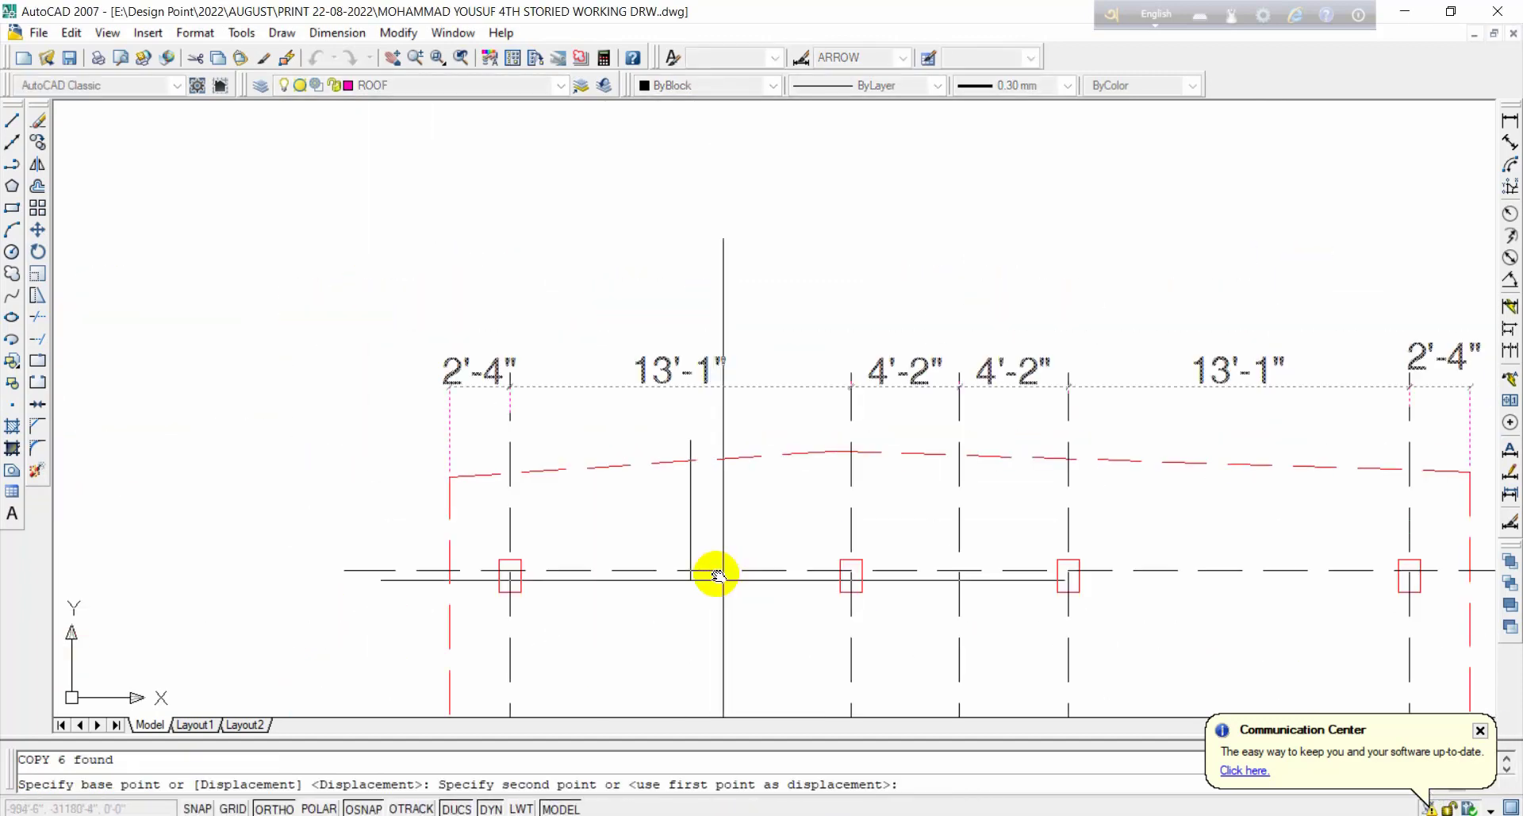
pyautogui.moveTo(713, 571); pyautogui.dragTo(742, 337, button='middle')
pyautogui.moveTo(740, 449); pyautogui.dragTo(717, 167, button='middle')
pyautogui.scroll(-2, 722, 202)
pyautogui.moveTo(710, 534); pyautogui.dragTo(700, 248, button='middle')
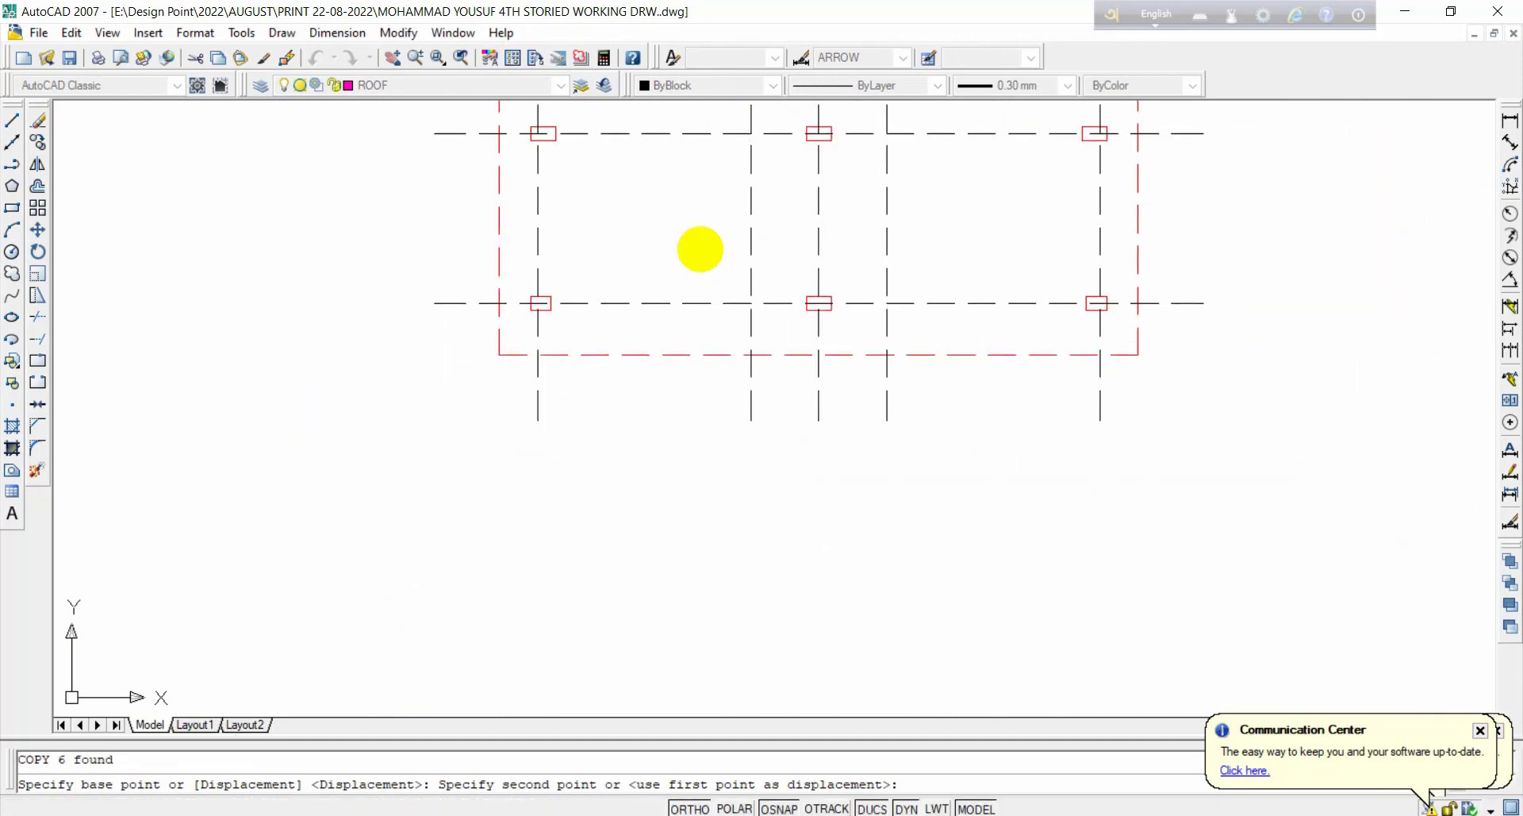
pyautogui.scroll(3, 683, 296)
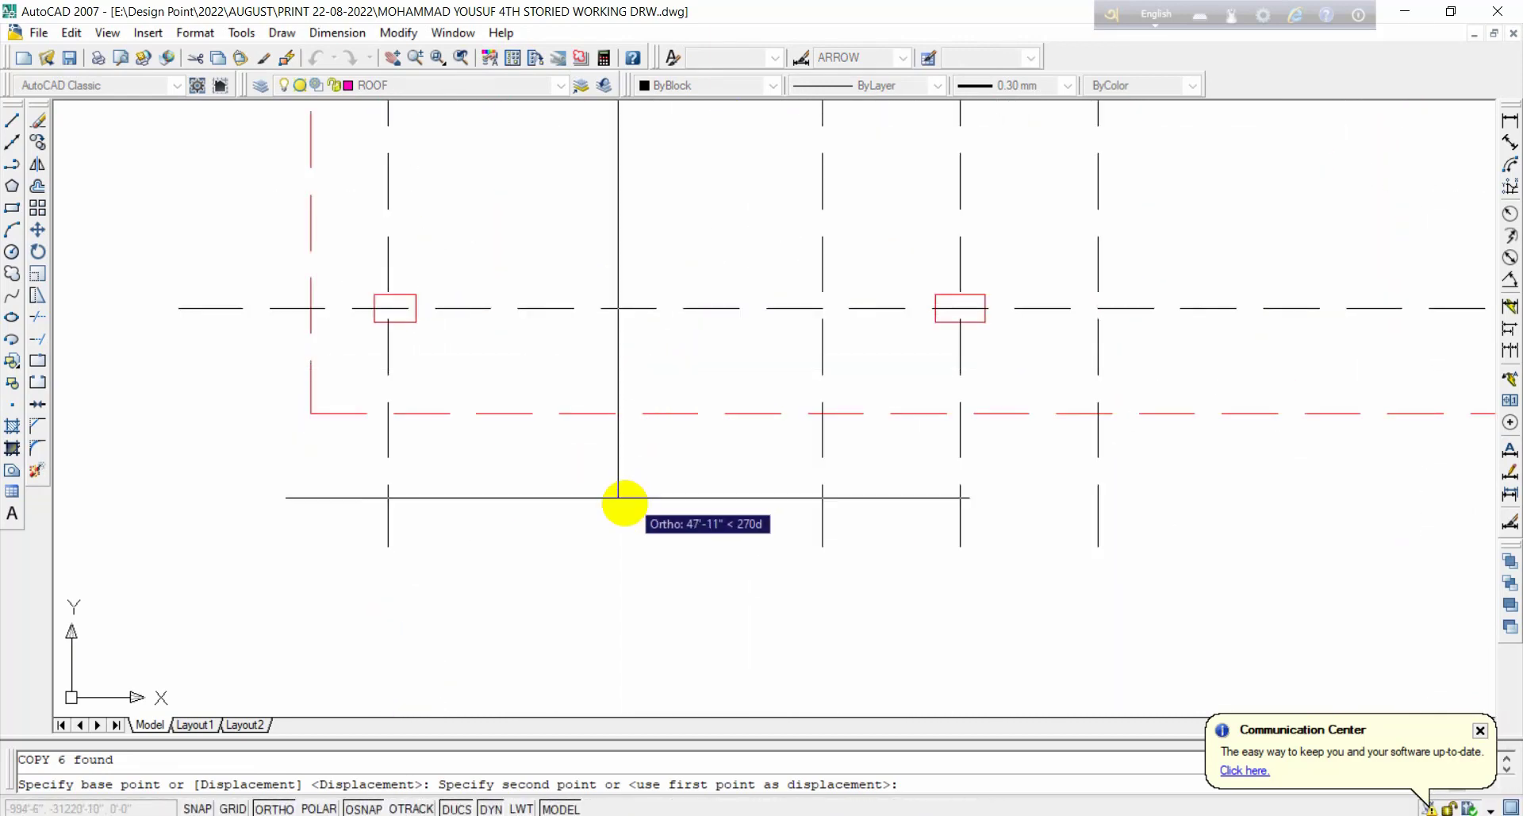
pyautogui.press('Escape')
# Step: Add a linear dimension from the boundary's lower-left corner to the first vertical grid line, placed below the plan
pyautogui.scroll(-4, 682, 504)
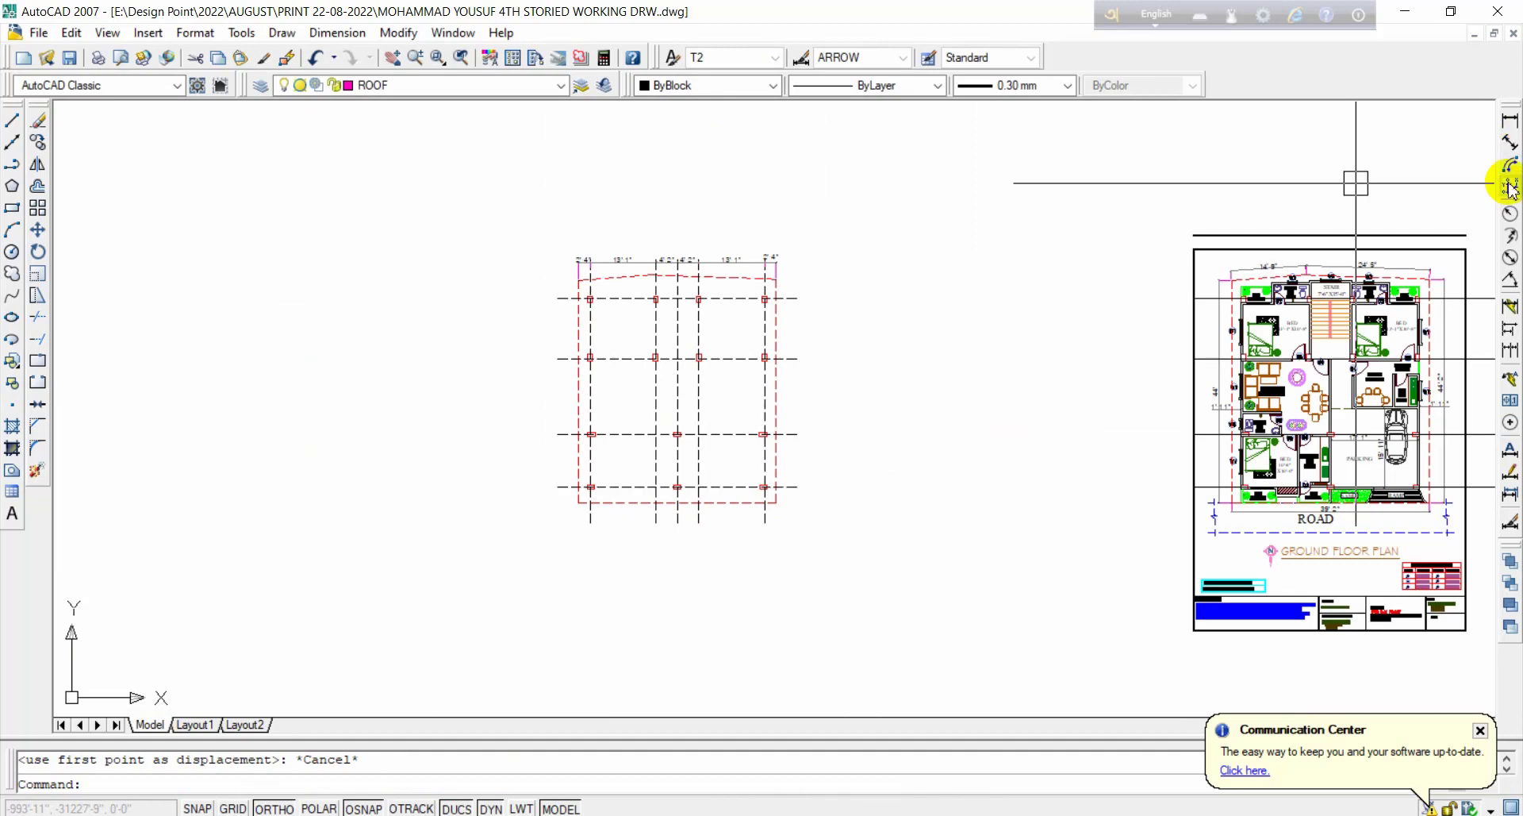
pyautogui.click(1509, 121)
pyautogui.scroll(5, 640, 559)
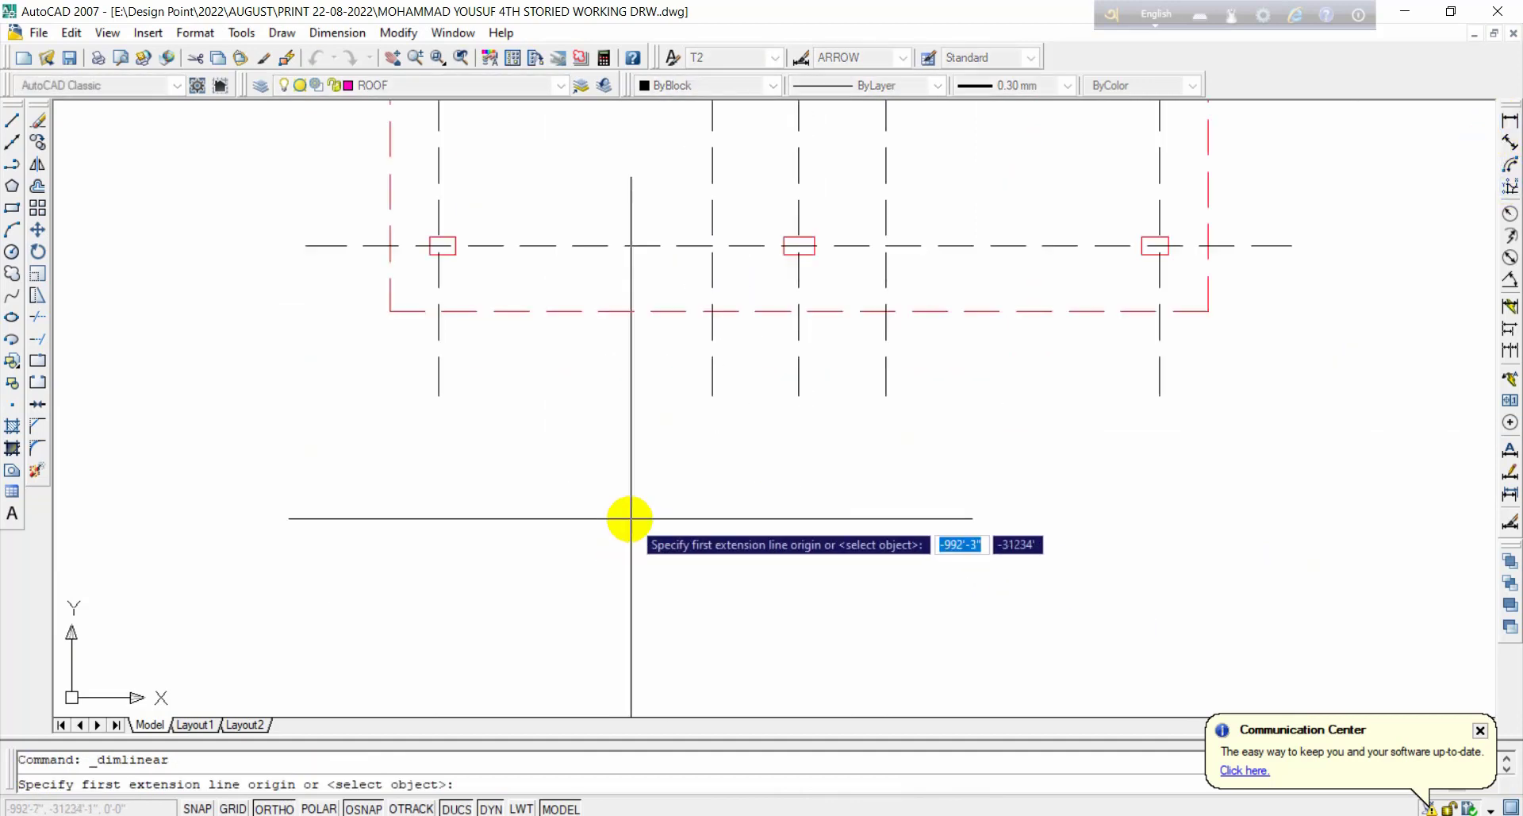
pyautogui.click(386, 311)
pyautogui.click(400, 384)
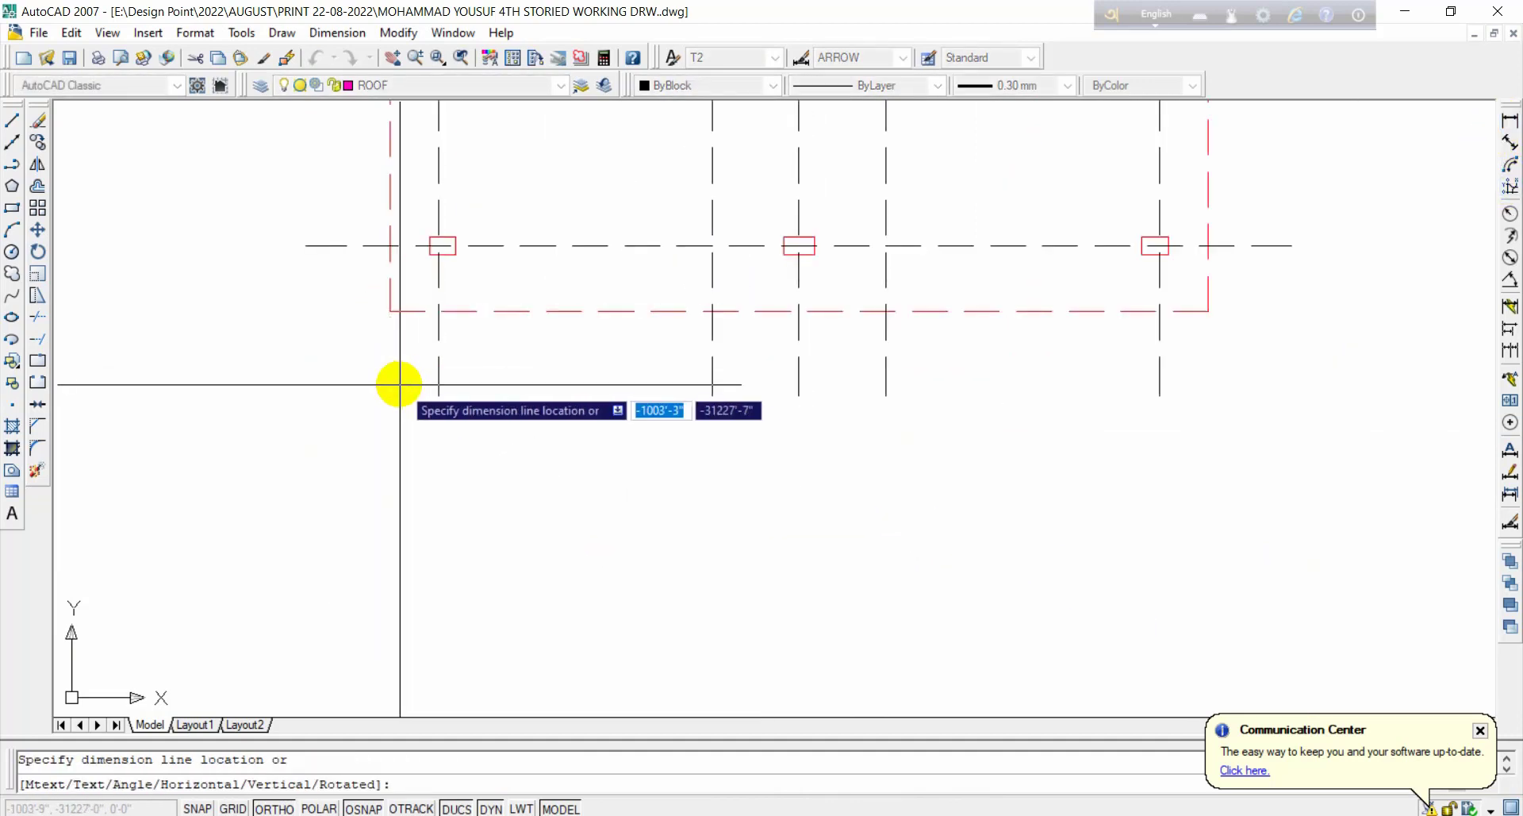
pyautogui.click(399, 384)
# Step: Move the text of the new lower dimension to the middle above its dimension line
pyautogui.click(467, 374)
pyautogui.scroll(3, 466, 373)
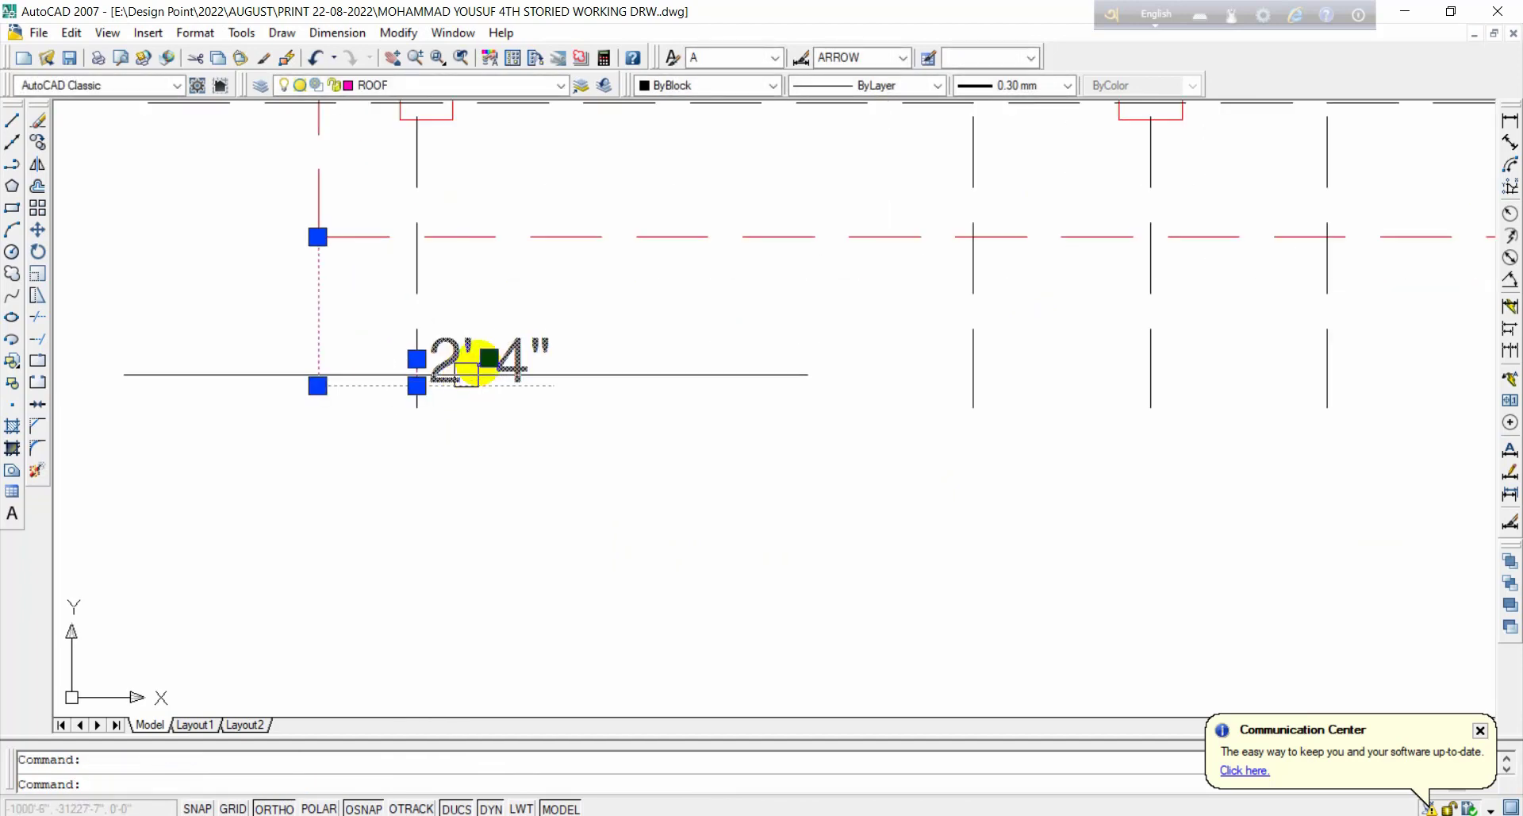
pyautogui.click(366, 344)
pyautogui.press('Escape')
# Step: Stretch the lower dimension's extension line origin at the first vertical grid line to the end of its dimension line
pyautogui.scroll(-3, 386, 377)
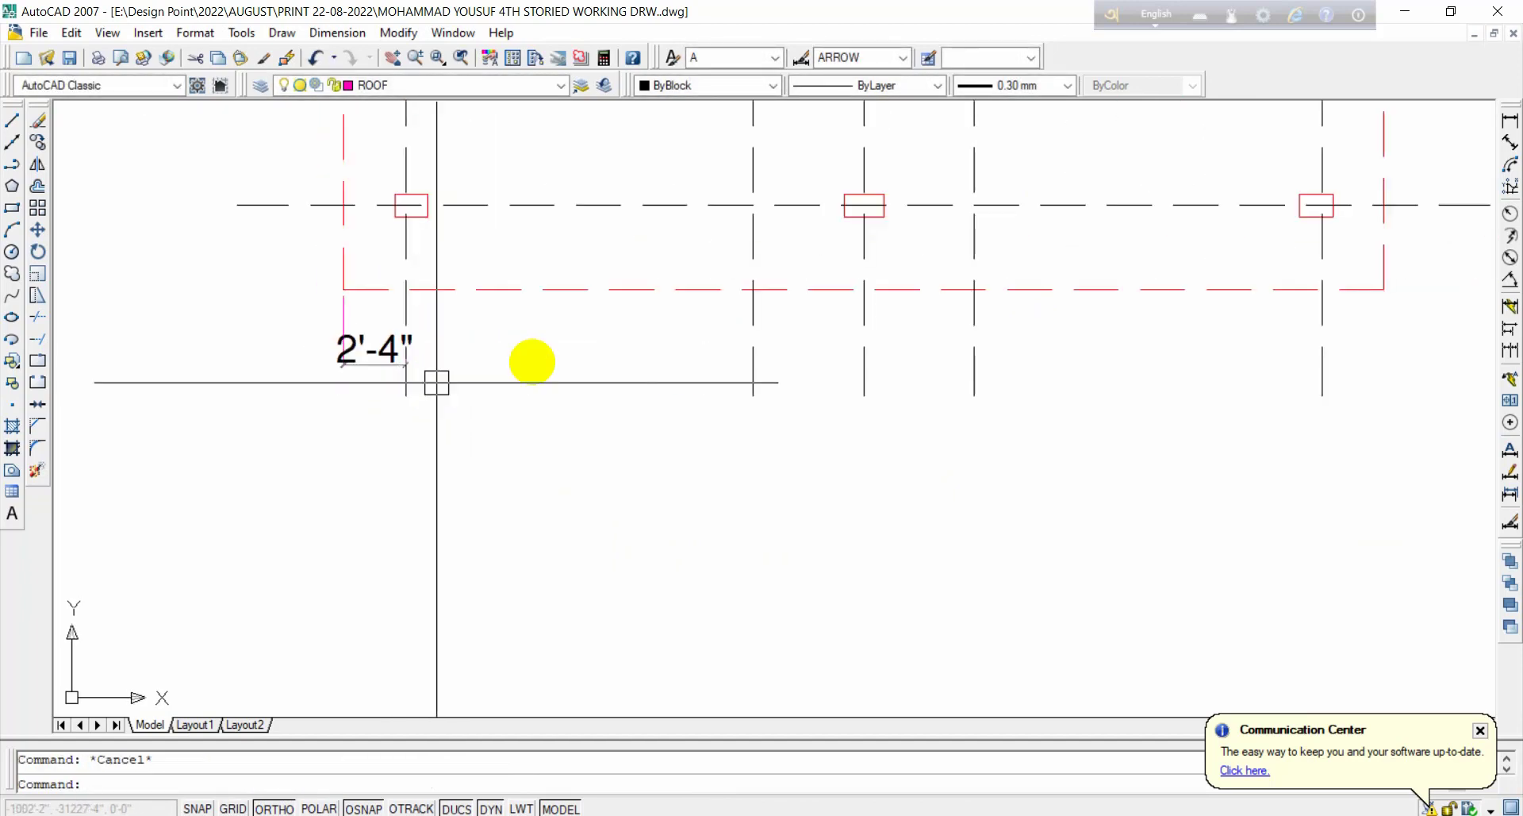
pyautogui.scroll(4, 341, 367)
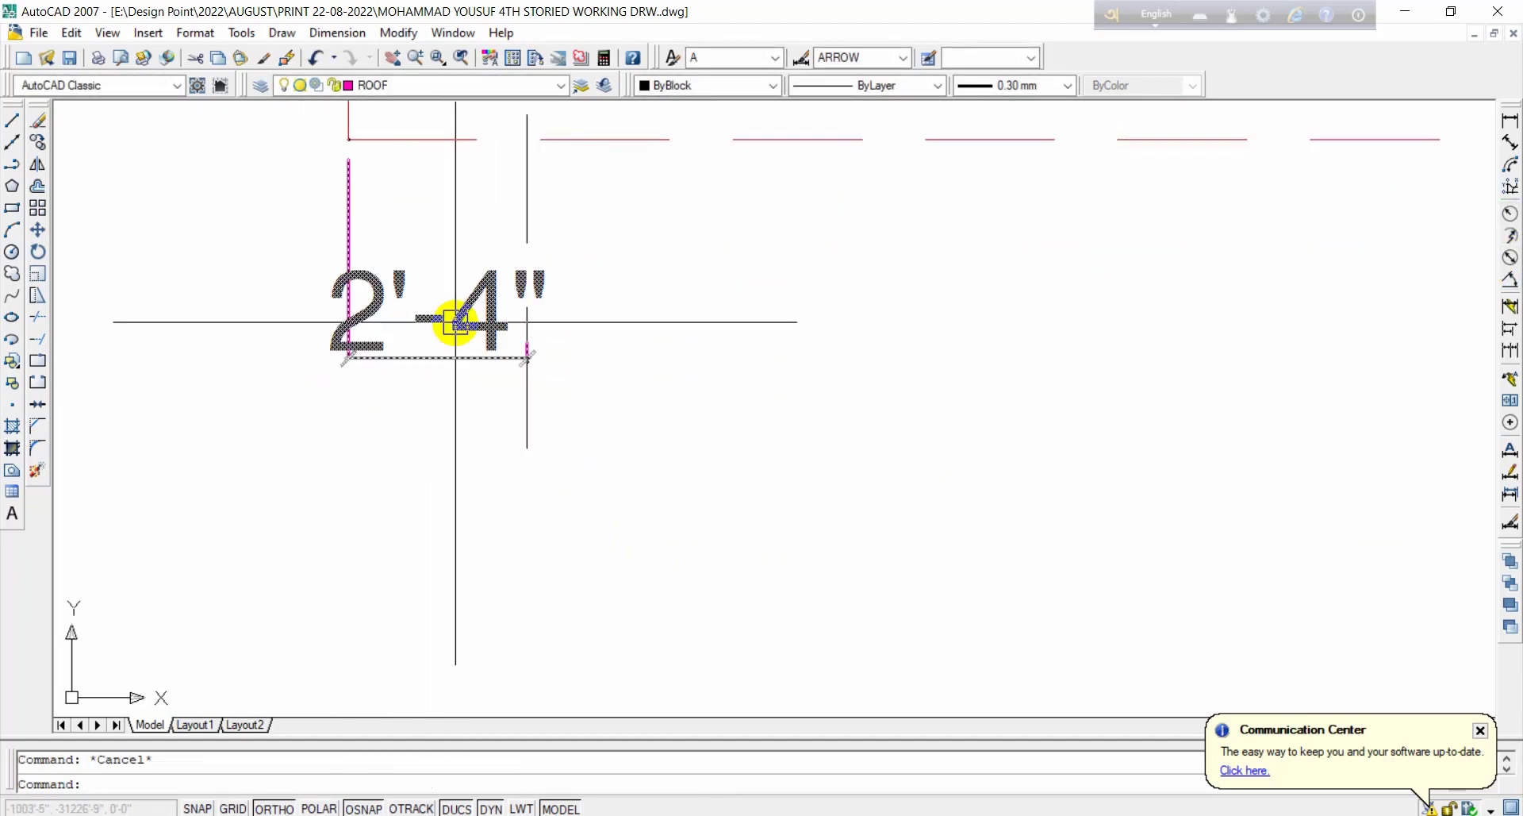
pyautogui.click(452, 325)
pyautogui.scroll(5, 508, 362)
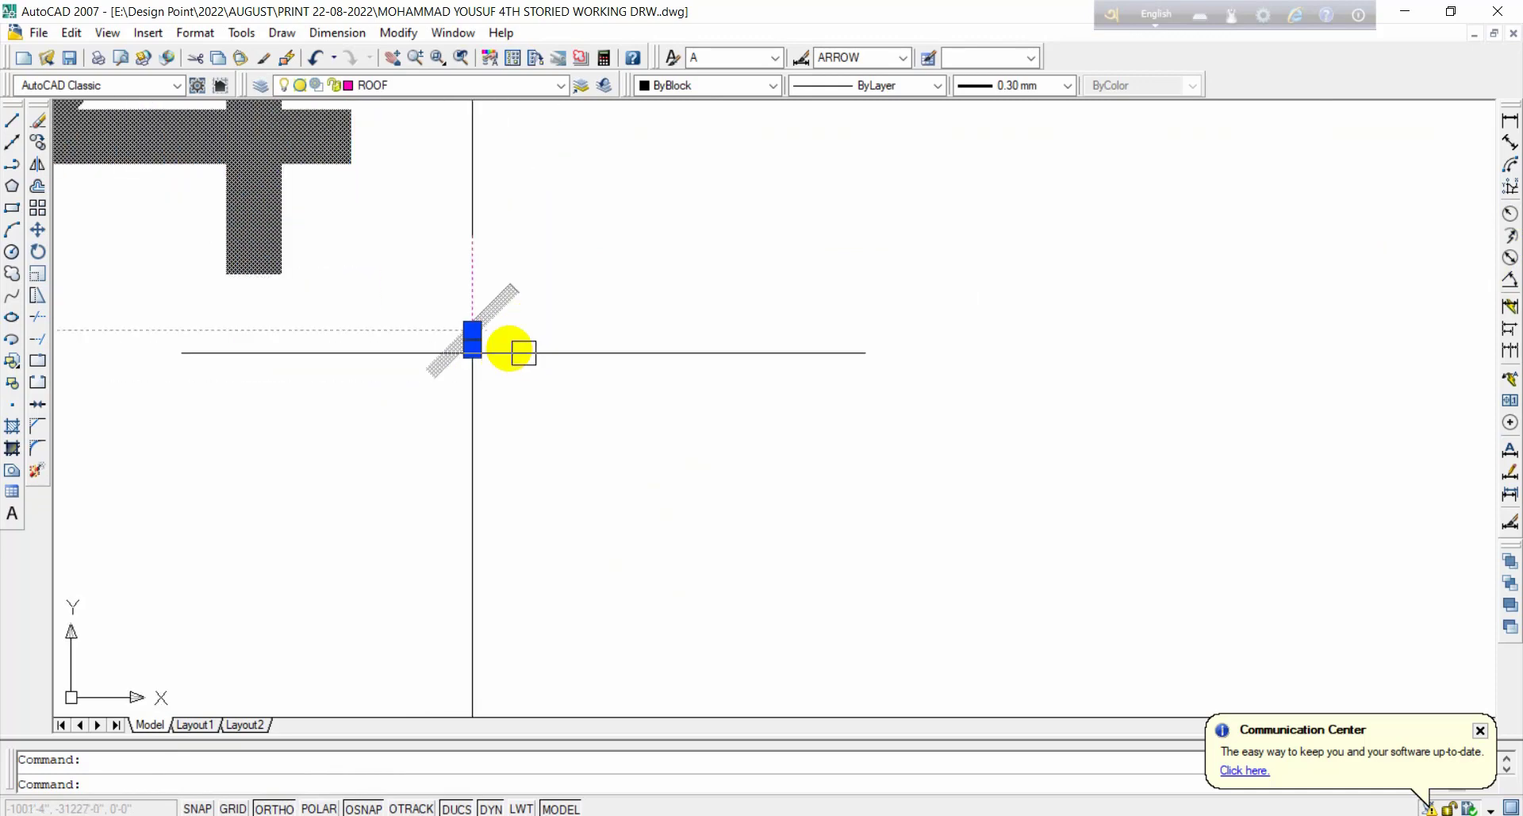
pyautogui.click(473, 347)
pyautogui.scroll(-4, 504, 369)
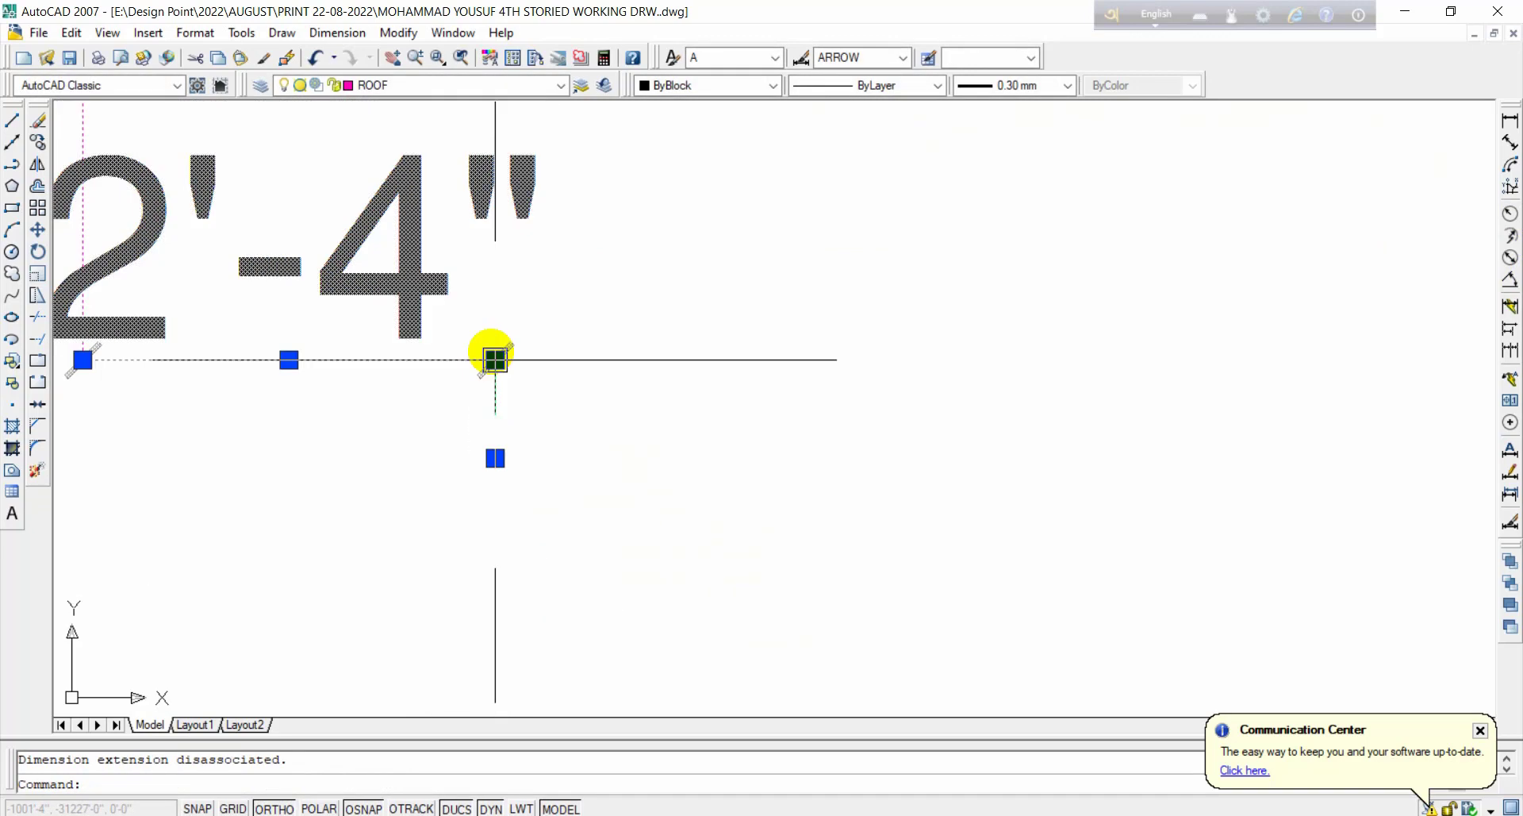
pyautogui.scroll(-3, 499, 441)
pyautogui.press('Escape')
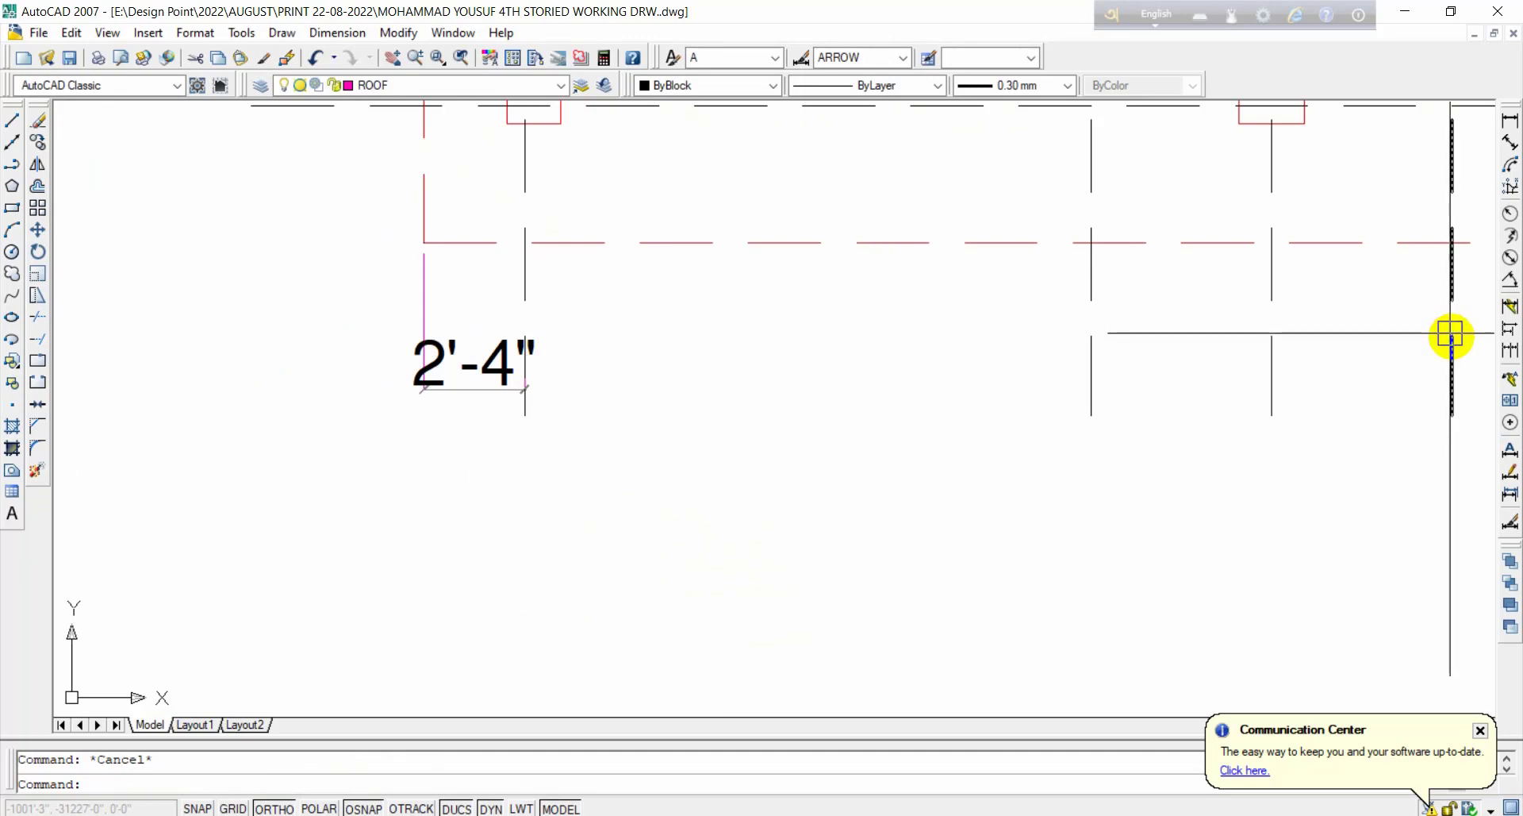
# Step: Continue the lower dimension chain through the remaining four vertical grid lines to the boundary's lower-right corner
pyautogui.click(1511, 353)
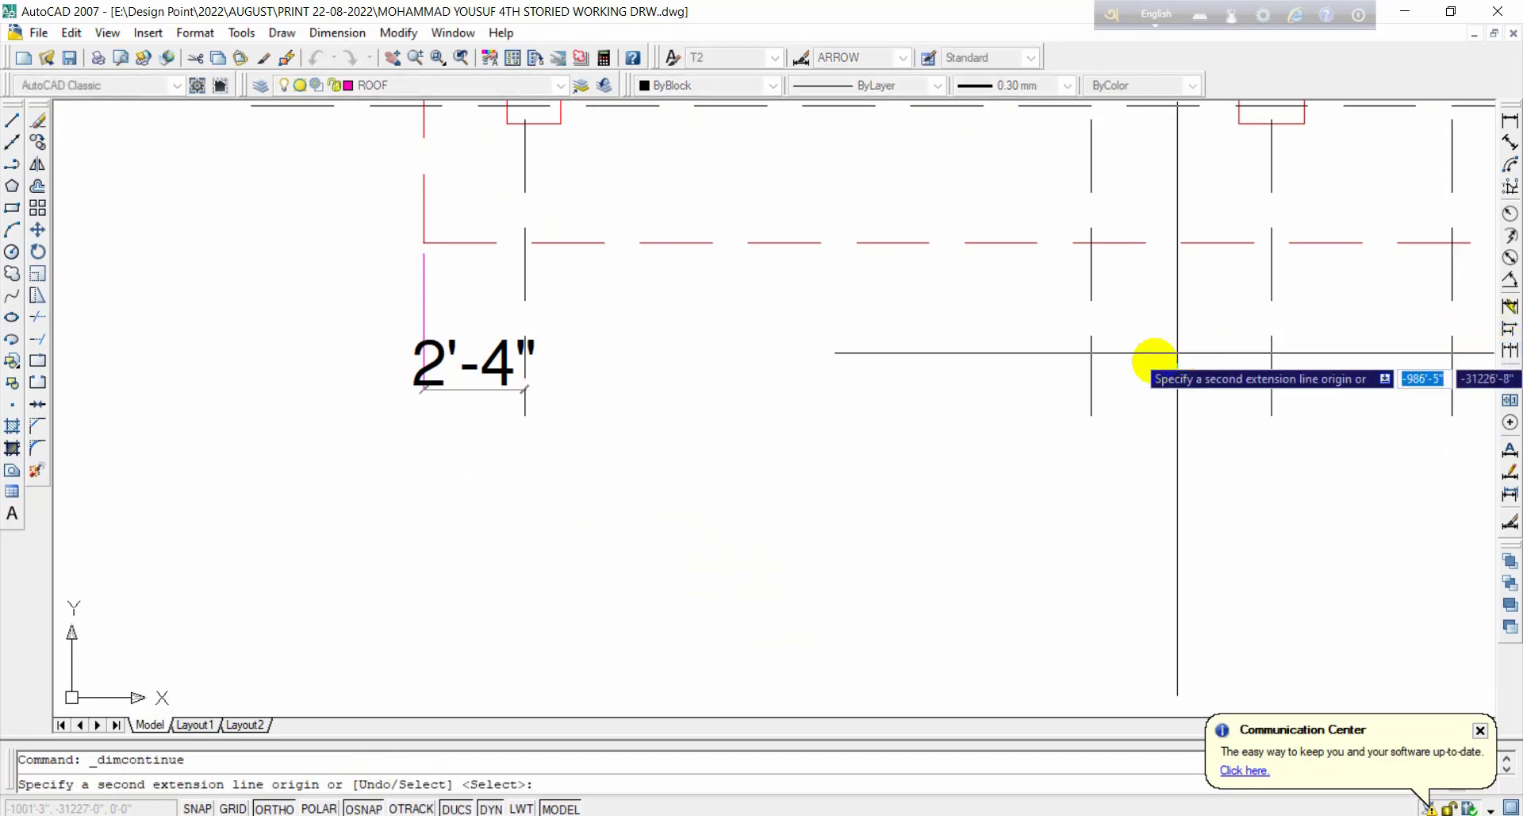
pyautogui.click(1091, 388)
pyautogui.click(1268, 386)
pyautogui.moveTo(970, 392)
pyautogui.mouseDown(button='middle')
pyautogui.moveTo(659, 397)
pyautogui.moveTo(257, 358)
pyautogui.mouseUp(button='middle')
pyautogui.click(738, 355)
pyautogui.click(1302, 357)
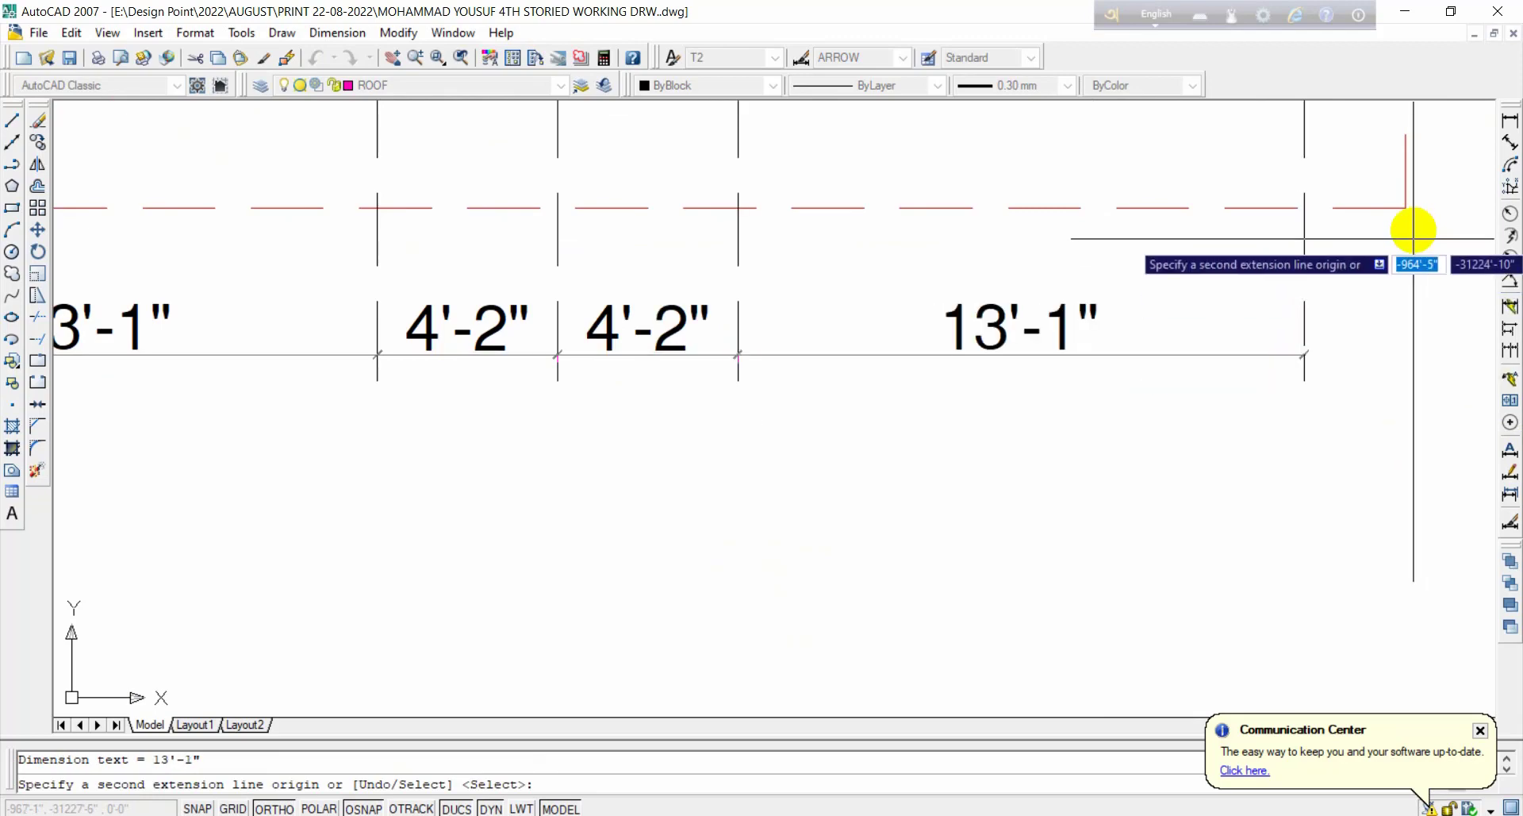
pyautogui.click(1403, 211)
pyautogui.press('Escape')
# Step: Move the last lower dimension's text to the middle above its dimension line and save the drawing
pyautogui.scroll(-1, 1341, 369)
pyautogui.scroll(1, 1341, 369)
pyautogui.click(1297, 367)
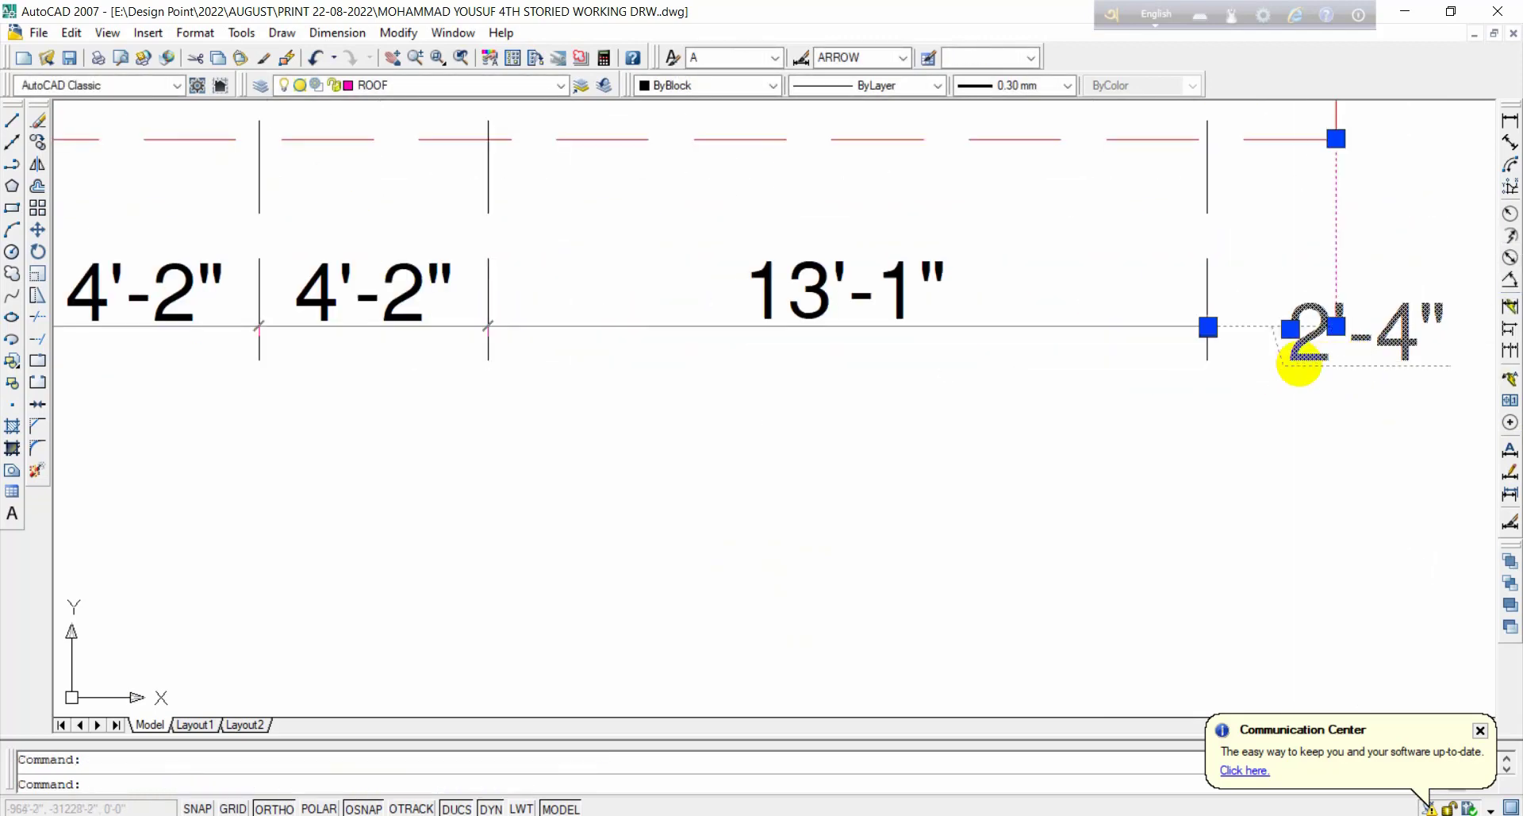
pyautogui.click(1291, 327)
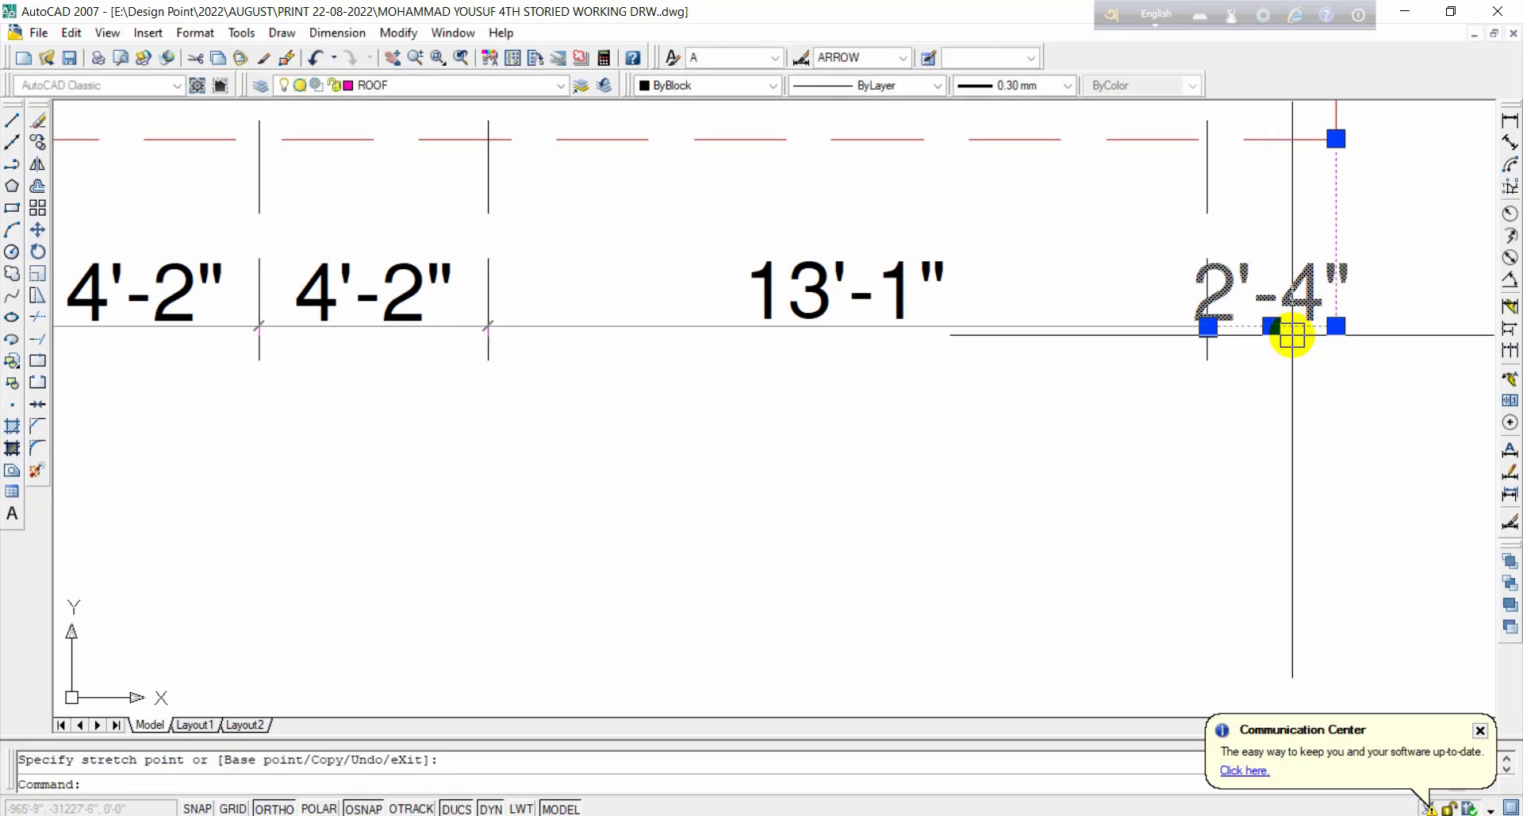
pyautogui.press('Escape')
pyautogui.scroll(-2, 1275, 315)
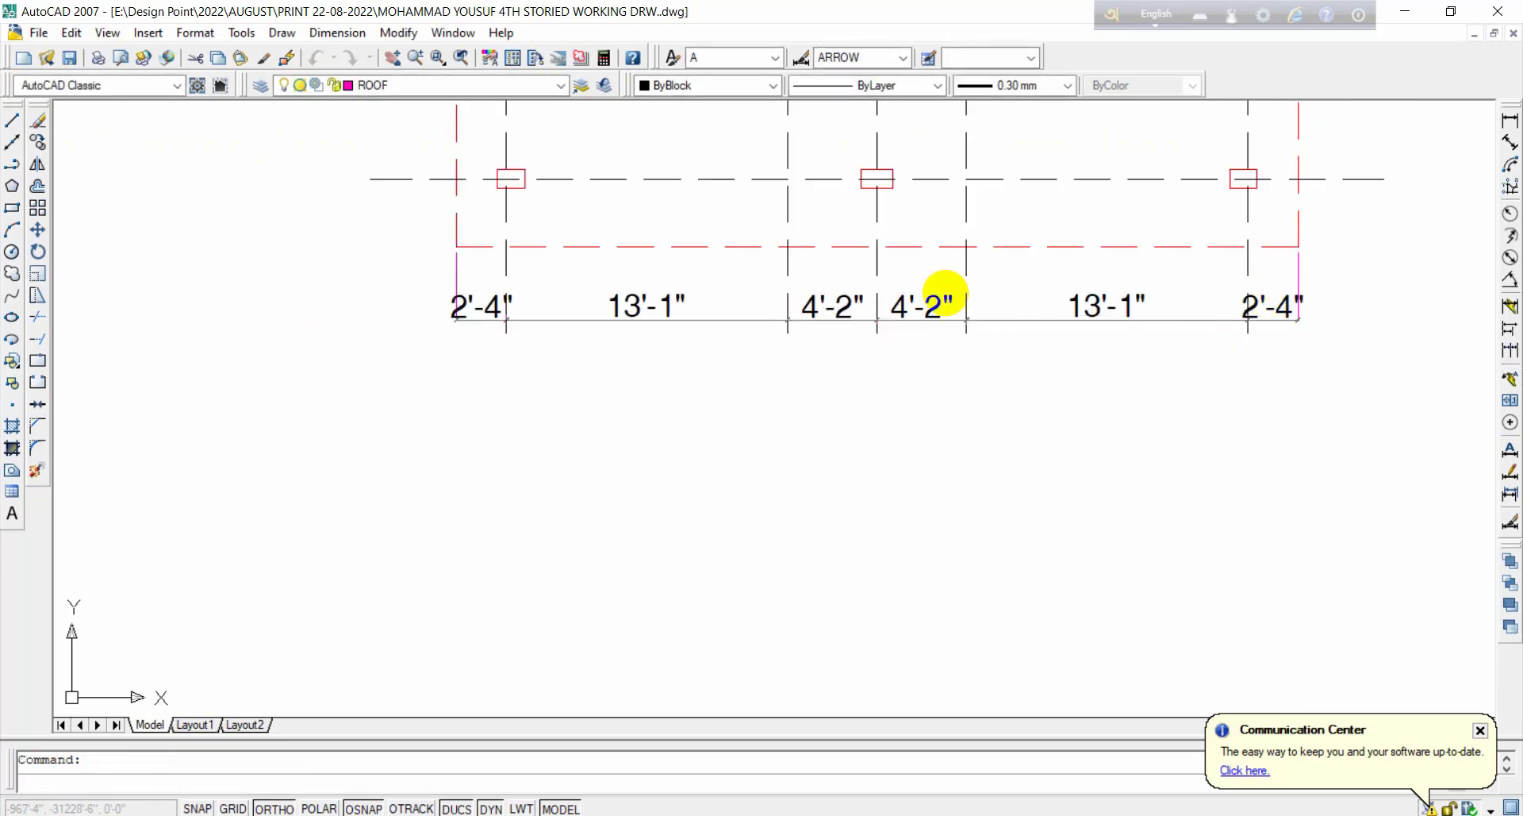
pyautogui.scroll(-2, 945, 294)
pyautogui.hotkey('ctrl', 's')
# Step: Add a vertical linear dimension from the boundary's upper-right corner to the uppermost horizontal grid line, placed right of the plan
pyautogui.click(1508, 121)
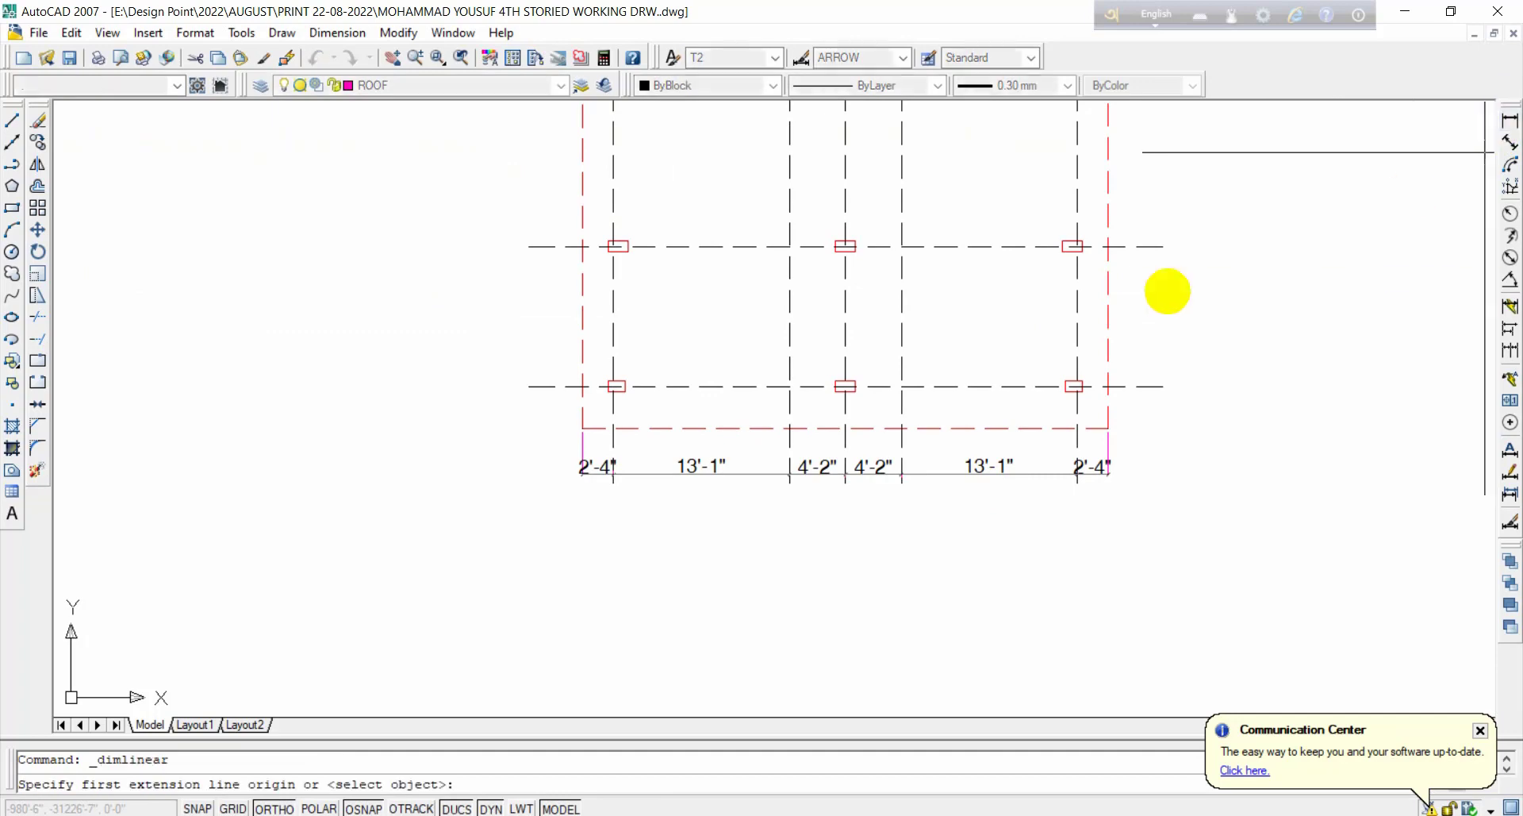
pyautogui.scroll(5, 1108, 551)
pyautogui.scroll(1, 1004, 230)
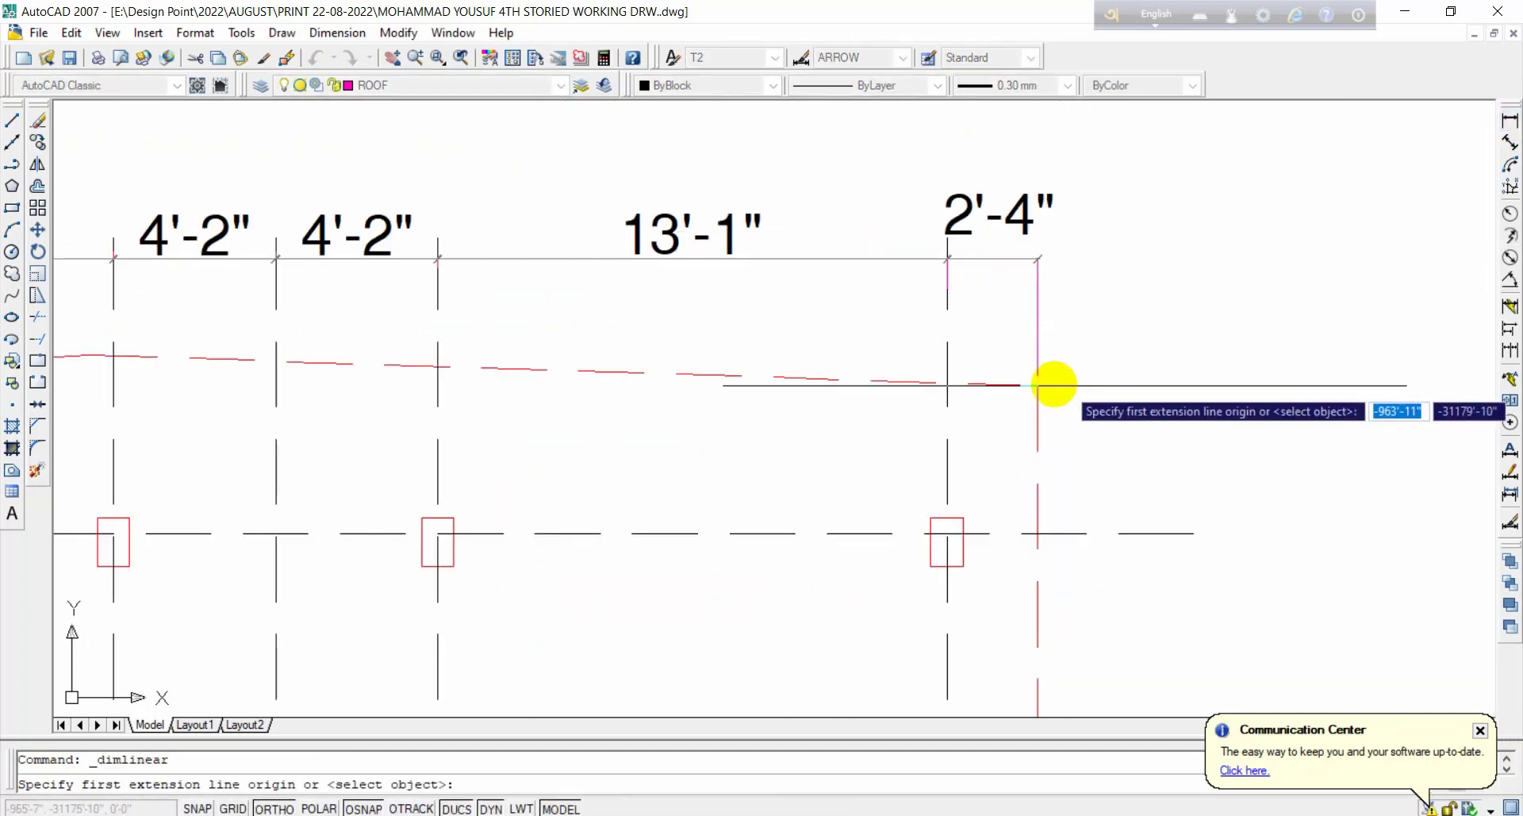
pyautogui.click(1039, 385)
pyautogui.press('Return')
pyautogui.scroll(3, 1056, 394)
pyautogui.press('Return')
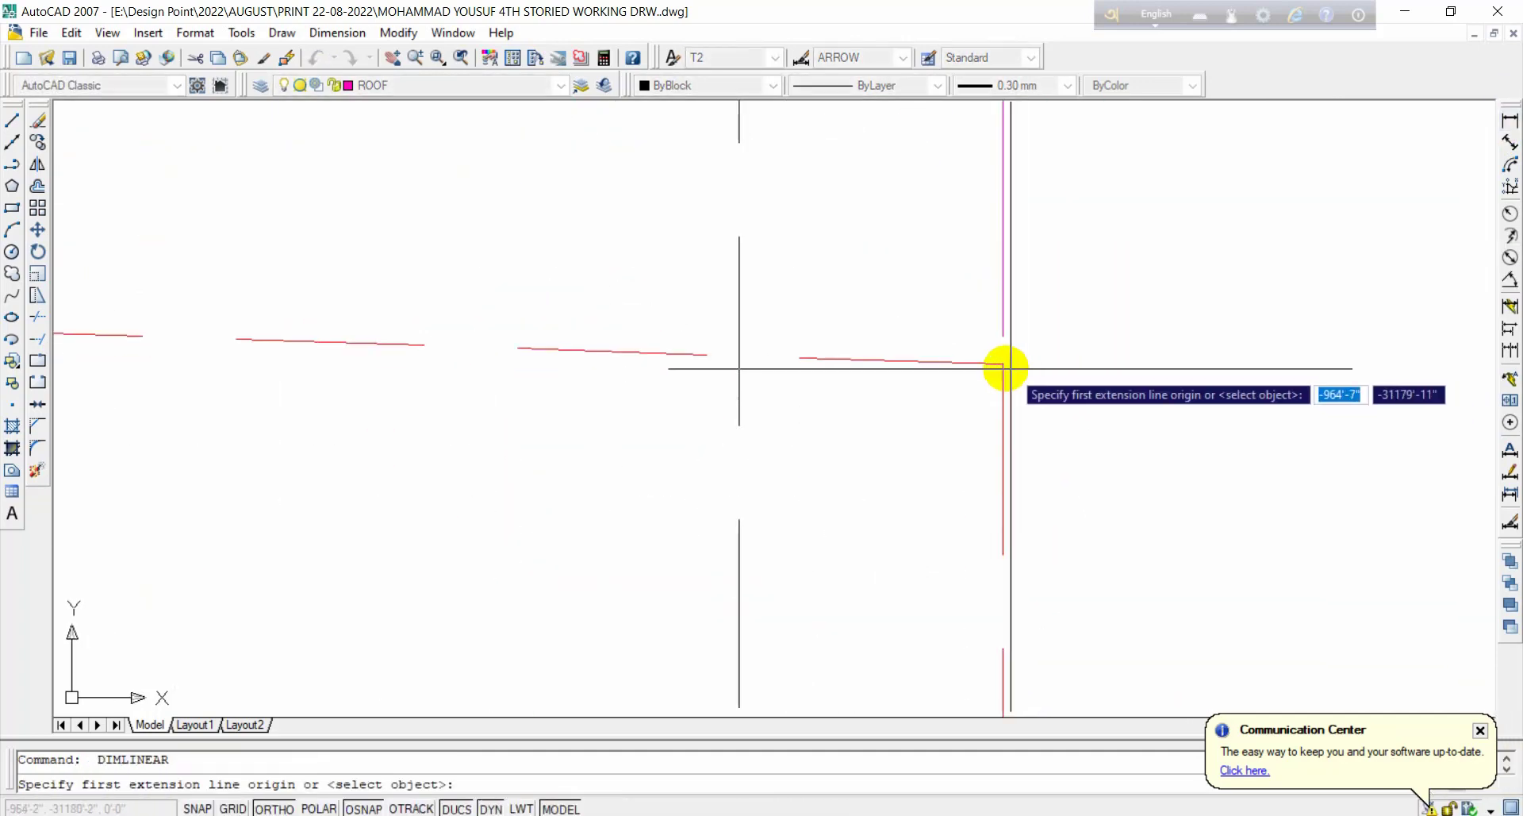
pyautogui.click(1002, 363)
pyautogui.scroll(-3, 1029, 352)
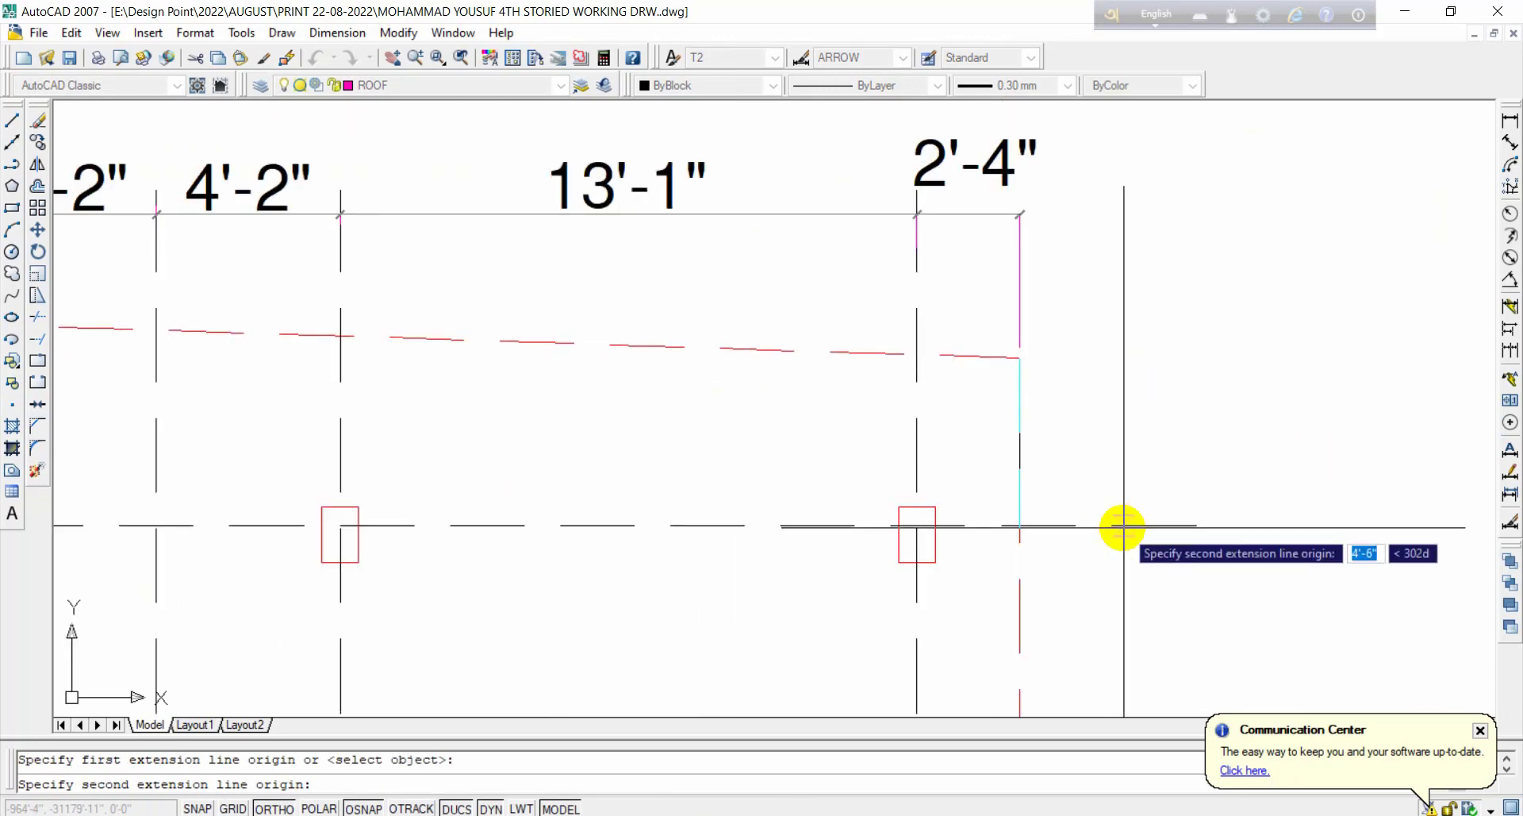
pyautogui.click(1134, 525)
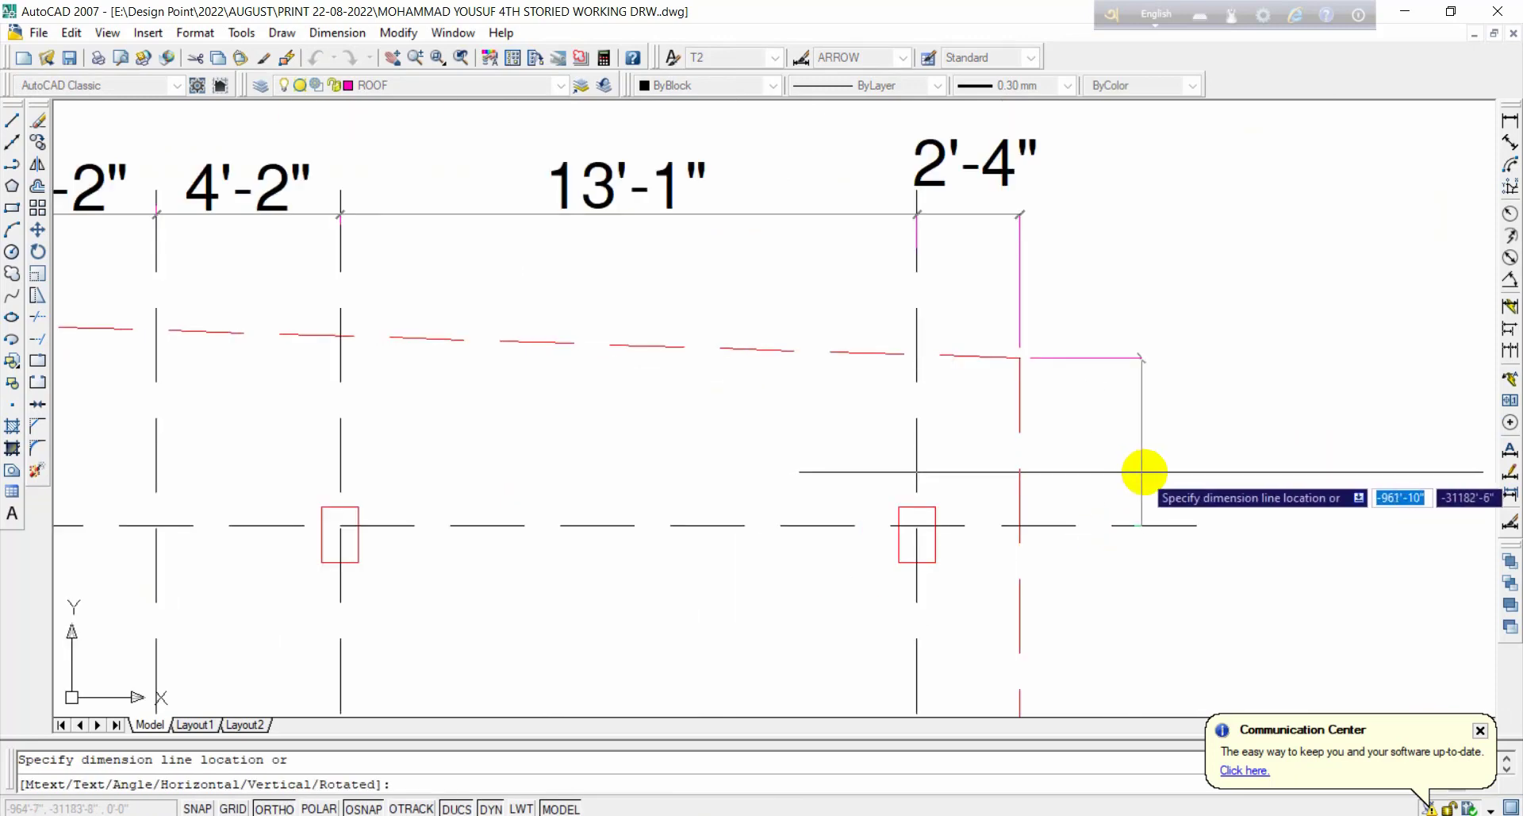
pyautogui.click(1155, 471)
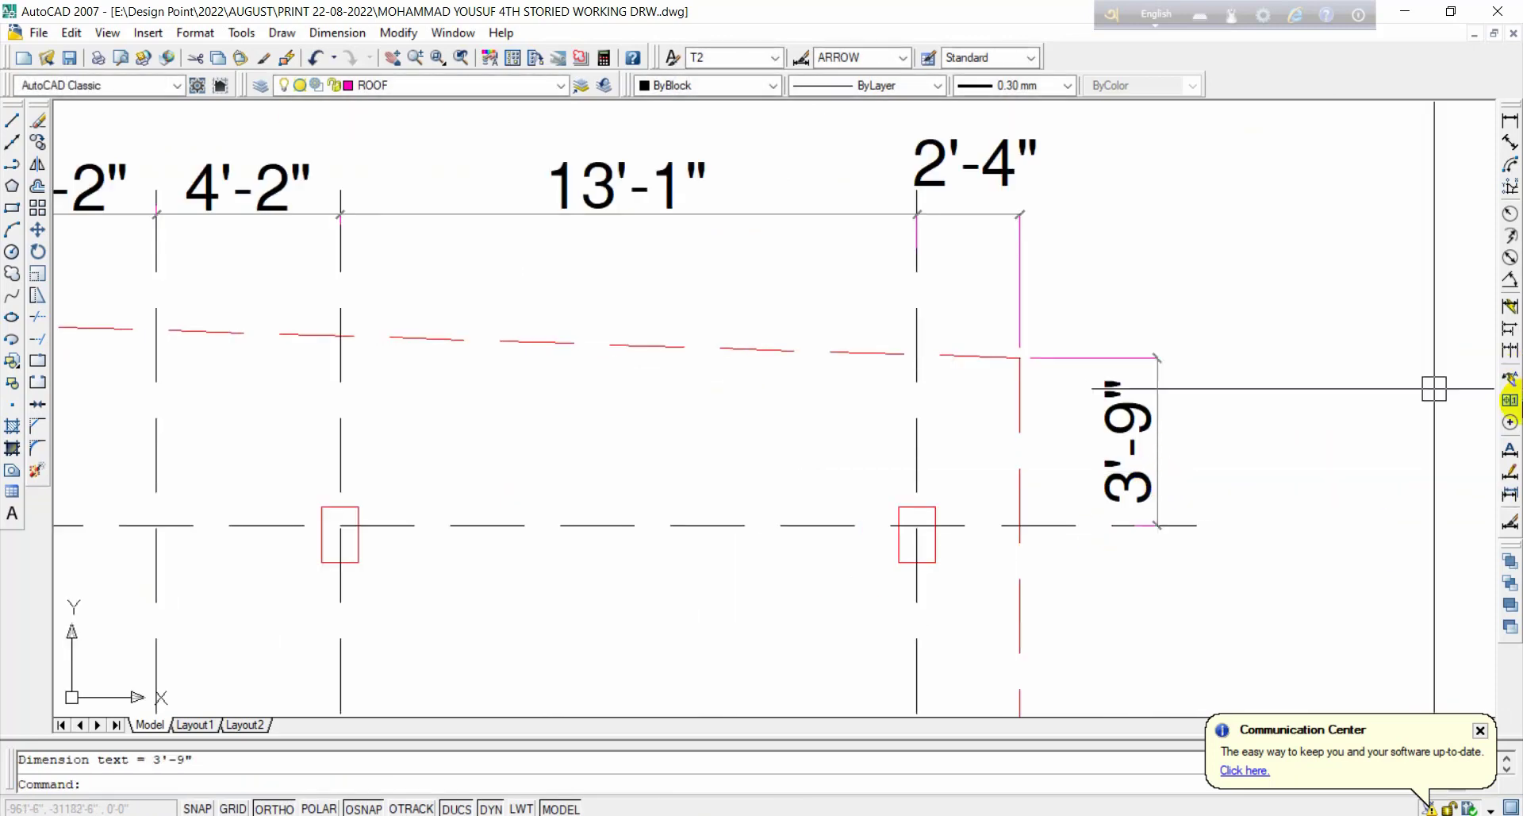
# Step: Continue the vertical dimension chain down through the remaining three horizontal grid lines to the boundary's lower-right corner
pyautogui.click(1510, 355)
pyautogui.moveTo(1146, 432); pyautogui.dragTo(1071, 75, button='middle')
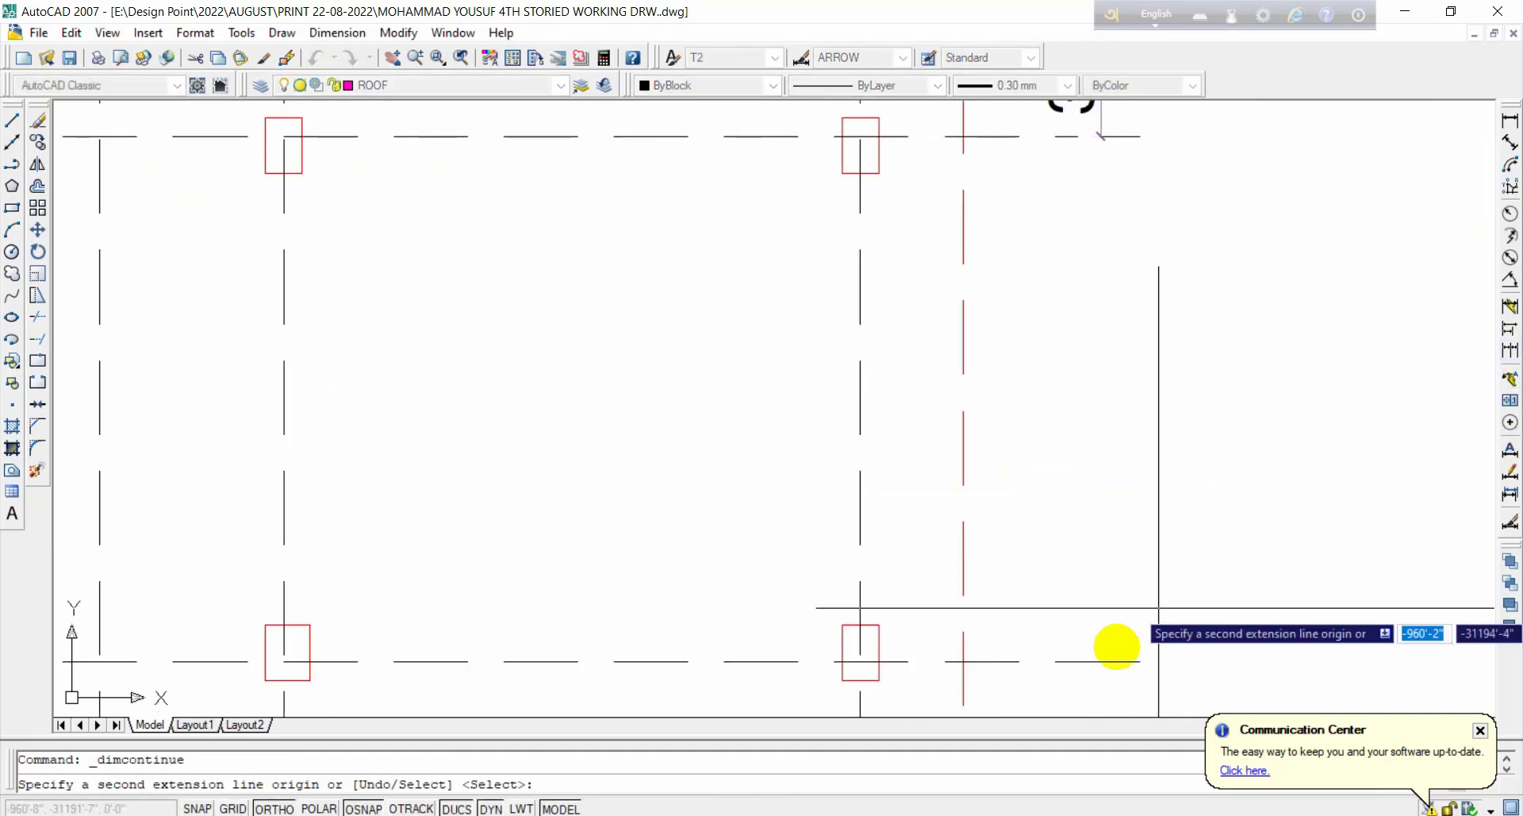
pyautogui.click(1097, 657)
pyautogui.moveTo(1129, 629); pyautogui.dragTo(1065, 125, button='middle')
pyautogui.scroll(-2, 1162, 295)
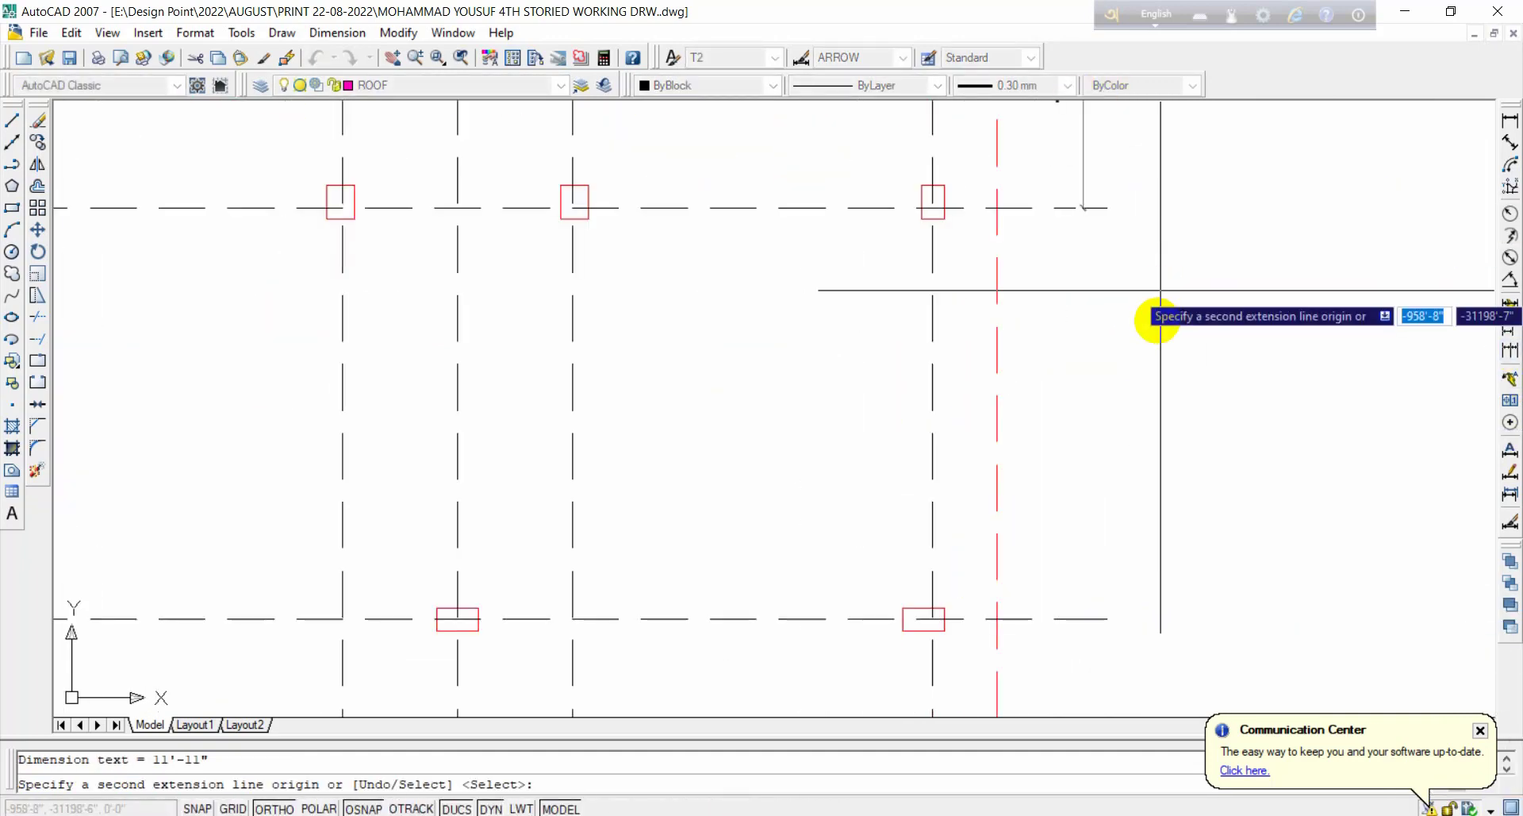
pyautogui.click(1084, 624)
pyautogui.moveTo(1088, 626); pyautogui.dragTo(1088, 299, button='middle')
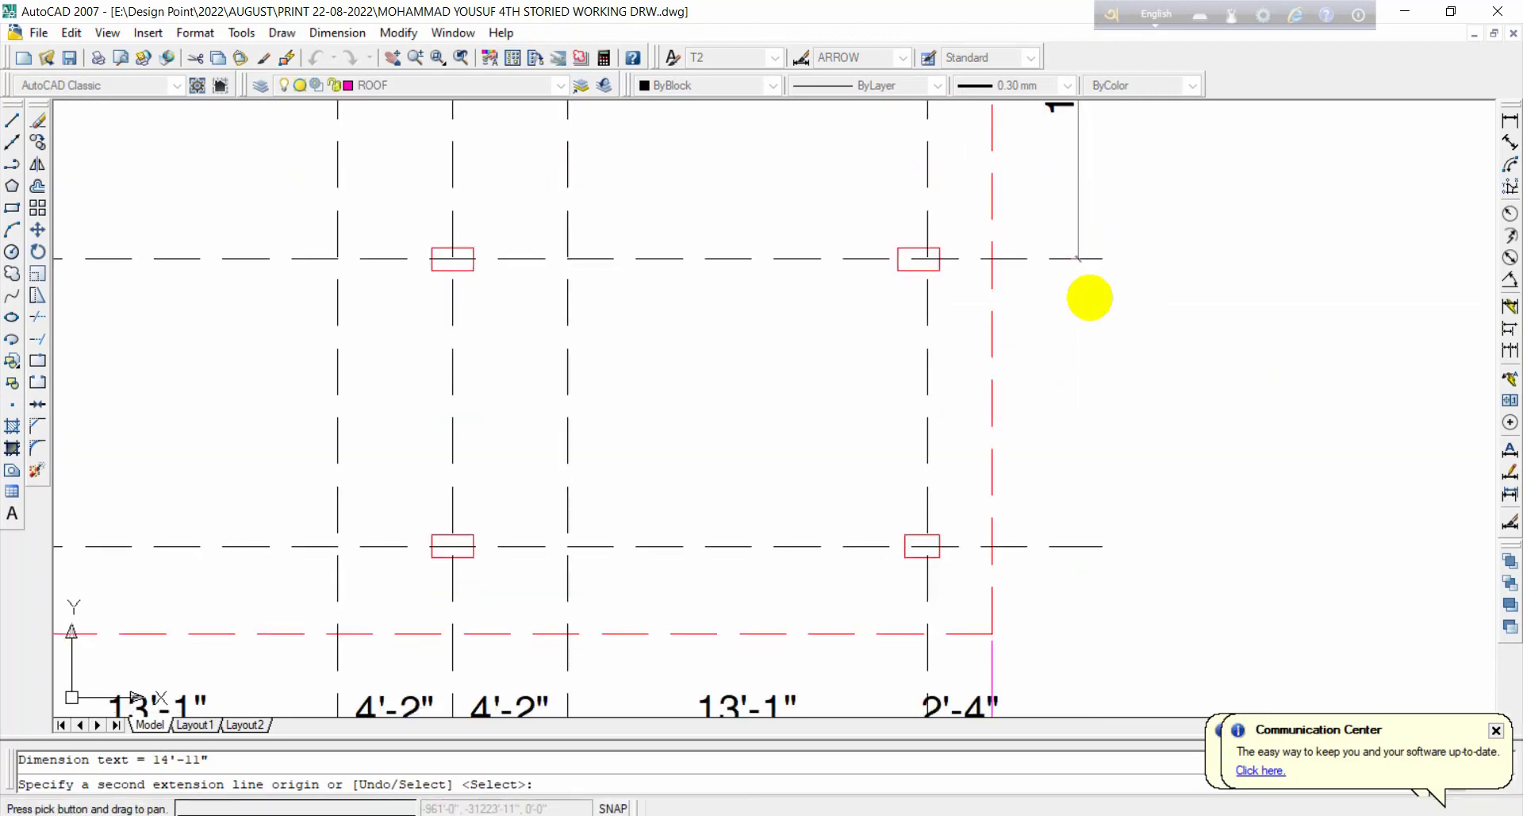
pyautogui.click(1069, 546)
pyautogui.scroll(2, 993, 619)
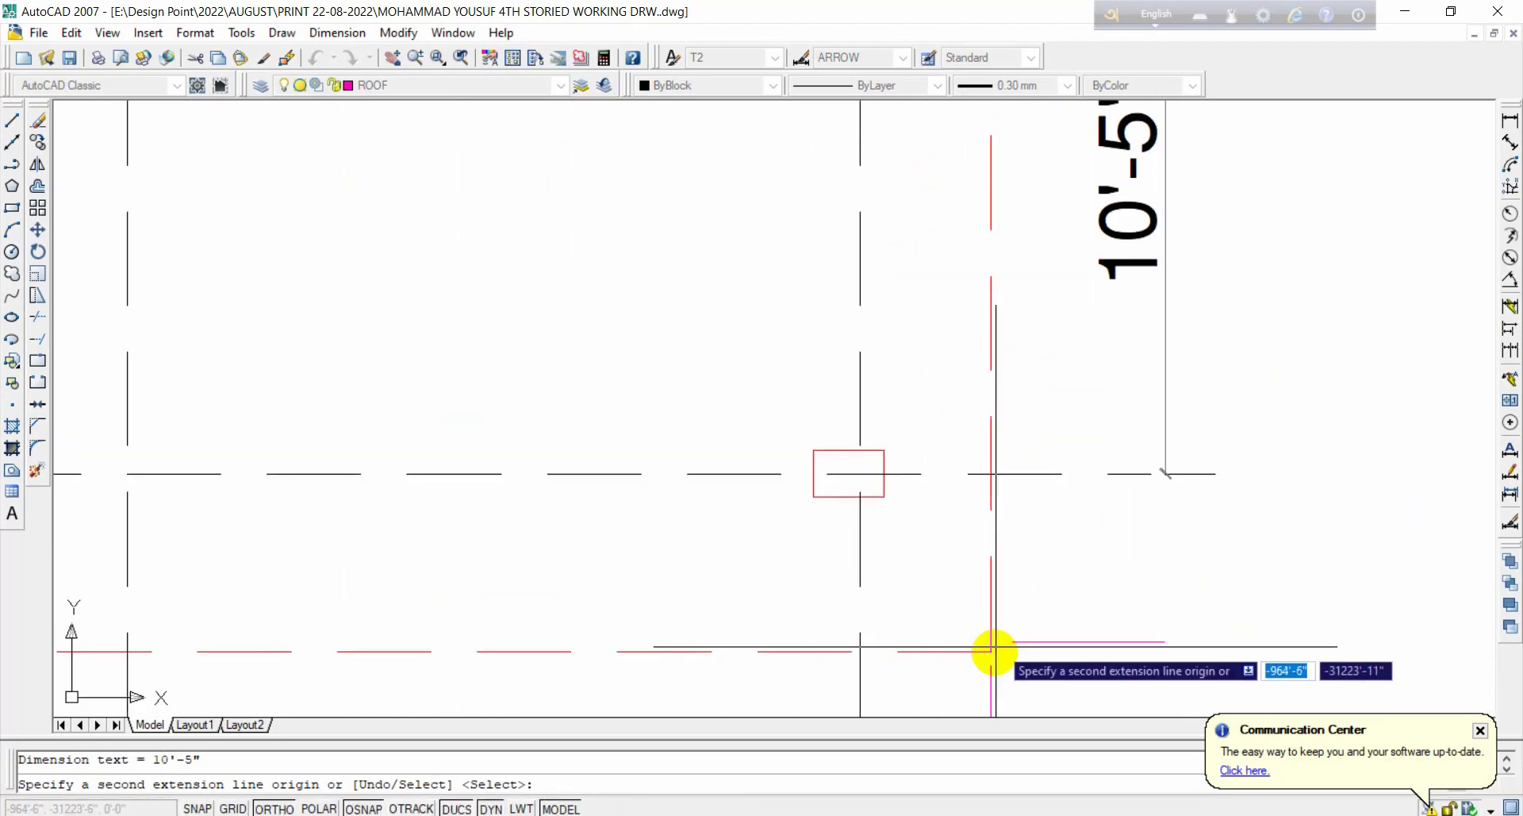
pyautogui.click(991, 651)
pyautogui.press('Return')
# Step: Add a vertical linear dimension from the boundary's lower-left corner to the lowest horizontal grid line, placed left of the plan
pyautogui.scroll(-4, 1166, 445)
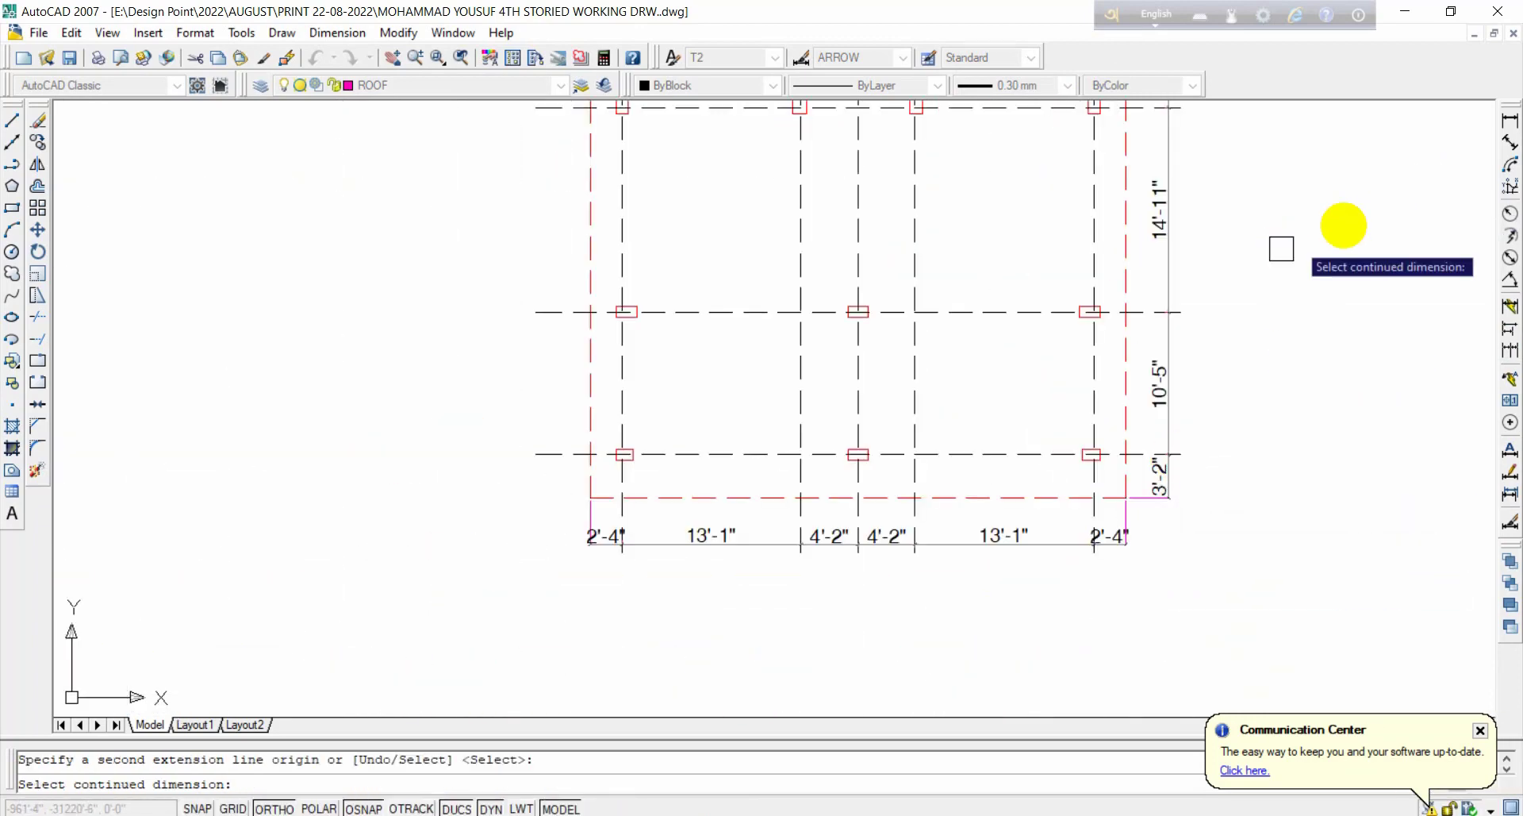
pyautogui.click(1510, 121)
pyautogui.scroll(5, 598, 508)
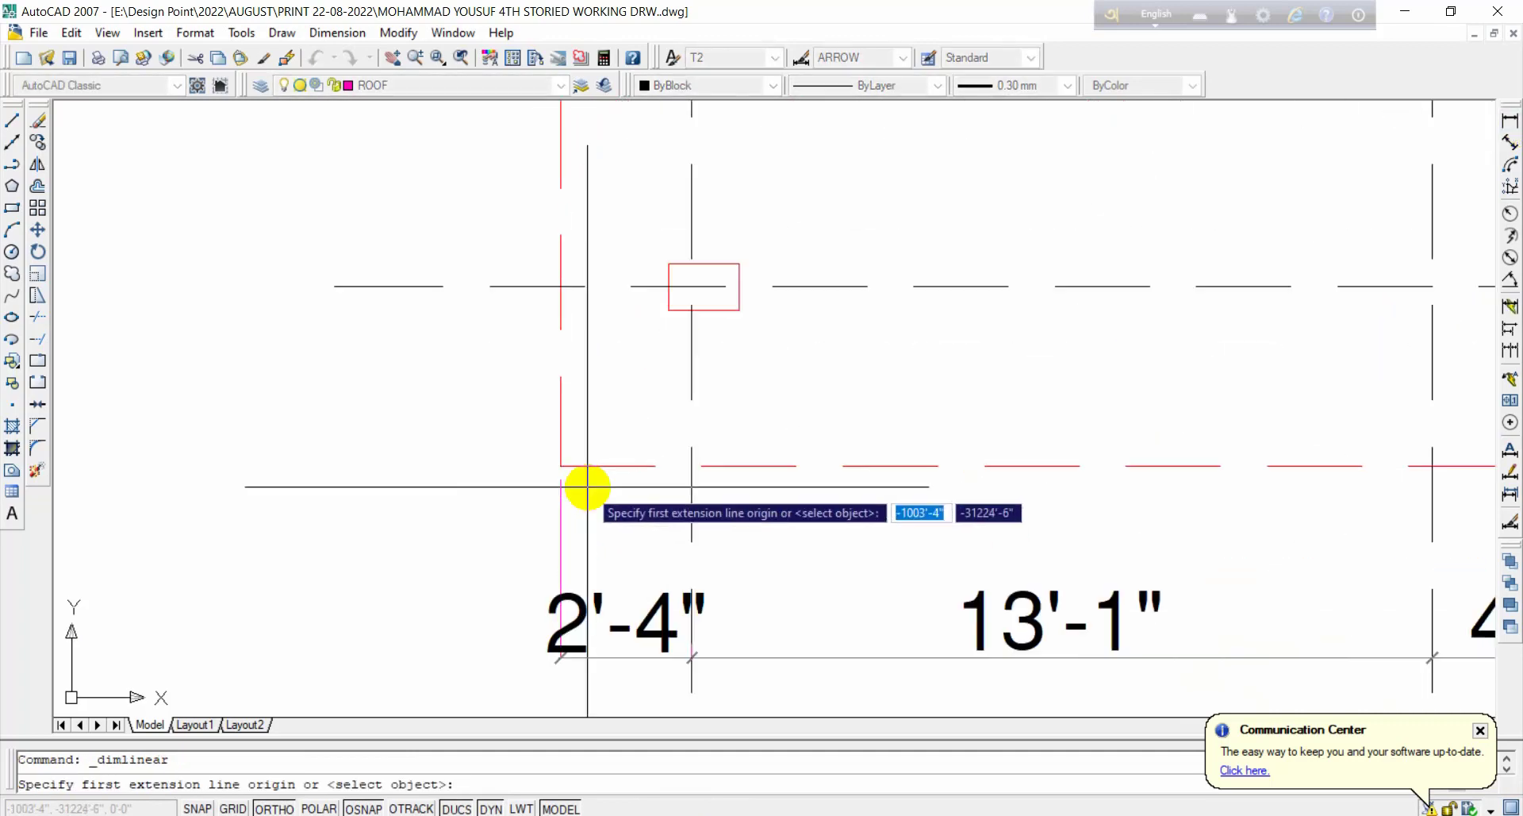
pyautogui.click(561, 464)
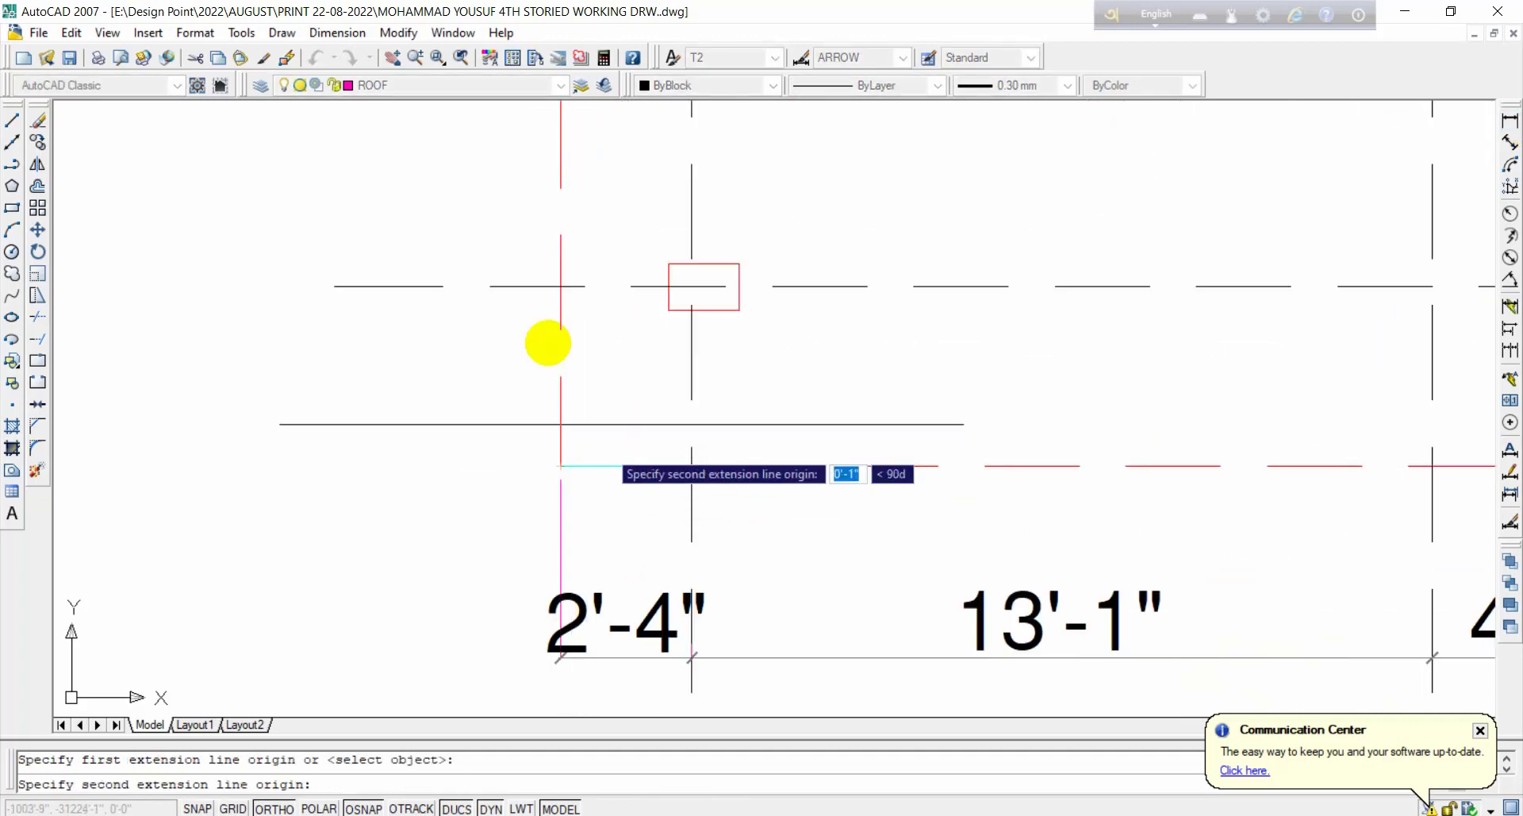
pyautogui.click(557, 285)
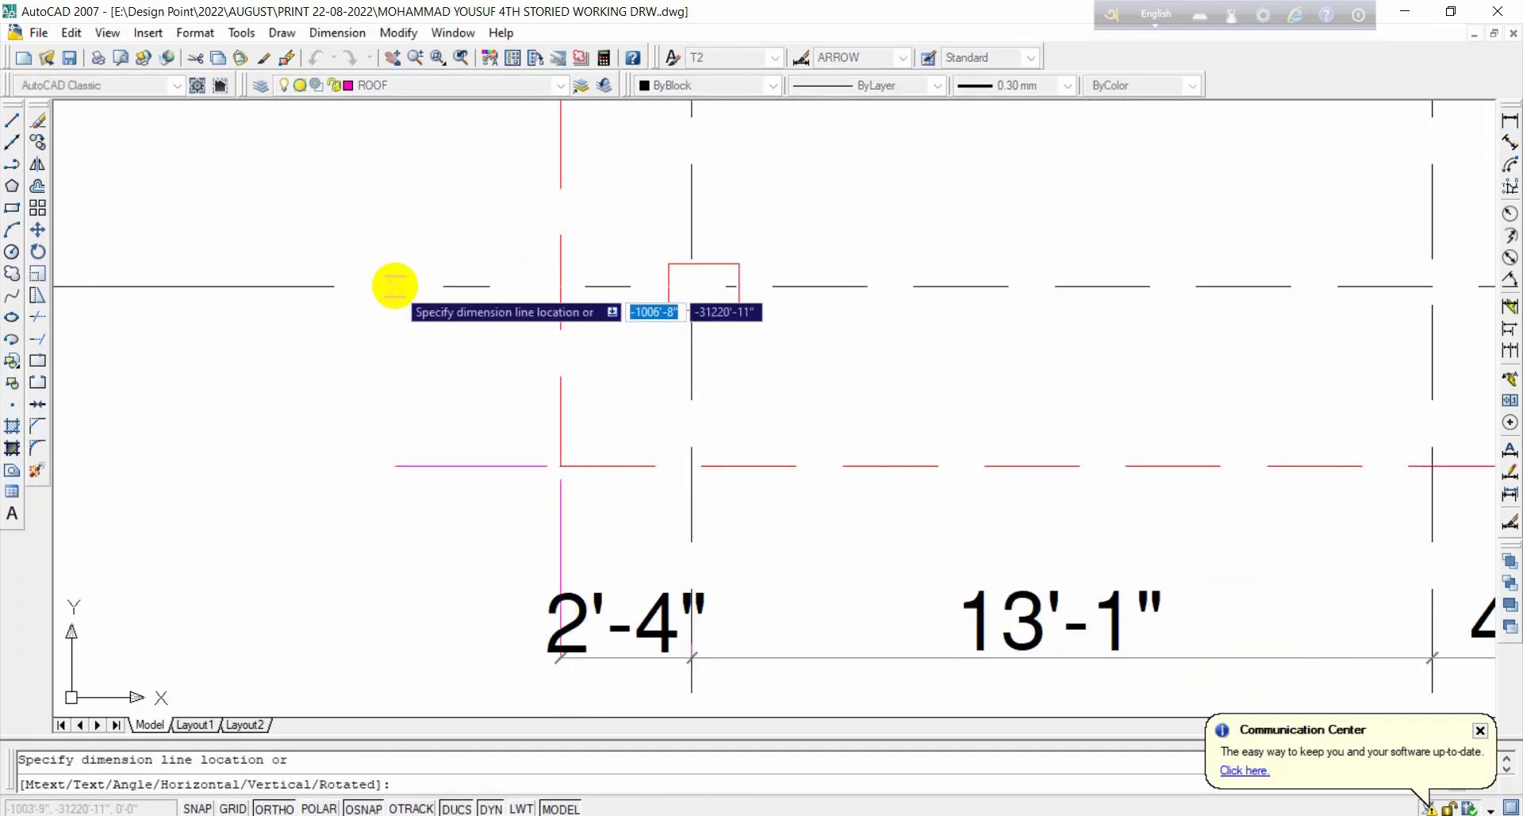
pyautogui.click(395, 286)
# Step: Continue the vertical dimension chain up through the remaining three horizontal grid lines to the boundary's upper-left corner and save the drawing
pyautogui.click(1510, 350)
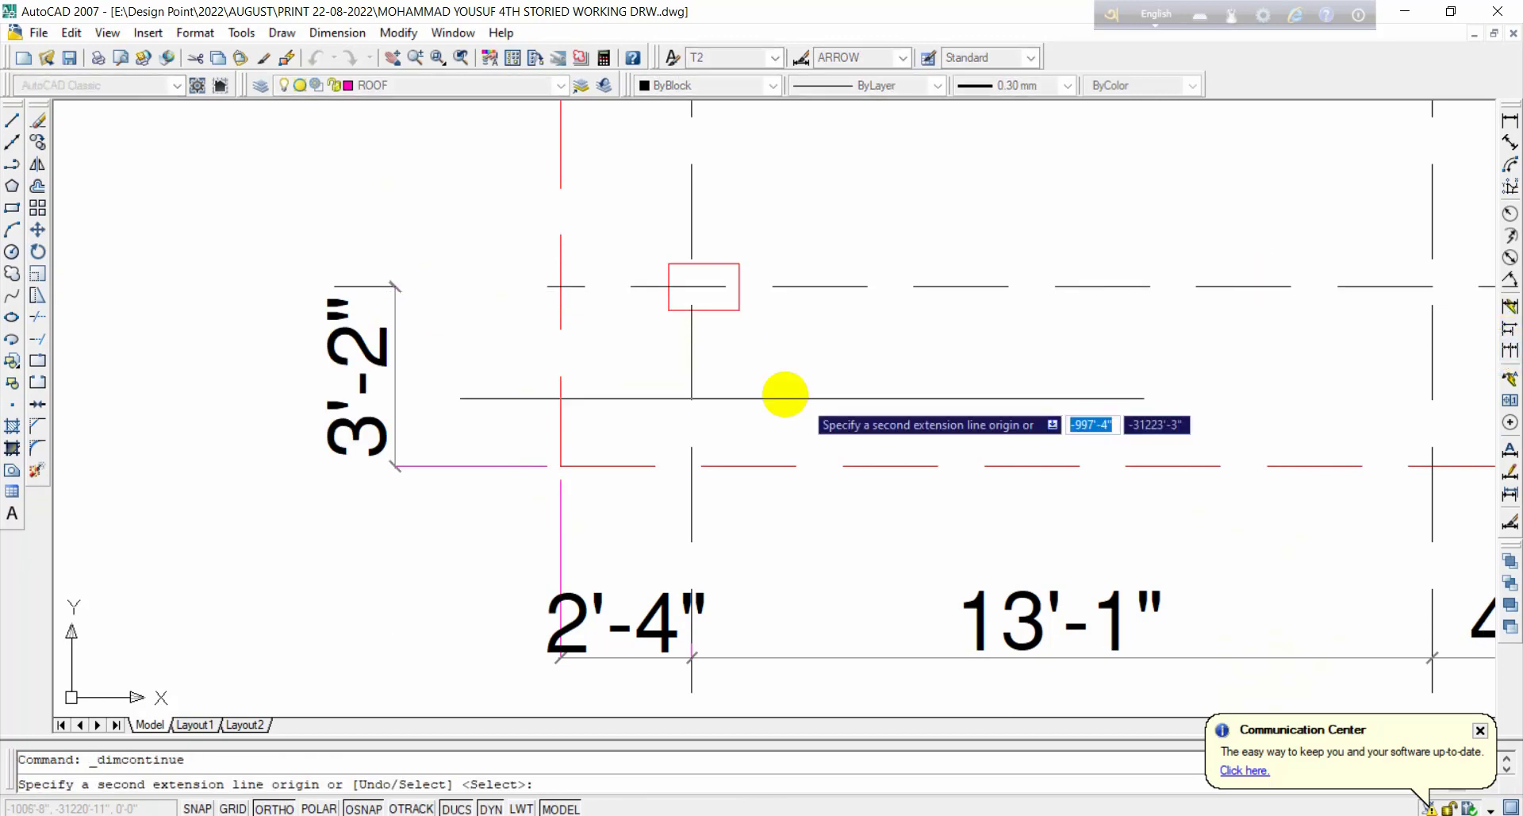
pyautogui.scroll(-3, 785, 398)
pyautogui.click(663, 322)
pyautogui.moveTo(663, 321)
pyautogui.mouseDown(button='middle')
pyautogui.moveTo(704, 452)
pyautogui.moveTo(724, 273)
pyautogui.moveTo(712, 245)
pyautogui.mouseUp(button='middle')
pyautogui.moveTo(748, 405); pyautogui.dragTo(748, 433, button='middle')
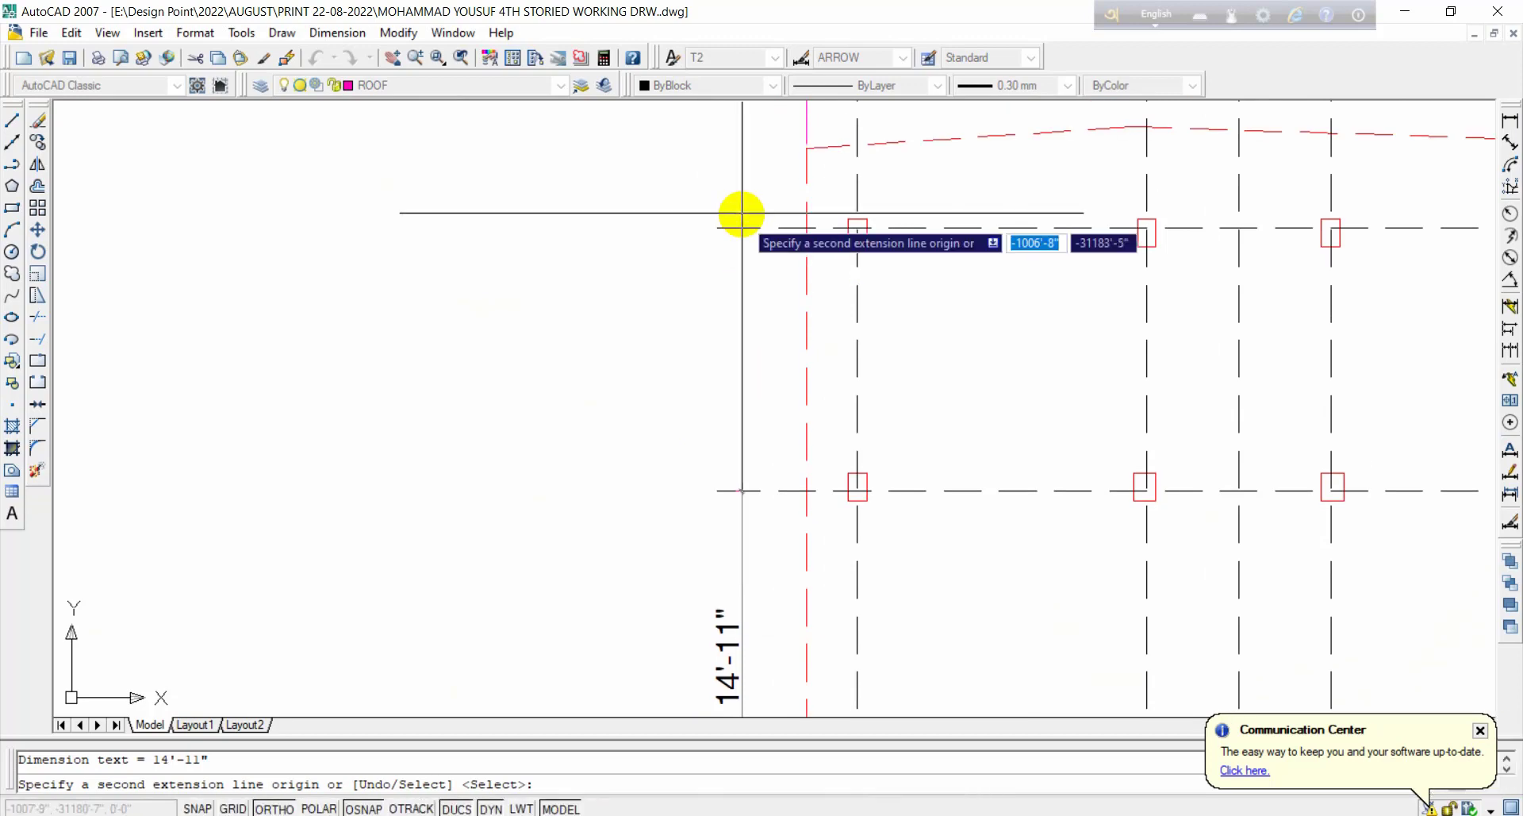
pyautogui.click(742, 227)
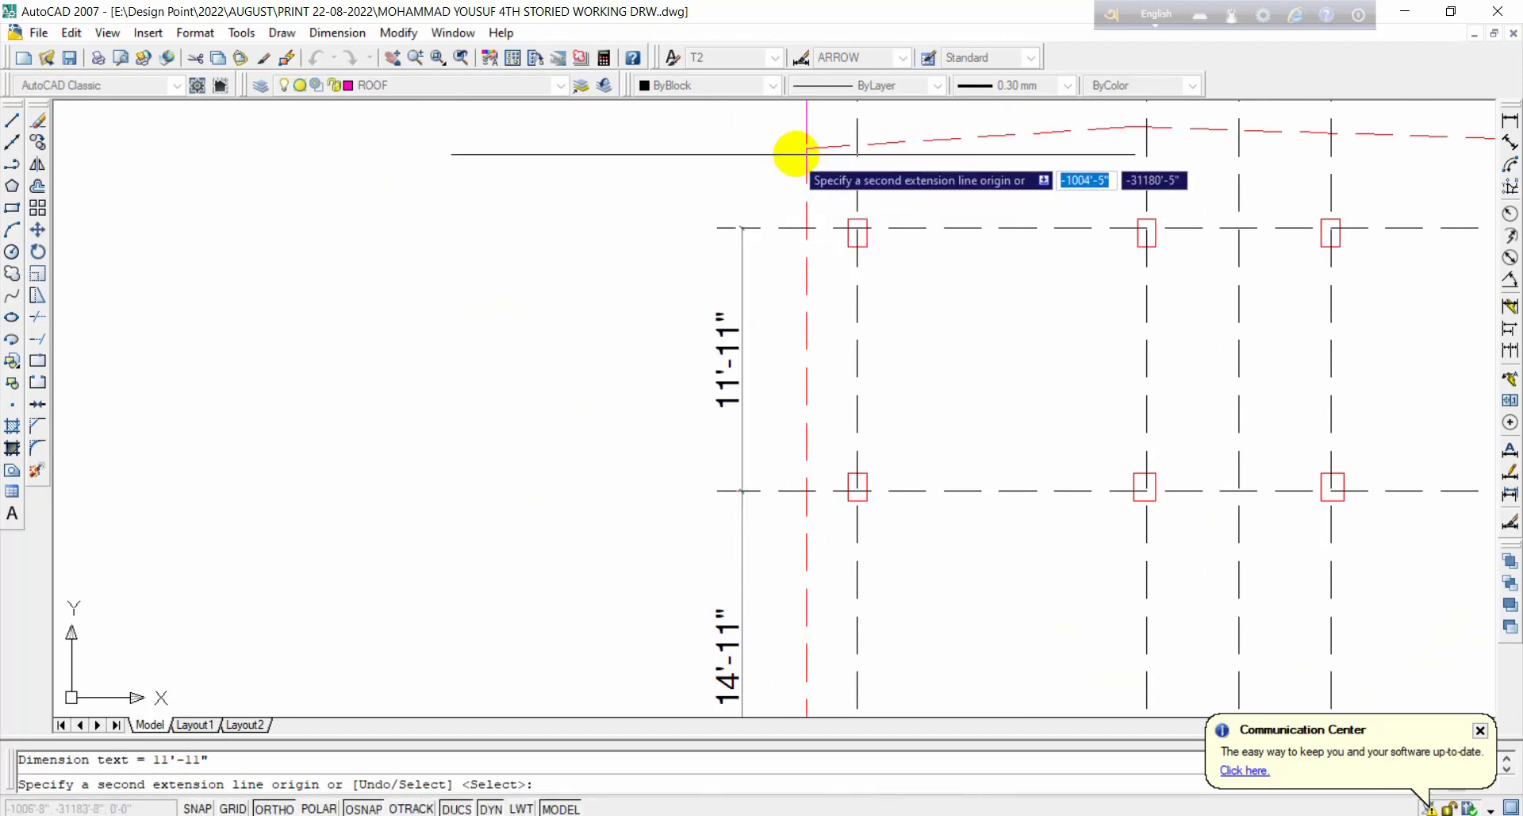
pyautogui.click(799, 150)
pyautogui.press('Escape')
pyautogui.scroll(-4, 753, 218)
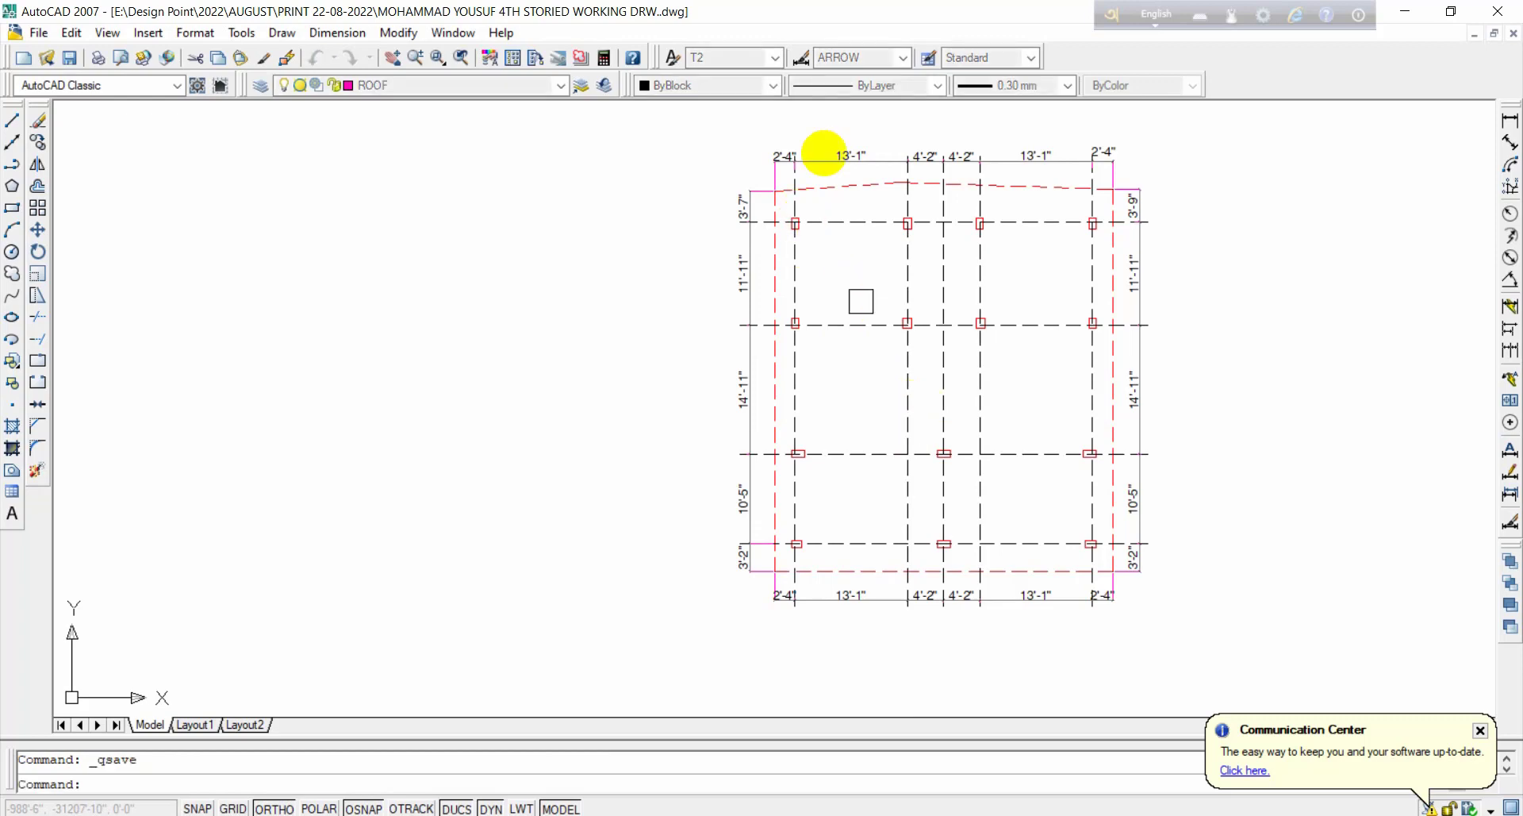
pyautogui.scroll(2, 823, 153)
pyautogui.hotkey('ctrl', 's')
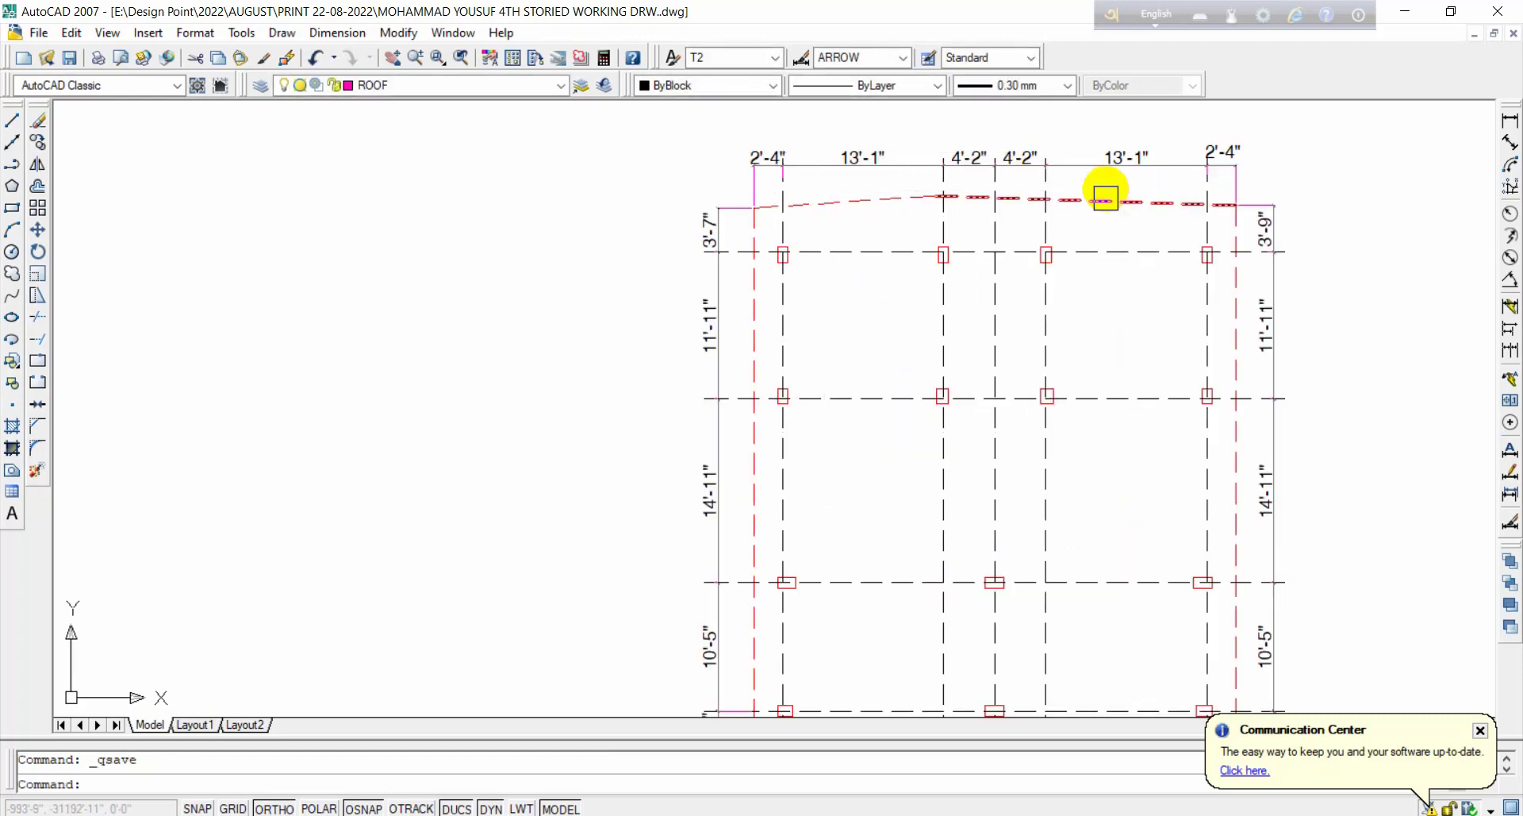
# Step: Examine the dimension chains along the upper edge and both sides of the column layout
pyautogui.scroll(3, 753, 165)
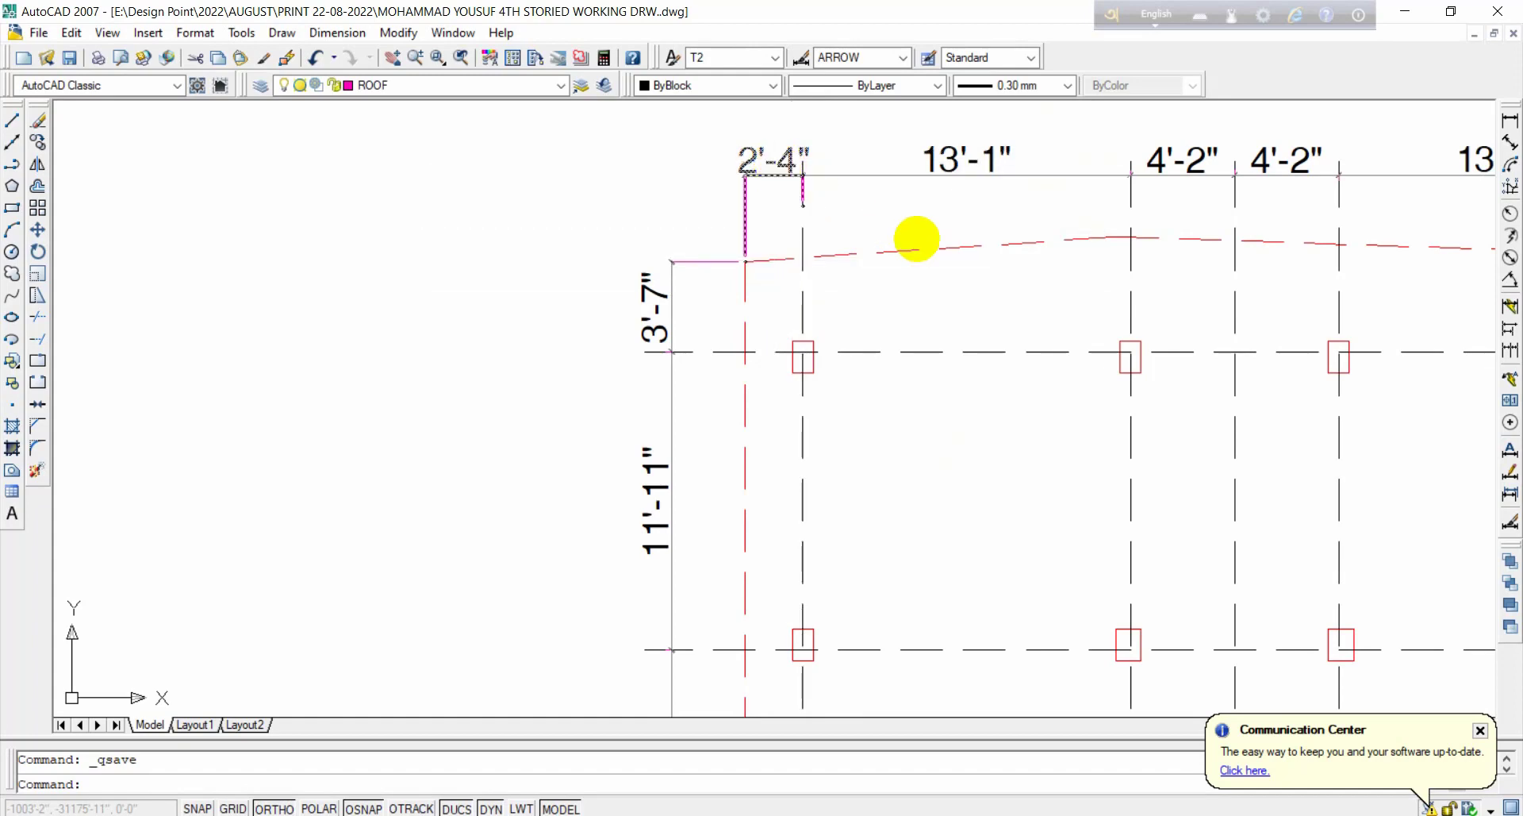
pyautogui.moveTo(916, 238); pyautogui.dragTo(614, 283, button='middle')
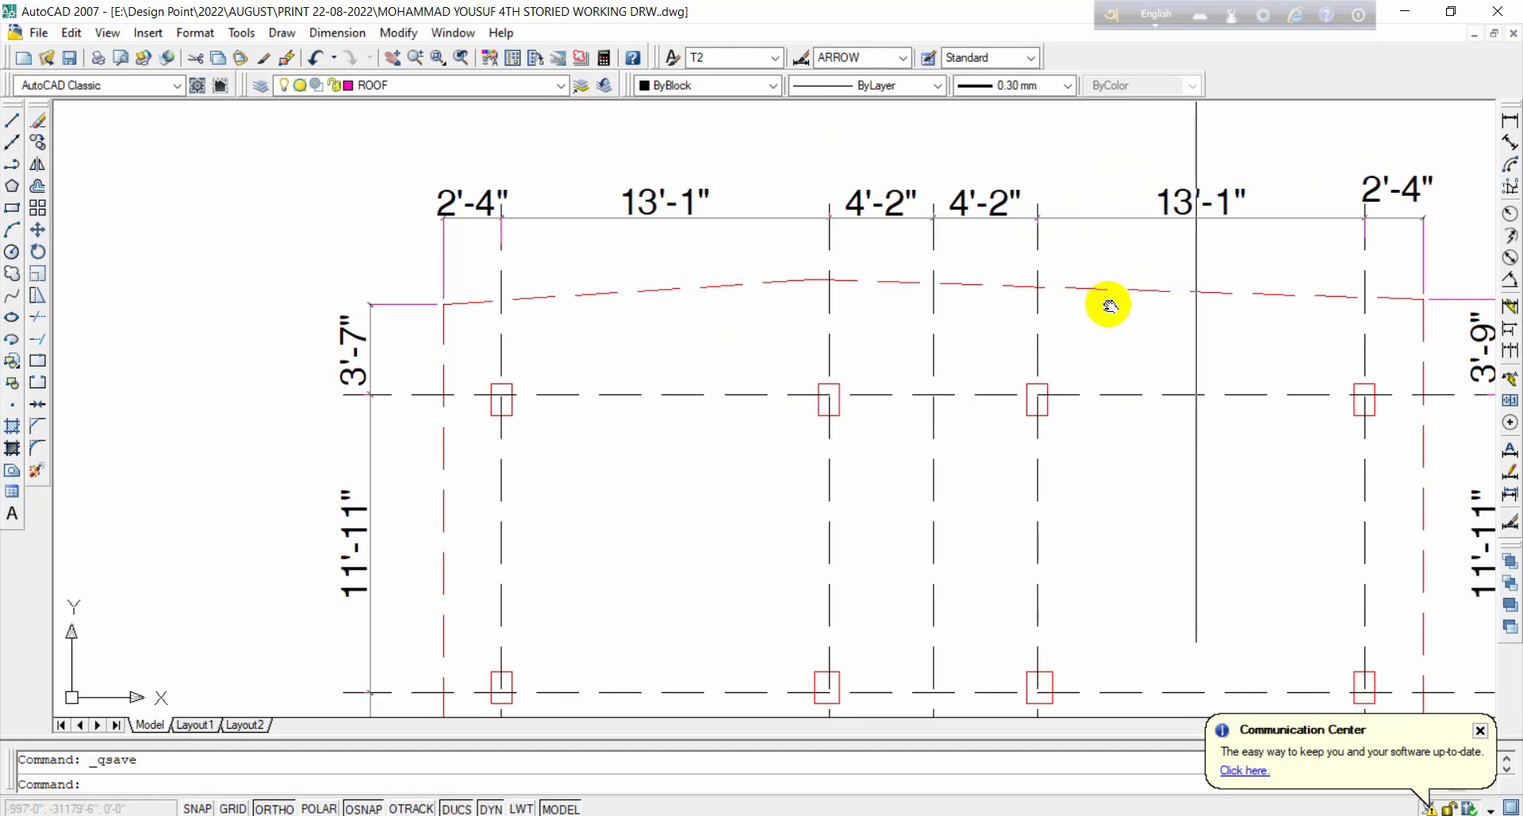
pyautogui.scroll(-1, 1055, 290)
pyautogui.scroll(-1, 1237, 317)
pyautogui.moveTo(1243, 324); pyautogui.dragTo(1161, 255, button='middle')
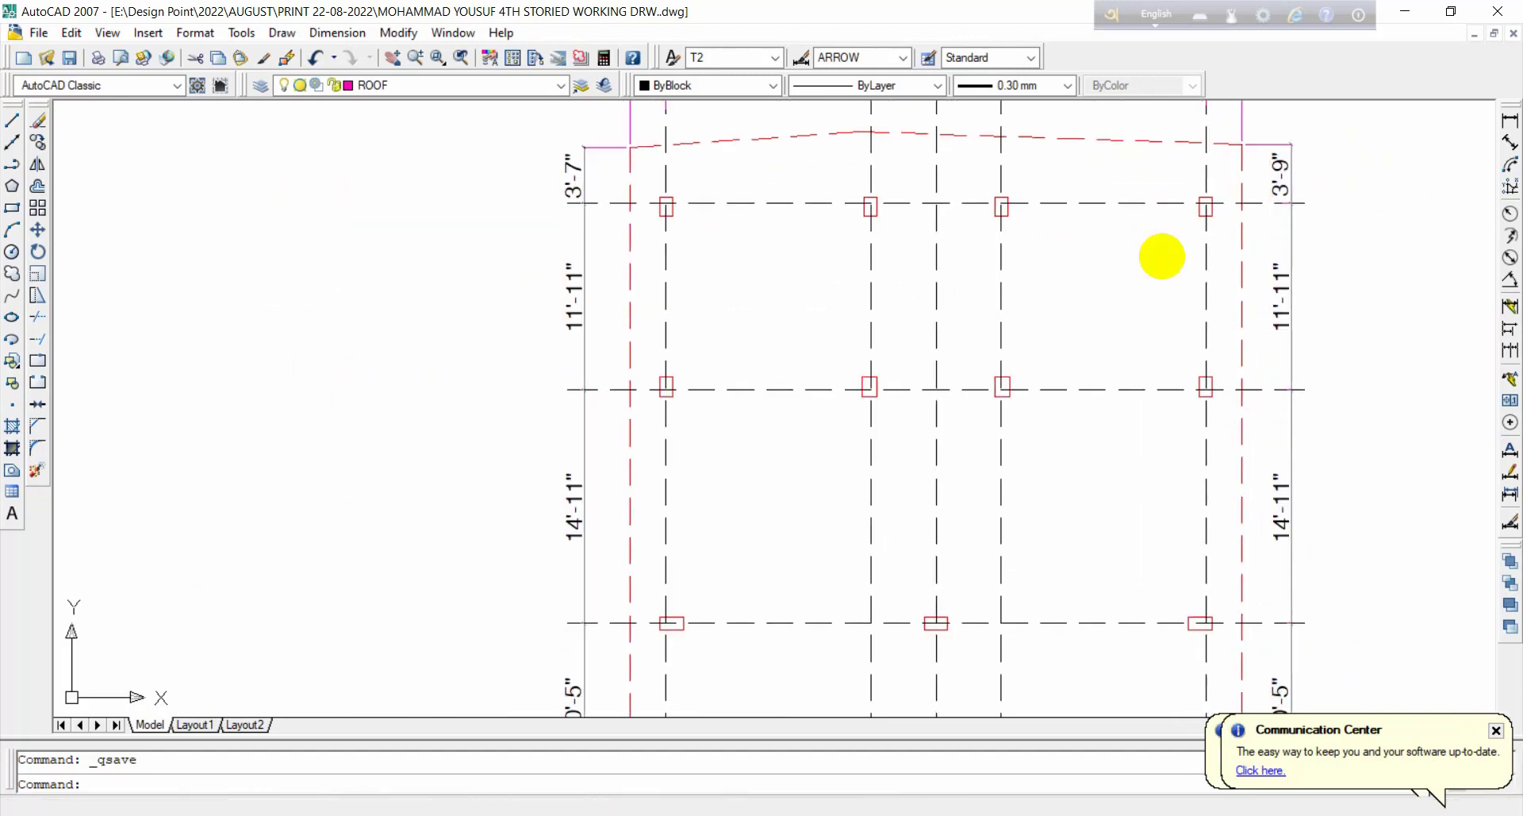
pyautogui.scroll(2, 584, 157)
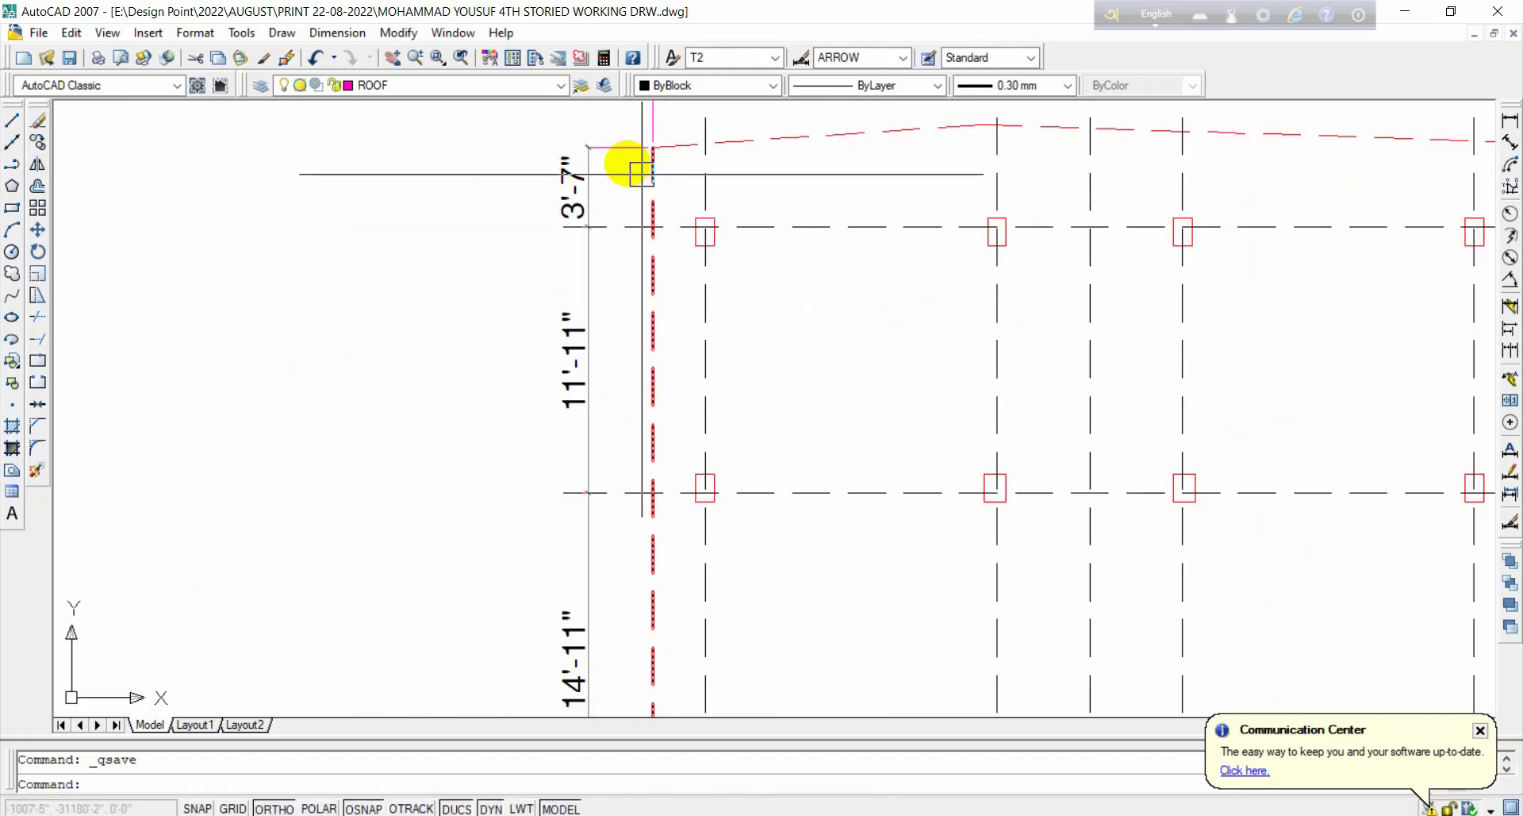
pyautogui.scroll(-3, 629, 165)
pyautogui.scroll(2, 567, 192)
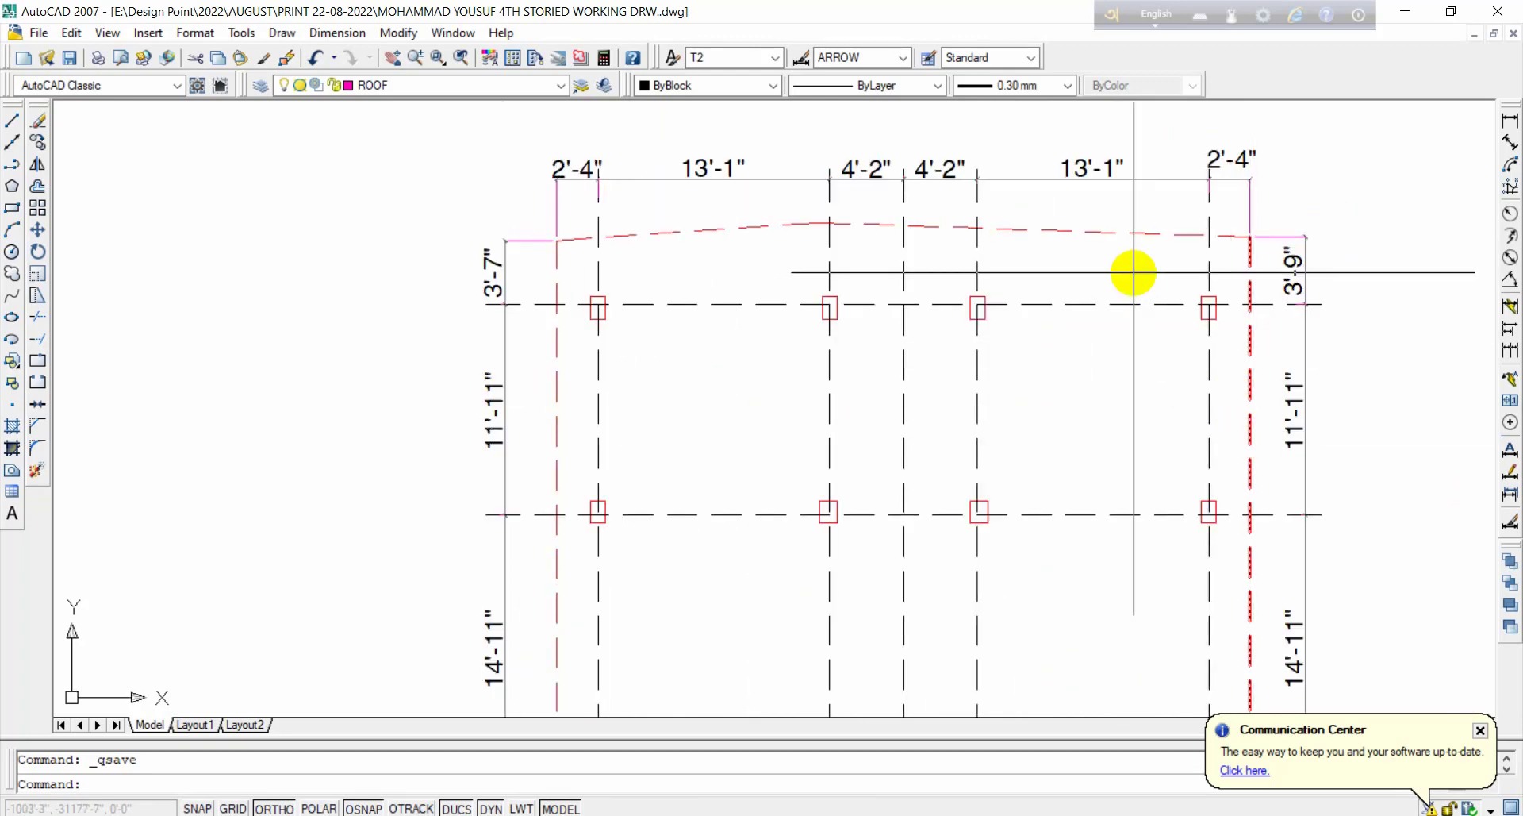
pyautogui.scroll(-2, 1014, 217)
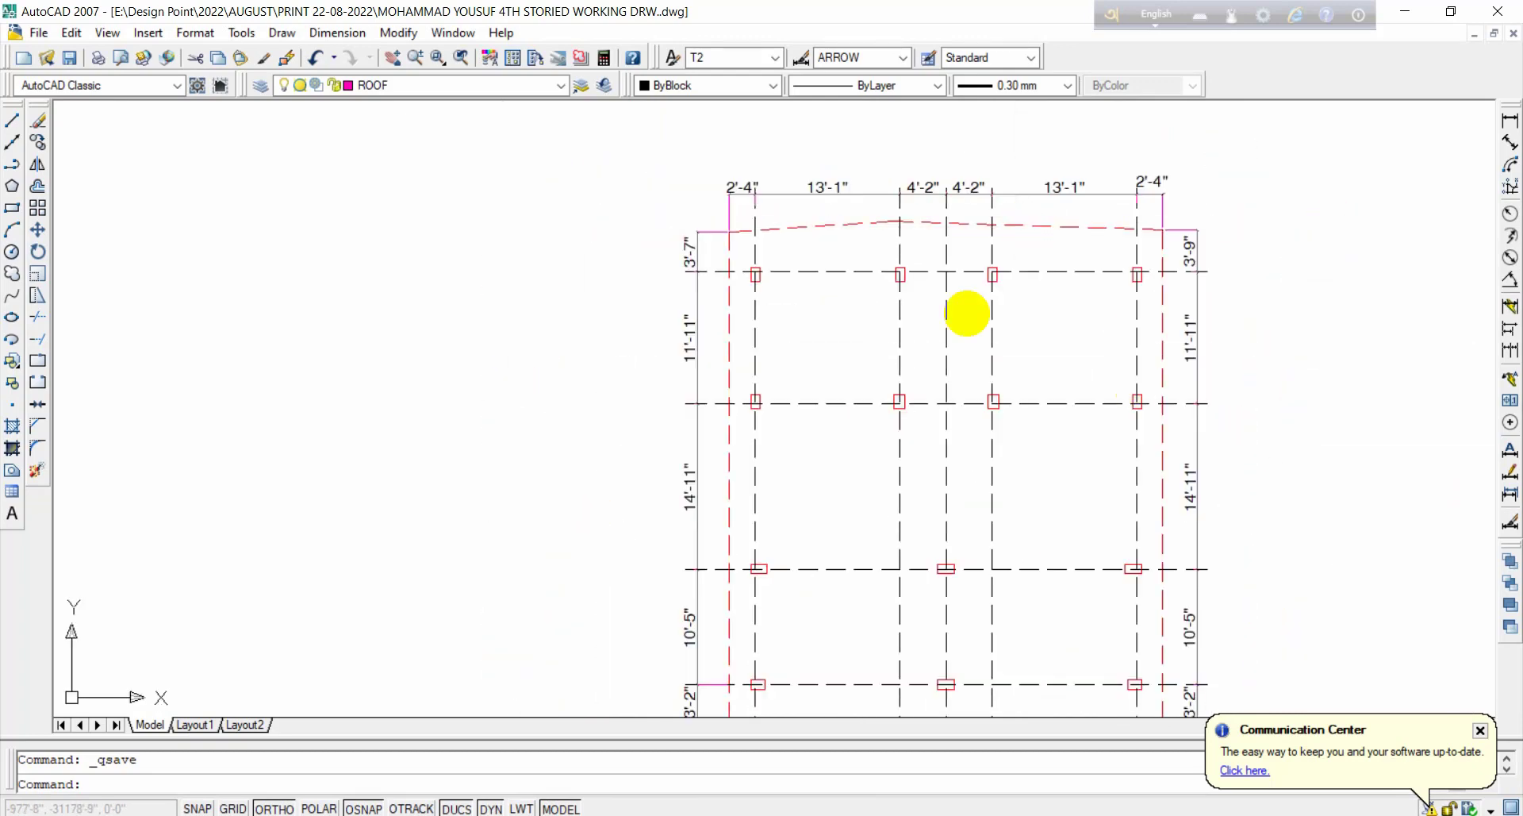
pyautogui.scroll(2, 867, 216)
pyautogui.scroll(-3, 1024, 373)
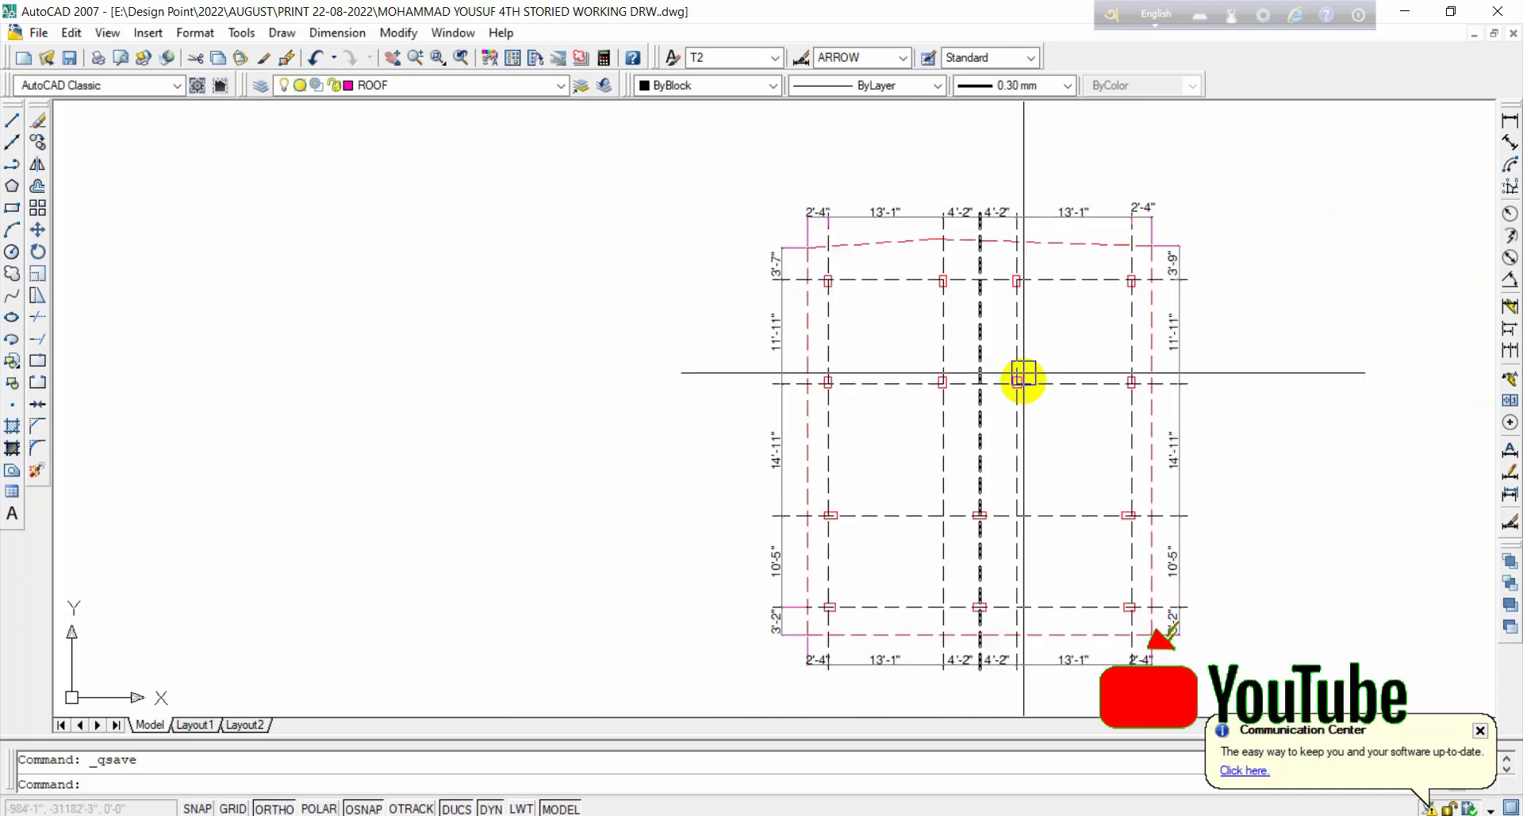
# Step: Examine the dimension chains around the lower part of the column layout
pyautogui.moveTo(912, 592); pyautogui.dragTo(935, 339, button='middle')
pyautogui.scroll(3, 933, 339)
pyautogui.moveTo(941, 497); pyautogui.dragTo(401, 509, button='middle')
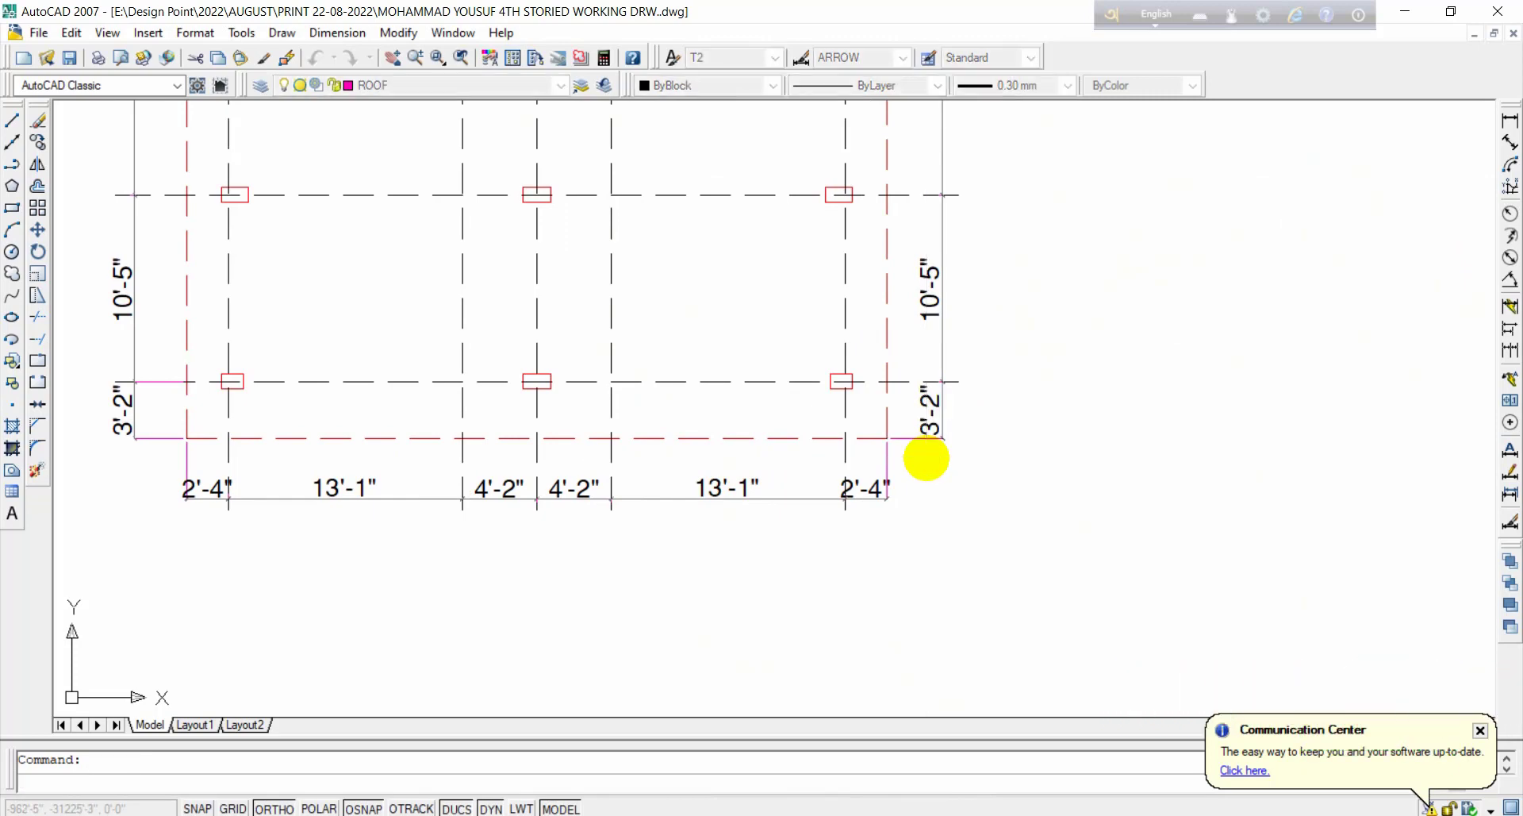
pyautogui.moveTo(611, 415); pyautogui.dragTo(873, 571, button='middle')
pyautogui.scroll(-2, 888, 507)
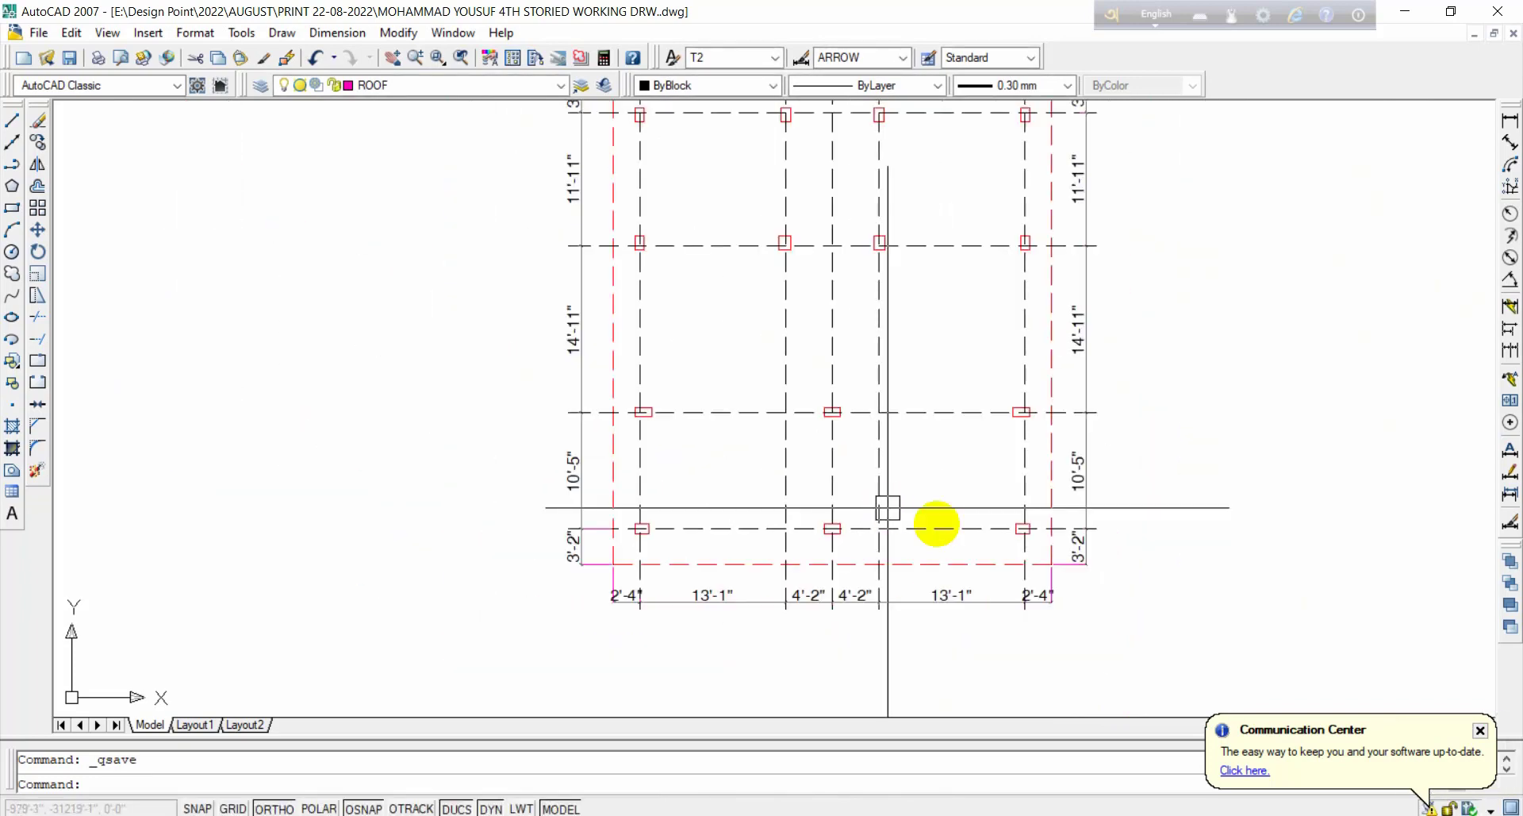
pyautogui.moveTo(980, 514); pyautogui.dragTo(848, 543, button='middle')
pyautogui.scroll(-1, 796, 415)
pyautogui.scroll(2, 796, 414)
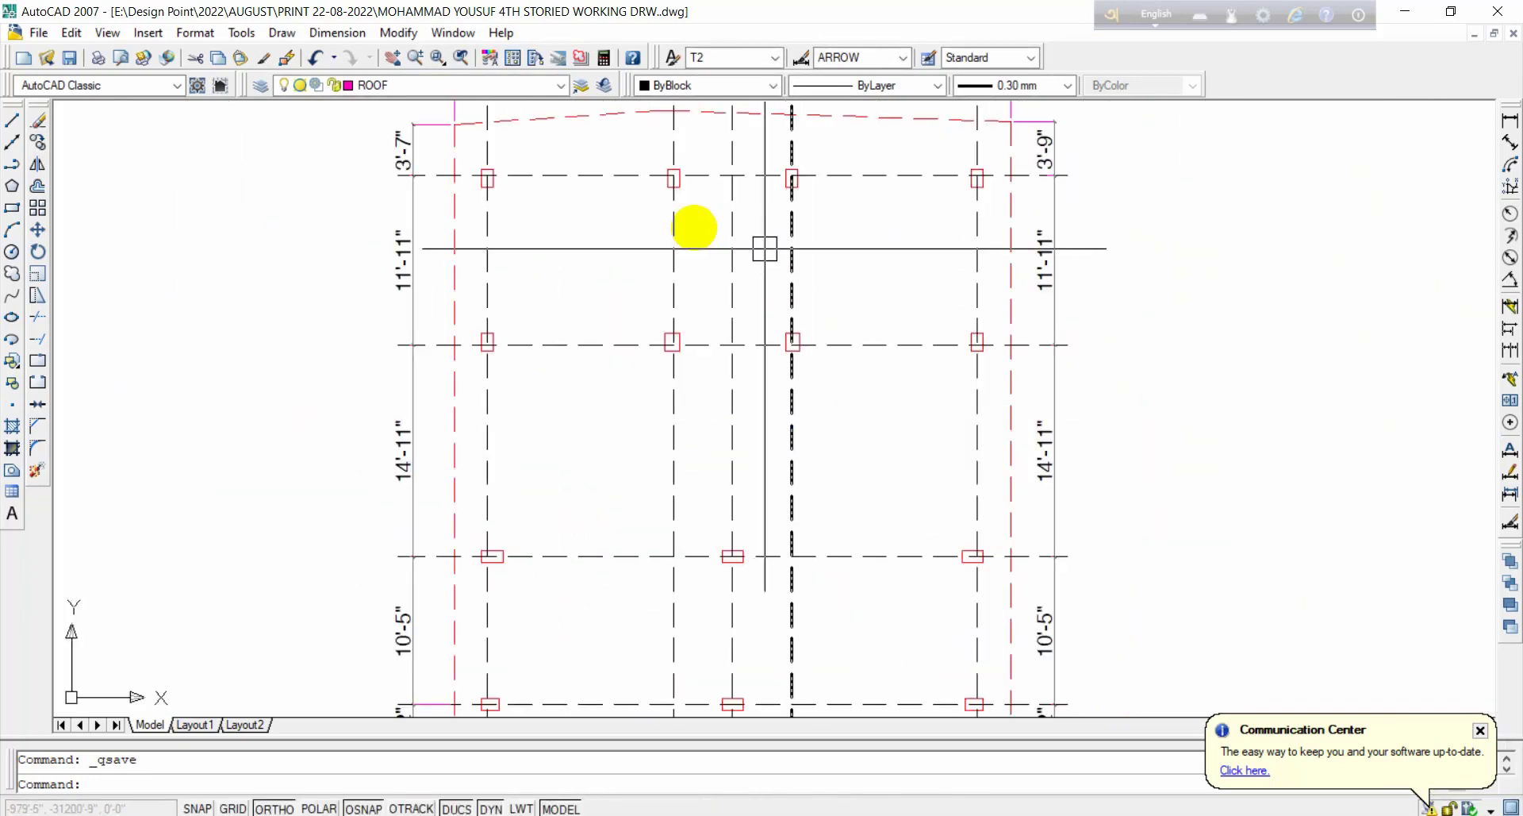
# Step: Examine how the columns of the uppermost row sit relative to the grid lines
pyautogui.click(735, 247)
pyautogui.scroll(-2, 746, 248)
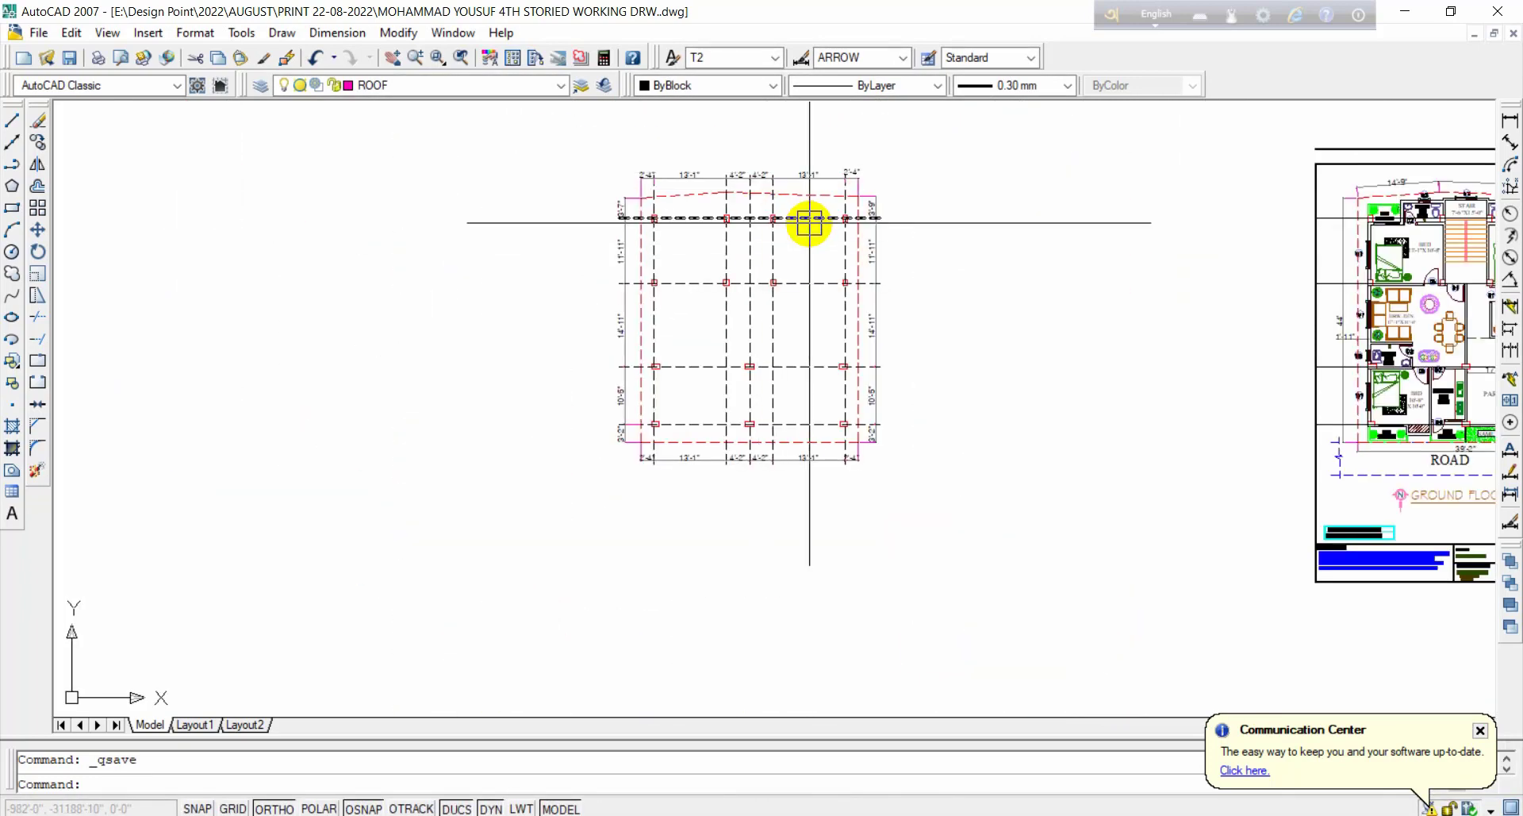
pyautogui.scroll(1, 750, 218)
pyautogui.scroll(5, 592, 231)
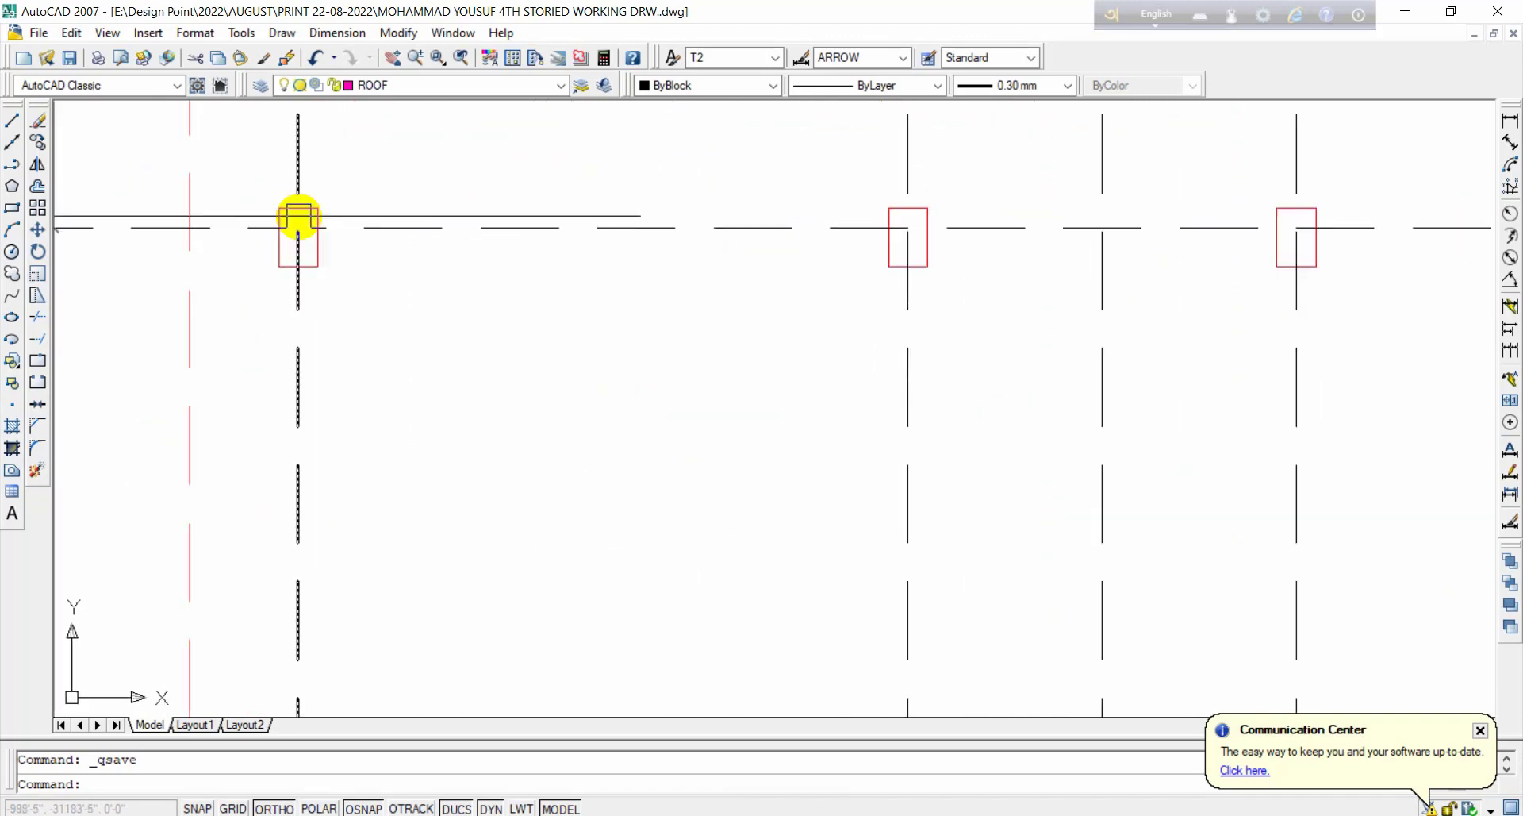
pyautogui.scroll(3, 323, 222)
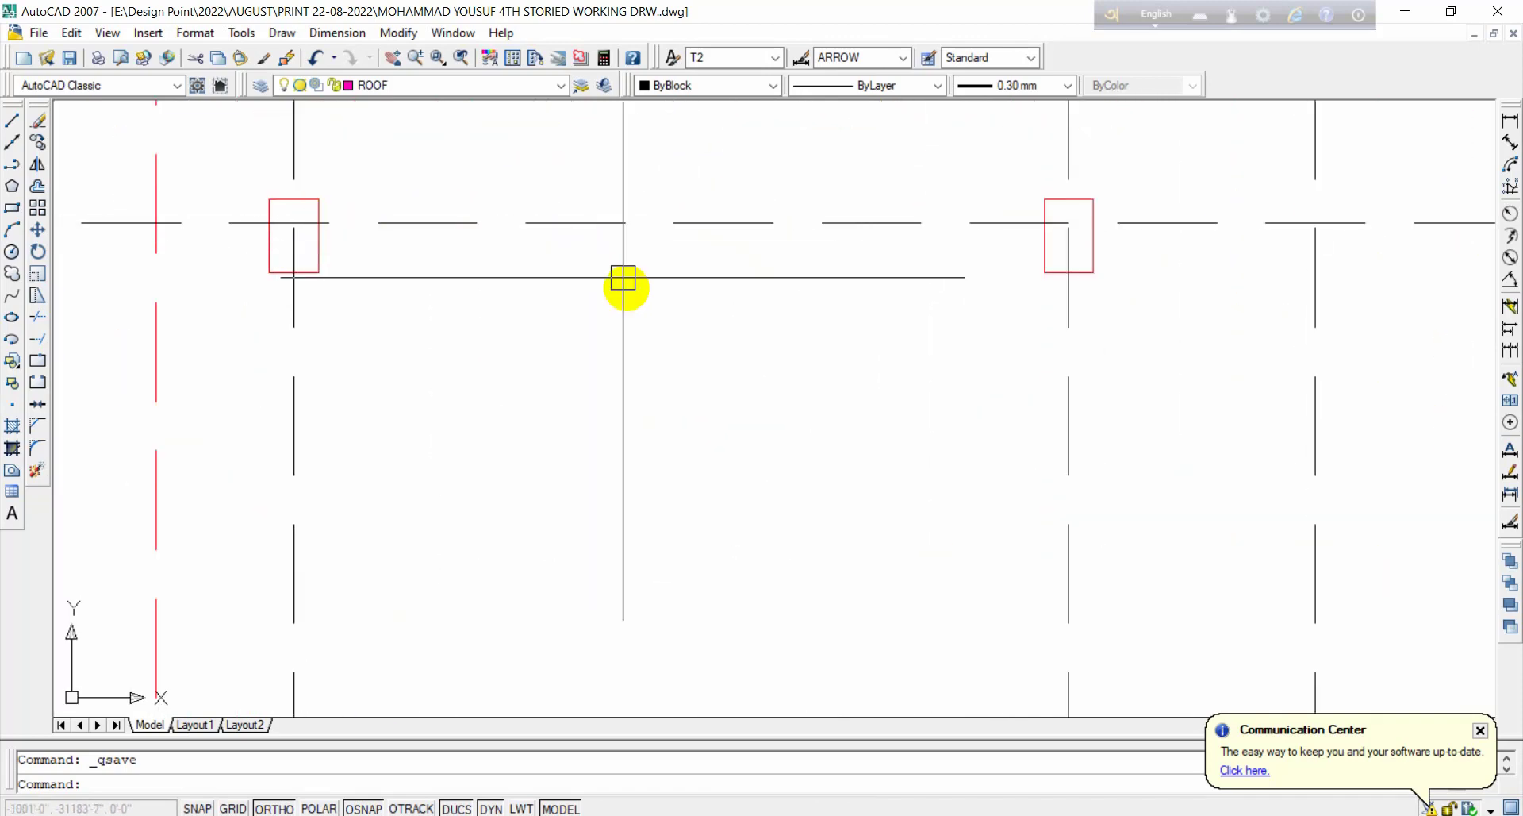
pyautogui.scroll(-4, 665, 312)
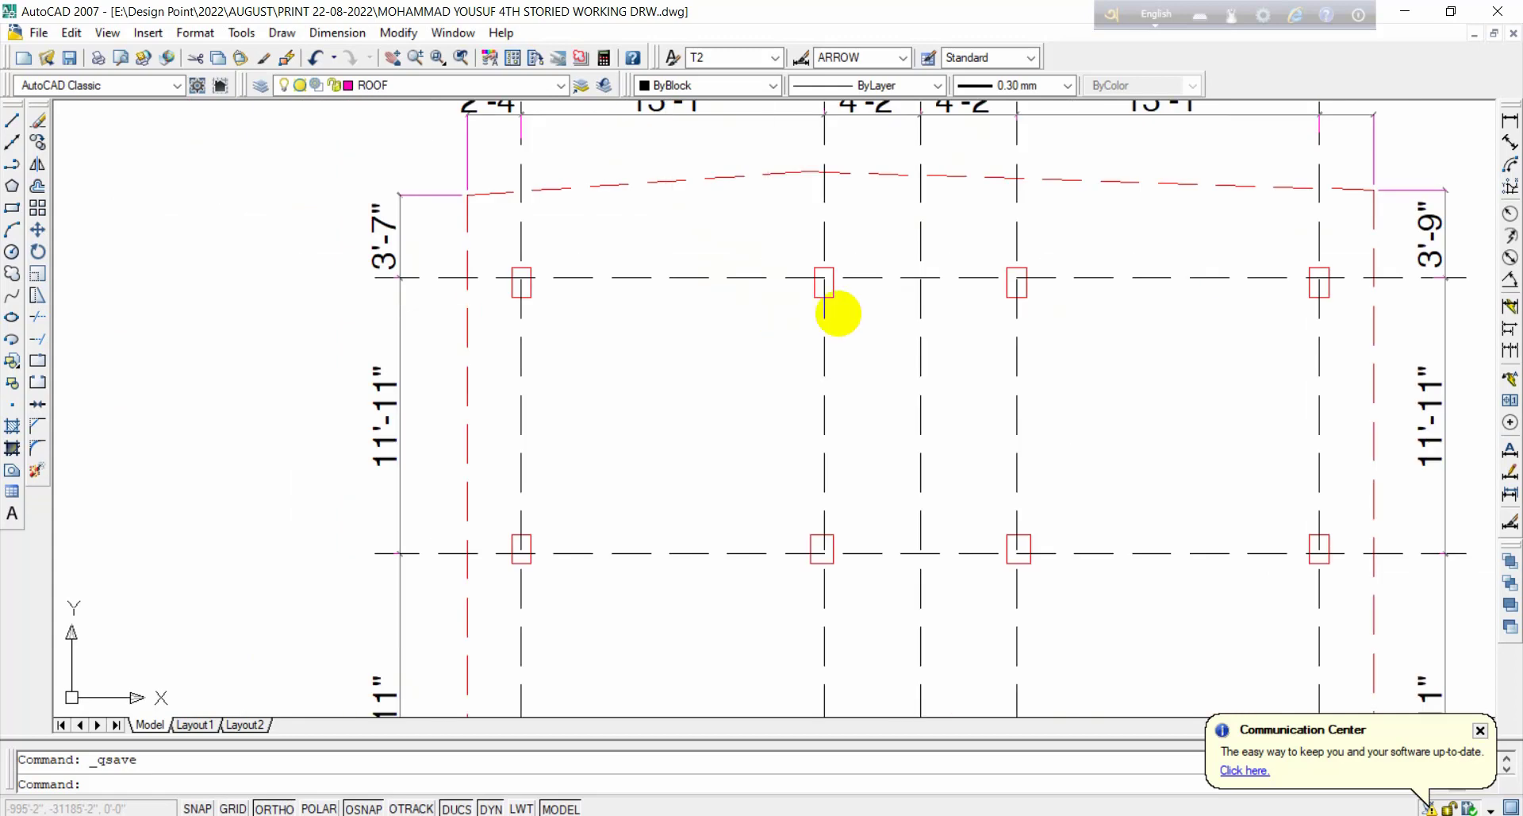
pyautogui.moveTo(838, 327); pyautogui.dragTo(740, 319, button='middle')
pyautogui.scroll(-4, 870, 283)
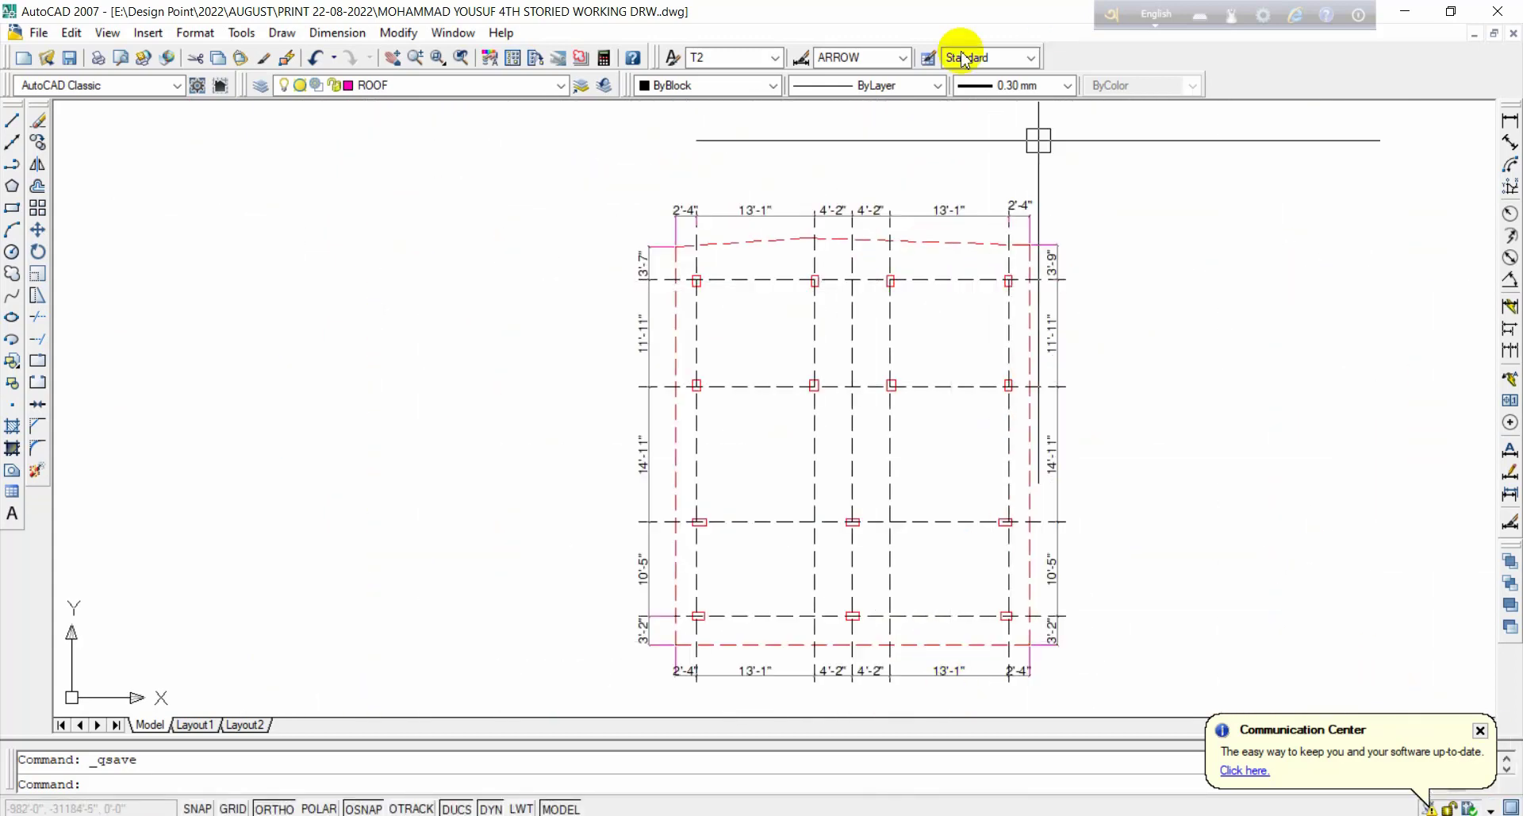
# Step: Make COLUMN the current dimension style and save the drawing
pyautogui.click(883, 64)
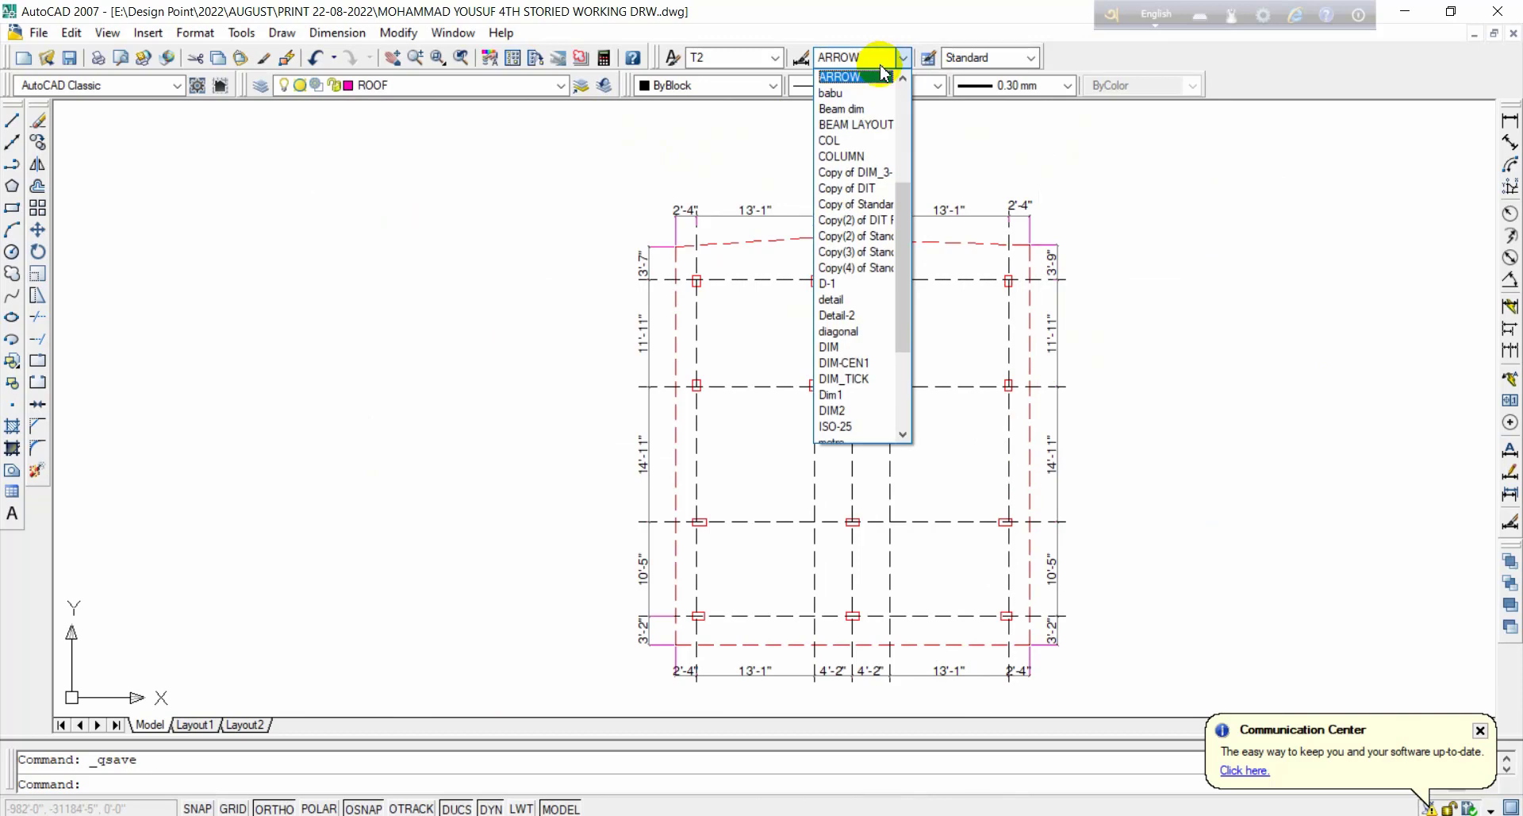
pyautogui.scroll(-1, 849, 395)
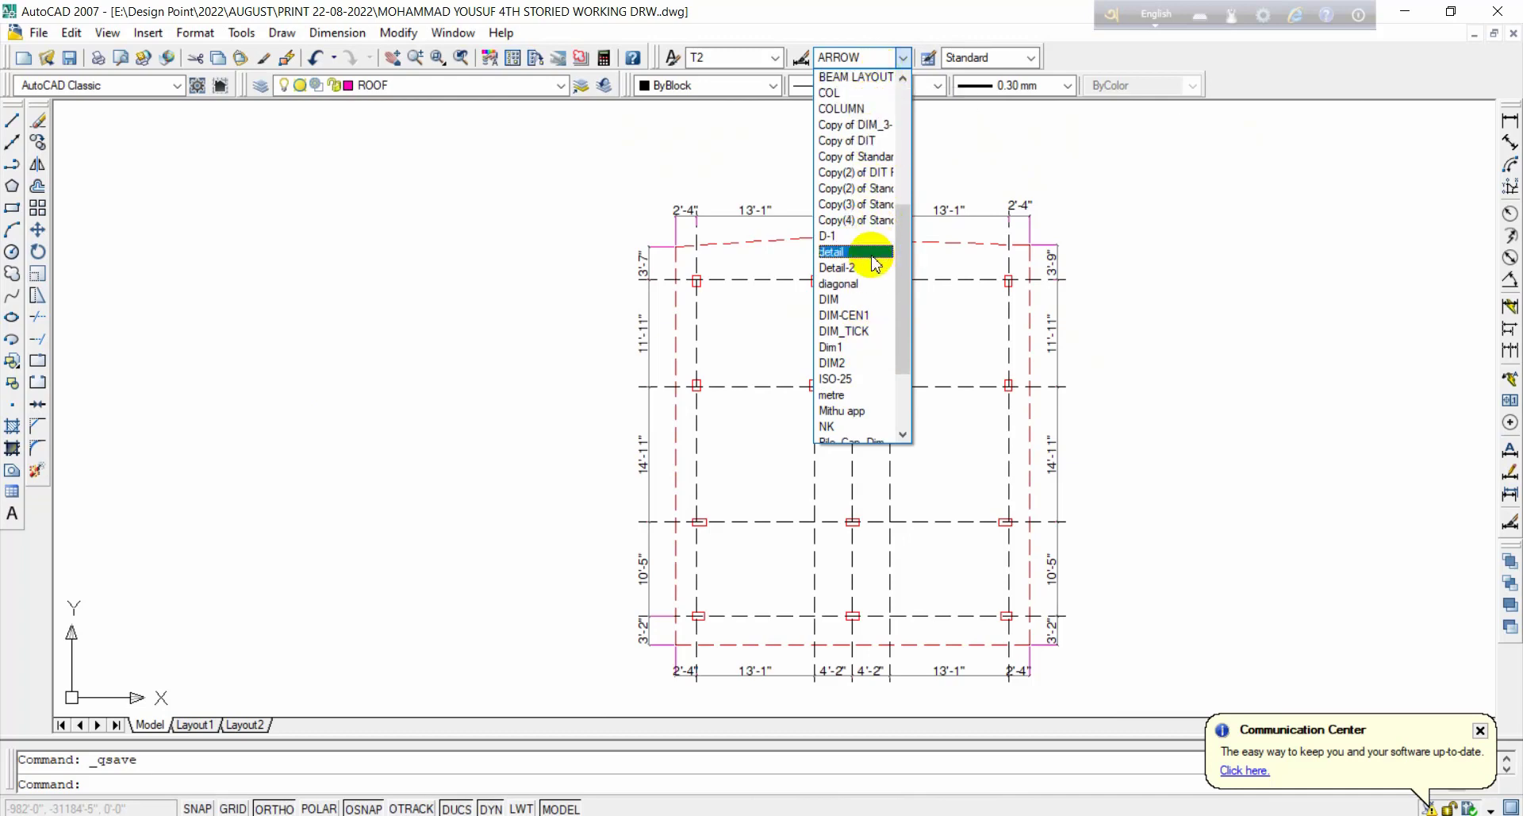
pyautogui.scroll(3, 856, 223)
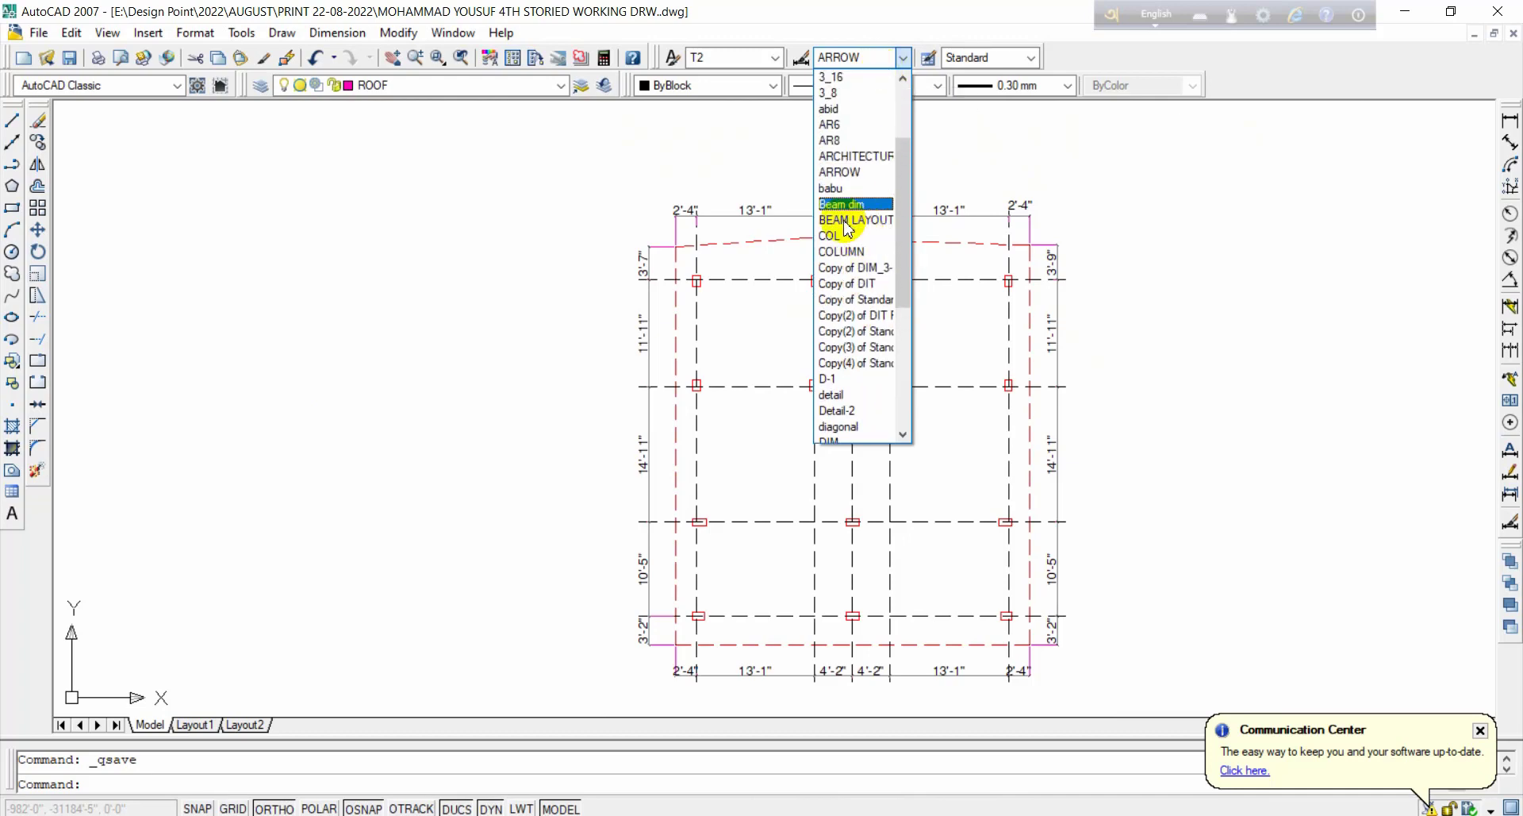
pyautogui.click(853, 252)
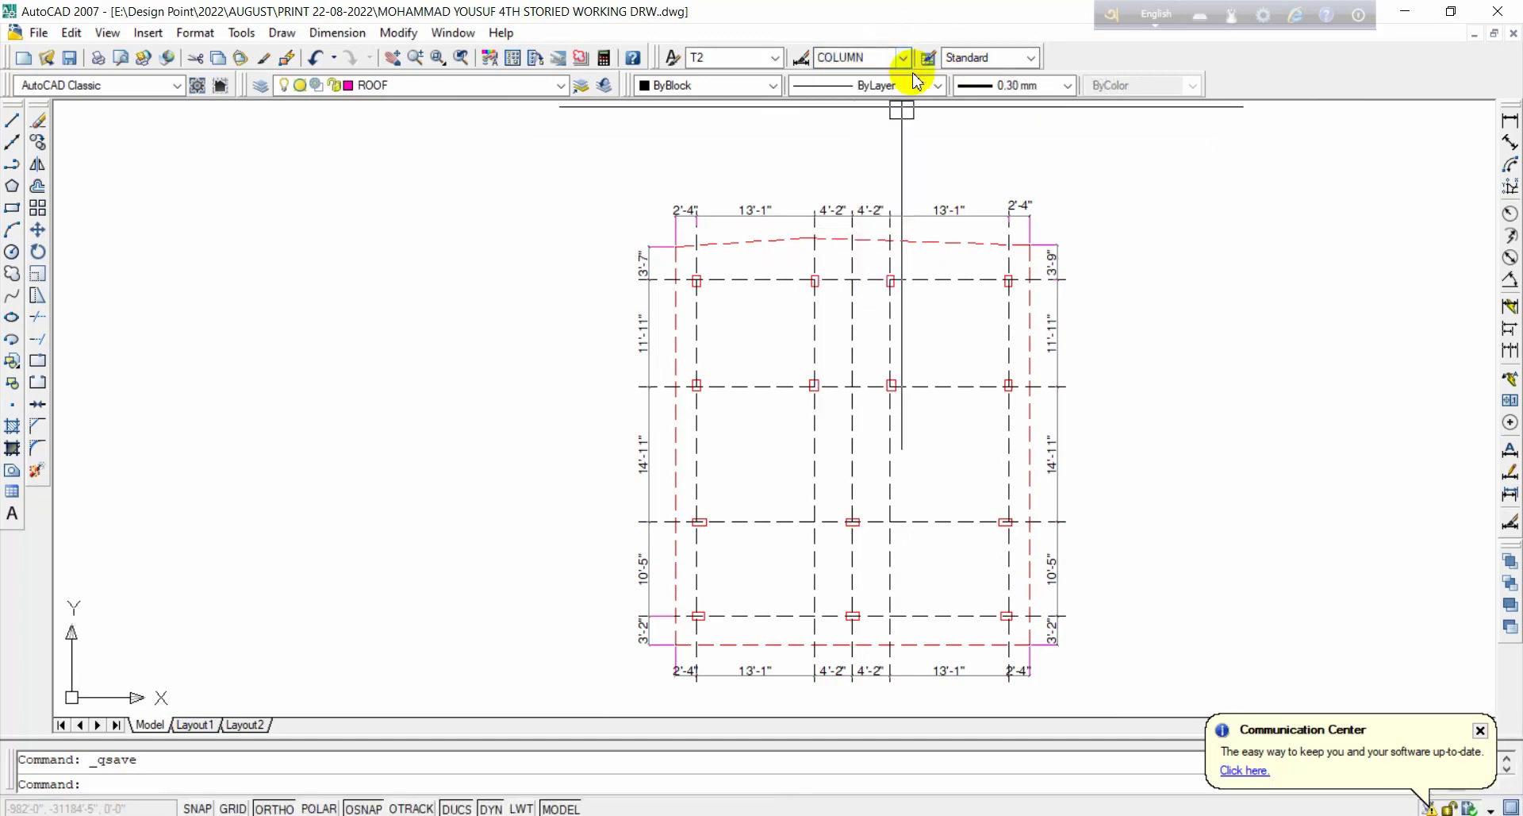
pyautogui.rightClick(542, 70)
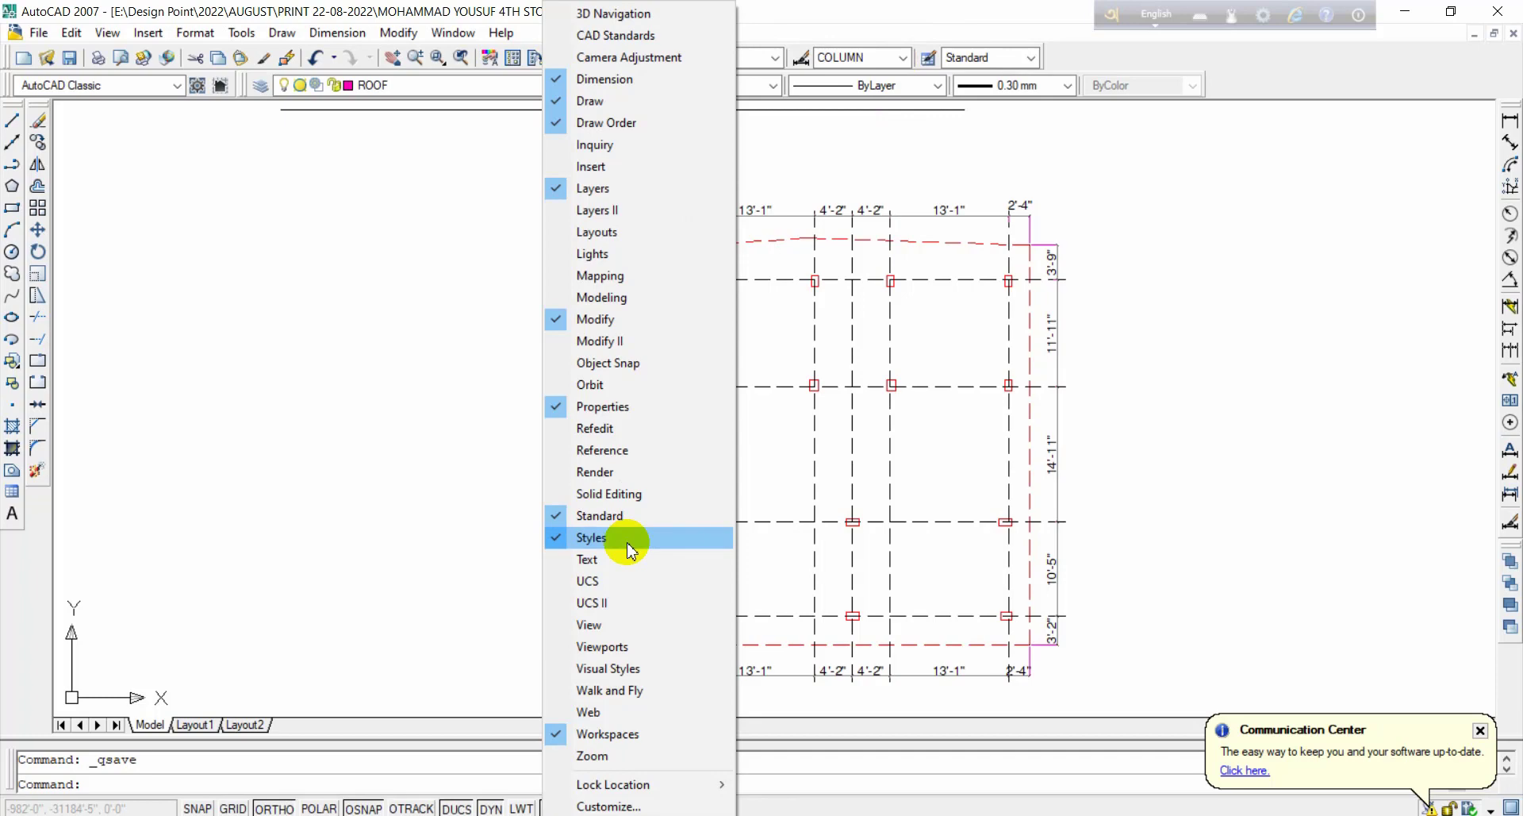
pyautogui.press('Escape')
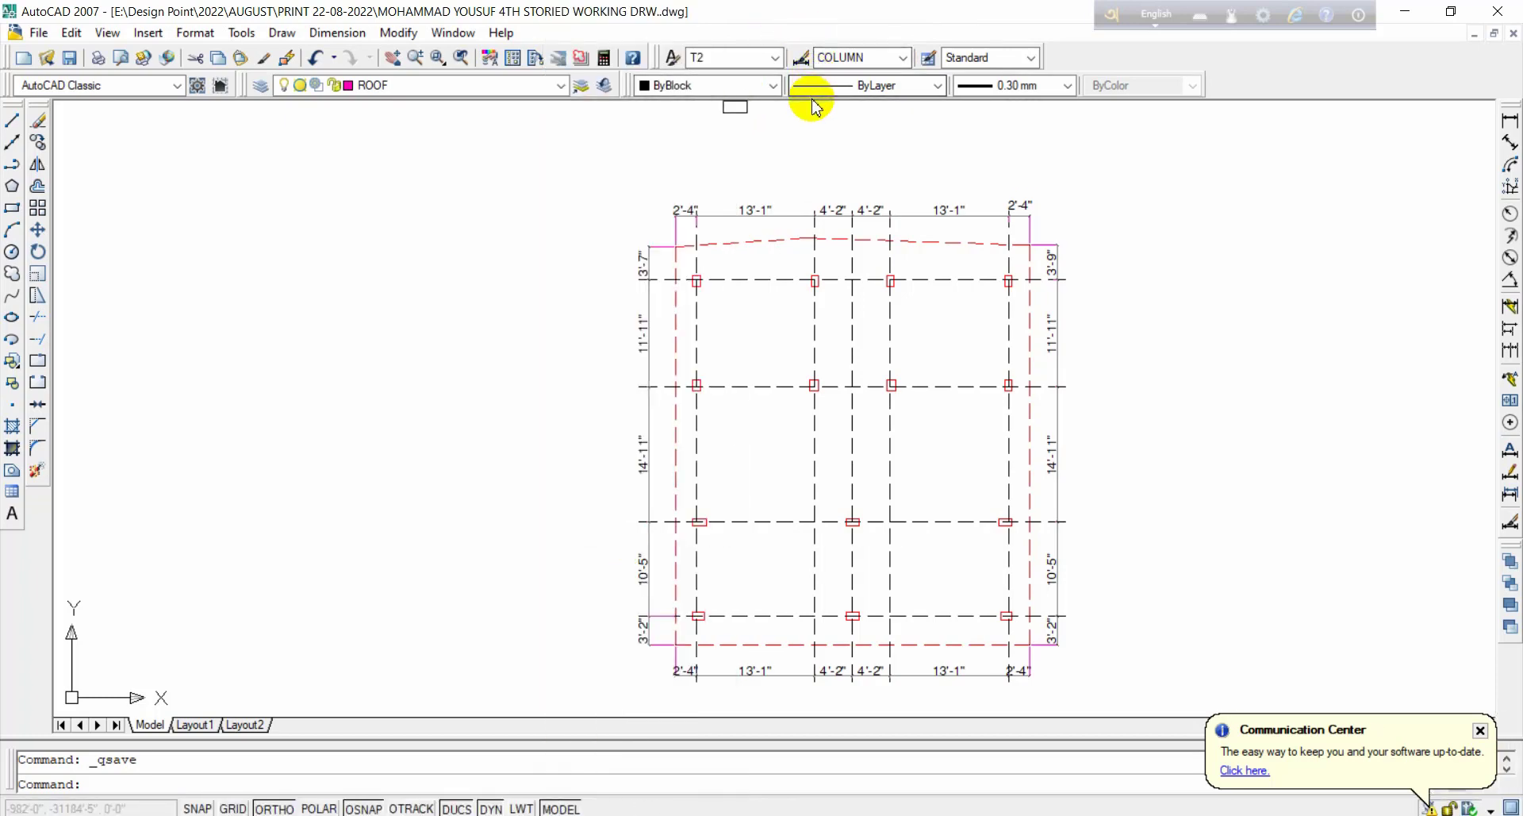
pyautogui.hotkey('ctrl', 's')
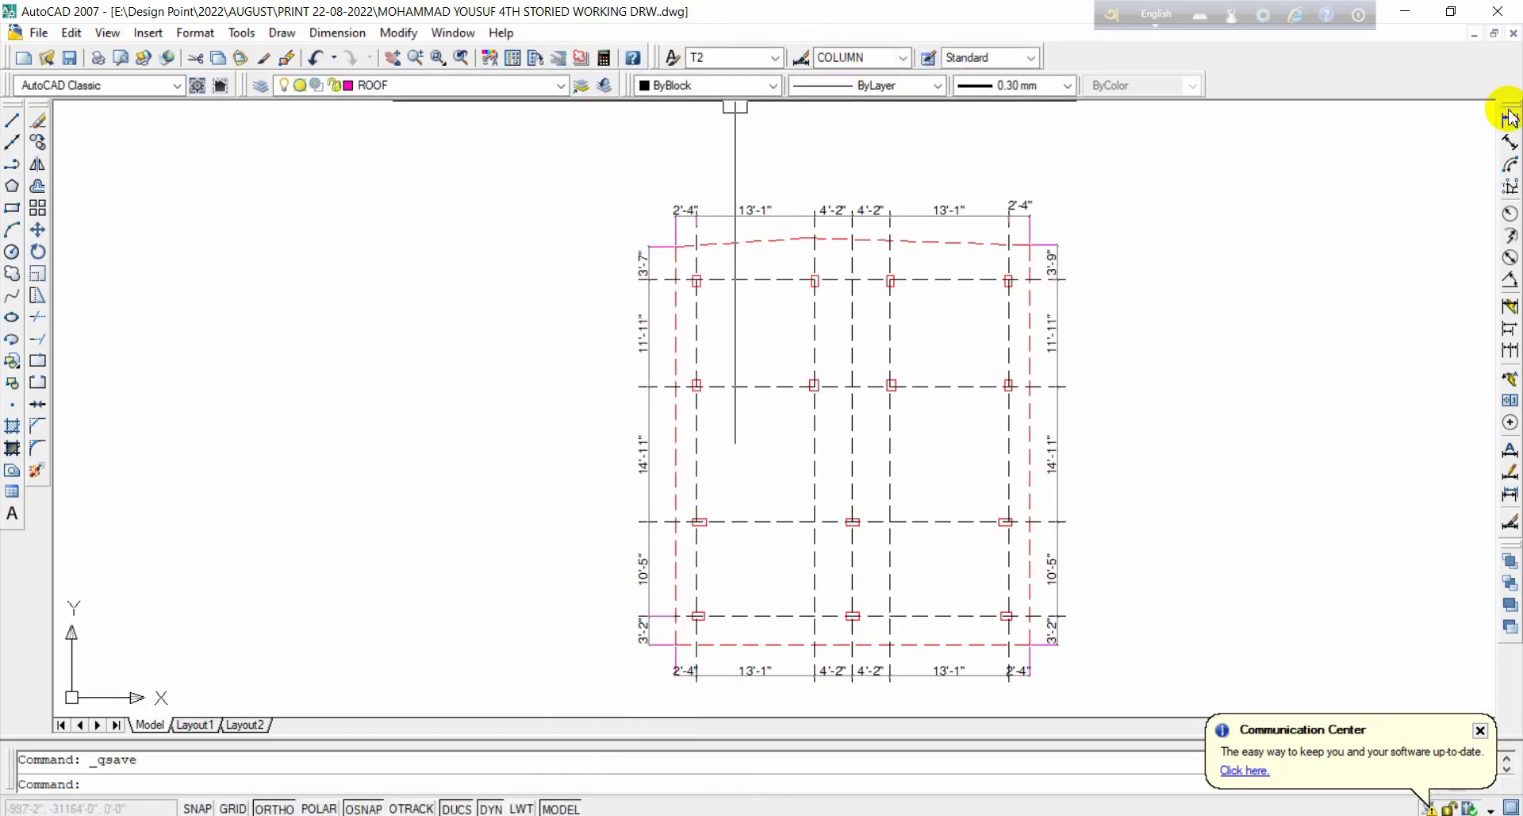
# Step: Add a horizontal linear dimension from the upper-left column's left edge to its vertical grid line, placed below the column
pyautogui.click(1510, 121)
pyautogui.scroll(10, 500, 204)
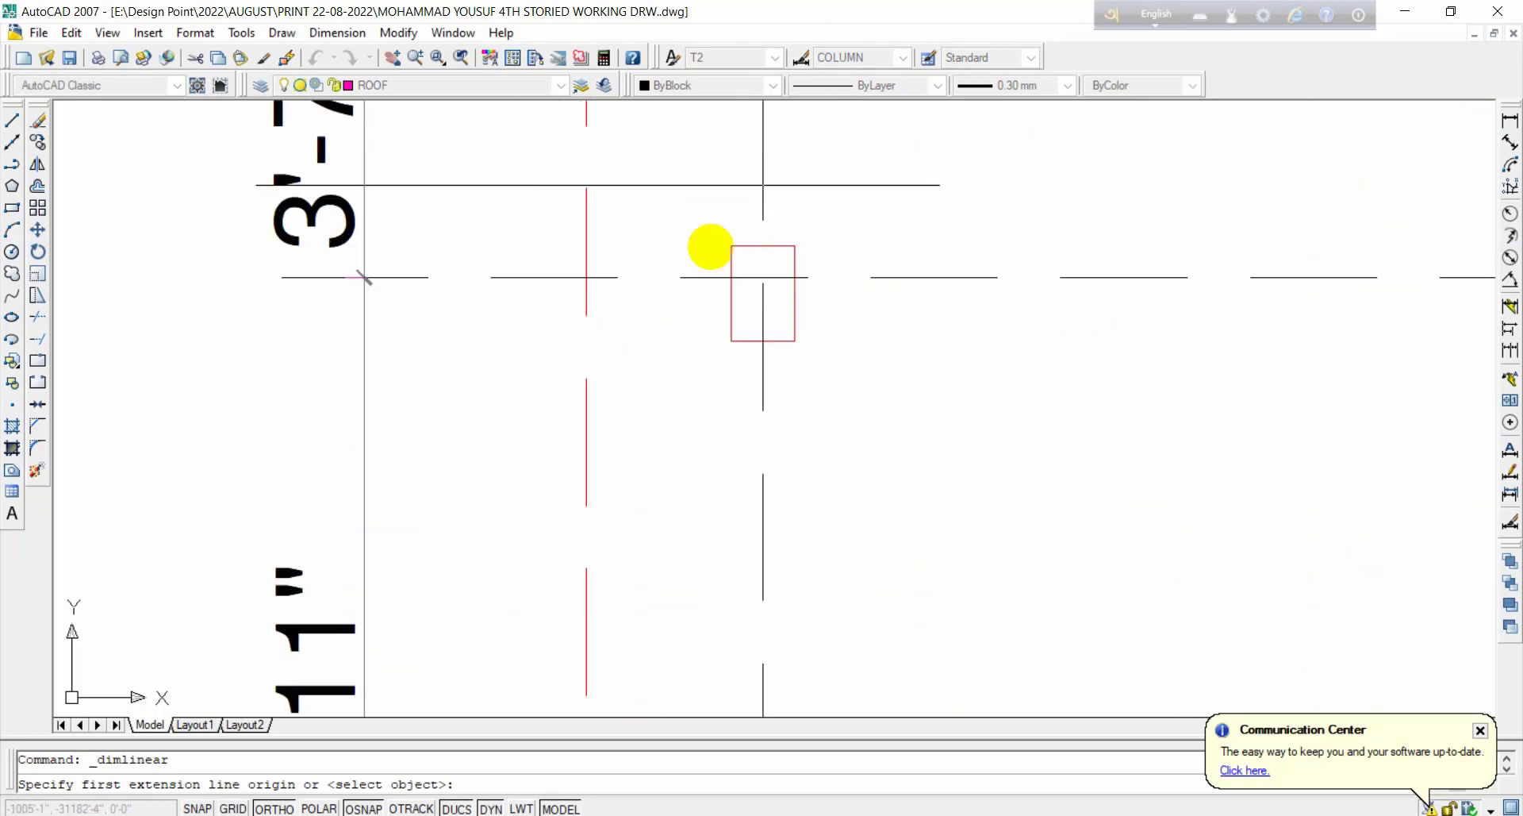
pyautogui.click(713, 272)
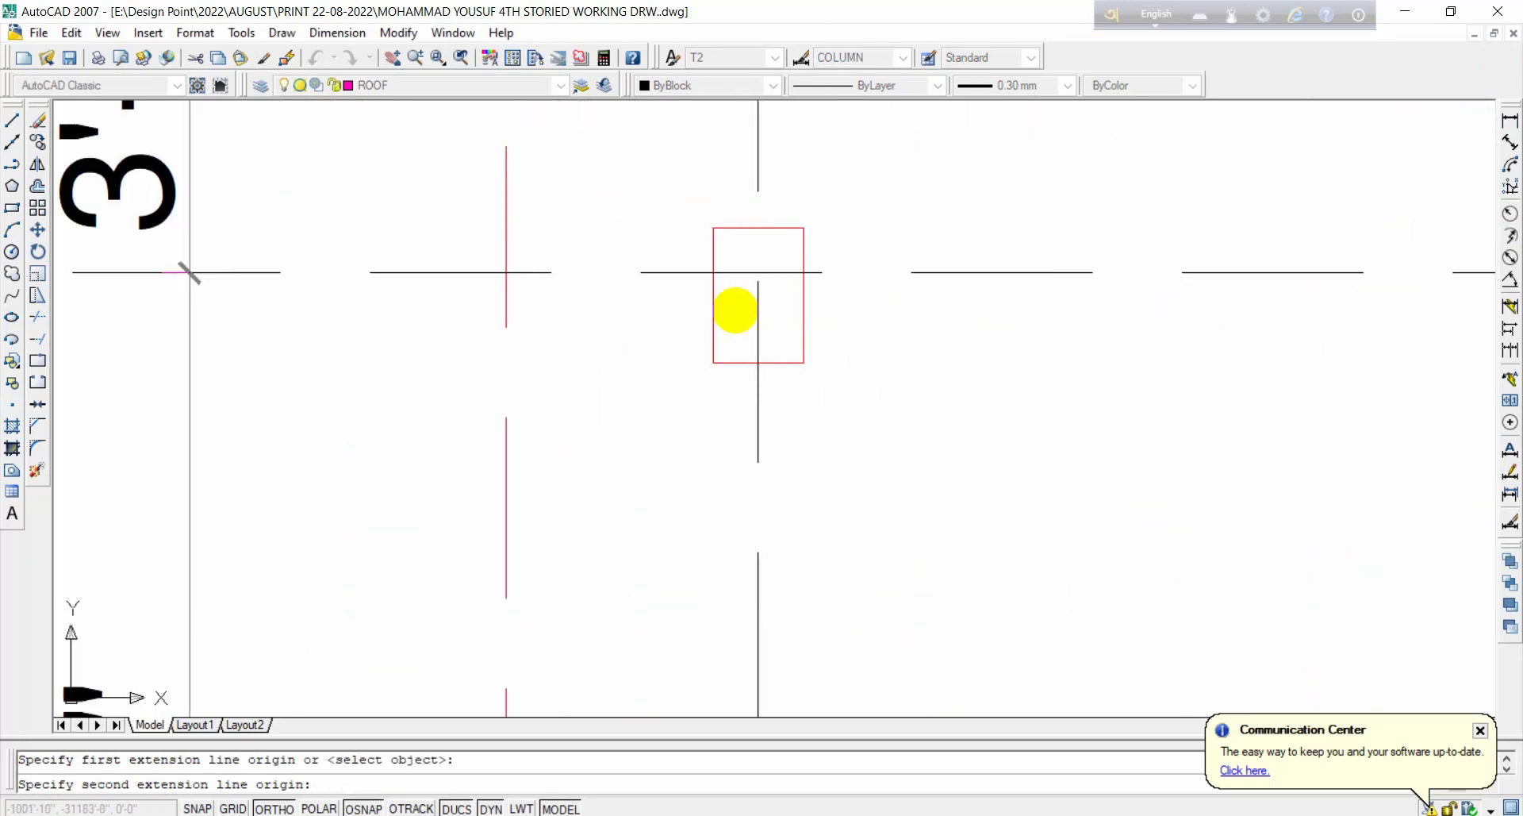
pyautogui.click(756, 354)
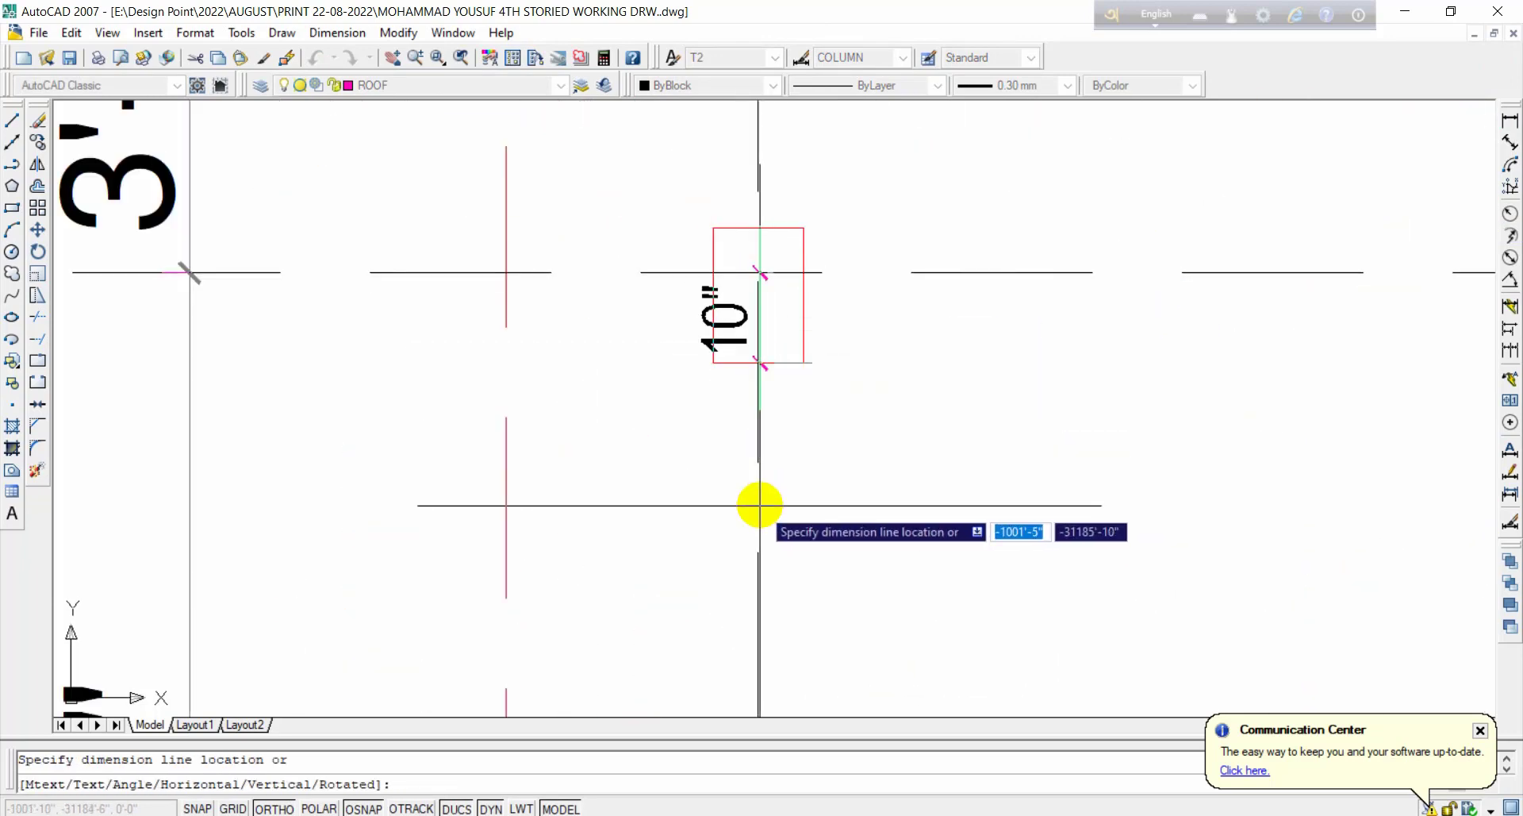
pyautogui.click(697, 466)
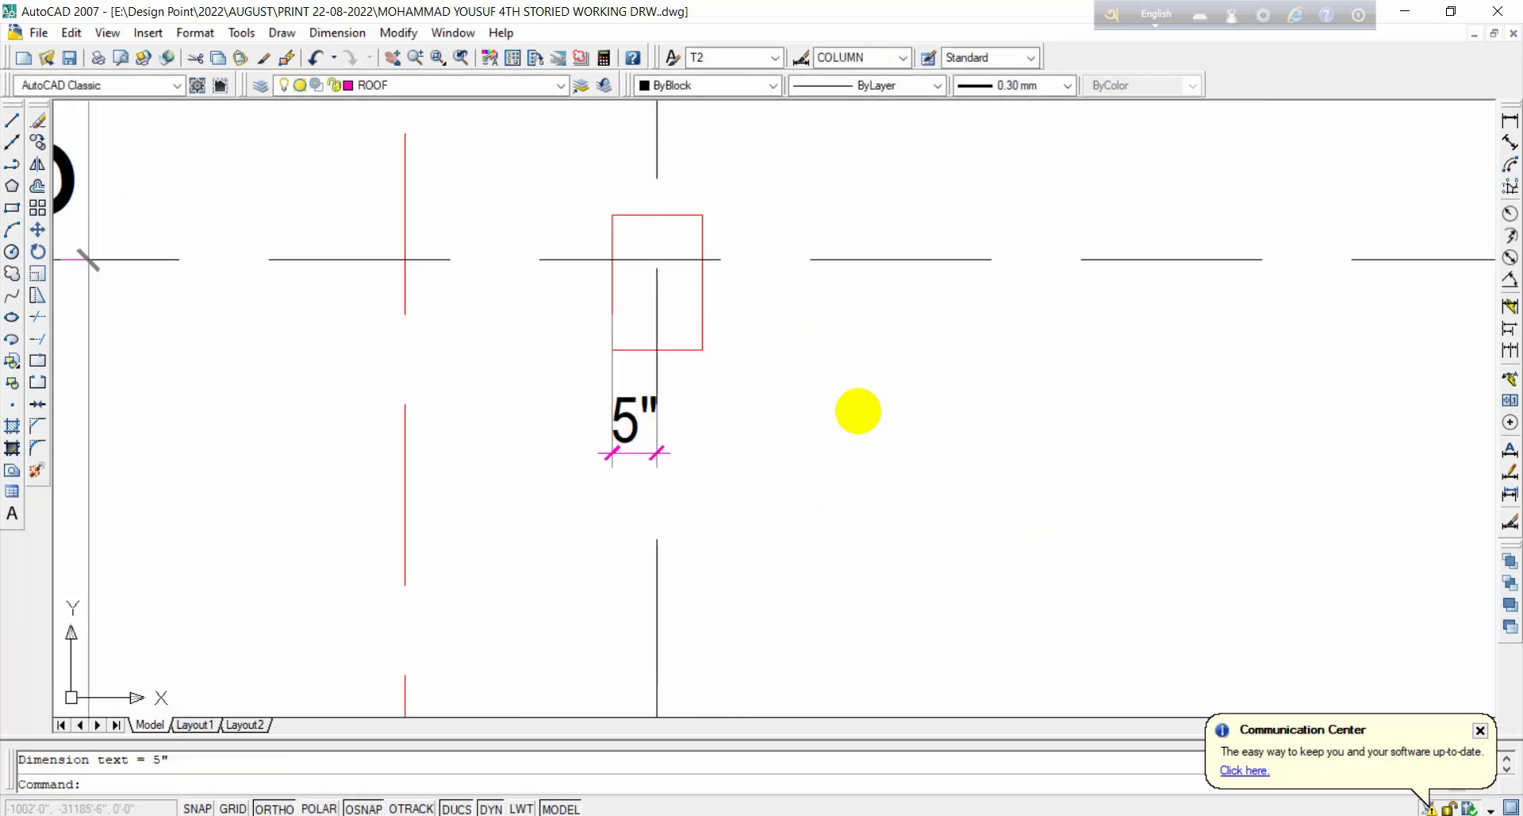
# Step: Continue the dimension below the upper-left column from its vertical grid line to the column's right edge
pyautogui.click(1510, 350)
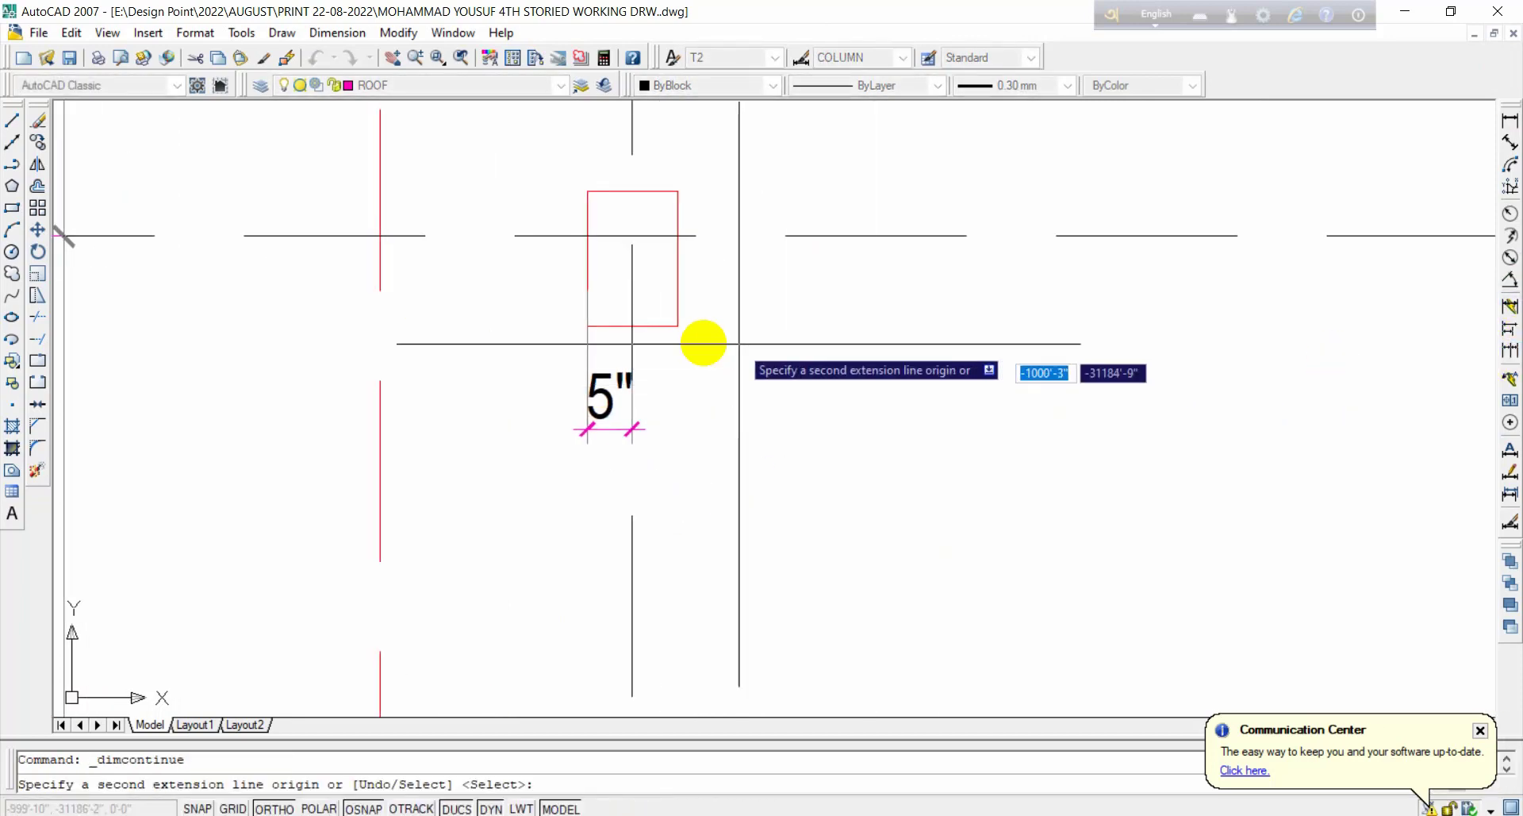
pyautogui.click(679, 325)
pyautogui.press('Return')
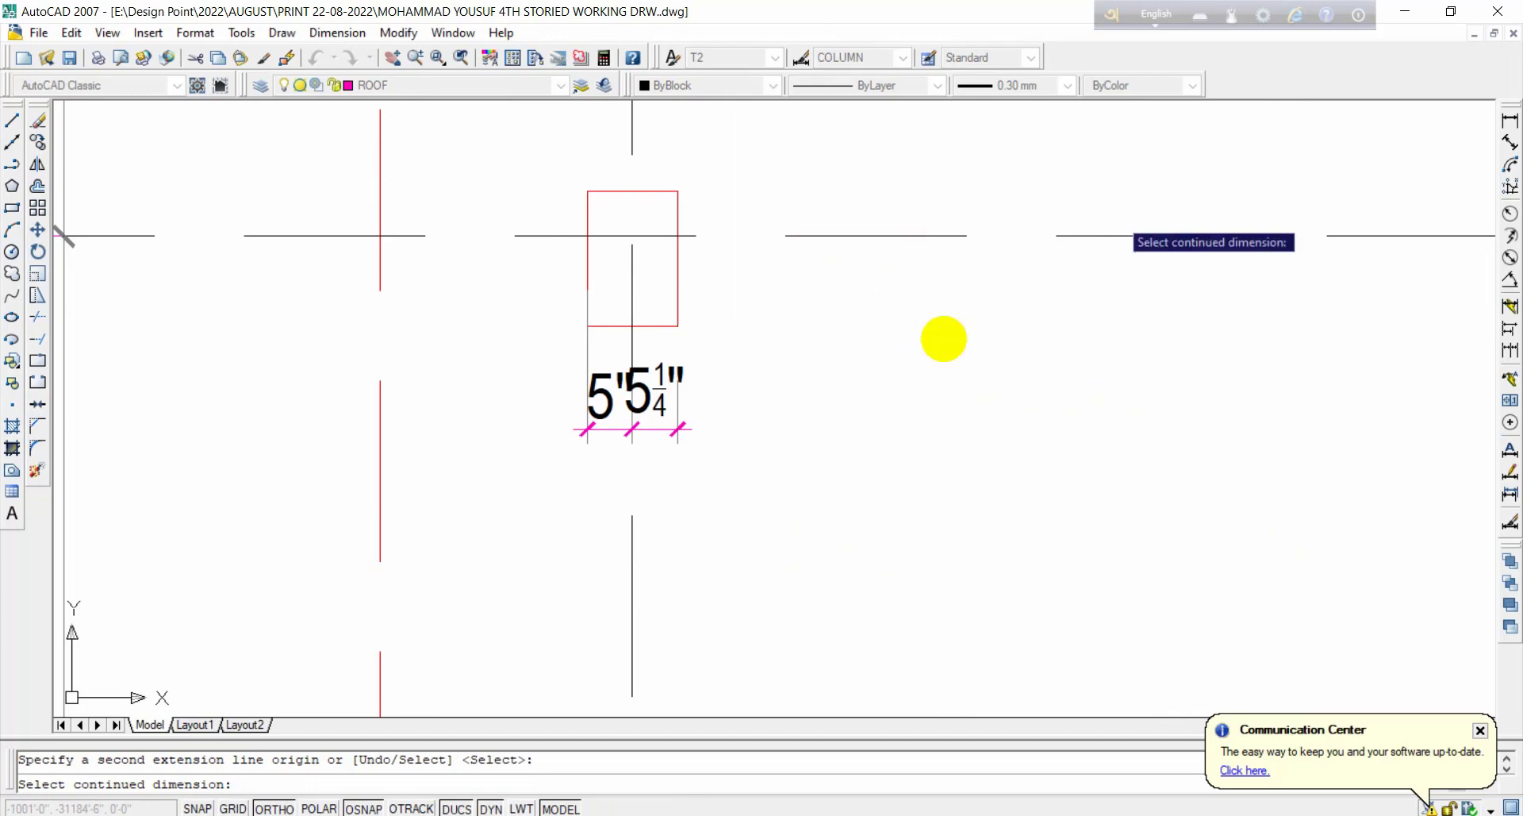
pyautogui.press('Escape')
# Step: Examine where the two offset dimensions below the upper-left column attach along its bottom edge
pyautogui.scroll(3, 698, 395)
pyautogui.click(606, 345)
pyautogui.scroll(3, 627, 238)
pyautogui.scroll(5, 645, 214)
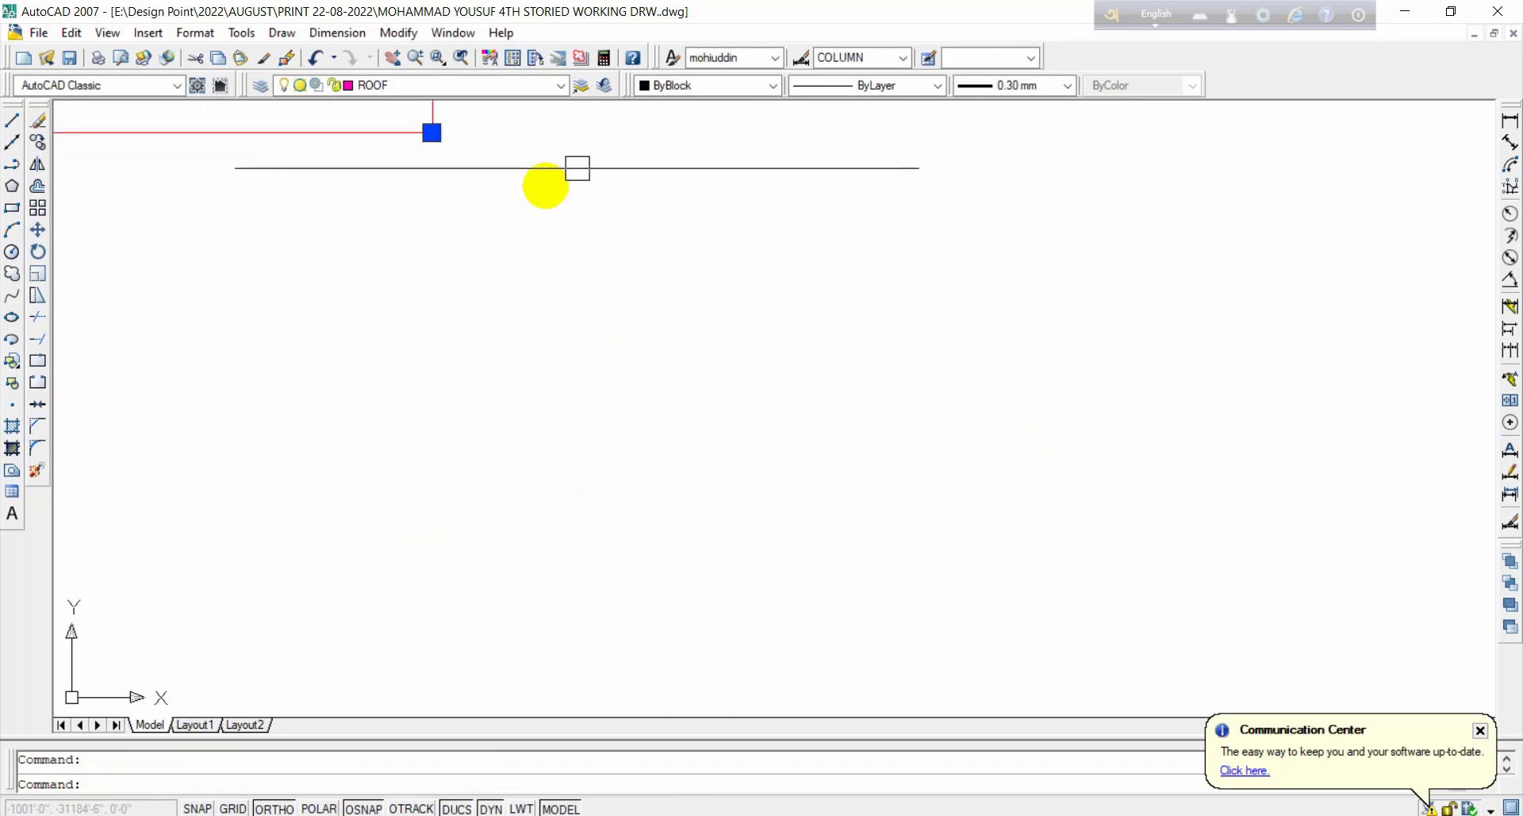
pyautogui.scroll(-6, 591, 303)
pyautogui.scroll(7, 297, 265)
pyautogui.scroll(-5, 820, 292)
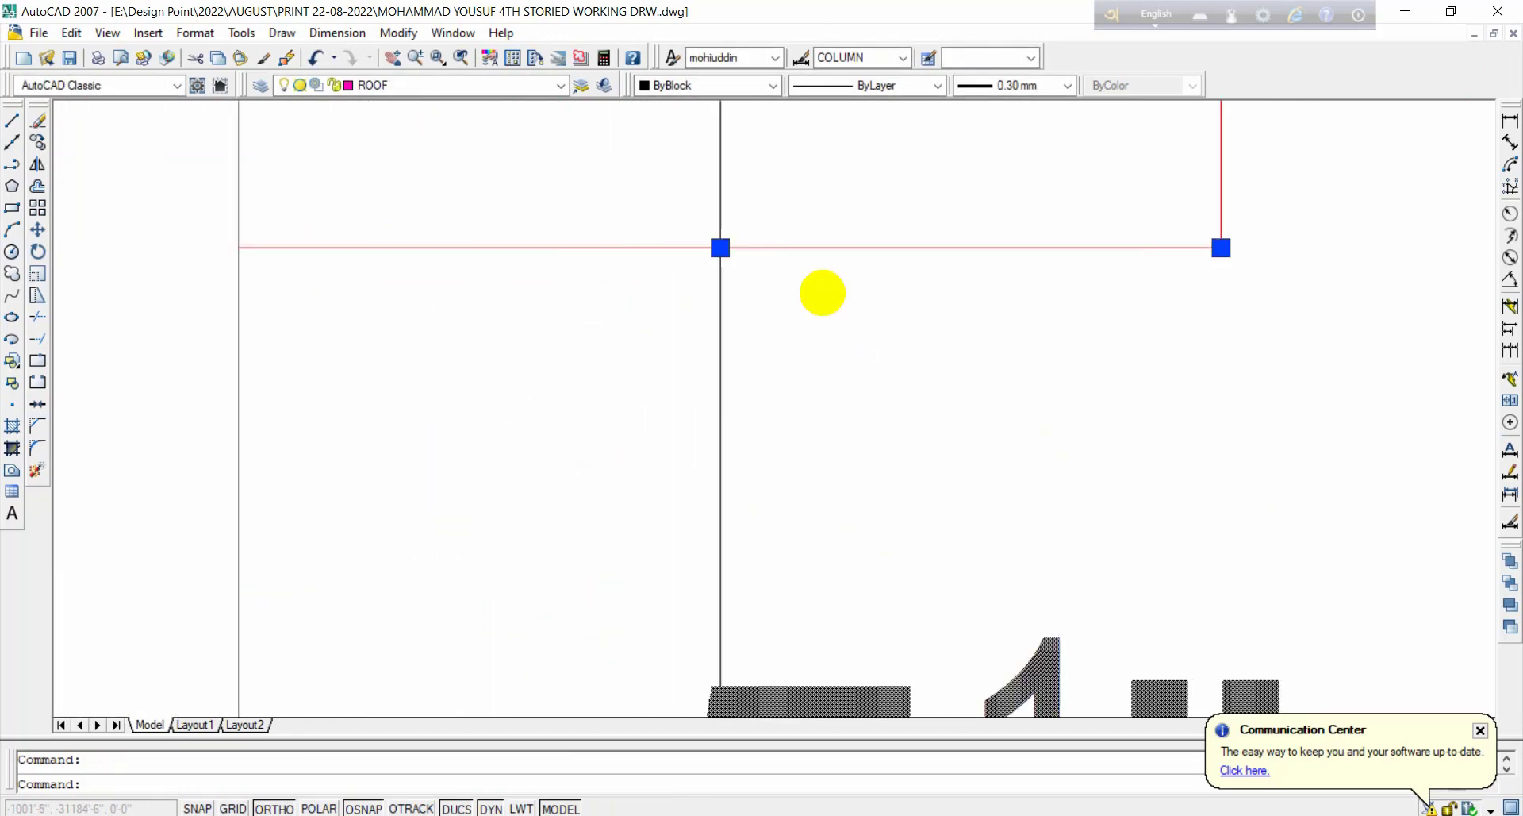
pyautogui.press('Escape')
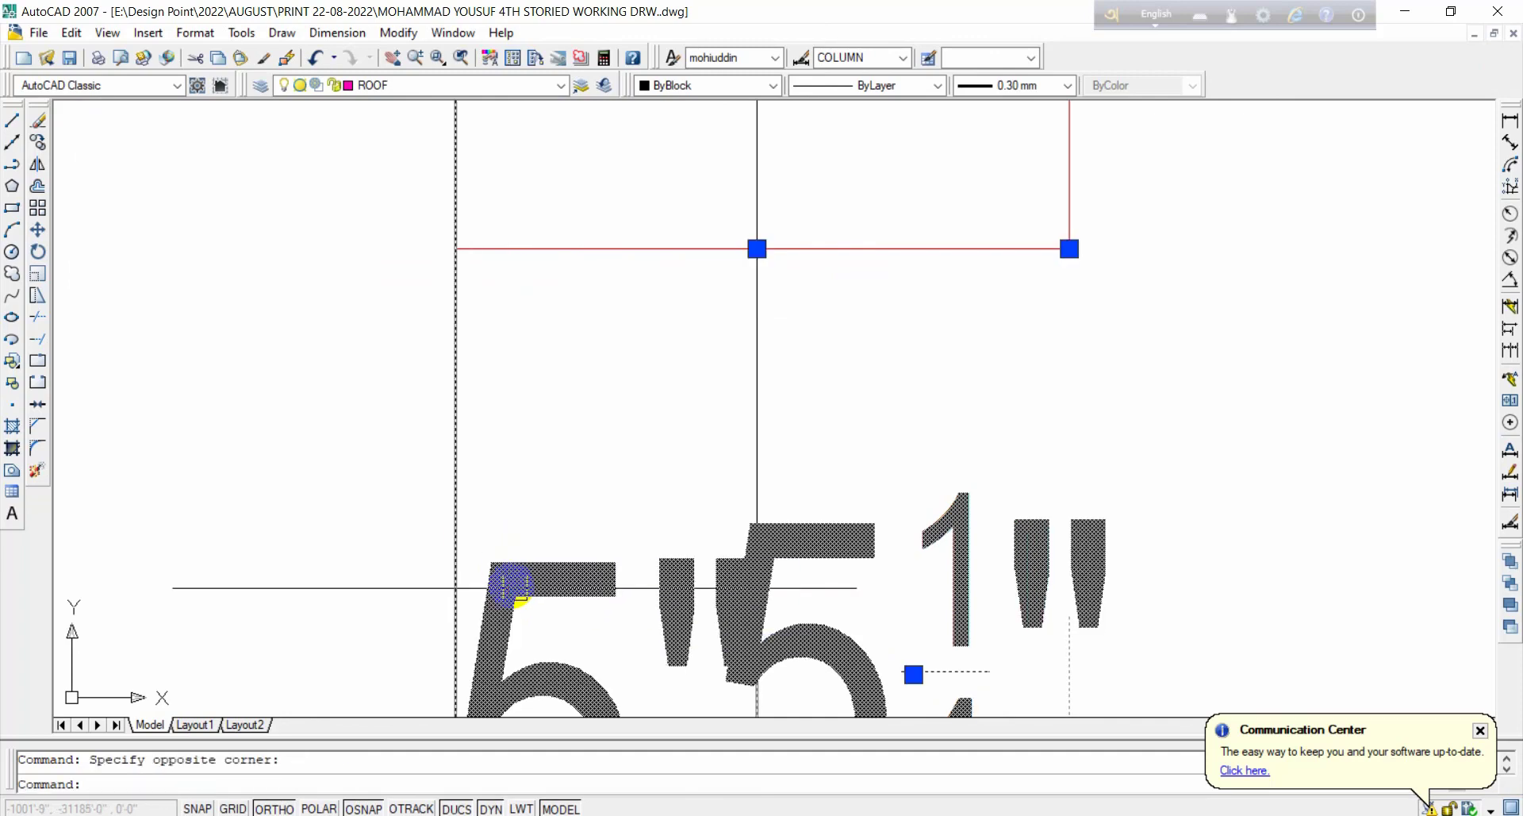
pyautogui.press('Escape')
pyautogui.click(532, 570)
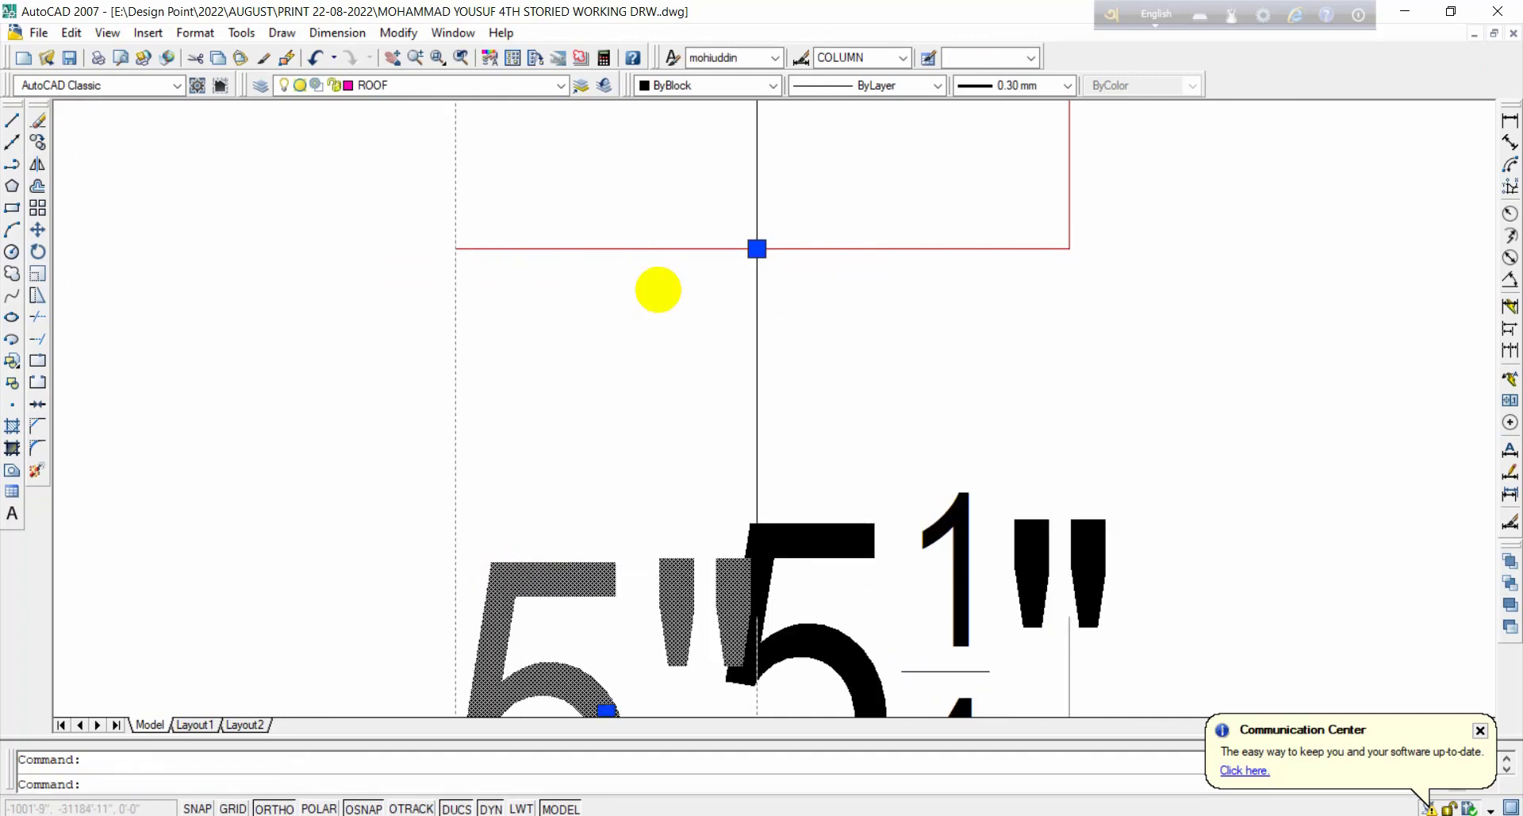
pyautogui.scroll(-5, 658, 290)
pyautogui.press('Escape')
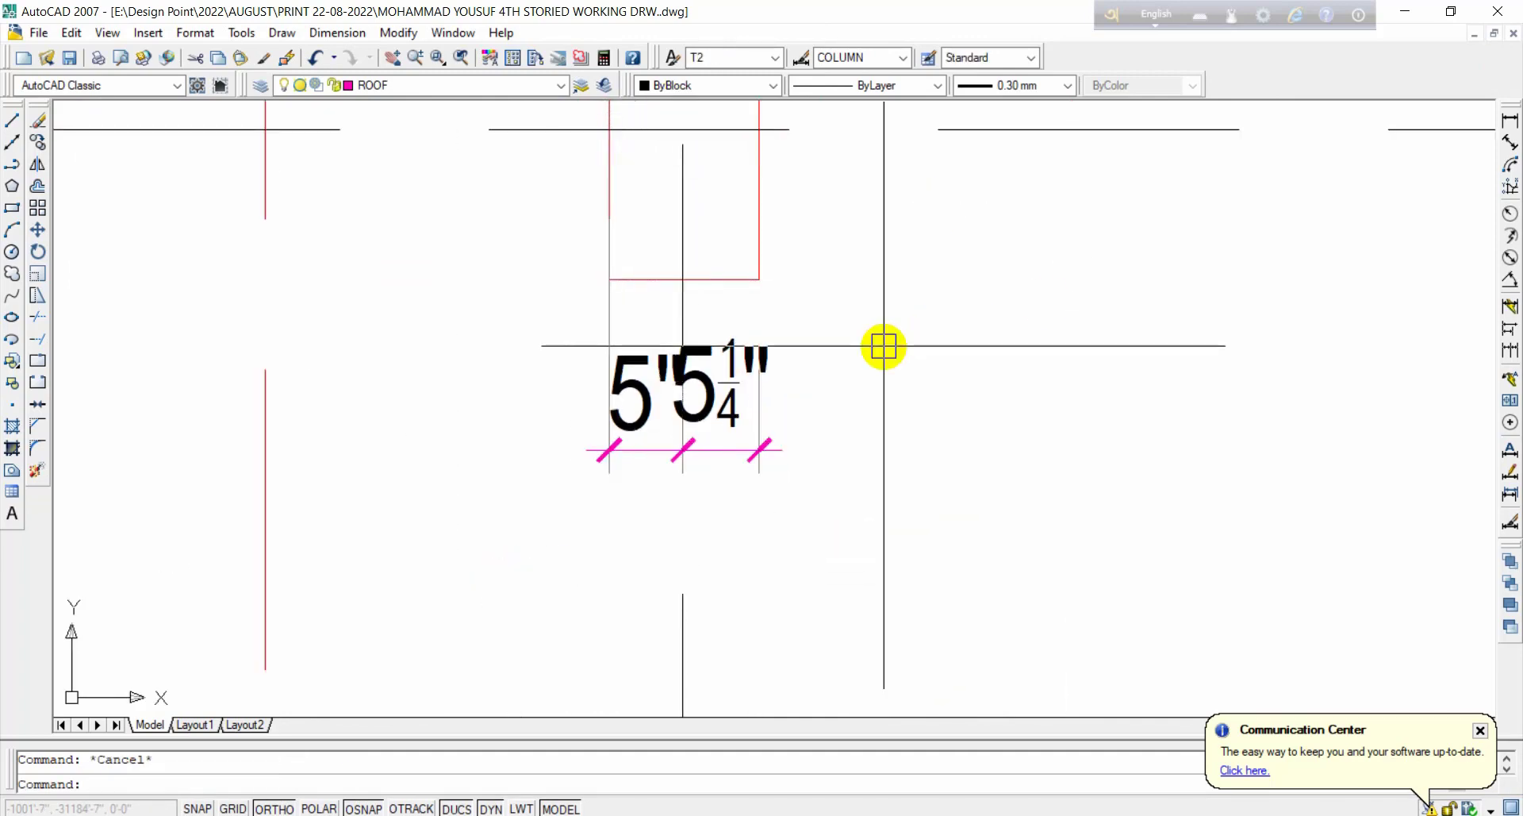
# Step: Add chained vertical dimensions right of the upper-left column, from its top edge to the horizontal grid line and on to its bottom edge
pyautogui.click(1510, 119)
pyautogui.moveTo(925, 253); pyautogui.dragTo(888, 384, button='middle')
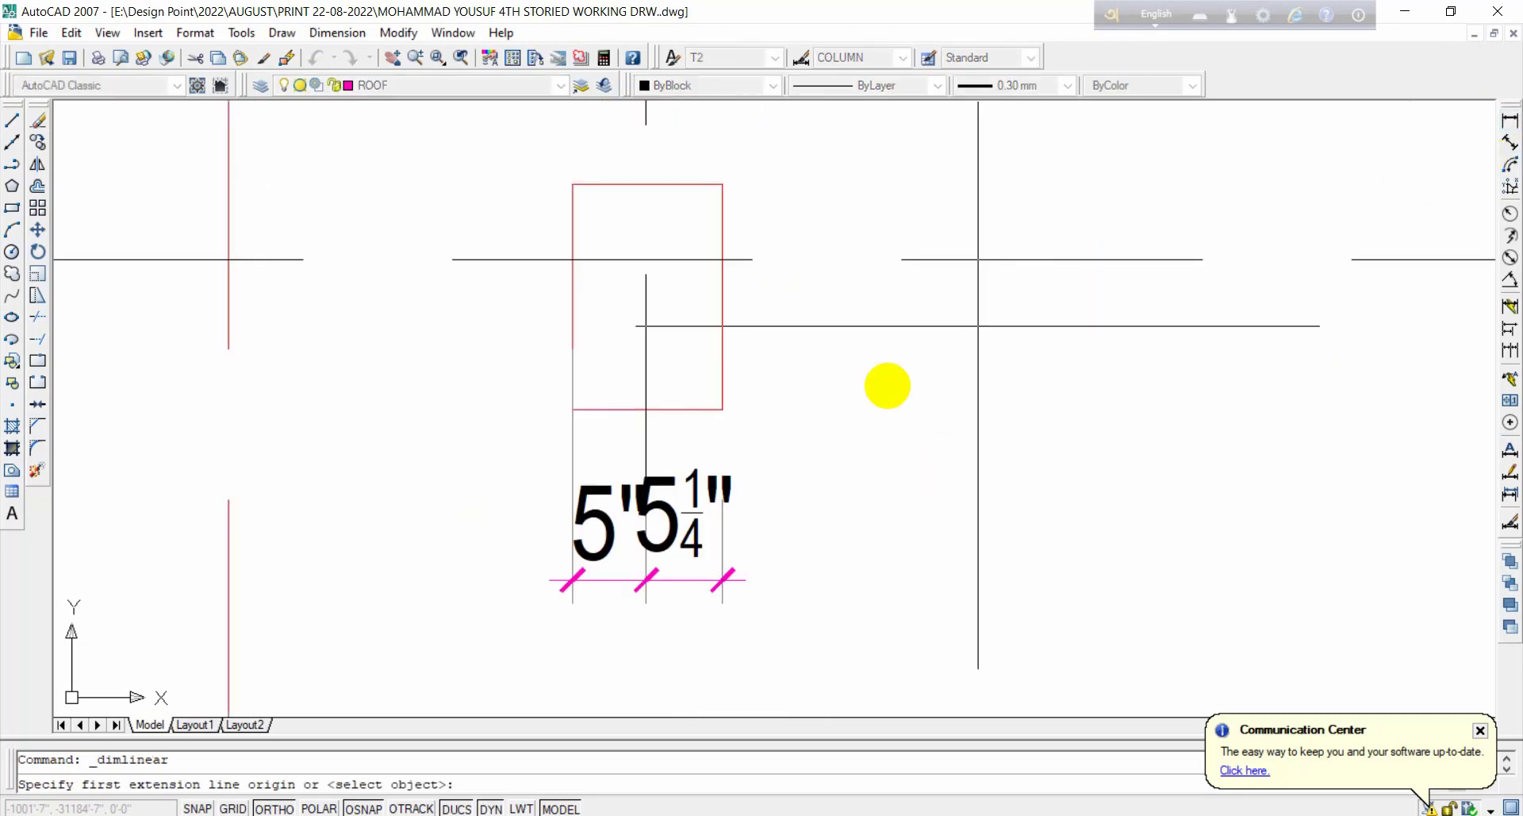
pyautogui.click(730, 258)
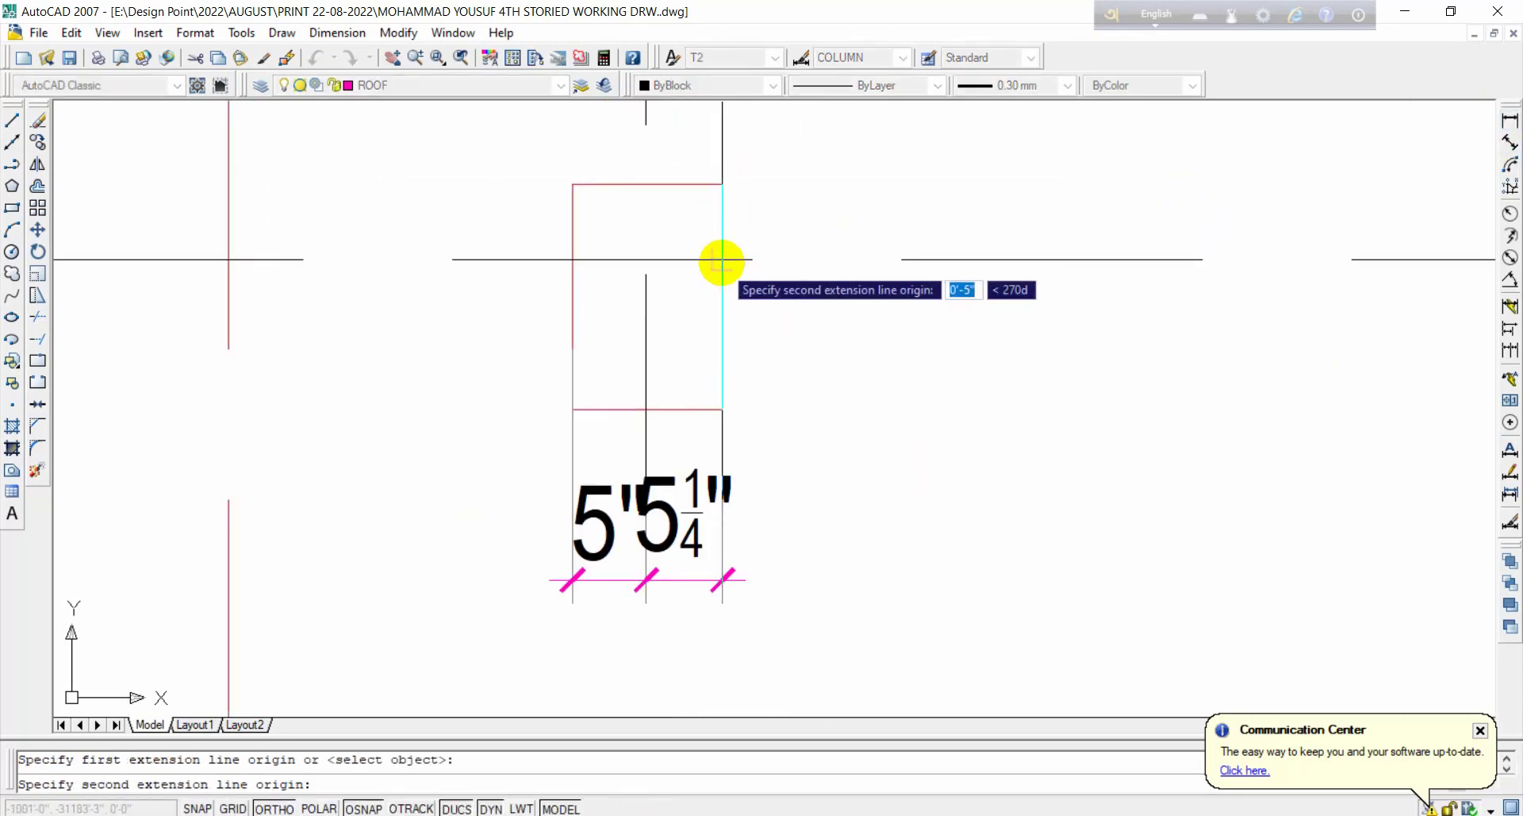
pyautogui.click(722, 184)
pyautogui.click(917, 292)
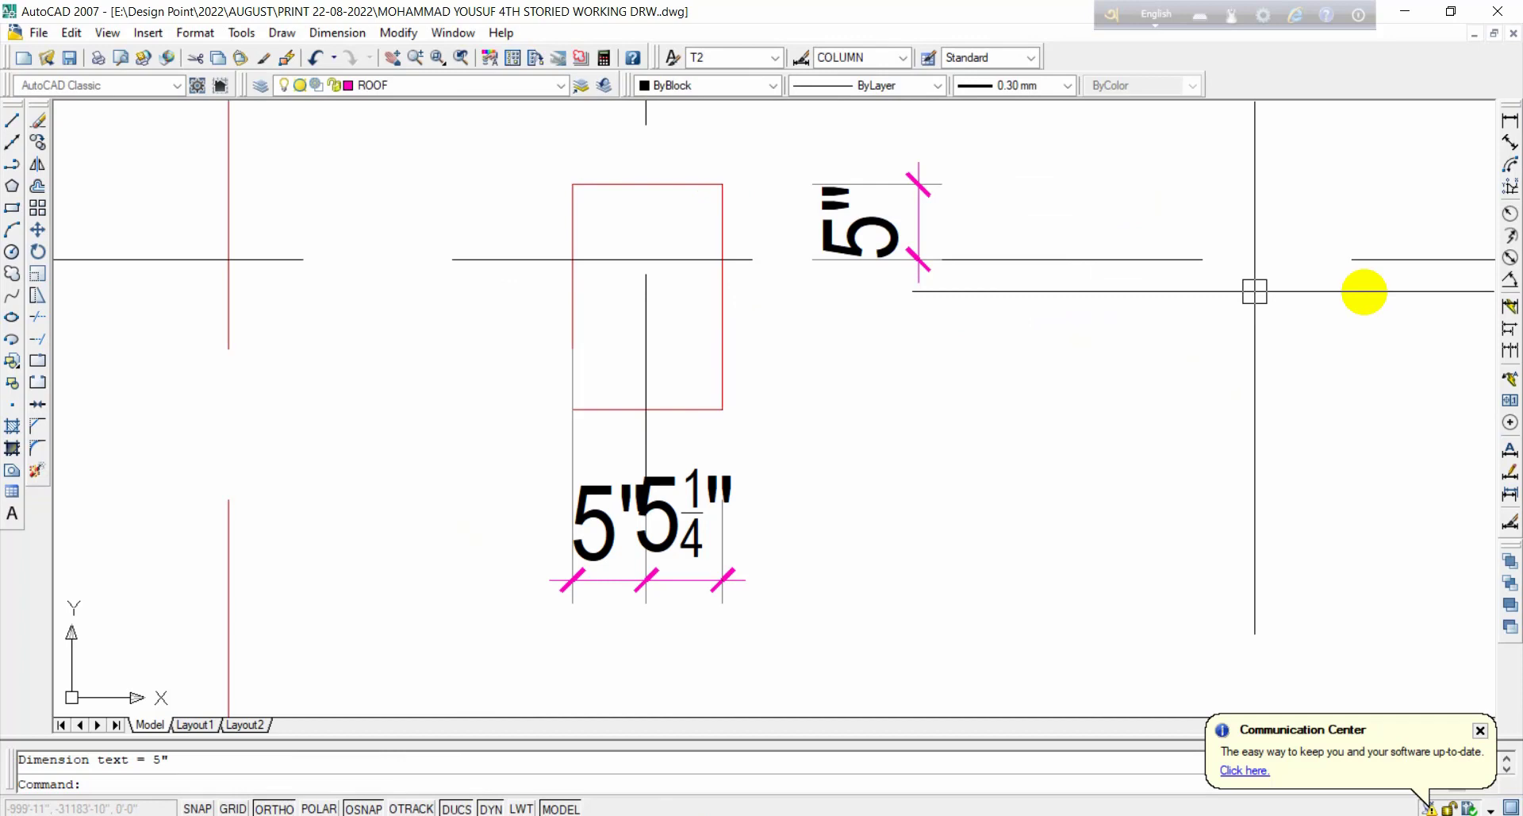
pyautogui.click(1510, 350)
pyautogui.click(722, 409)
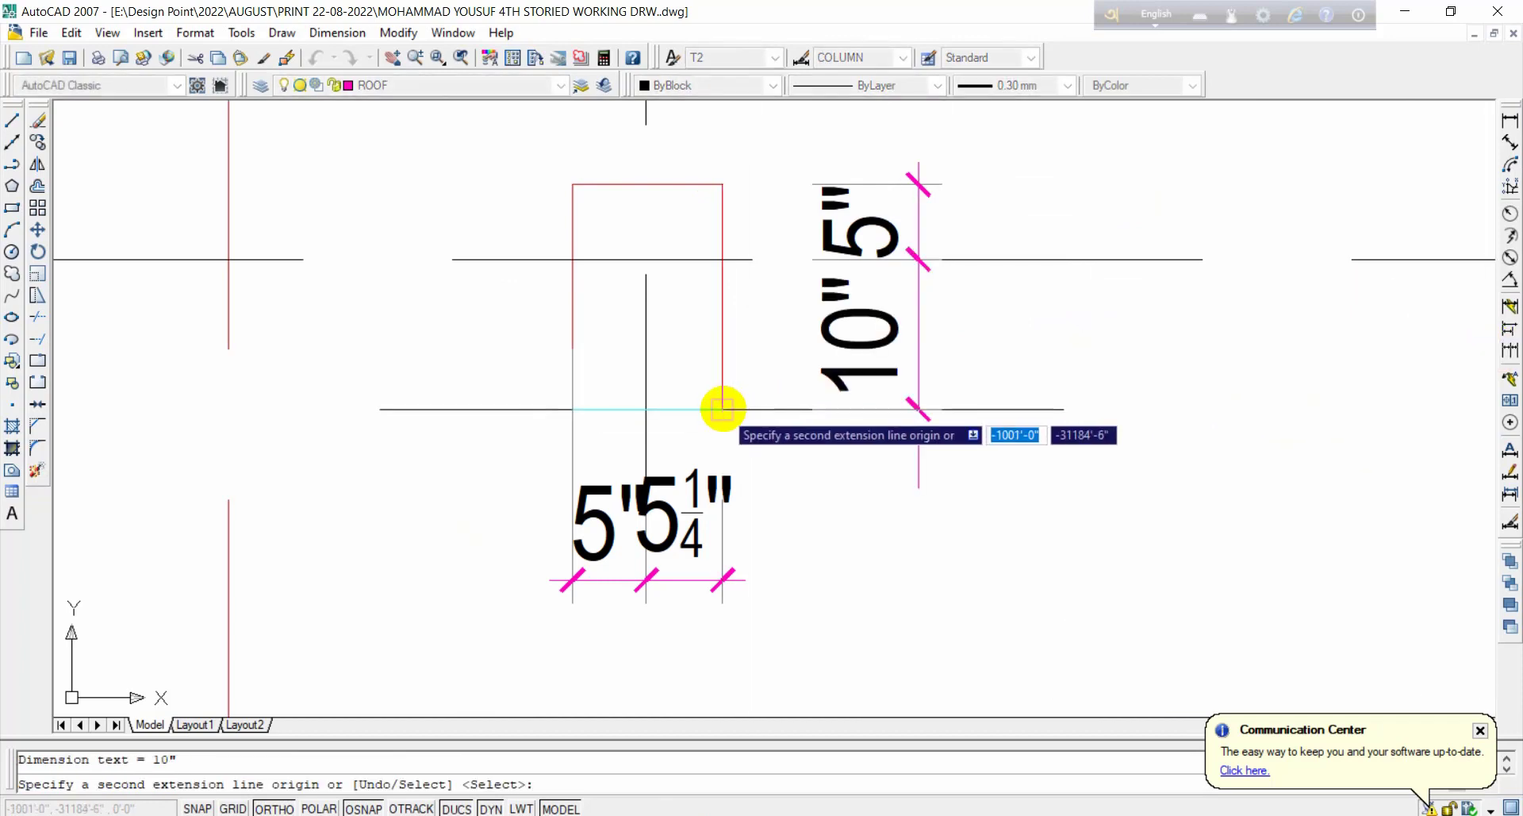
pyautogui.press('Escape')
# Step: Add chained horizontal dimensions below the top row's second column, from its left edge to the vertical grid line and on to its right edge
pyautogui.scroll(-4, 722, 409)
pyautogui.scroll(-2, 1488, 191)
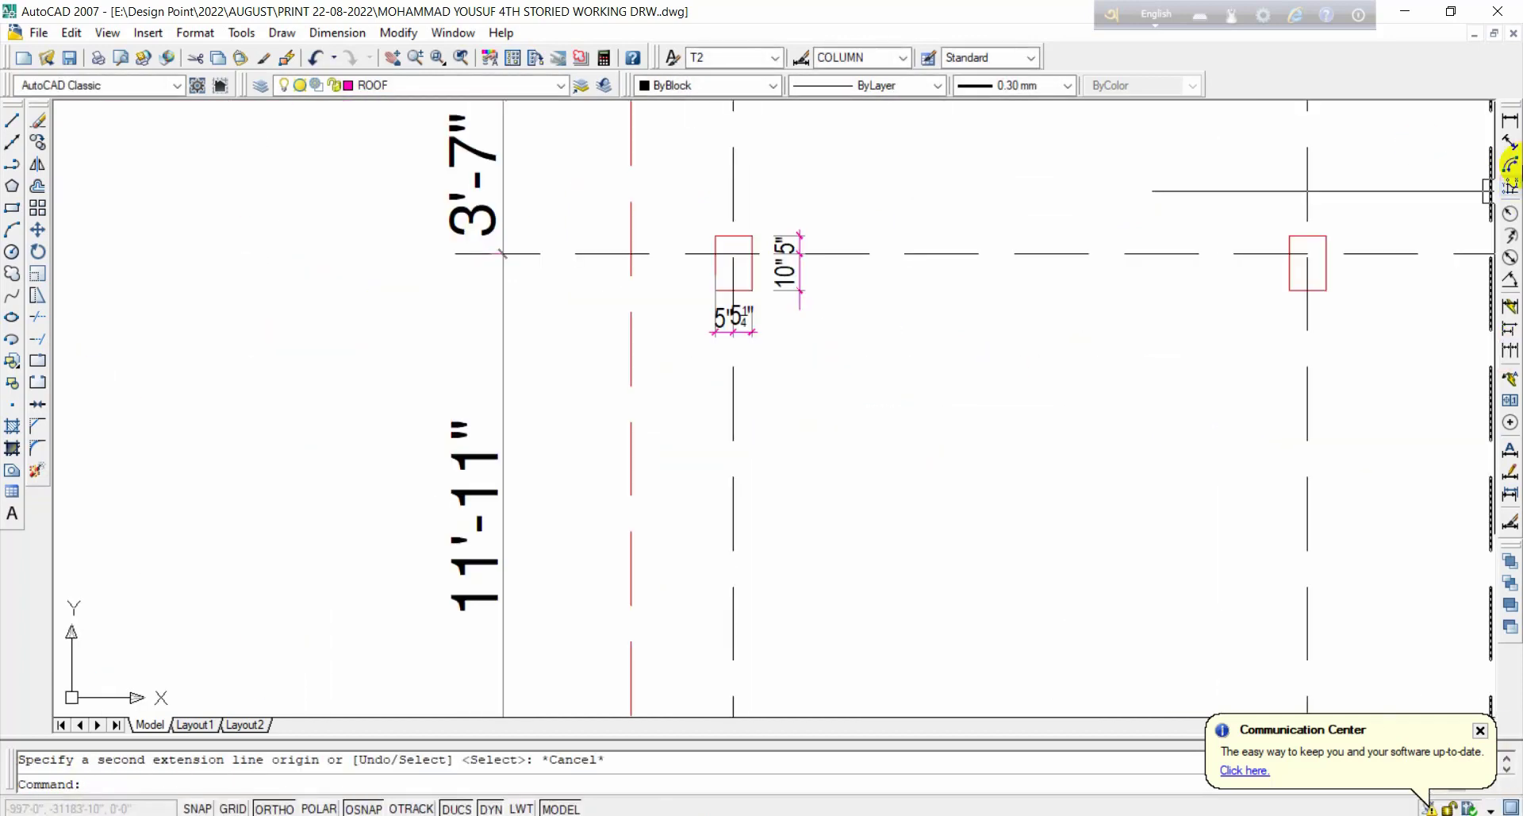
pyautogui.click(1507, 122)
pyautogui.moveTo(1163, 289); pyautogui.dragTo(952, 296, button='middle')
pyautogui.scroll(3, 1048, 255)
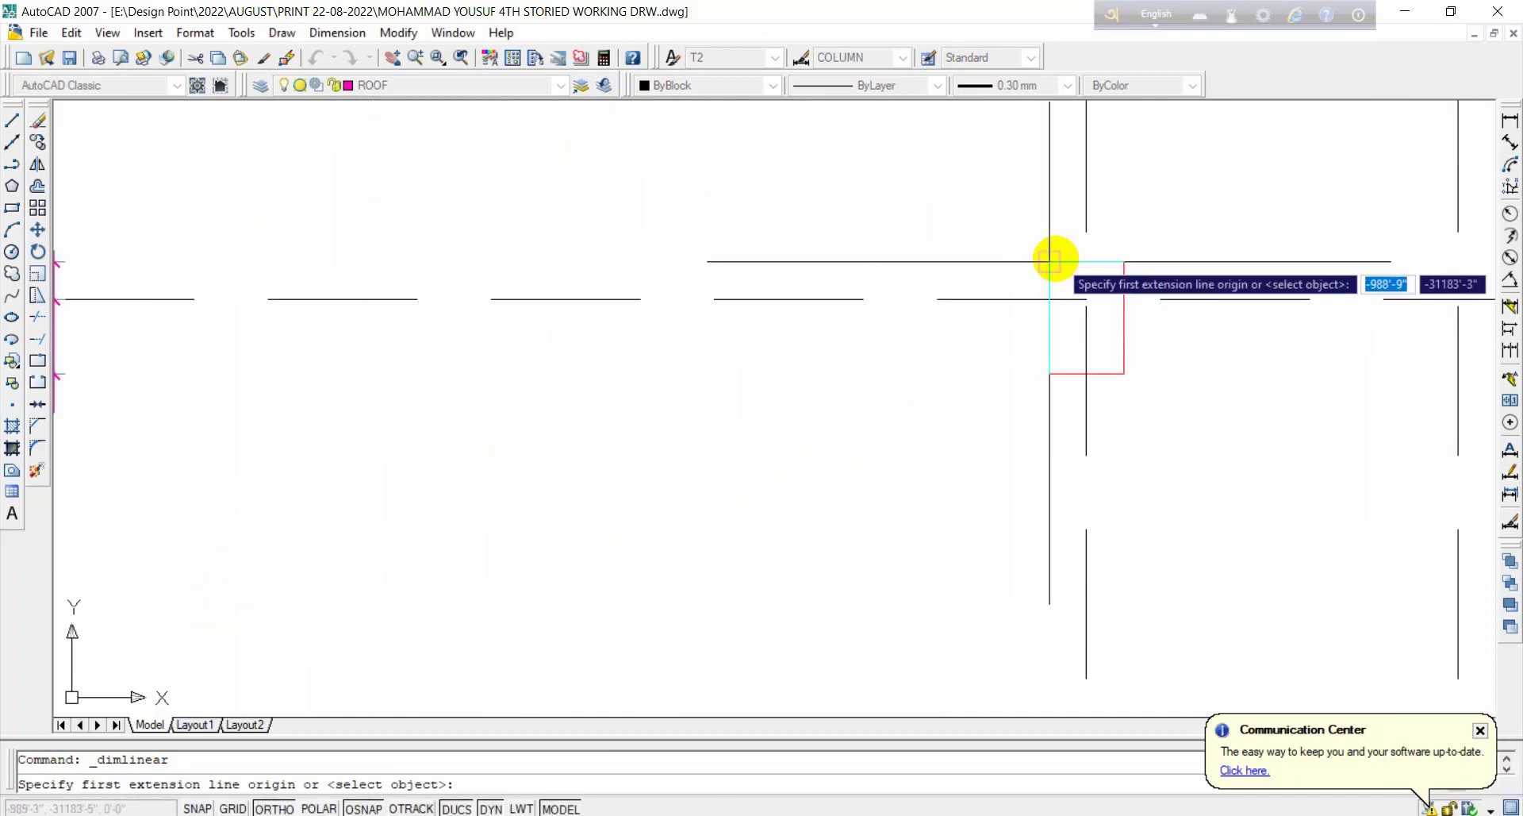
pyautogui.click(1049, 259)
pyautogui.click(1084, 369)
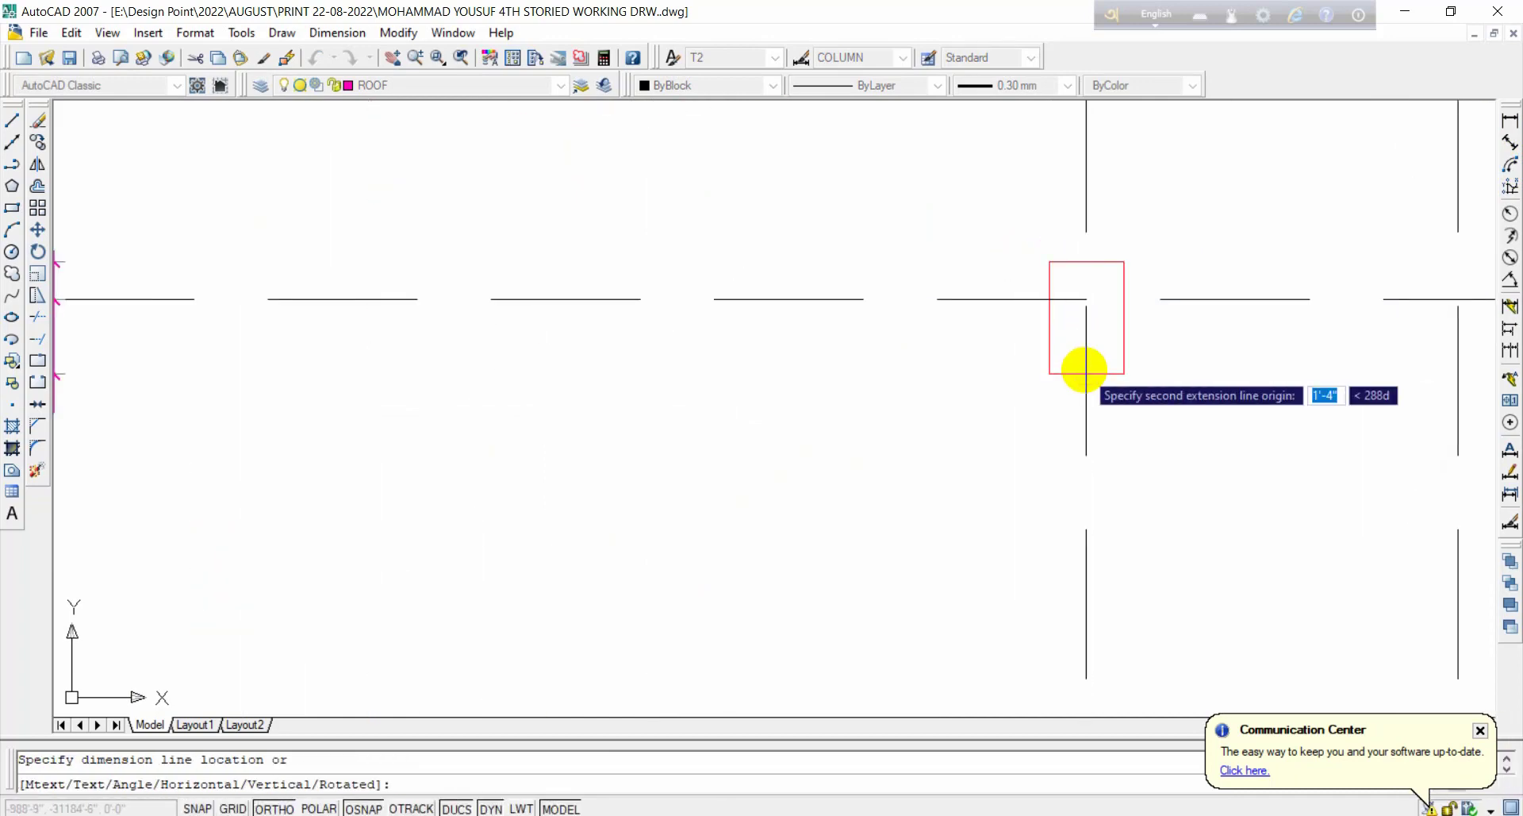
pyautogui.click(1036, 468)
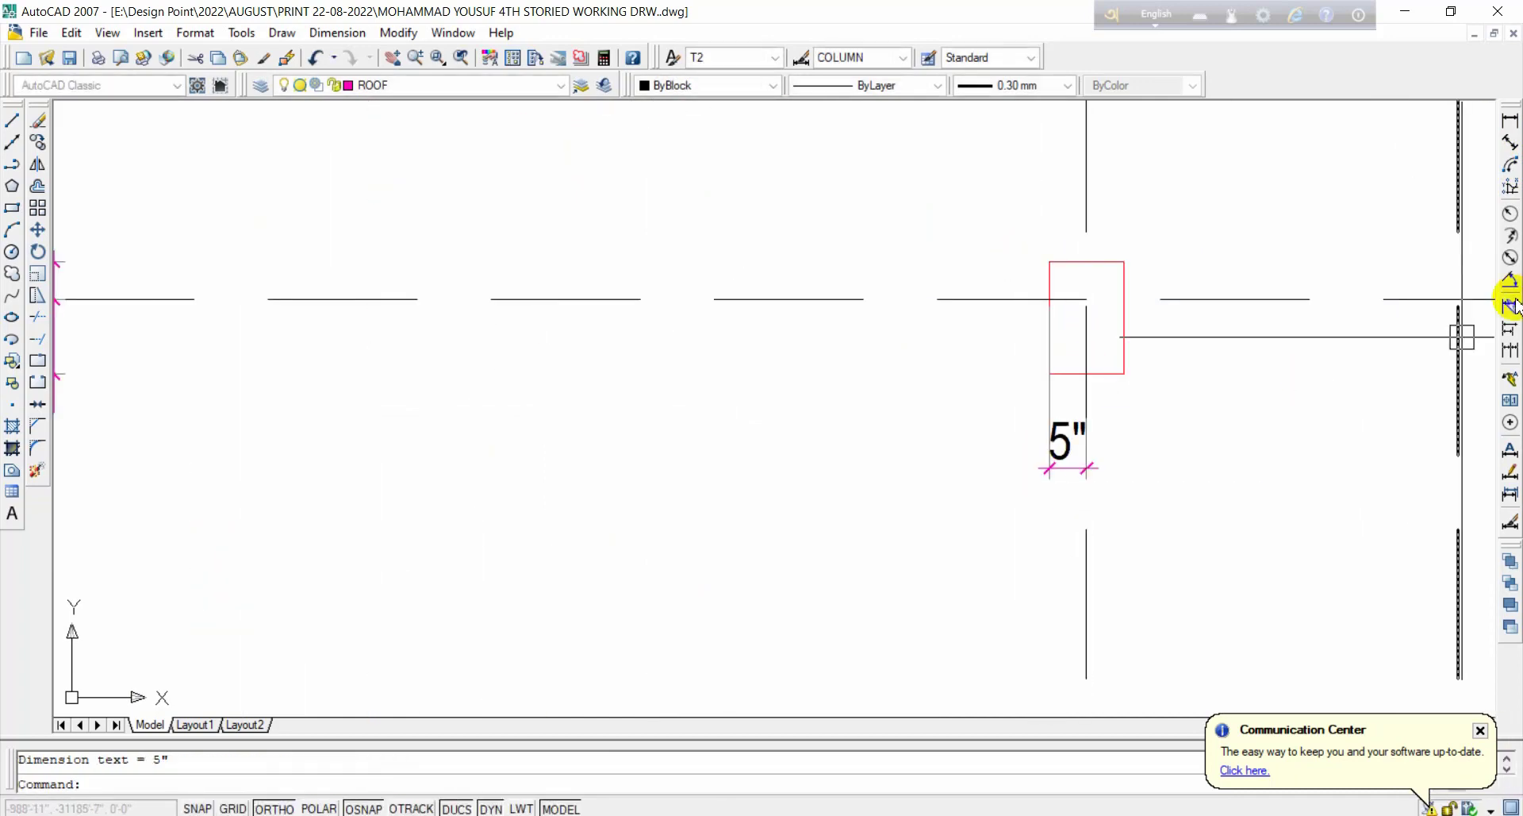
pyautogui.click(1510, 350)
pyautogui.click(1124, 373)
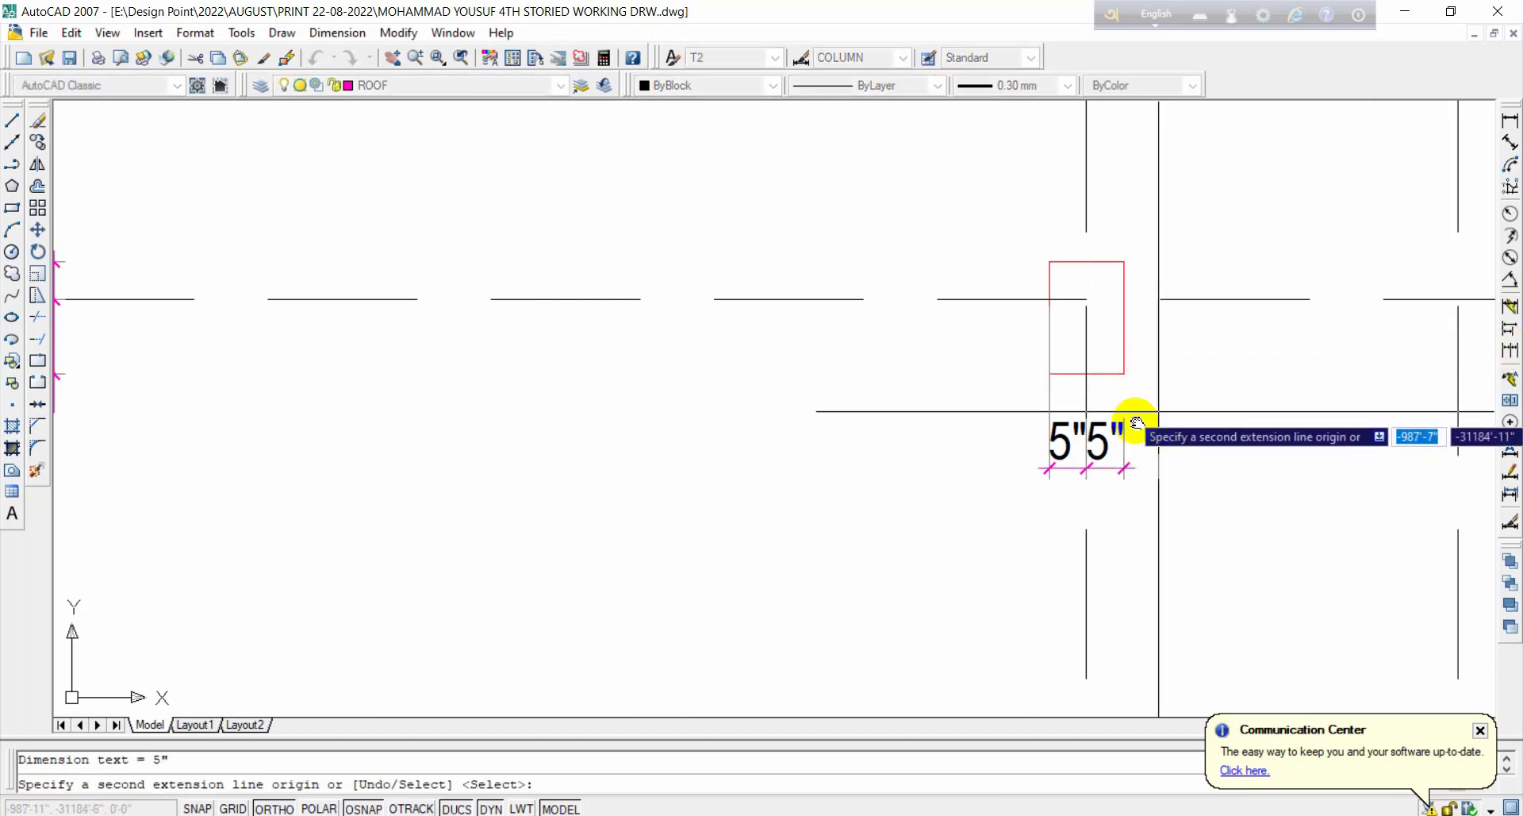
pyautogui.moveTo(1133, 419); pyautogui.dragTo(890, 387, button='middle')
pyautogui.press('Escape')
# Step: Add chained vertical dimensions left of the top row's second column, from its top edge to the horizontal grid line and on to its bottom edge
pyautogui.click(1510, 120)
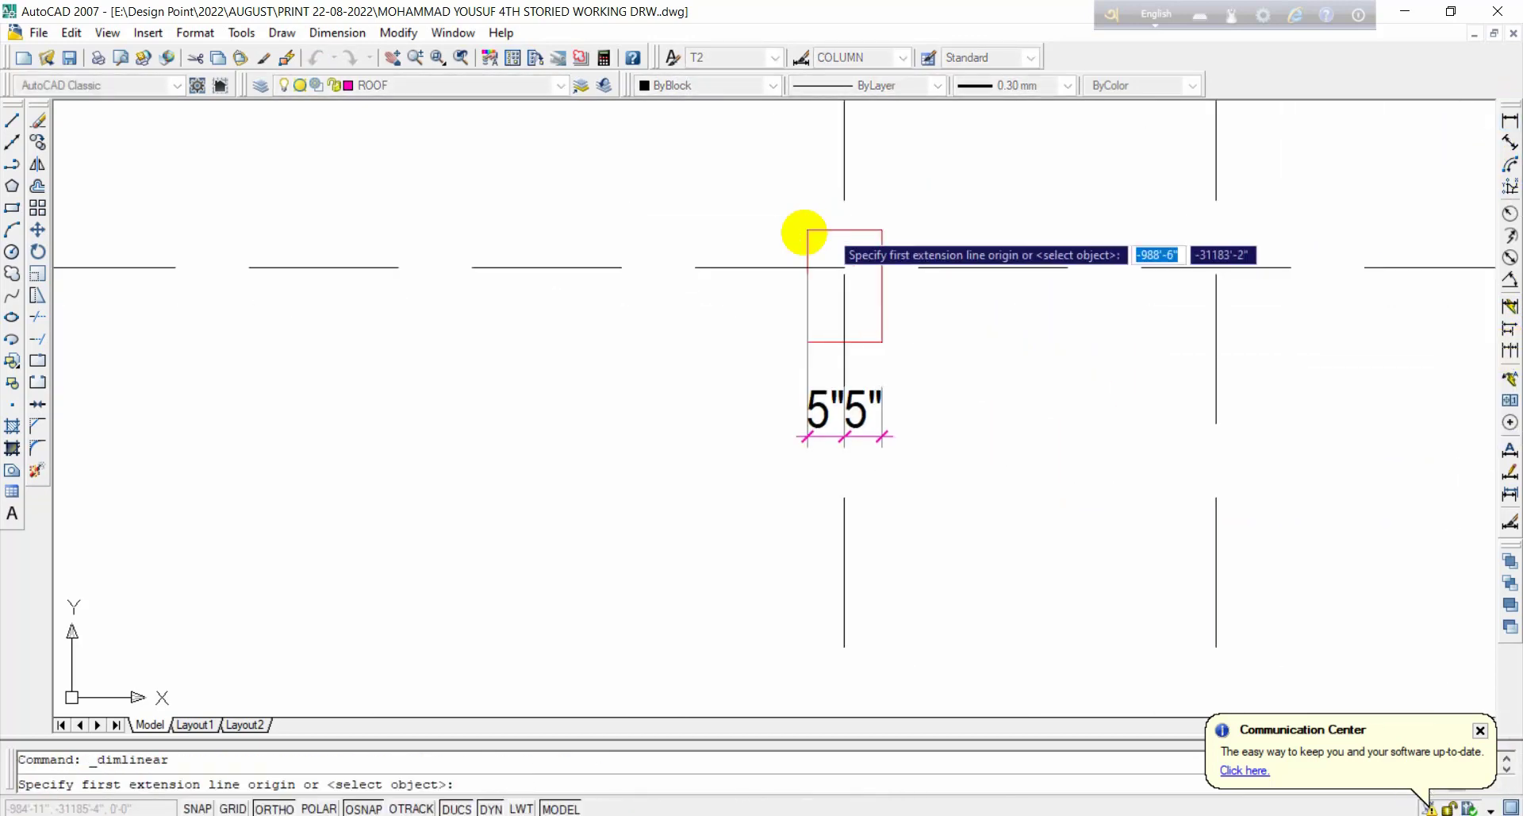
pyautogui.click(809, 232)
pyautogui.click(811, 268)
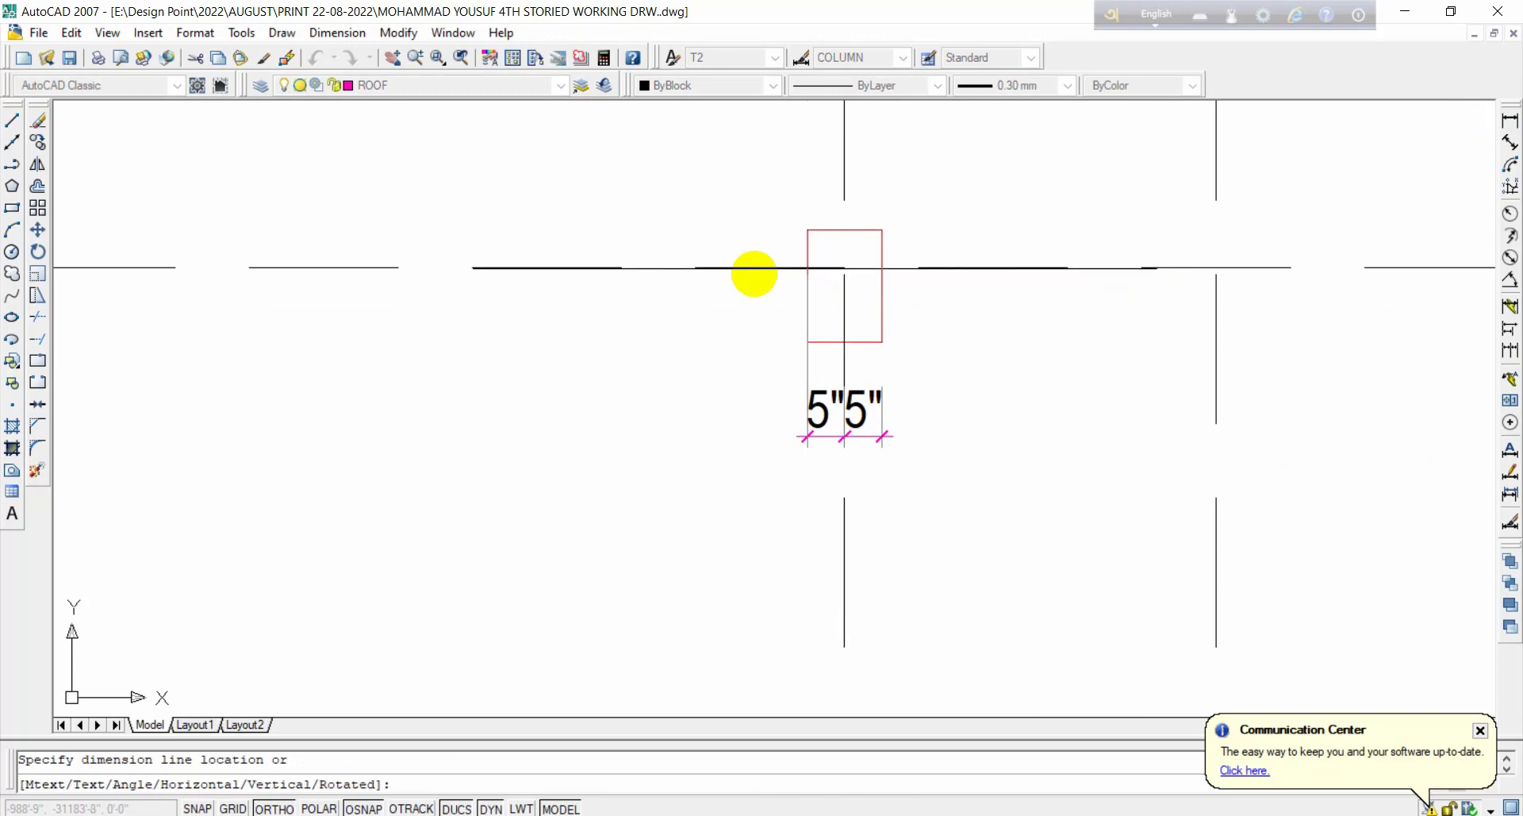
pyautogui.click(684, 270)
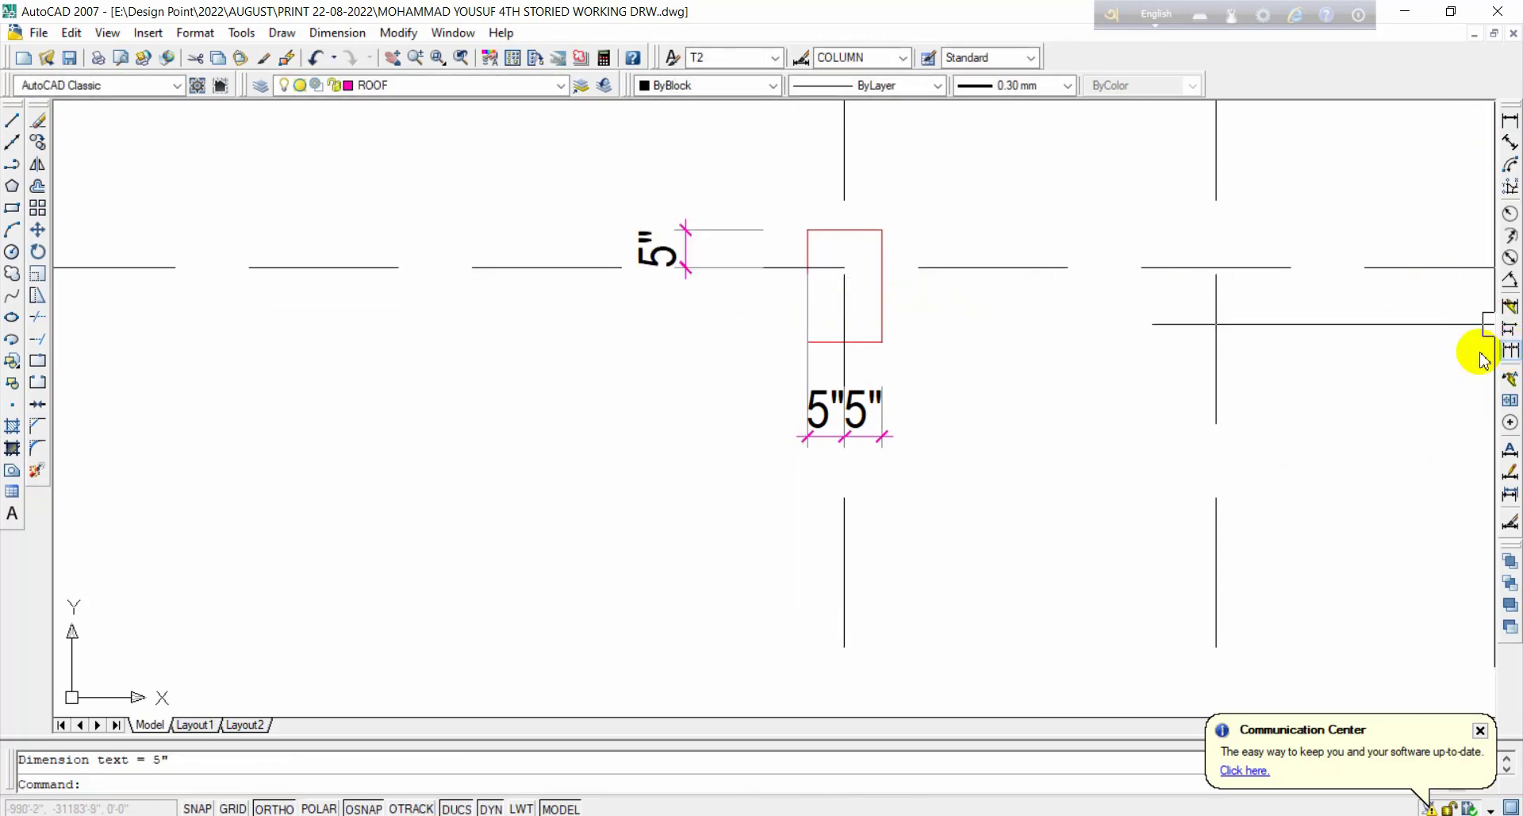
pyautogui.click(1510, 350)
pyautogui.press('Escape')
pyautogui.scroll(-4, 793, 346)
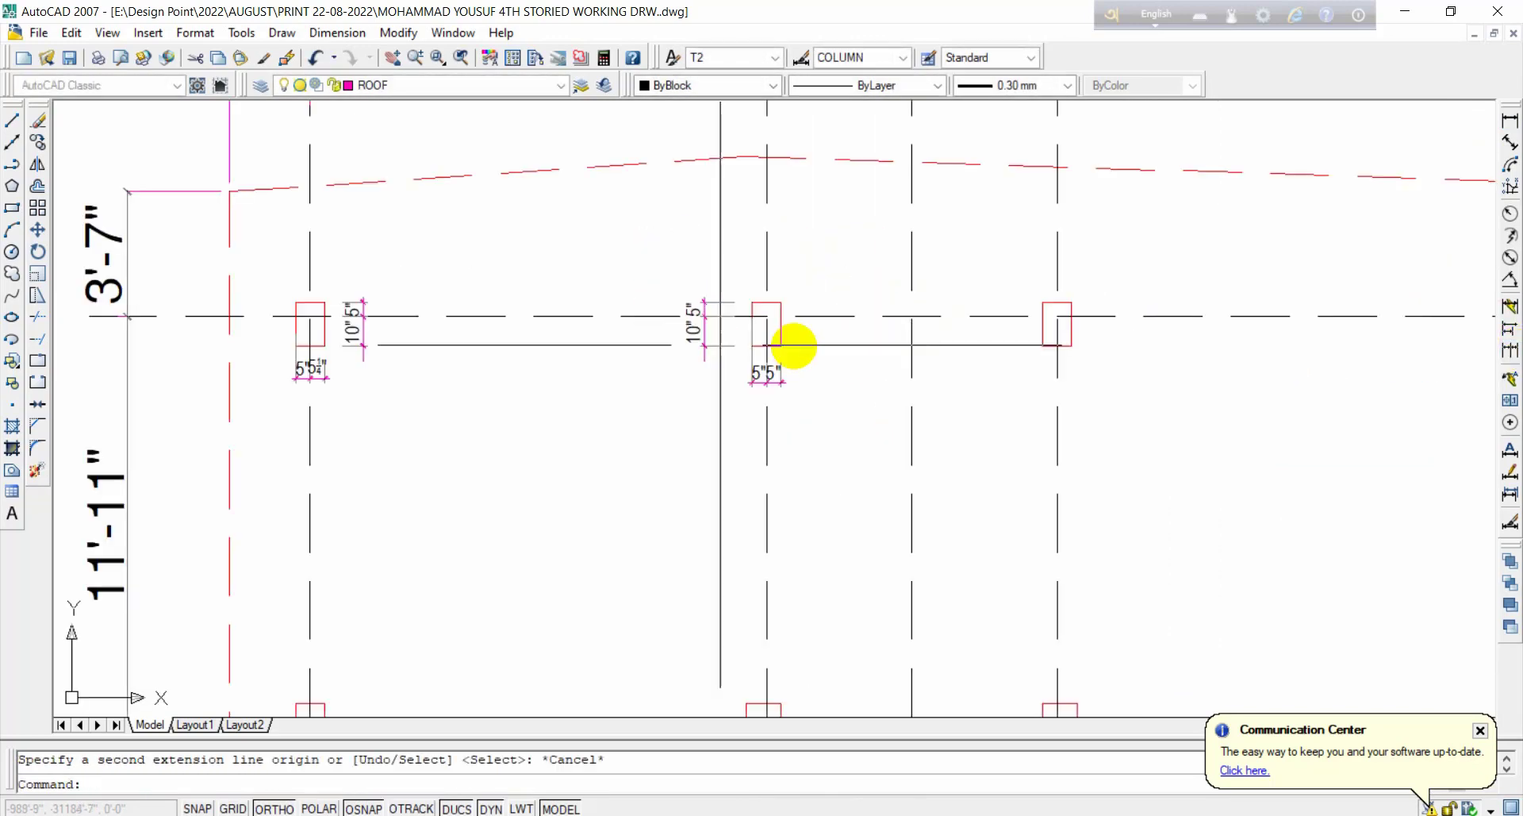
pyautogui.press('Return')
pyautogui.press('Escape')
# Step: Add chained horizontal dimensions below the top row's third column, from its left edge to the vertical grid line and on to its right edge
pyautogui.scroll(2, 1149, 312)
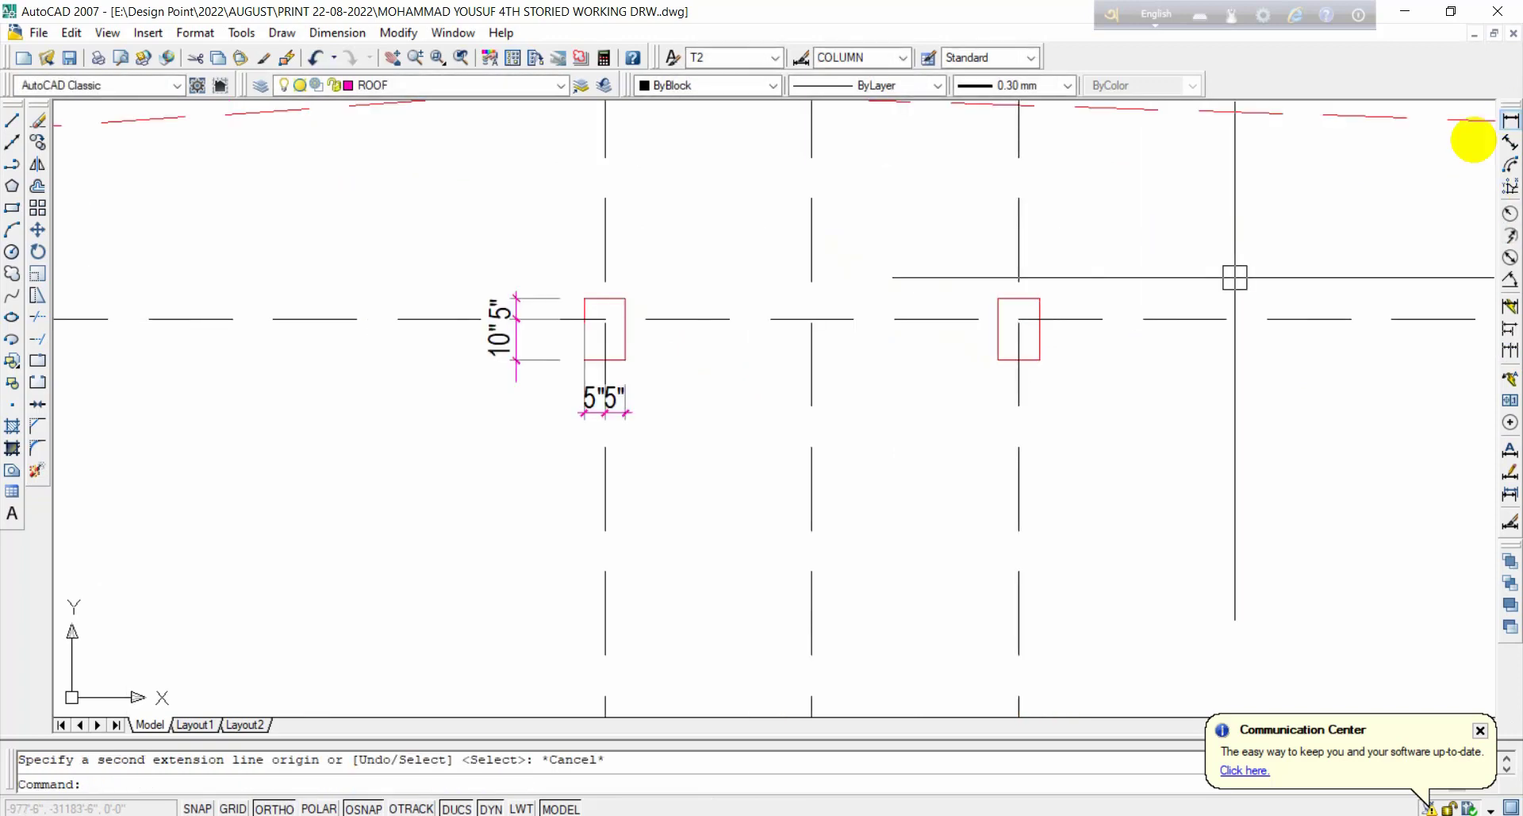
pyautogui.click(1509, 120)
pyautogui.scroll(3, 1061, 311)
pyautogui.click(942, 290)
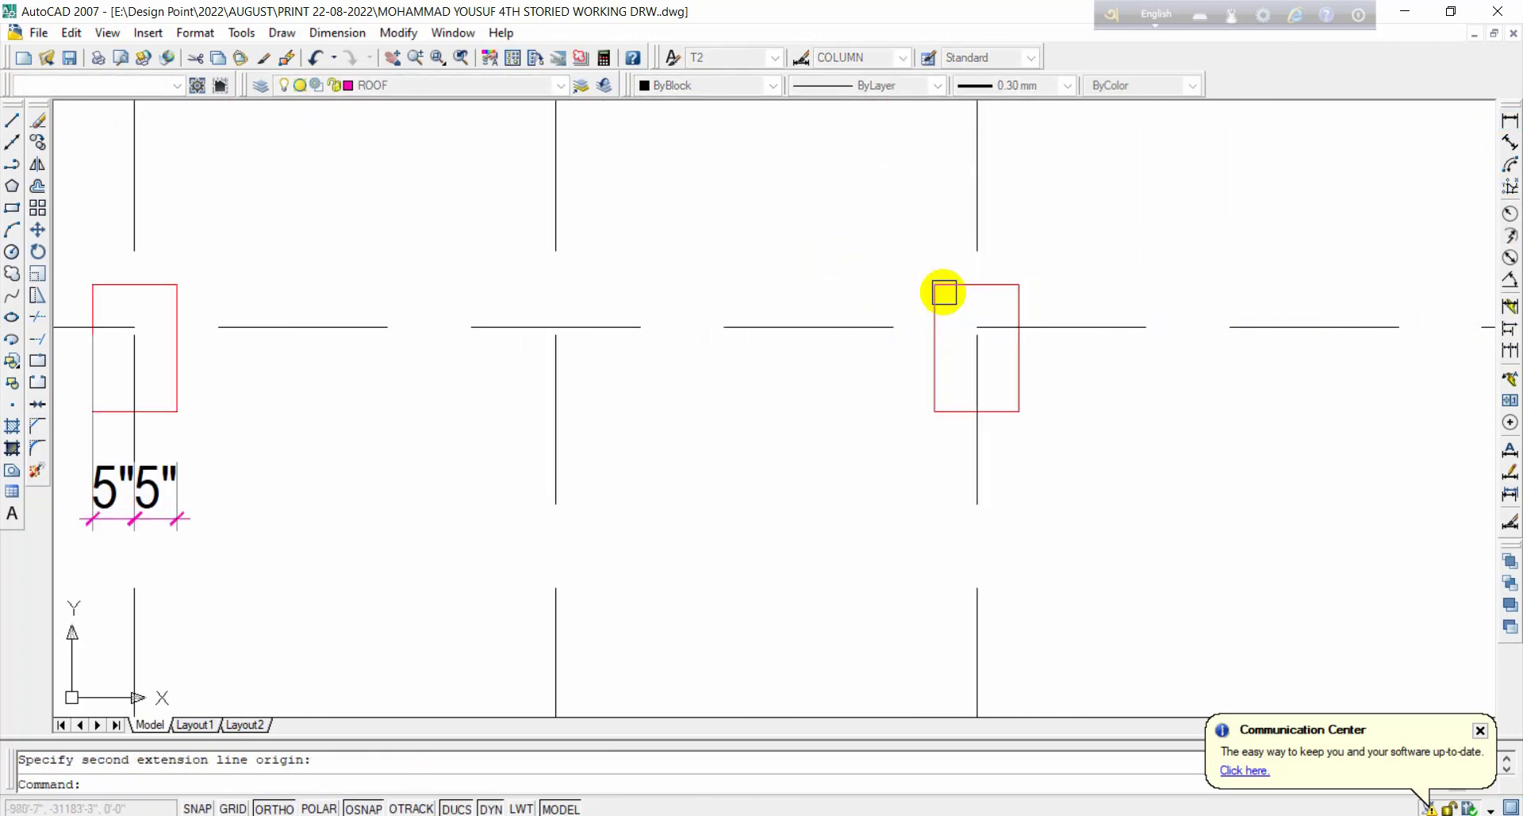
pyautogui.press('Return')
pyautogui.click(935, 285)
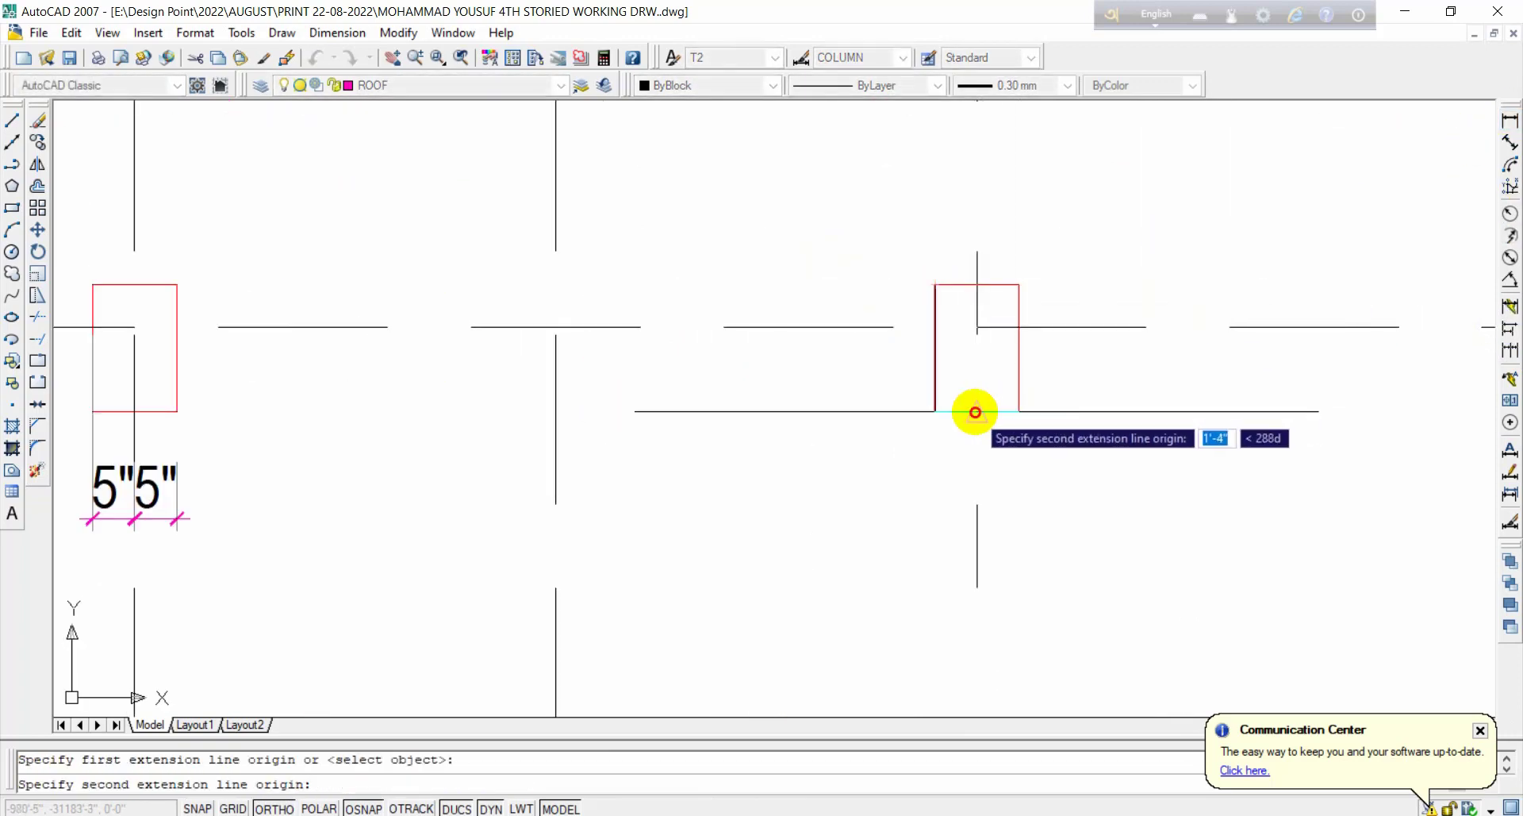
pyautogui.click(975, 412)
pyautogui.click(926, 543)
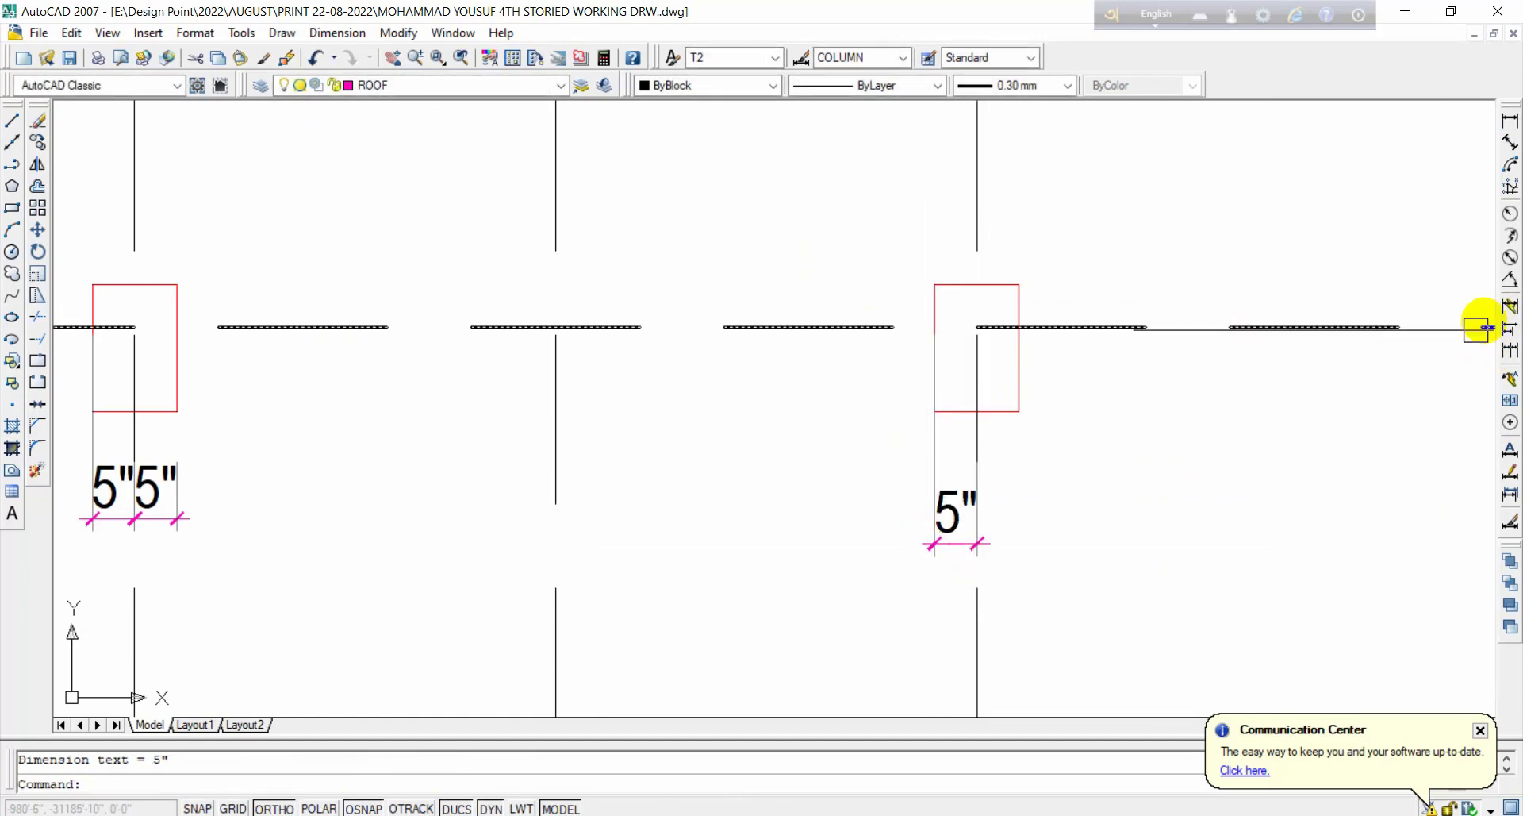
pyautogui.click(1510, 350)
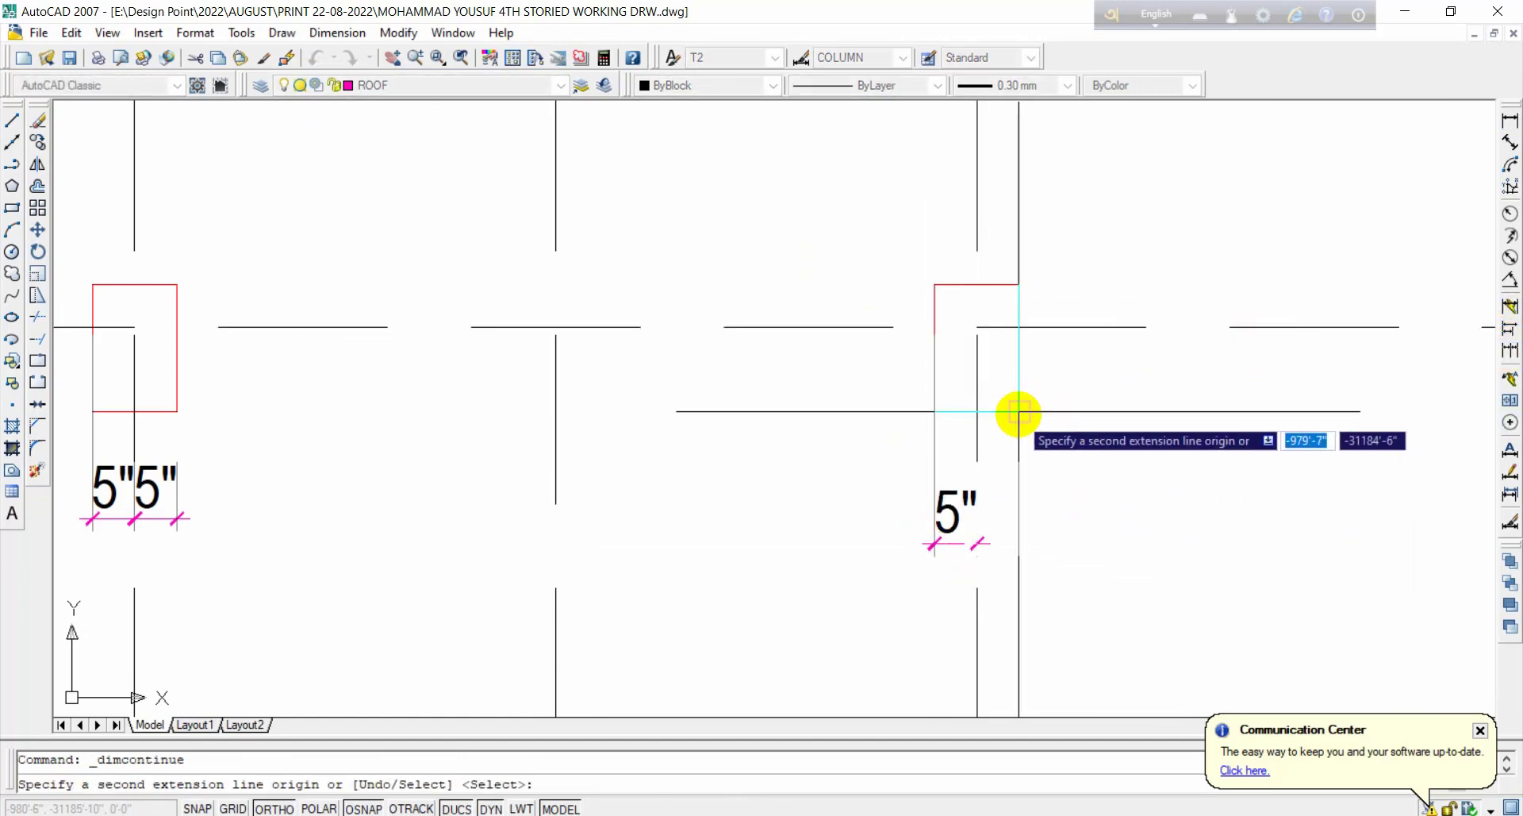
pyautogui.click(1018, 411)
pyautogui.press('Escape')
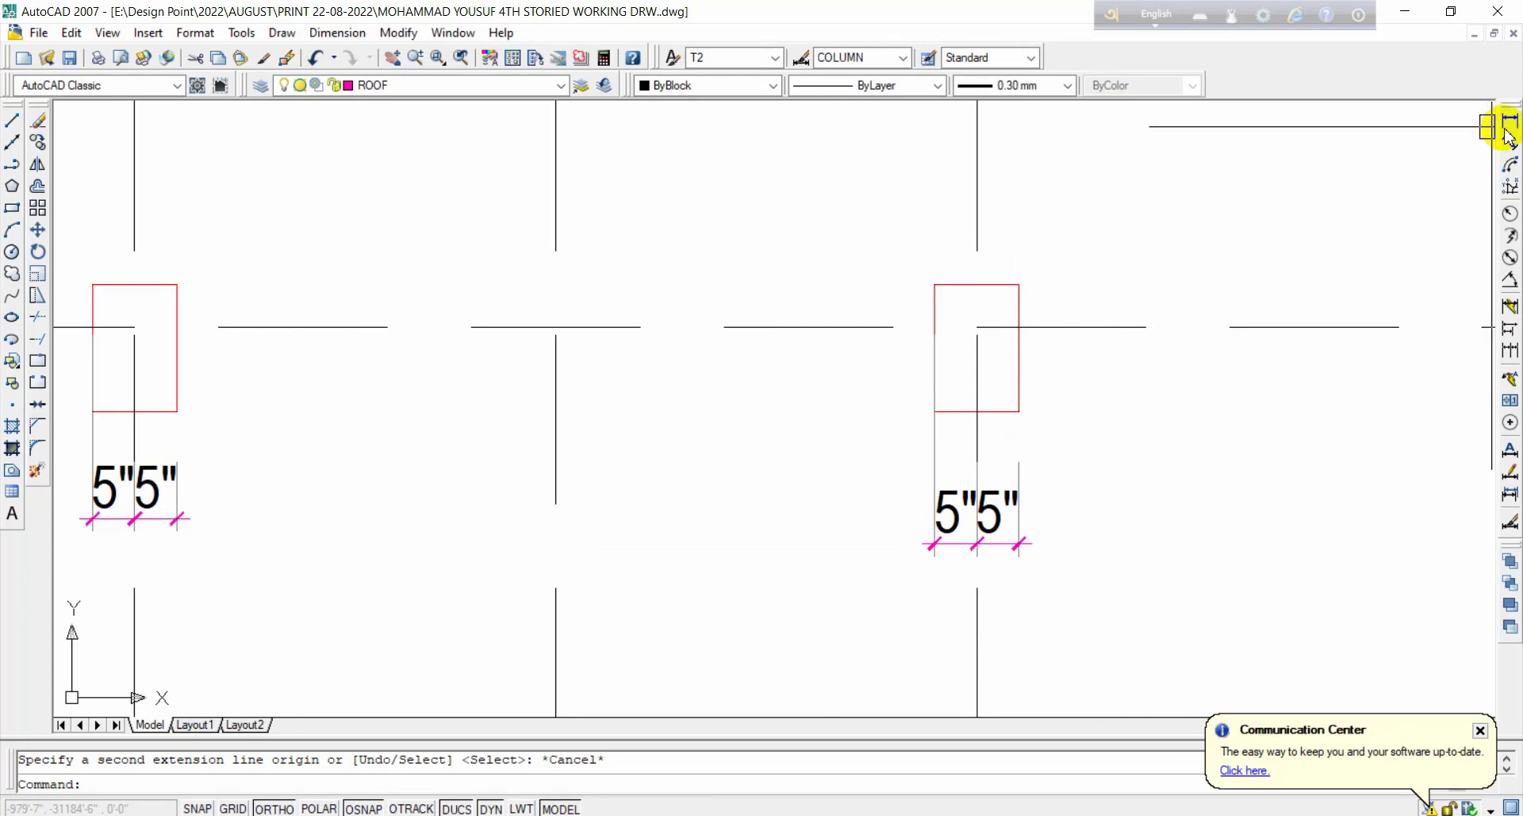
# Step: Dimension the third top-row column's top and bottom offsets from the horizontal grid line, chained to its right, and save the drawing
pyautogui.click(1509, 127)
pyautogui.click(1019, 285)
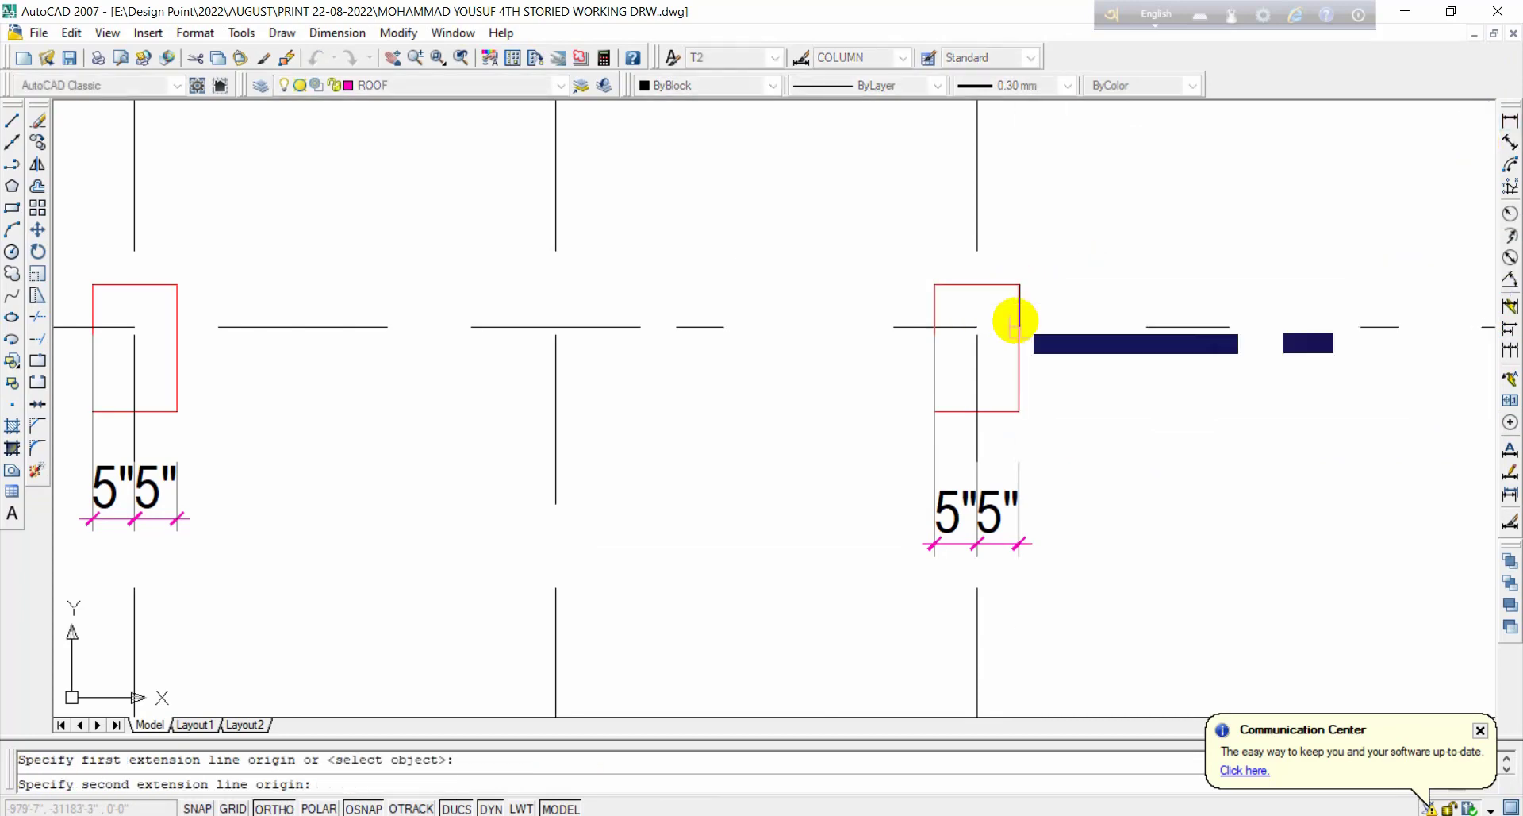
pyautogui.click(1019, 326)
pyautogui.click(1128, 317)
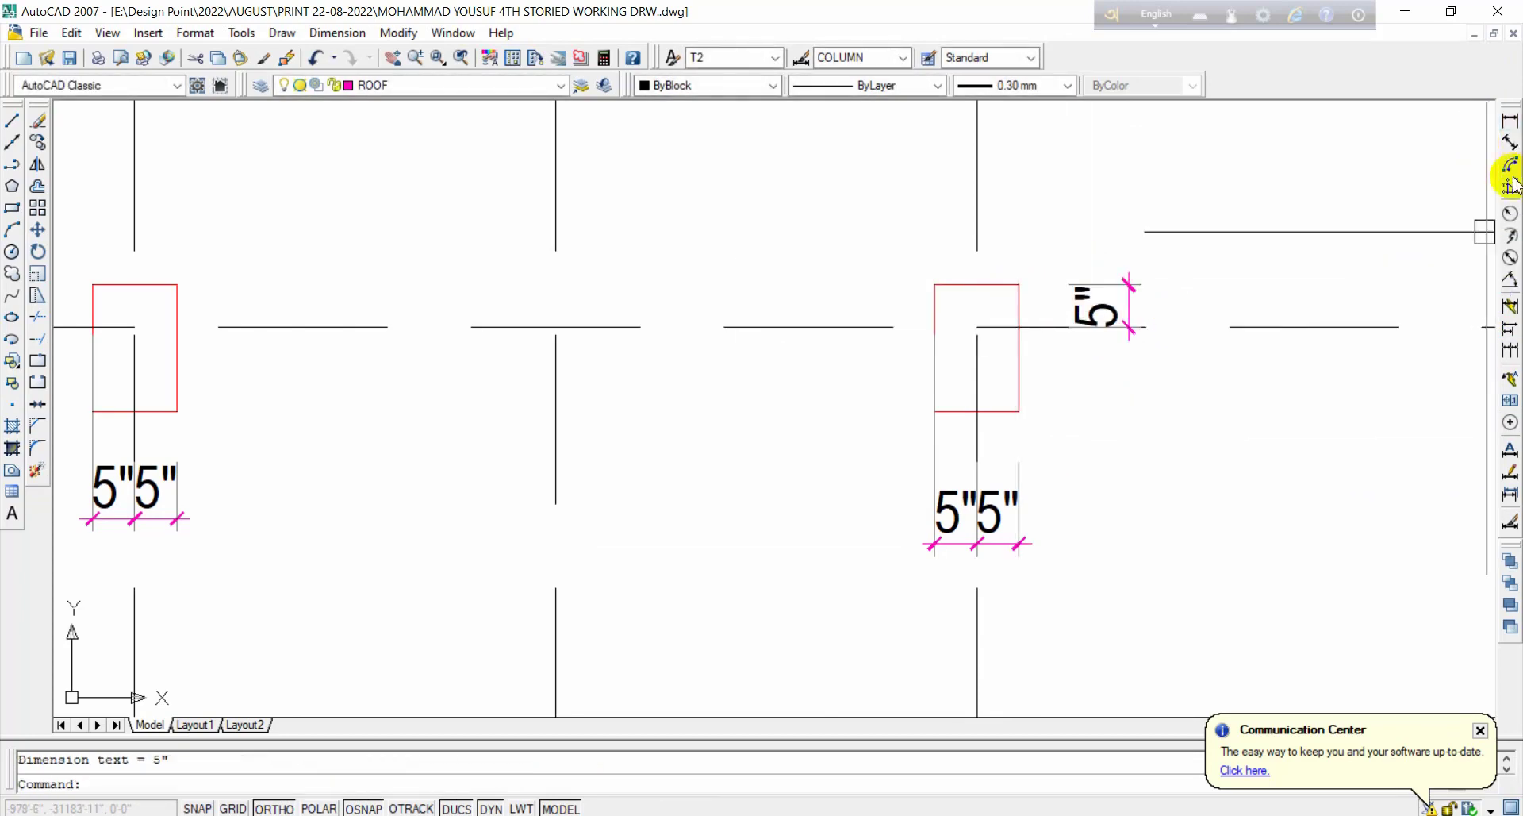
pyautogui.click(1510, 350)
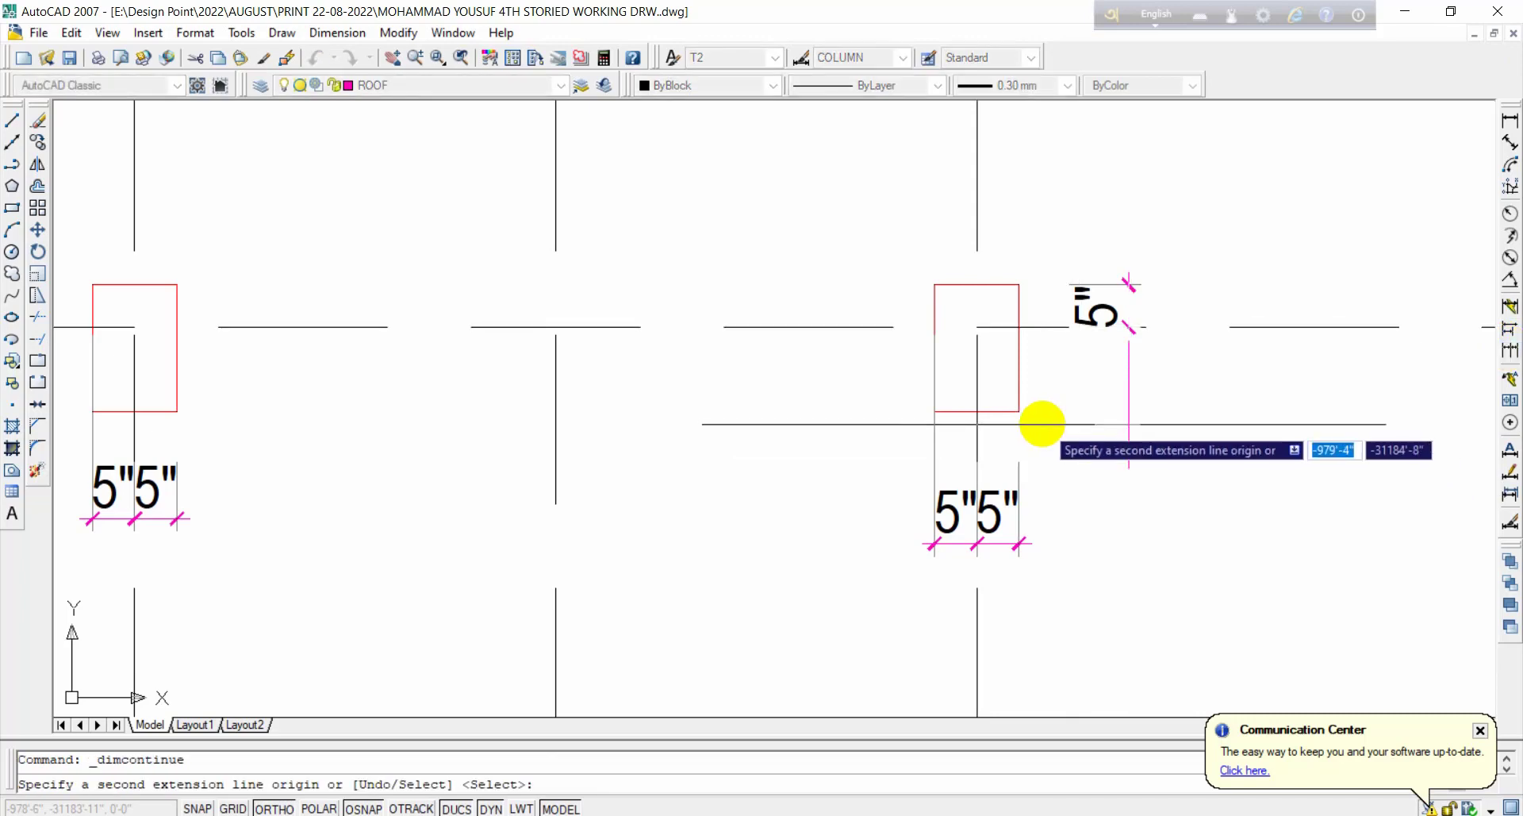
pyautogui.click(1021, 411)
pyautogui.press('Escape')
pyautogui.scroll(-3, 1102, 286)
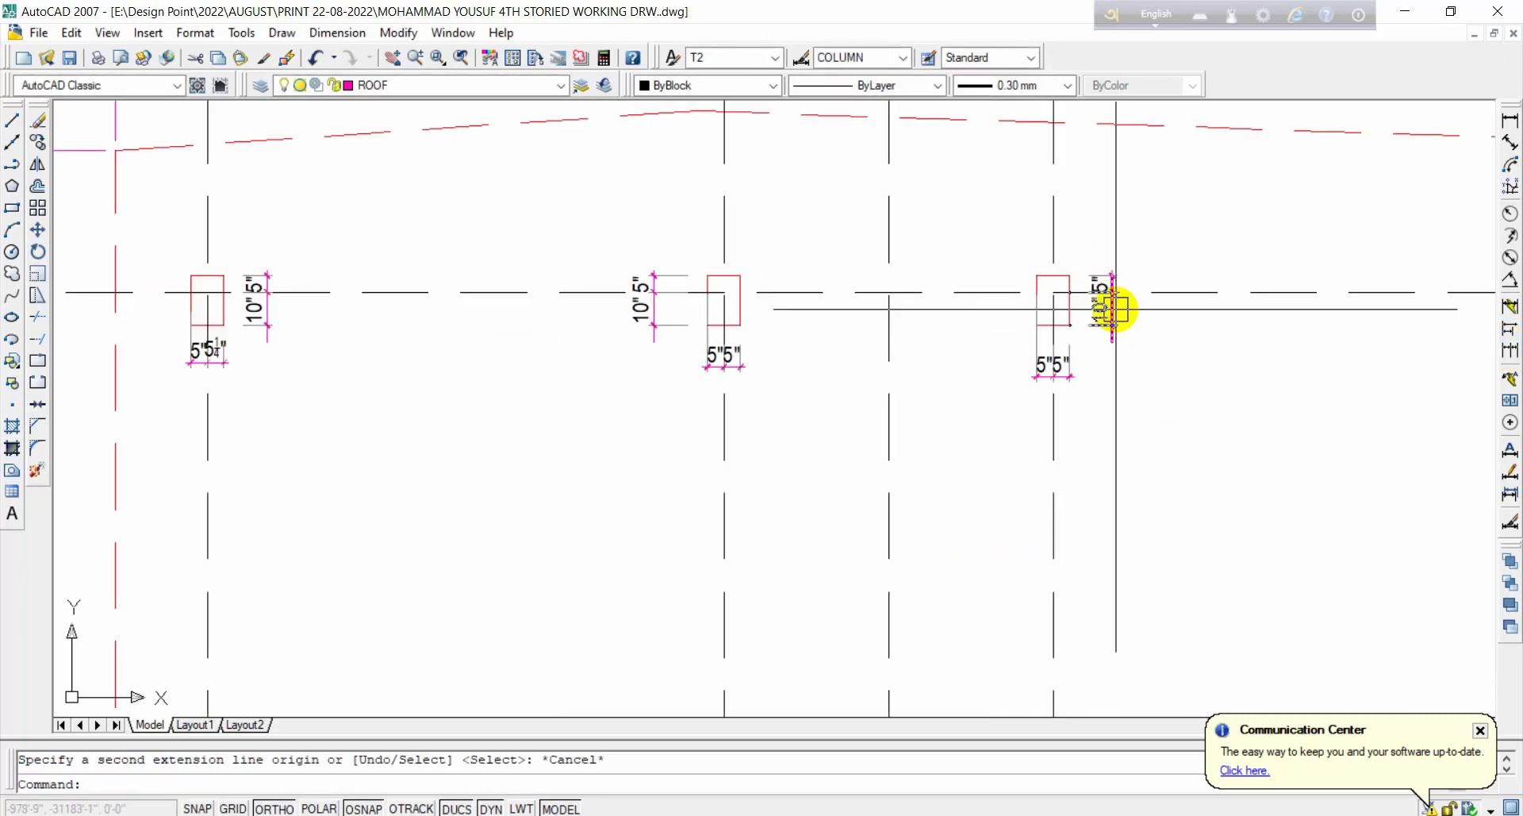
pyautogui.scroll(-4, 1112, 294)
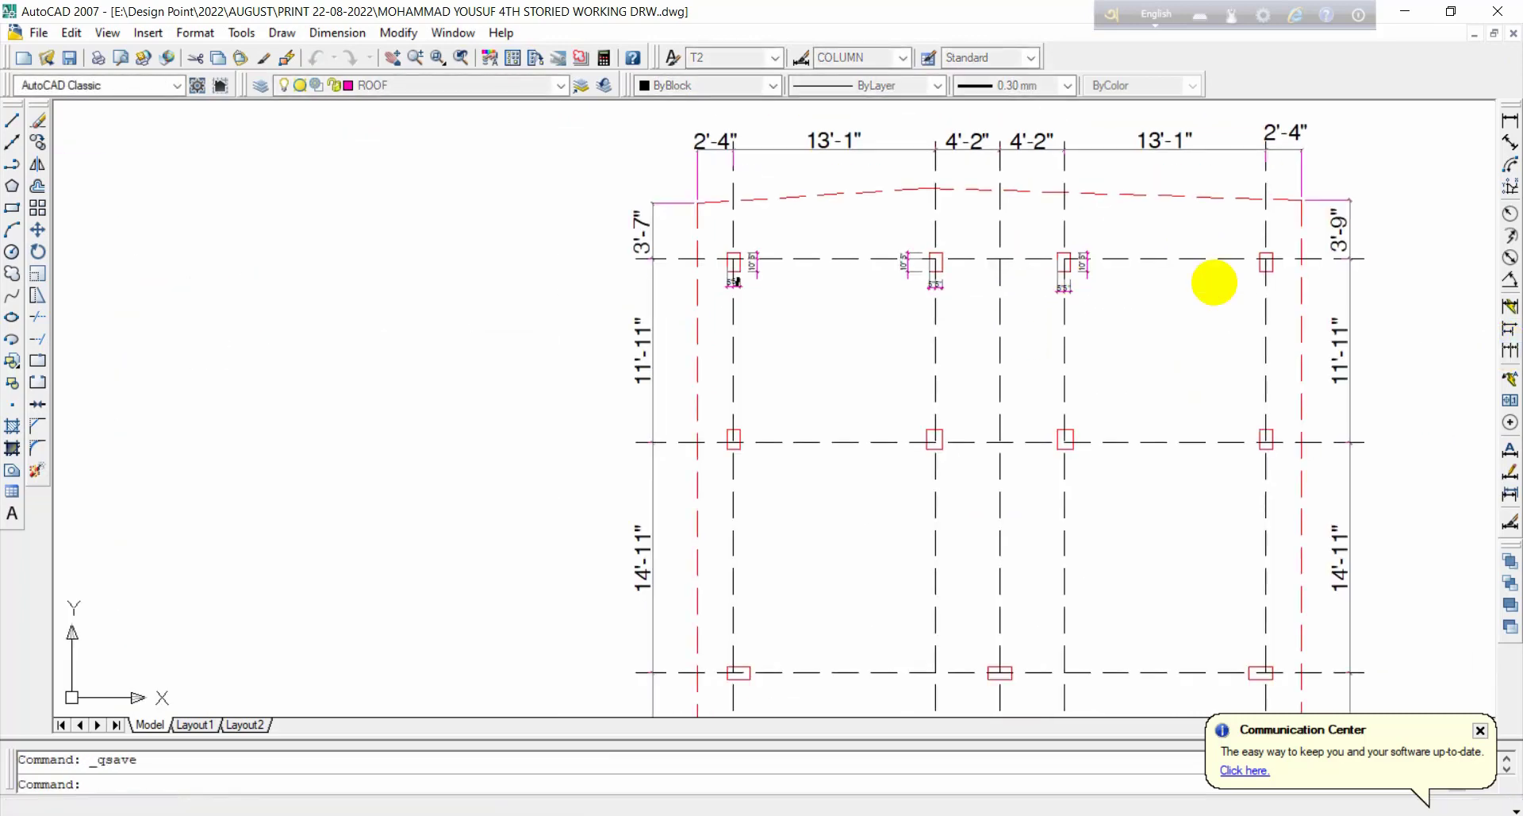
pyautogui.hotkey('ctrl', 's')
pyautogui.click(1512, 141)
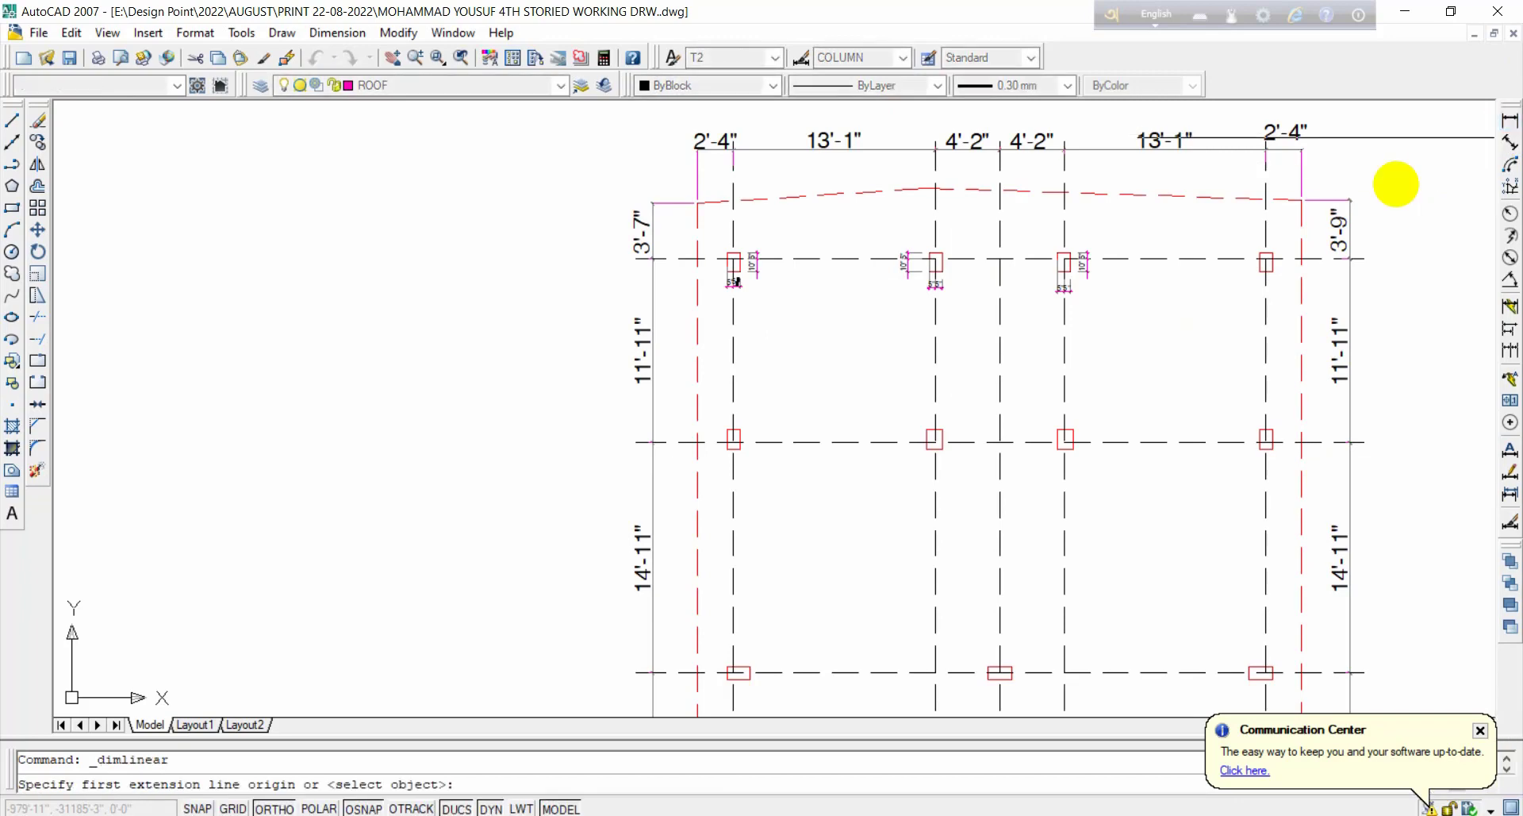
pyautogui.scroll(5, 1286, 248)
pyautogui.press('Escape')
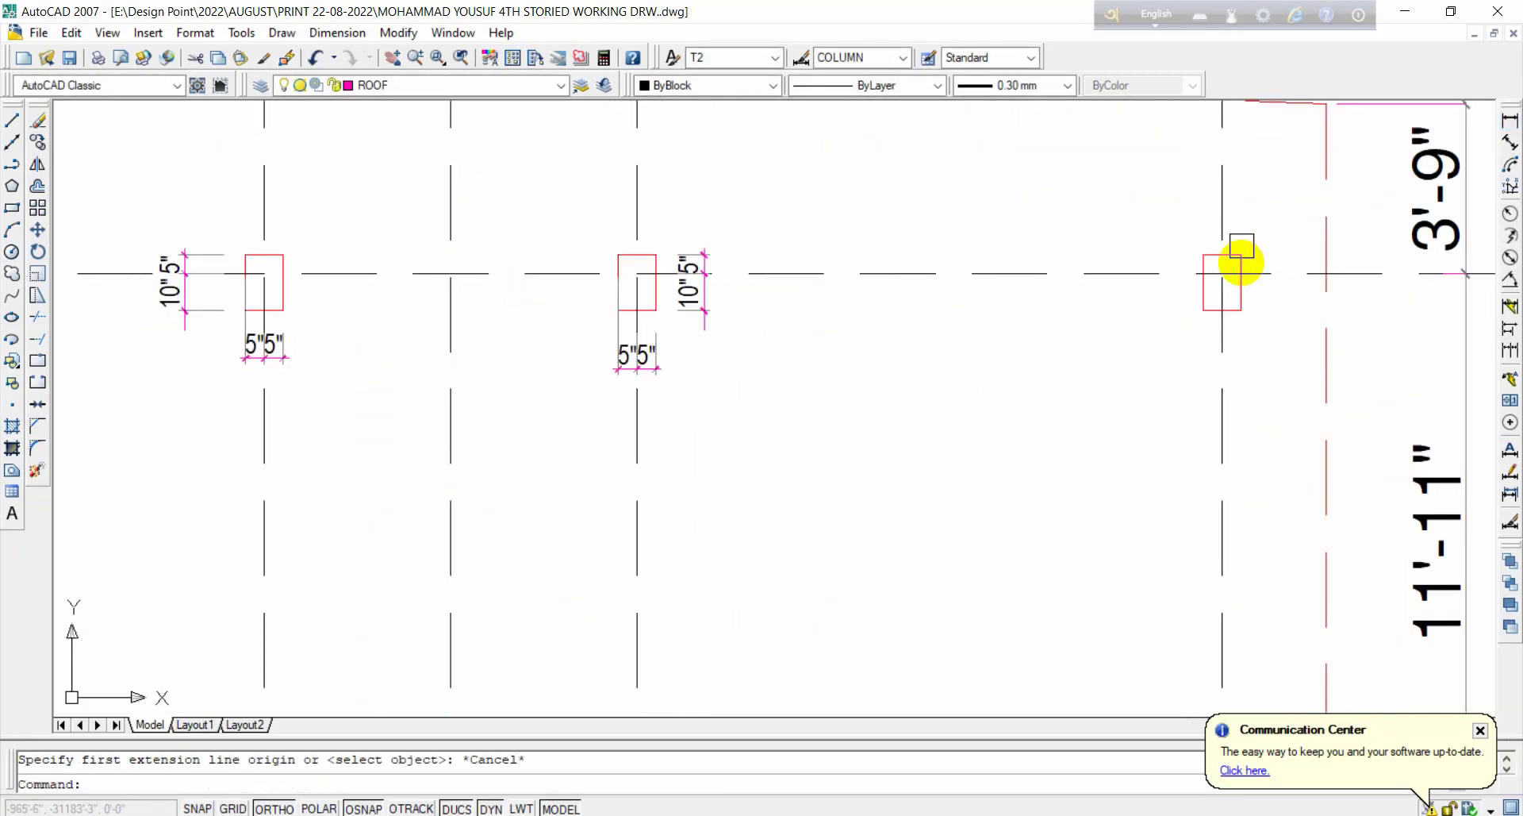
# Step: Save the drawing and check the offset dimensions around the lowest row's left column
pyautogui.scroll(-5, 769, 432)
pyautogui.hotkey('ctrl', 's')
pyautogui.scroll(7, 507, 512)
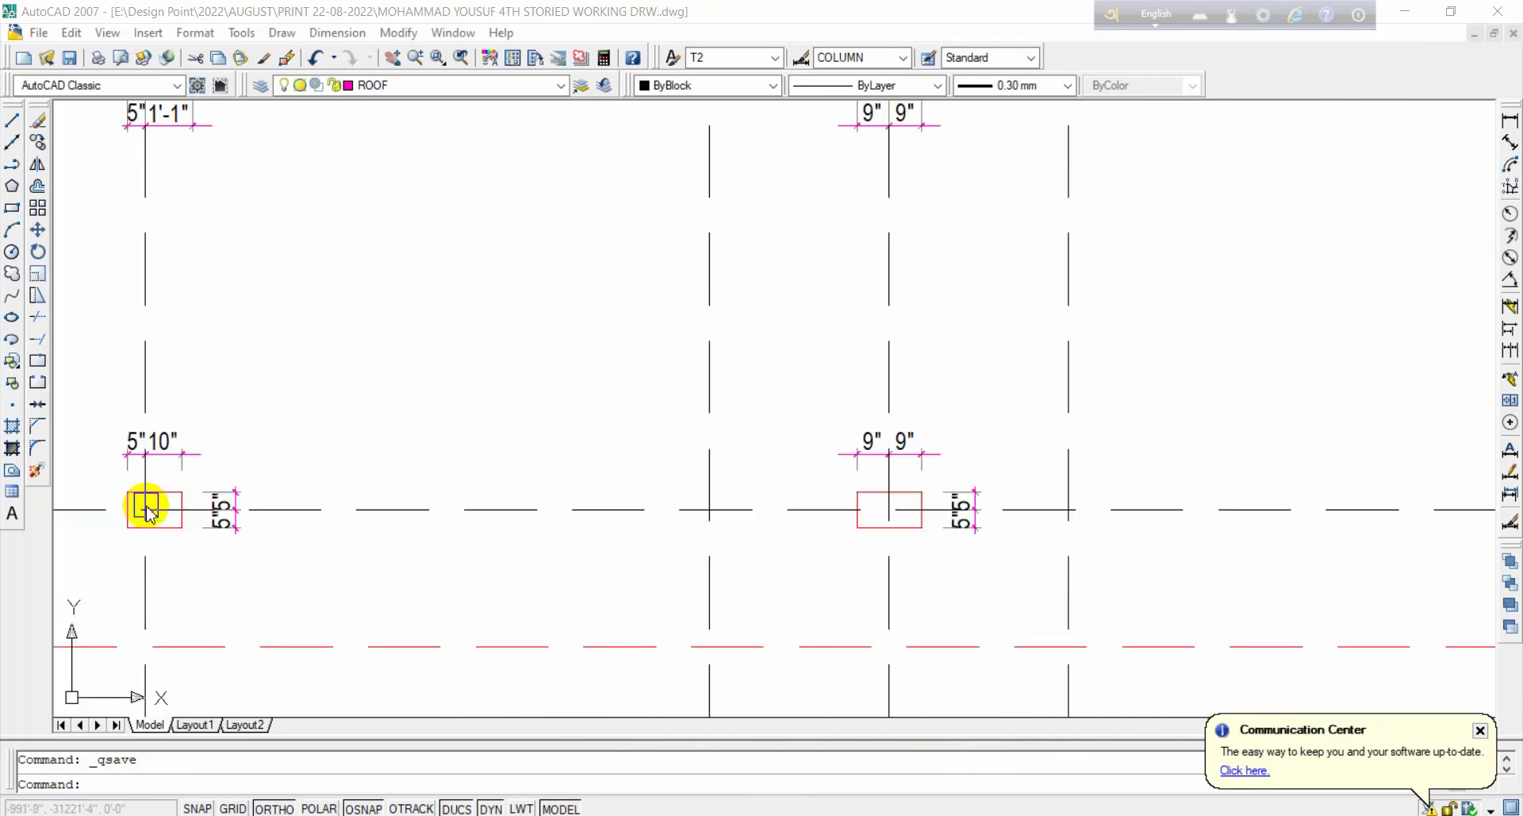
pyautogui.scroll(-5, 524, 397)
pyautogui.scroll(5, 441, 405)
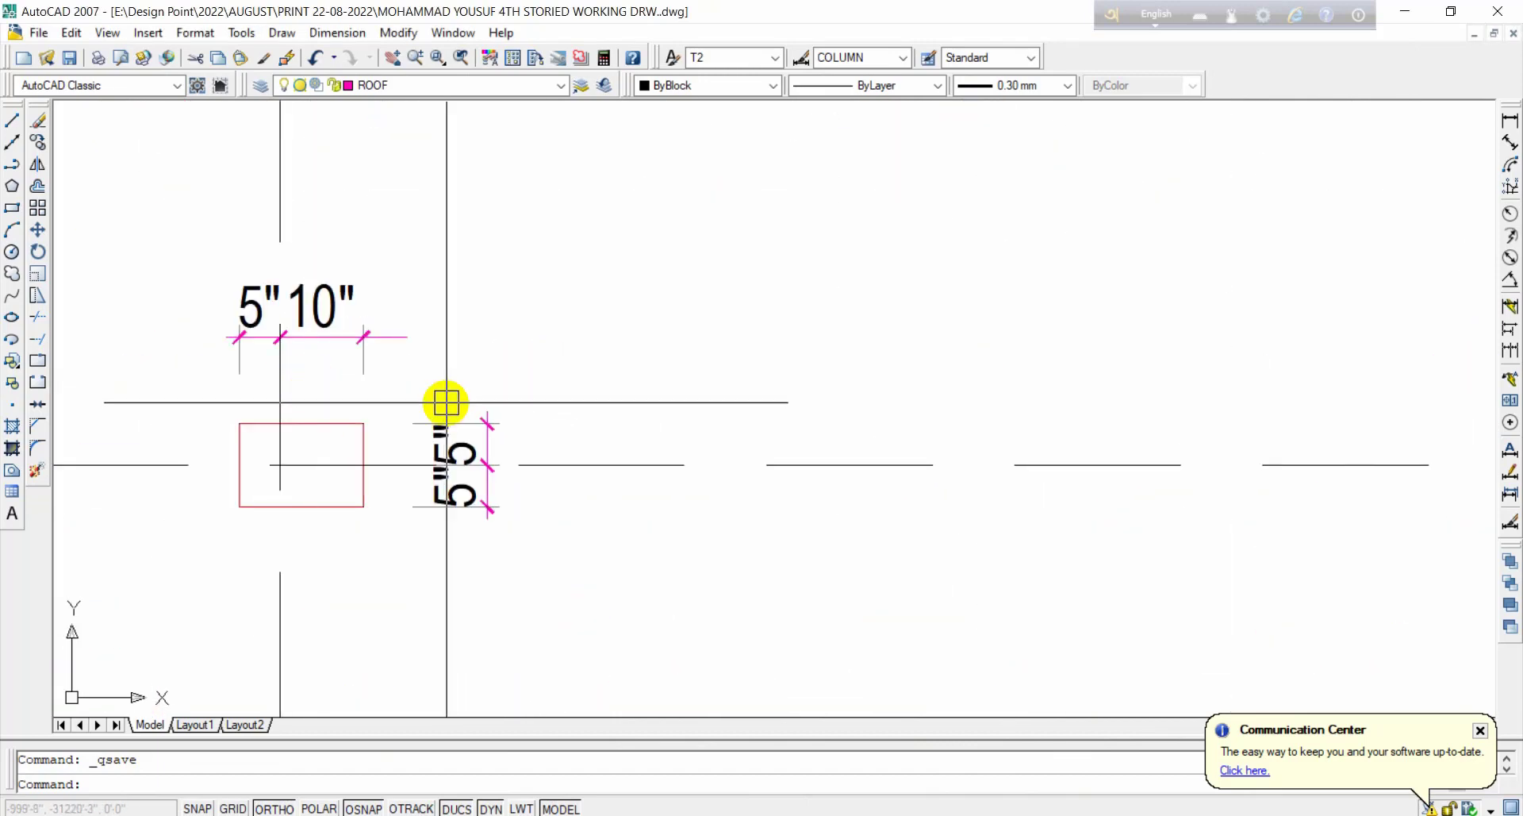
# Step: Examine the column offset and grid dimensions across the whole column layout plan, from the lowest row up to the top row
pyautogui.scroll(-4, 446, 402)
pyautogui.scroll(4, 446, 408)
pyautogui.scroll(-5, 681, 476)
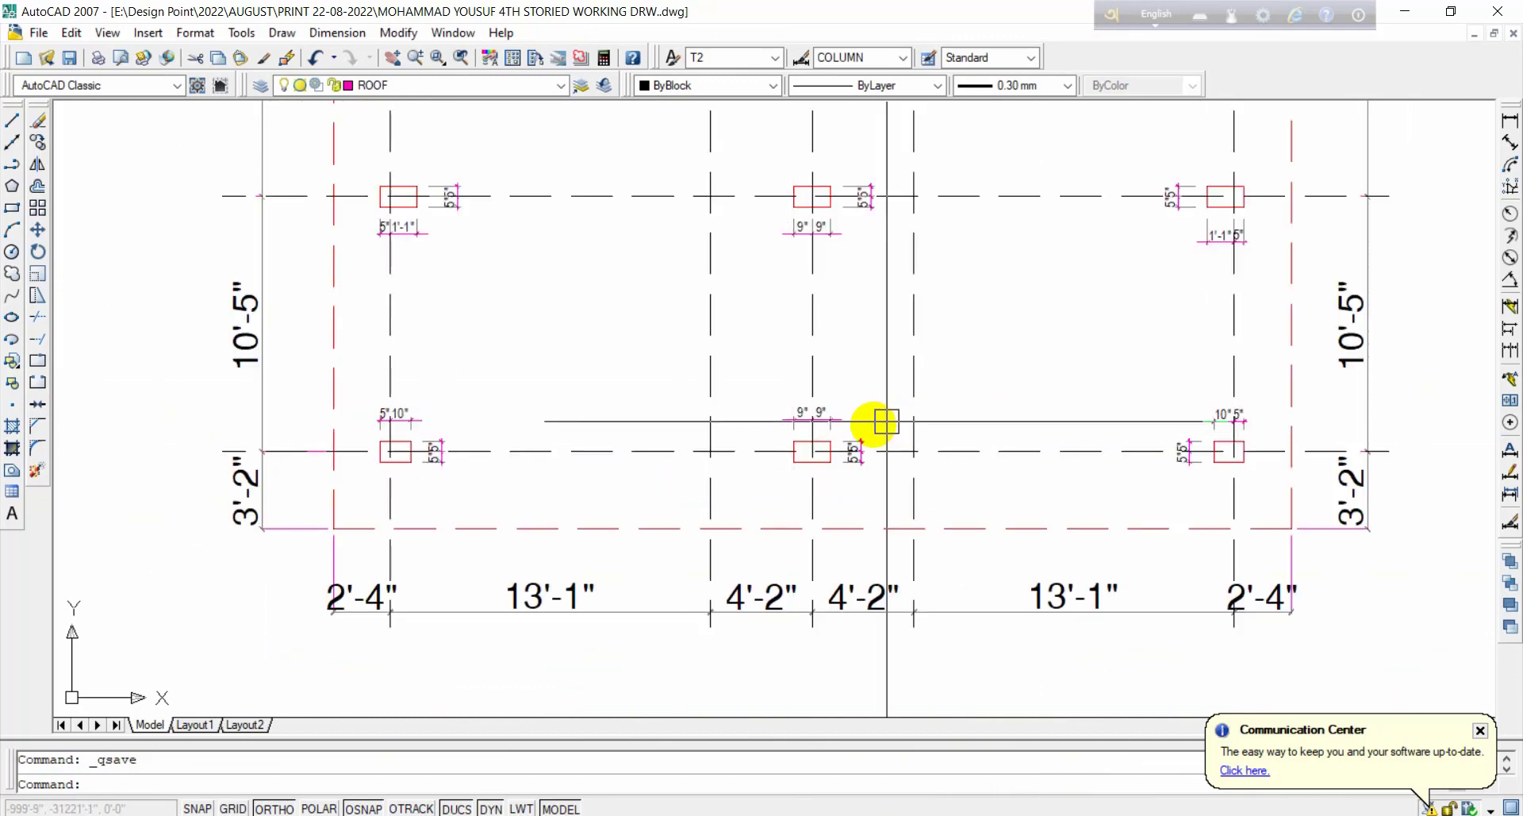
pyautogui.scroll(-2, 886, 421)
pyautogui.scroll(2, 870, 432)
pyautogui.scroll(-5, 748, 452)
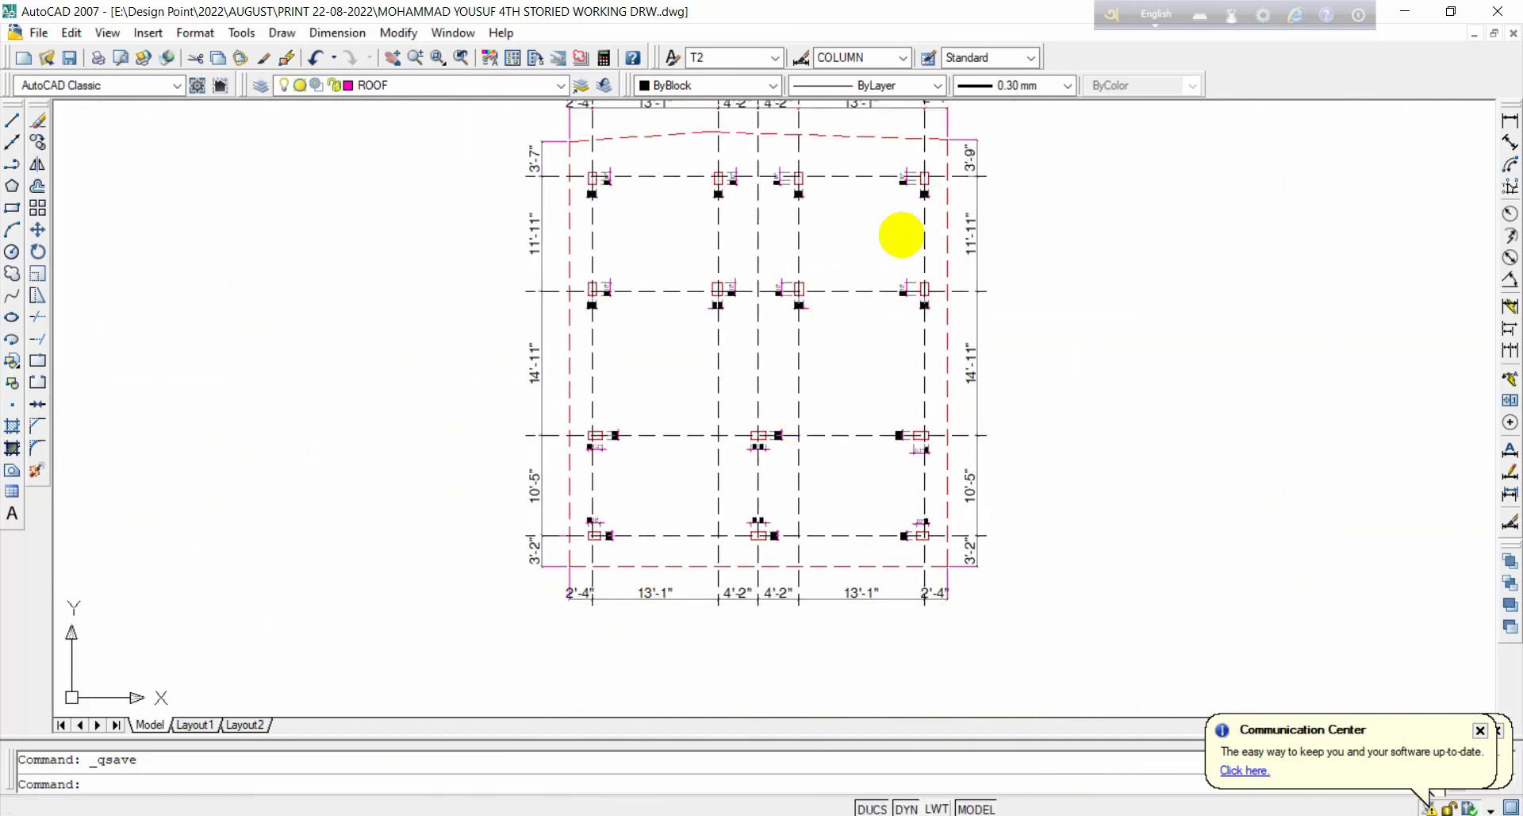
pyautogui.scroll(5, 730, 278)
pyautogui.scroll(-5, 764, 347)
pyautogui.scroll(6, 639, 238)
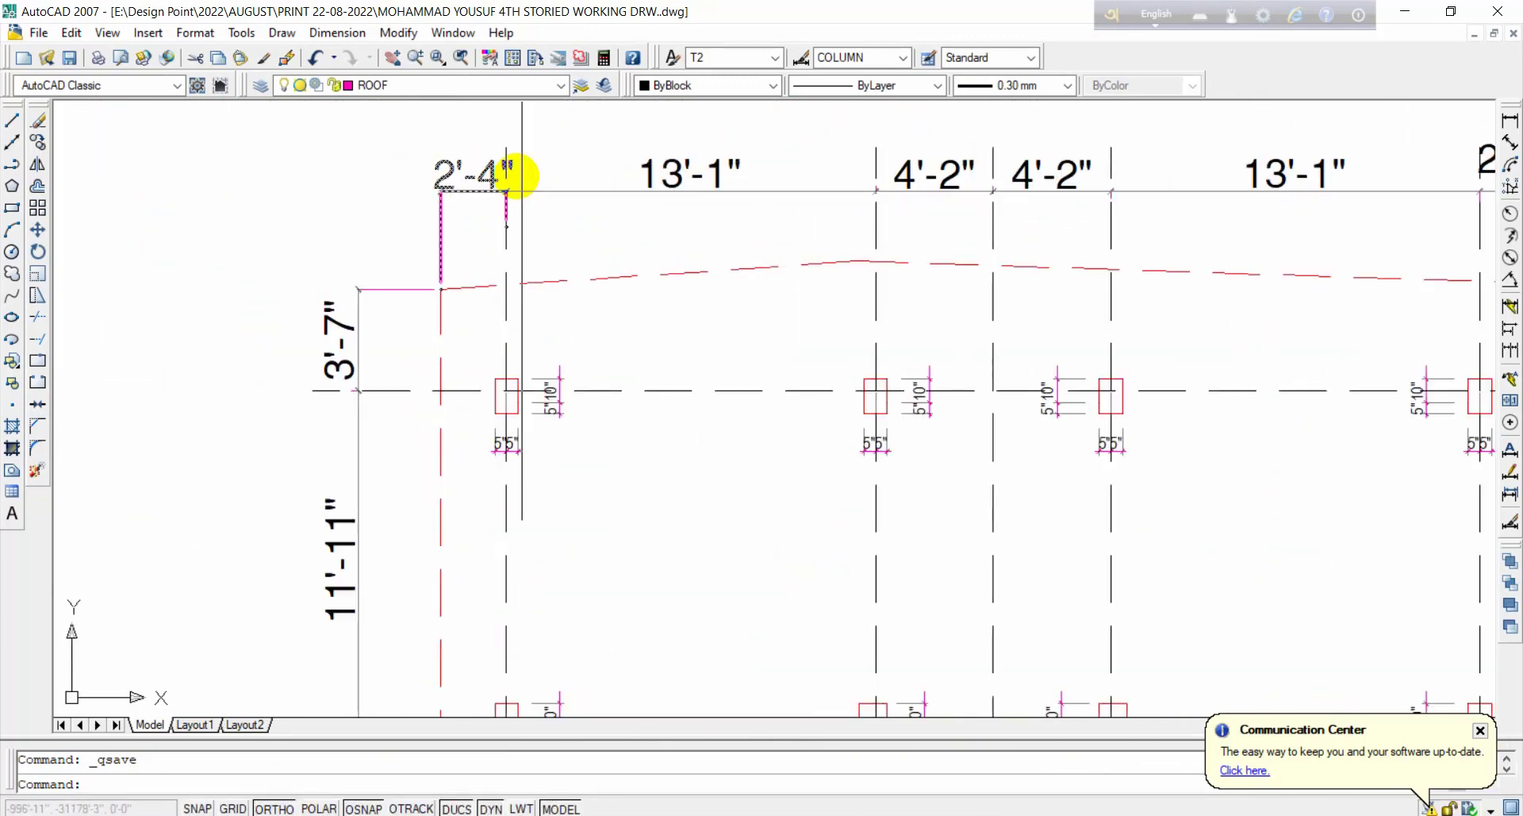
pyautogui.scroll(2, 524, 198)
pyautogui.scroll(-7, 578, 330)
pyautogui.scroll(4, 564, 278)
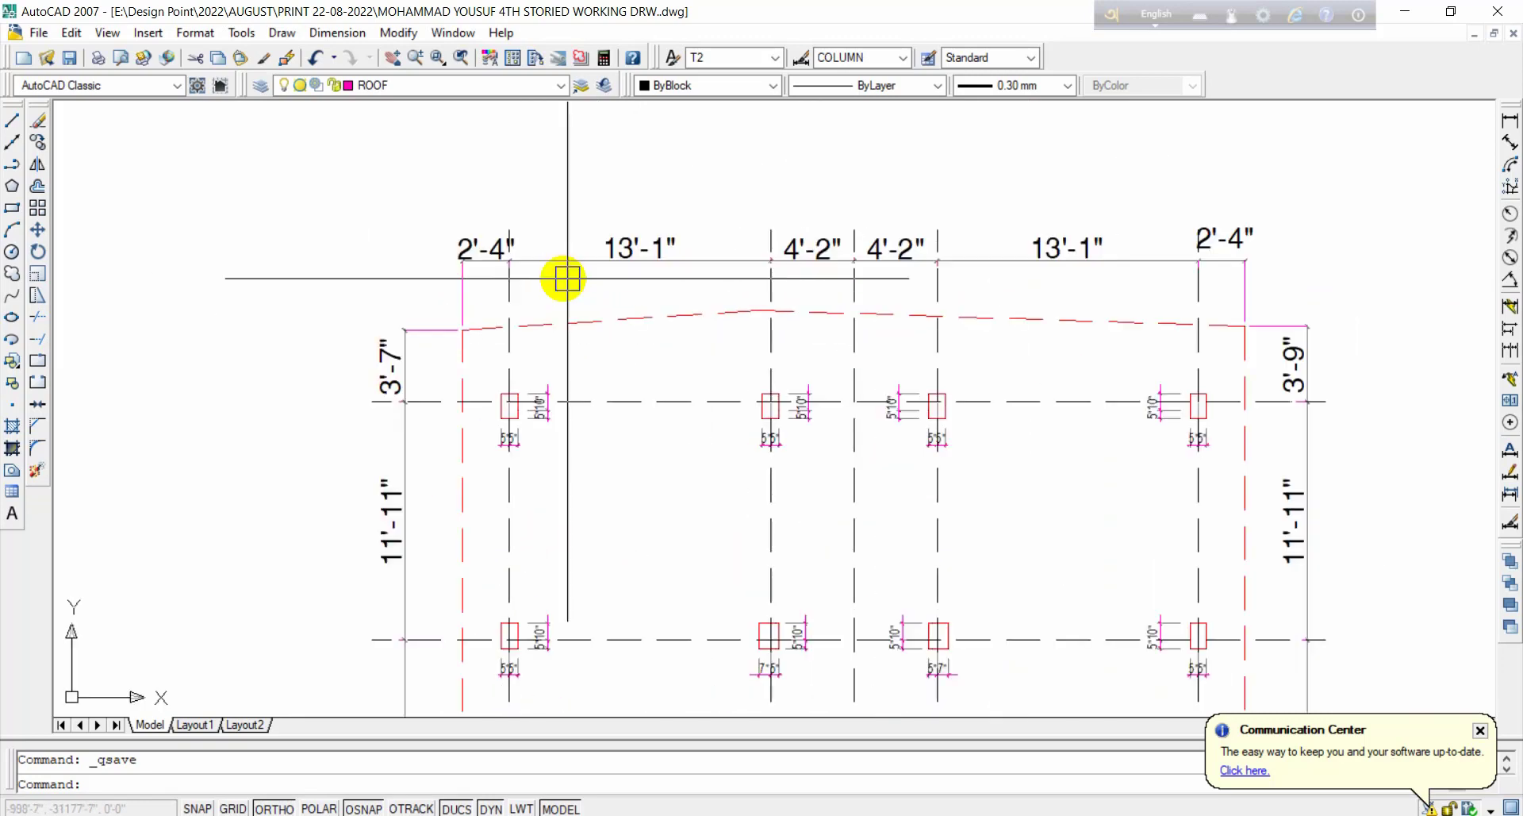
# Step: Draw a grid bubble circle with a radius of 9" above the plan's top grid dimensions
pyautogui.moveTo(565, 278); pyautogui.dragTo(622, 418, button='middle')
pyautogui.write('c')
pyautogui.press('Return')
pyautogui.click(649, 278)
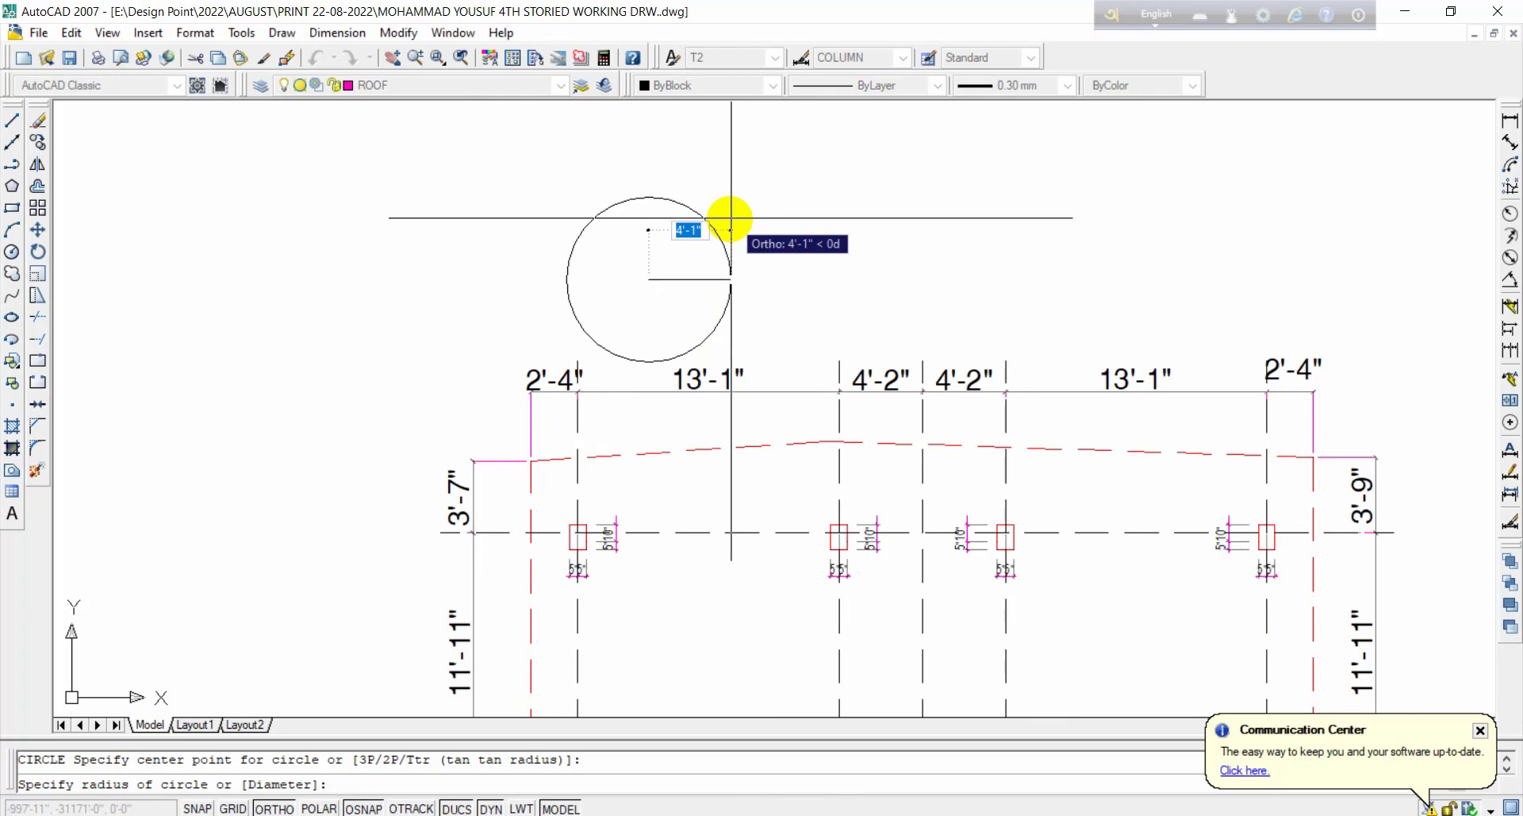
pyautogui.hotkey('alt', 'Tab')
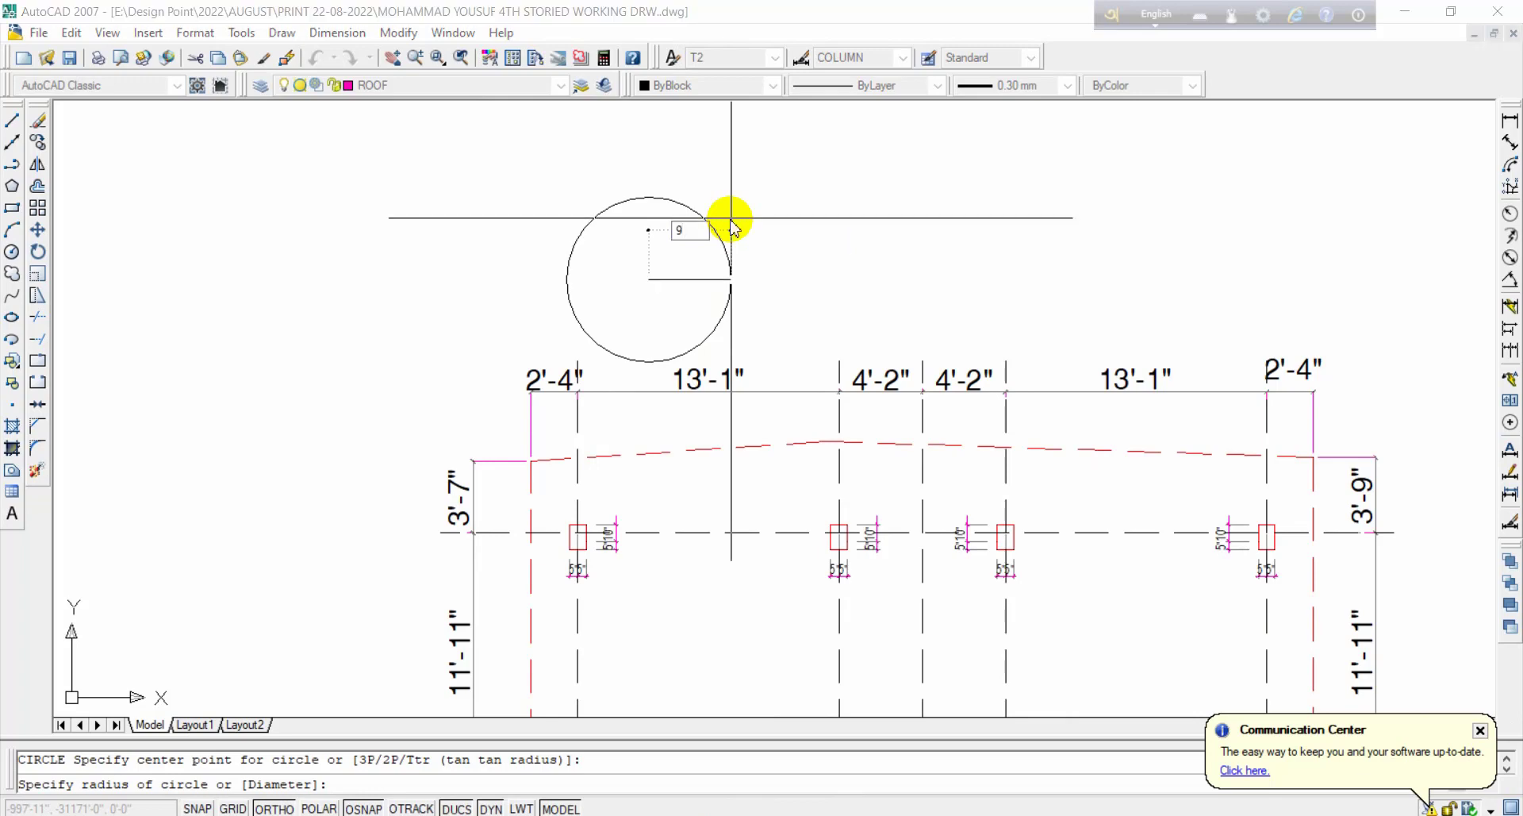
pyautogui.write('9')
pyautogui.press('Return')
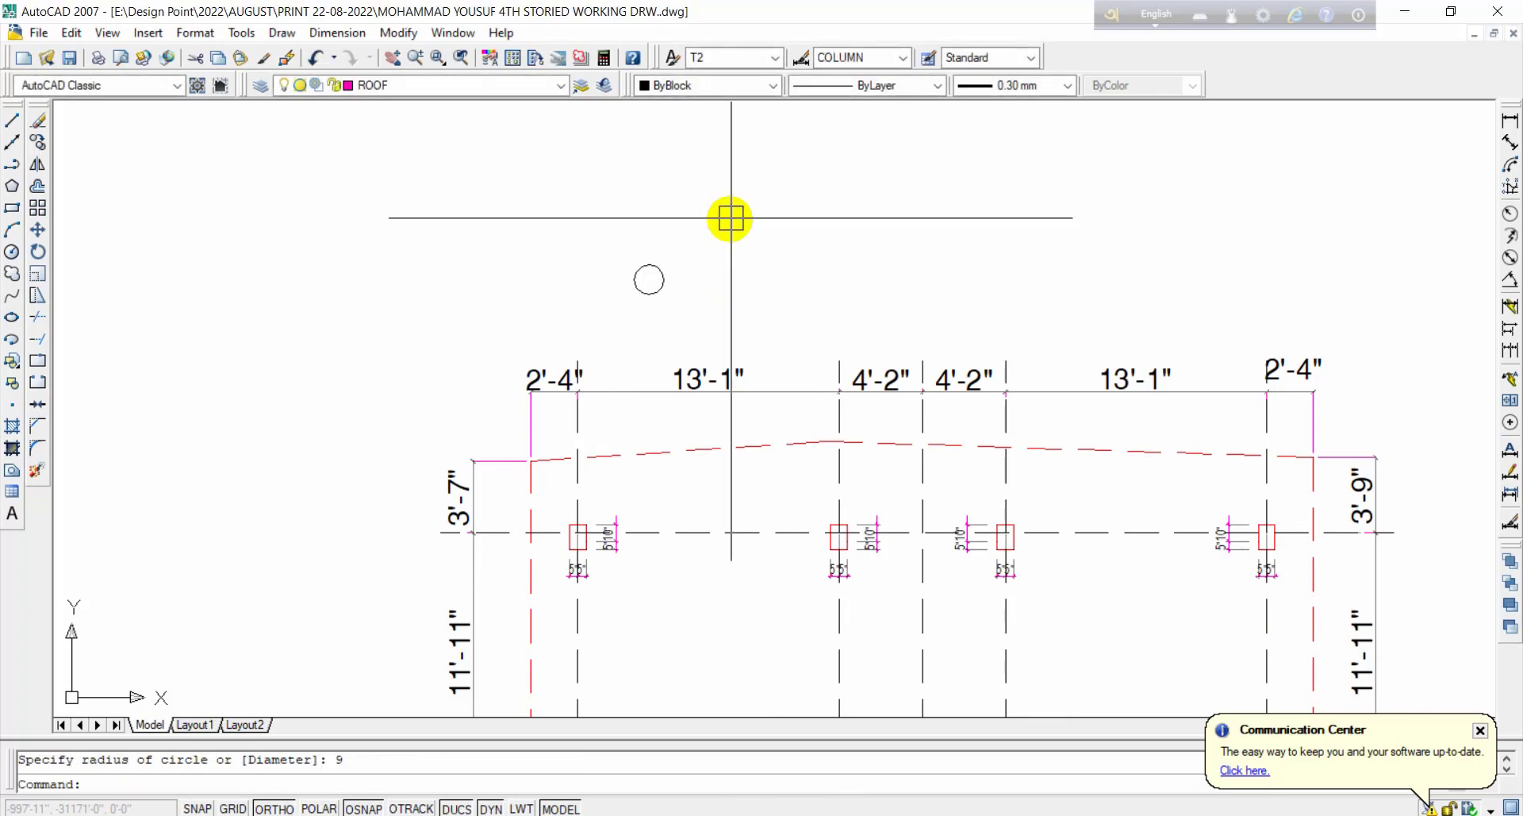
pyautogui.scroll(3, 665, 574)
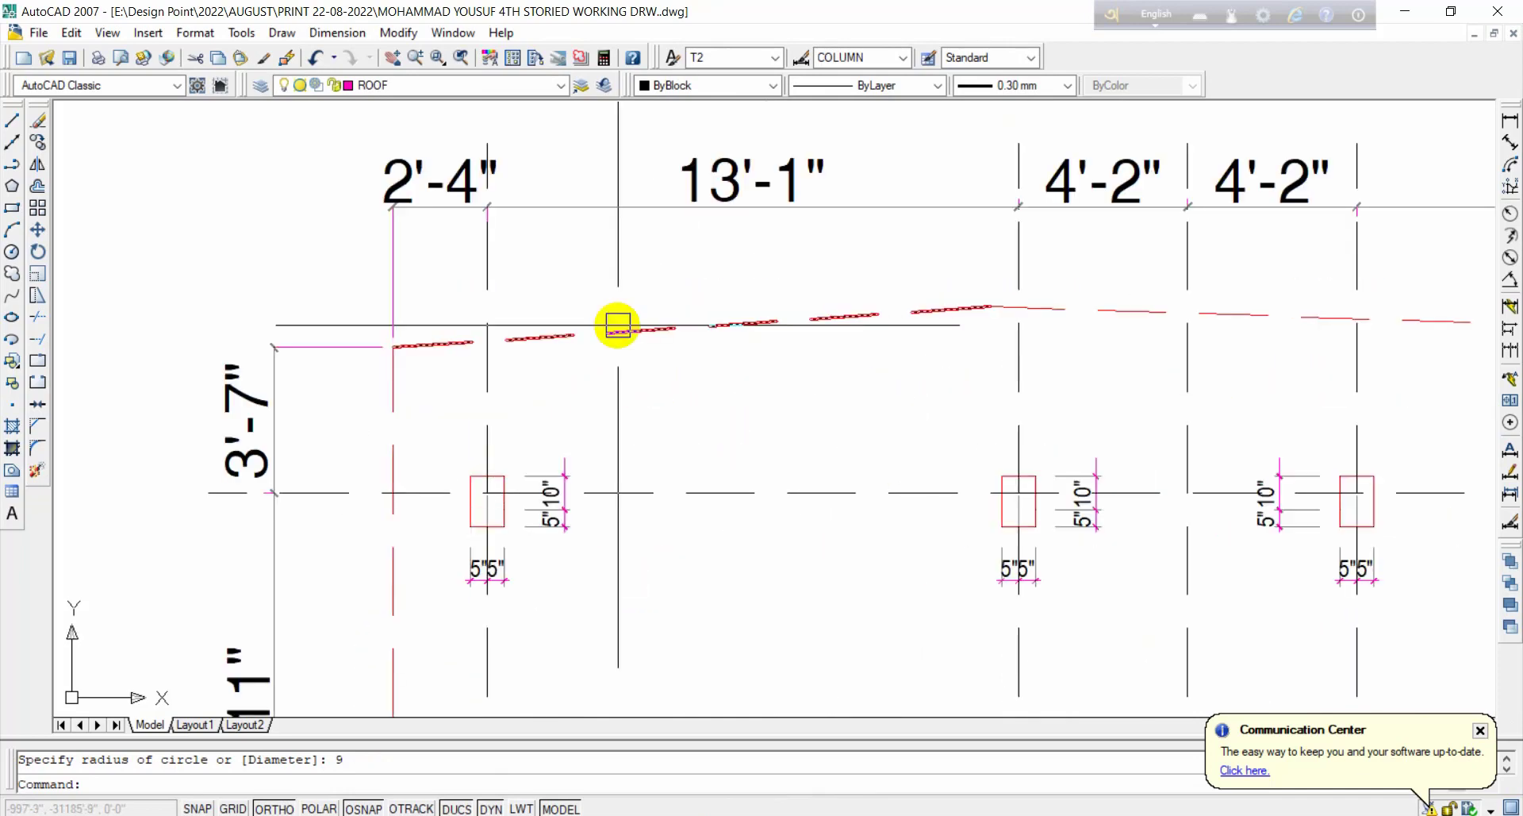
pyautogui.scroll(-2, 620, 329)
pyautogui.write('t')
pyautogui.press('Return')
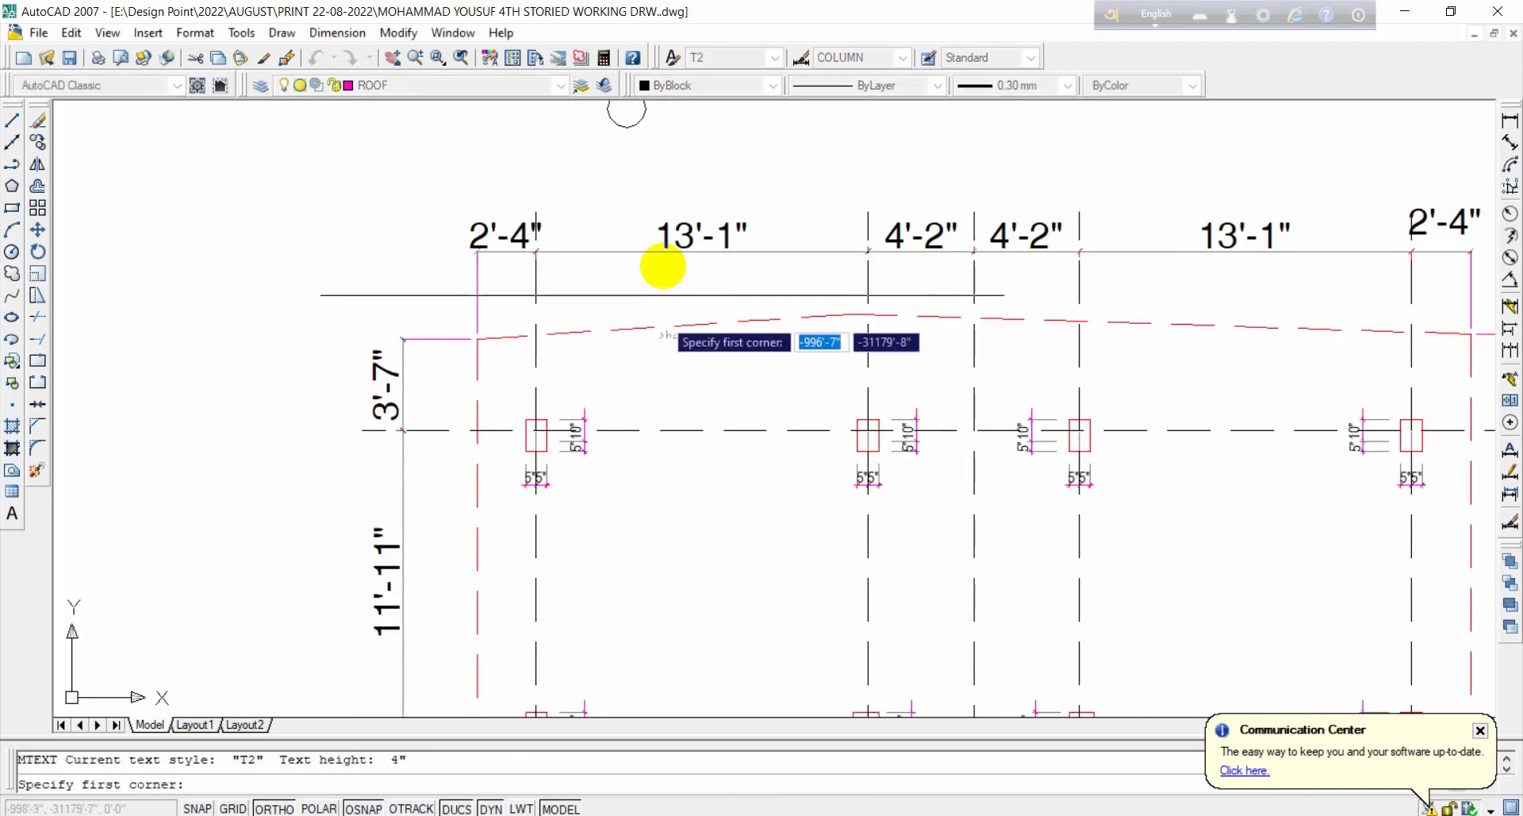
pyautogui.scroll(3, 667, 238)
pyautogui.moveTo(737, 398); pyautogui.dragTo(806, 757, button='middle')
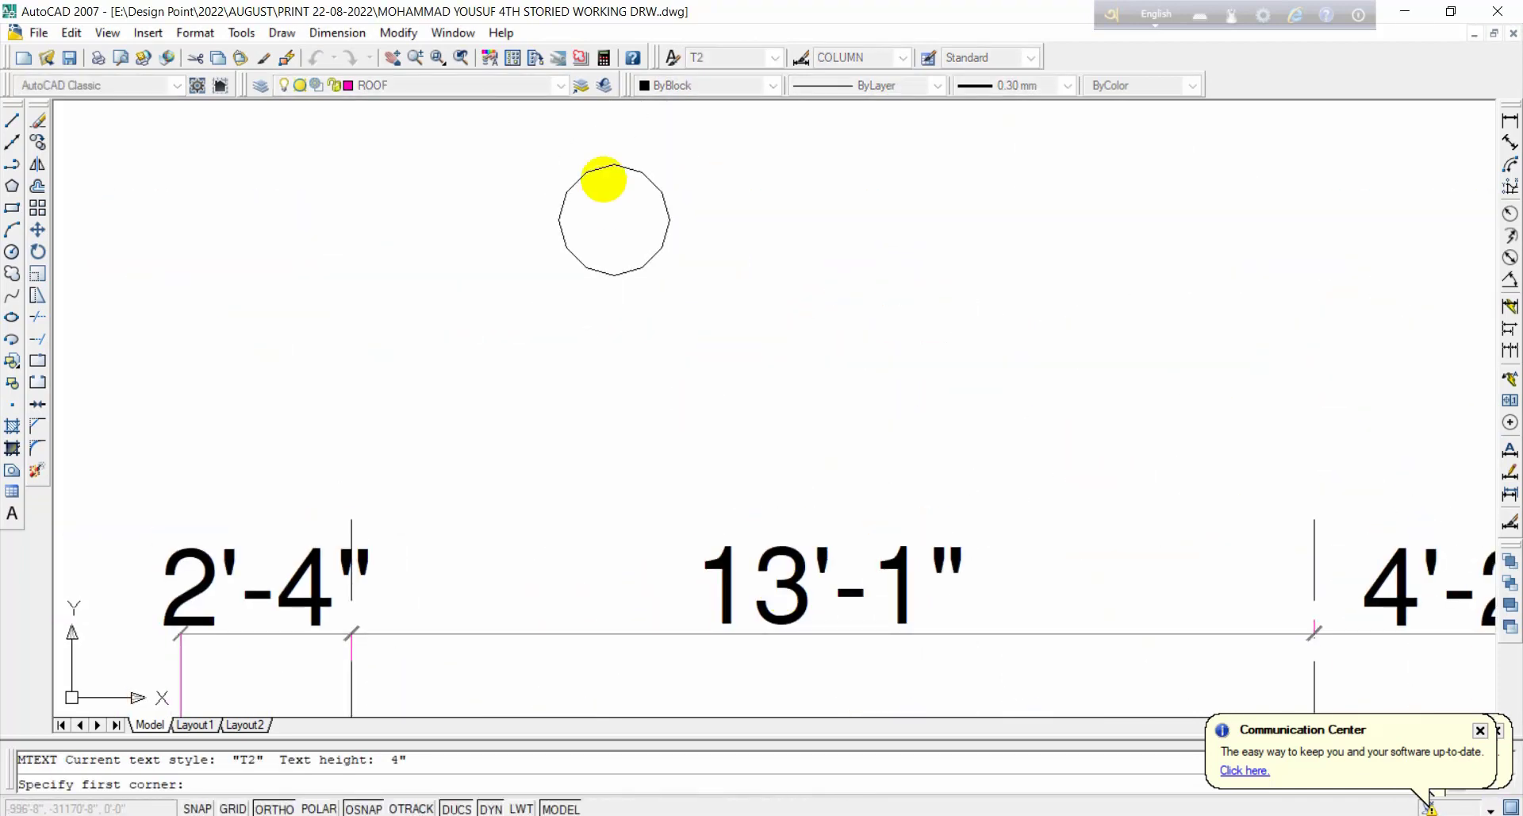
pyautogui.scroll(3, 605, 225)
pyautogui.click(616, 235)
pyautogui.scroll(2, 626, 246)
pyautogui.press('Escape')
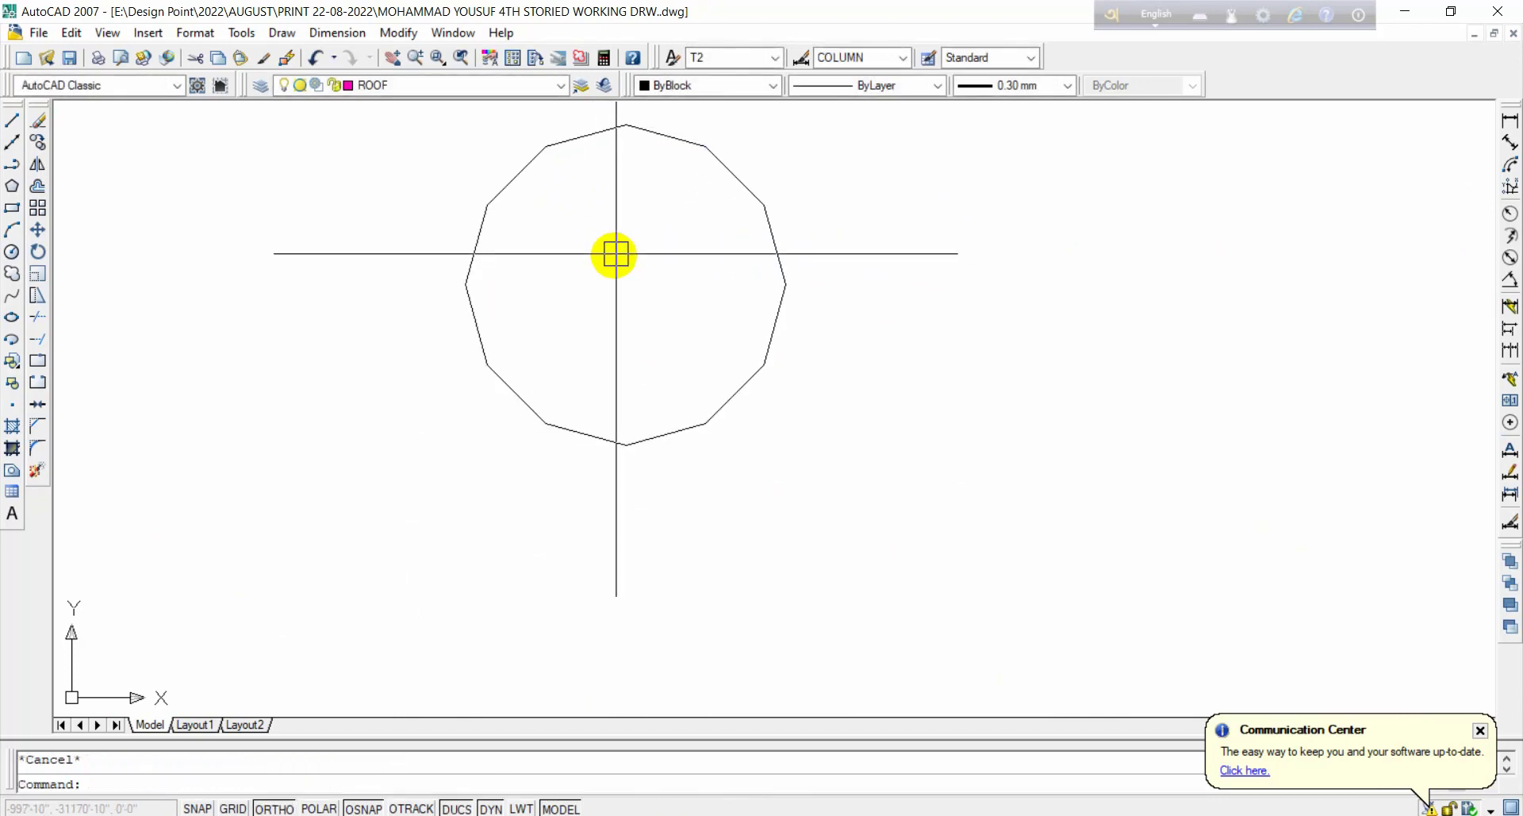
# Step: Add the multiline text "A" inside the circle in style T2 with a height of 4"
pyautogui.write('t')
pyautogui.press('Return')
pyautogui.click(611, 265)
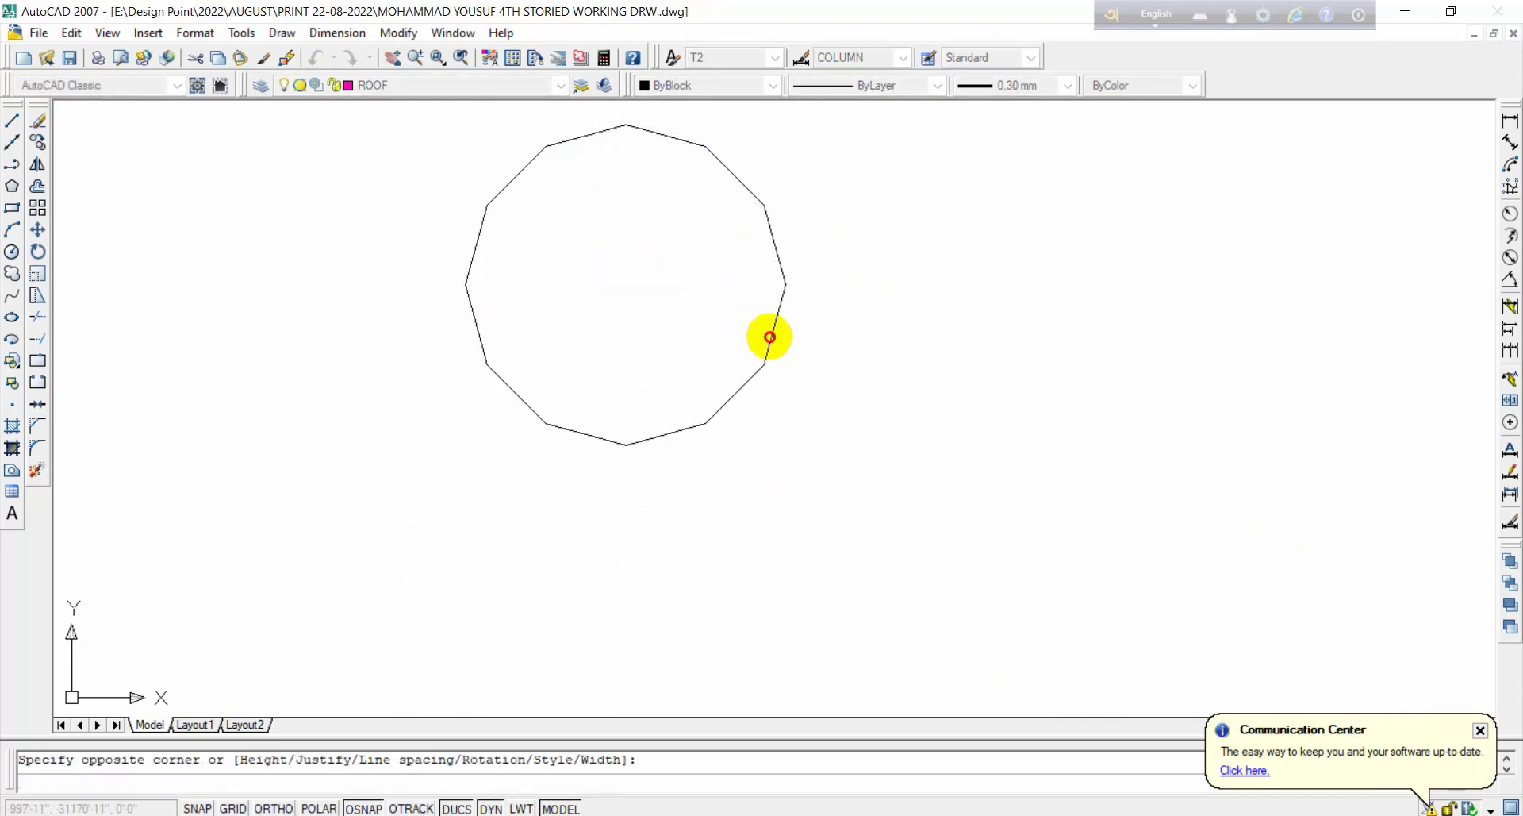
pyautogui.click(771, 341)
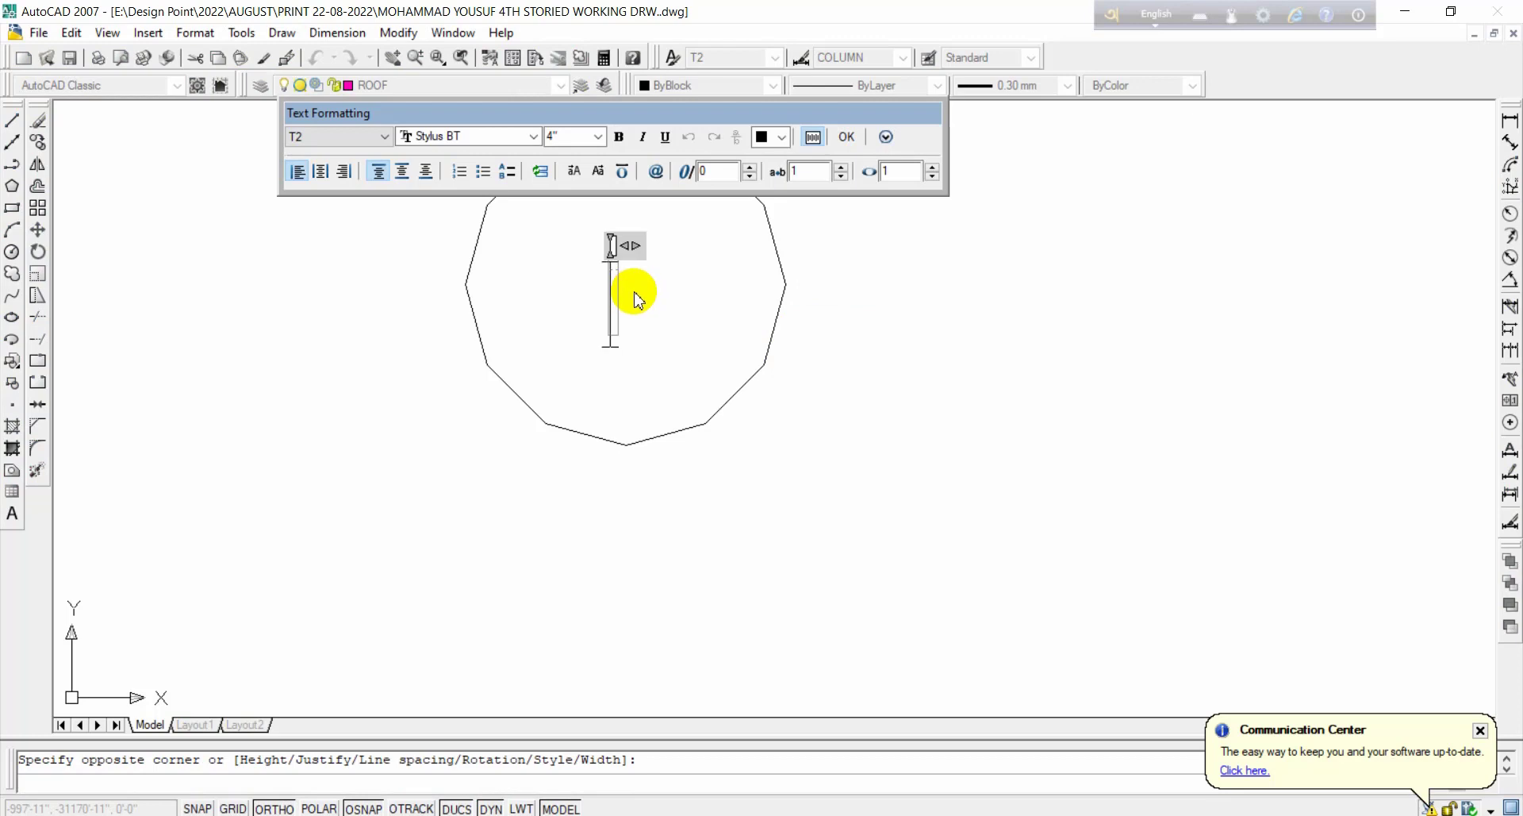
pyautogui.click(680, 330)
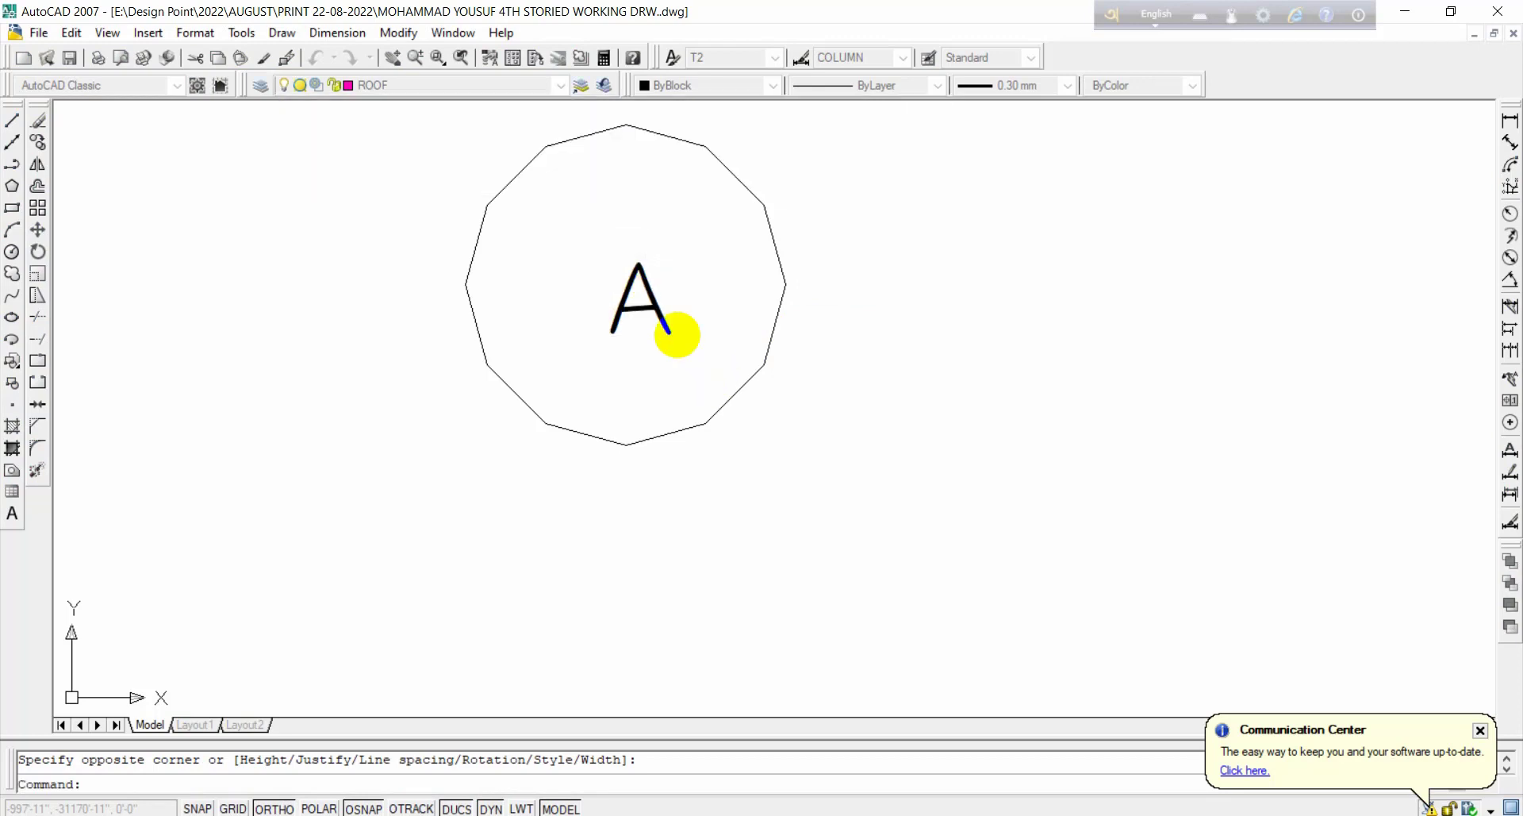
# Step: Scale the letter A inside the circle by a factor of 3
pyautogui.click(640, 289)
pyautogui.scroll(-2, 645, 286)
pyautogui.write('s')
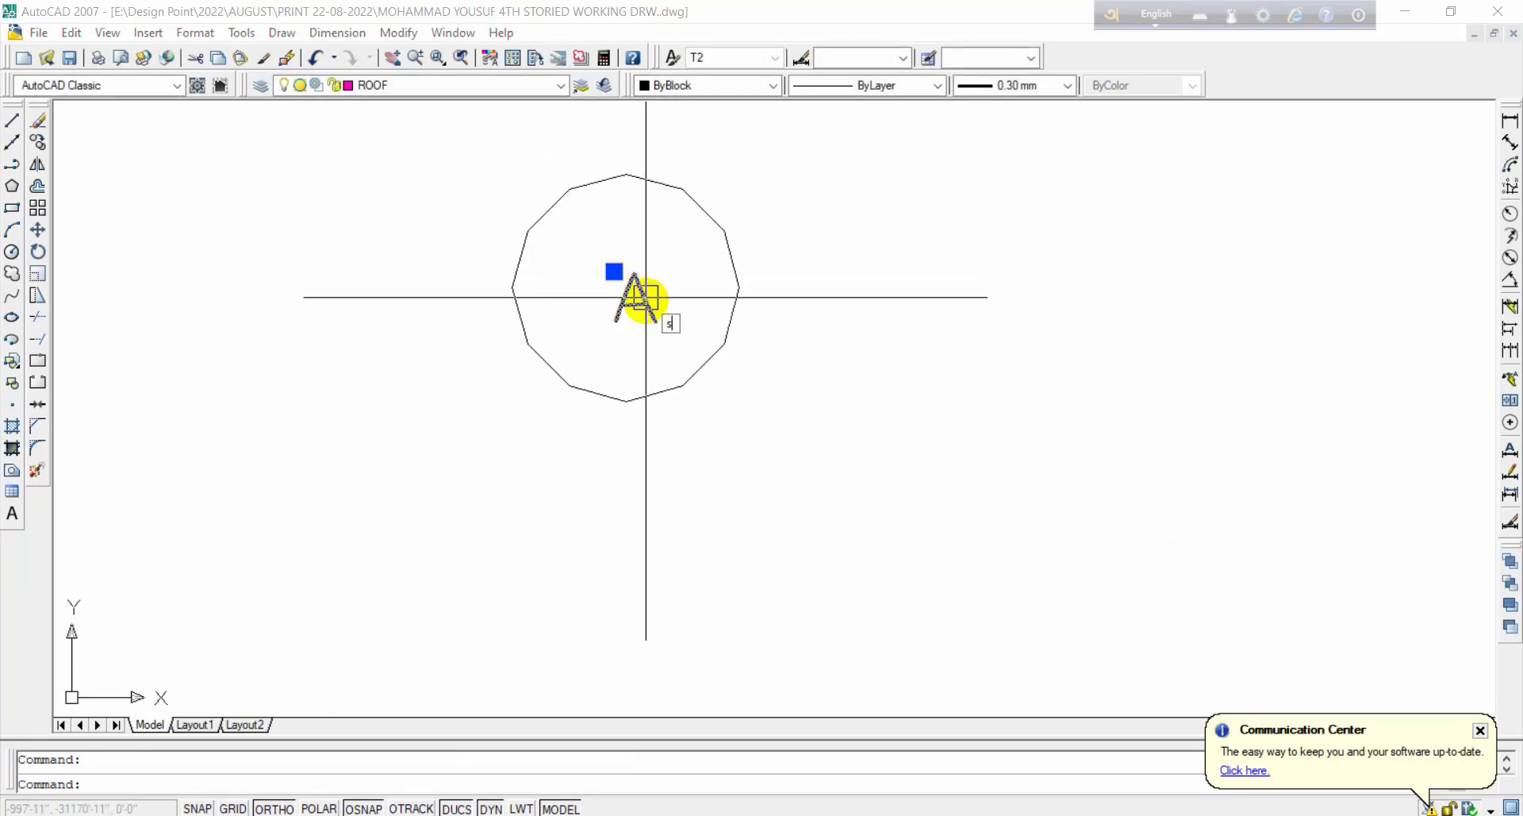
pyautogui.write('c')
pyautogui.press('Return')
pyautogui.click(646, 297)
pyautogui.write('3')
pyautogui.press('Return')
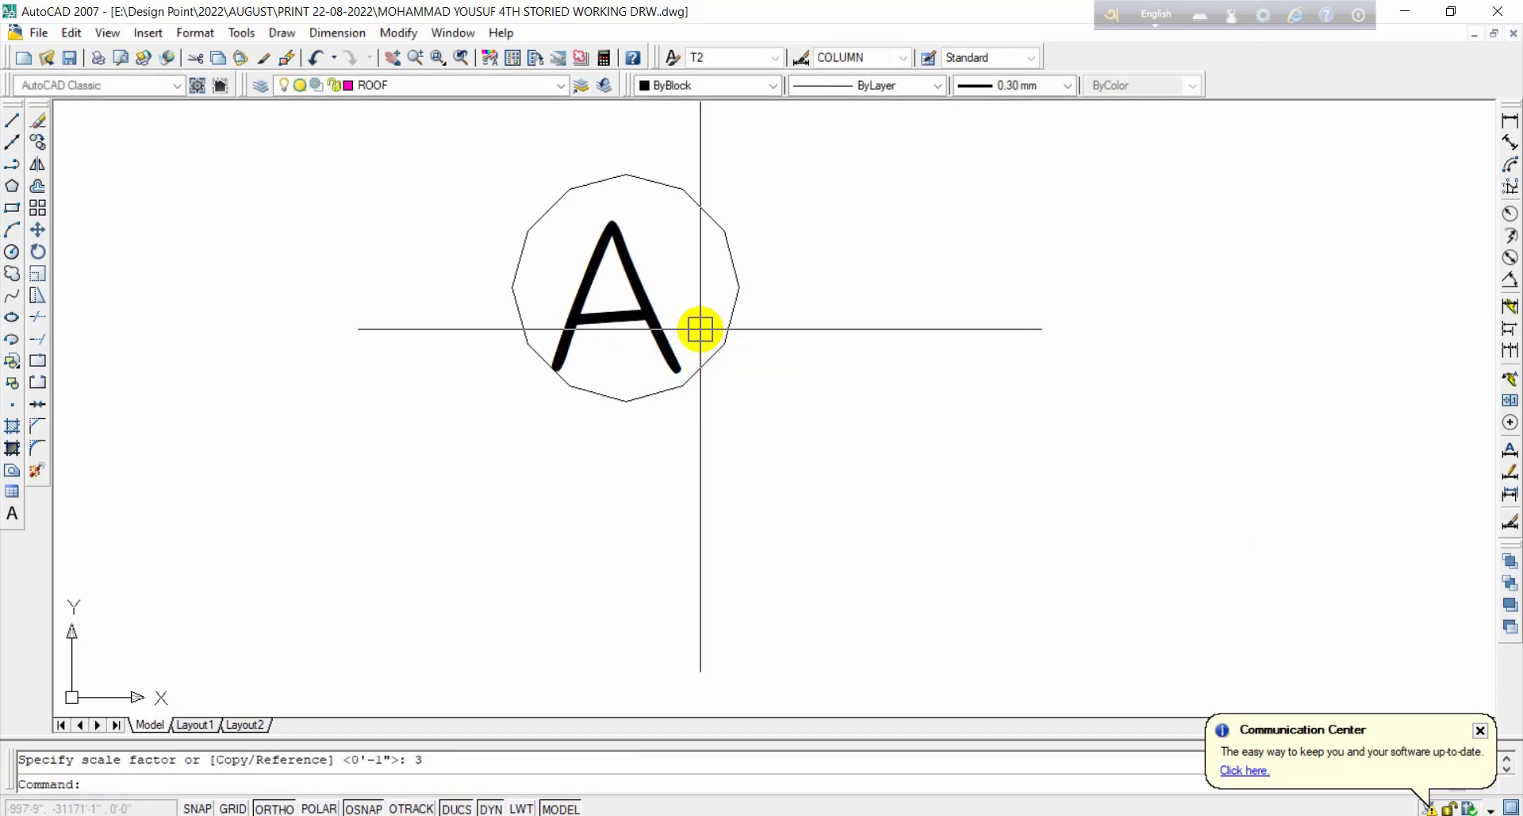
# Step: Move the enlarged letter A to sit inside the circle with Ortho off, and regenerate the drawing
pyautogui.click(683, 325)
pyautogui.press('Return')
pyautogui.click(1041, 389)
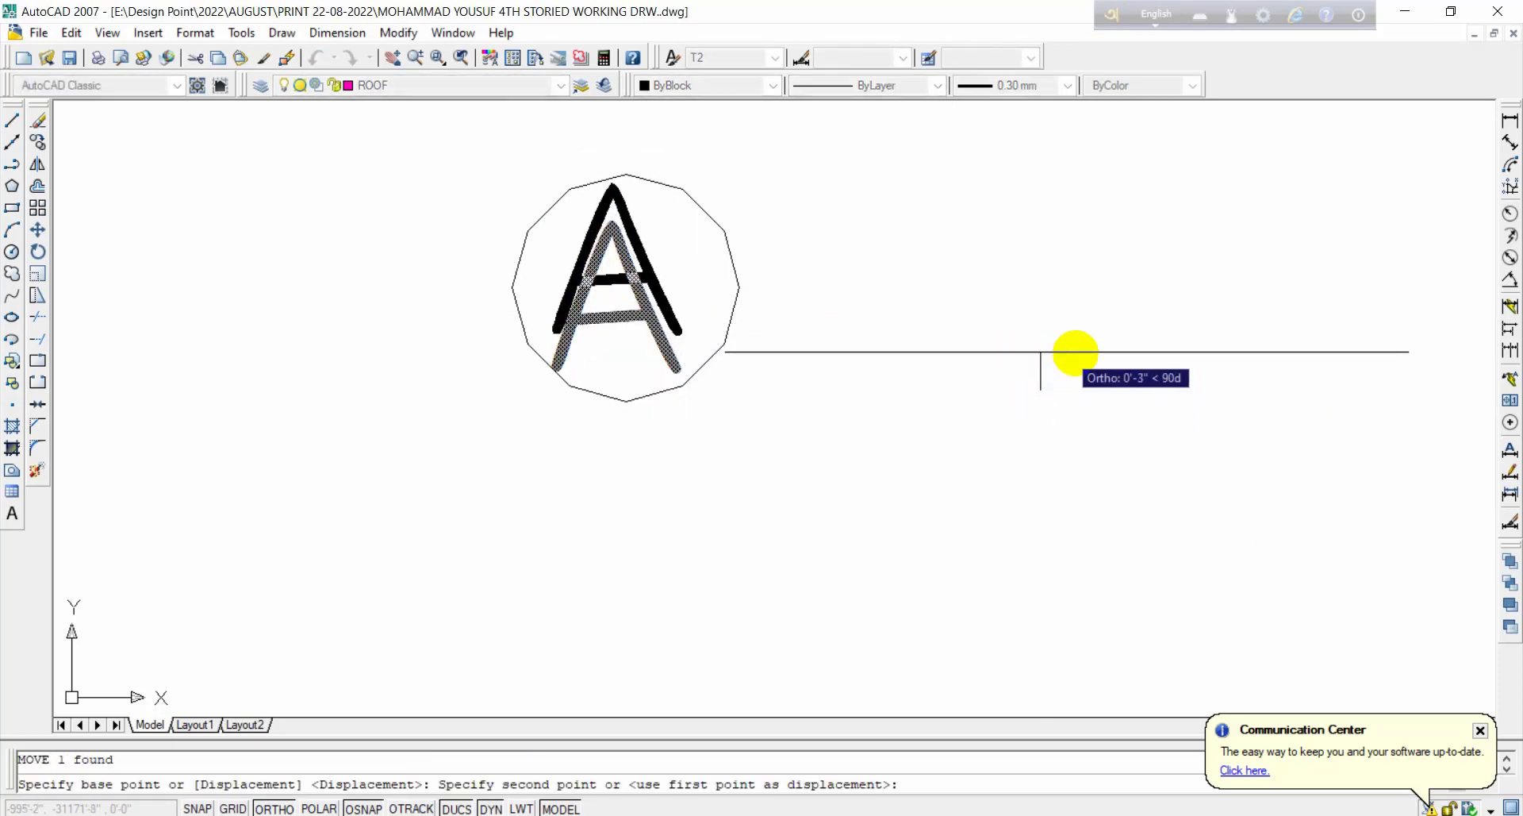
pyautogui.press('F8')
pyautogui.press('Escape')
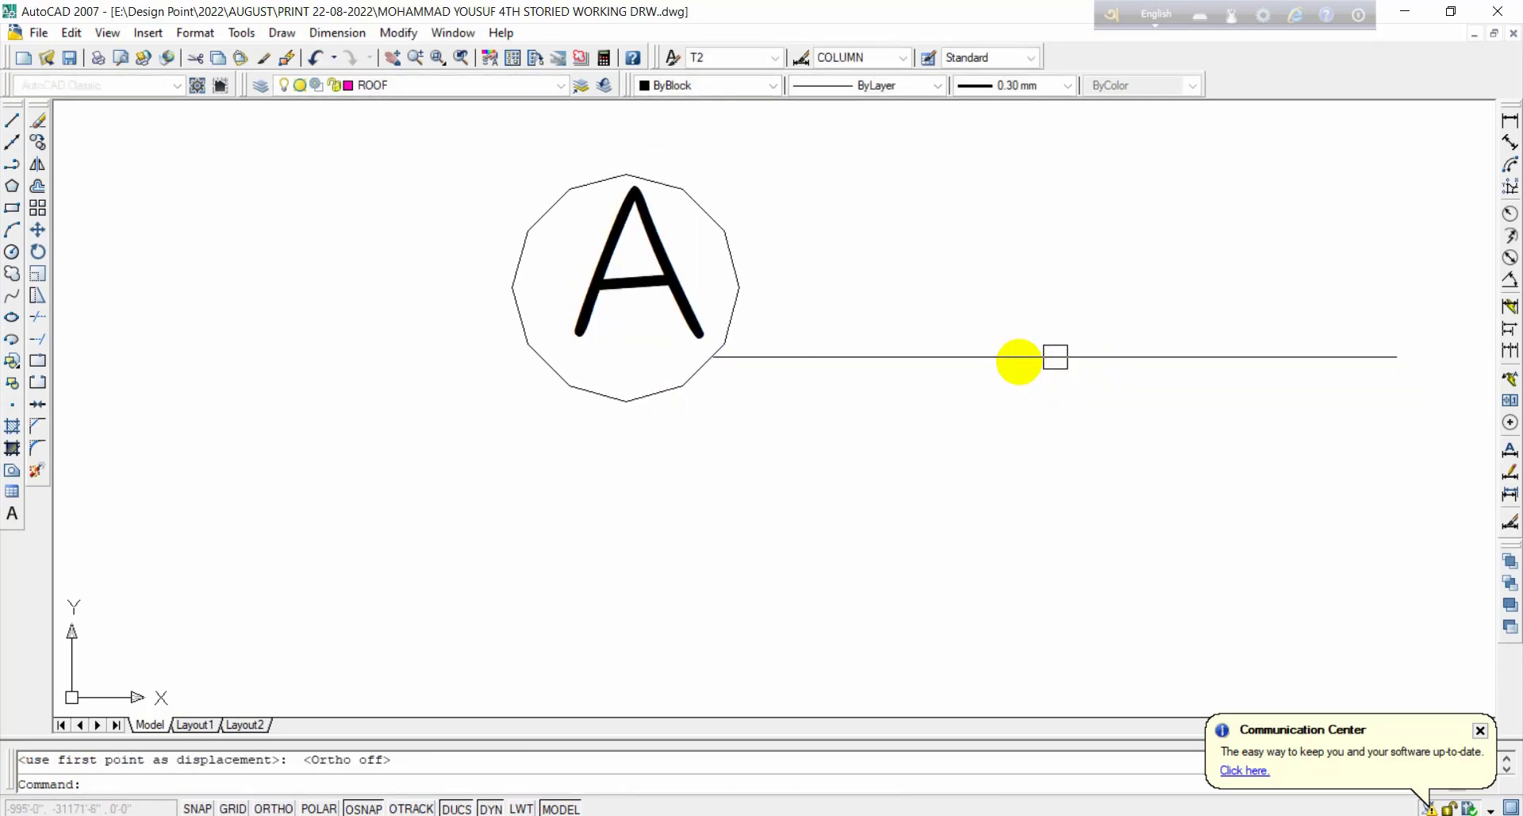
pyautogui.scroll(-3, 885, 339)
pyautogui.scroll(2, 744, 275)
pyautogui.write('re')
pyautogui.press('Return')
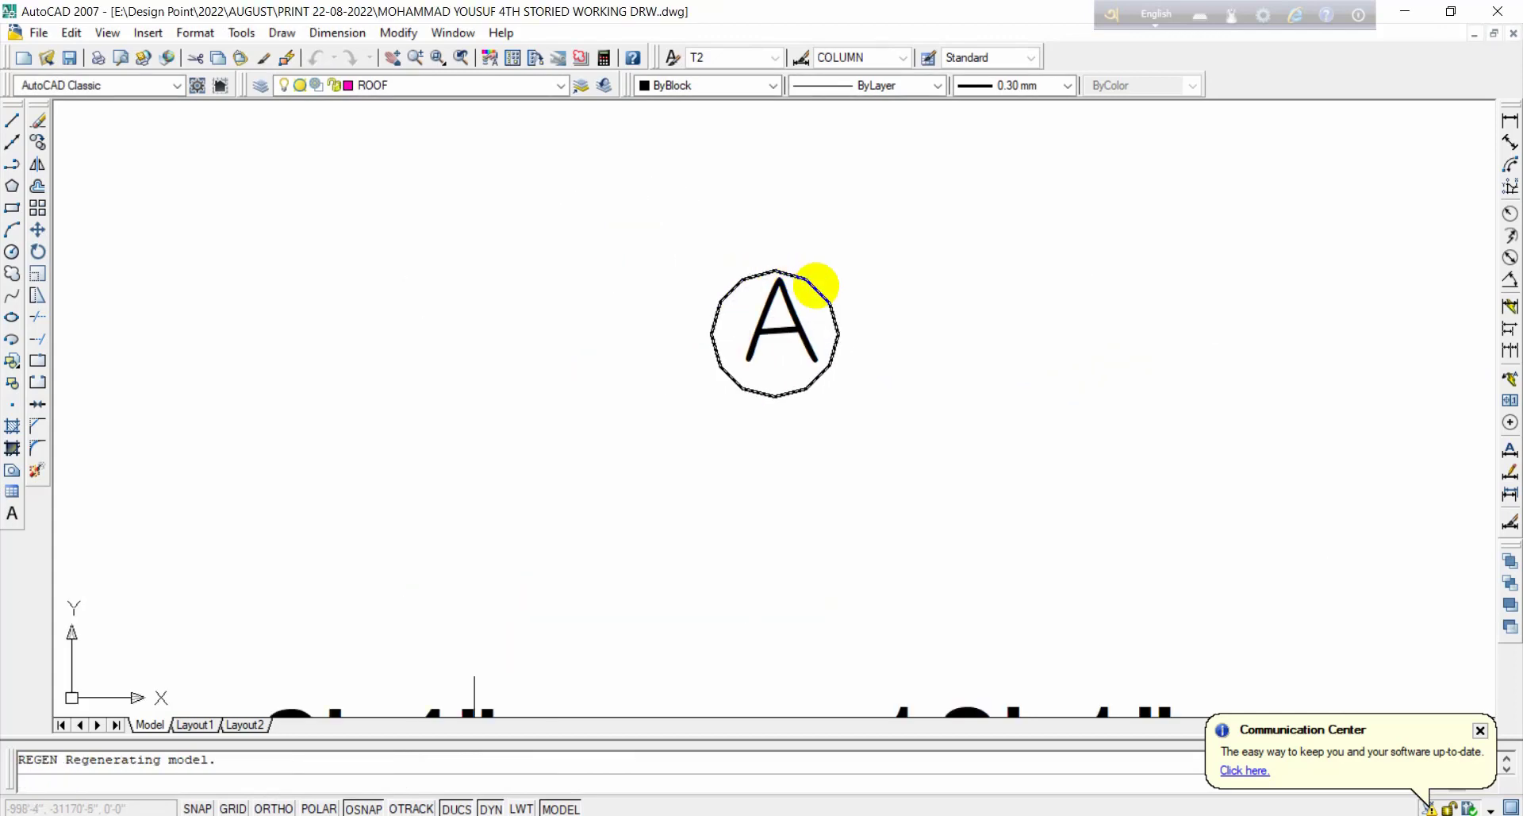
# Step: Copy the circle and its letter A from the circle's bottom quadrant to the area left of the plan's top horizontal grid line
pyautogui.click(917, 267)
pyautogui.click(719, 402)
pyautogui.write('c')
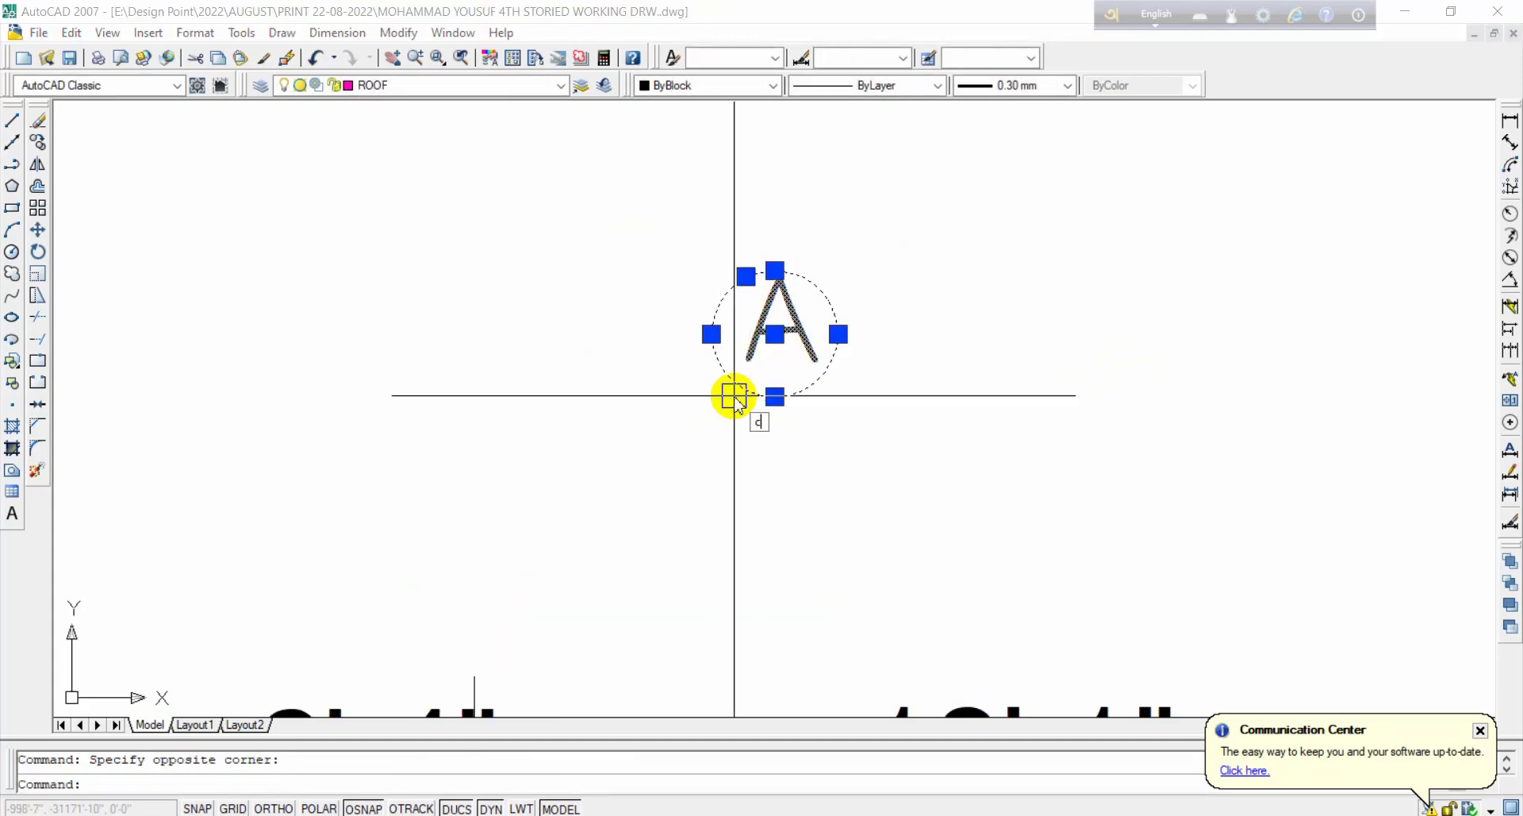
pyautogui.write('o')
pyautogui.press('Return')
pyautogui.click(776, 397)
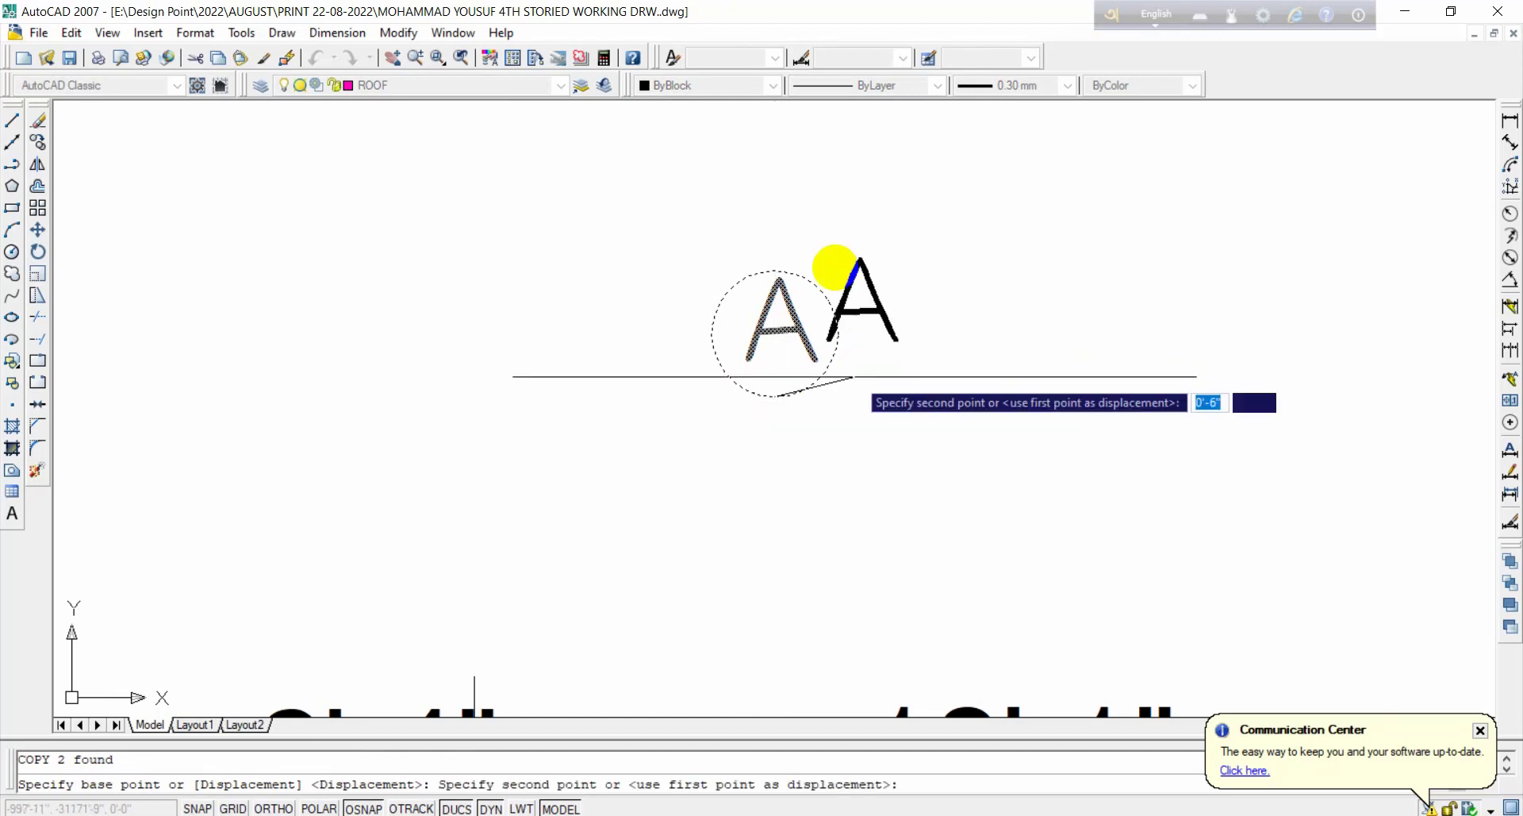
pyautogui.scroll(-5, 873, 301)
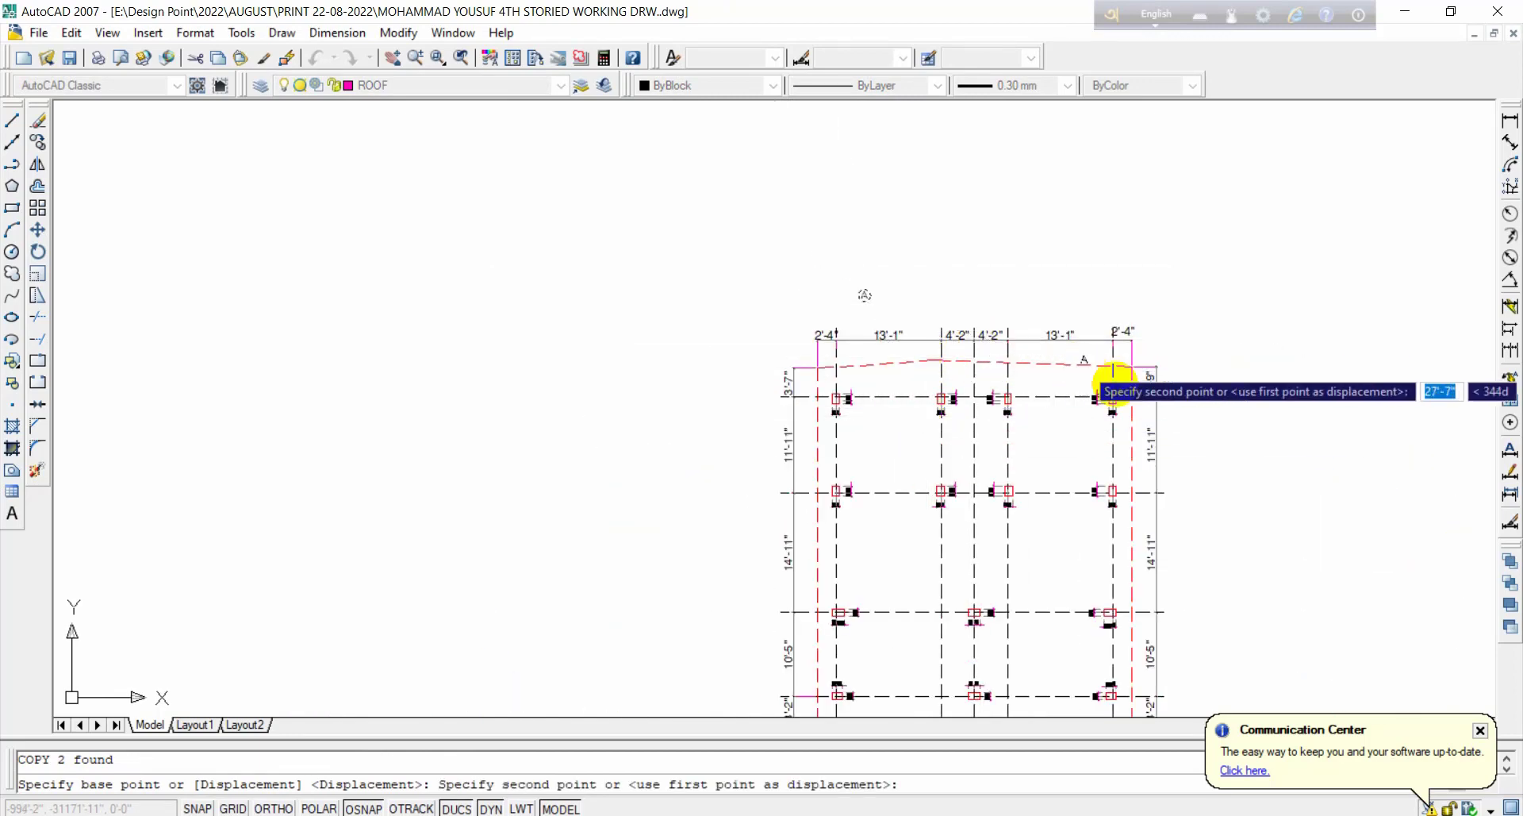
pyautogui.moveTo(1108, 384); pyautogui.dragTo(1010, 330, button='middle')
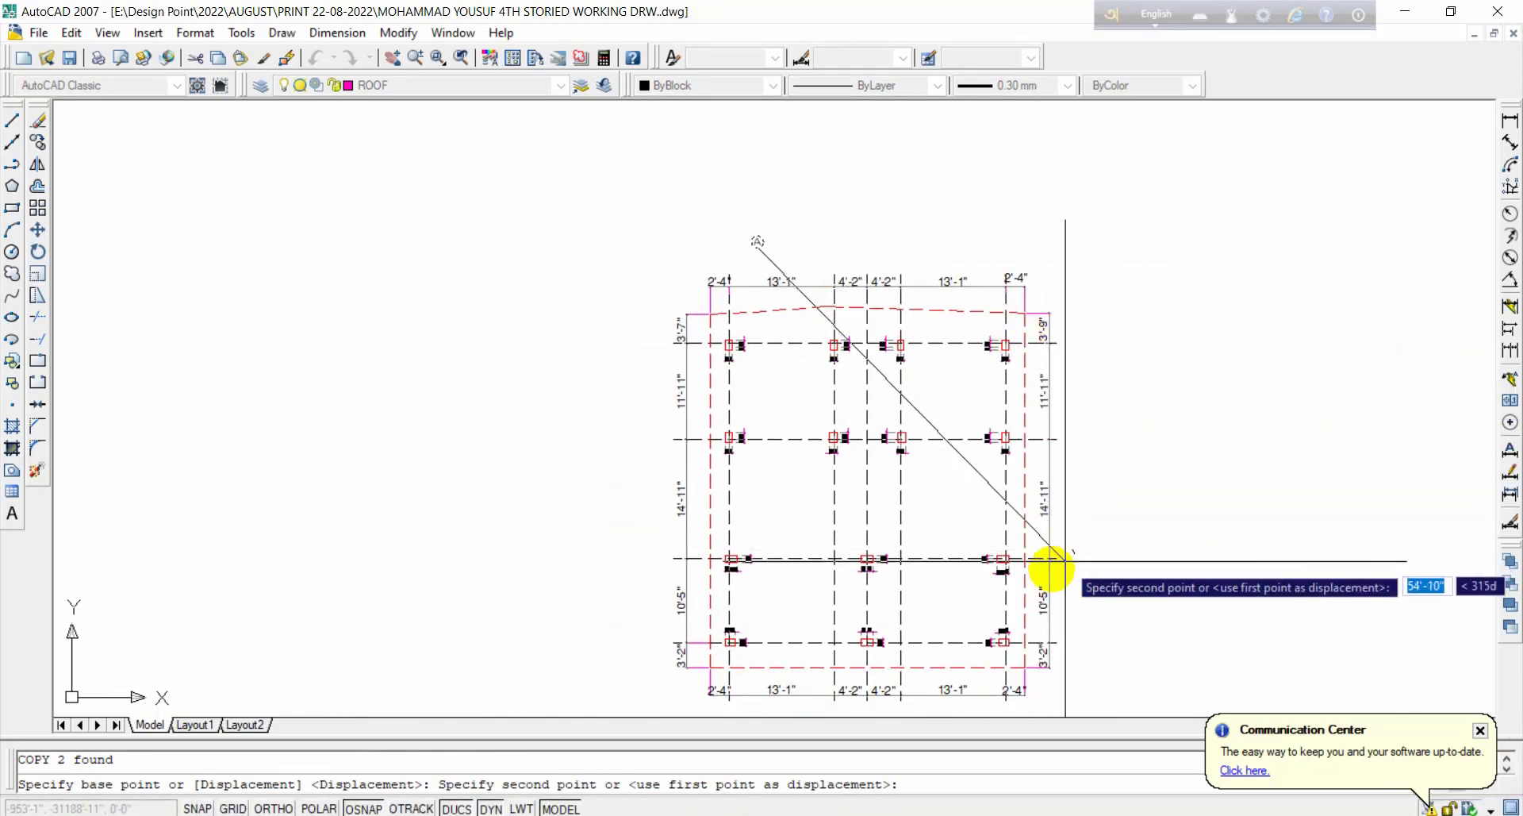
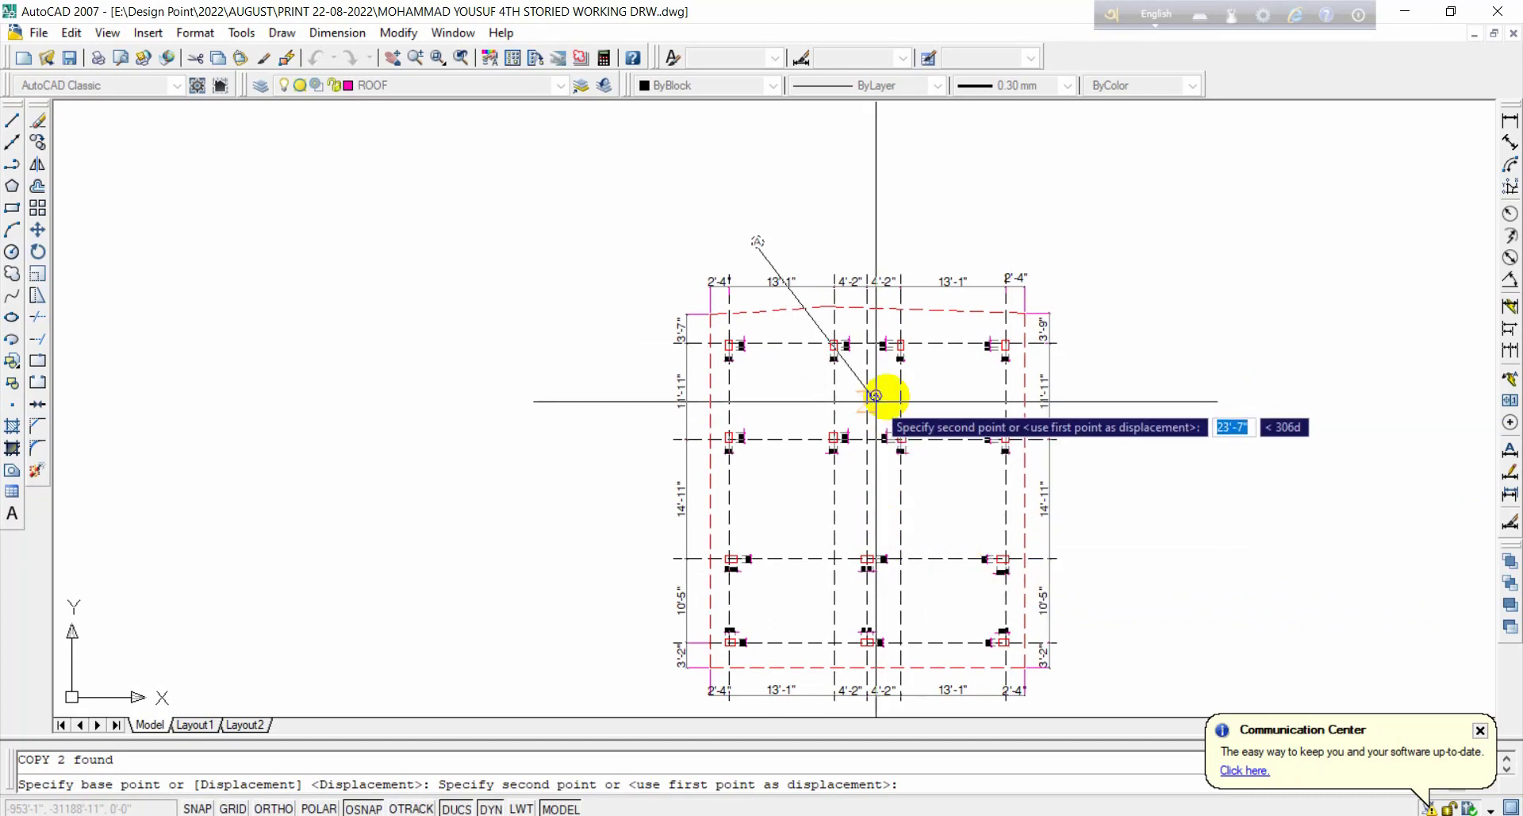
pyautogui.scroll(-5, 755, 384)
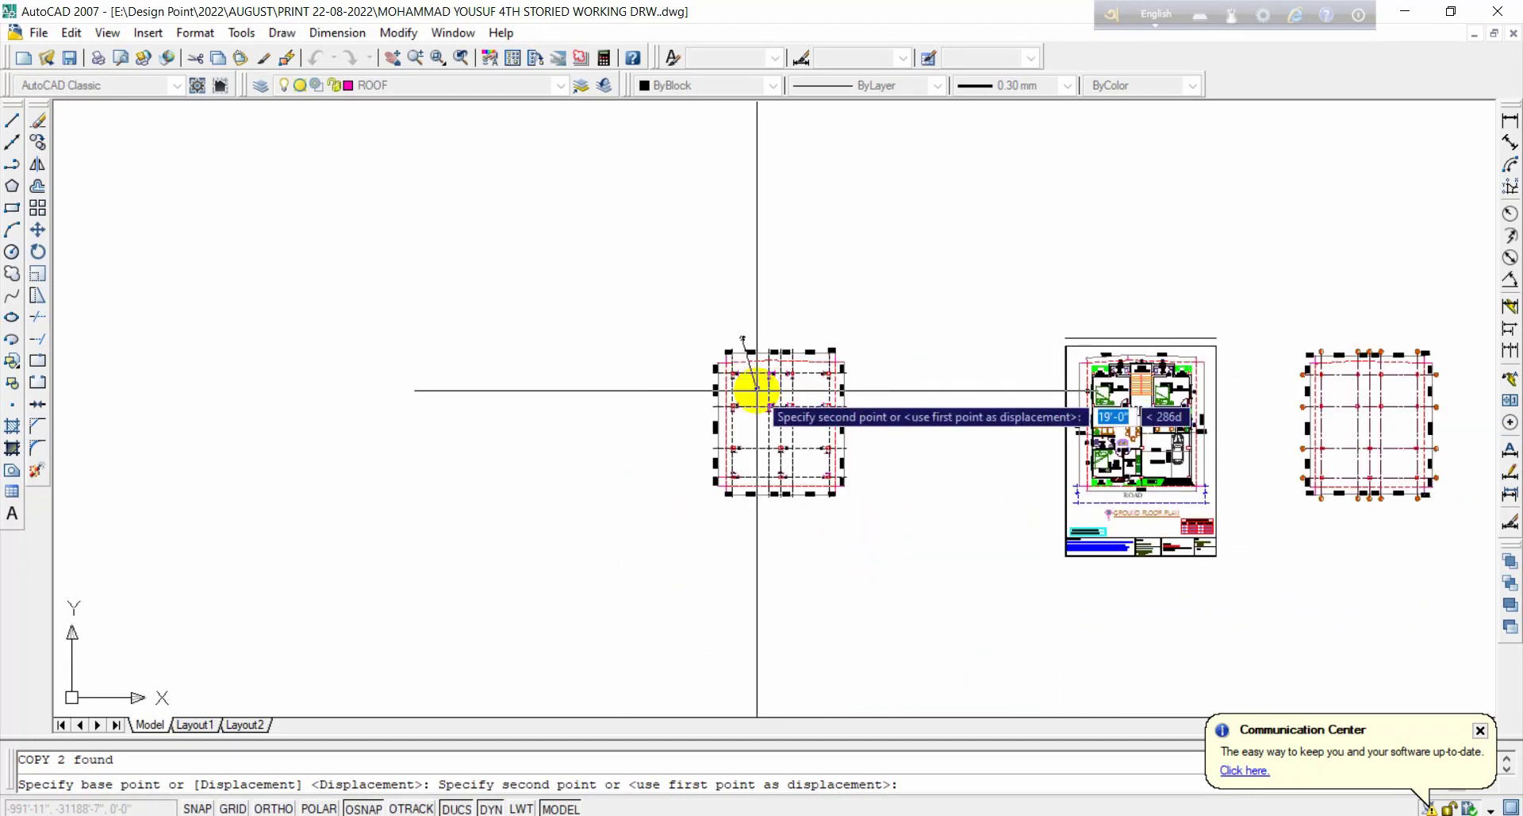
pyautogui.scroll(6, 736, 417)
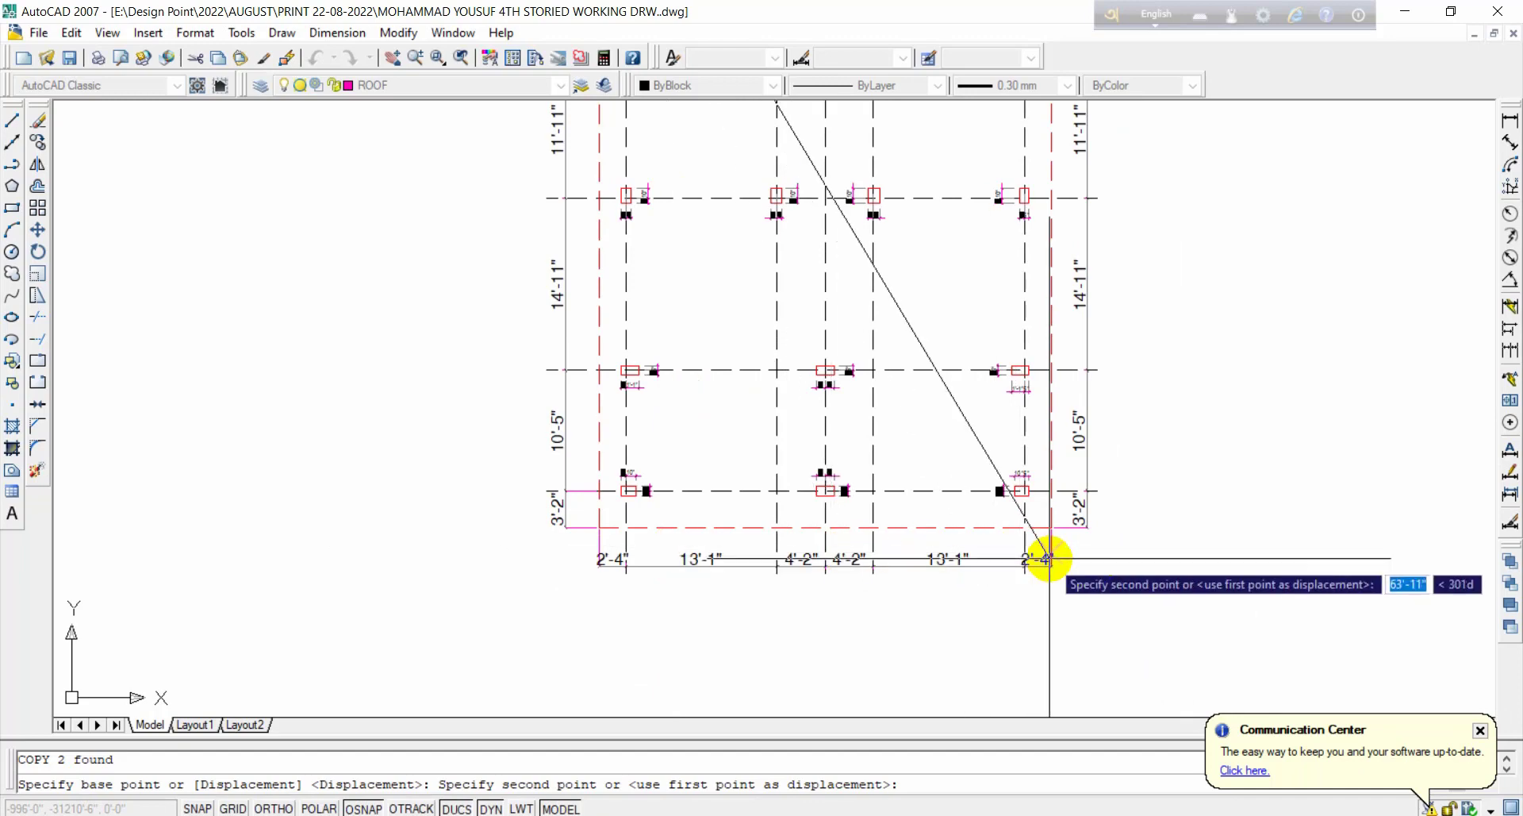
pyautogui.moveTo(1074, 269); pyautogui.dragTo(1058, 430, button='middle')
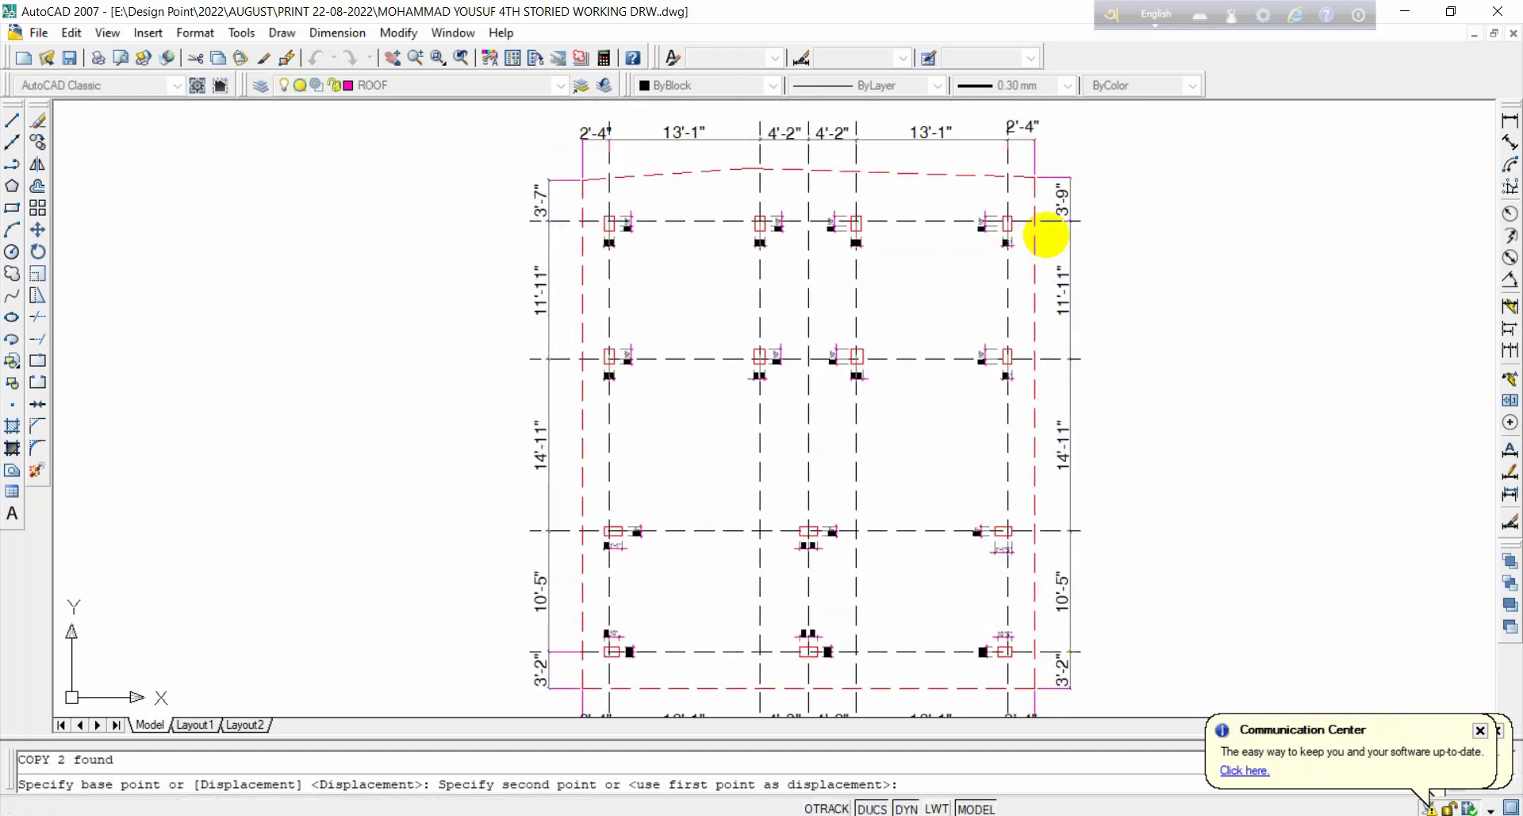
pyautogui.scroll(5, 561, 204)
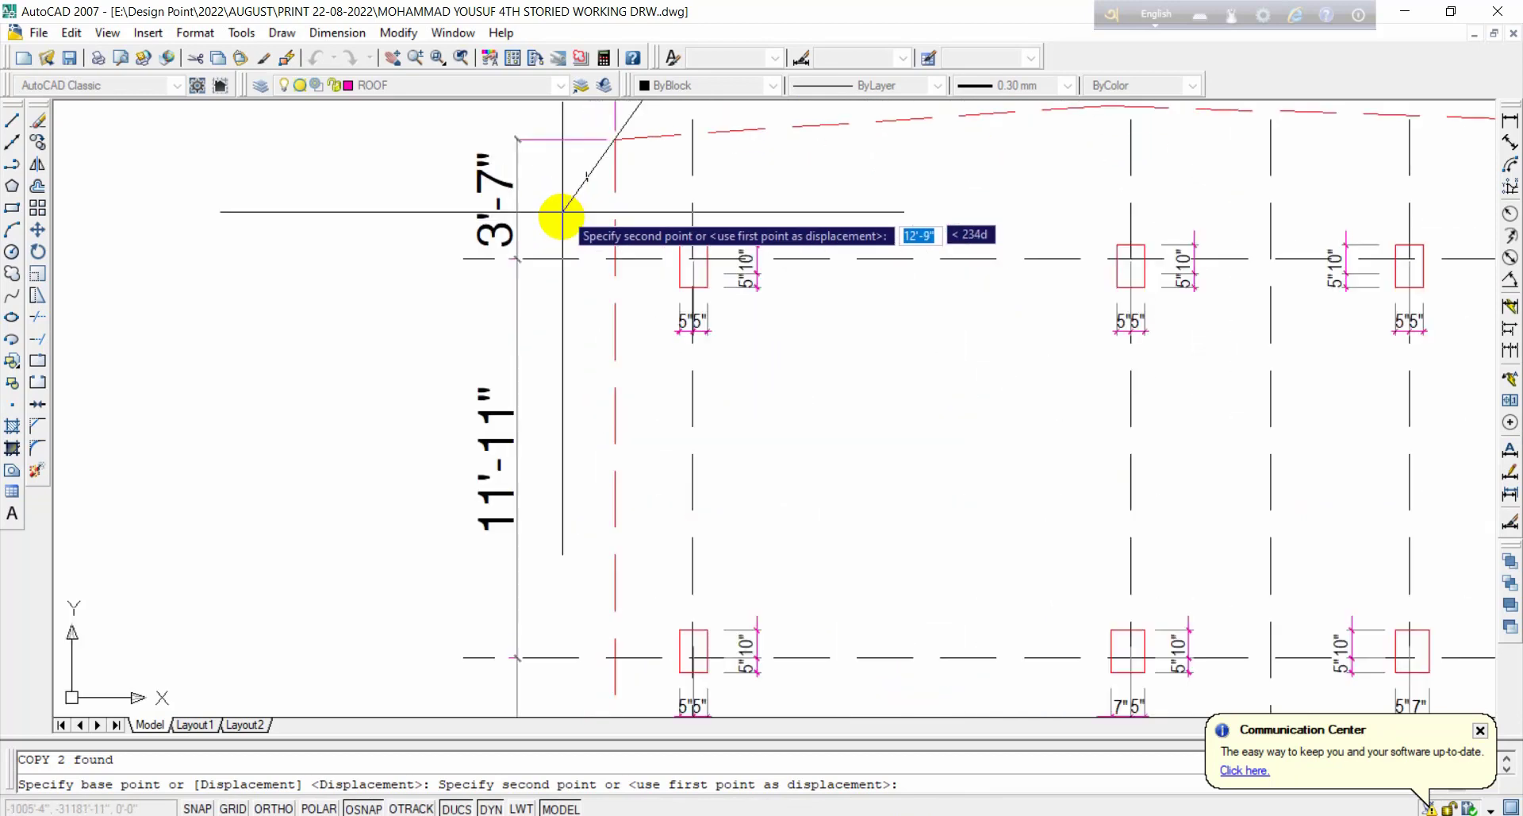
pyautogui.click(549, 337)
pyautogui.scroll(4, 550, 337)
pyautogui.press('Escape')
# Step: Move the copied bubble by its right quadrant onto the left end of the top horizontal grid line
pyautogui.click(570, 282)
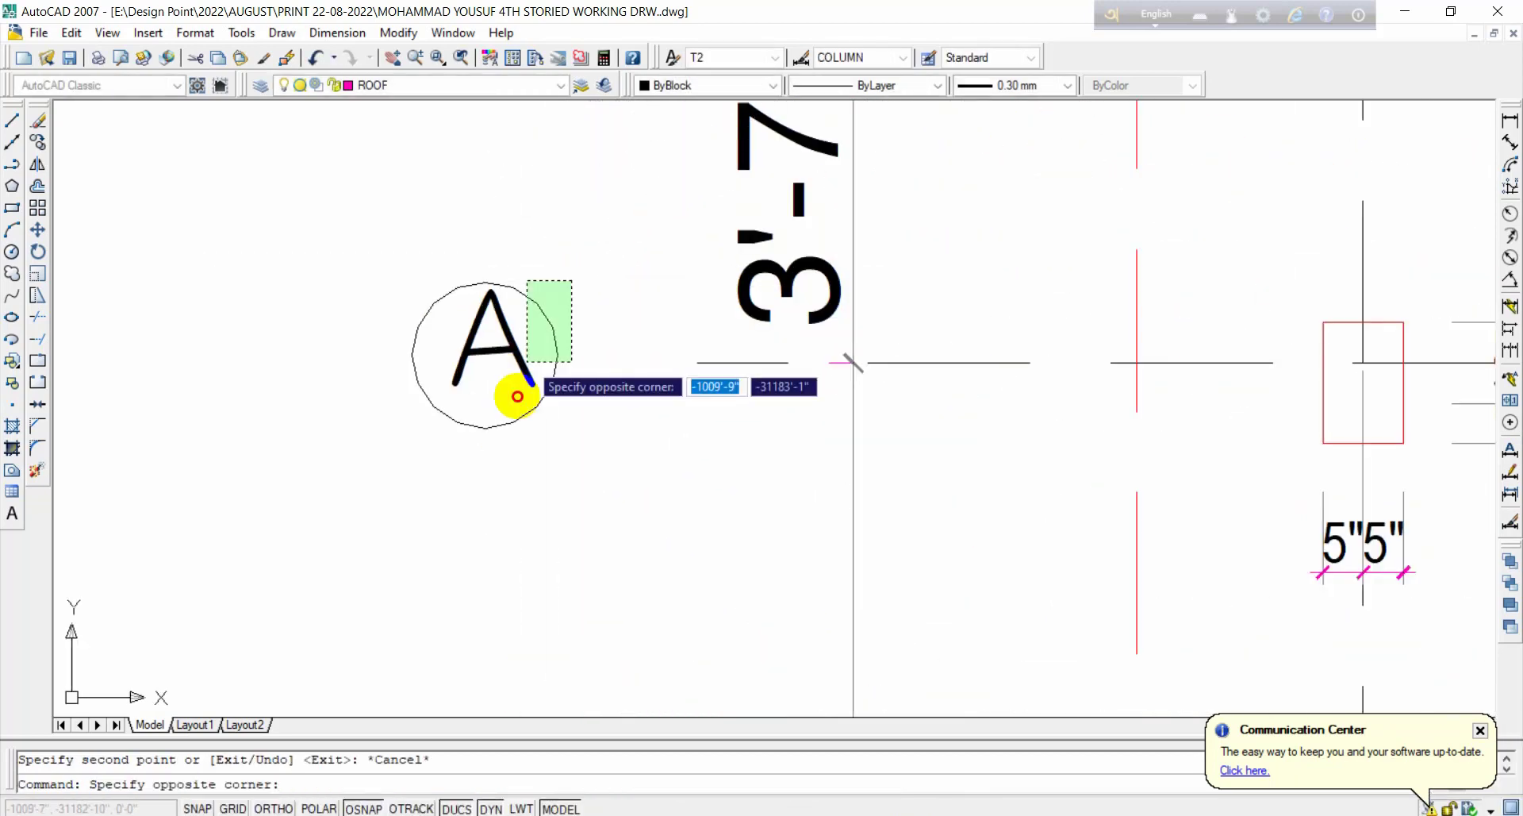
pyautogui.click(511, 415)
pyautogui.press('Return')
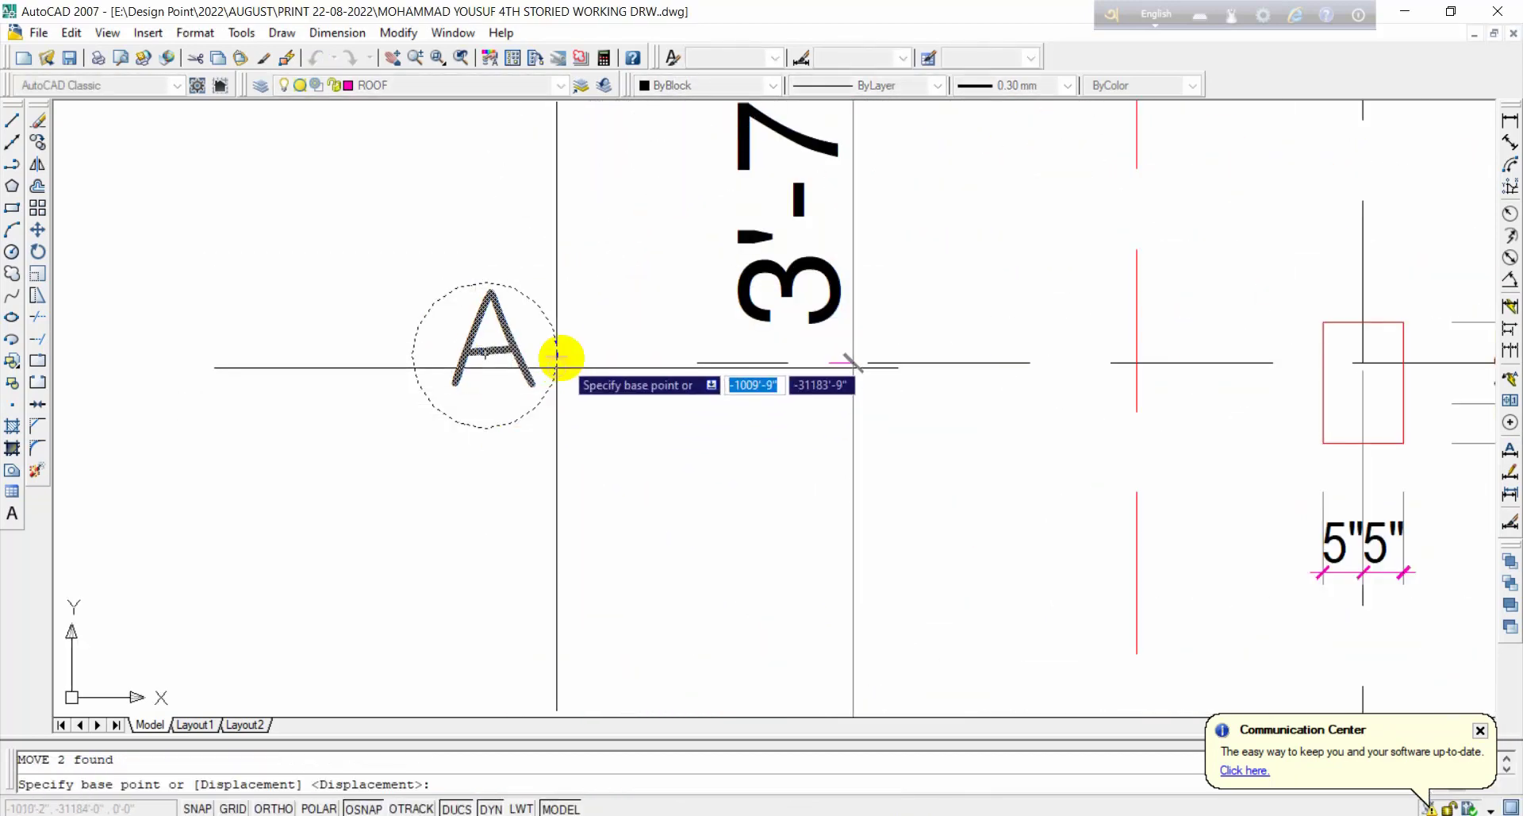
pyautogui.click(557, 355)
pyautogui.scroll(-8, 786, 303)
pyautogui.scroll(6, 766, 320)
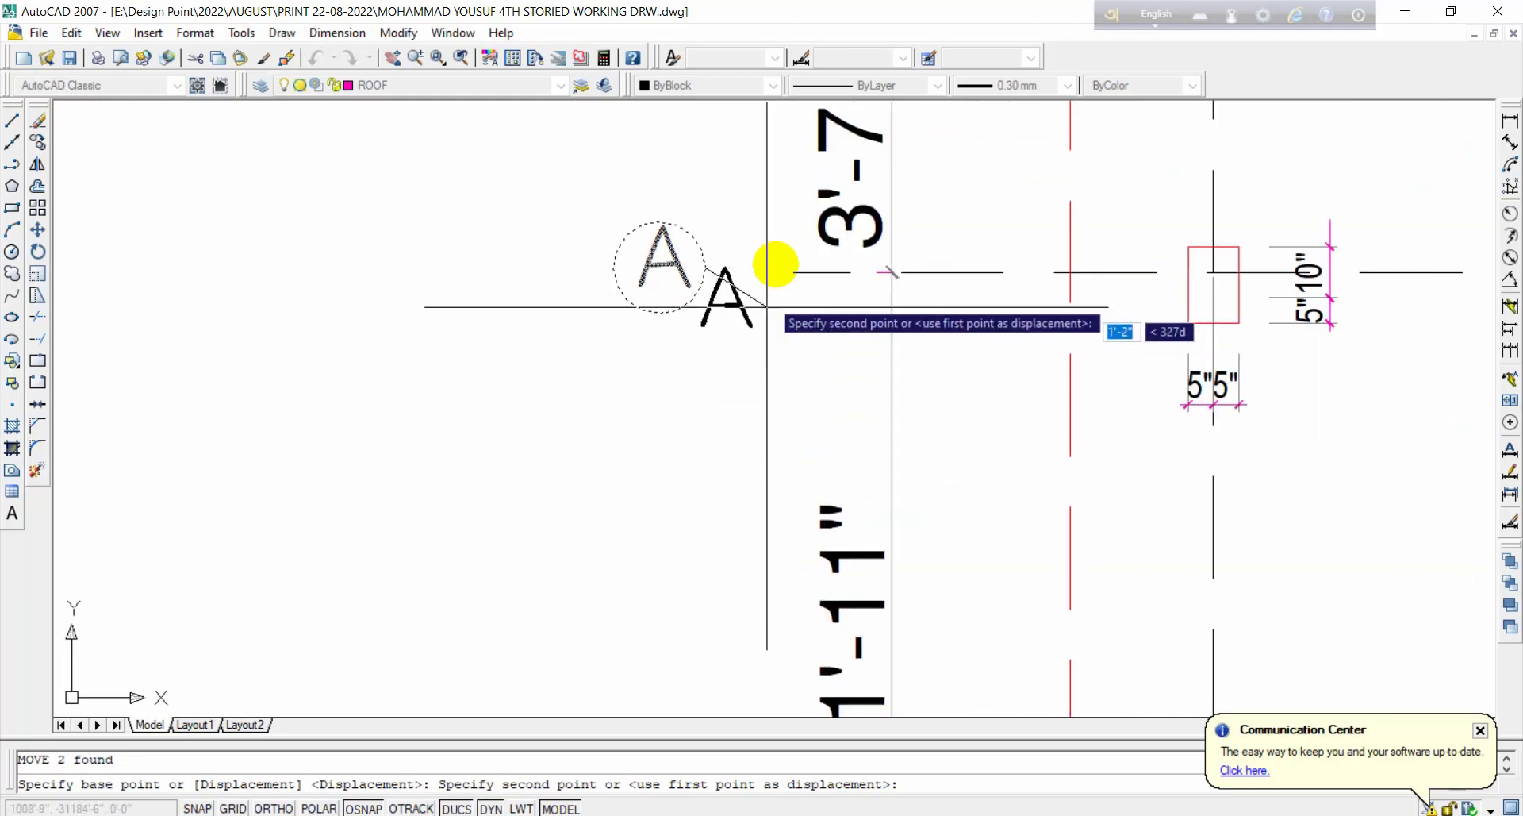
pyautogui.click(793, 273)
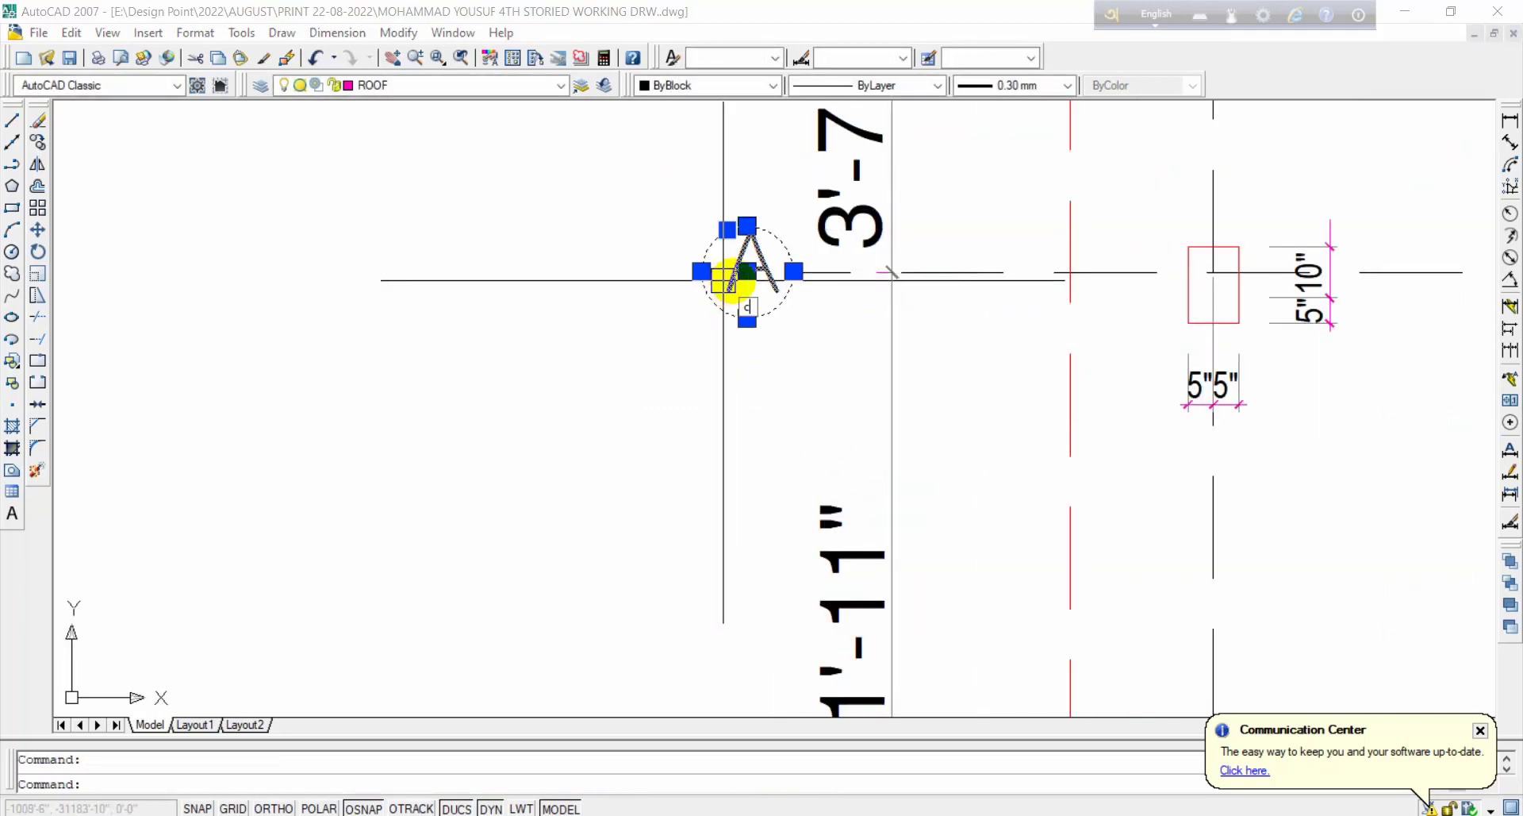
# Step: Copy the A bubble by its right quadrant onto the left end of the second horizontal grid line with Ortho on
pyautogui.write('co')
pyautogui.press('Return')
pyautogui.click(793, 272)
pyautogui.scroll(2, 810, 571)
pyautogui.moveTo(809, 572); pyautogui.dragTo(772, 249, button='middle')
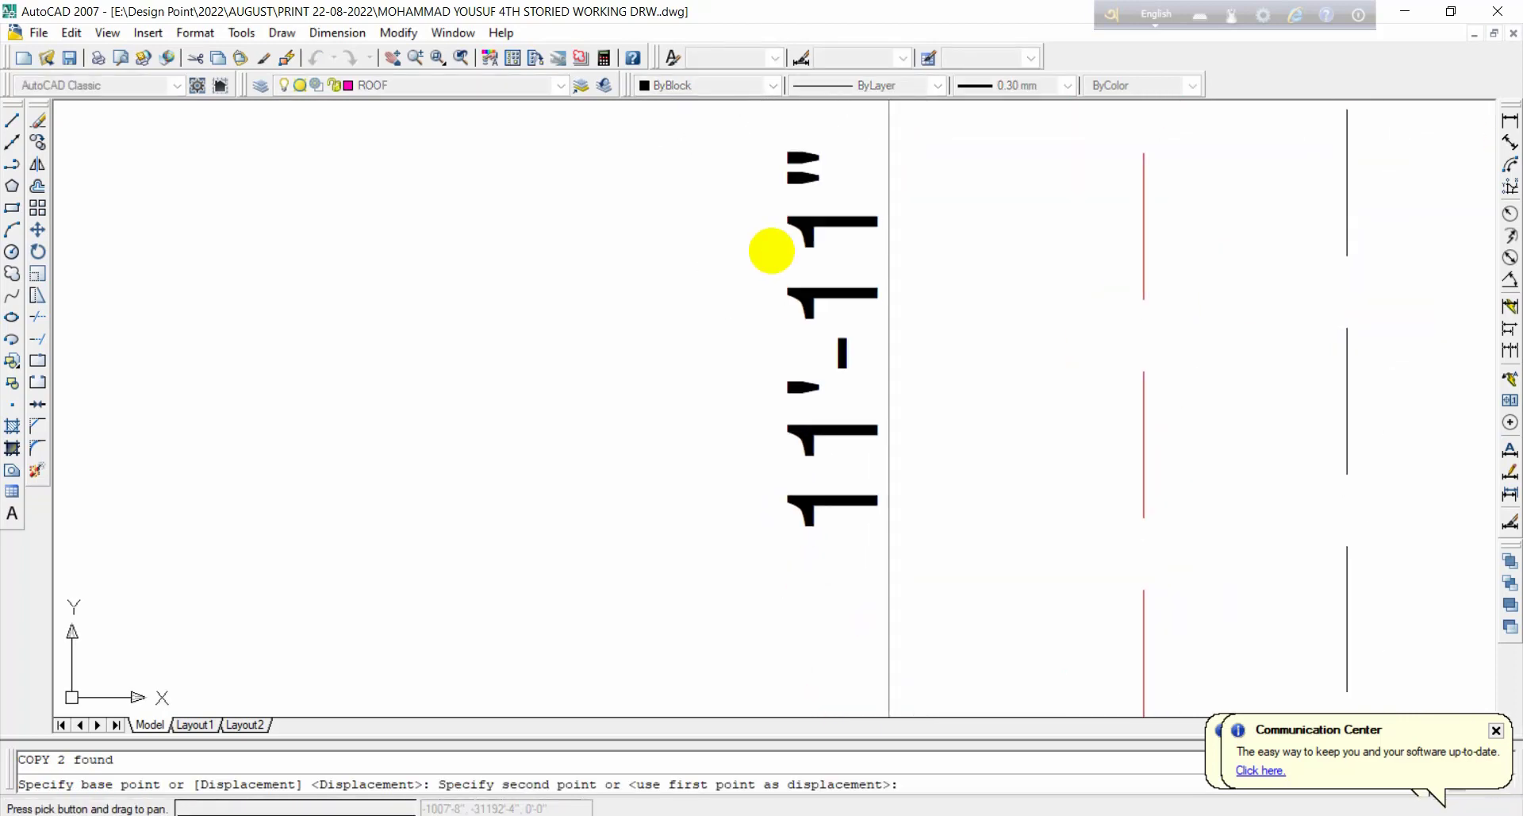
pyautogui.press('F8')
pyautogui.moveTo(808, 557); pyautogui.dragTo(788, 180, button='middle')
pyautogui.scroll(-2, 775, 297)
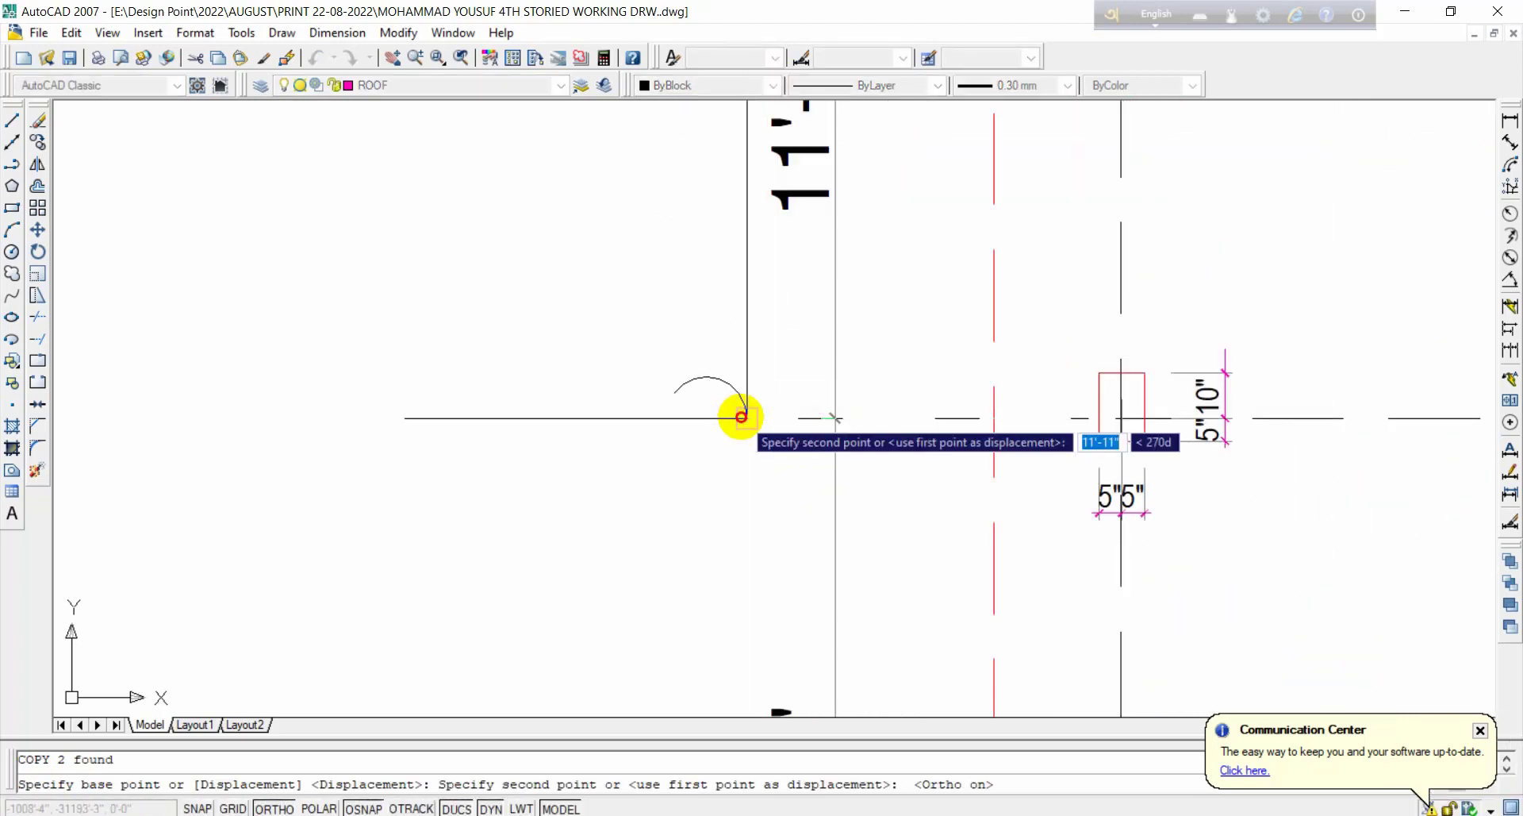
pyautogui.click(742, 416)
# Step: Place two more copies of the bubble on the left ends of the two lower horizontal grid lines
pyautogui.moveTo(796, 527); pyautogui.dragTo(786, 127, button='middle')
pyautogui.moveTo(725, 628); pyautogui.dragTo(699, 341, button='middle')
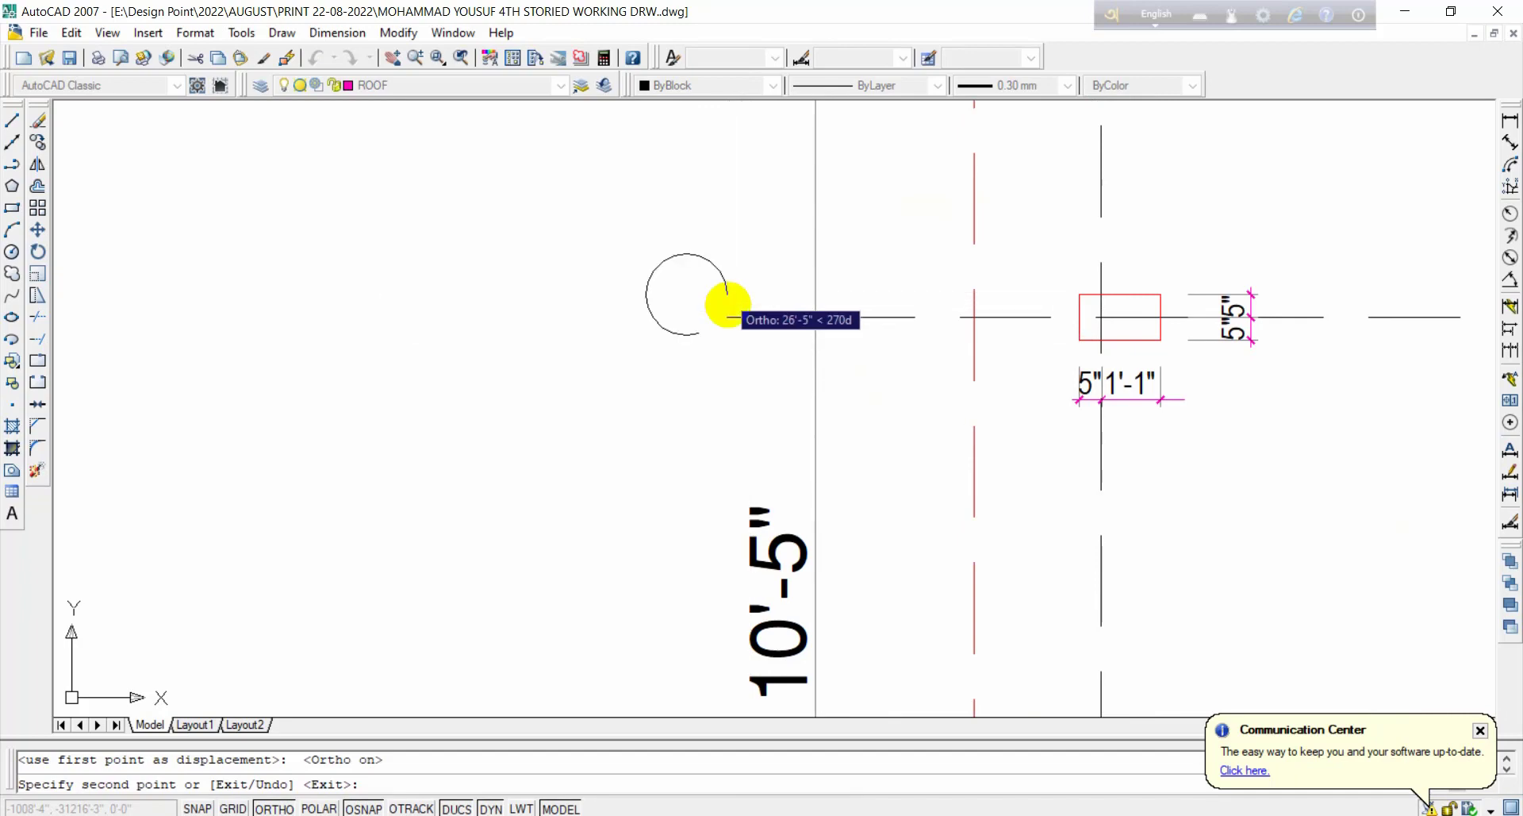
pyautogui.click(727, 318)
pyautogui.scroll(-3, 768, 238)
pyautogui.scroll(4, 765, 494)
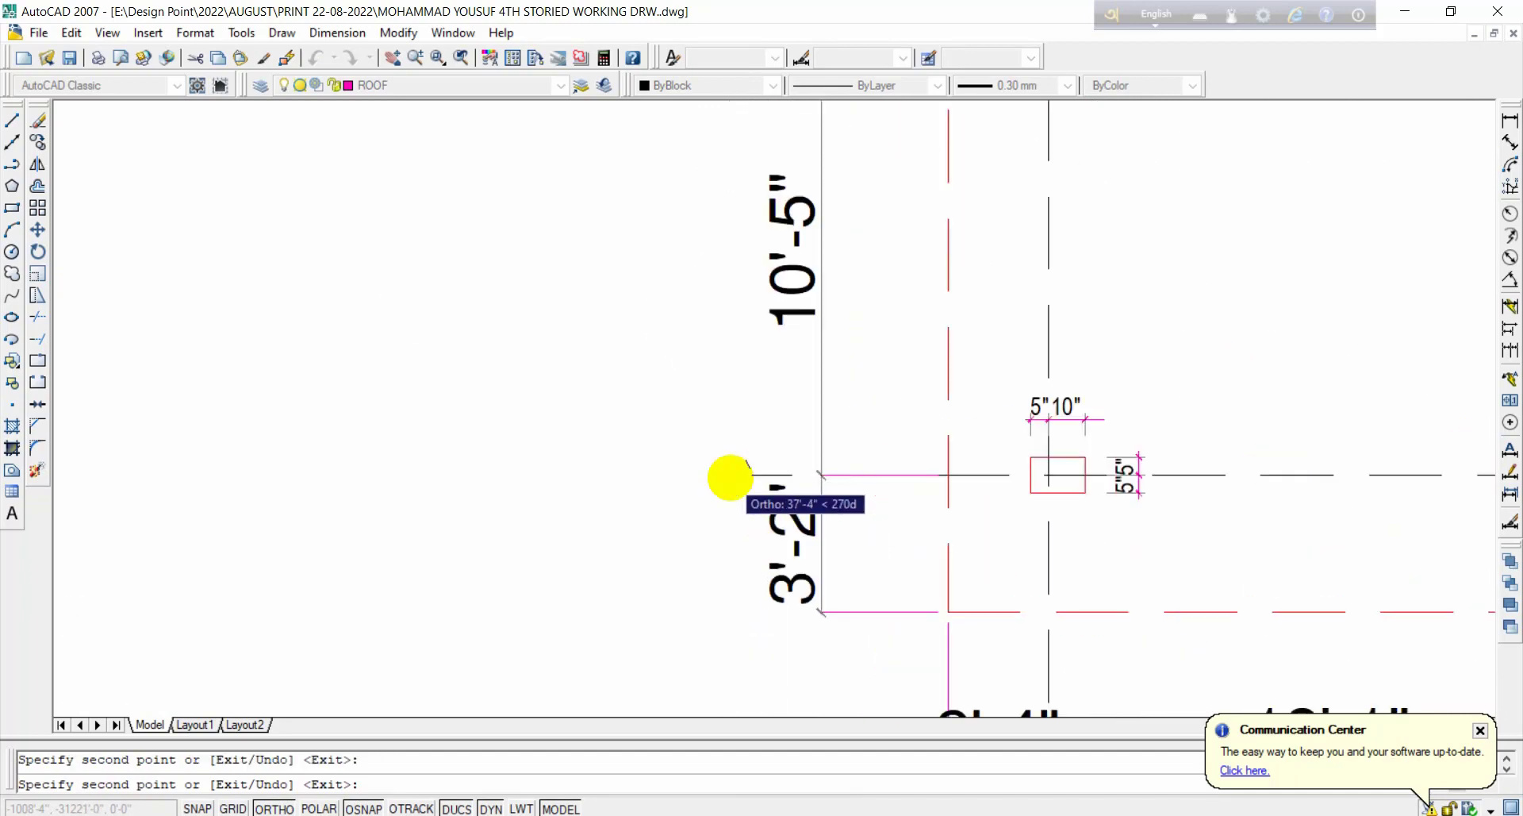
pyautogui.click(758, 466)
pyautogui.press('Escape')
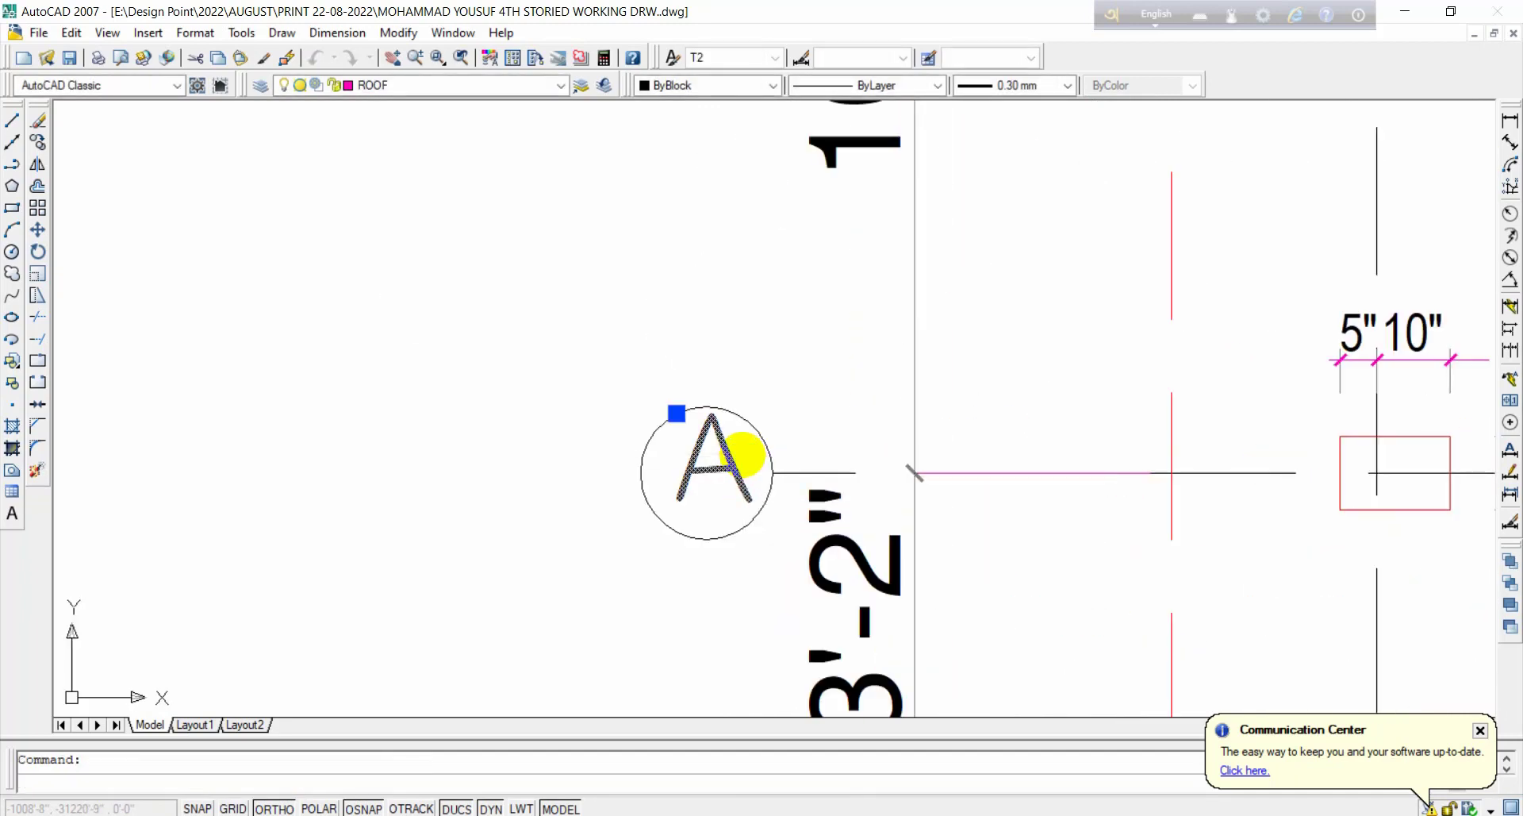
# Step: Change the letter in the lowest left grid bubble to D
pyautogui.doubleClick(744, 455)
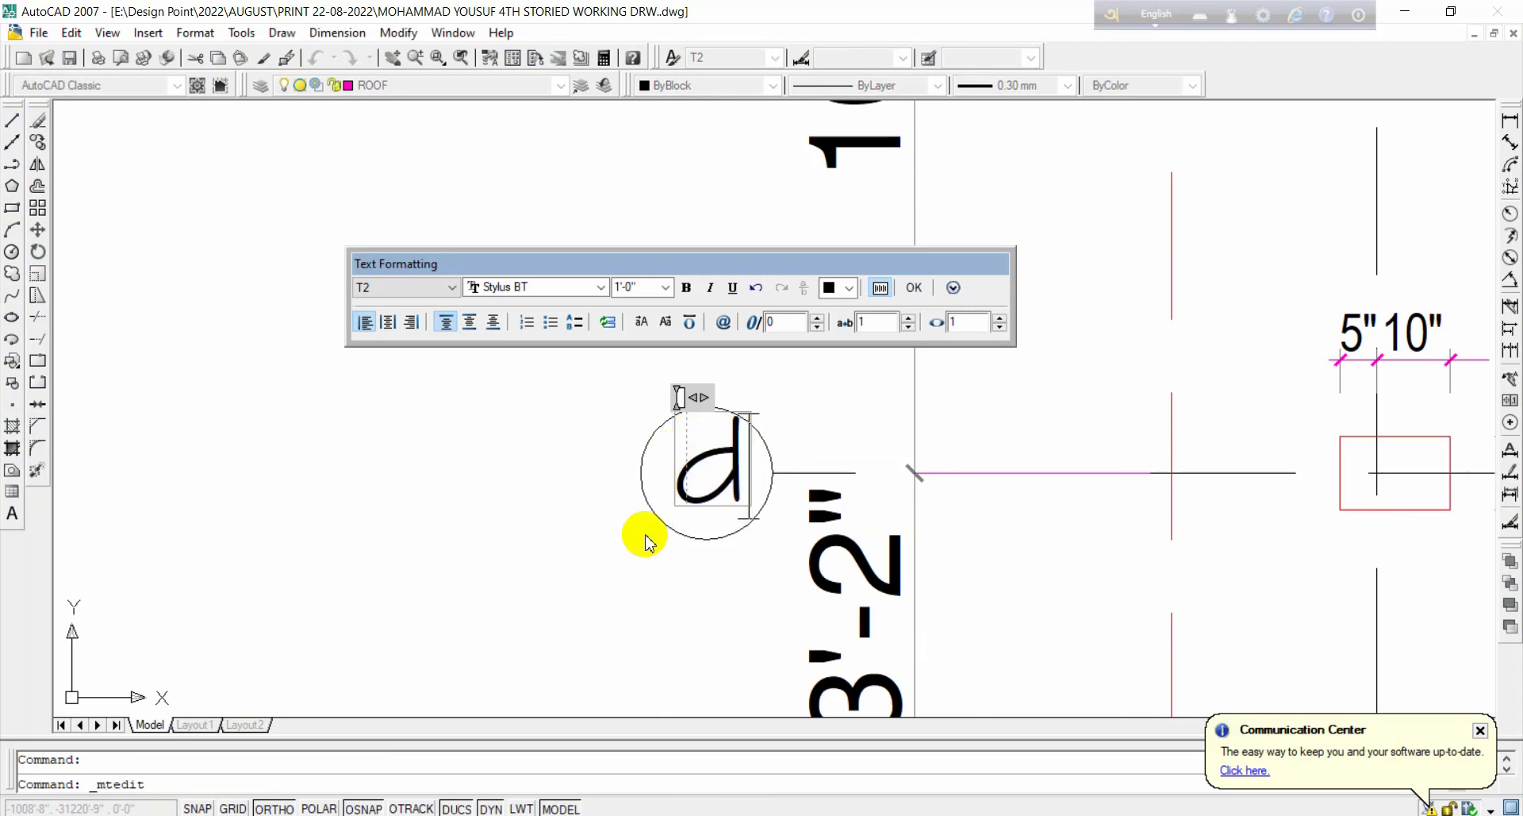
pyautogui.write('d')
pyautogui.click(758, 476)
pyautogui.scroll(-4, 691, 533)
# Step: Change the letter in the third left grid bubble from the top to C
pyautogui.write('ed')
pyautogui.press('Return')
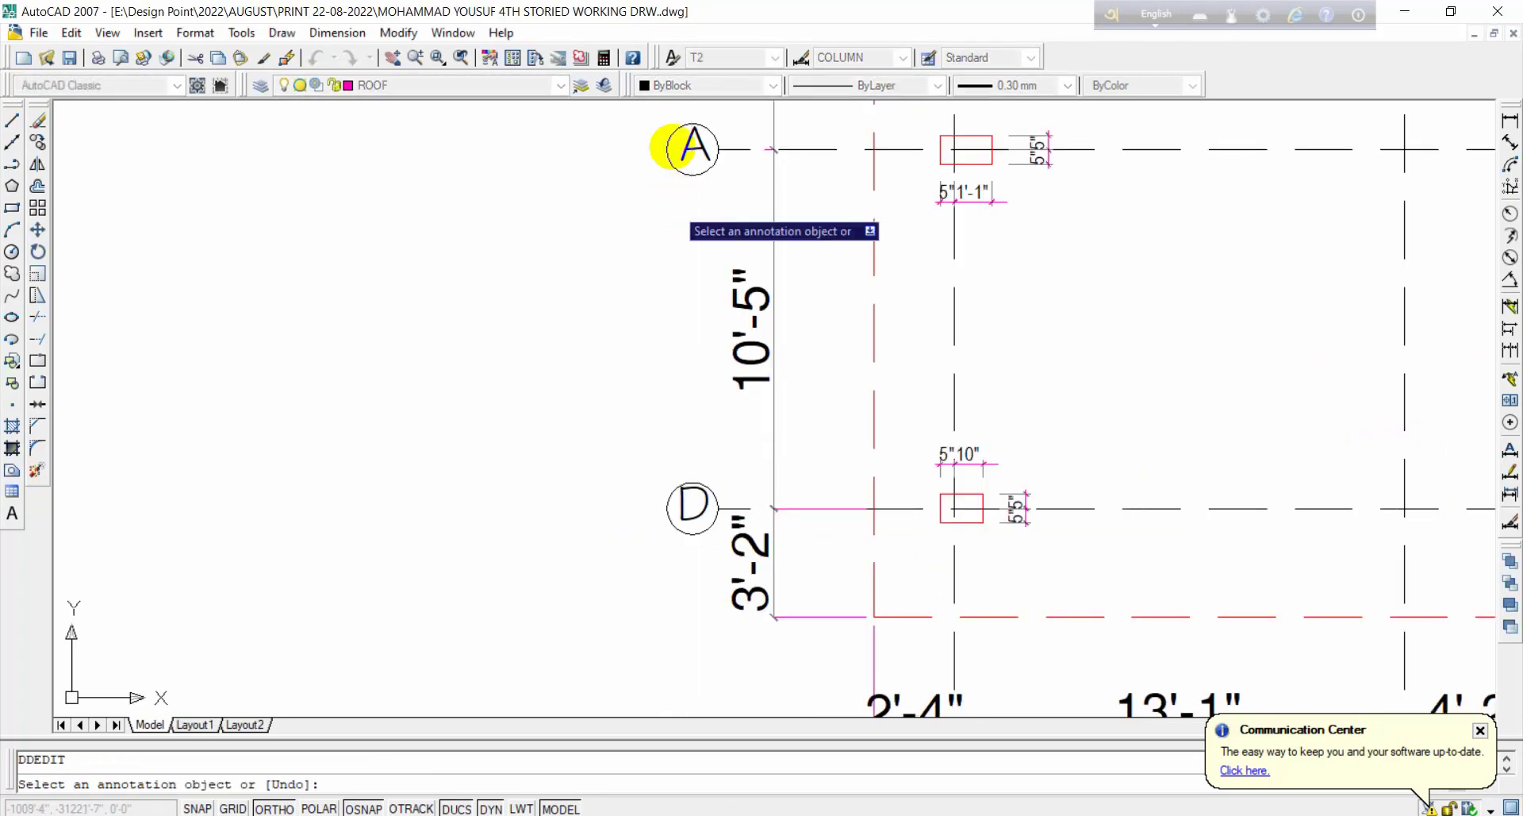
pyautogui.scroll(4, 724, 157)
pyautogui.click(707, 158)
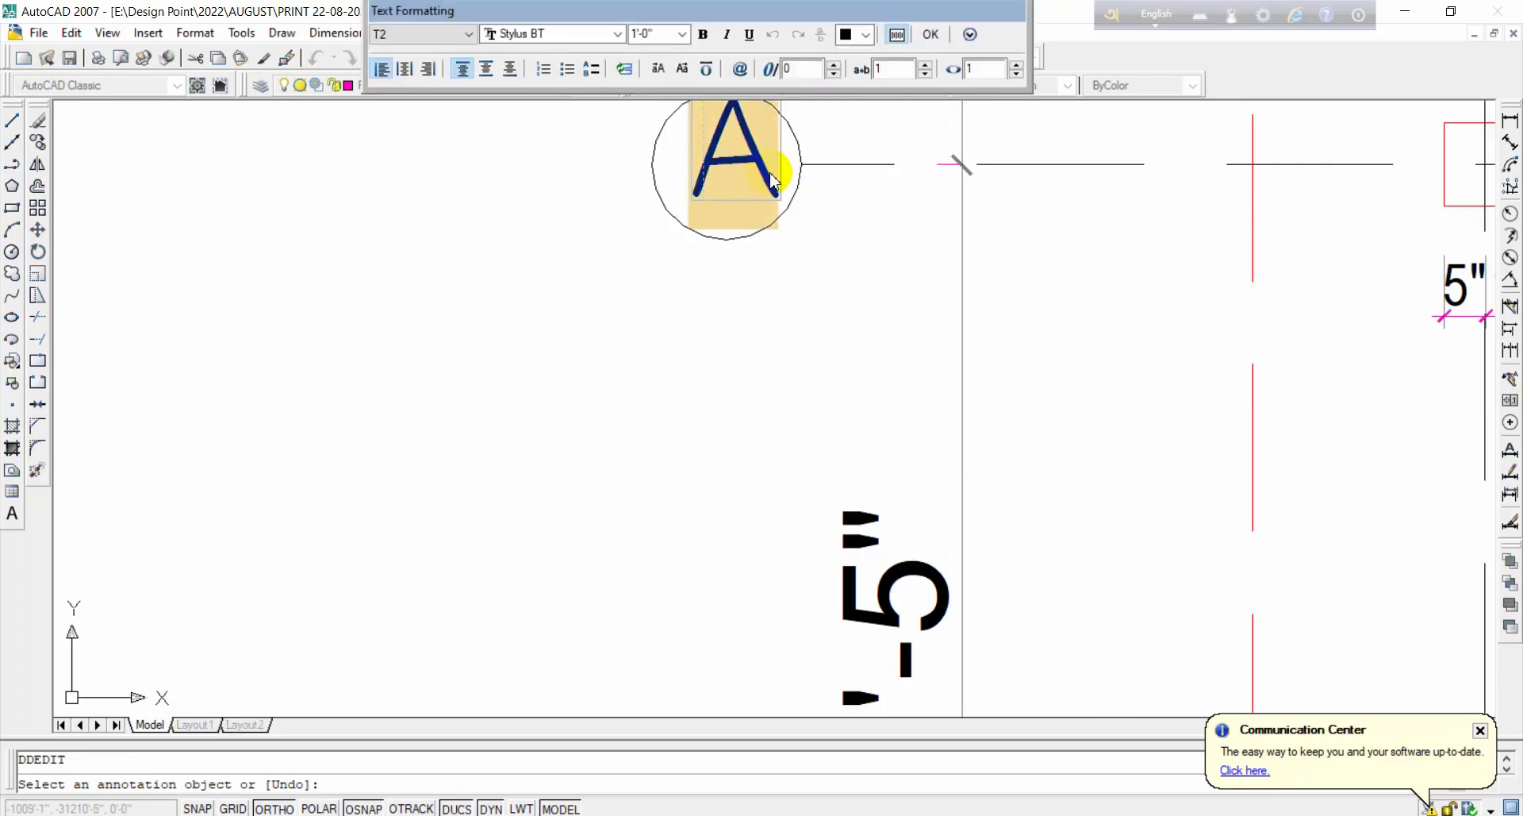
pyautogui.write('c')
pyautogui.click(670, 408)
pyautogui.scroll(-6, 724, 374)
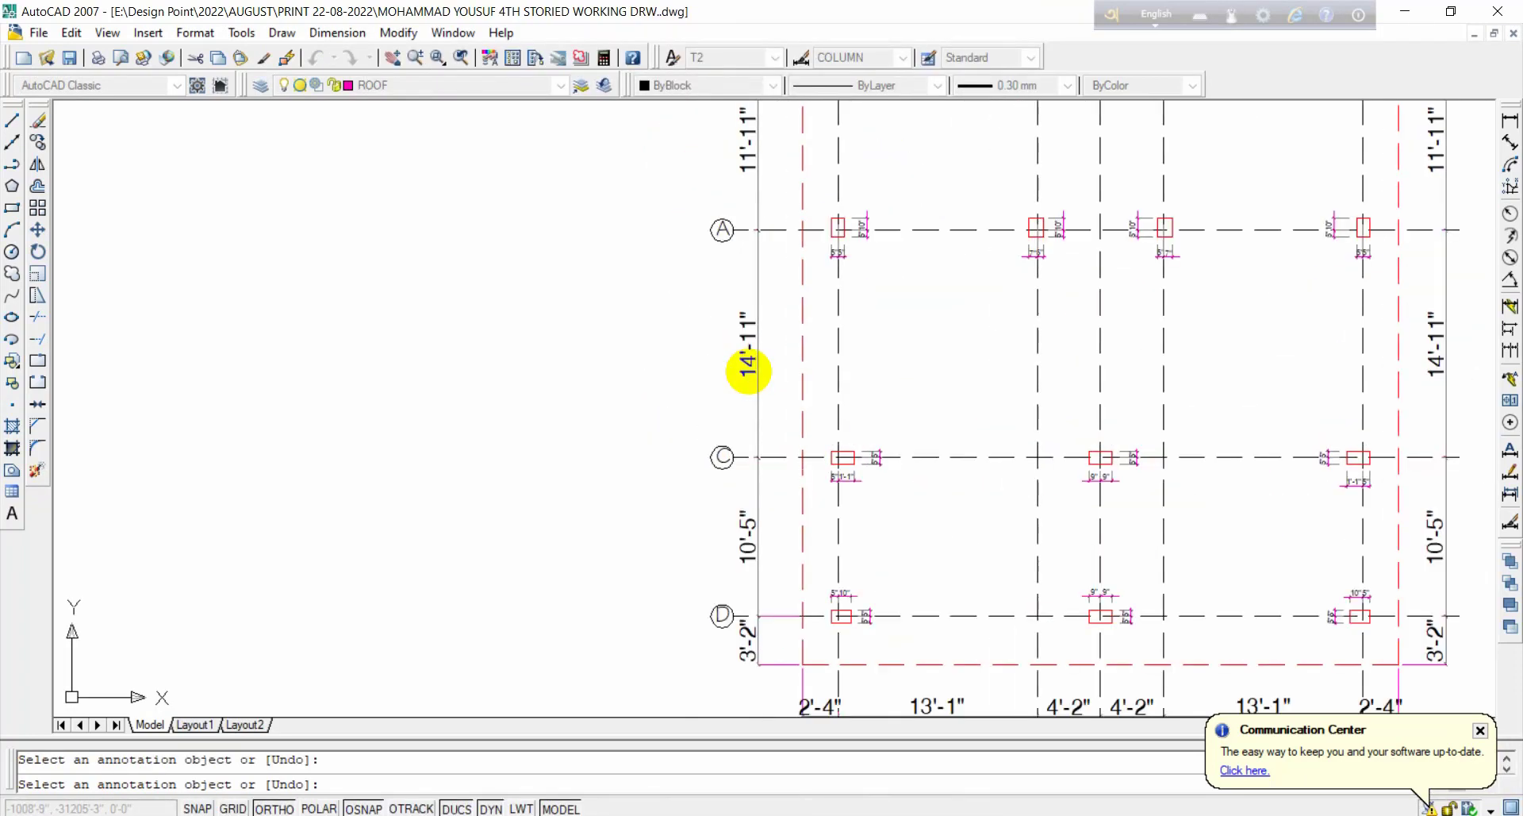
# Step: Change the letter in the second left grid bubble from the top to B and end text editing
pyautogui.scroll(6, 740, 252)
pyautogui.click(725, 305)
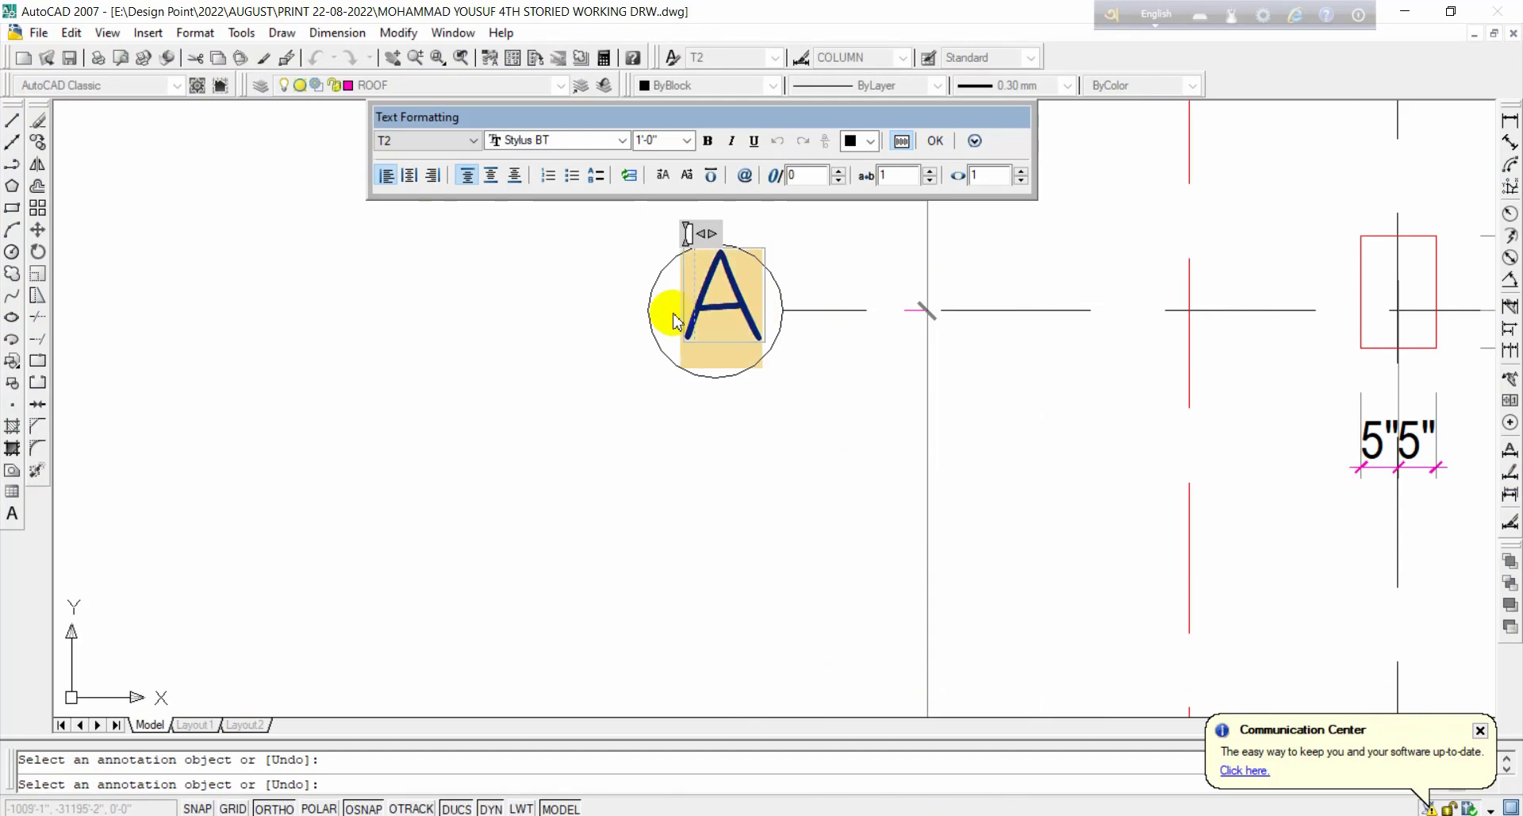
pyautogui.click(590, 438)
pyautogui.scroll(-6, 714, 299)
pyautogui.scroll(5, 667, 339)
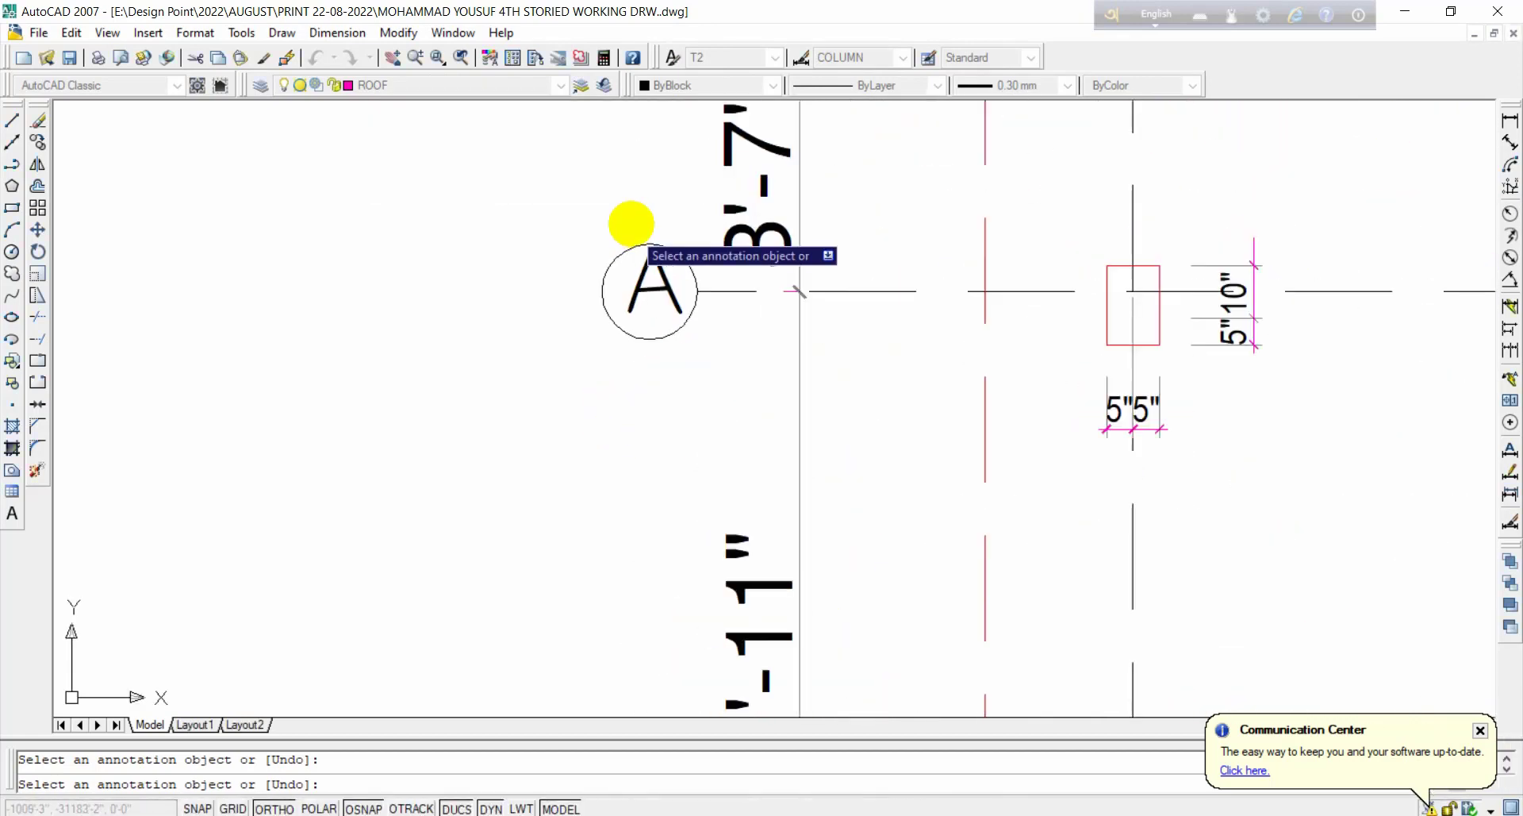
pyautogui.click(656, 284)
pyautogui.press('Escape')
pyautogui.press('Escape')
pyautogui.scroll(-4, 625, 302)
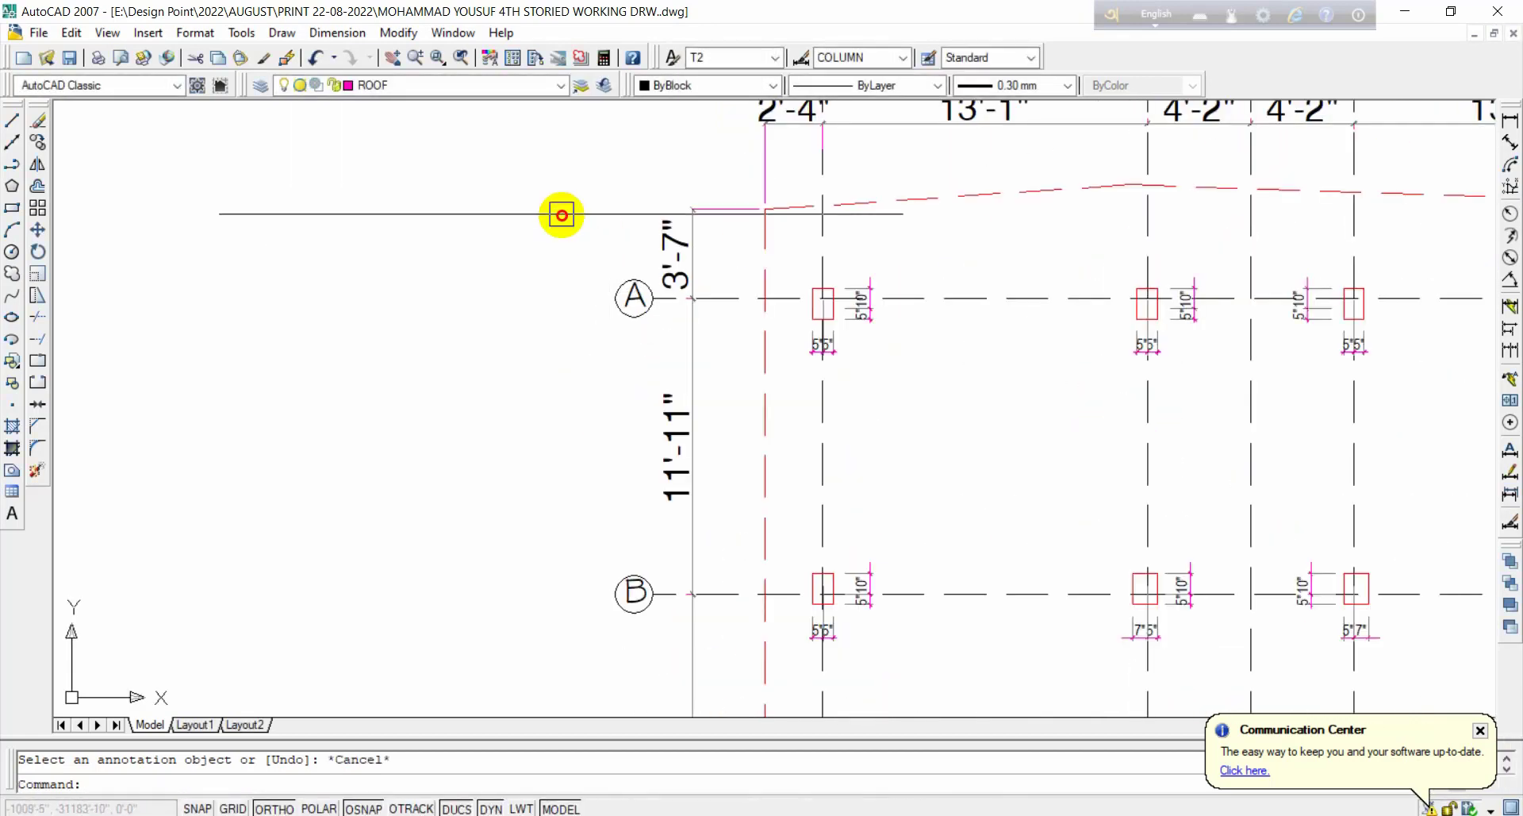
# Step: Copy the four lettered bubbles horizontally from the circle's left quadrant to the right ends of the horizontal grid lines, and save the drawing
pyautogui.click(562, 214)
pyautogui.moveTo(676, 557); pyautogui.dragTo(678, 499, button='middle')
pyautogui.scroll(-3, 678, 498)
pyautogui.moveTo(676, 632); pyautogui.dragTo(683, 482, button='middle')
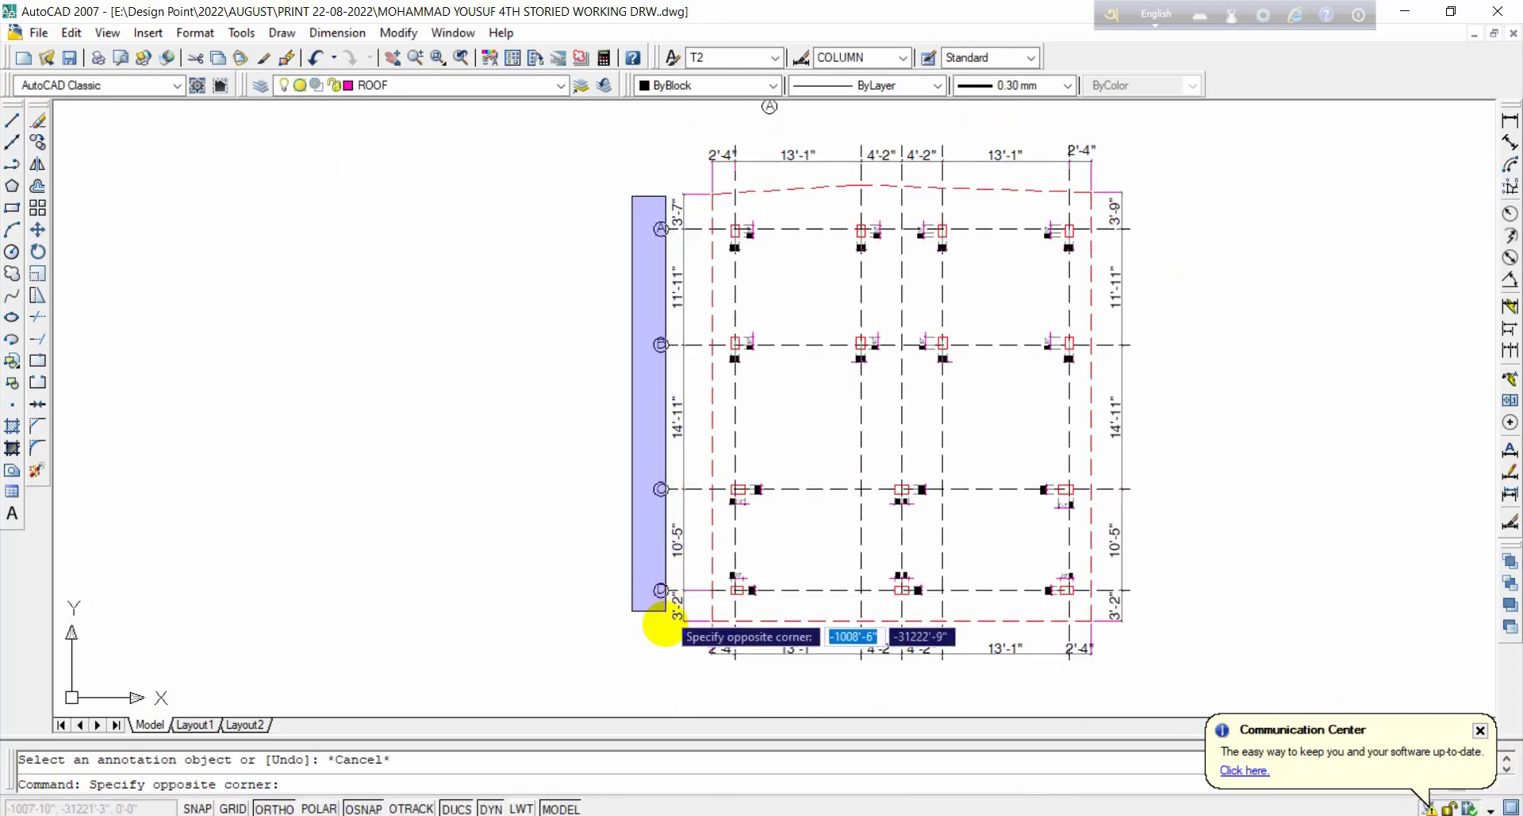
pyautogui.click(671, 634)
pyautogui.write('c')
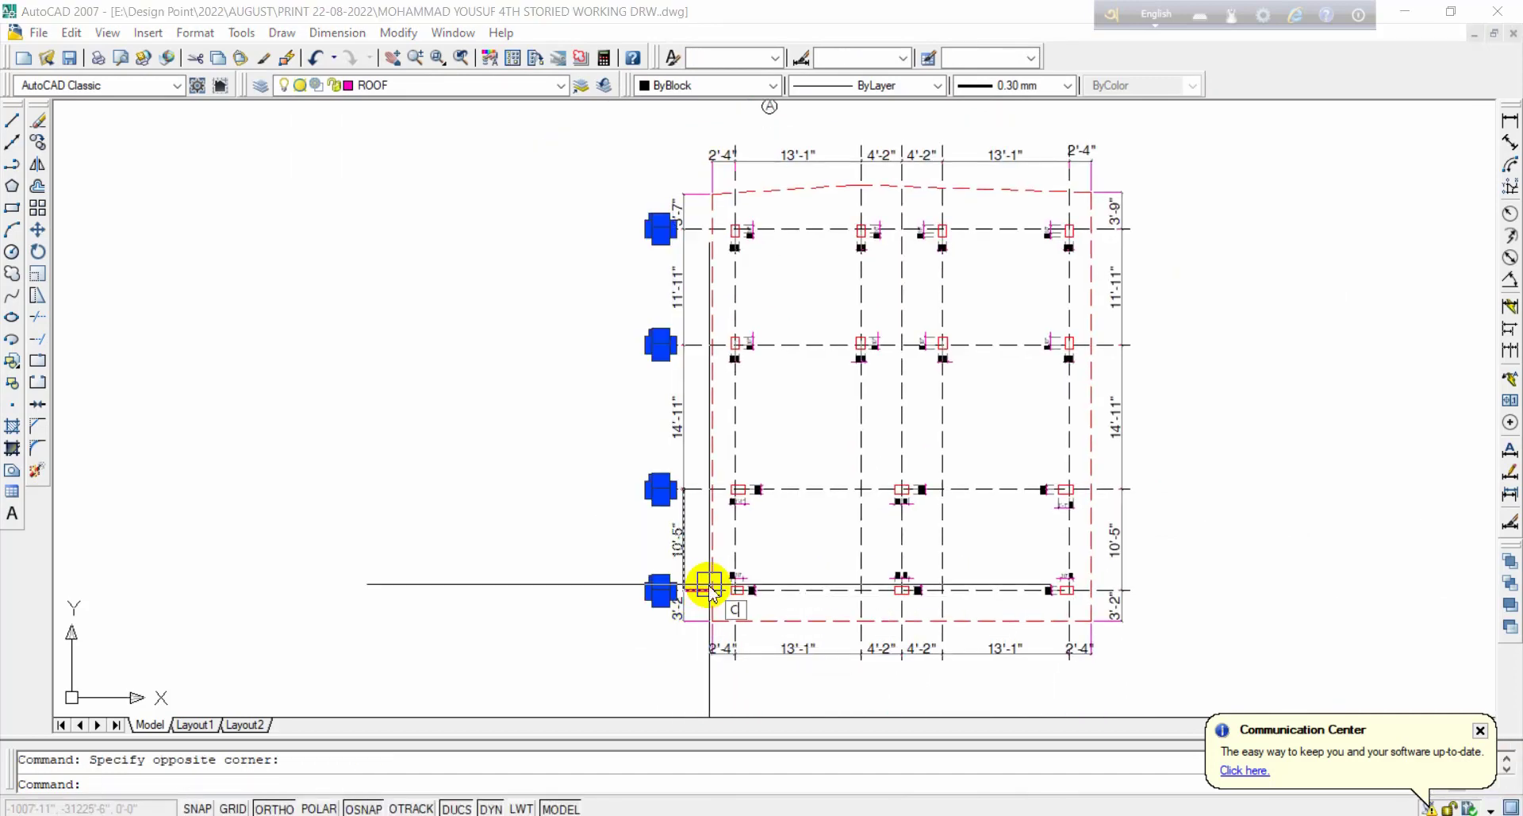
pyautogui.write('o')
pyautogui.press('Return')
pyautogui.scroll(6, 698, 585)
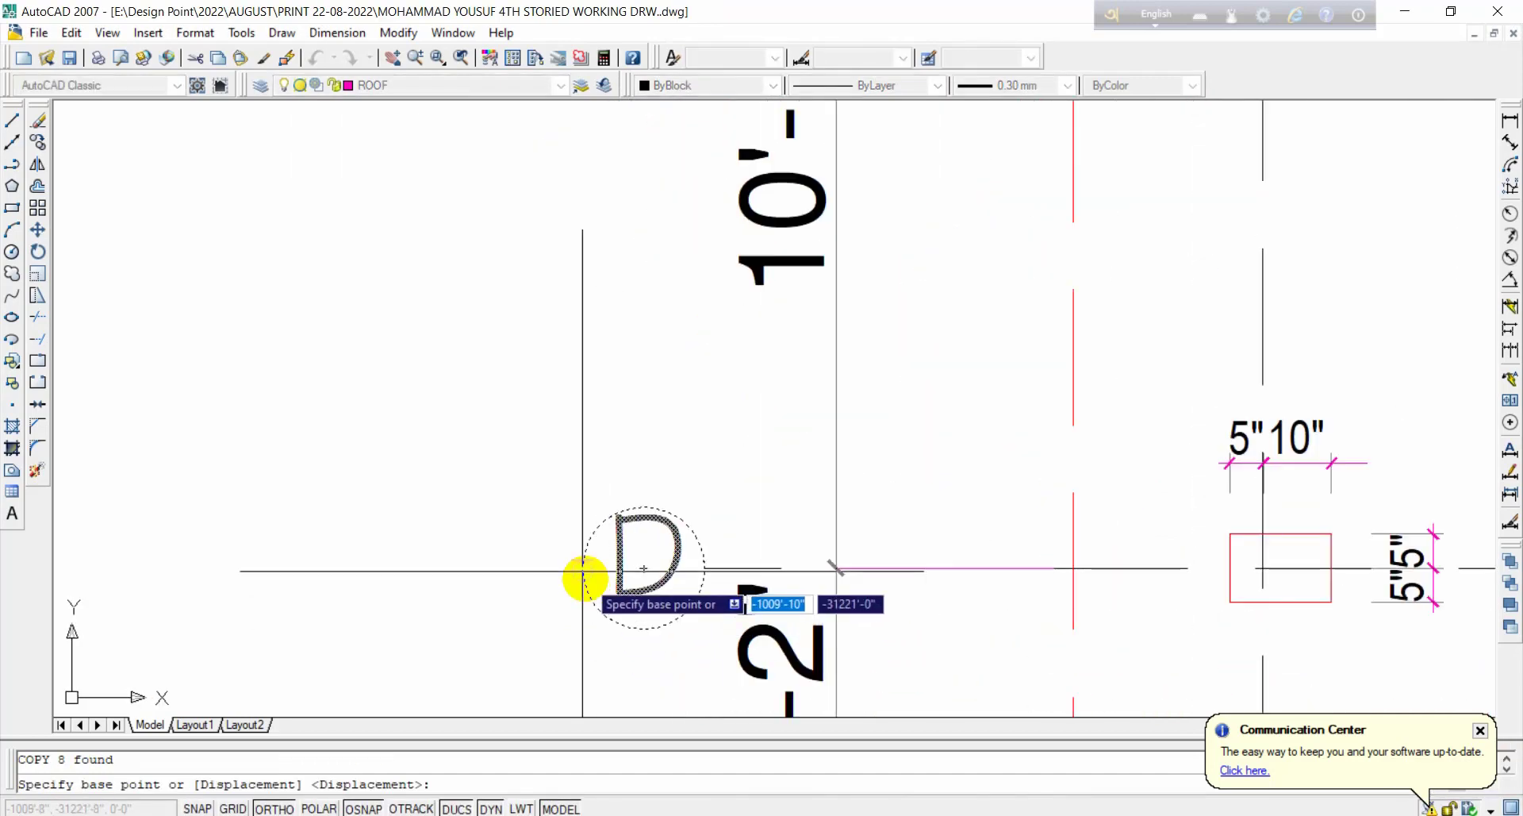
pyautogui.scroll(-6, 611, 583)
pyautogui.scroll(5, 979, 551)
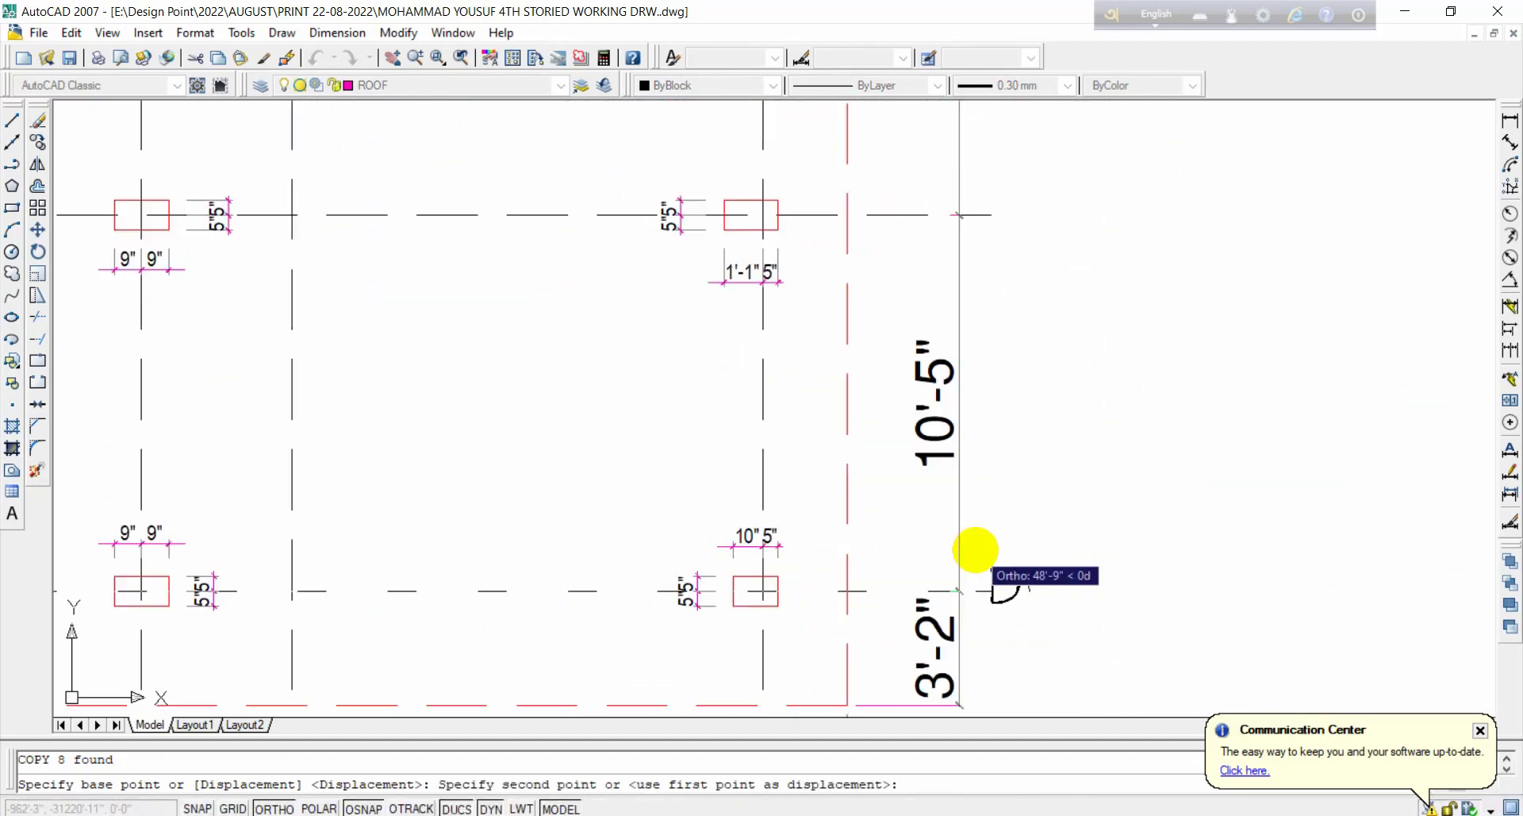
pyautogui.click(986, 590)
pyautogui.scroll(-3, 1024, 520)
pyautogui.press('Escape')
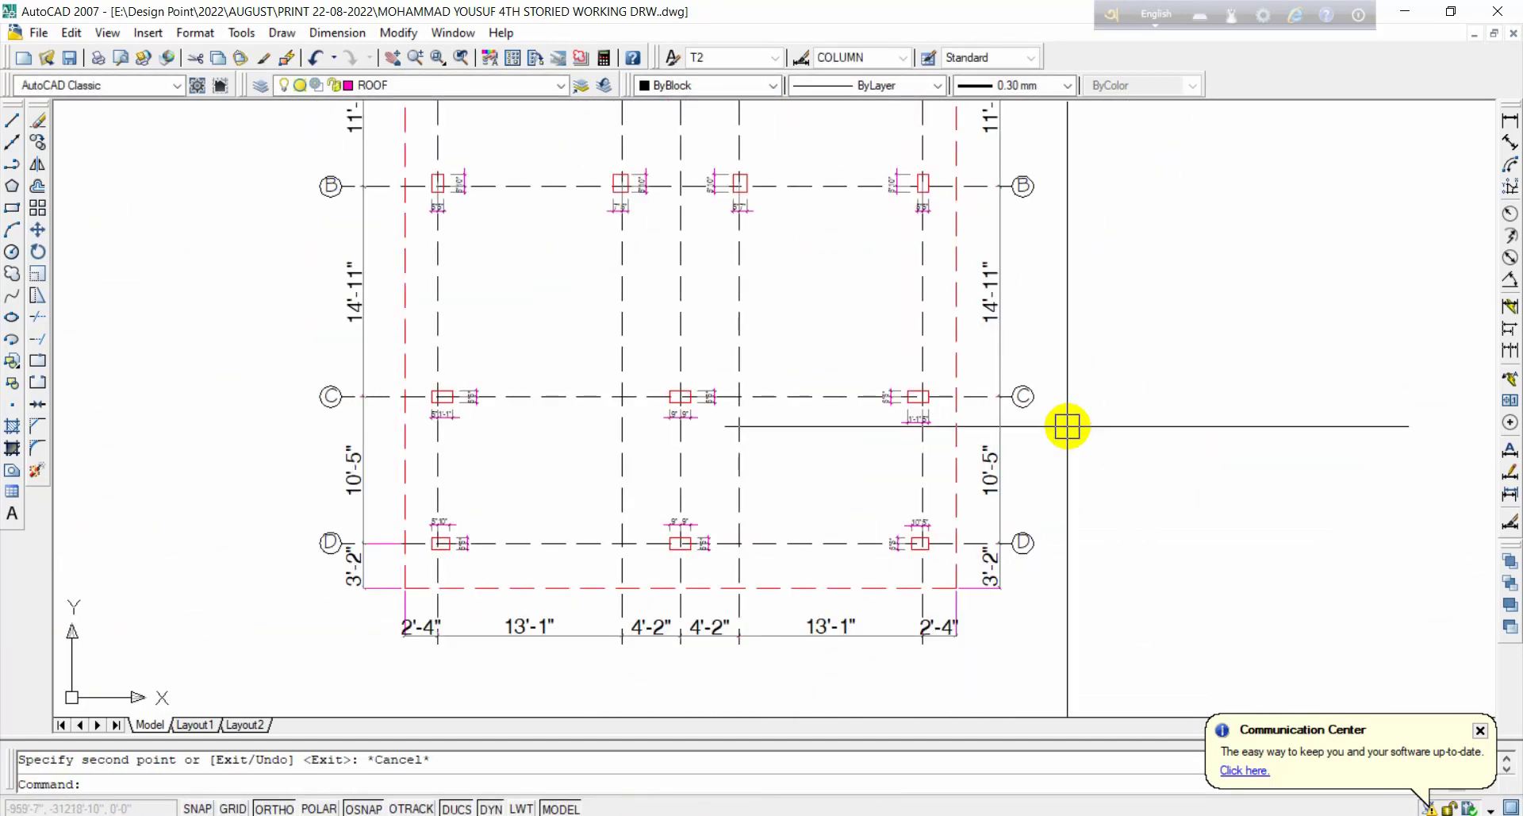
pyautogui.hotkey('ctrl', 's')
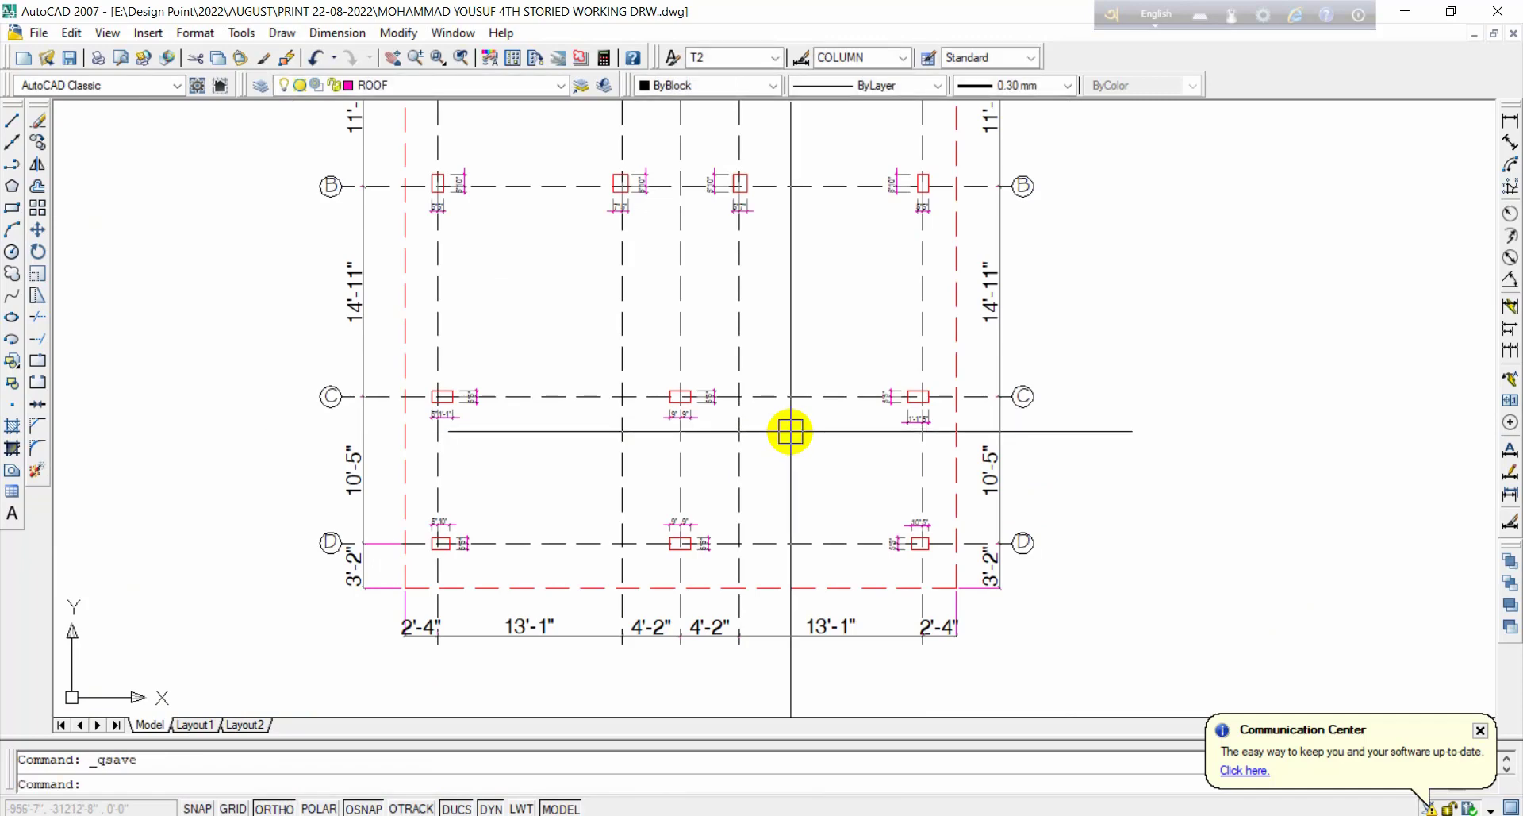
# Step: Move the spare A bubble above the plan by its bottom quadrant onto the upper end of the leftmost vertical grid line
pyautogui.scroll(-3, 837, 408)
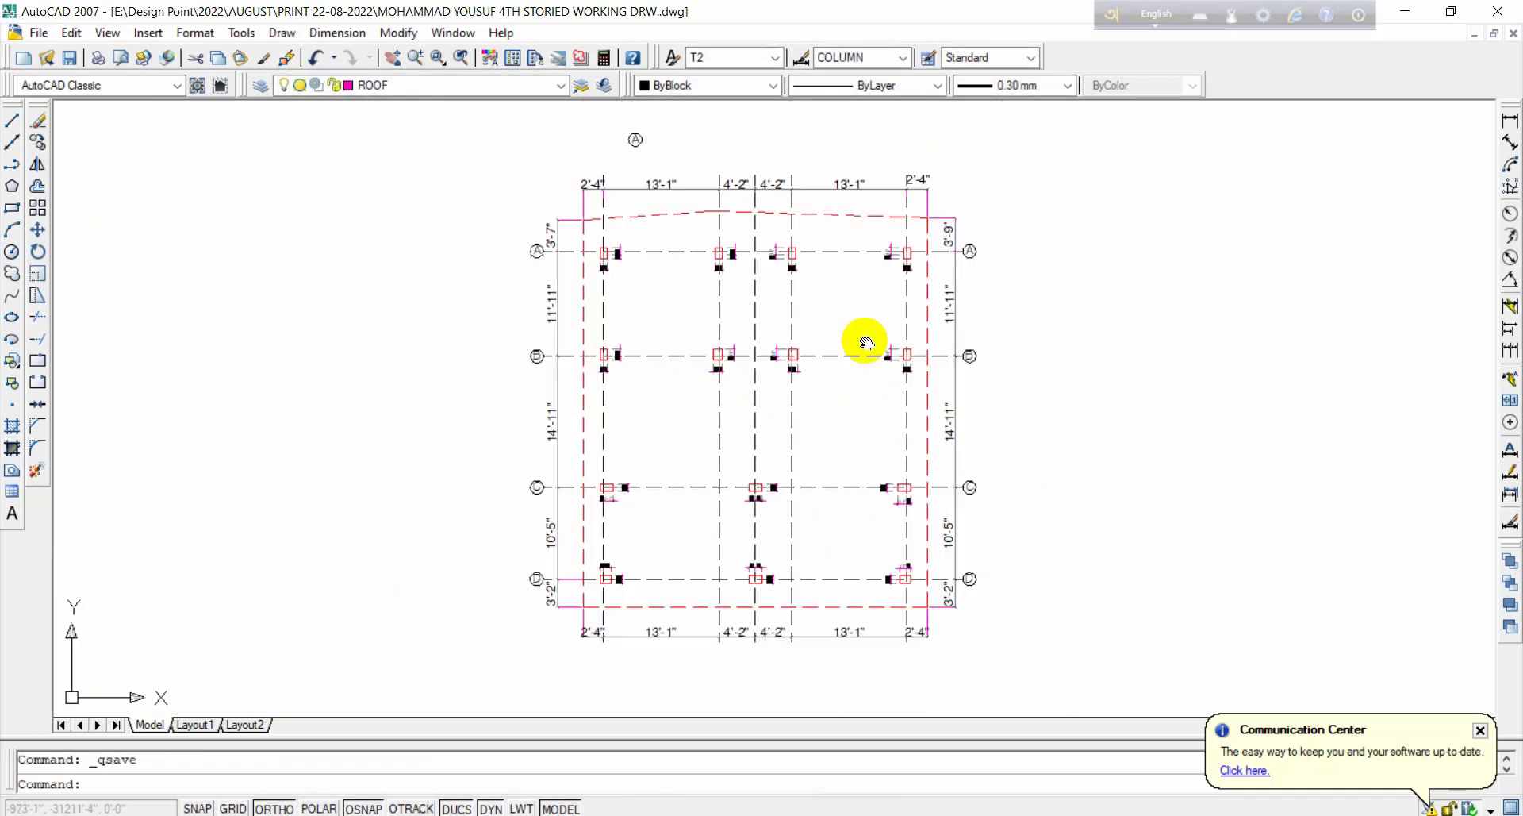
pyautogui.scroll(5, 606, 323)
pyautogui.moveTo(606, 323)
pyautogui.mouseDown(button='middle')
pyautogui.moveTo(684, 519)
pyautogui.moveTo(689, 587)
pyautogui.mouseUp(button='middle')
pyautogui.scroll(2, 683, 289)
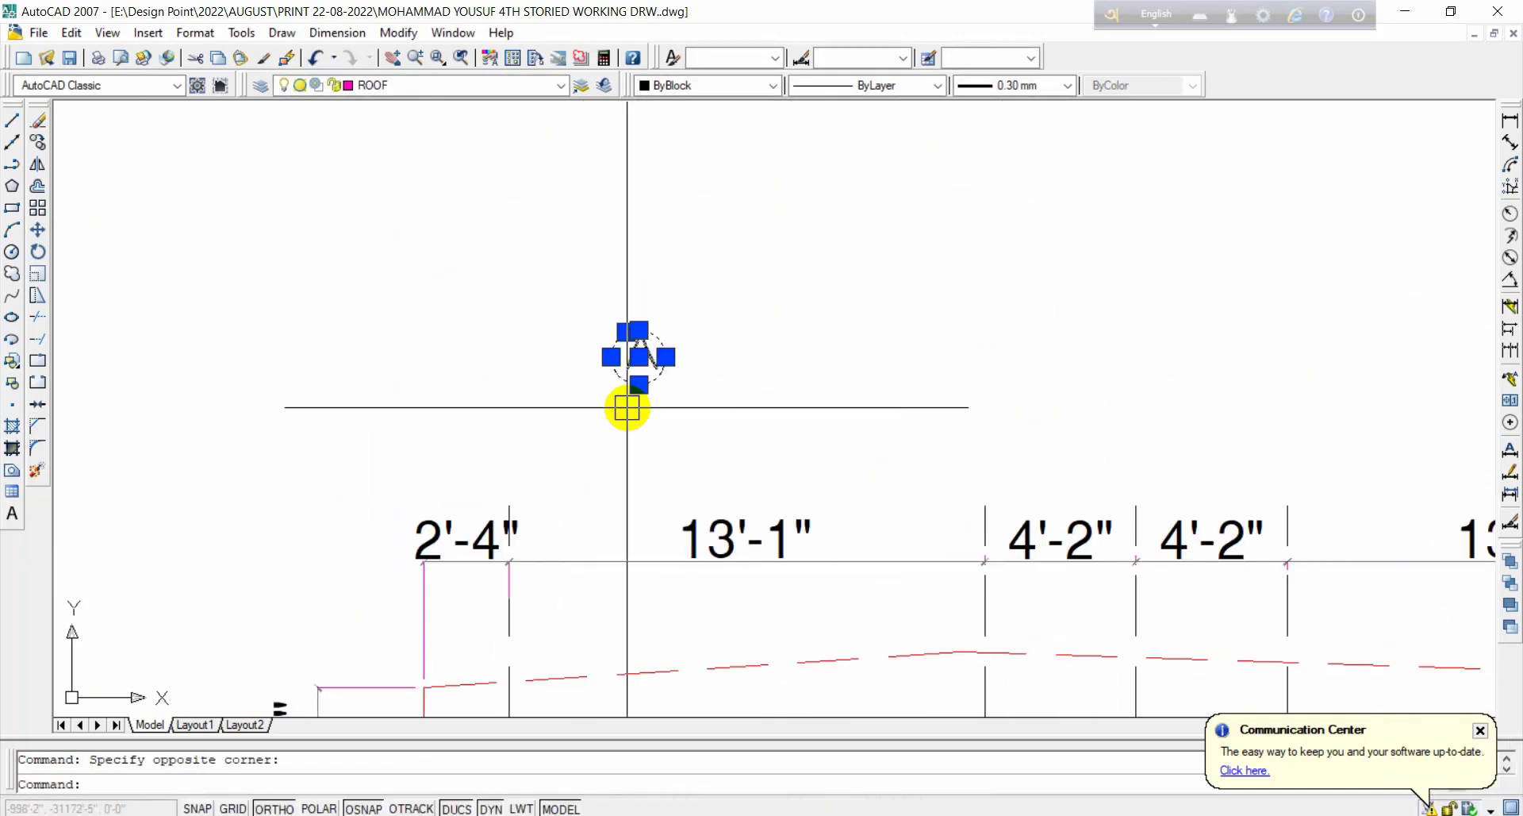
pyautogui.write('m')
pyautogui.press('space')
pyautogui.scroll(4, 627, 408)
pyautogui.click(658, 342)
pyautogui.scroll(-4, 753, 260)
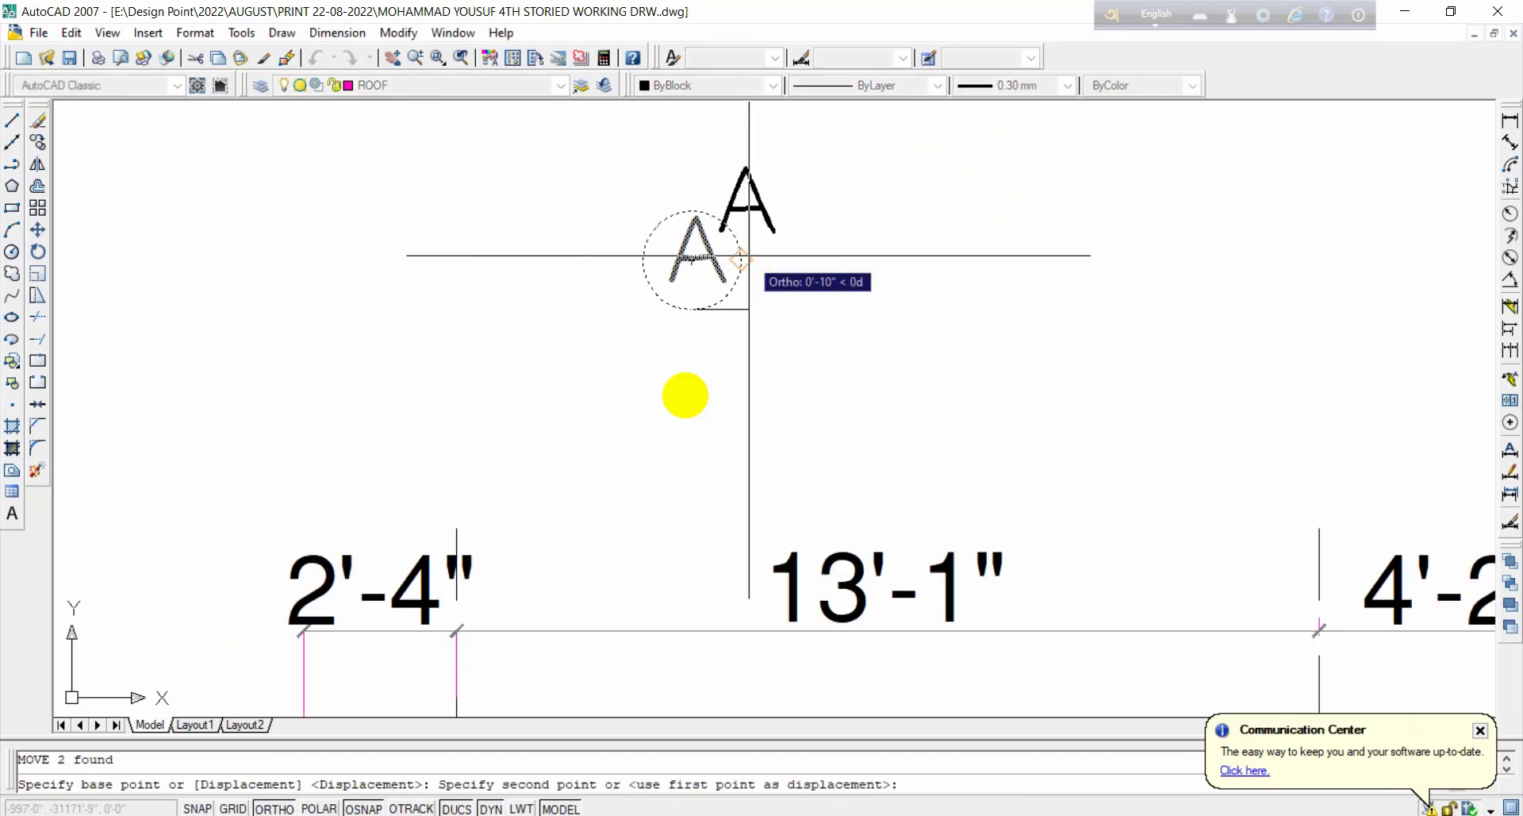
pyautogui.click(561, 449)
# Step: Change the letter in the bubble on the leftmost vertical grid line to 1 and move it about 4" right to centre it
pyautogui.scroll(4, 564, 409)
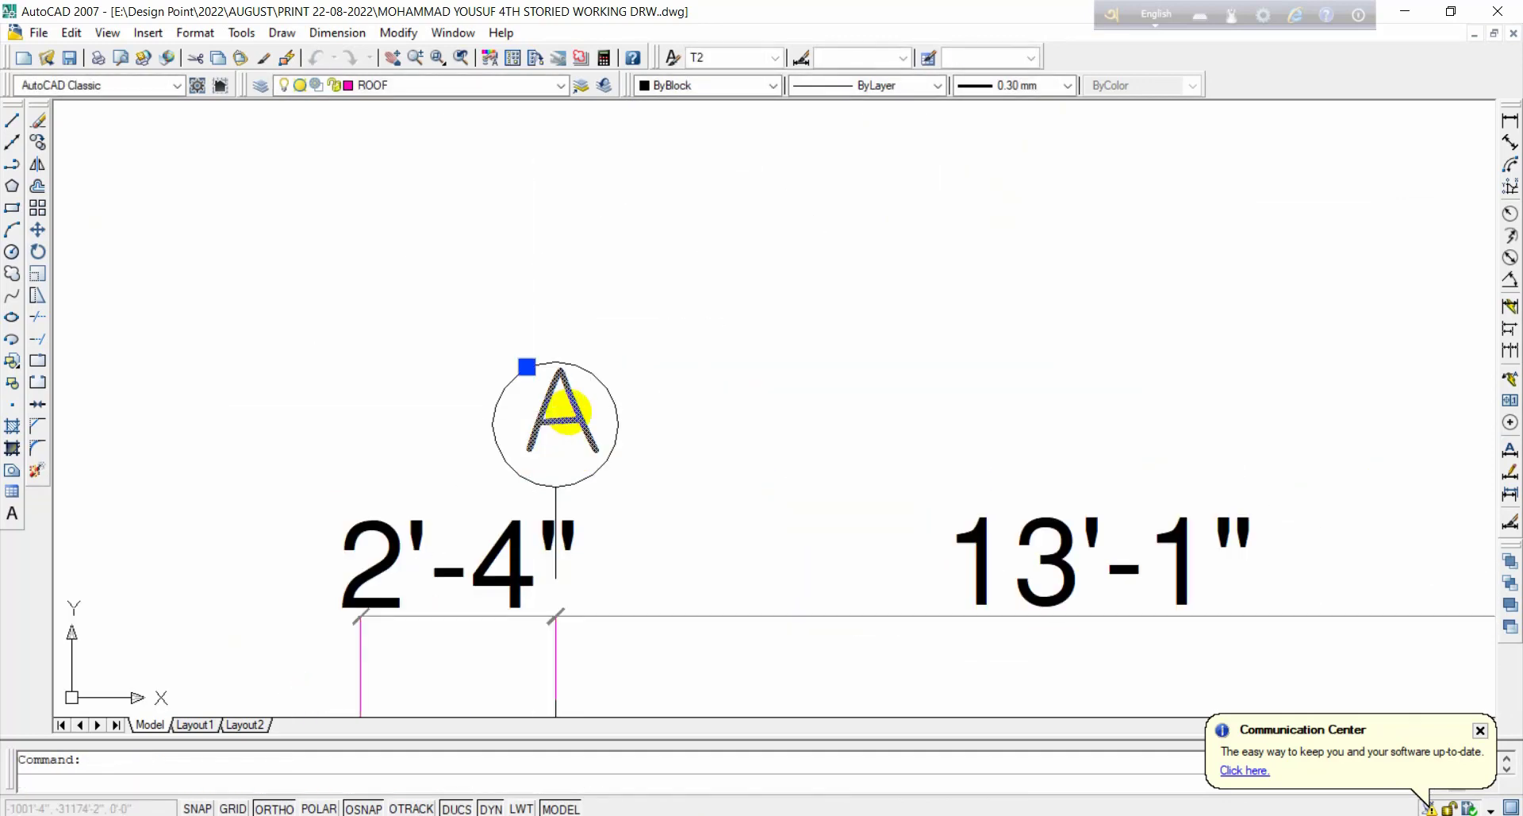
pyautogui.doubleClick(591, 415)
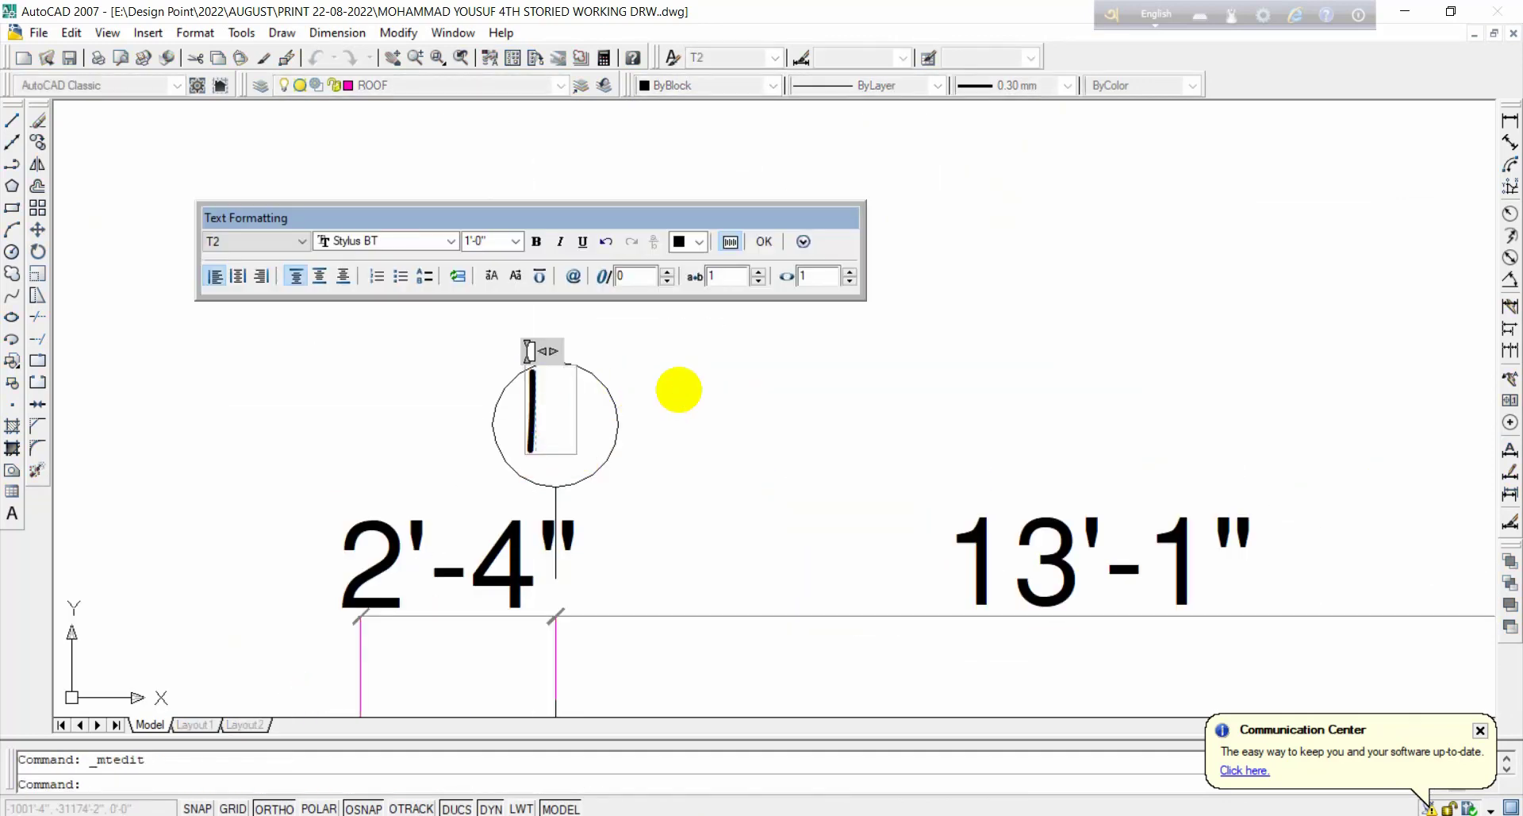
pyautogui.press('Escape')
pyautogui.click(720, 406)
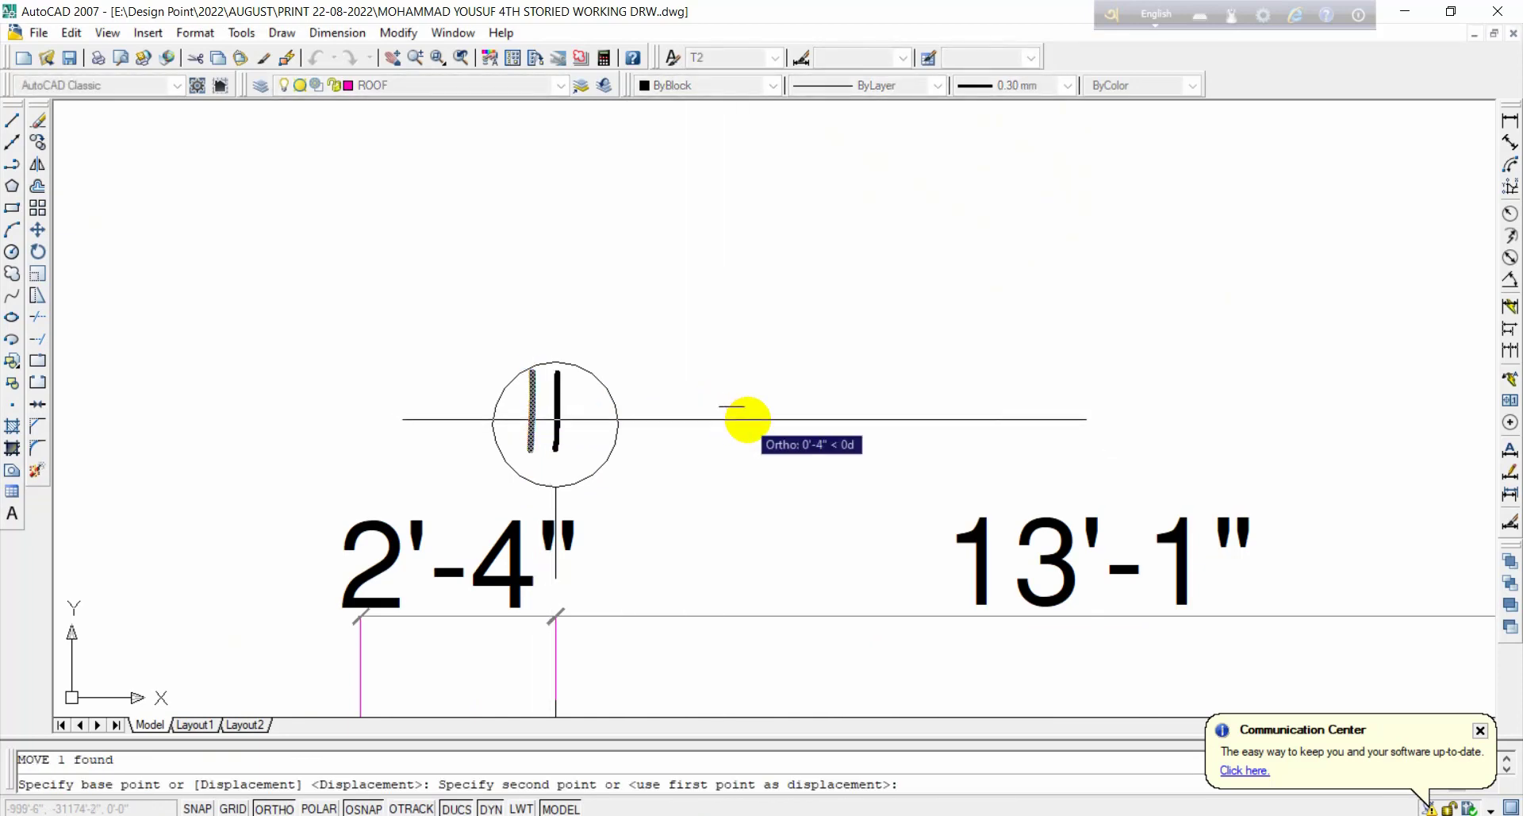
pyautogui.click(748, 421)
pyautogui.press('Escape')
# Step: Copy the number 1 bubble from its bottom quadrant onto the upper end of the second vertical grid line
pyautogui.click(672, 357)
pyautogui.click(566, 414)
pyautogui.click(408, 296)
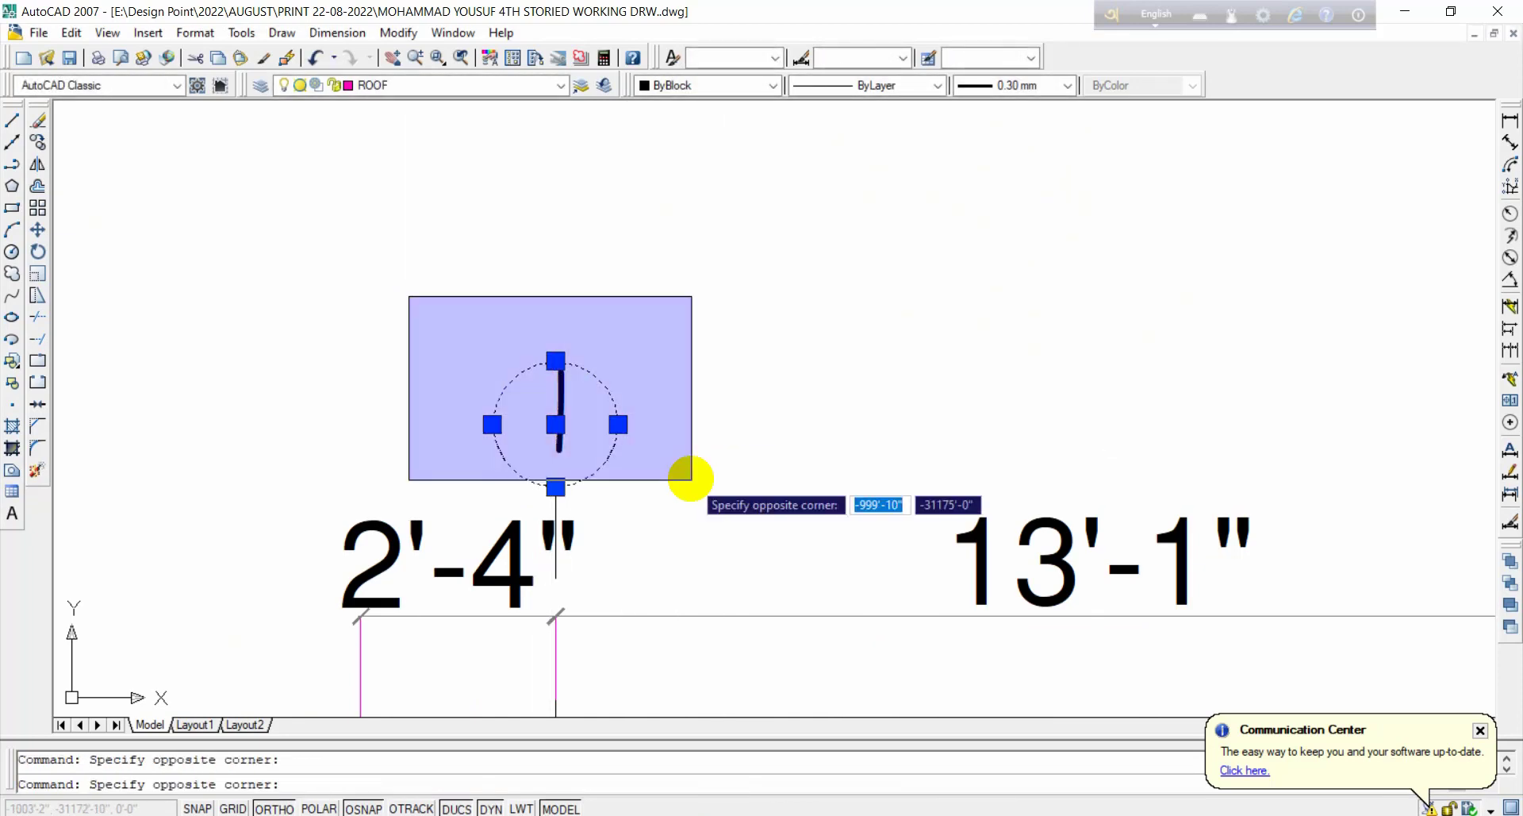
pyautogui.click(687, 487)
pyautogui.write('co')
pyautogui.press('Return')
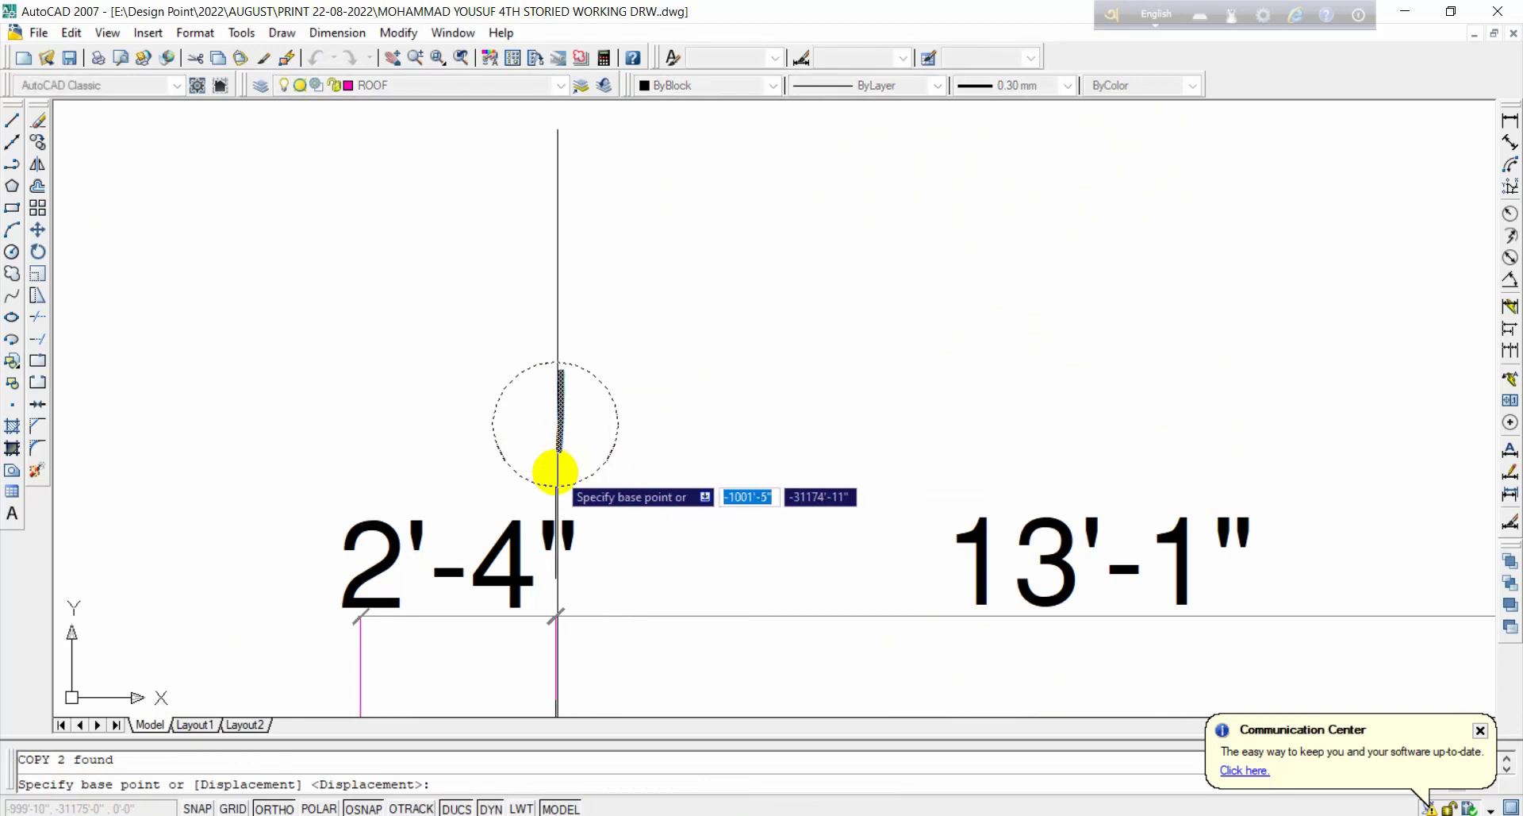
pyautogui.click(556, 485)
pyautogui.scroll(-2, 595, 493)
pyautogui.moveTo(942, 486); pyautogui.dragTo(910, 430, button='middle')
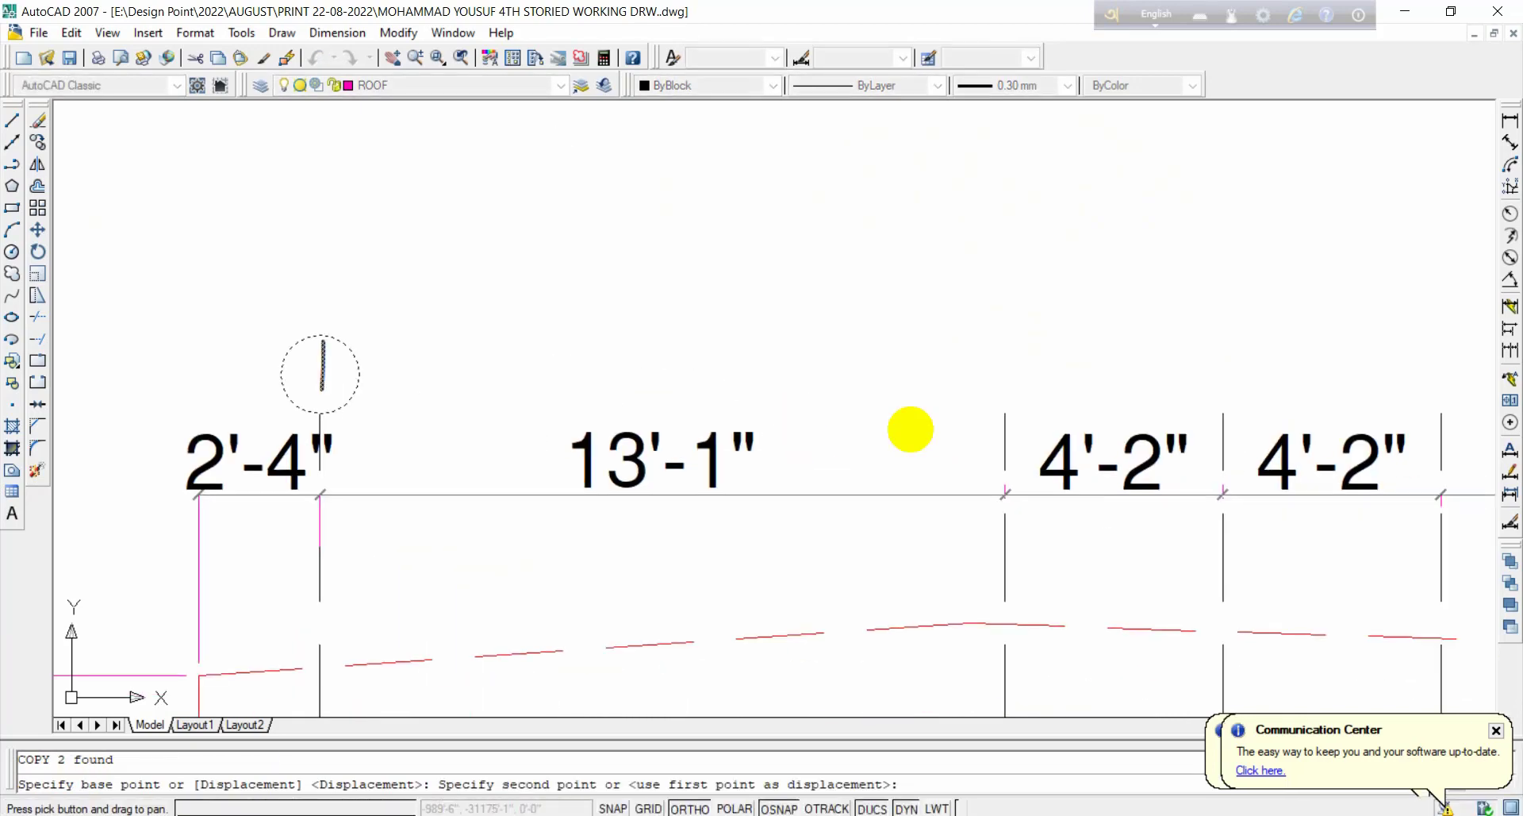
pyautogui.click(1005, 420)
# Step: Place further copies of the numbered bubble on the upper ends of the remaining three vertical grid lines
pyautogui.moveTo(1227, 418); pyautogui.dragTo(841, 418, button='middle')
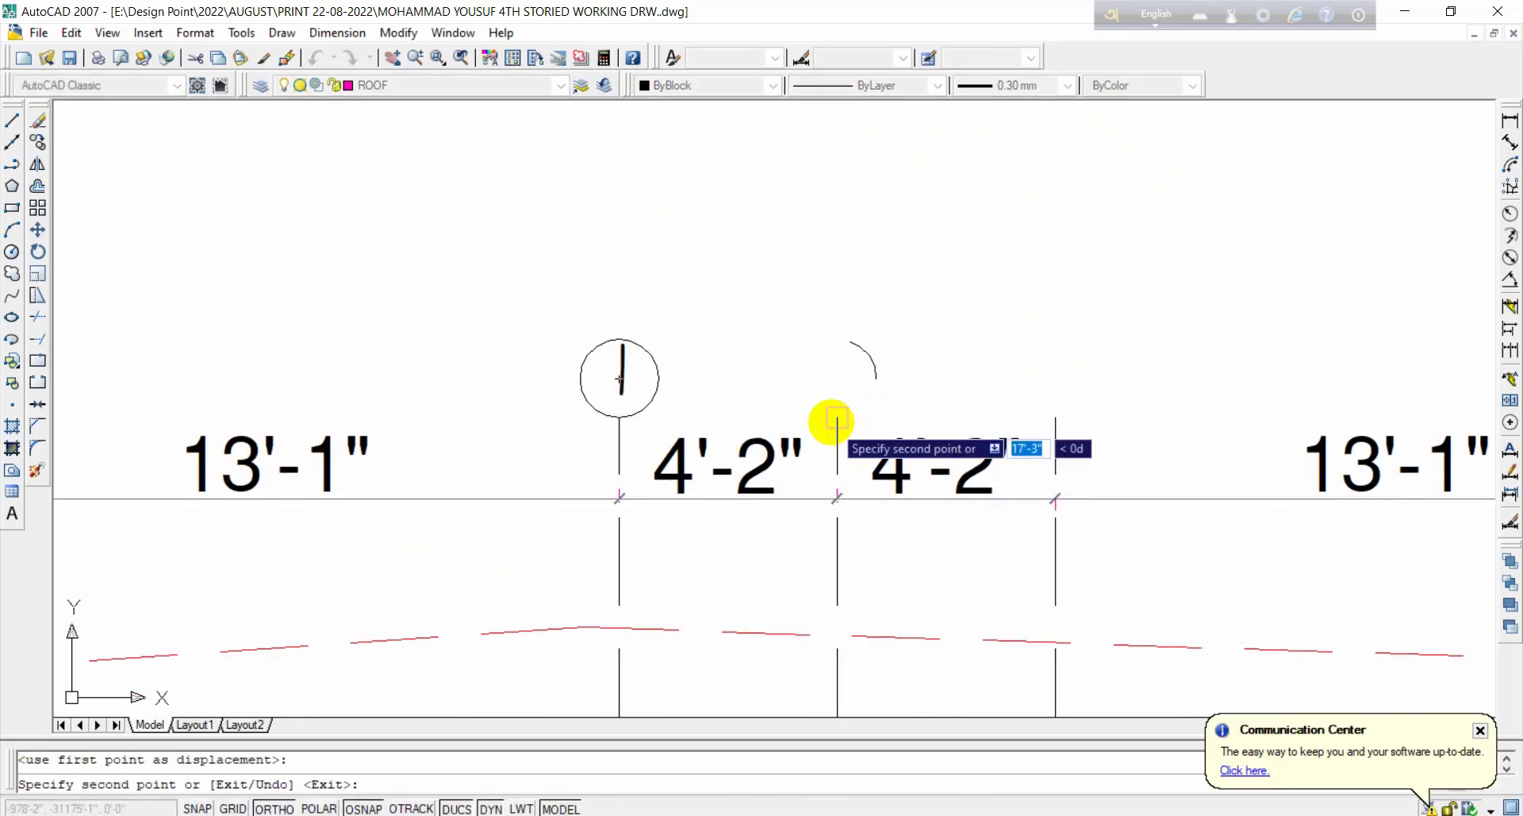
pyautogui.click(837, 419)
pyautogui.click(1055, 419)
pyautogui.moveTo(1197, 458); pyautogui.dragTo(701, 452, button='middle')
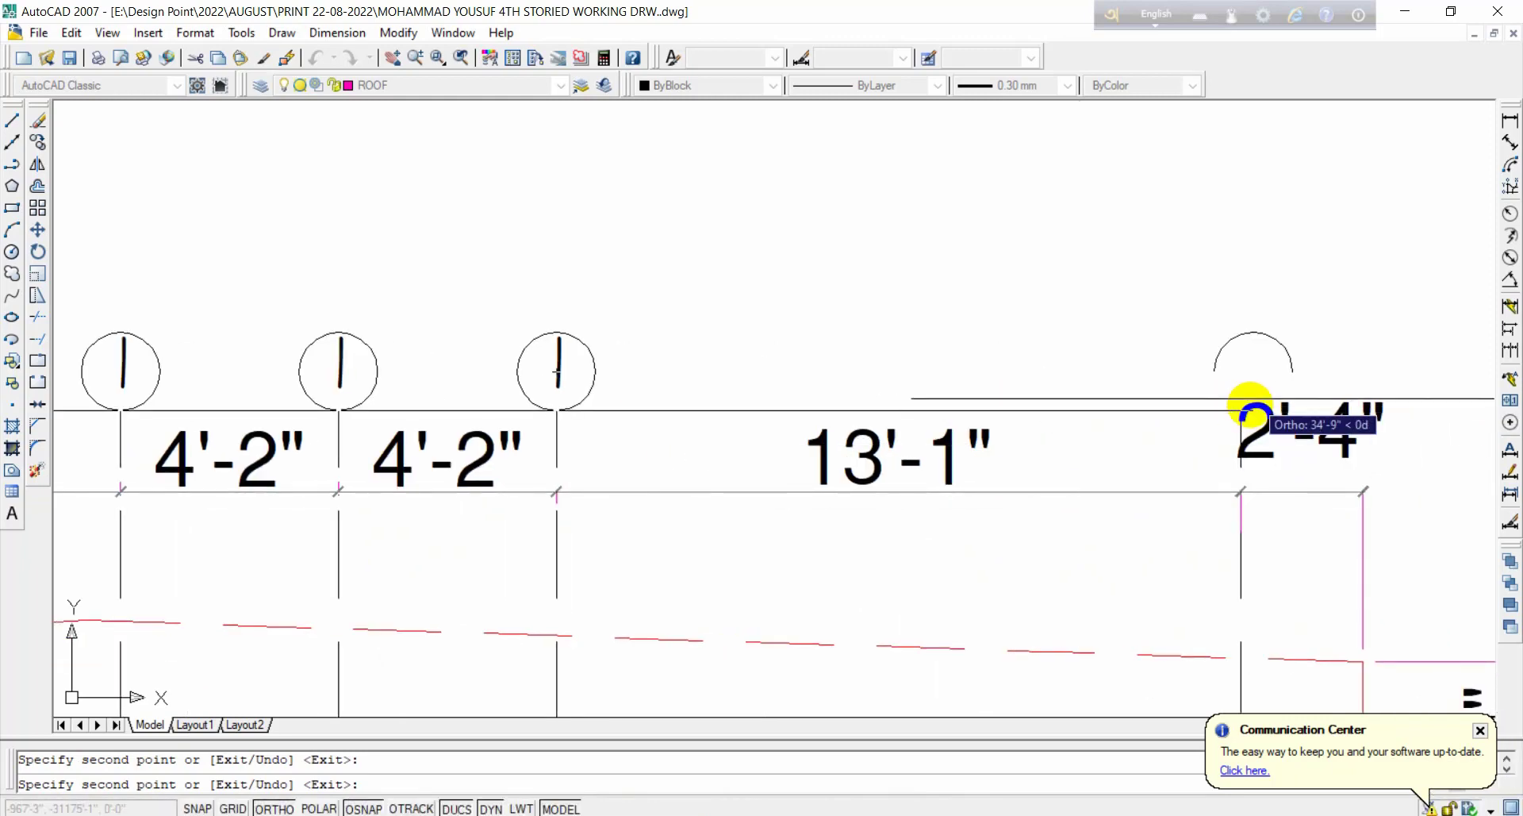
pyautogui.scroll(4, 1249, 409)
pyautogui.press('Escape')
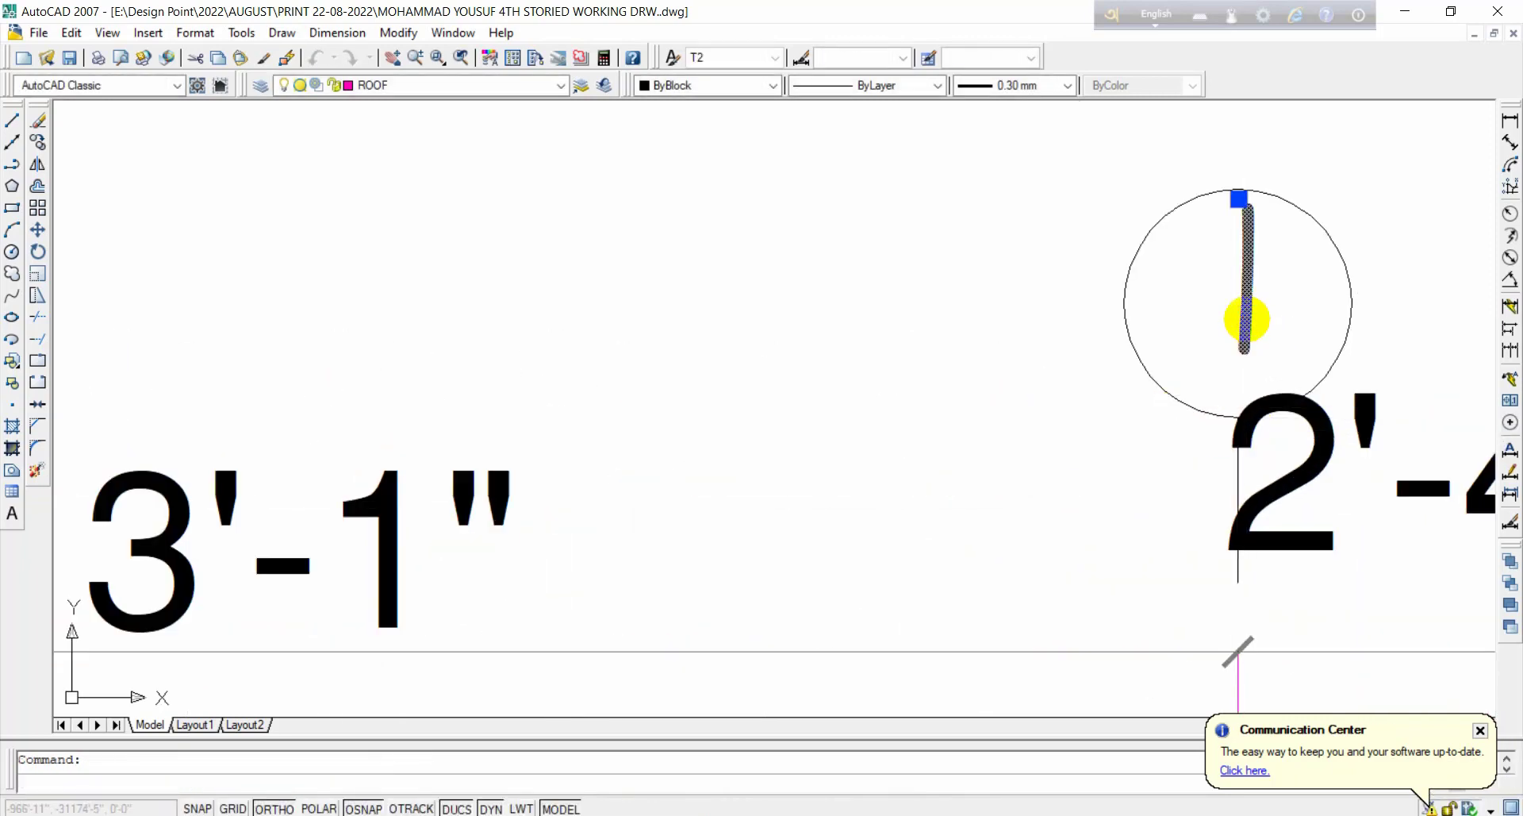
# Step: Change the number in the rightmost bubble above the plan to 5
pyautogui.doubleClick(1247, 319)
pyautogui.click(1269, 300)
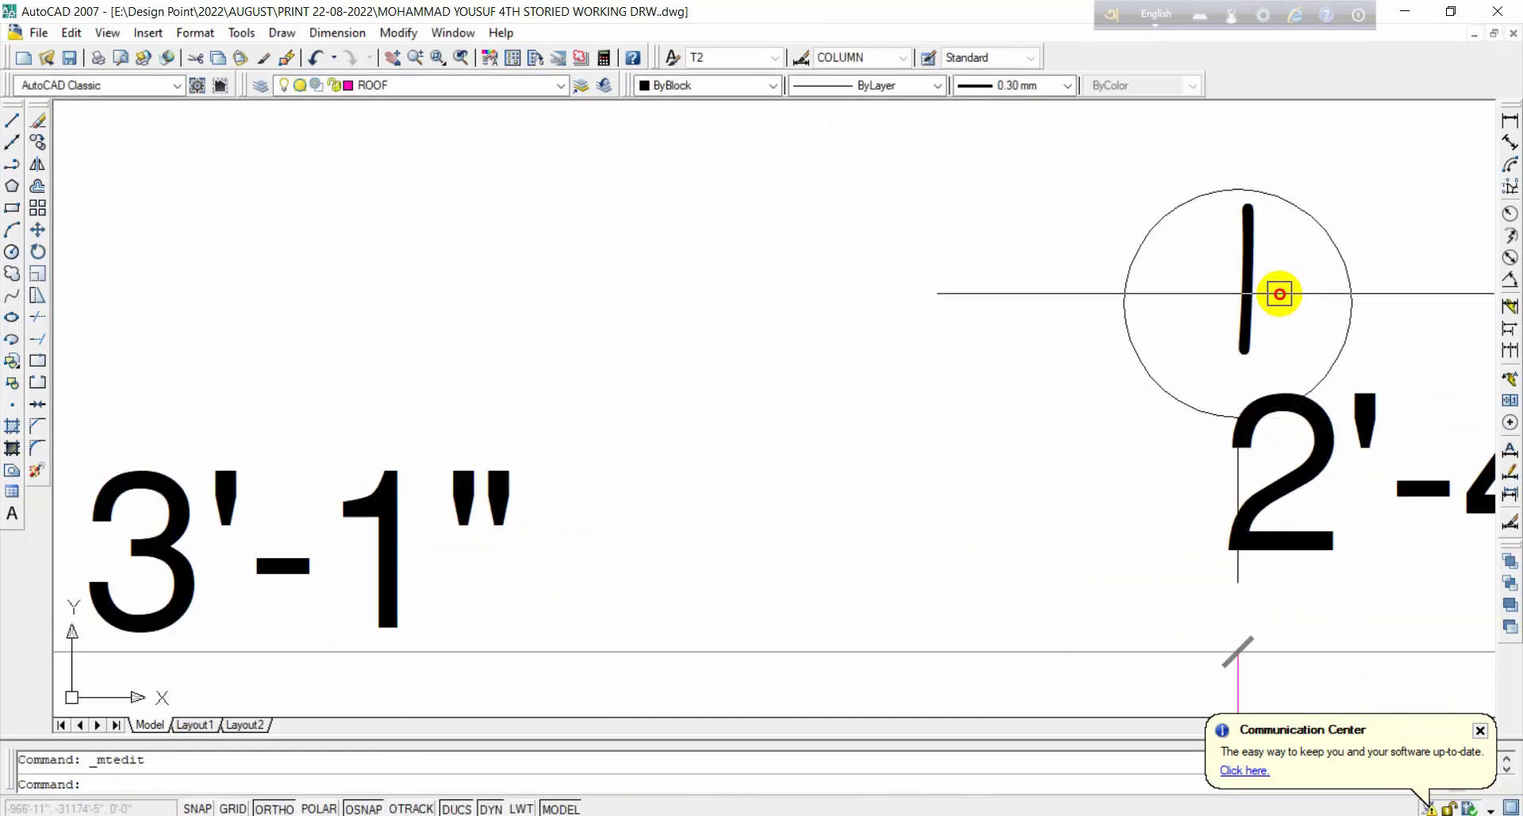
pyautogui.doubleClick(1254, 283)
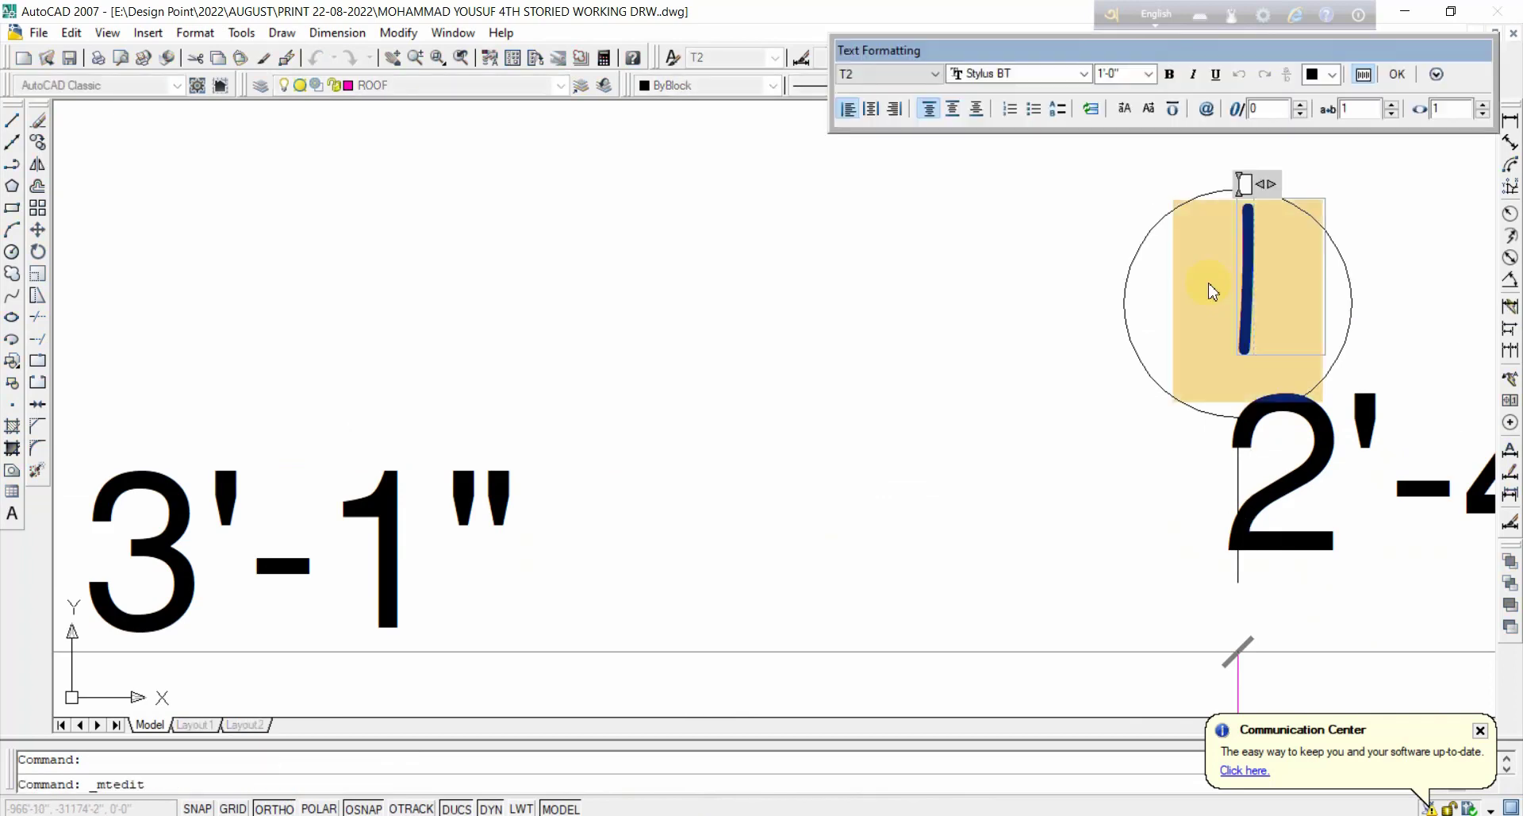
pyautogui.write('5')
pyautogui.click(1094, 400)
# Step: Move the number 5 horizontally to the left to centre it inside its circle
pyautogui.scroll(-5, 1214, 330)
pyautogui.scroll(5, 1234, 304)
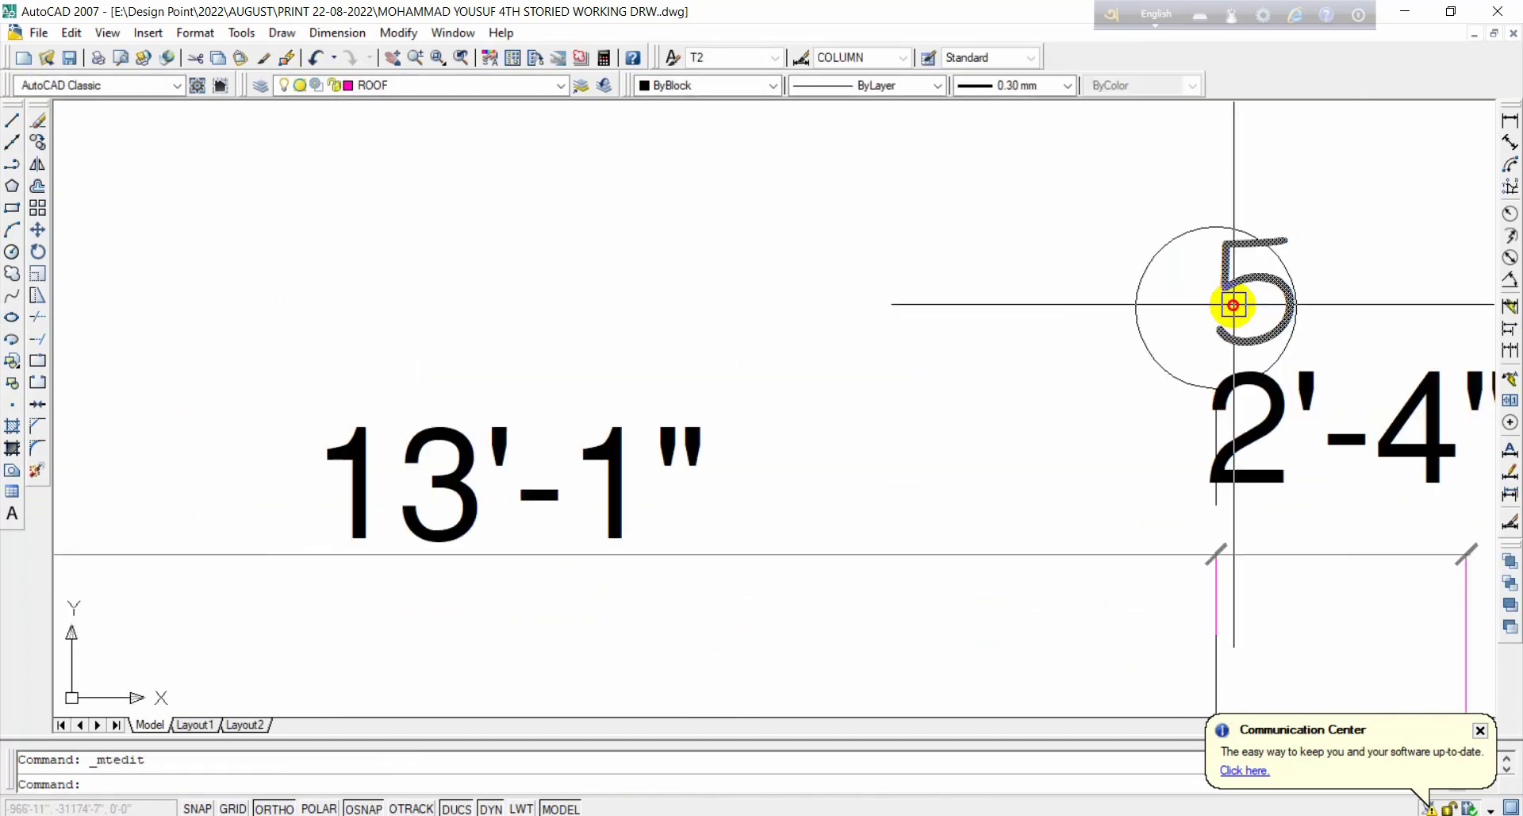
pyautogui.click(1043, 292)
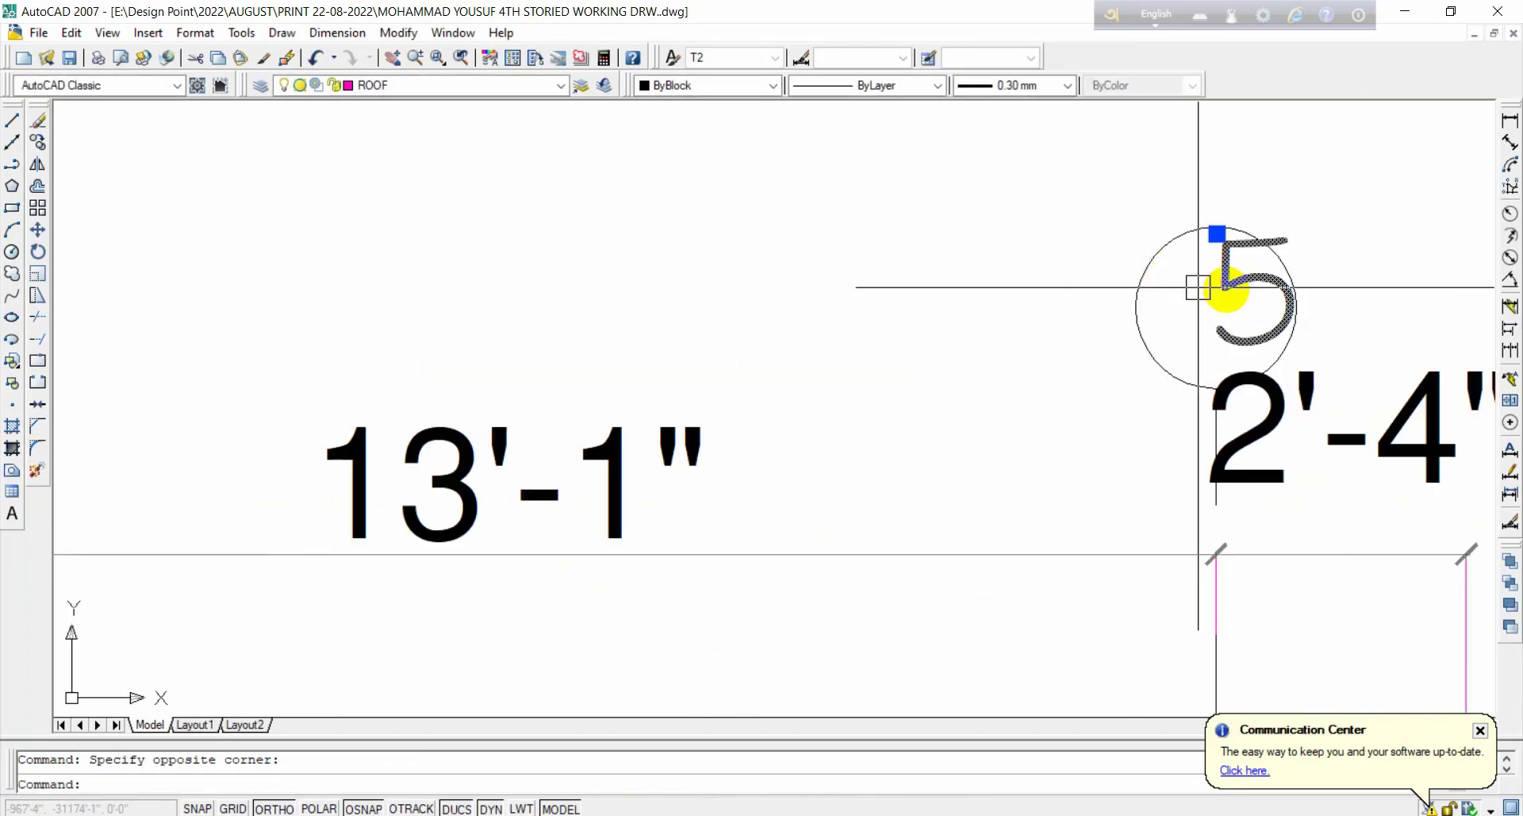
pyautogui.click(923, 297)
pyautogui.click(889, 325)
# Step: Change the number in the fourth bubble above the plan from the left to 4
pyautogui.scroll(-5, 1107, 301)
pyautogui.scroll(6, 645, 298)
pyautogui.moveTo(645, 299)
pyautogui.mouseDown(button='middle')
pyautogui.moveTo(665, 339)
pyautogui.moveTo(730, 349)
pyautogui.mouseUp(button='middle')
pyautogui.write('ed')
pyautogui.press('Return')
pyautogui.scroll(3, 635, 366)
pyautogui.click(684, 361)
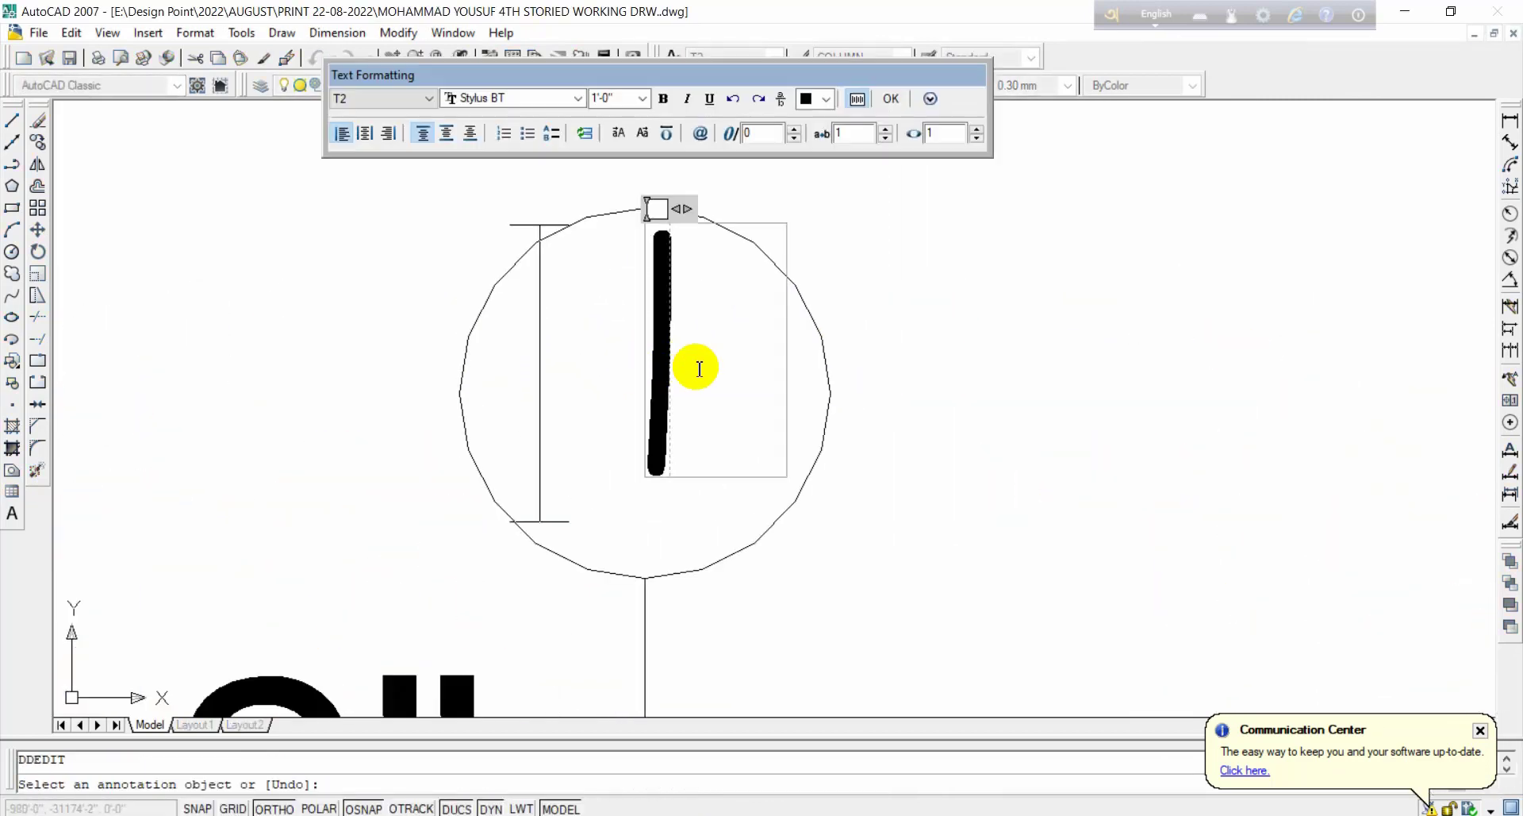
pyautogui.moveTo(699, 369); pyautogui.dragTo(612, 380)
pyautogui.write('4')
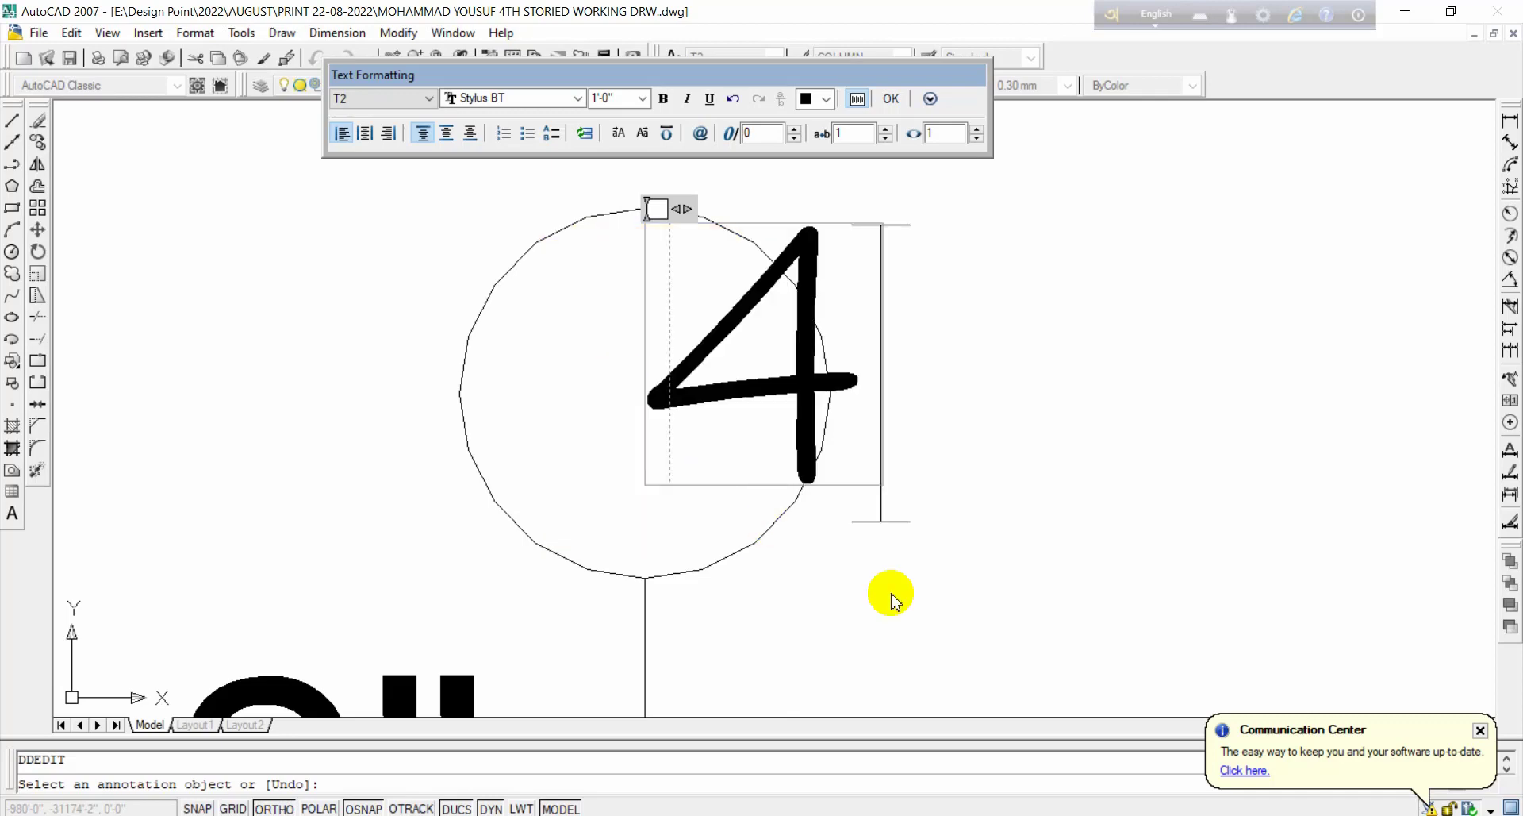
pyautogui.click(1064, 367)
# Step: Change the number in the middle bubble above the plan to 3
pyautogui.scroll(-5, 711, 374)
pyautogui.scroll(2, 675, 362)
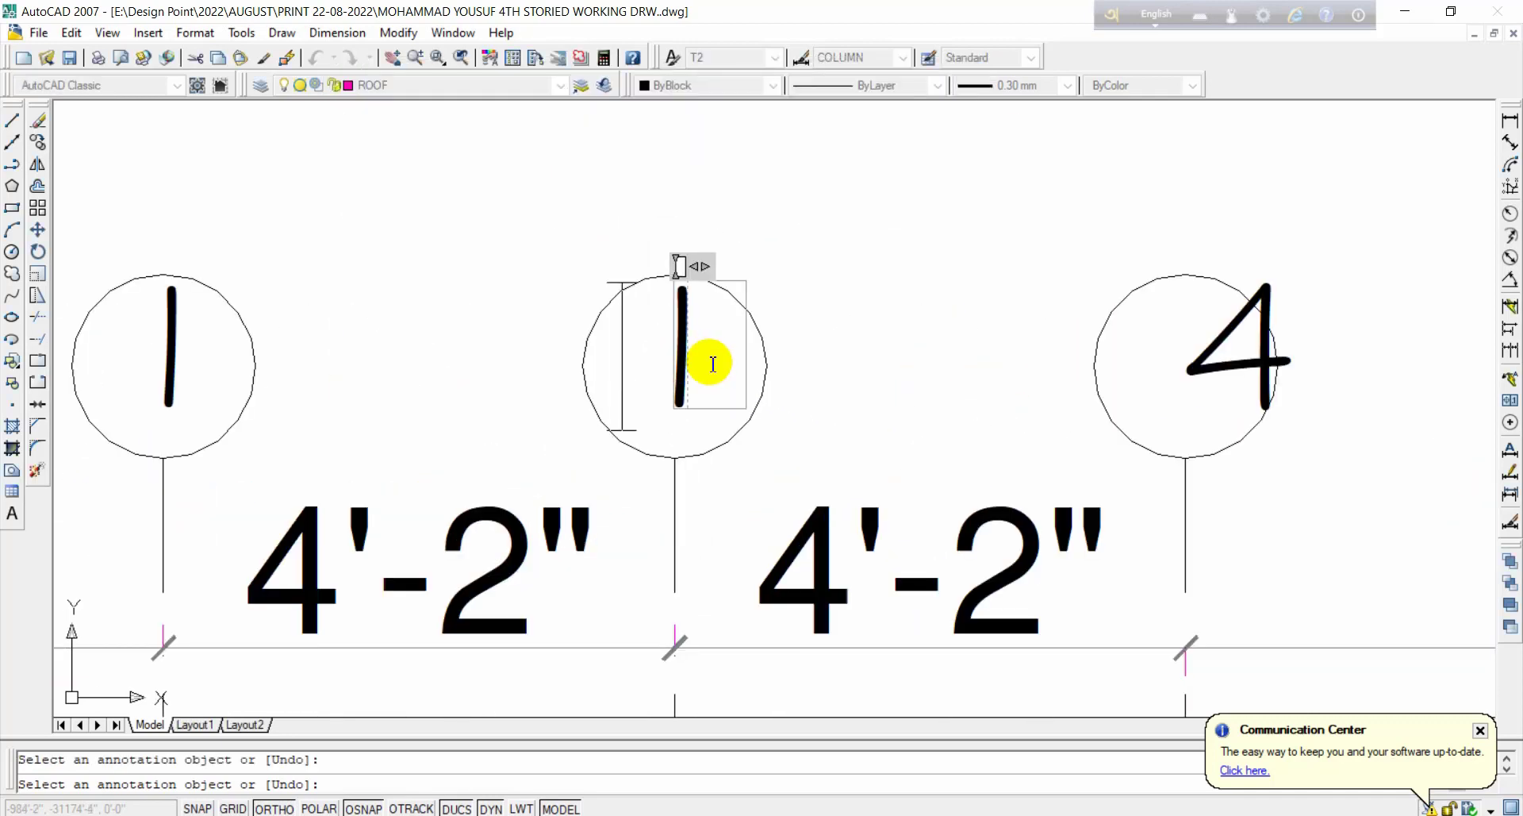
pyautogui.moveTo(713, 363); pyautogui.dragTo(627, 371)
pyautogui.write('3')
pyautogui.click(725, 643)
# Step: Replace the number in the second bubble above the plan with 2 and end the text editing
pyautogui.scroll(-5, 728, 364)
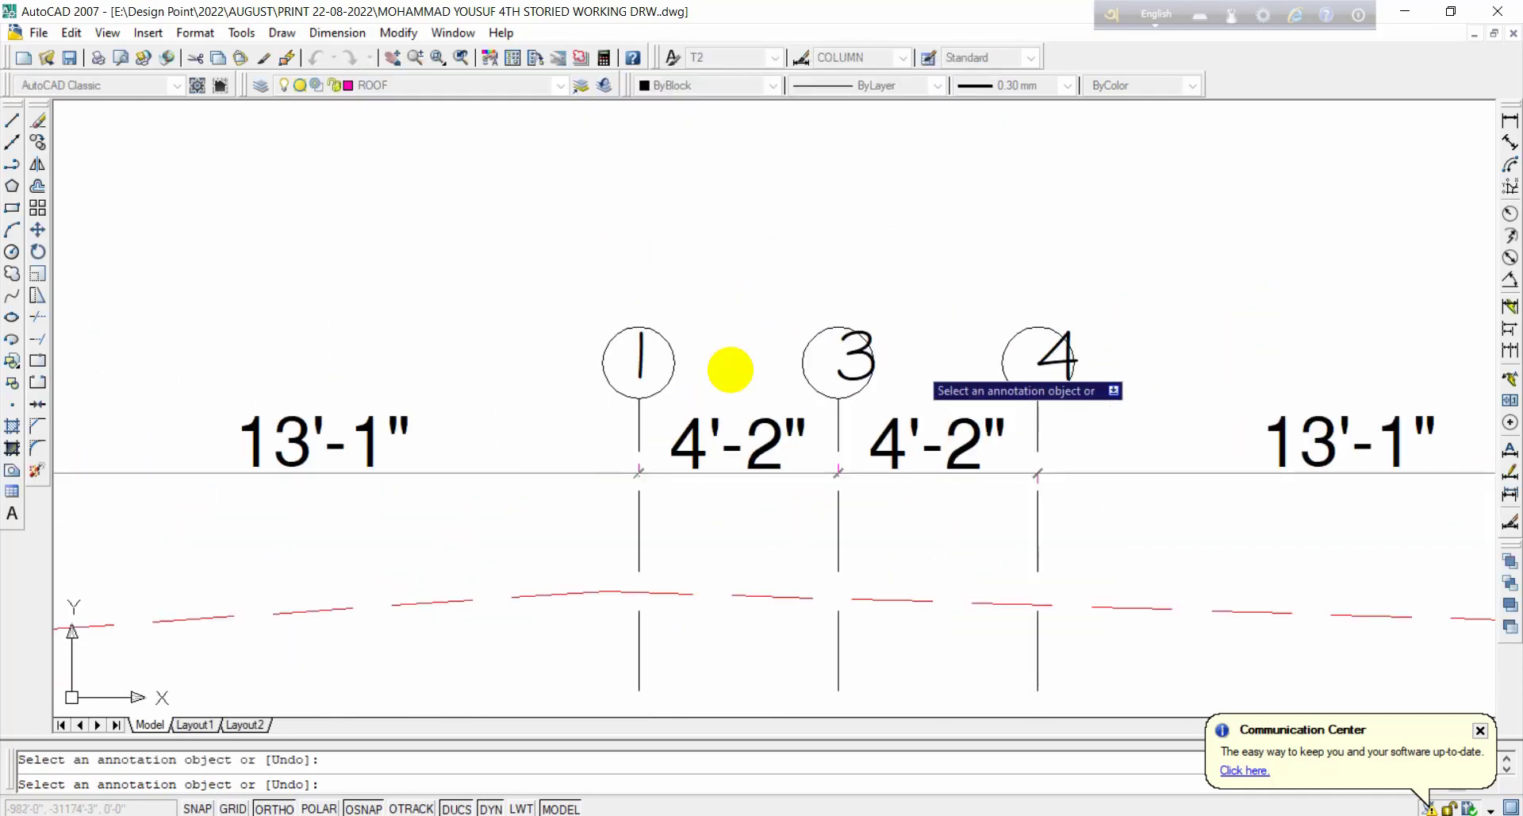
pyautogui.scroll(3, 647, 359)
pyautogui.click(649, 347)
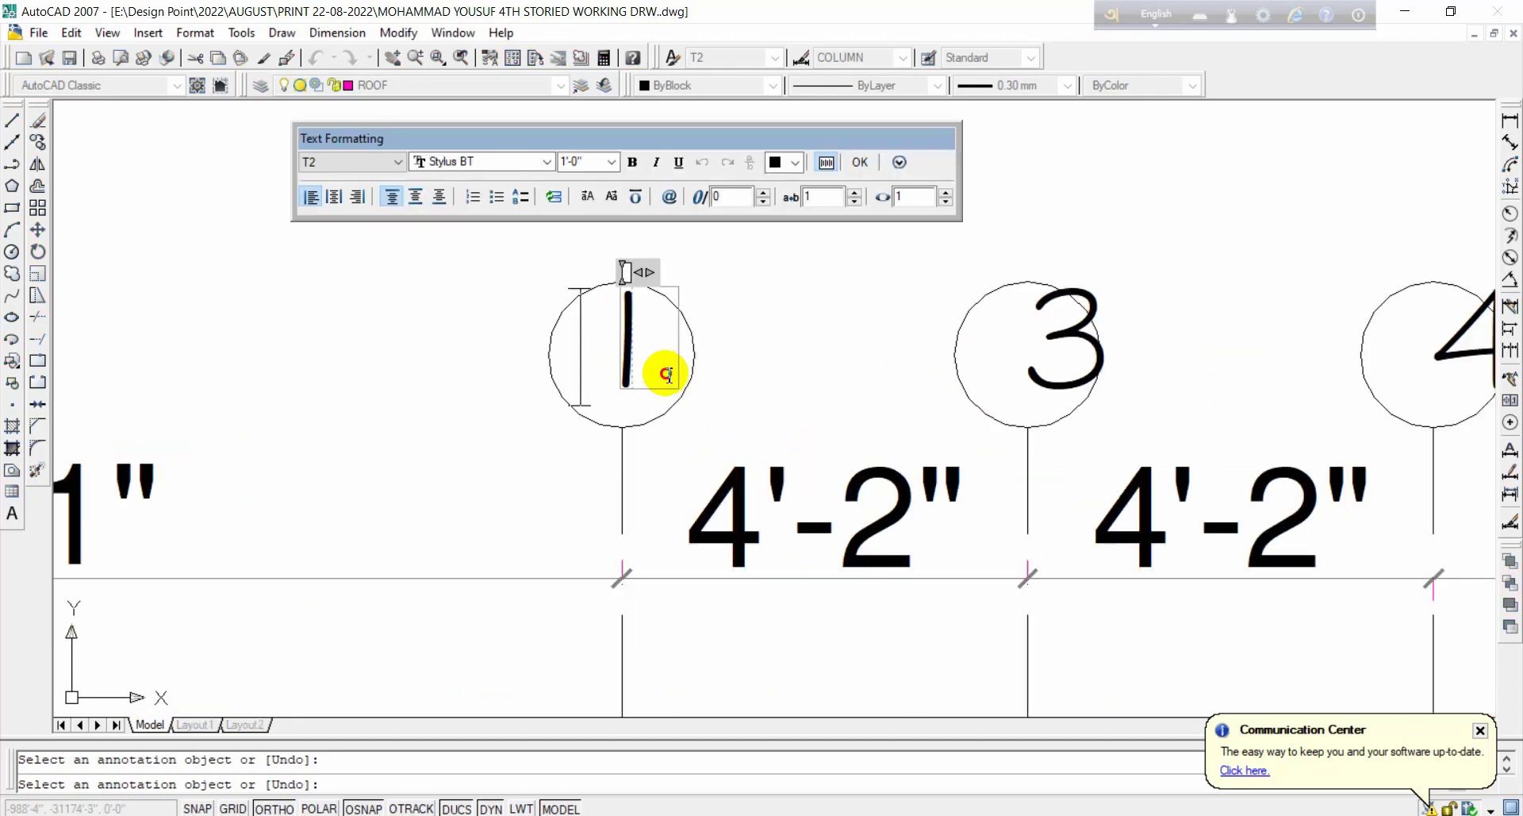
pyautogui.write('2')
pyautogui.click(689, 490)
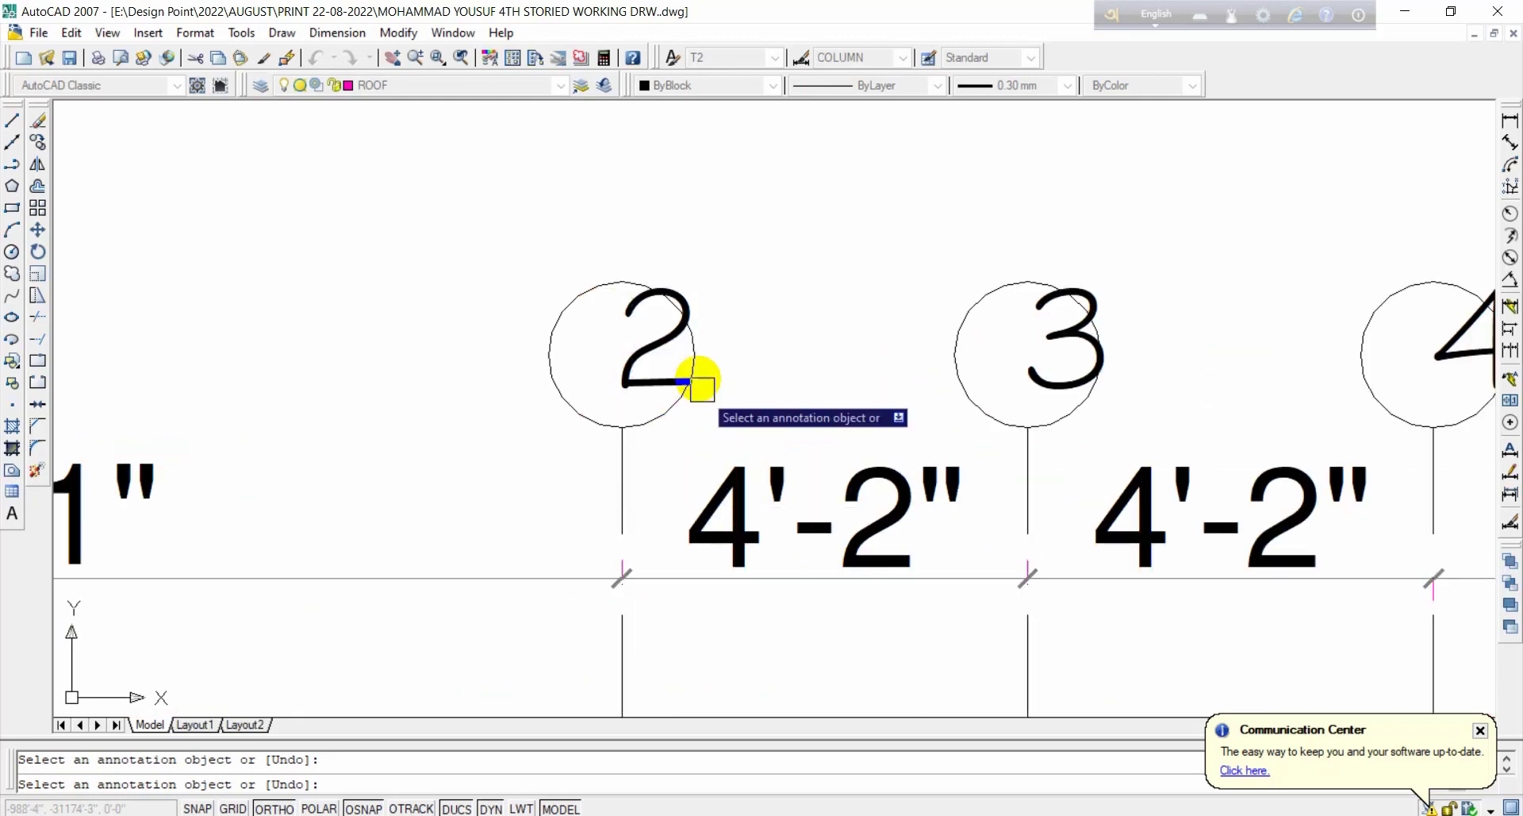
pyautogui.press('Escape')
# Step: Move the numbers 2 and 3 together horizontally to the left to centre them inside their circles
pyautogui.click(647, 358)
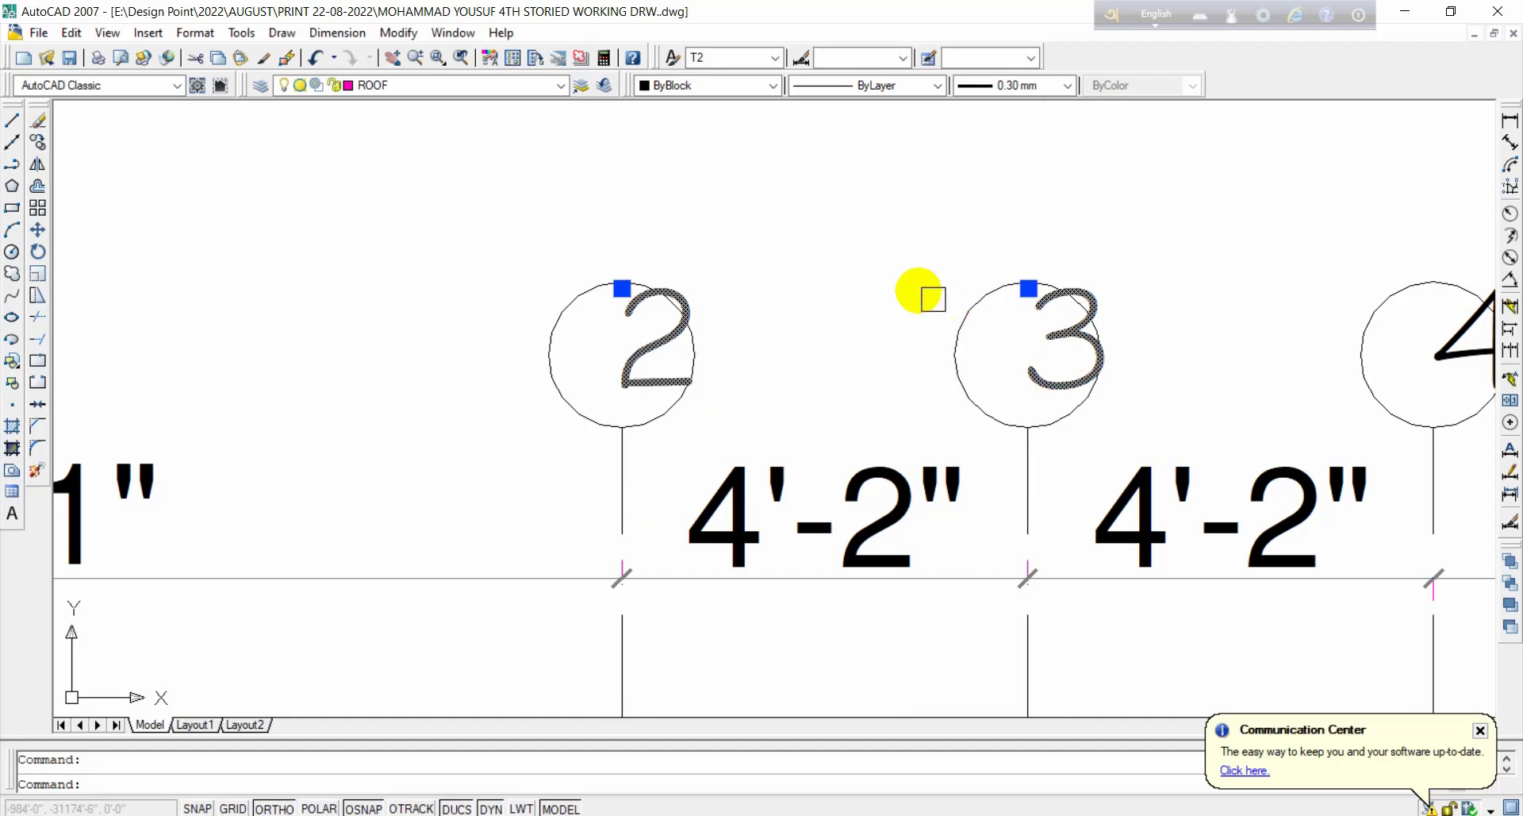
pyautogui.write('m')
pyautogui.press('space')
pyautogui.click(888, 261)
pyautogui.click(843, 270)
pyautogui.scroll(-4, 864, 288)
pyautogui.moveTo(1160, 352); pyautogui.dragTo(990, 354, button='middle')
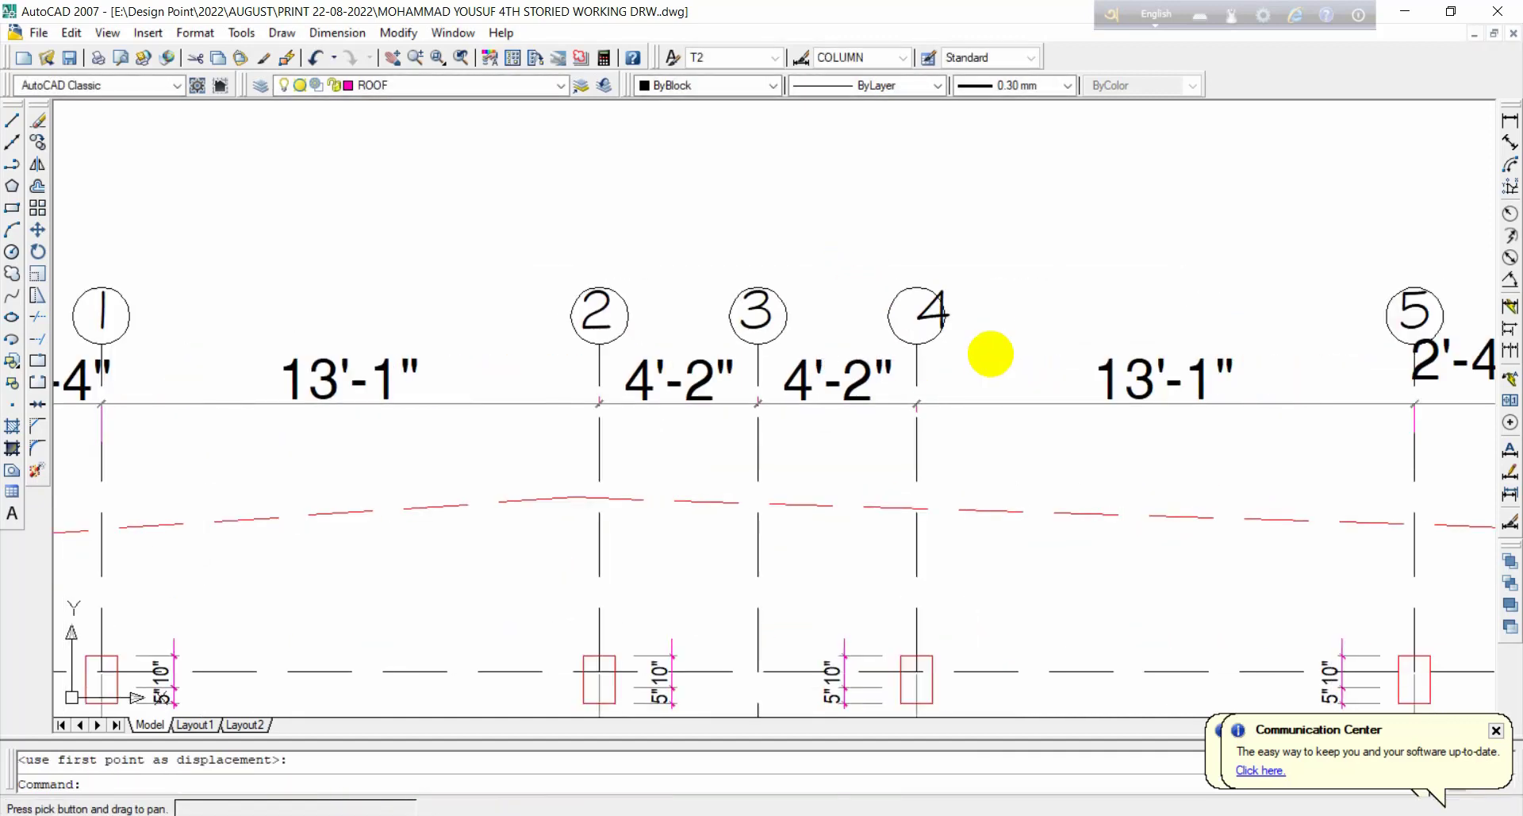
# Step: Move the number 4 horizontally to the left to centre it inside its circle
pyautogui.scroll(2, 990, 354)
pyautogui.write('m')
pyautogui.press('space')
pyautogui.click(1044, 280)
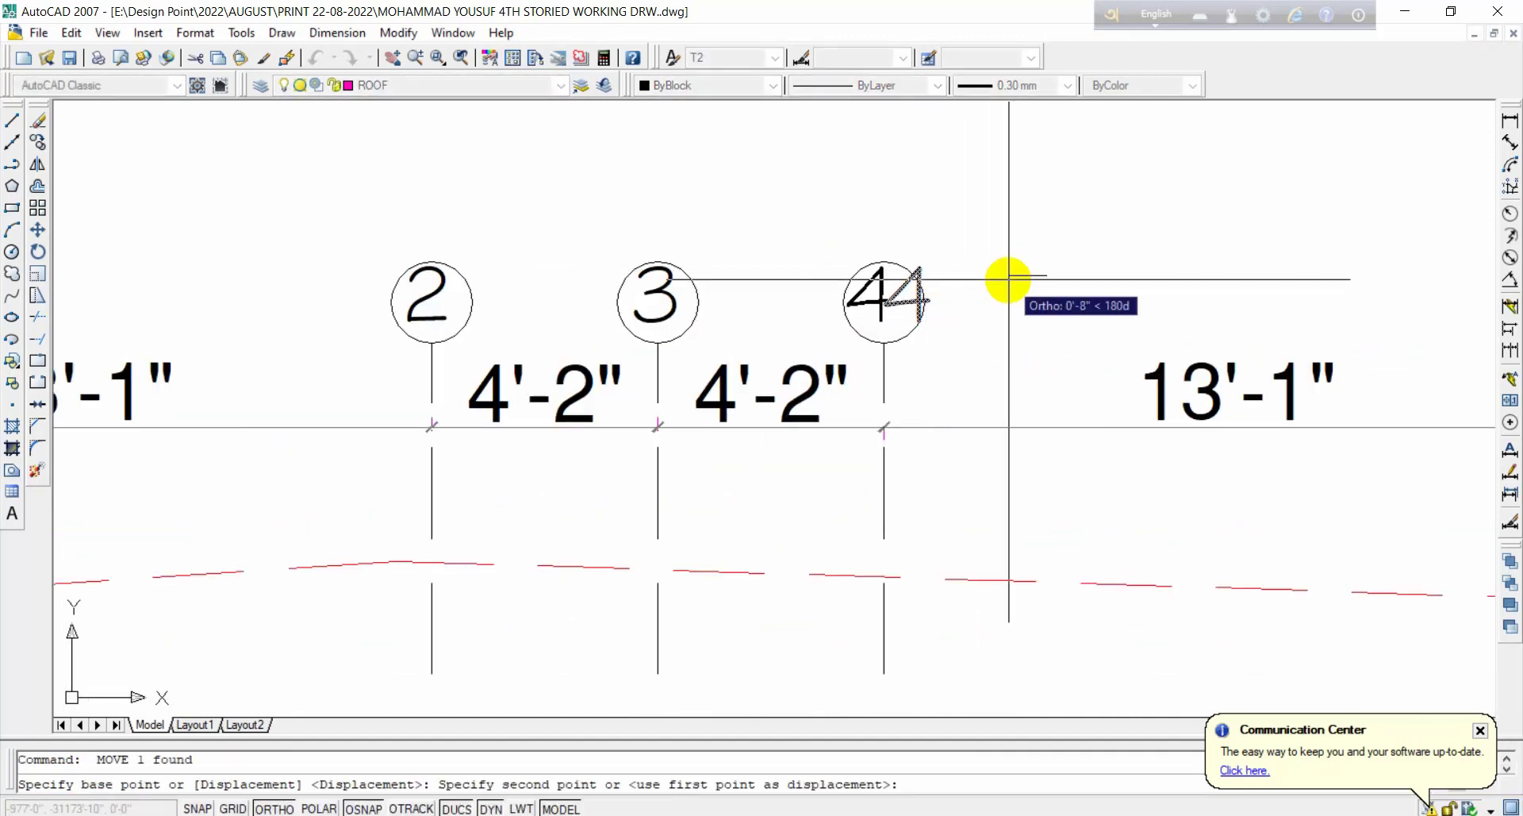
pyautogui.scroll(-3, 1019, 289)
pyautogui.press('Escape')
pyautogui.scroll(3, 969, 238)
pyautogui.scroll(-4, 828, 226)
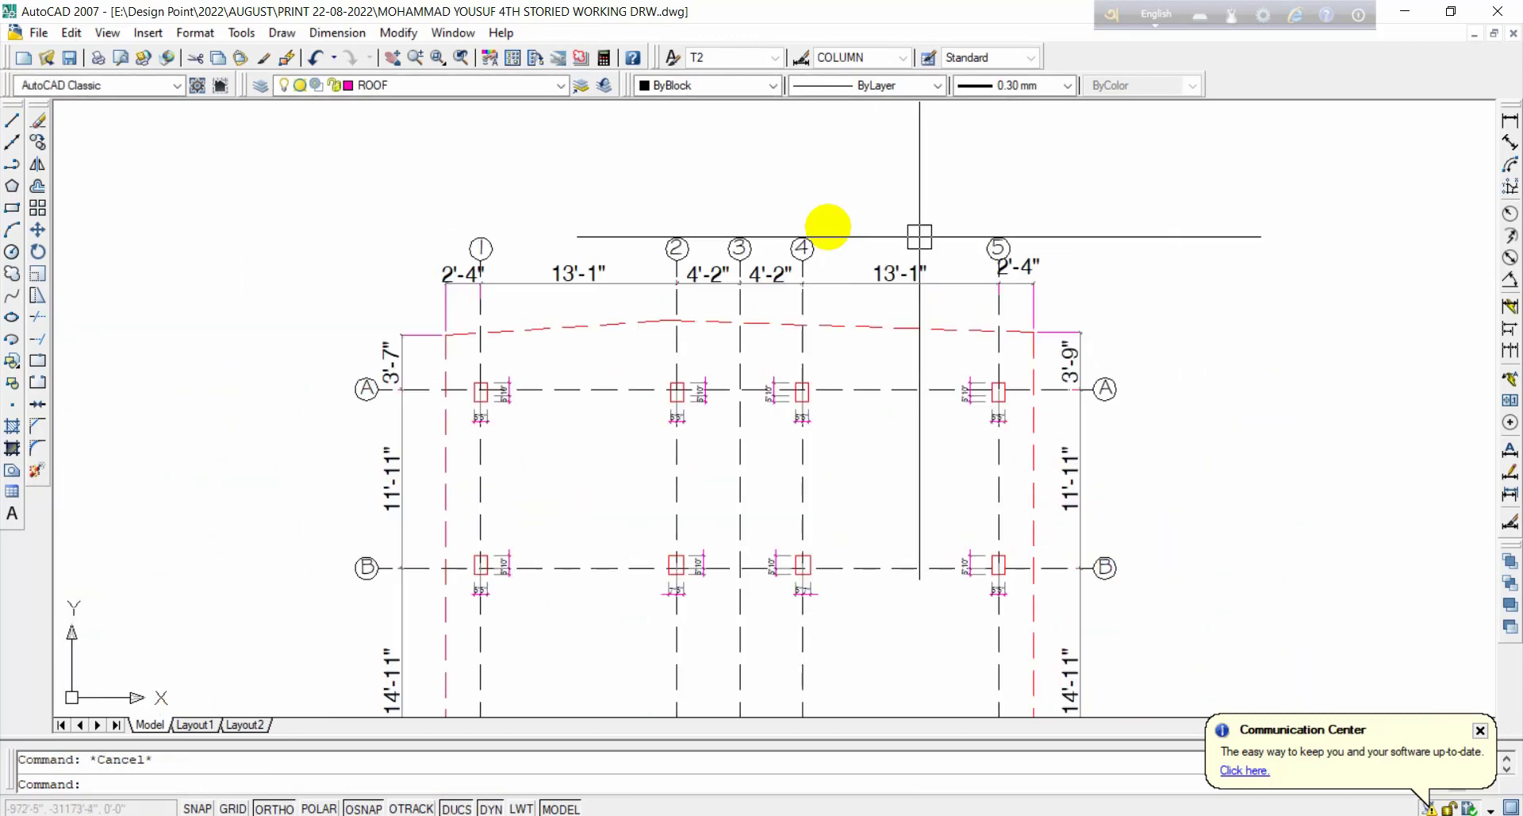
# Step: Copy all five numbered bubbles from above the plan straight down onto the lower ends of the vertical grid lines and save the drawing
pyautogui.click(427, 179)
pyautogui.click(1240, 263)
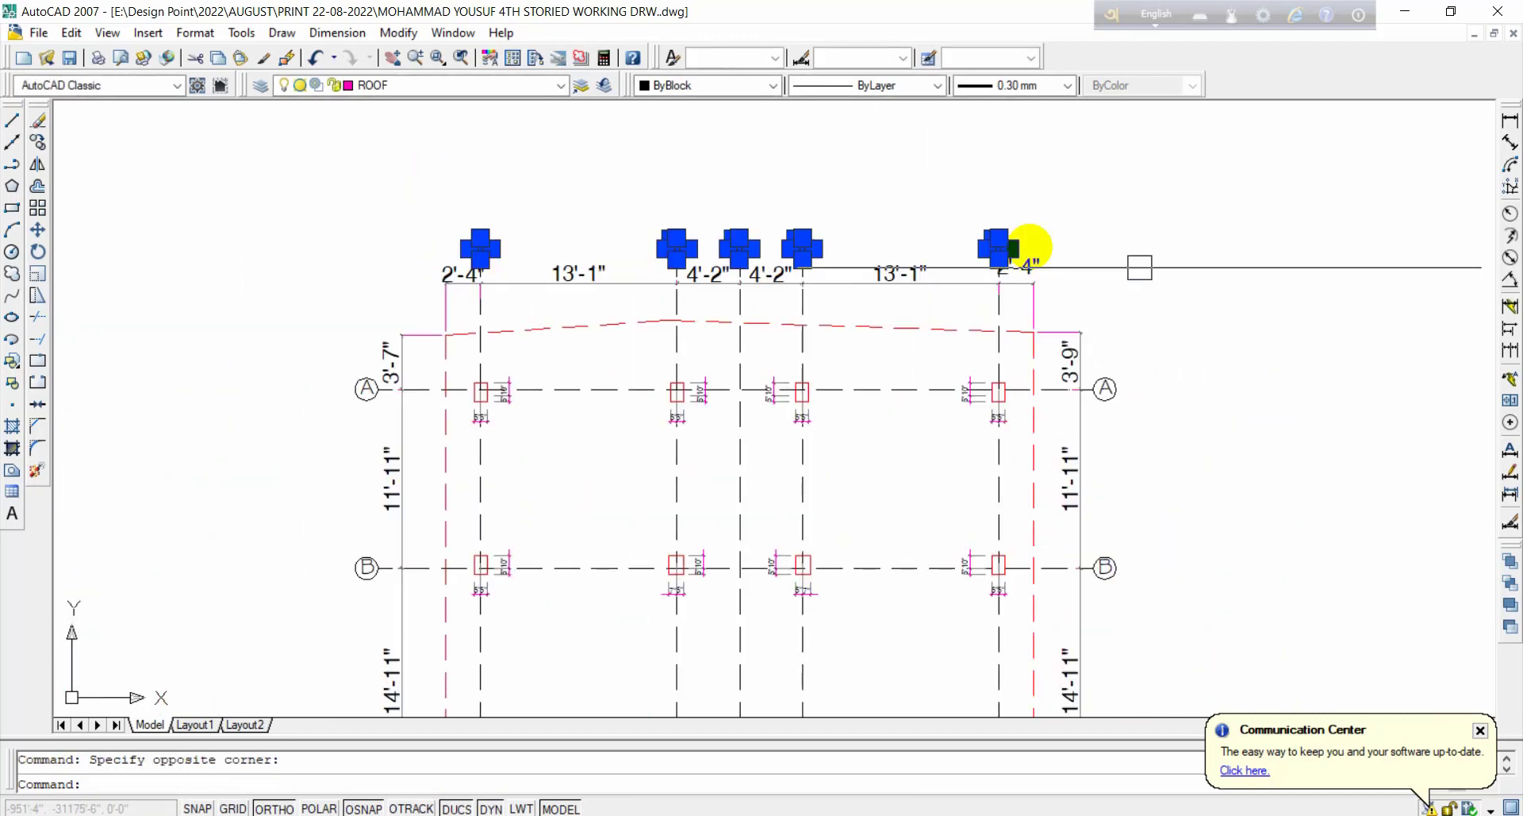
pyautogui.write('co')
pyautogui.press('space')
pyautogui.scroll(5, 821, 182)
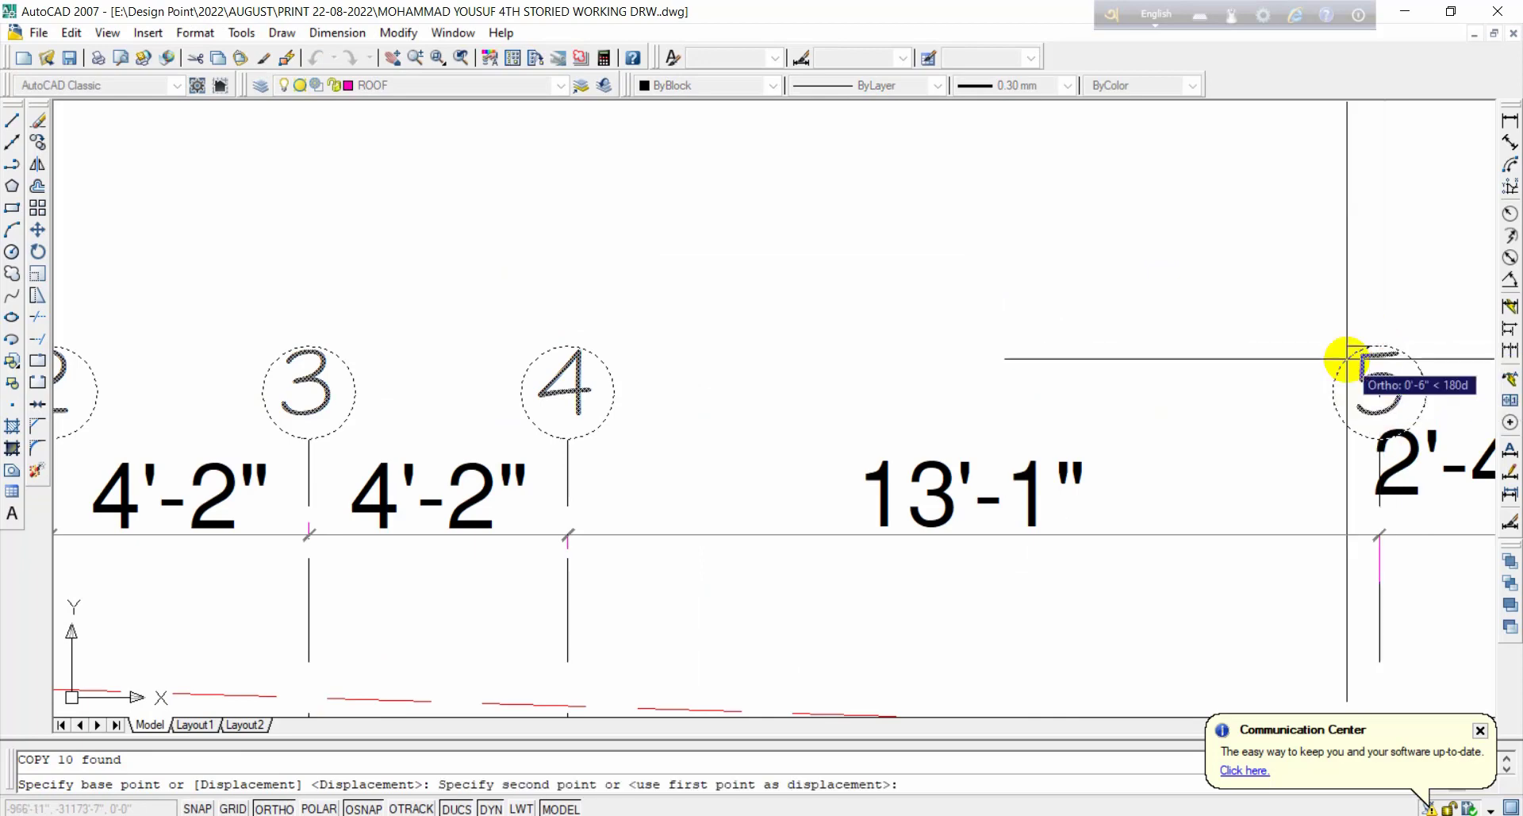
pyautogui.scroll(-6, 1207, 180)
pyautogui.scroll(5, 1146, 330)
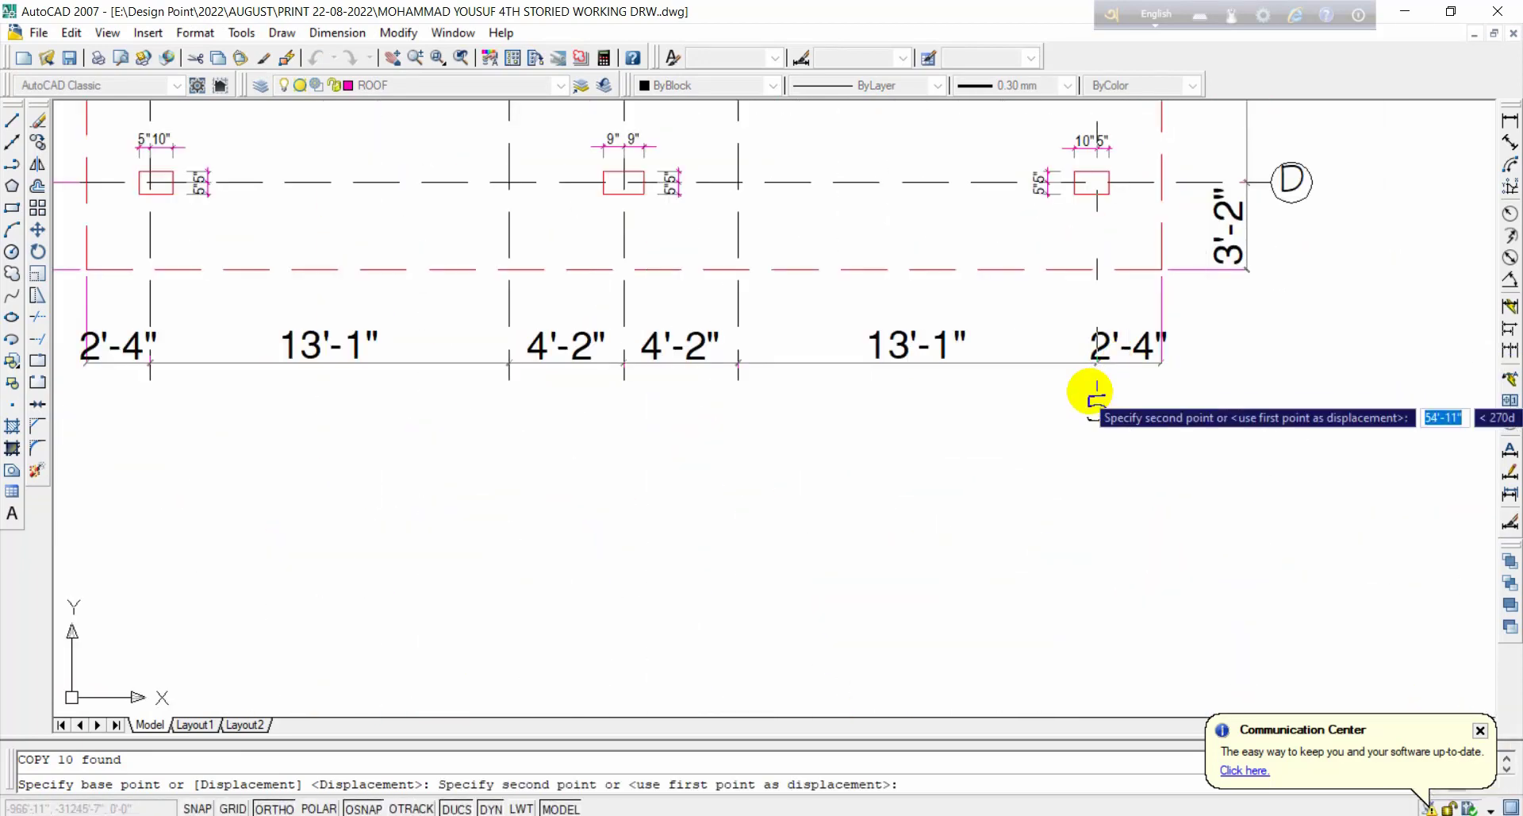
pyautogui.scroll(3, 1098, 393)
pyautogui.click(1097, 393)
pyautogui.press('Escape')
pyautogui.scroll(-6, 1143, 356)
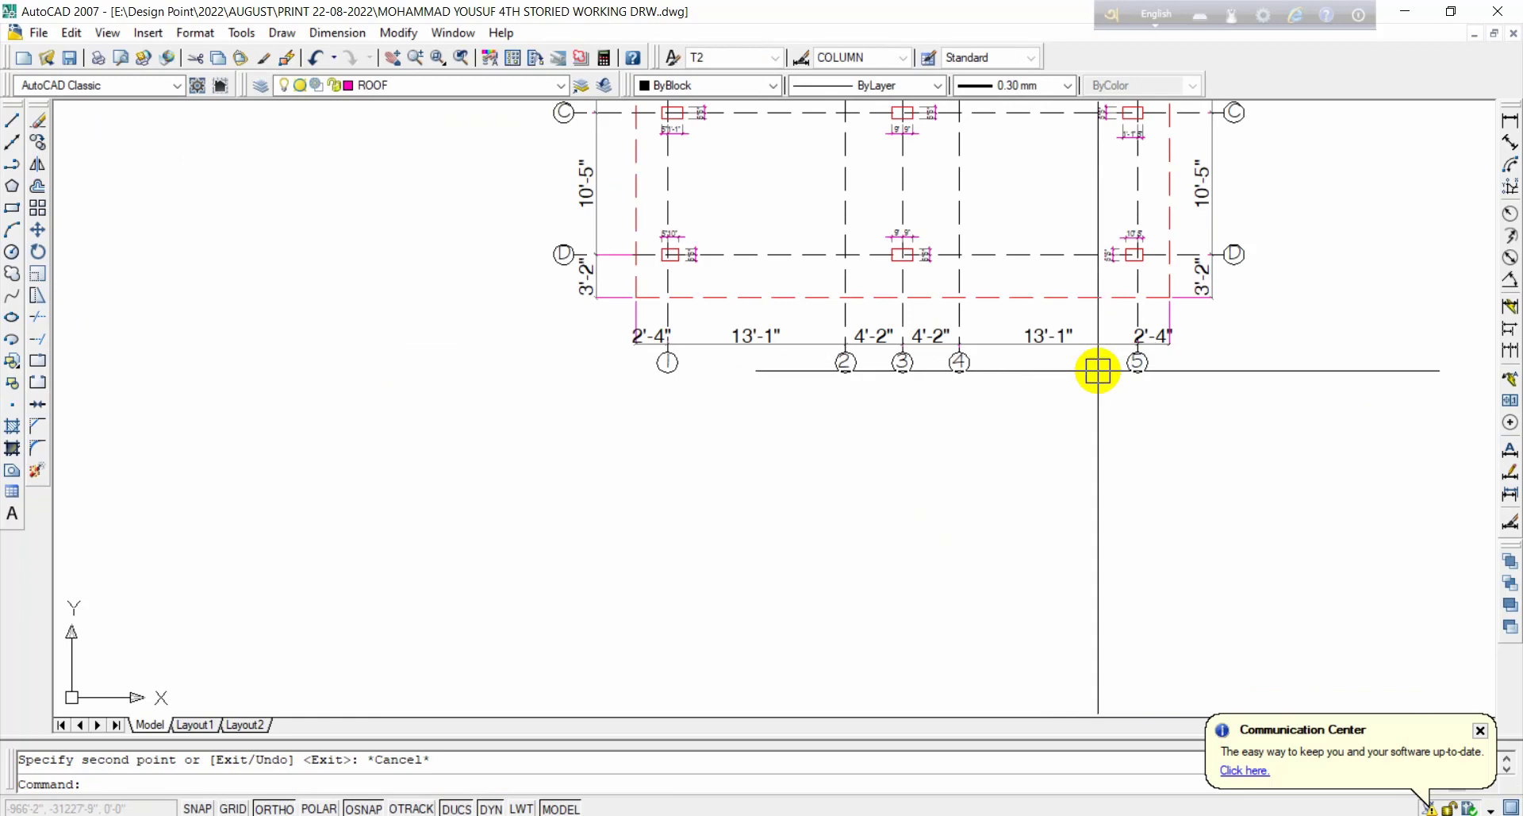
pyautogui.hotkey('ctrl', 's')
# Step: Review the grid bubbles and dimensions of the column layout and its placement beside the ground floor plan
pyautogui.scroll(3, 738, 262)
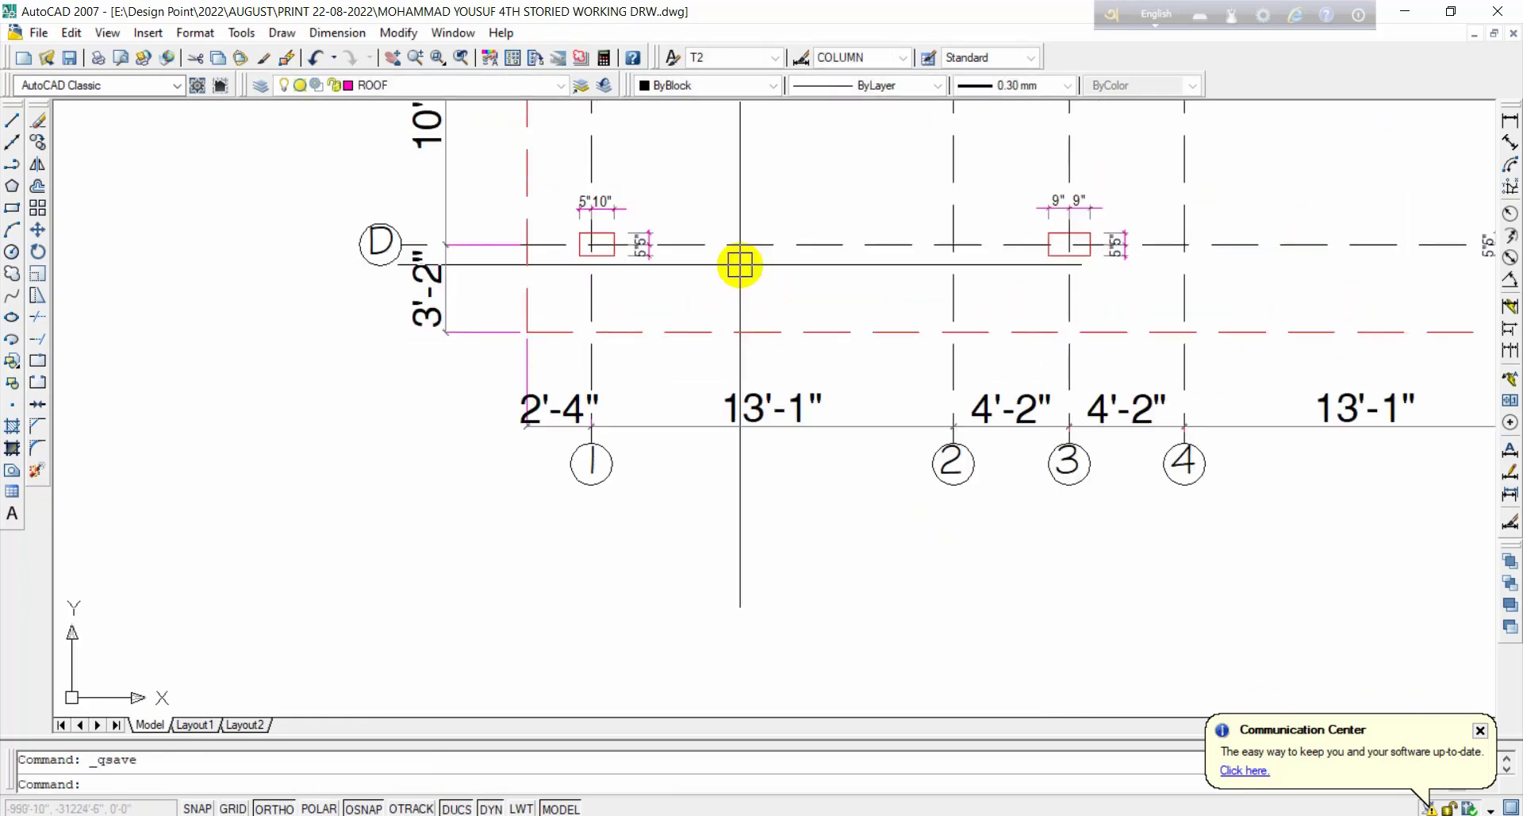
pyautogui.moveTo(1074, 211); pyautogui.dragTo(890, 399, button='middle')
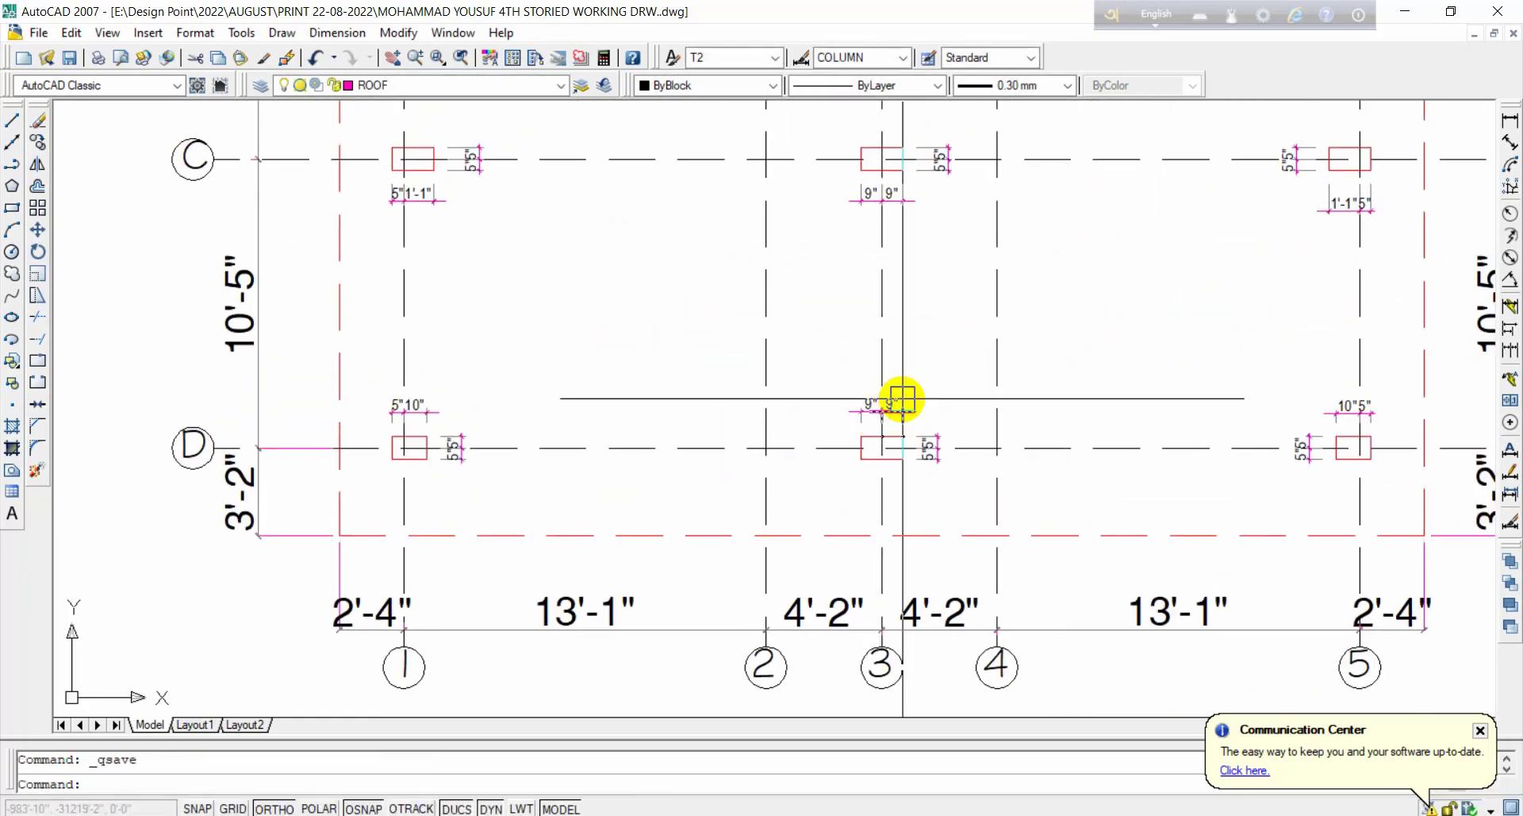
pyautogui.scroll(-2, 887, 396)
pyautogui.scroll(-4, 804, 418)
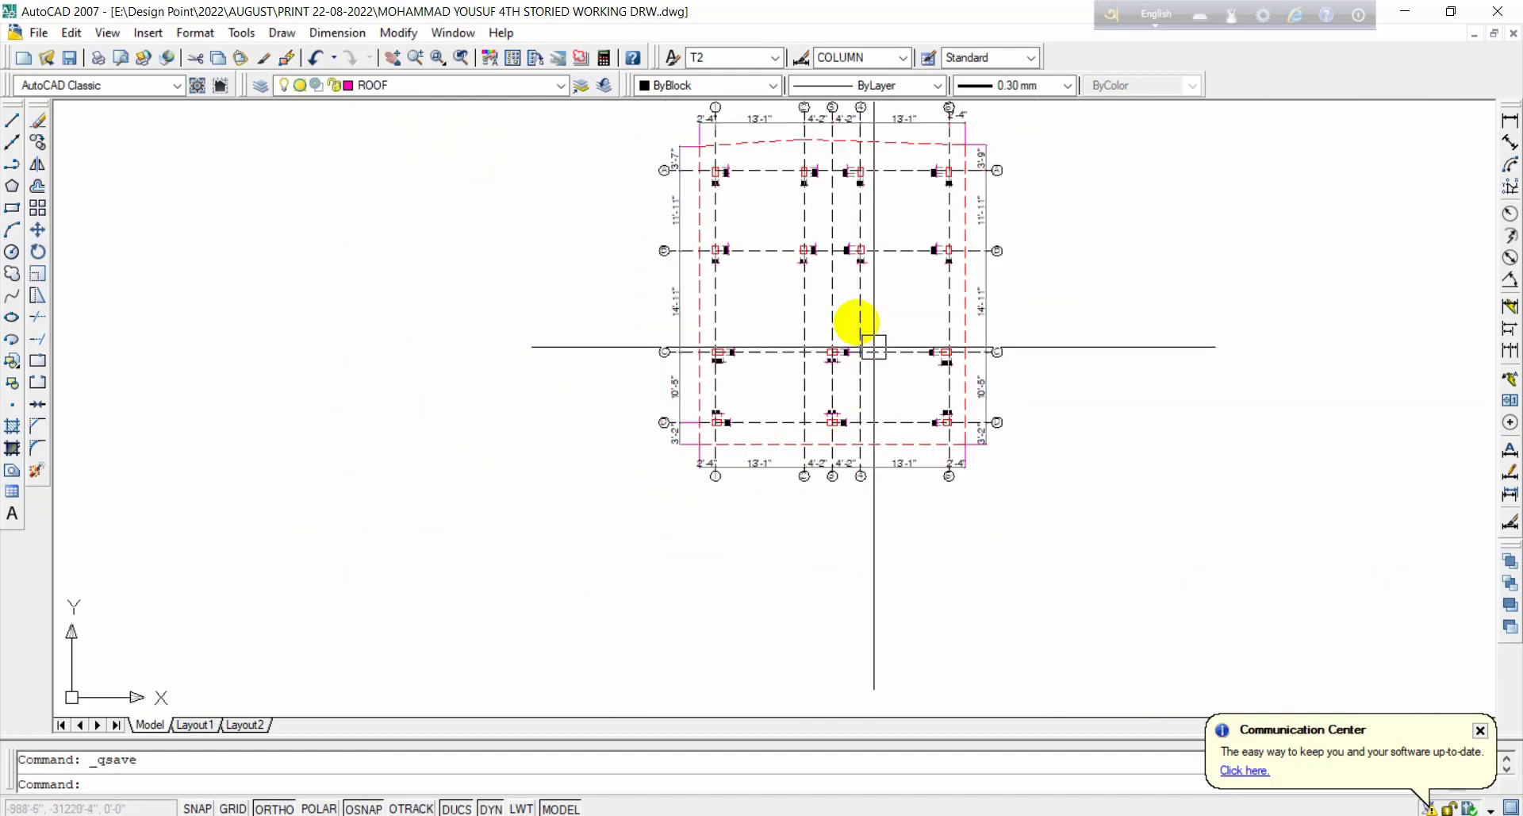
pyautogui.scroll(1, 853, 317)
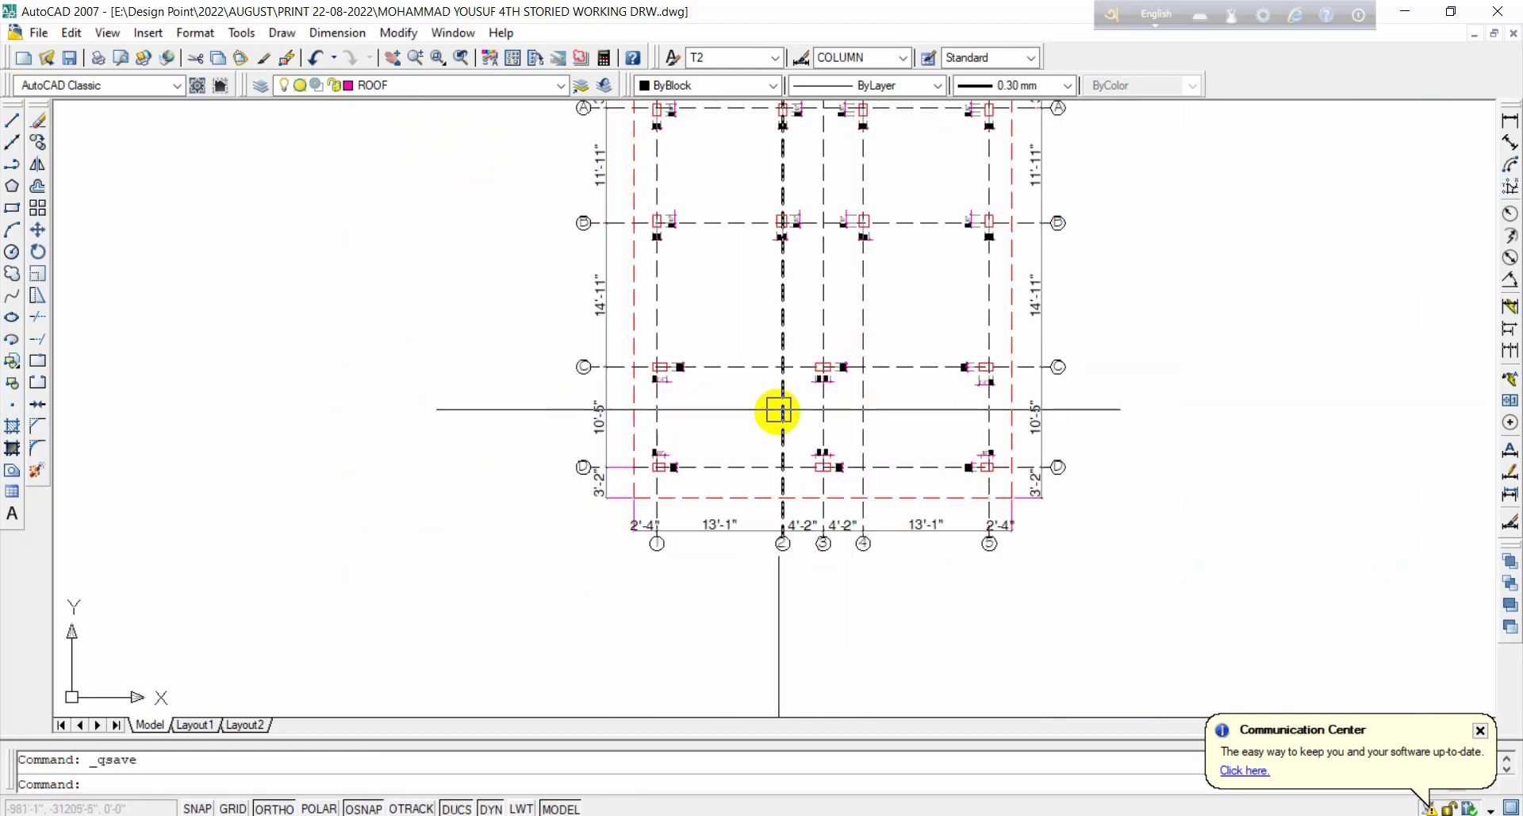
pyautogui.scroll(1, 671, 469)
pyautogui.scroll(-2, 636, 475)
pyautogui.scroll(-4, 705, 377)
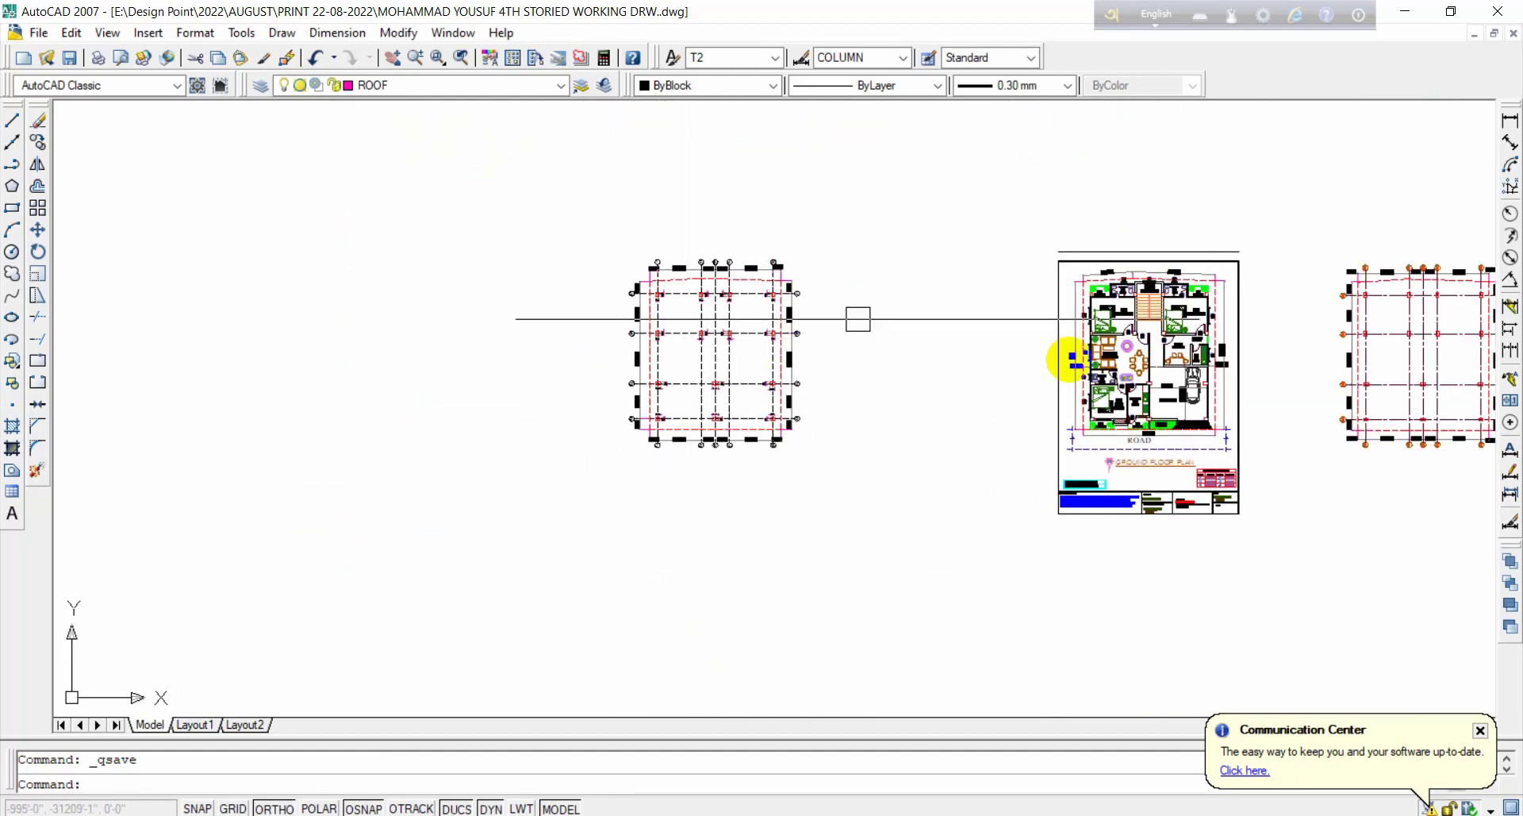
pyautogui.moveTo(1072, 350); pyautogui.dragTo(924, 396, button='middle')
pyautogui.scroll(3, 473, 296)
pyautogui.scroll(3, 313, 333)
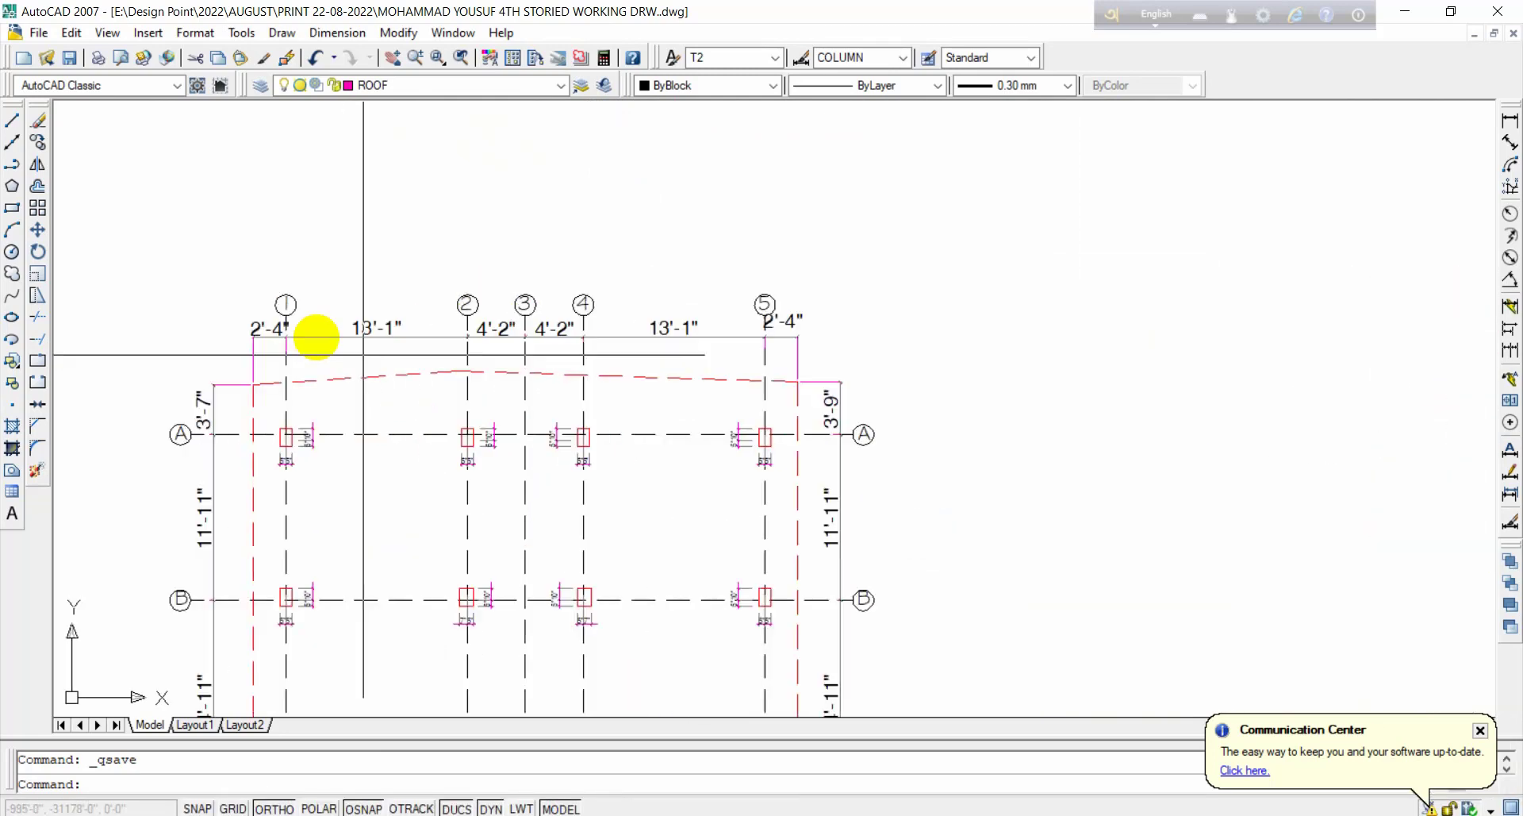
# Step: Copy the number from the upper grid 1 bubble to below and right of the column at A-1, with Ortho off
pyautogui.scroll(6, 198, 238)
pyautogui.write('C')
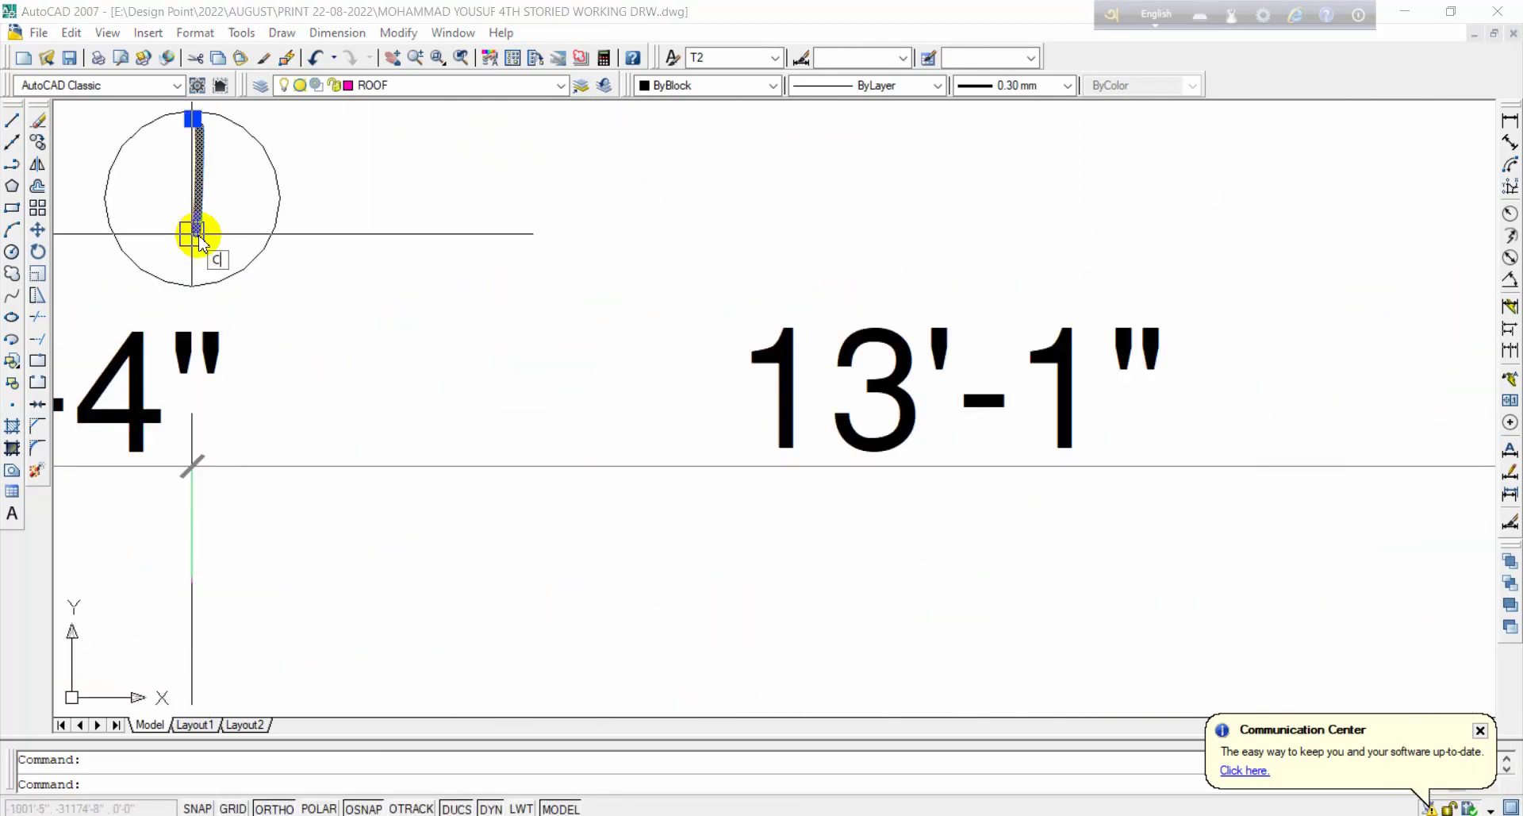
pyautogui.write('O')
pyautogui.press('space')
pyautogui.click(192, 233)
pyautogui.scroll(-2, 533, 422)
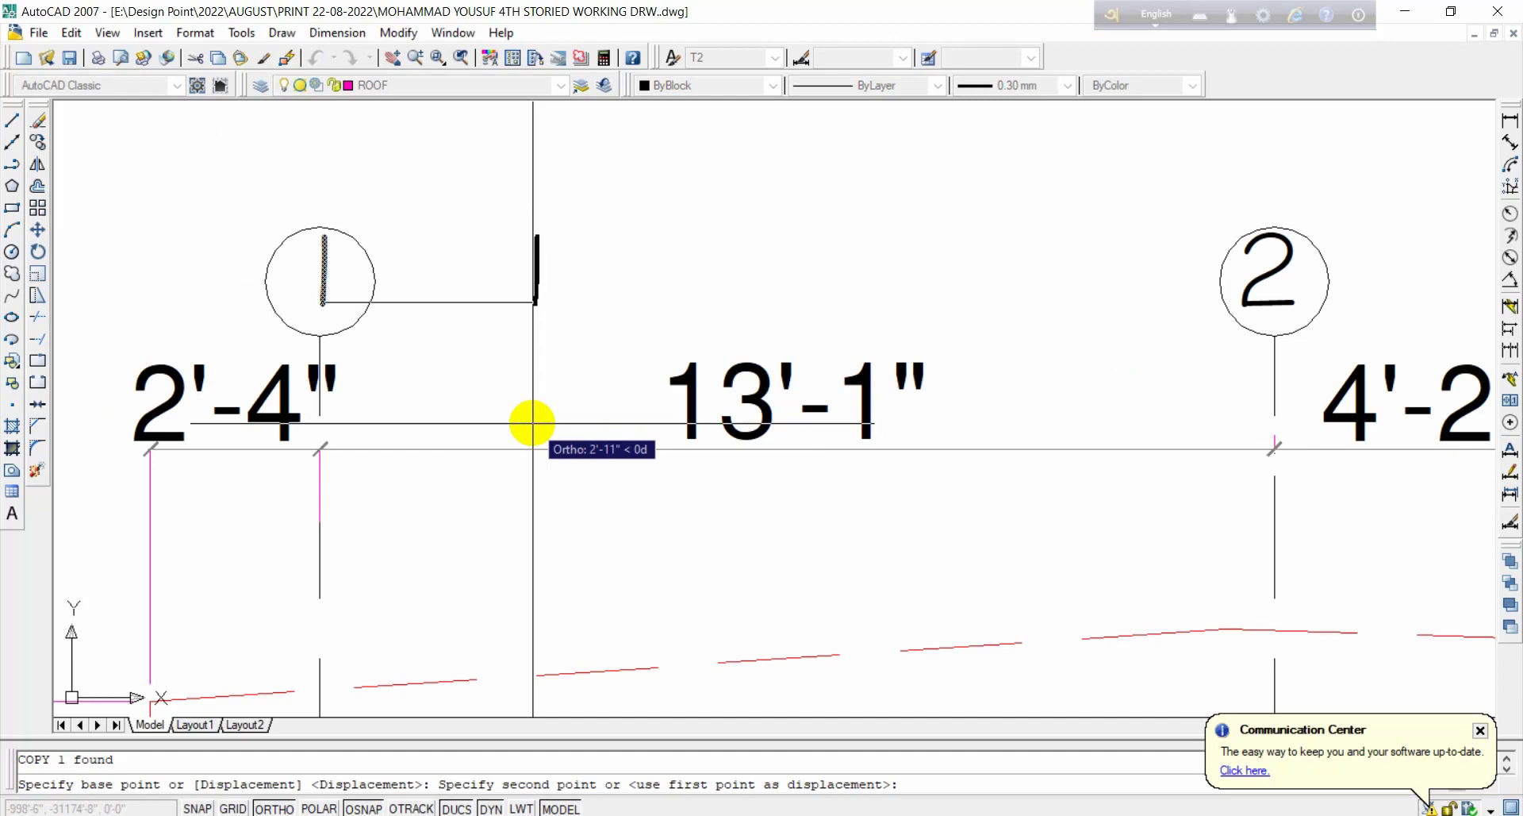
pyautogui.scroll(-2, 533, 422)
pyautogui.moveTo(503, 537); pyautogui.dragTo(571, 238, button='middle')
pyautogui.press('F8')
pyautogui.scroll(3, 545, 493)
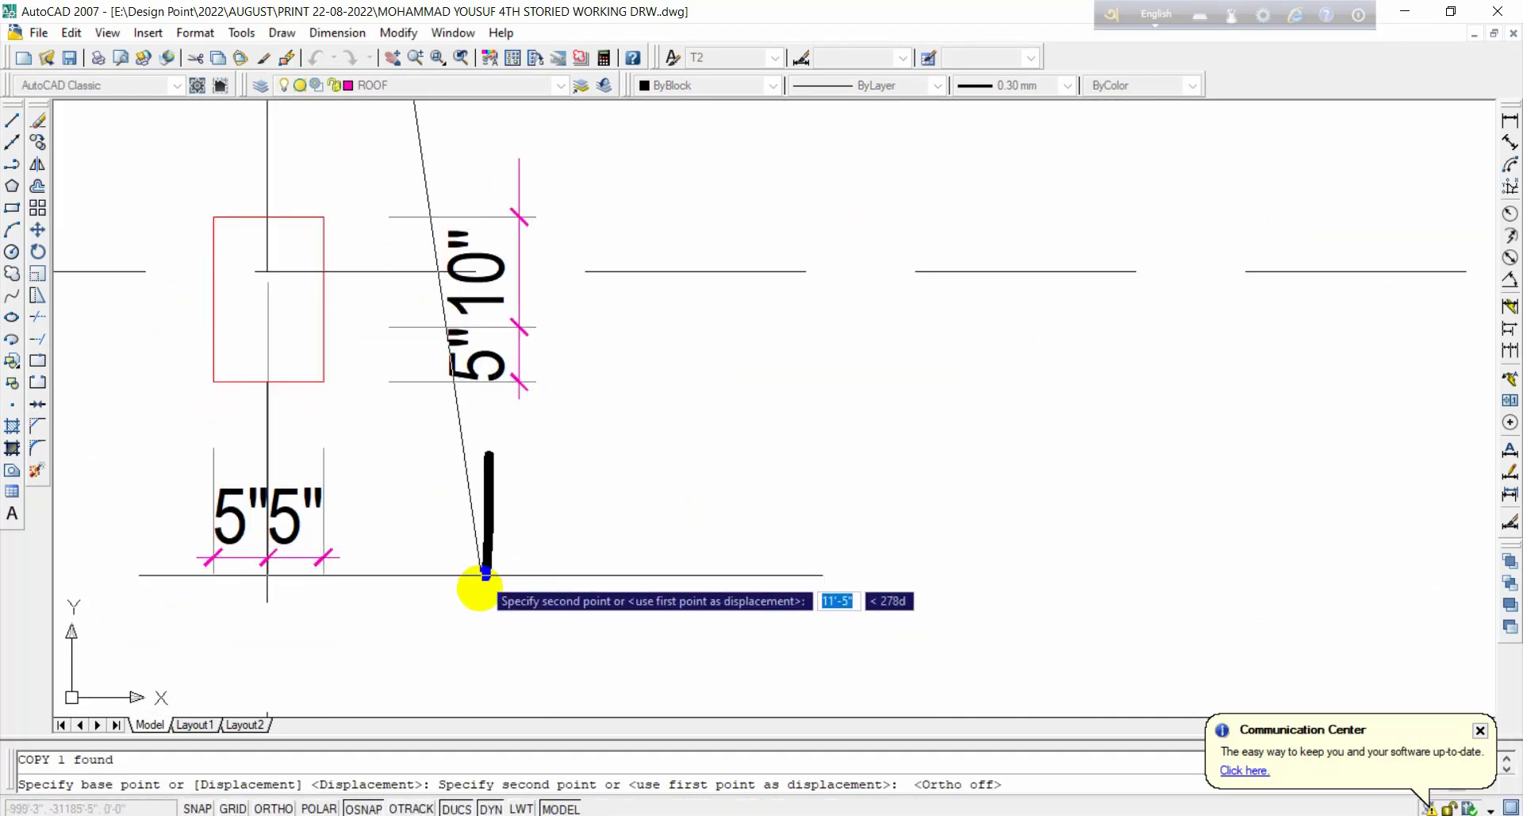
pyautogui.click(486, 573)
pyautogui.press('Escape')
# Step: Change the copied text beside the column at A-1 to the column label C1
pyautogui.doubleClick(520, 527)
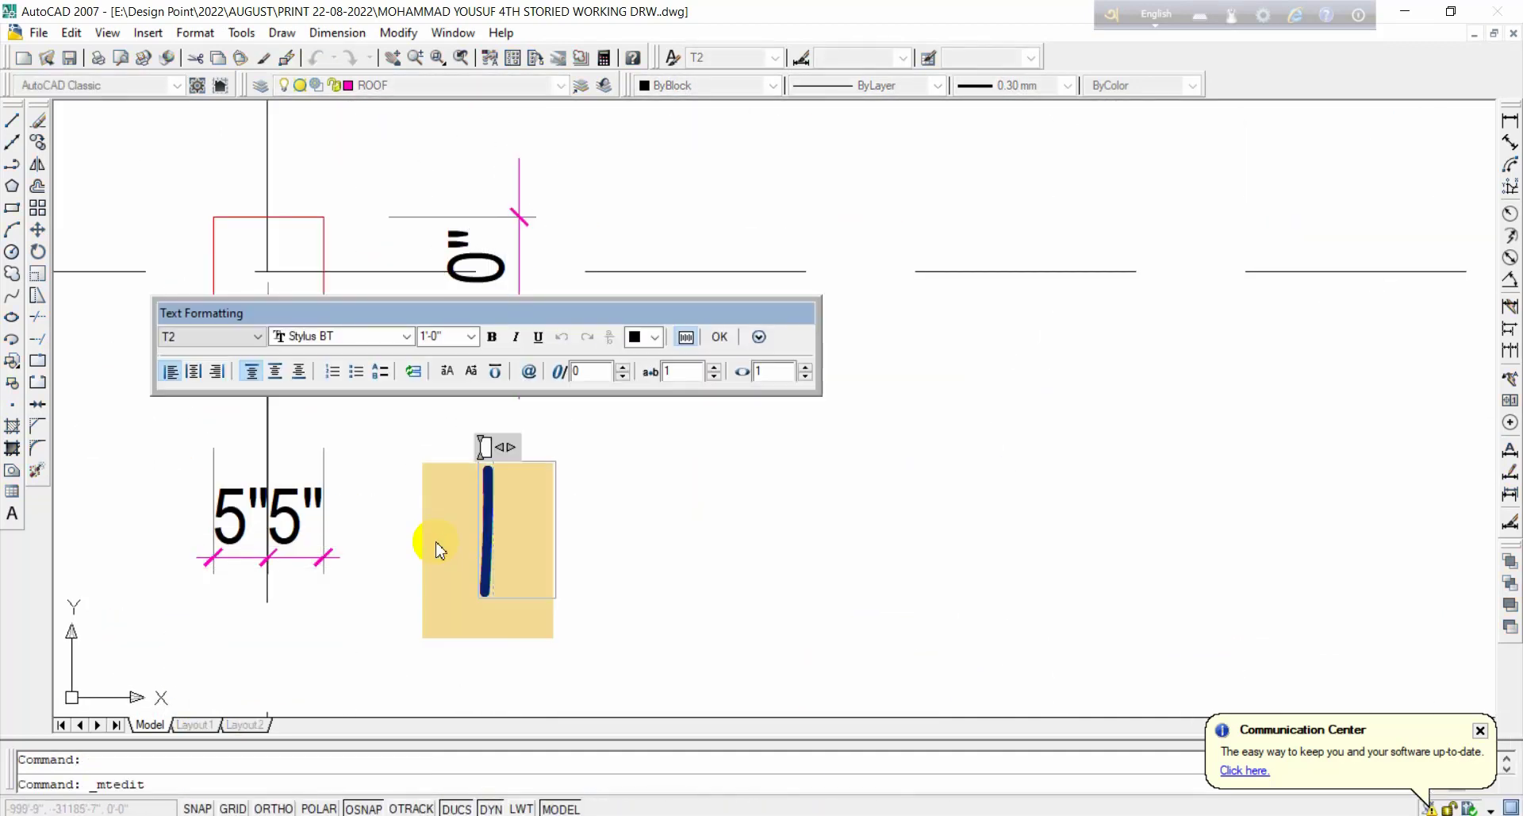
pyautogui.write('C')
pyautogui.click(642, 640)
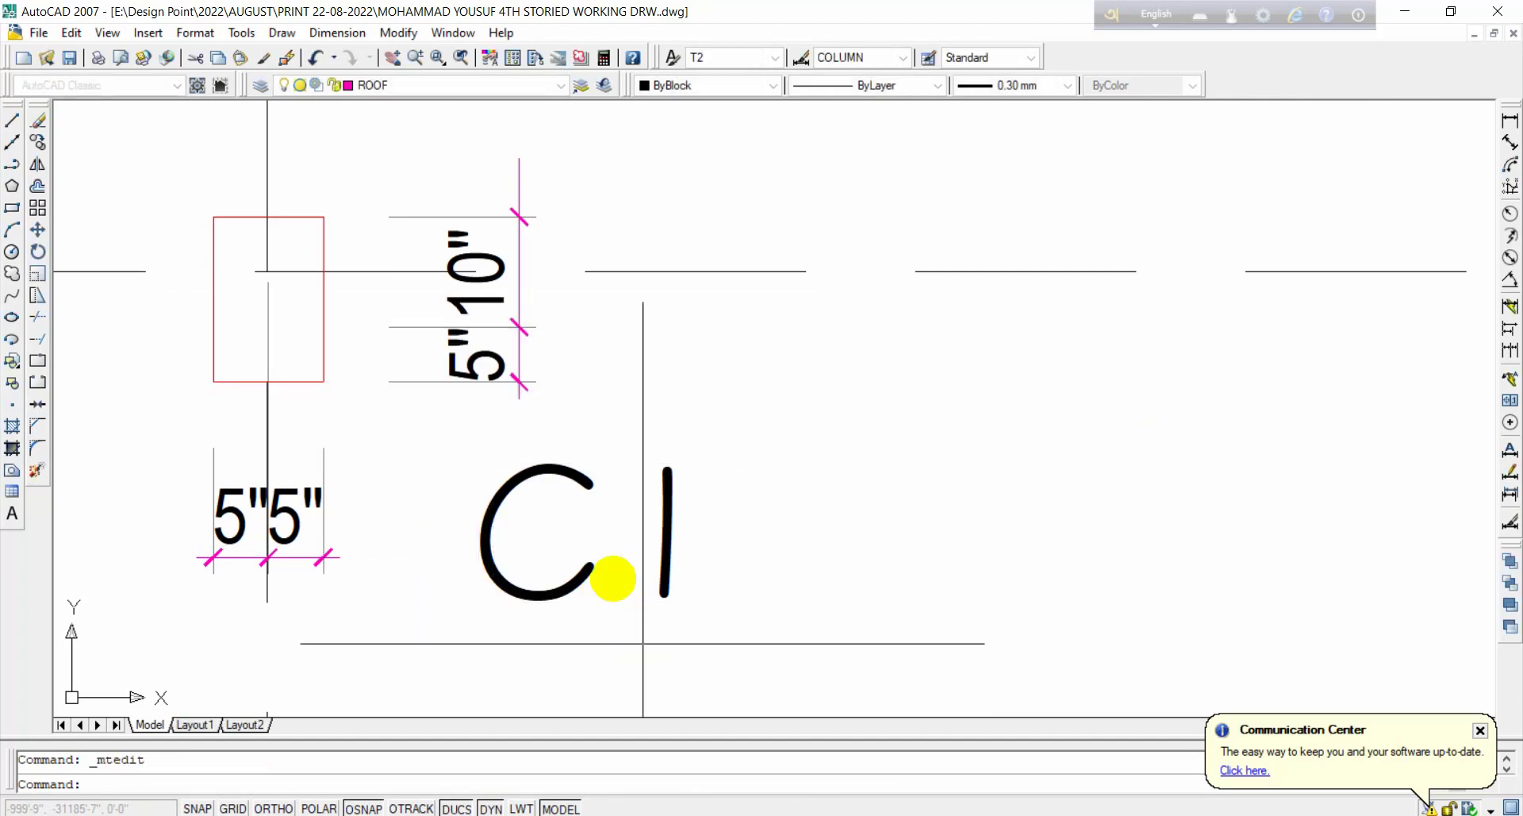
# Step: Copy the C1 label to the lower left of the column at grid intersection A-5
pyautogui.click(527, 504)
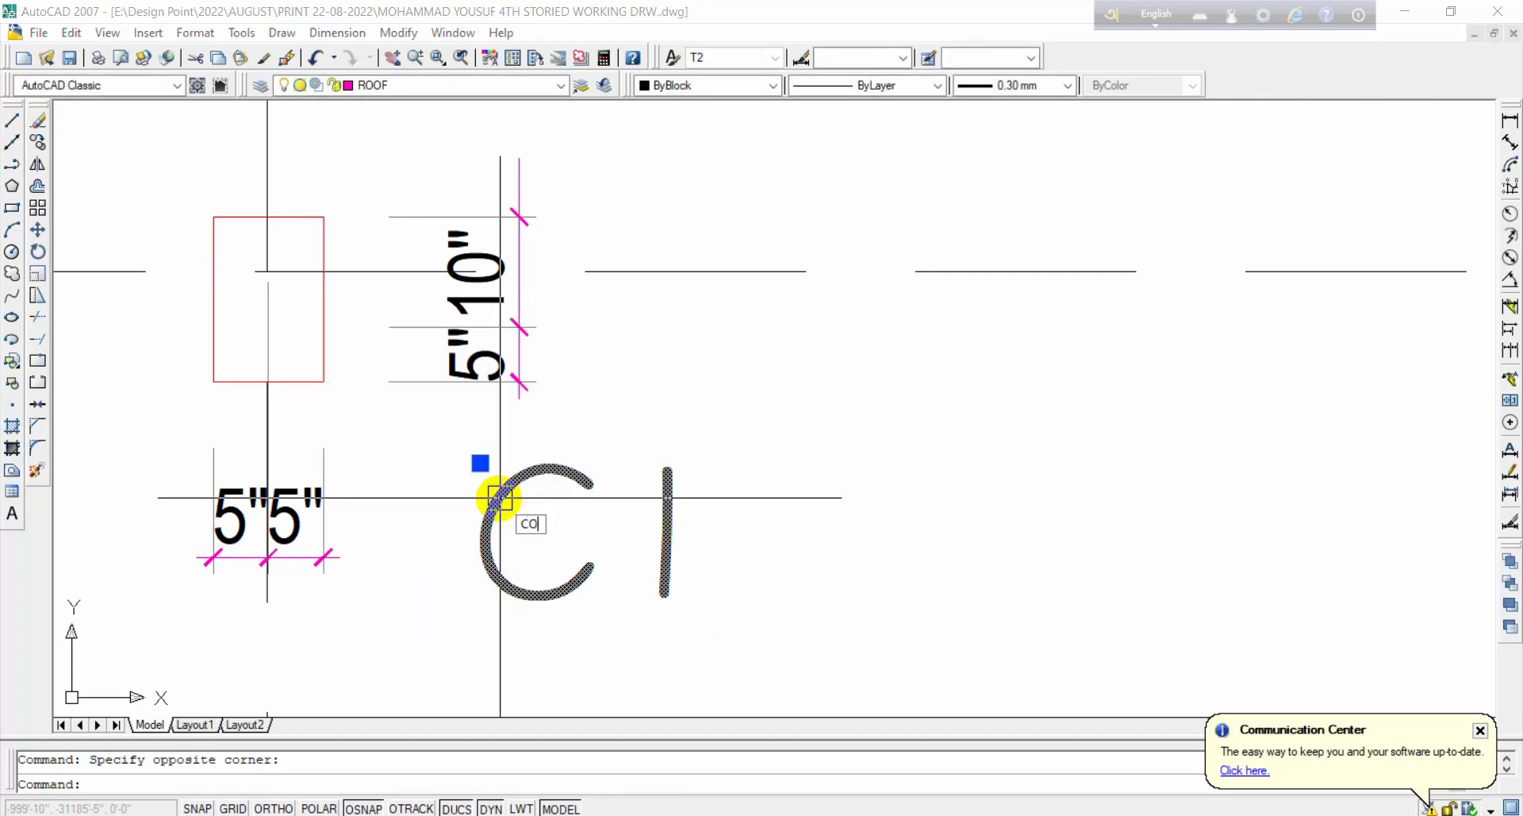
pyautogui.press('Return')
pyautogui.click(579, 500)
pyautogui.scroll(-6, 730, 408)
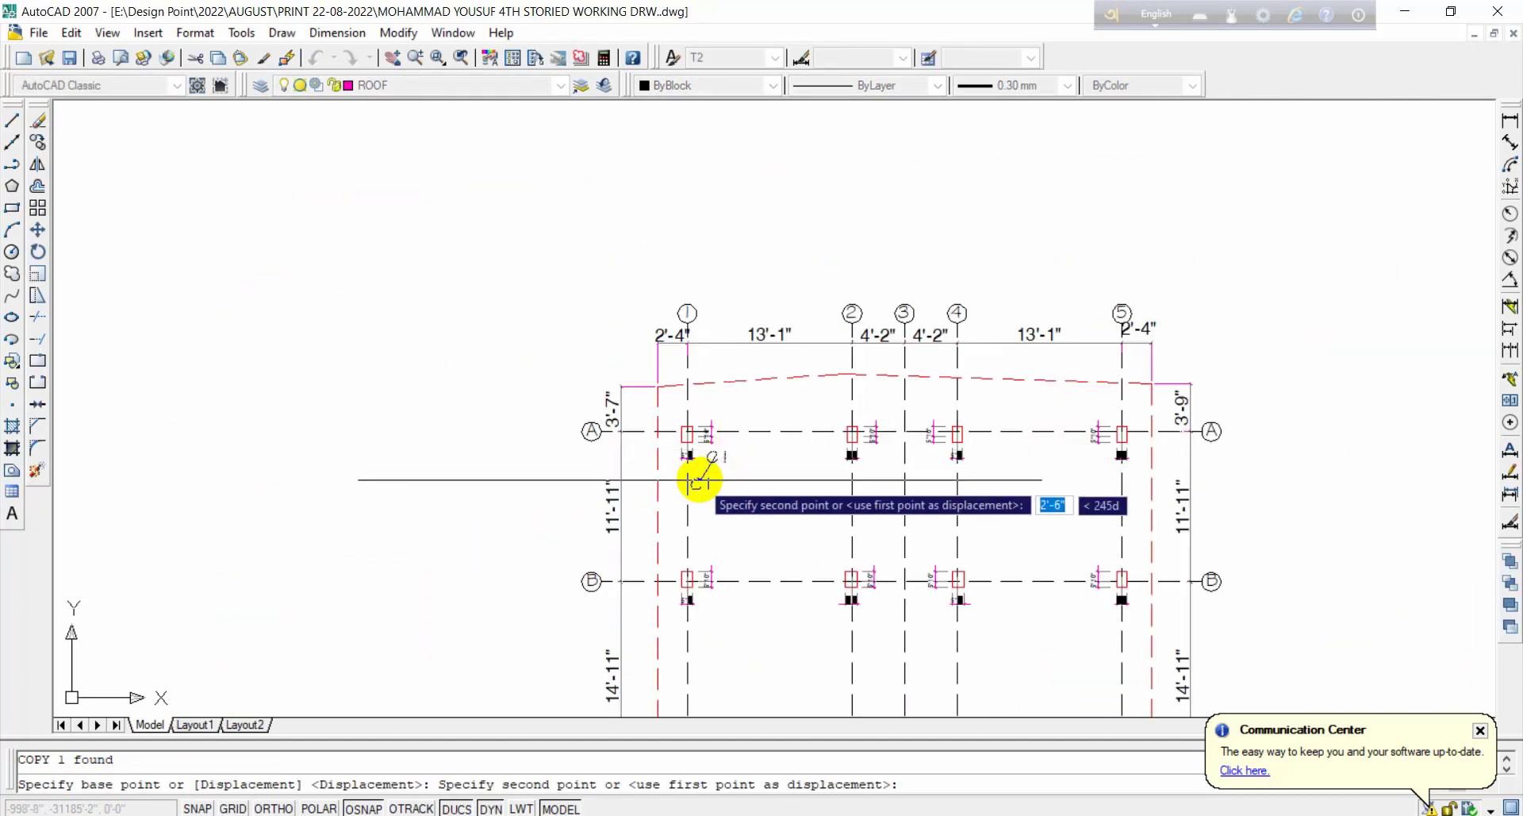
pyautogui.scroll(5, 1063, 523)
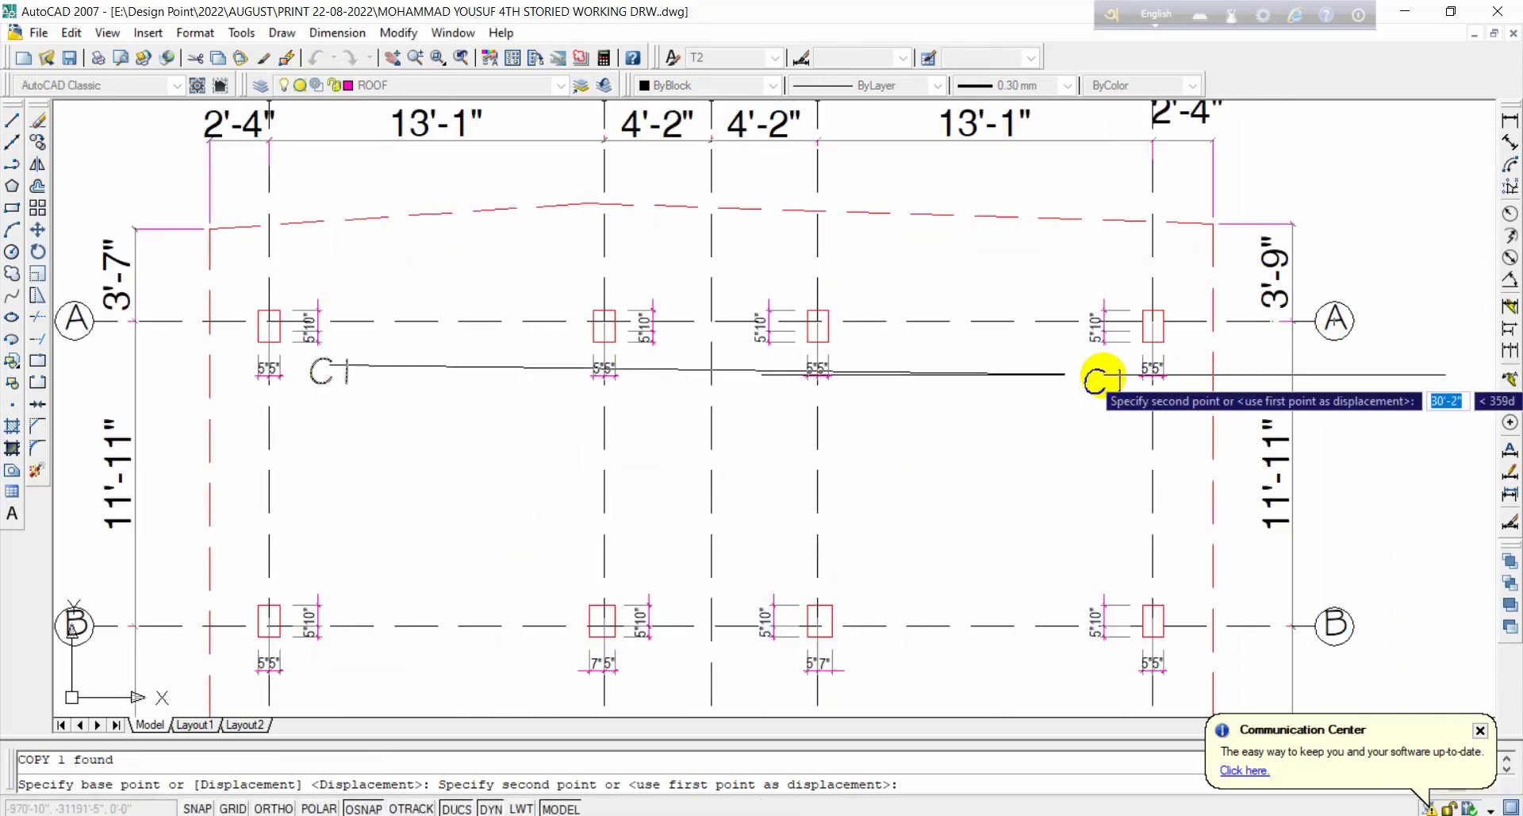
pyautogui.click(1107, 373)
# Step: Place further copies of the C1 label above the columns at grid intersections D-5 and D-1
pyautogui.scroll(-6, 1217, 516)
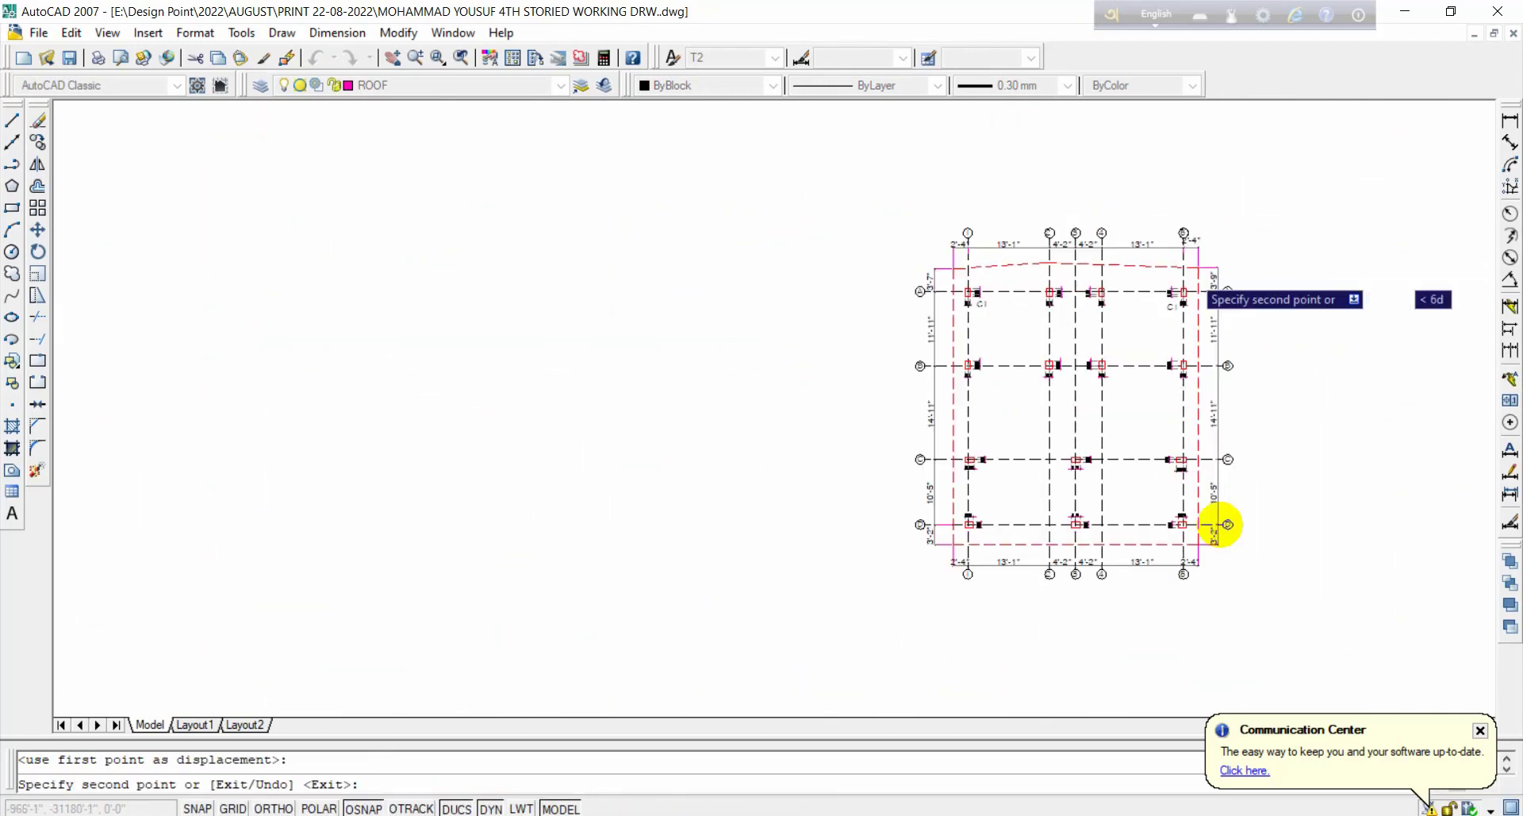
pyautogui.moveTo(1217, 516); pyautogui.dragTo(1129, 401, button='middle')
pyautogui.scroll(9, 1128, 400)
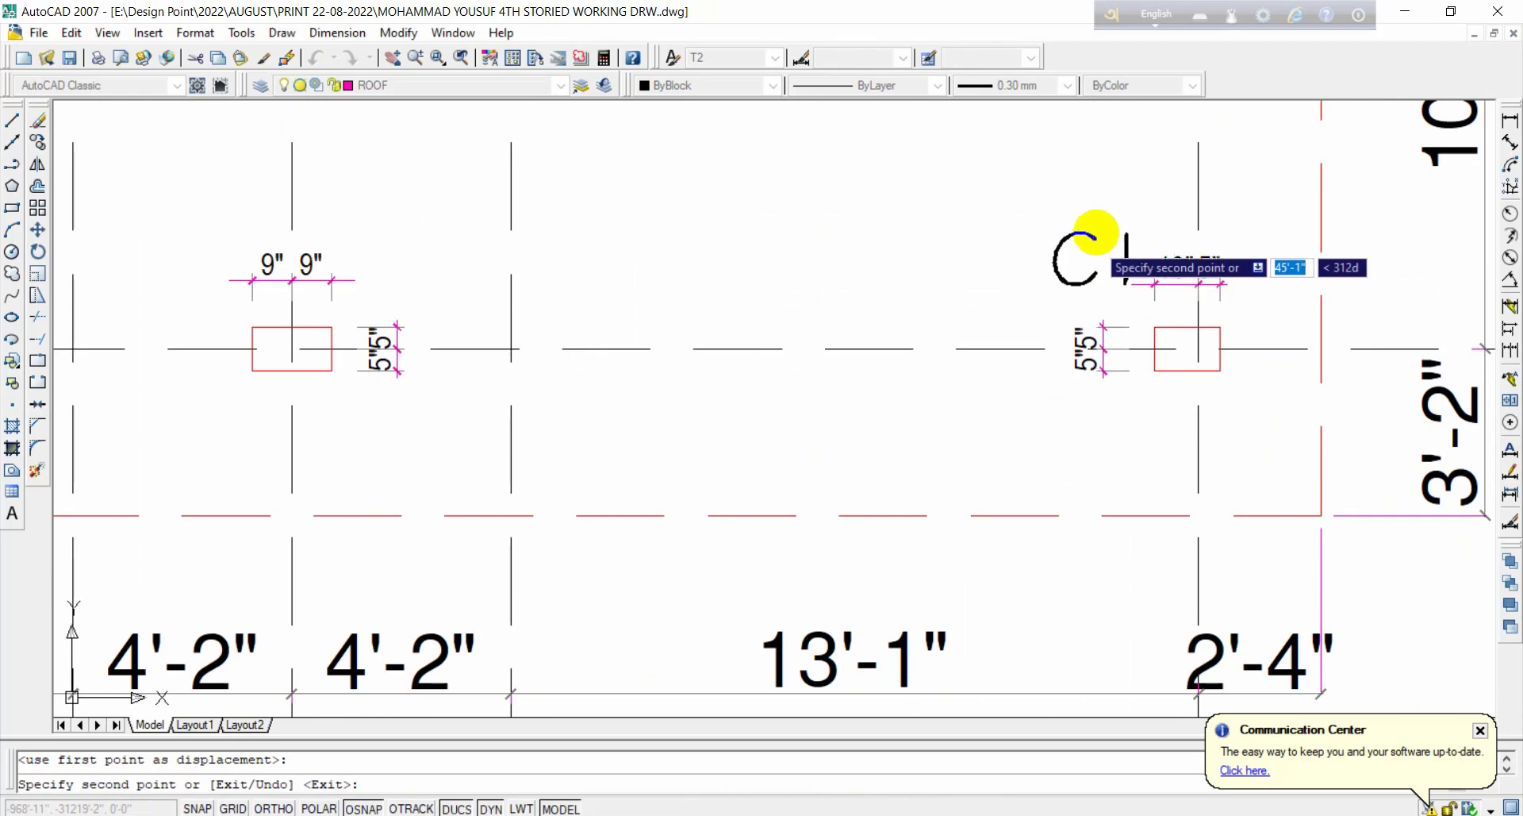
pyautogui.click(1098, 227)
pyautogui.scroll(-2, 1285, 361)
pyautogui.moveTo(495, 322); pyautogui.dragTo(867, 426, button='middle')
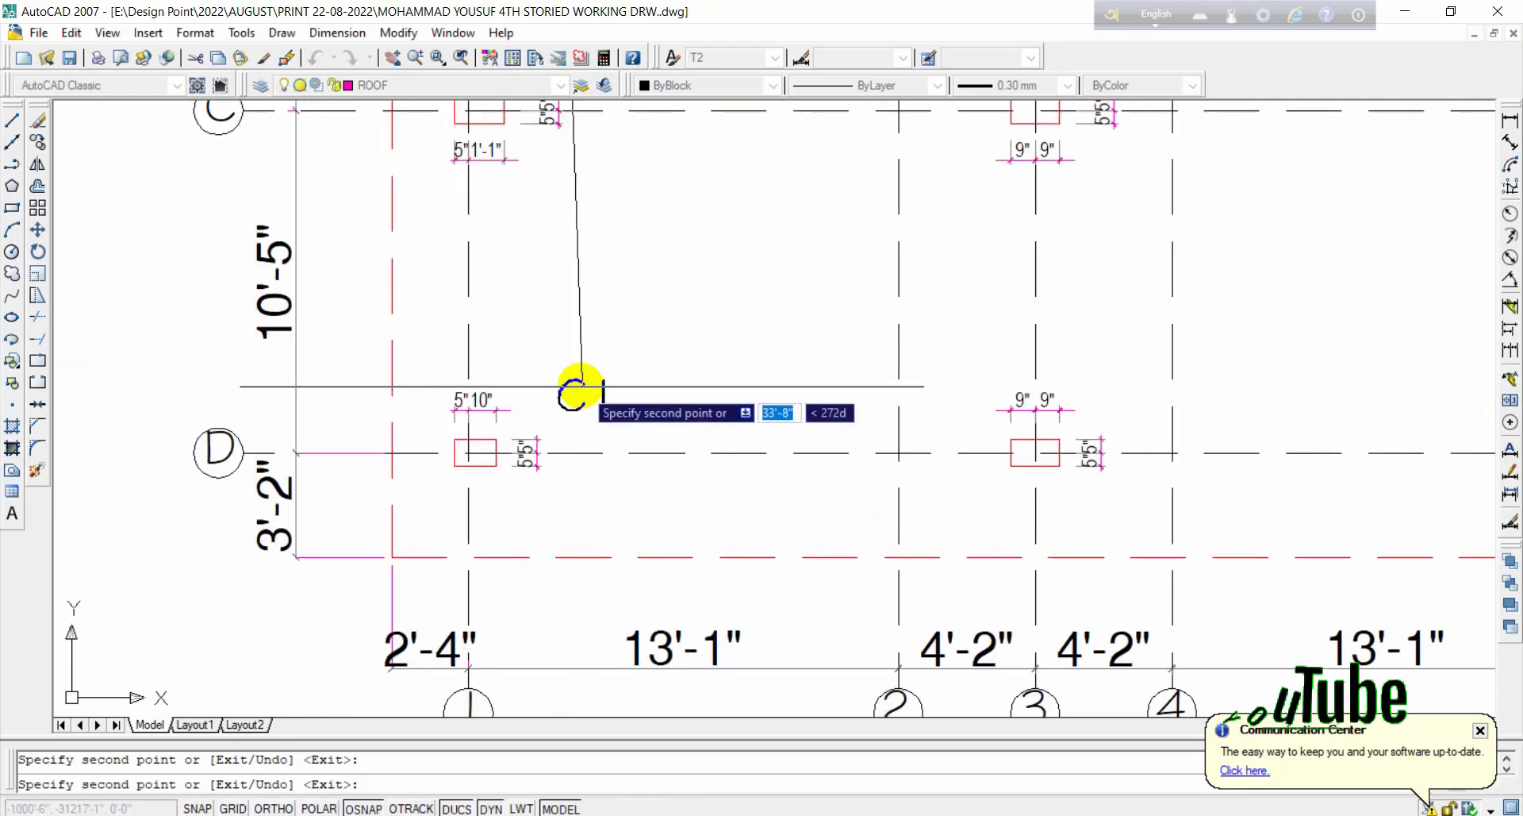
pyautogui.click(555, 397)
# Step: Place a copy of the C1 label to the lower right of the column at grid intersection B-1
pyautogui.scroll(-2, 754, 272)
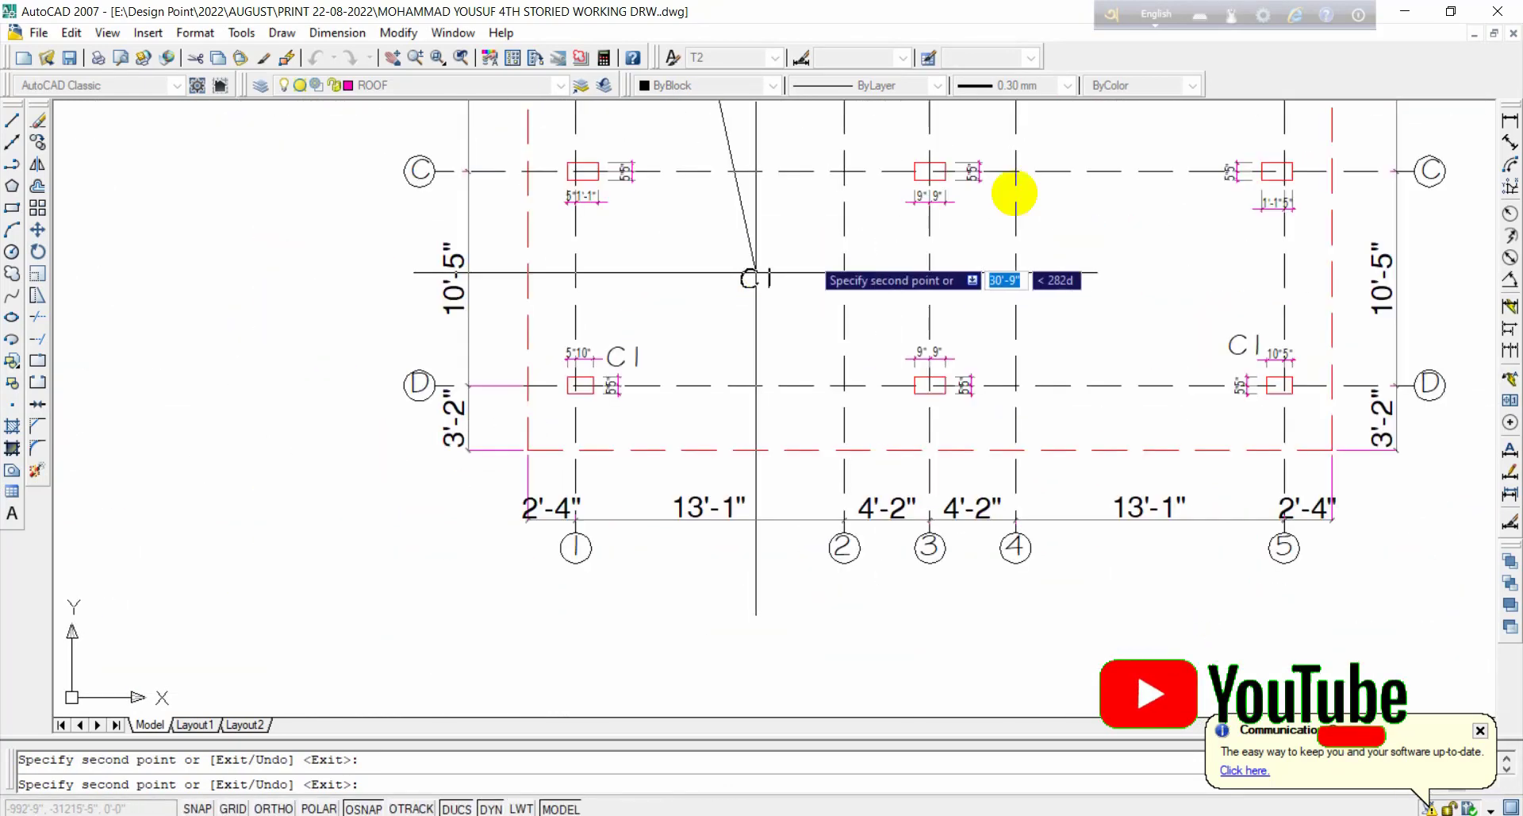
pyautogui.moveTo(1015, 193); pyautogui.dragTo(963, 596, button='middle')
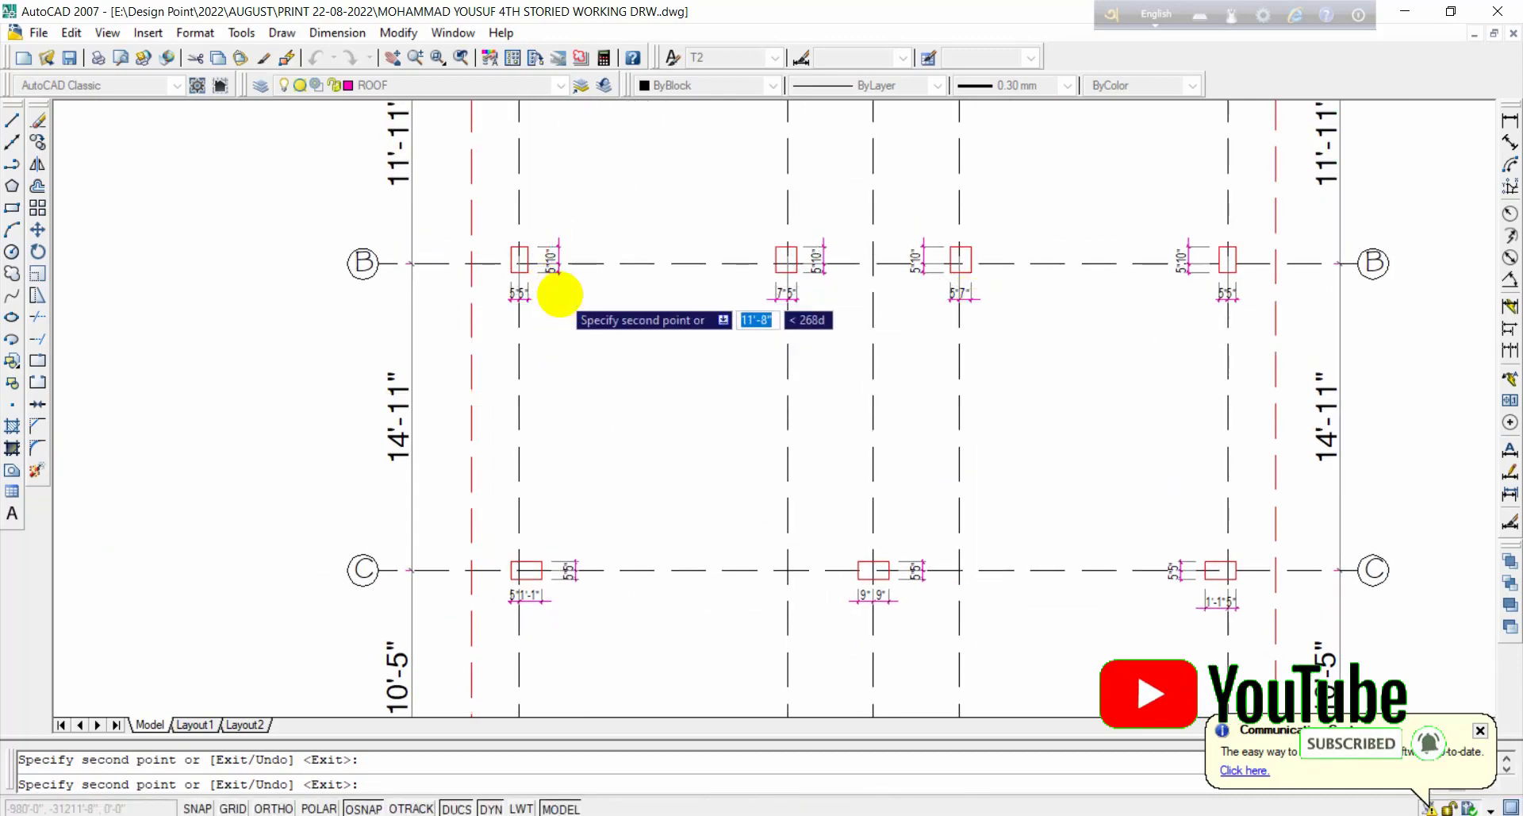
pyautogui.scroll(2, 560, 296)
pyautogui.click(558, 296)
# Step: Place a copy of the C1 label to the lower left of the column at grid intersection B-5
pyautogui.moveTo(860, 402); pyautogui.dragTo(492, 465, button='middle')
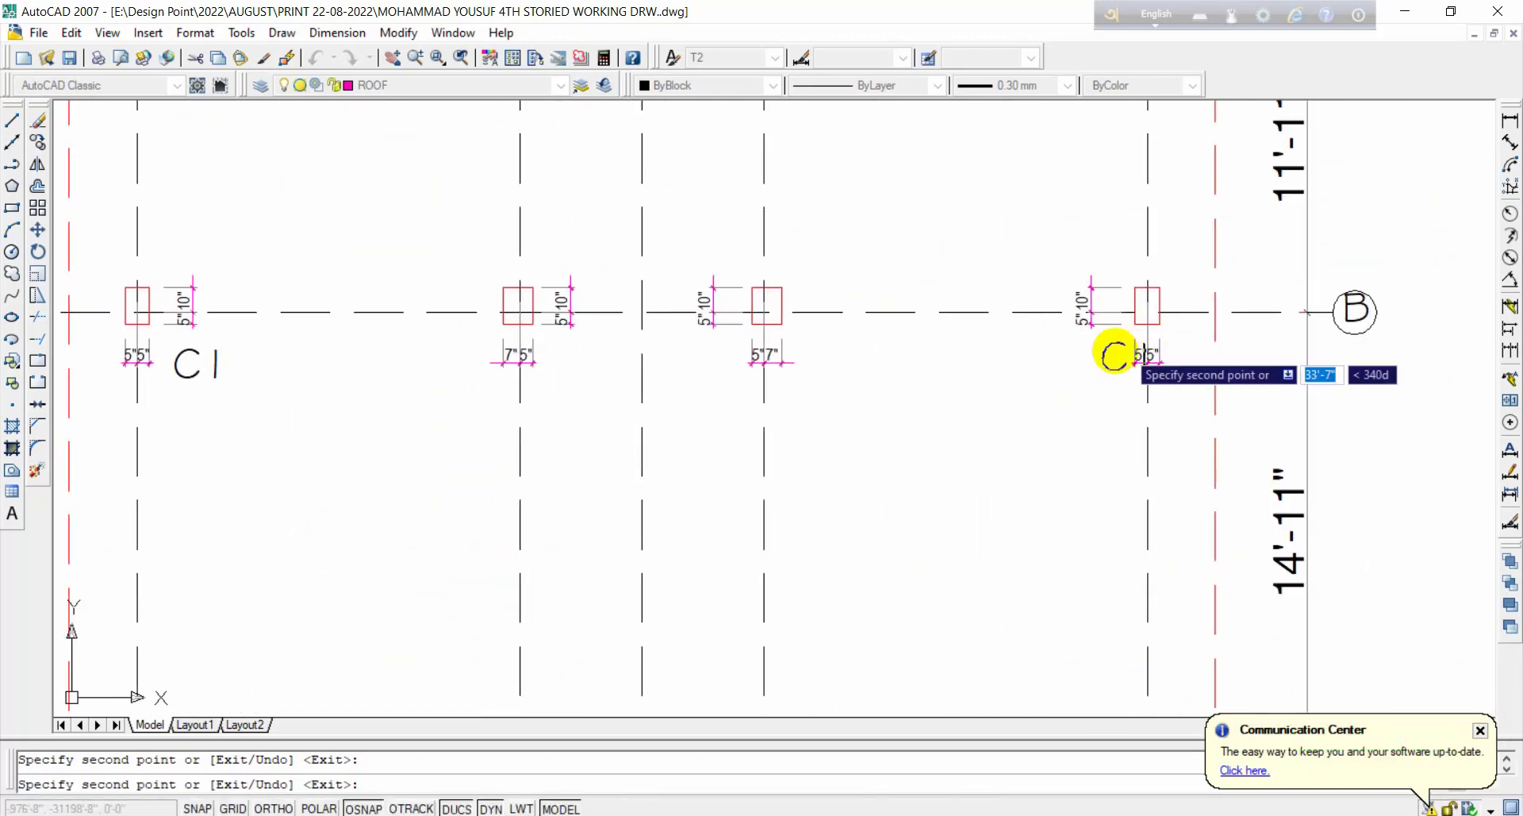
pyautogui.scroll(-4, 1091, 356)
pyautogui.scroll(5, 1039, 476)
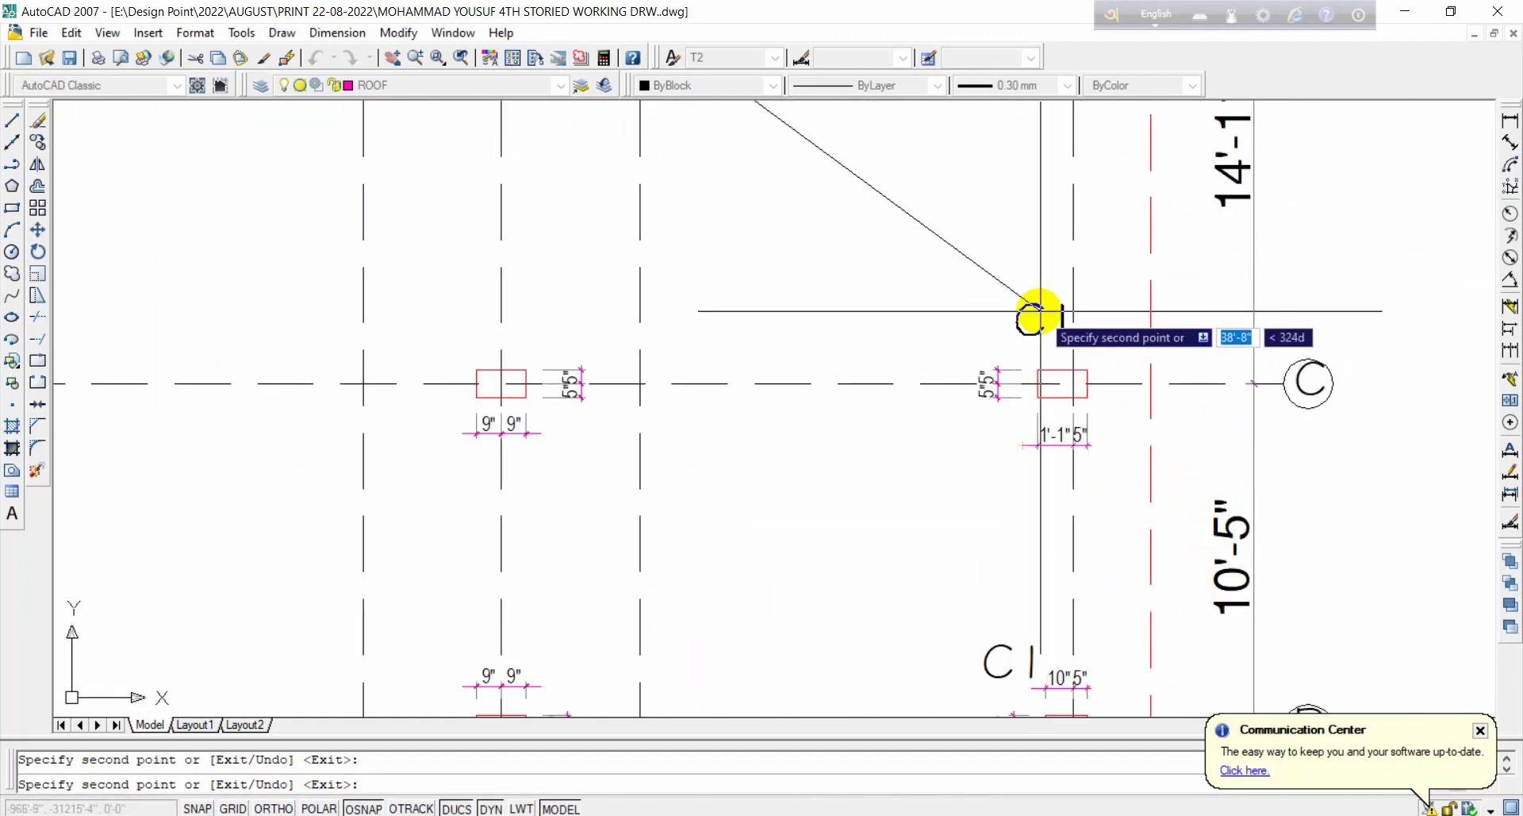
# Step: Place further copies of the C1 label below the dimensions beside the columns at grid intersections A-2 and A-4
pyautogui.scroll(-3, 1039, 314)
pyautogui.moveTo(527, 238); pyautogui.dragTo(544, 516, button='middle')
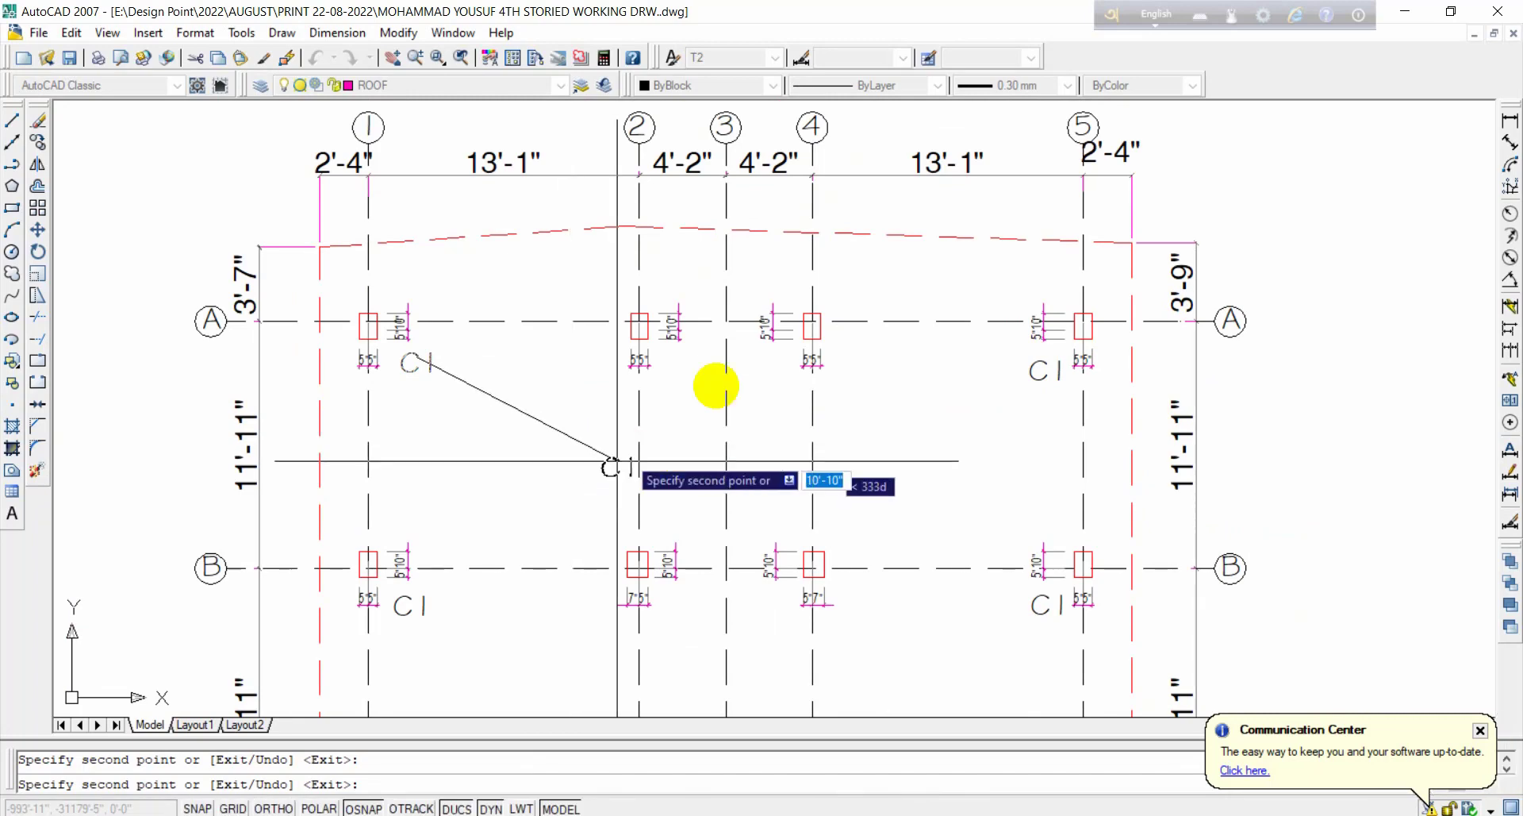
pyautogui.scroll(3, 718, 369)
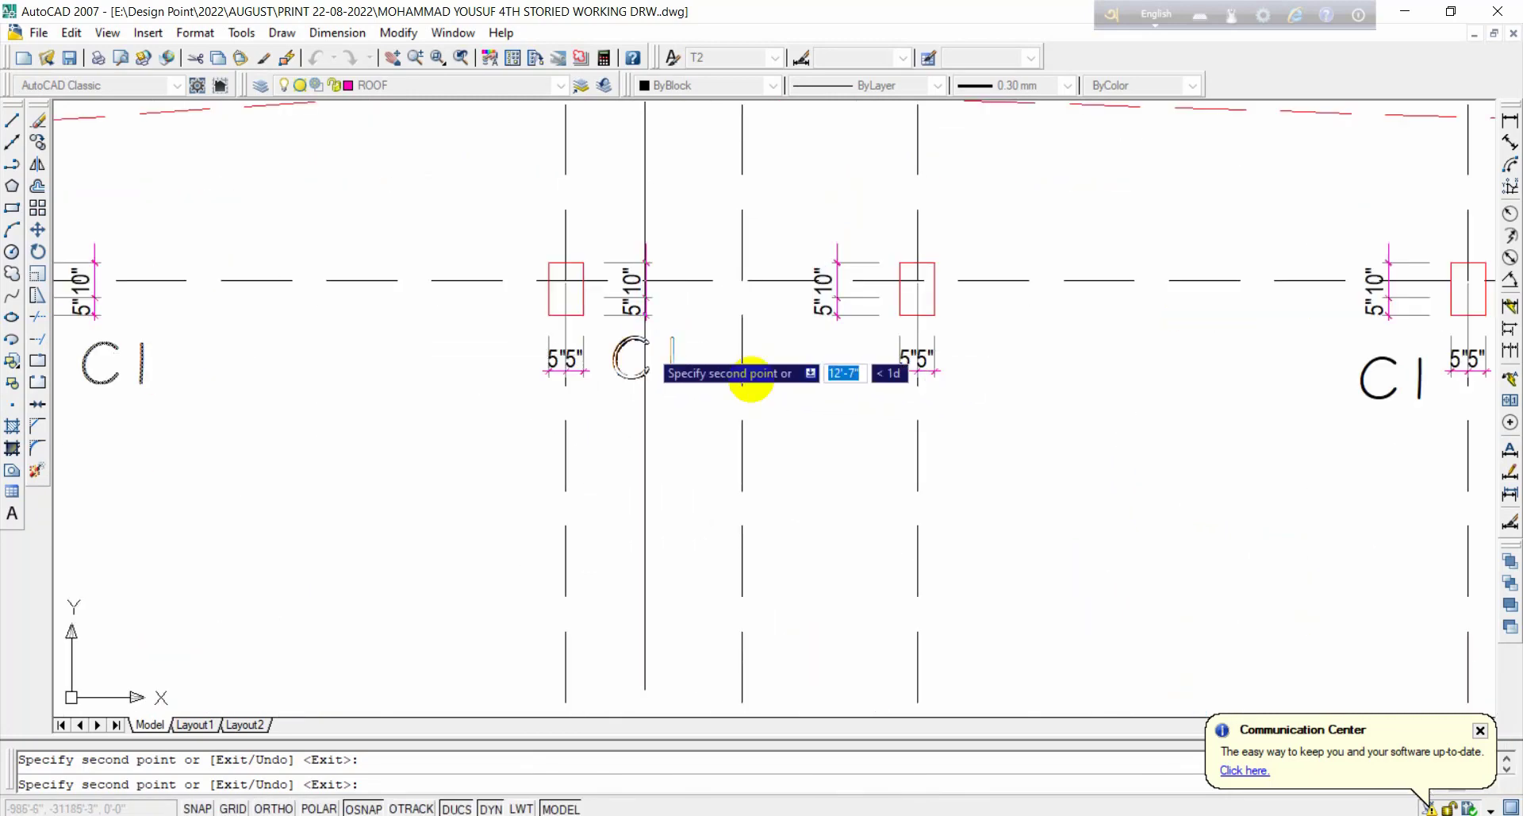
pyautogui.click(673, 360)
pyautogui.scroll(-3, 839, 366)
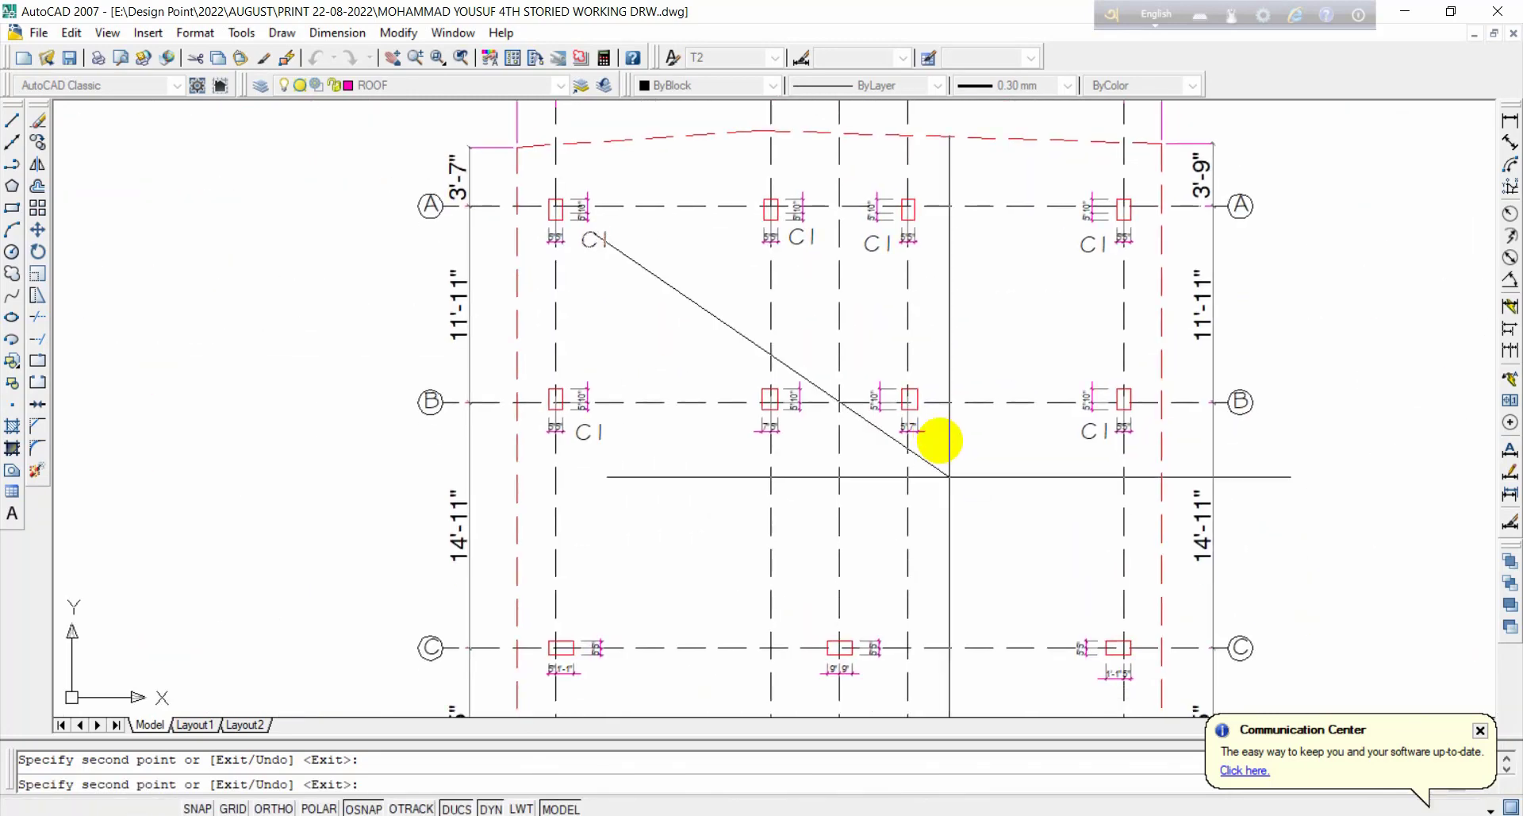
# Step: Place a C1 label copy to the lower right of the column at grid intersection B-2 and change its text to C2
pyautogui.scroll(3, 816, 456)
pyautogui.scroll(2, 831, 450)
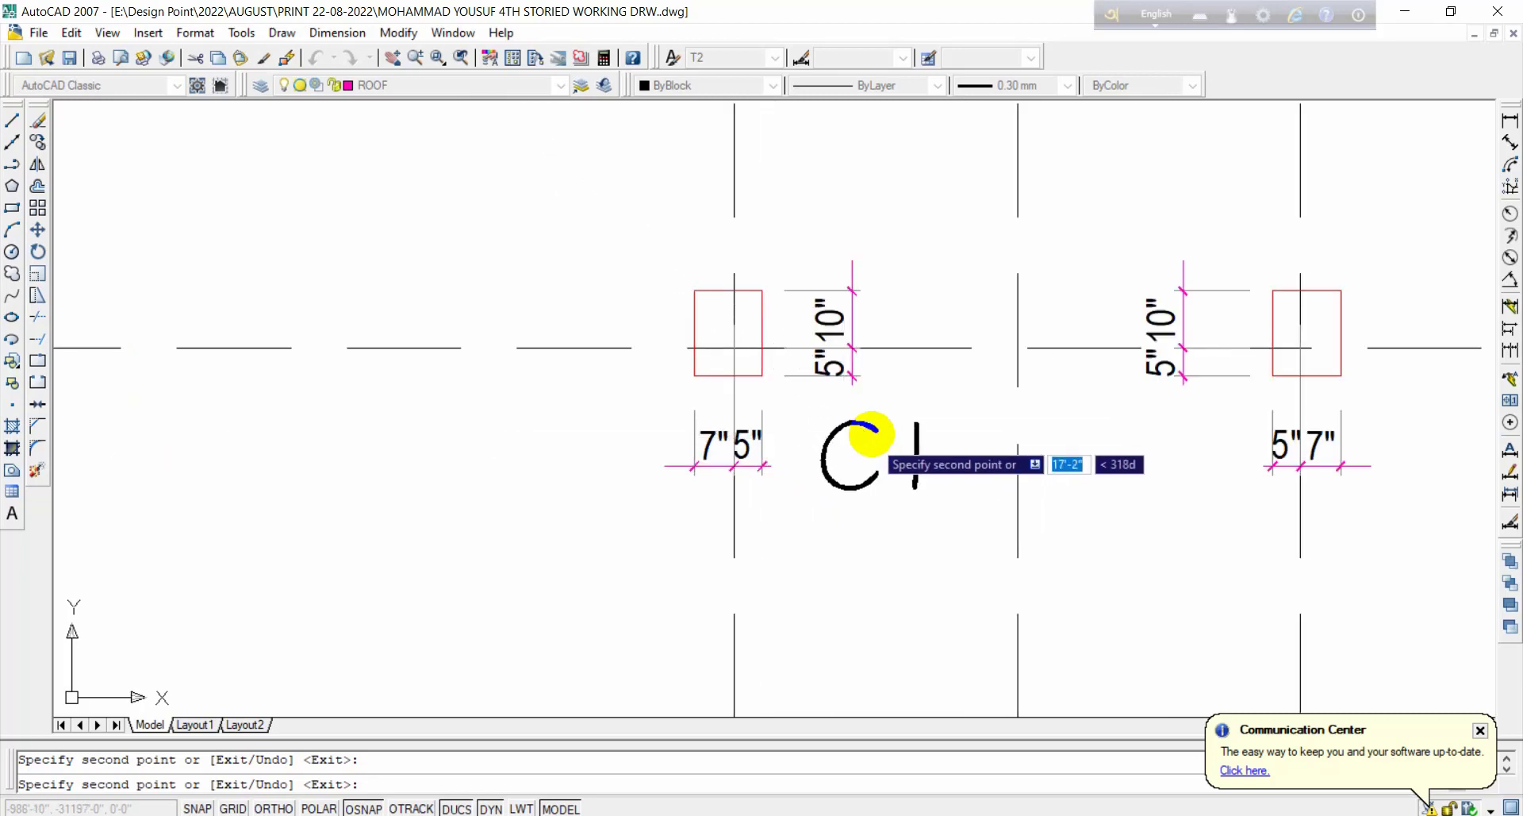
pyautogui.press('Escape')
pyautogui.scroll(3, 865, 423)
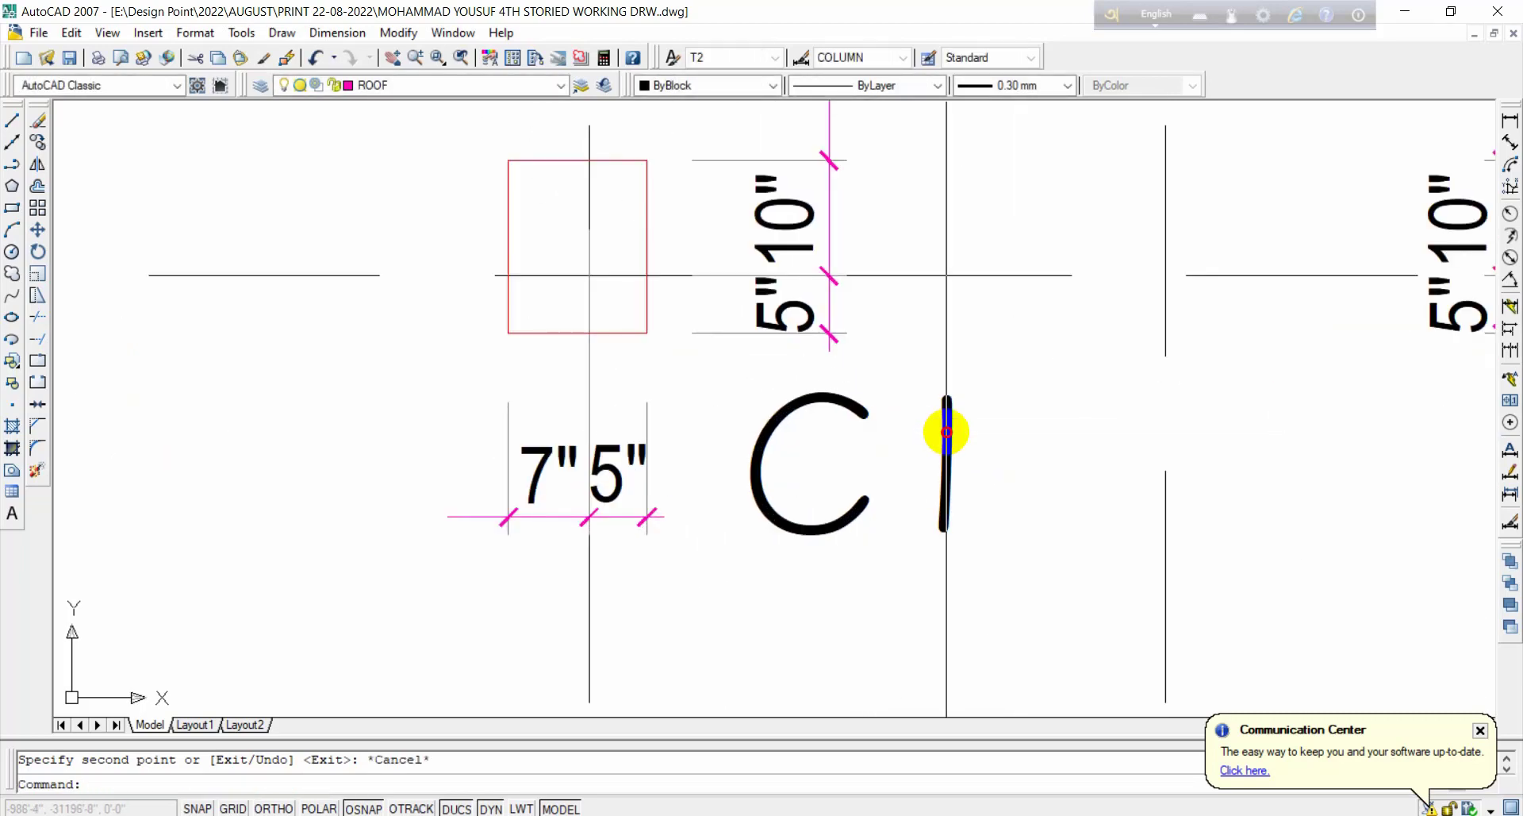
pyautogui.doubleClick(923, 441)
pyautogui.doubleClick(987, 460)
pyautogui.write('2')
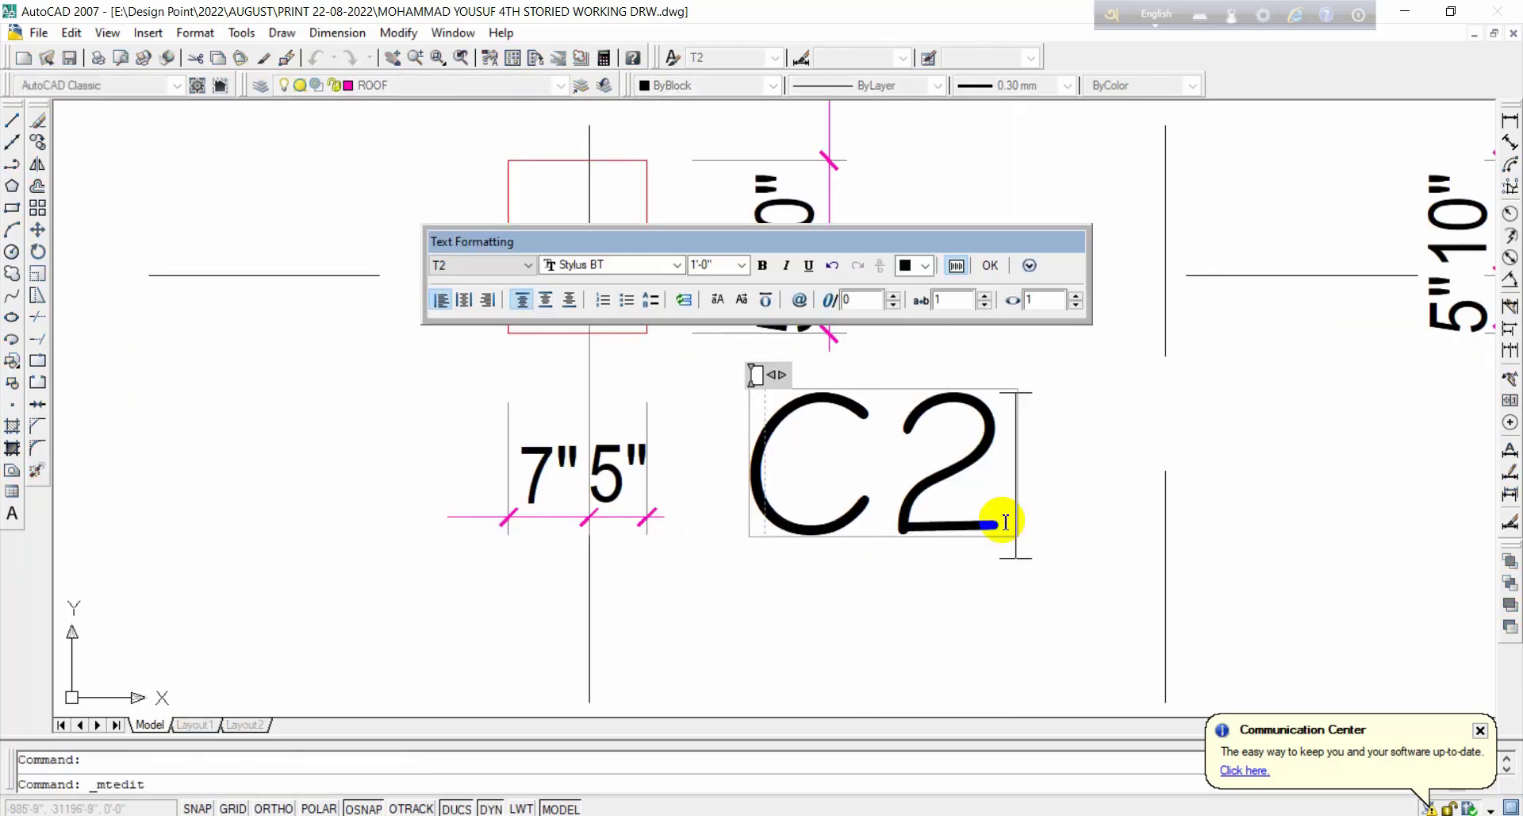
pyautogui.click(941, 550)
pyautogui.press('Escape')
# Step: Copy the C2 label to the lower left of the column at grid intersection B-4
pyautogui.click(810, 516)
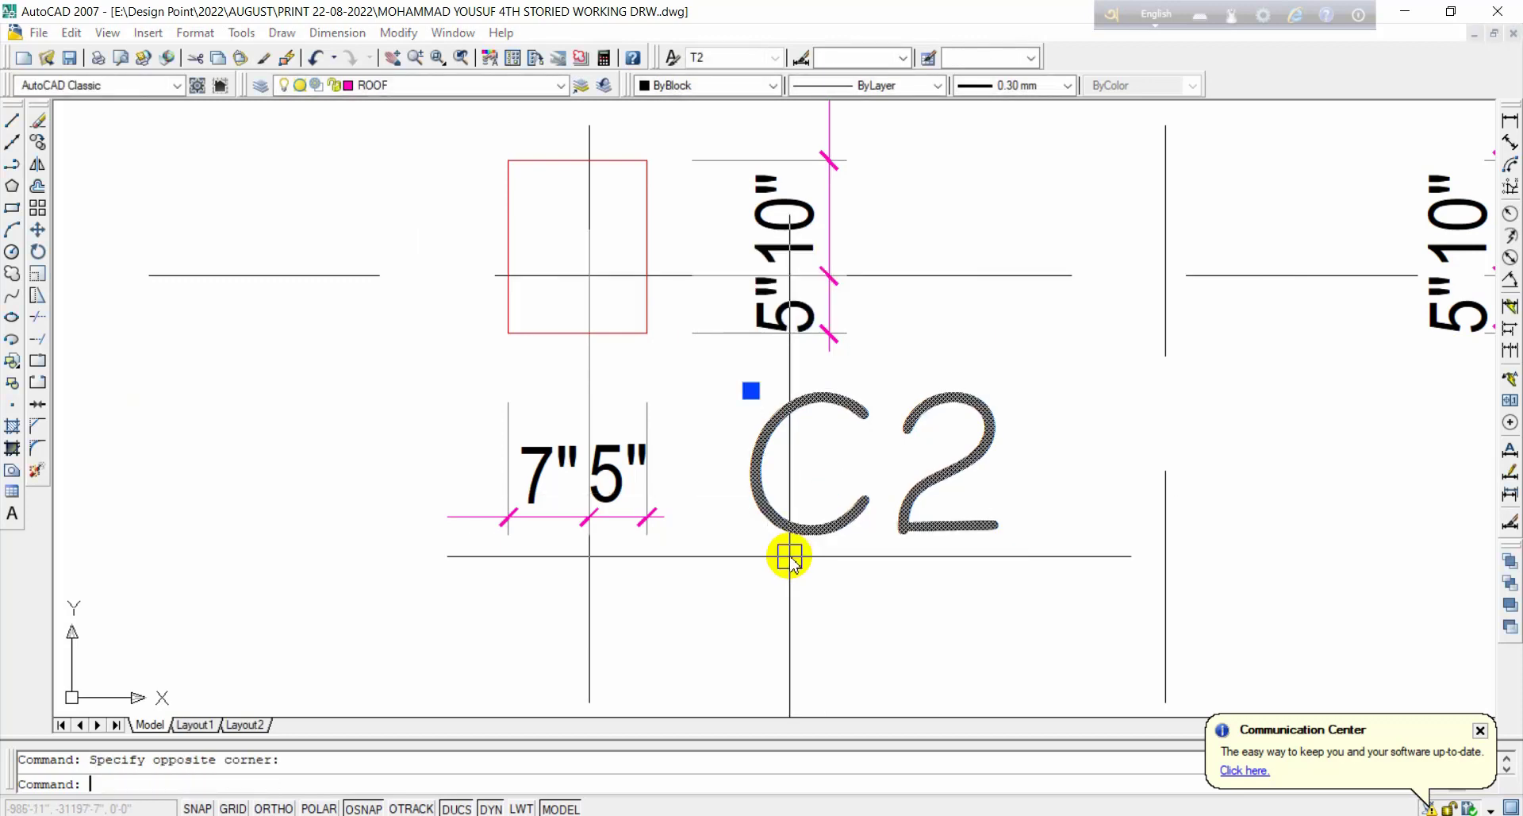
pyautogui.press('Return')
pyautogui.click(789, 556)
pyautogui.scroll(-5, 895, 425)
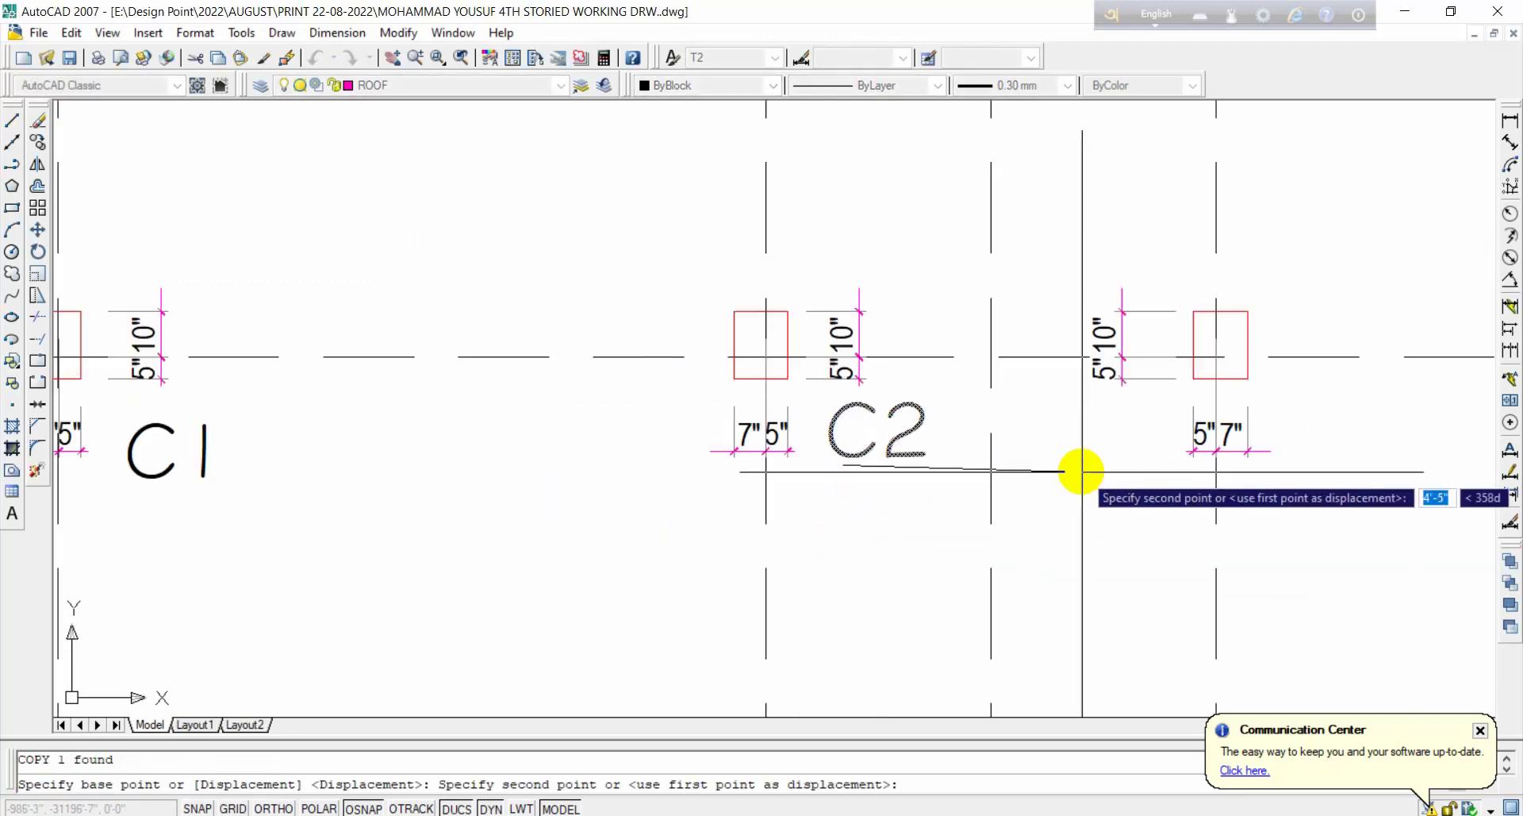
pyautogui.scroll(-2, 1063, 396)
pyautogui.scroll(-3, 1013, 561)
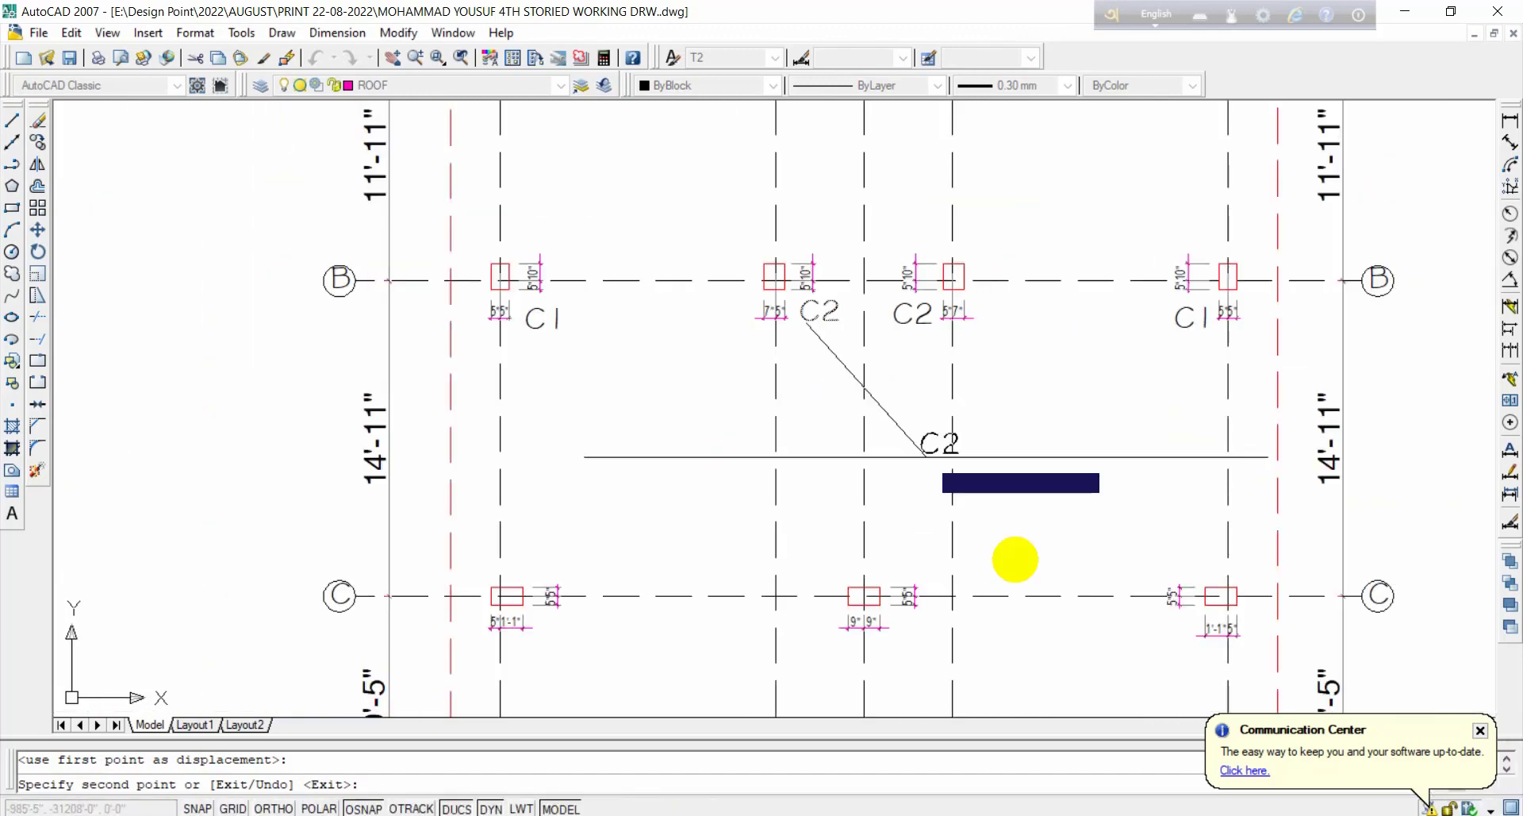
# Step: Place a C2 label copy to the lower right of the column at grid intersection C-1 and change its text to C3
pyautogui.scroll(3, 918, 436)
pyautogui.scroll(-2, 864, 448)
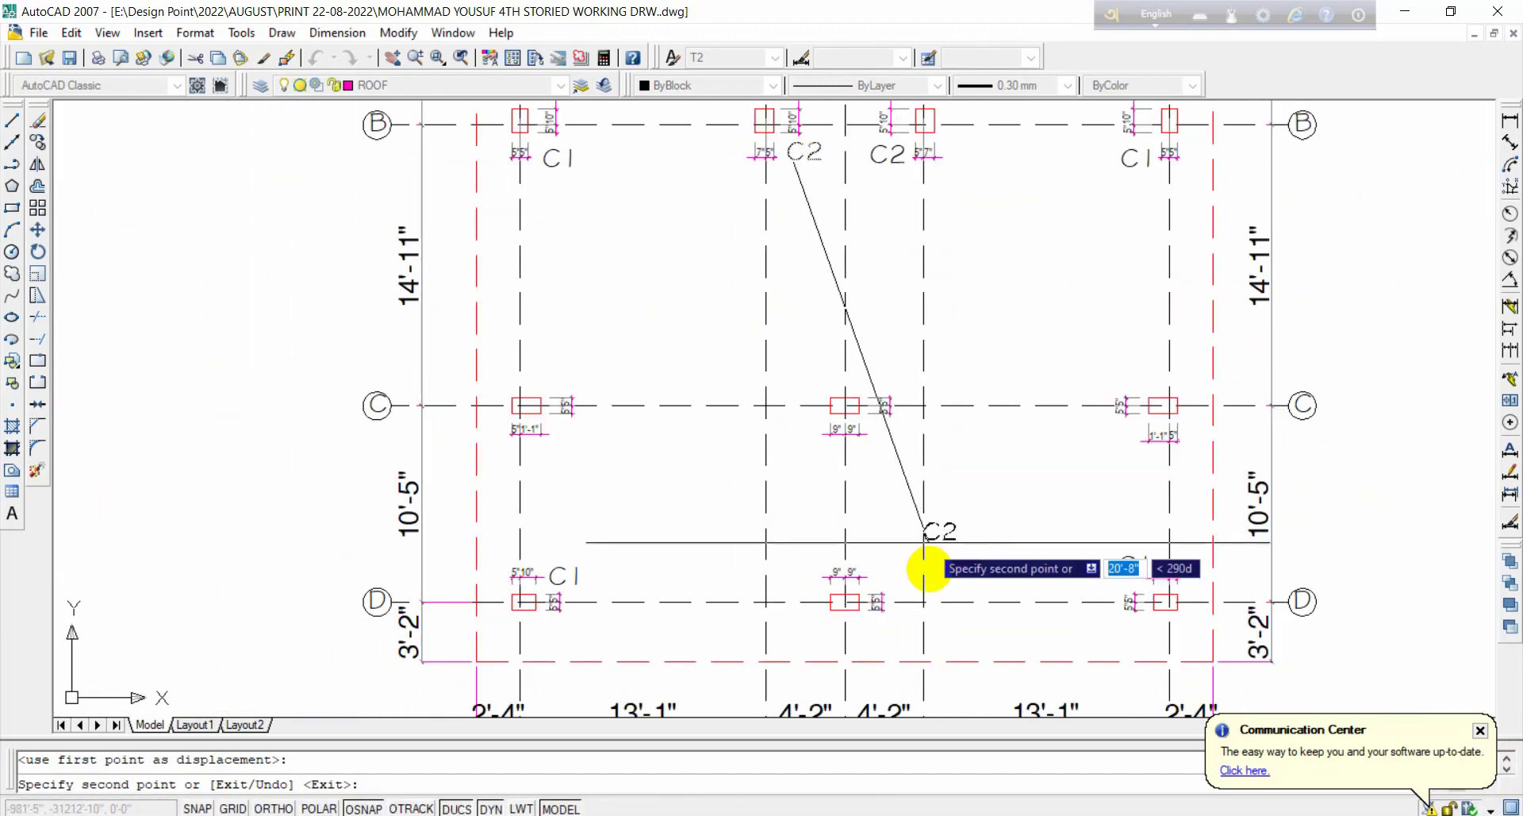
pyautogui.scroll(3, 556, 458)
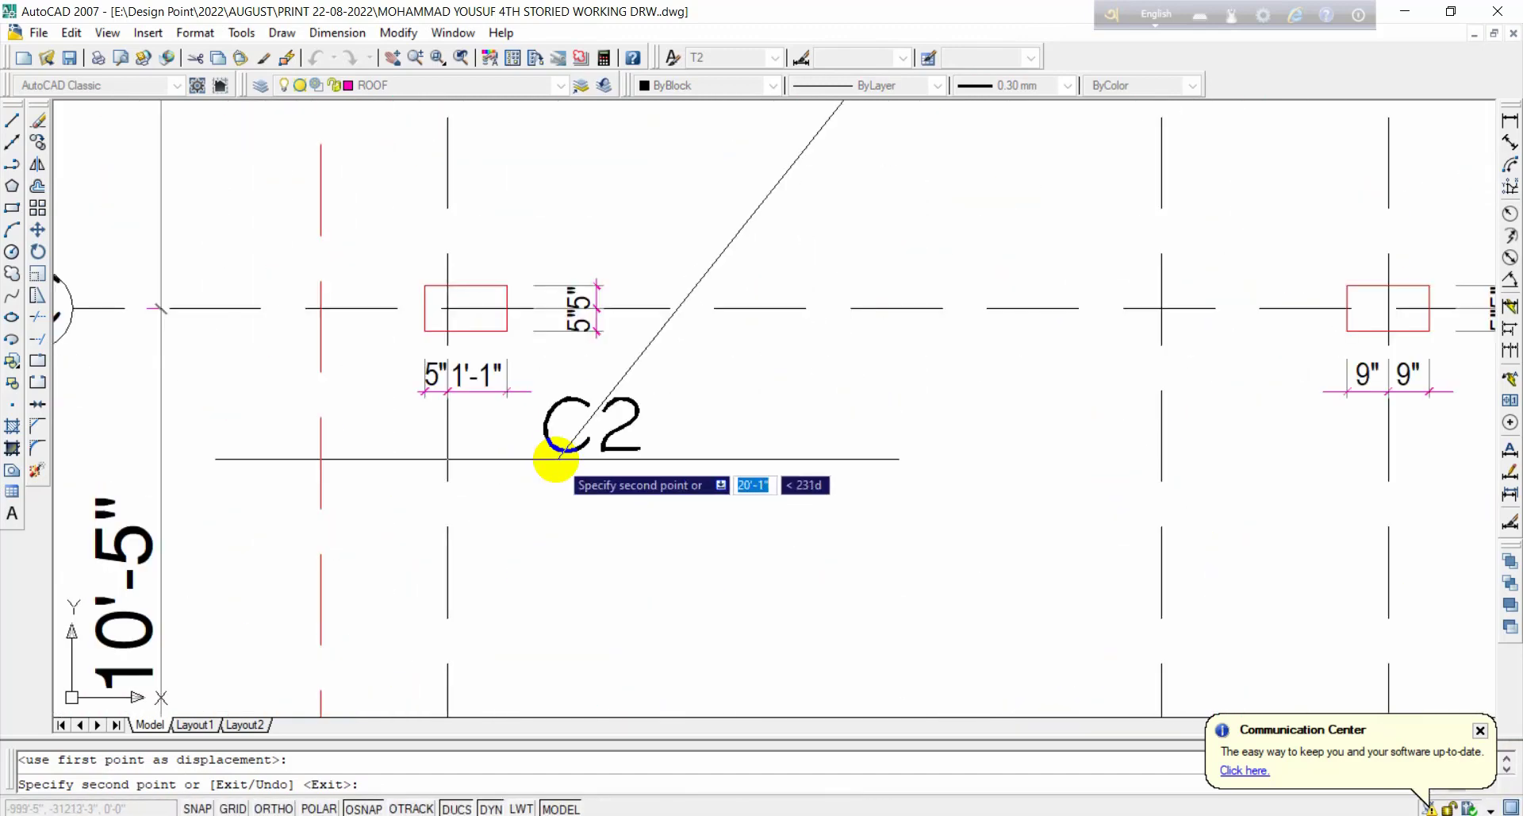
pyautogui.click(567, 430)
pyautogui.press('Escape')
pyautogui.doubleClick(621, 392)
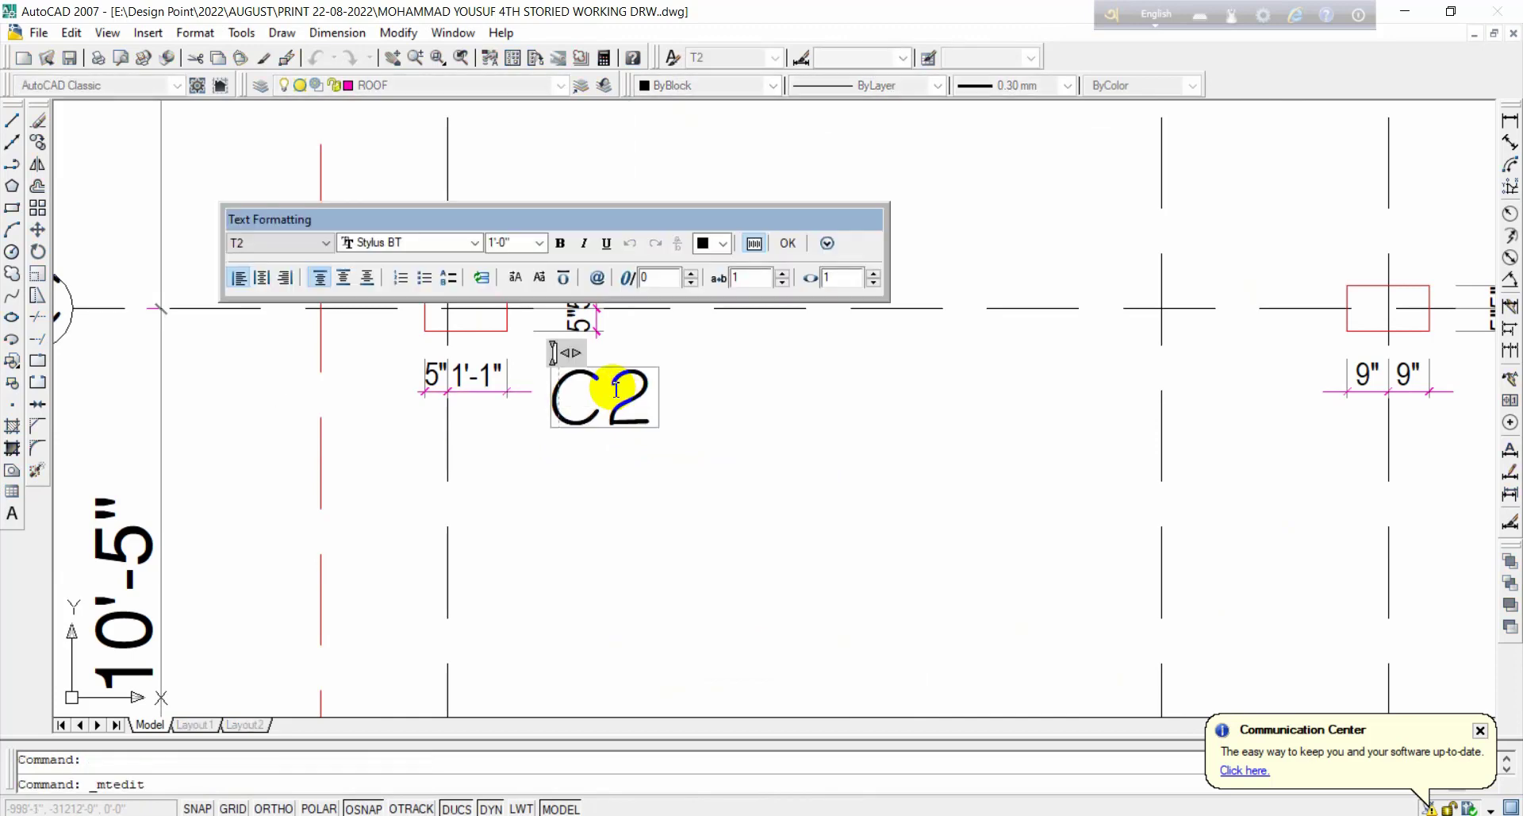
pyautogui.moveTo(610, 389); pyautogui.dragTo(687, 396)
pyautogui.write('3')
pyautogui.click(678, 542)
# Step: Copy the C3 label beside the columns at grid intersections C-3, C-5 and D-3, and save the drawing
pyautogui.click(589, 398)
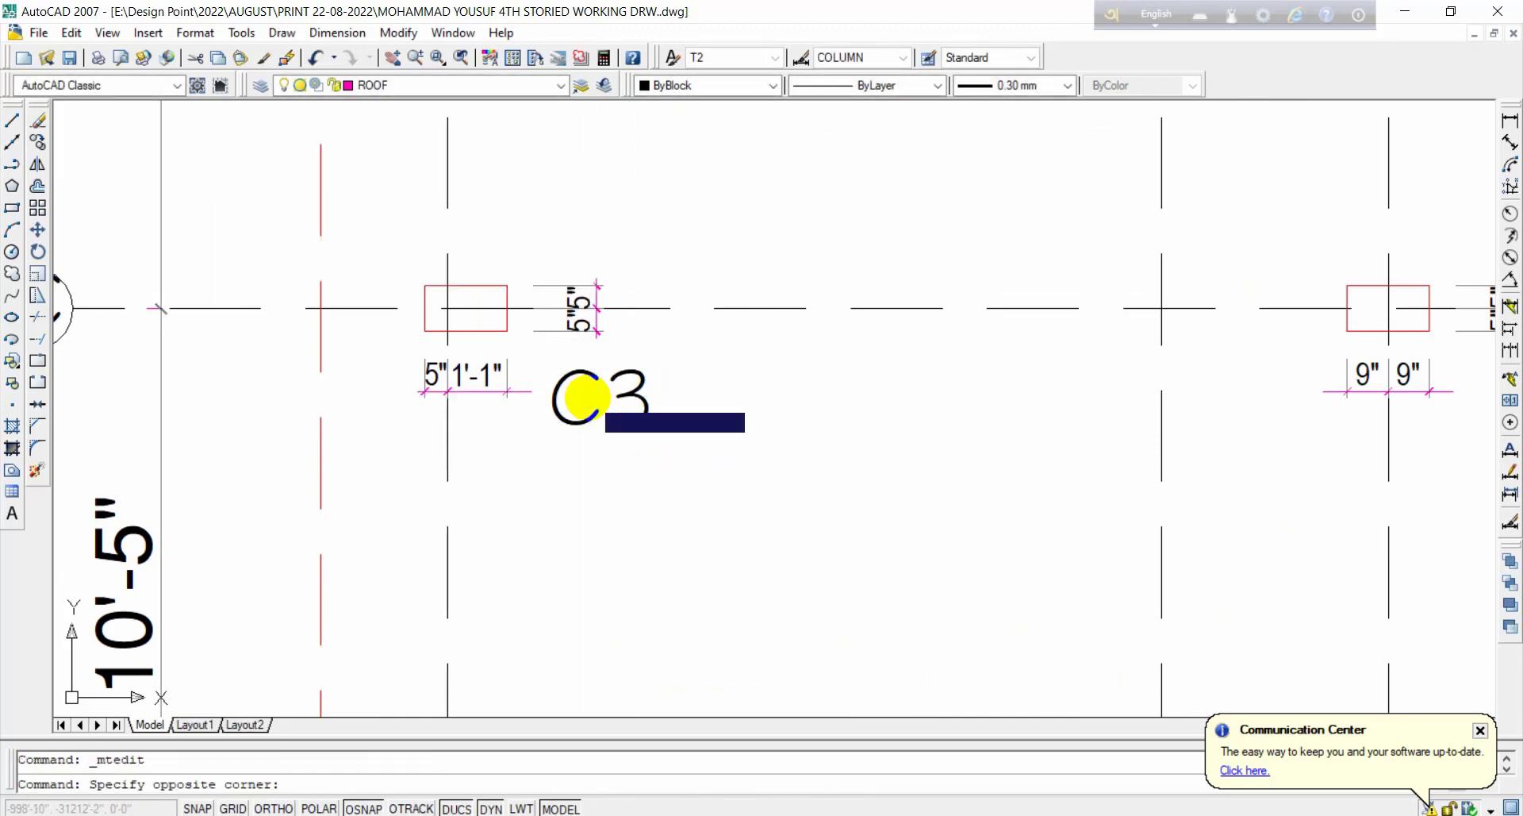
pyautogui.click(577, 425)
pyautogui.write('co')
pyautogui.press('space')
pyautogui.click(576, 429)
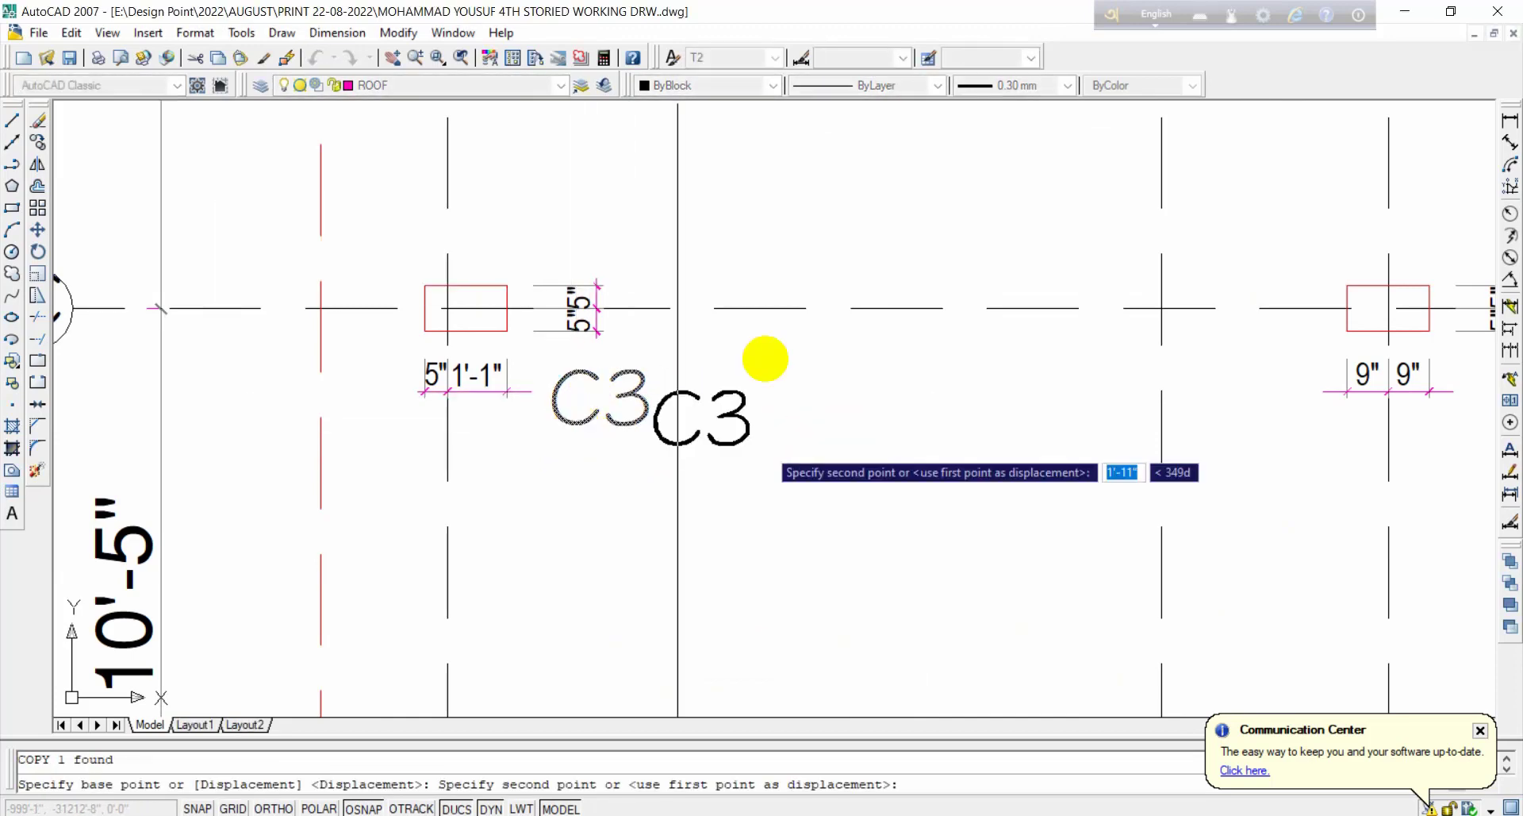
pyautogui.scroll(-2, 746, 355)
pyautogui.click(1036, 381)
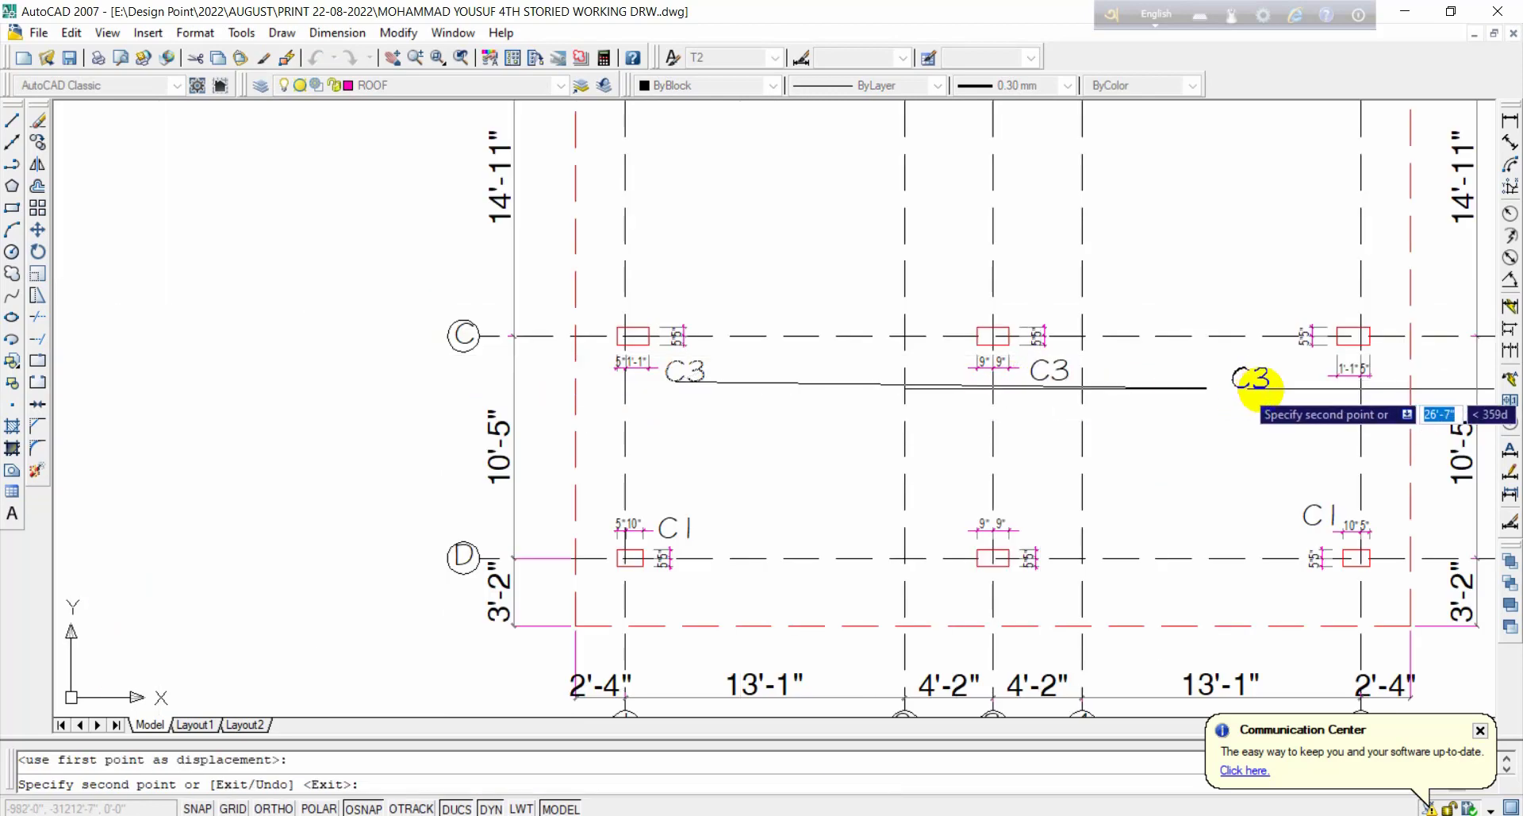
pyautogui.click(1279, 388)
pyautogui.click(1015, 520)
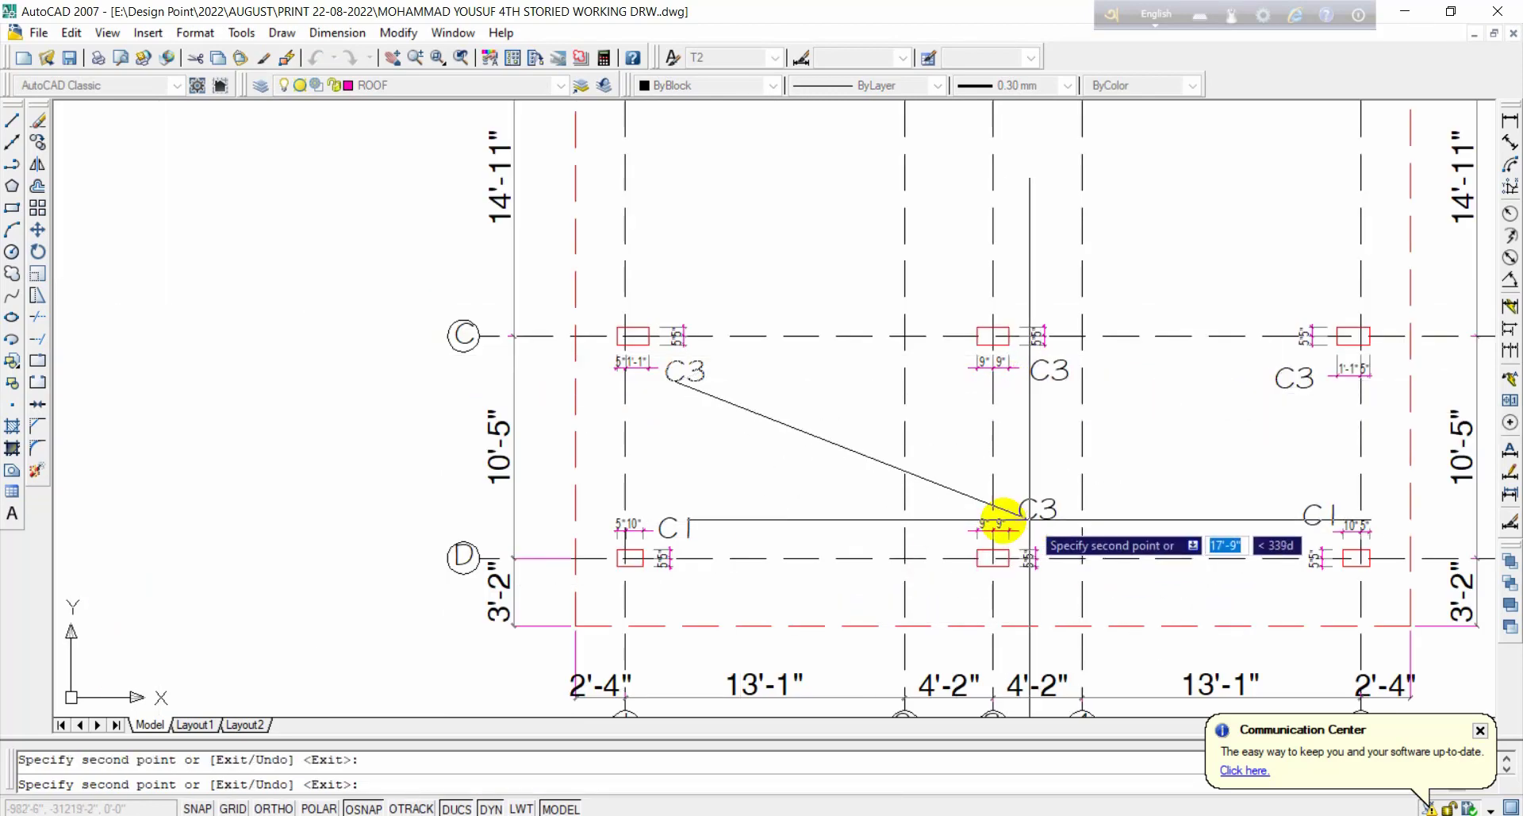
pyautogui.scroll(-2, 1004, 520)
pyautogui.moveTo(873, 517); pyautogui.dragTo(861, 565, button='middle')
pyautogui.press('Escape')
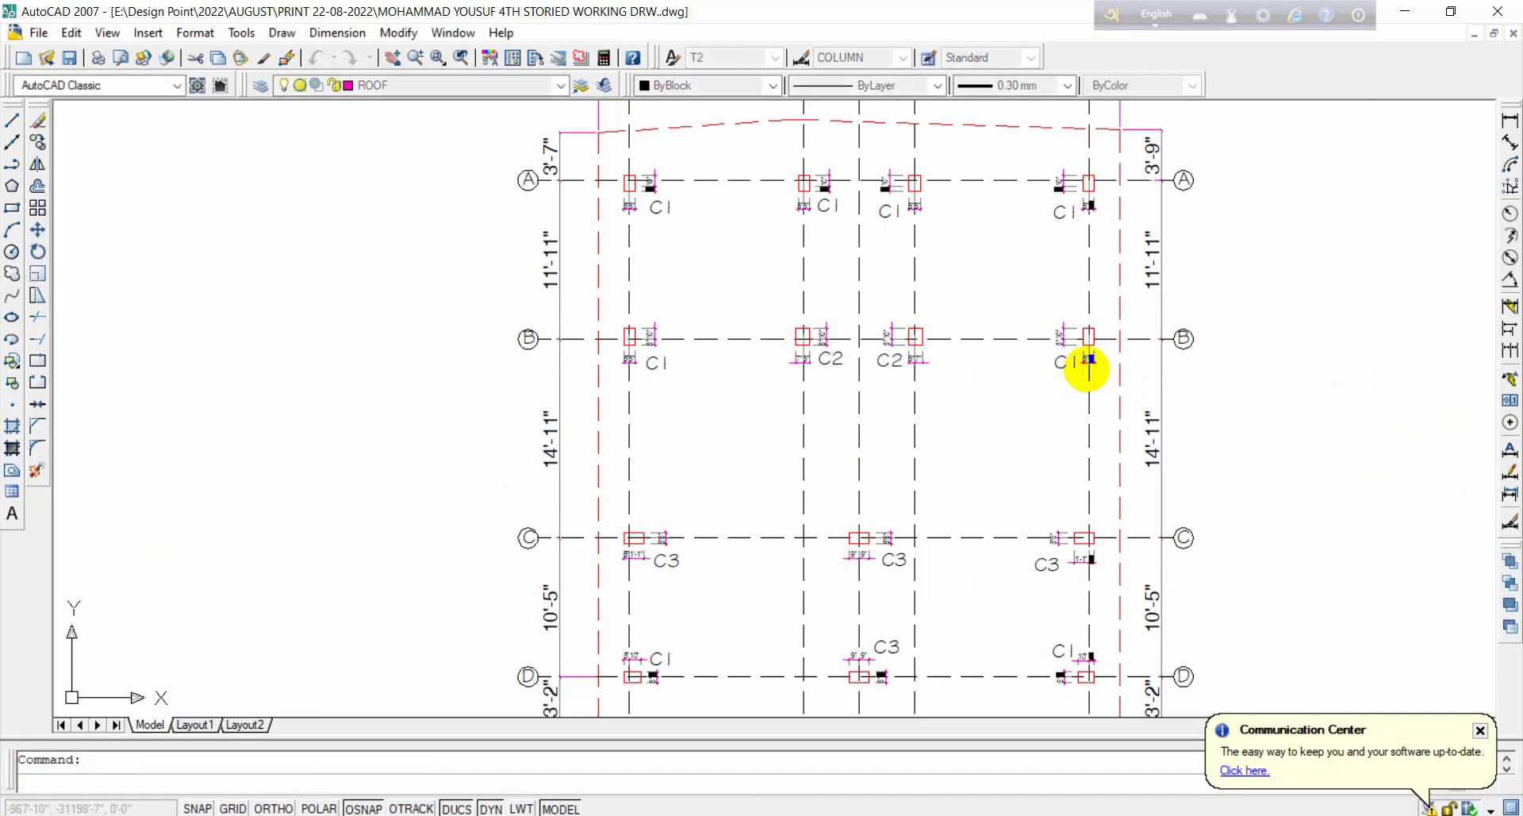
pyautogui.hotkey('ctrl', 's')
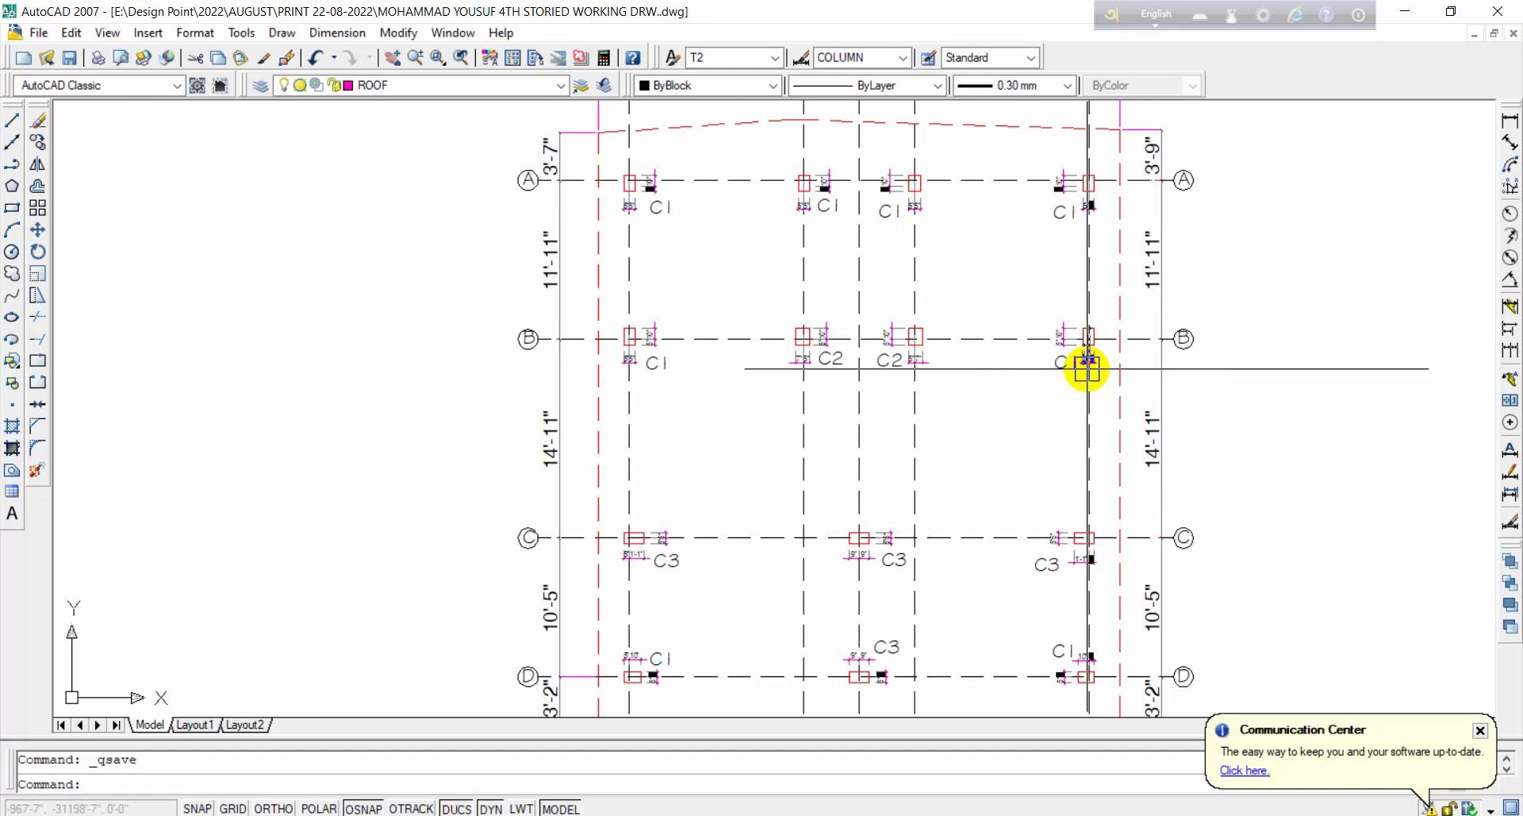
pyautogui.scroll(-4, 1197, 326)
pyautogui.scroll(5, 997, 193)
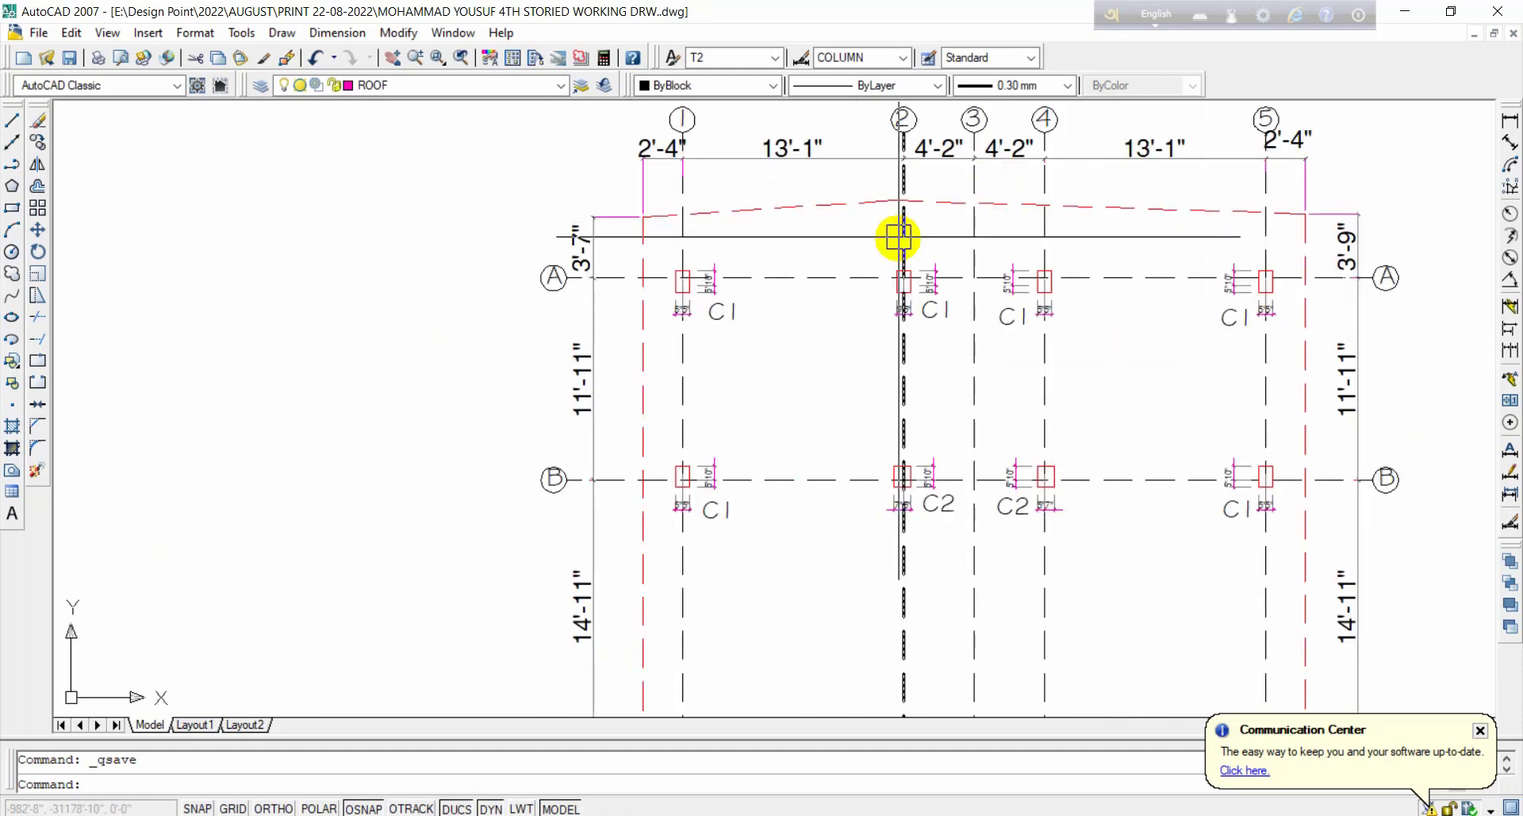
pyautogui.scroll(-5, 1071, 449)
pyautogui.scroll(1, 980, 448)
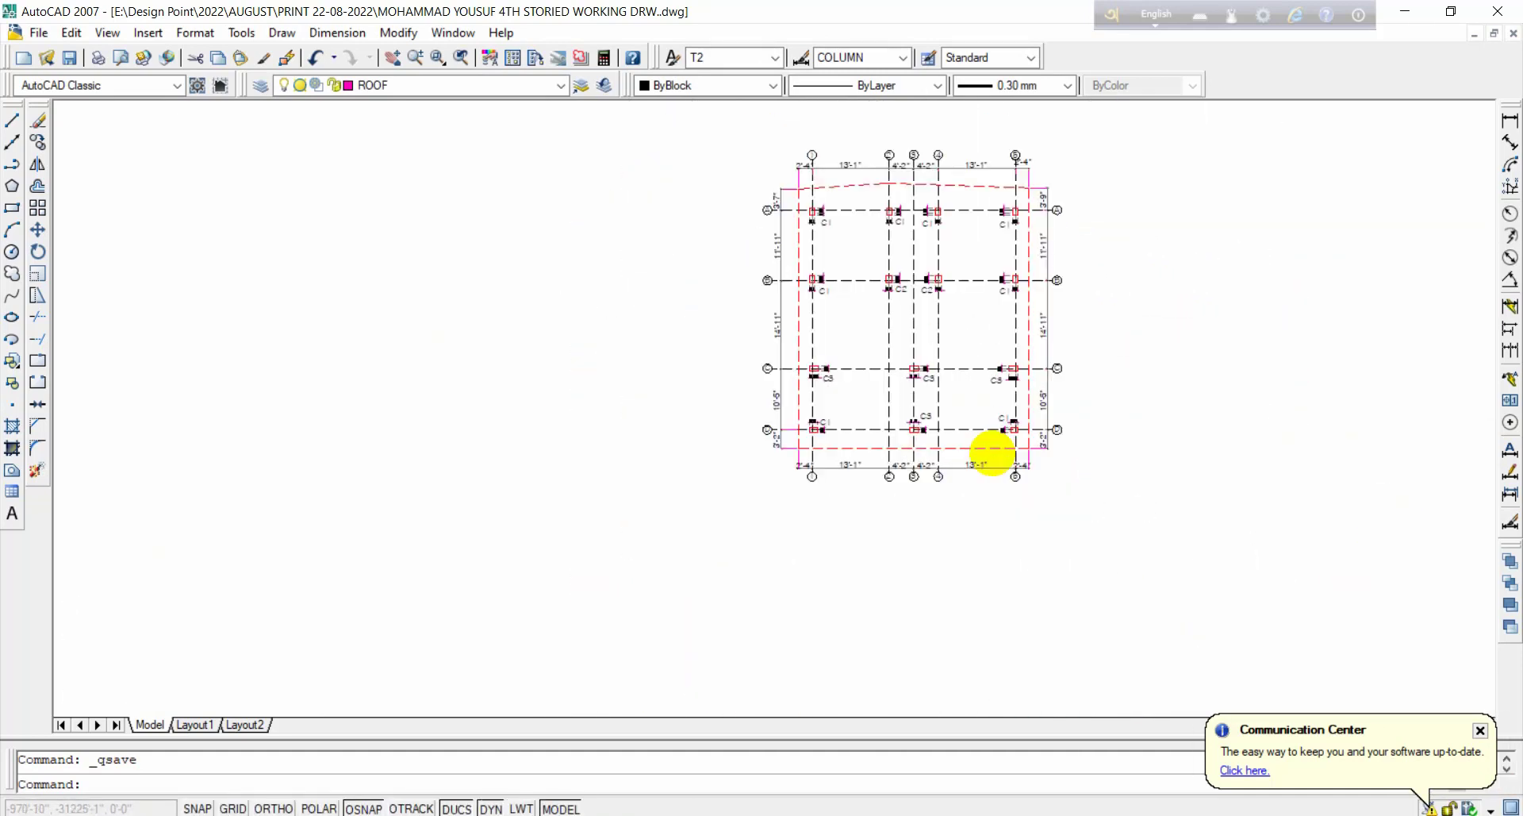
pyautogui.scroll(3, 934, 452)
pyautogui.scroll(-6, 874, 486)
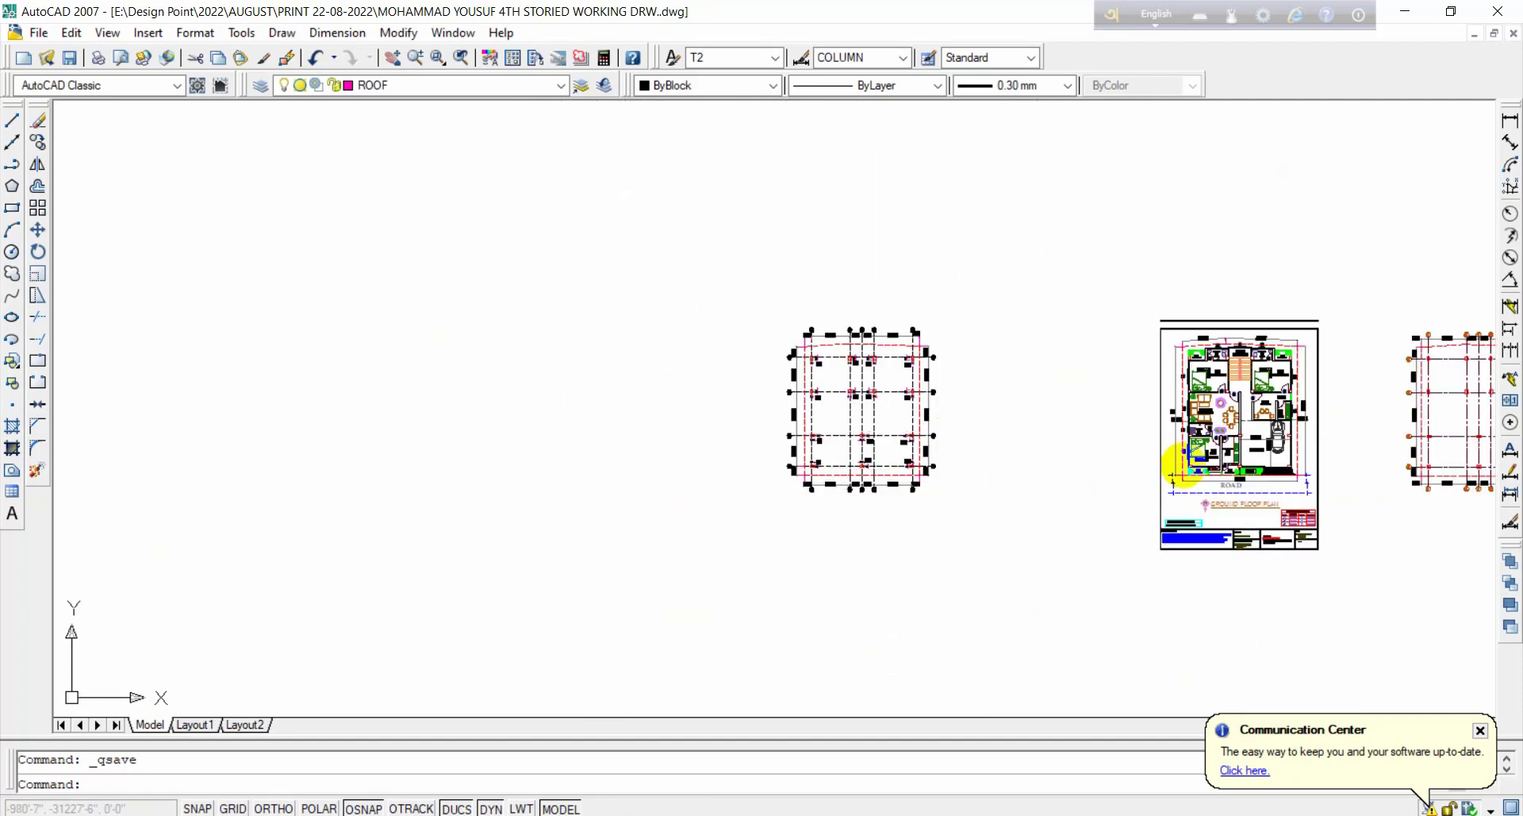
# Step: Copy the C3 label from grid intersection C-3 into the empty space below grid bubble 3
pyautogui.scroll(10, 830, 415)
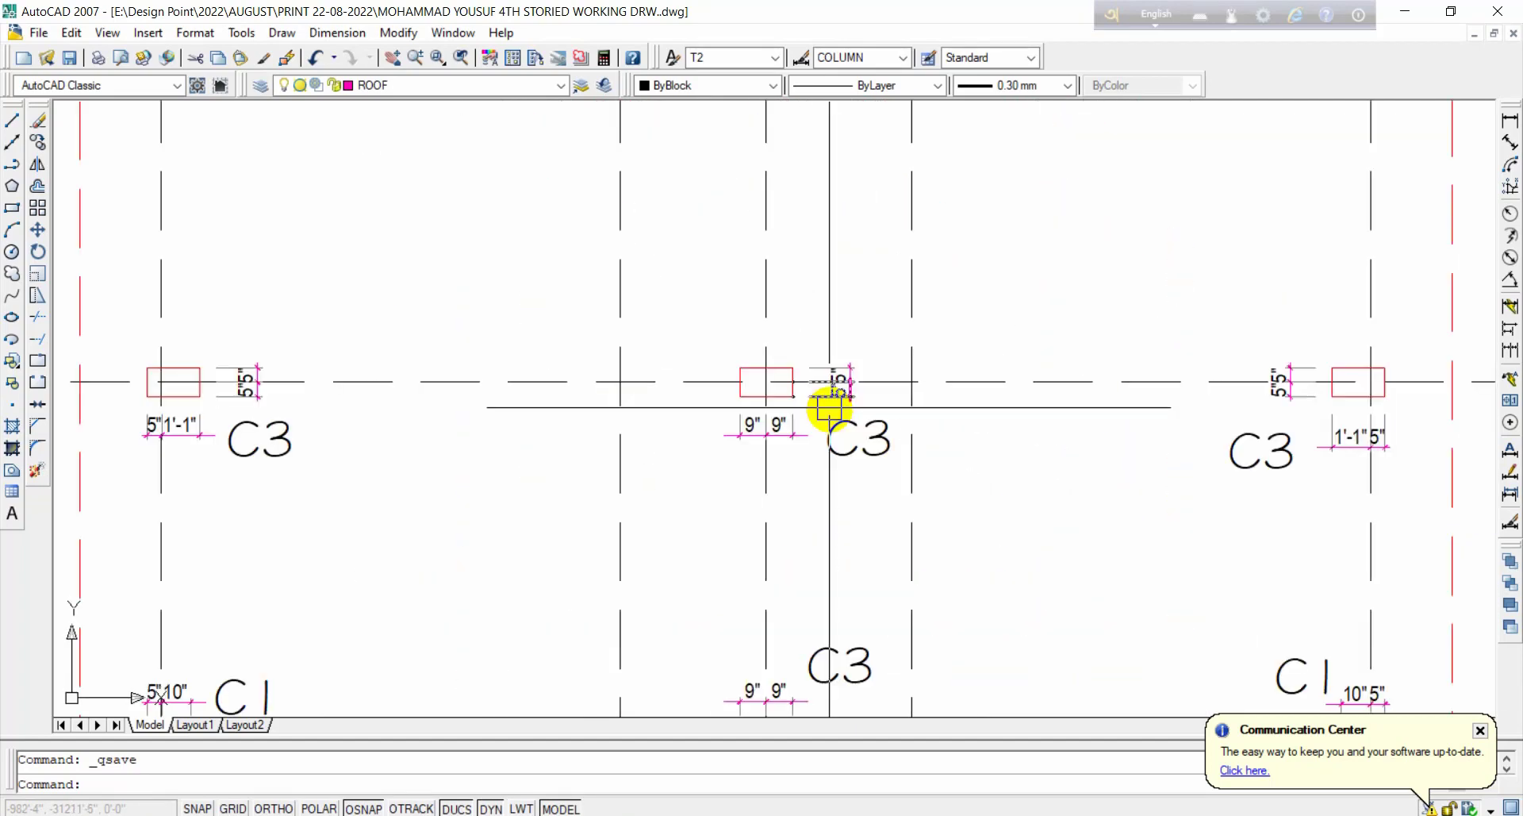
pyautogui.click(844, 439)
pyautogui.write('co')
pyautogui.press('space')
pyautogui.click(844, 440)
pyautogui.scroll(-4, 881, 499)
pyautogui.moveTo(902, 460); pyautogui.dragTo(905, 324, button='middle')
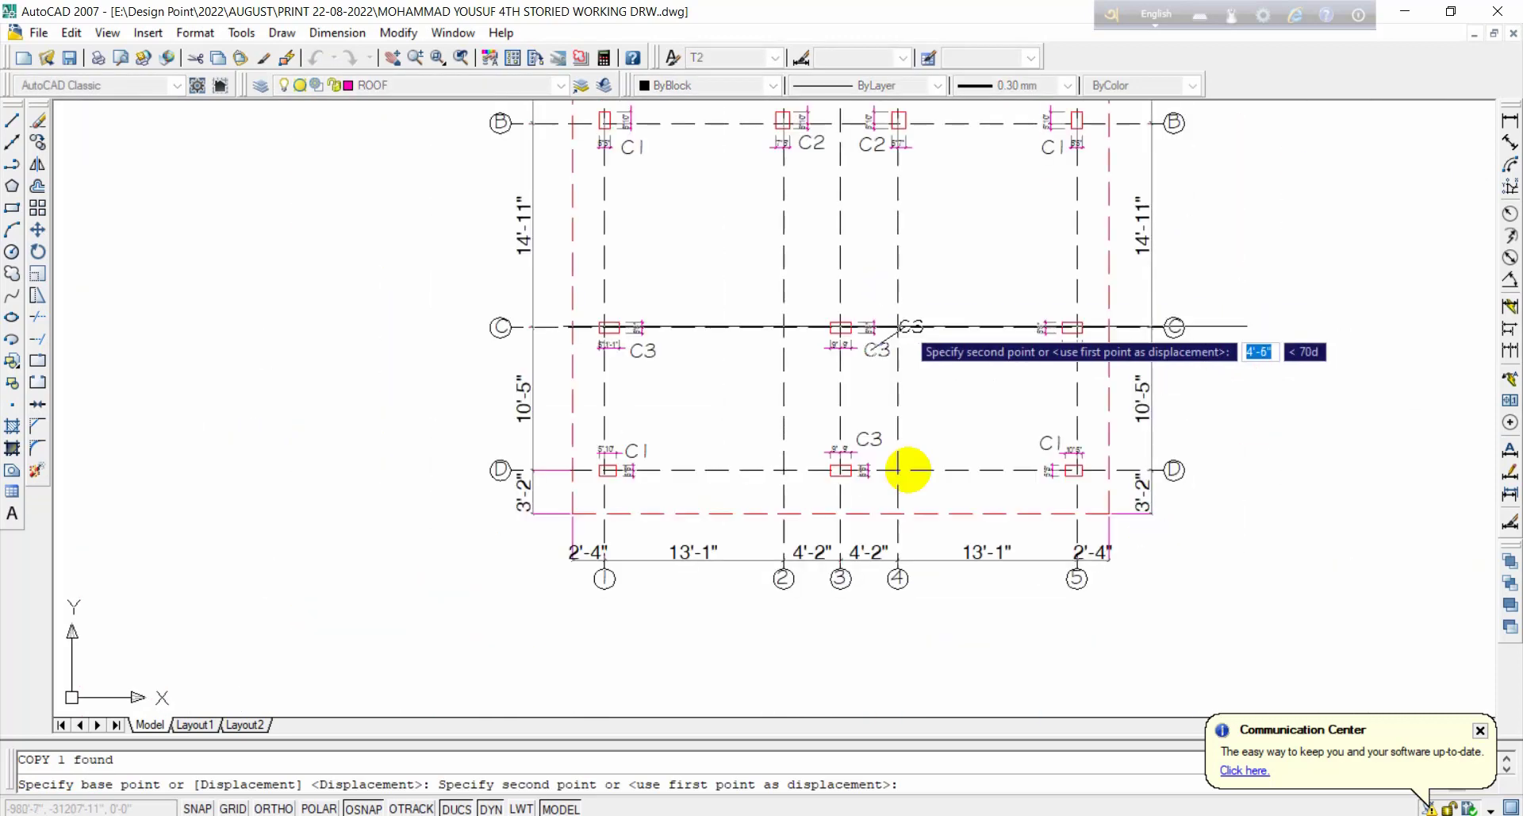
pyautogui.moveTo(870, 595); pyautogui.dragTo(843, 431, button='middle')
pyautogui.scroll(3, 844, 441)
pyautogui.click(754, 480)
pyautogui.press('Escape')
# Step: Change the copied text below the grid bubbles to the title COLUMN LAYOUT PLAN
pyautogui.scroll(3, 790, 482)
pyautogui.doubleClick(790, 469)
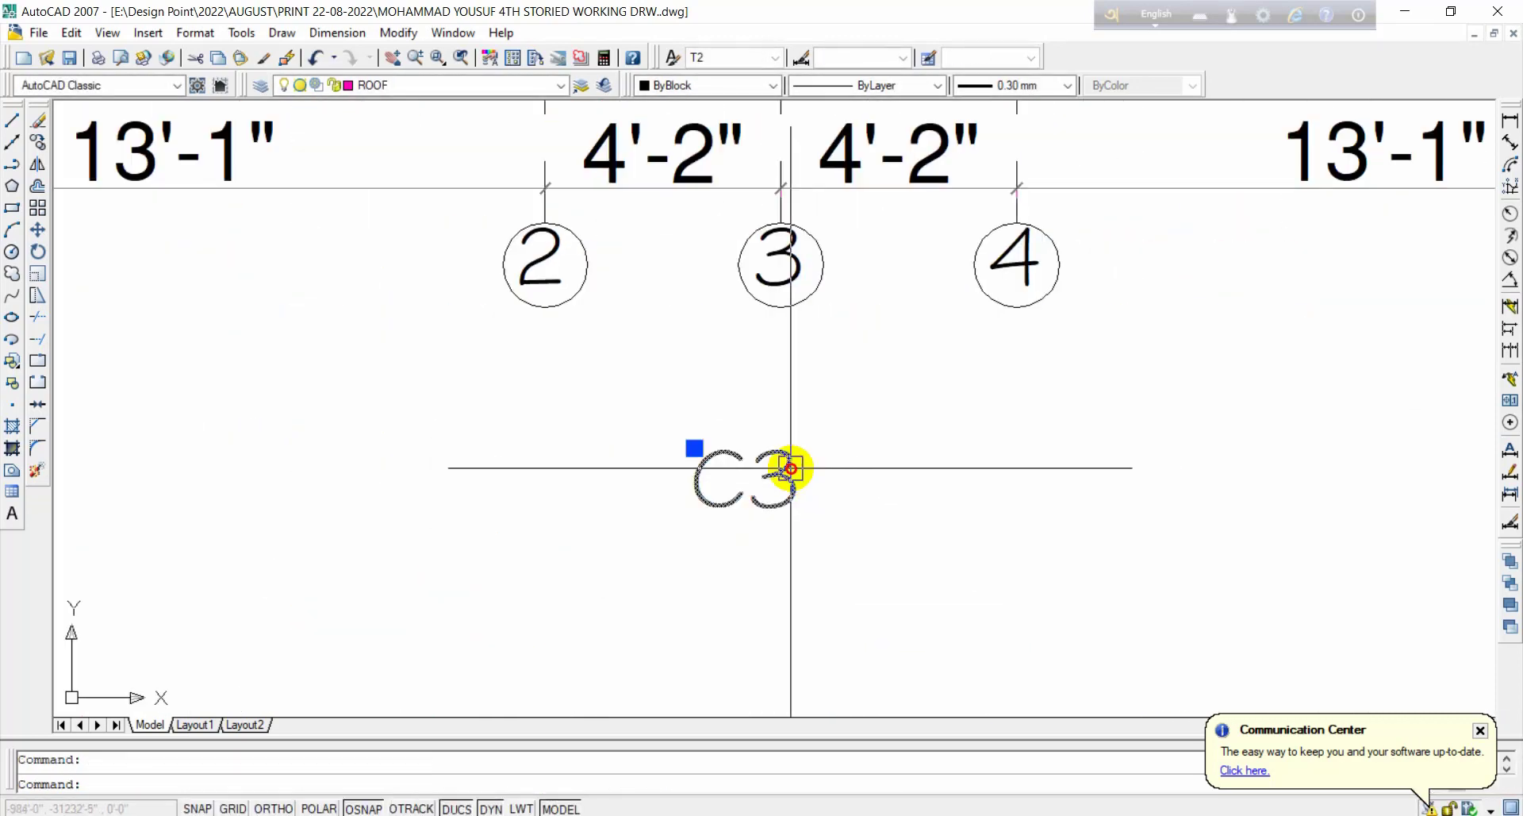
pyautogui.moveTo(801, 483); pyautogui.dragTo(655, 490)
pyautogui.write('COLUMN LAYOUT')
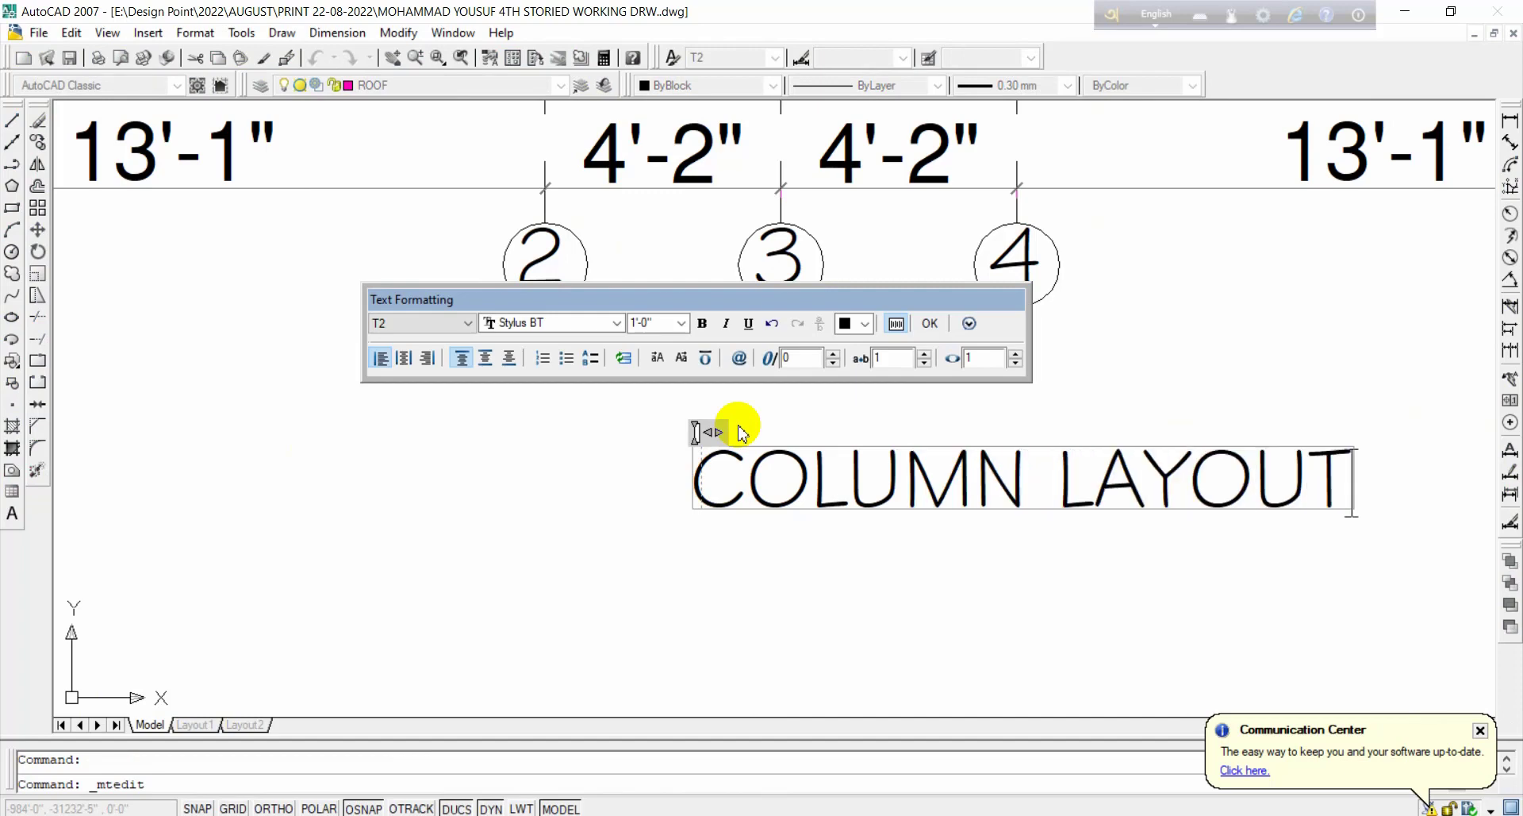
pyautogui.write(' PLAN')
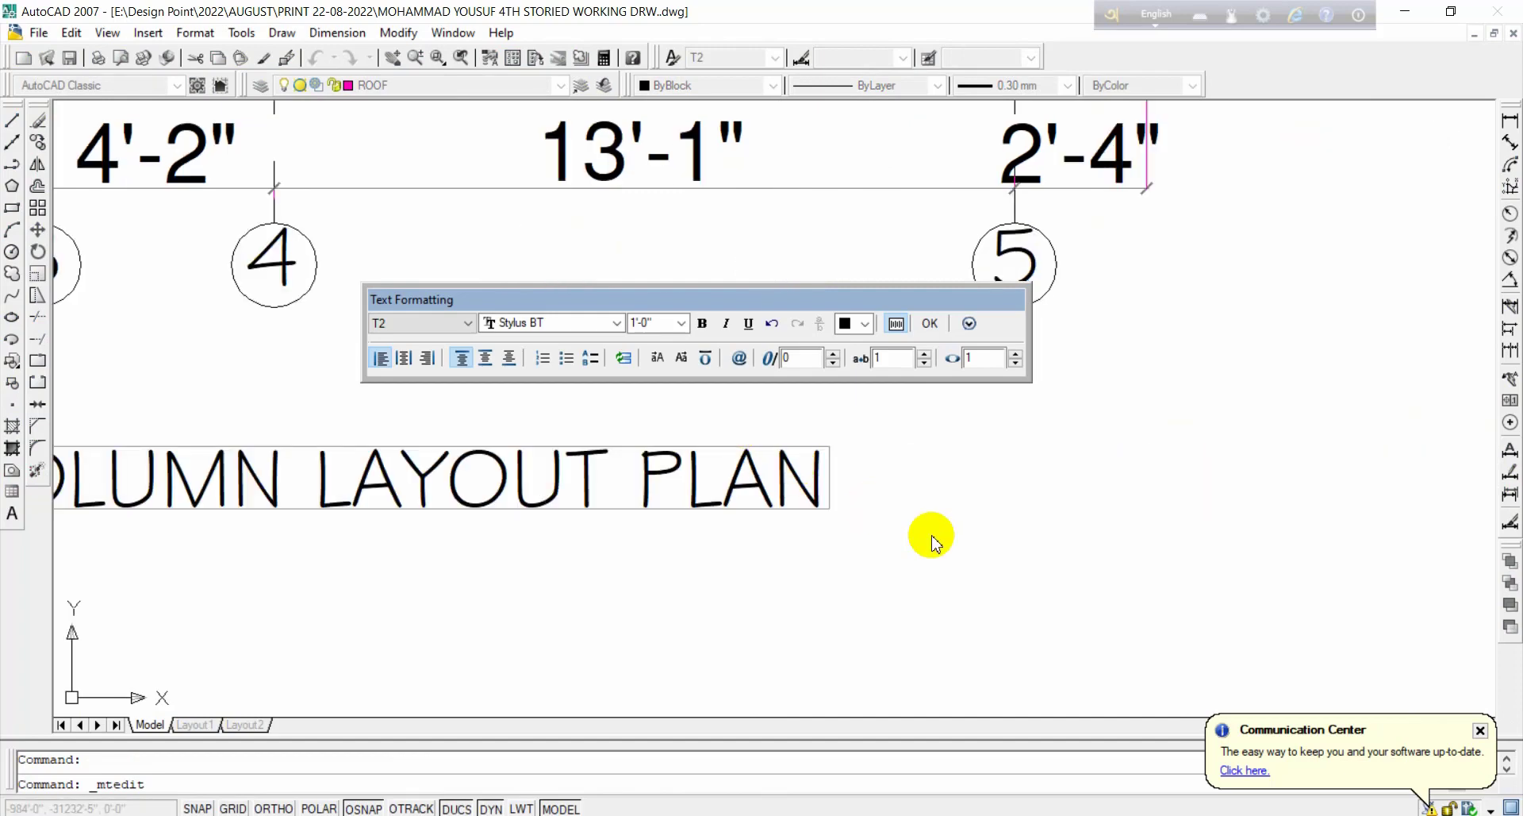
pyautogui.click(932, 538)
# Step: Move the COLUMN LAYOUT PLAN title slightly to the right beneath the grid bubbles
pyautogui.doubleClick(557, 492)
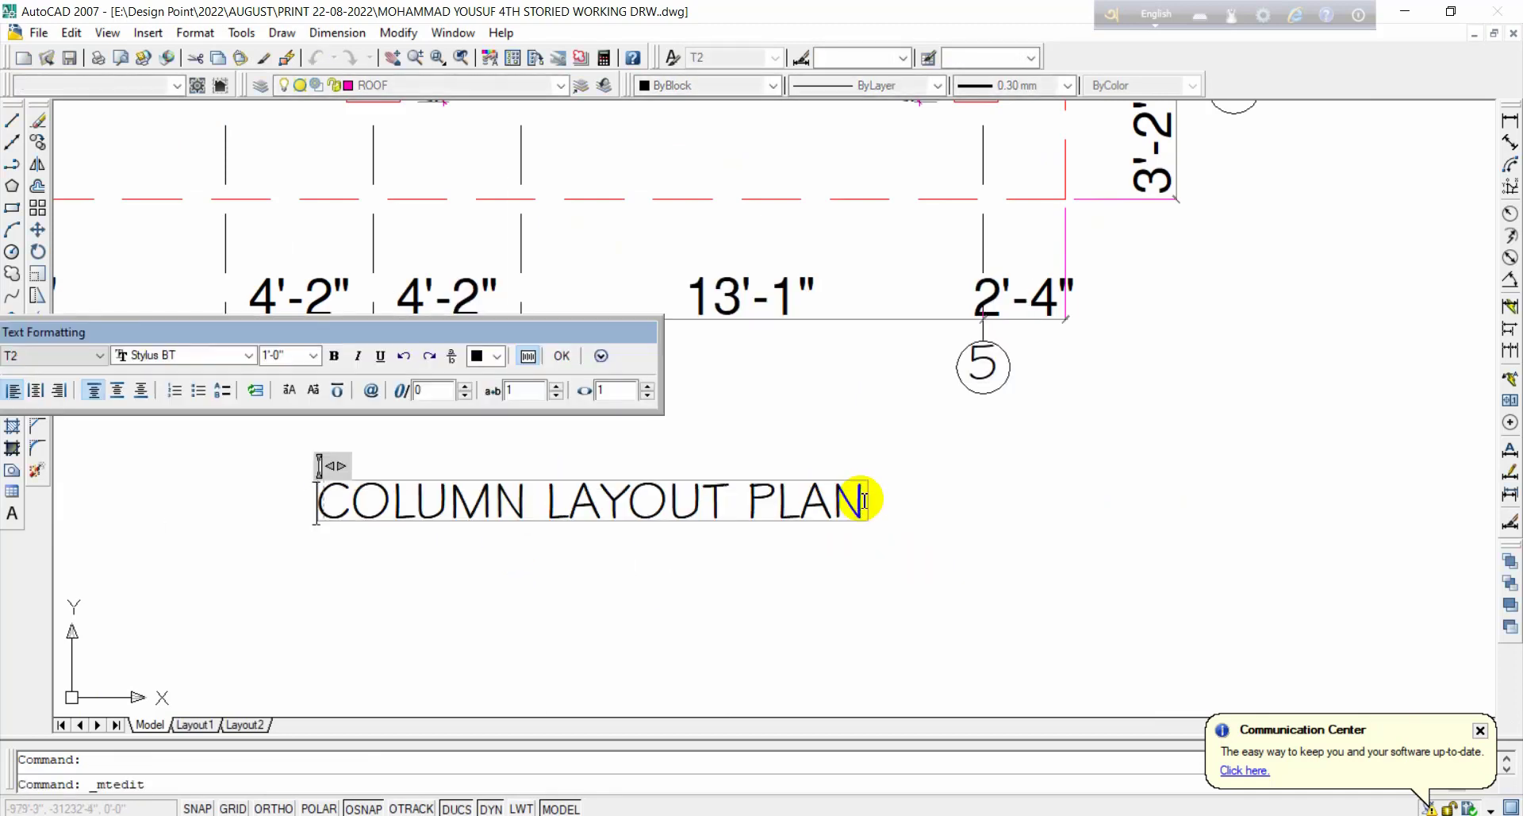
pyautogui.click(523, 550)
pyautogui.click(489, 498)
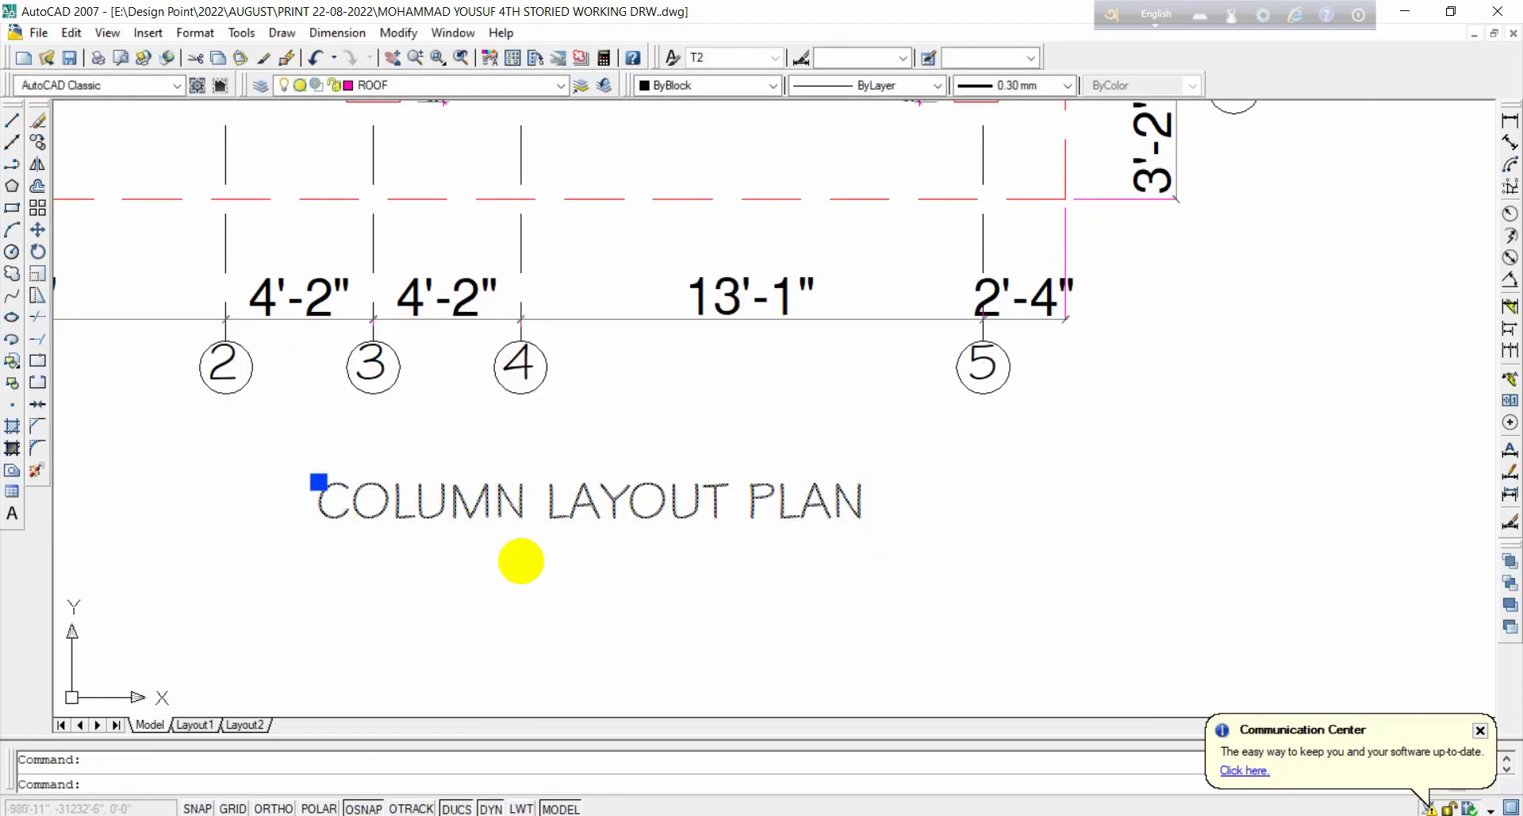
pyautogui.write('m')
pyautogui.press('space')
pyautogui.click(537, 639)
pyautogui.click(622, 633)
pyautogui.scroll(-2, 643, 544)
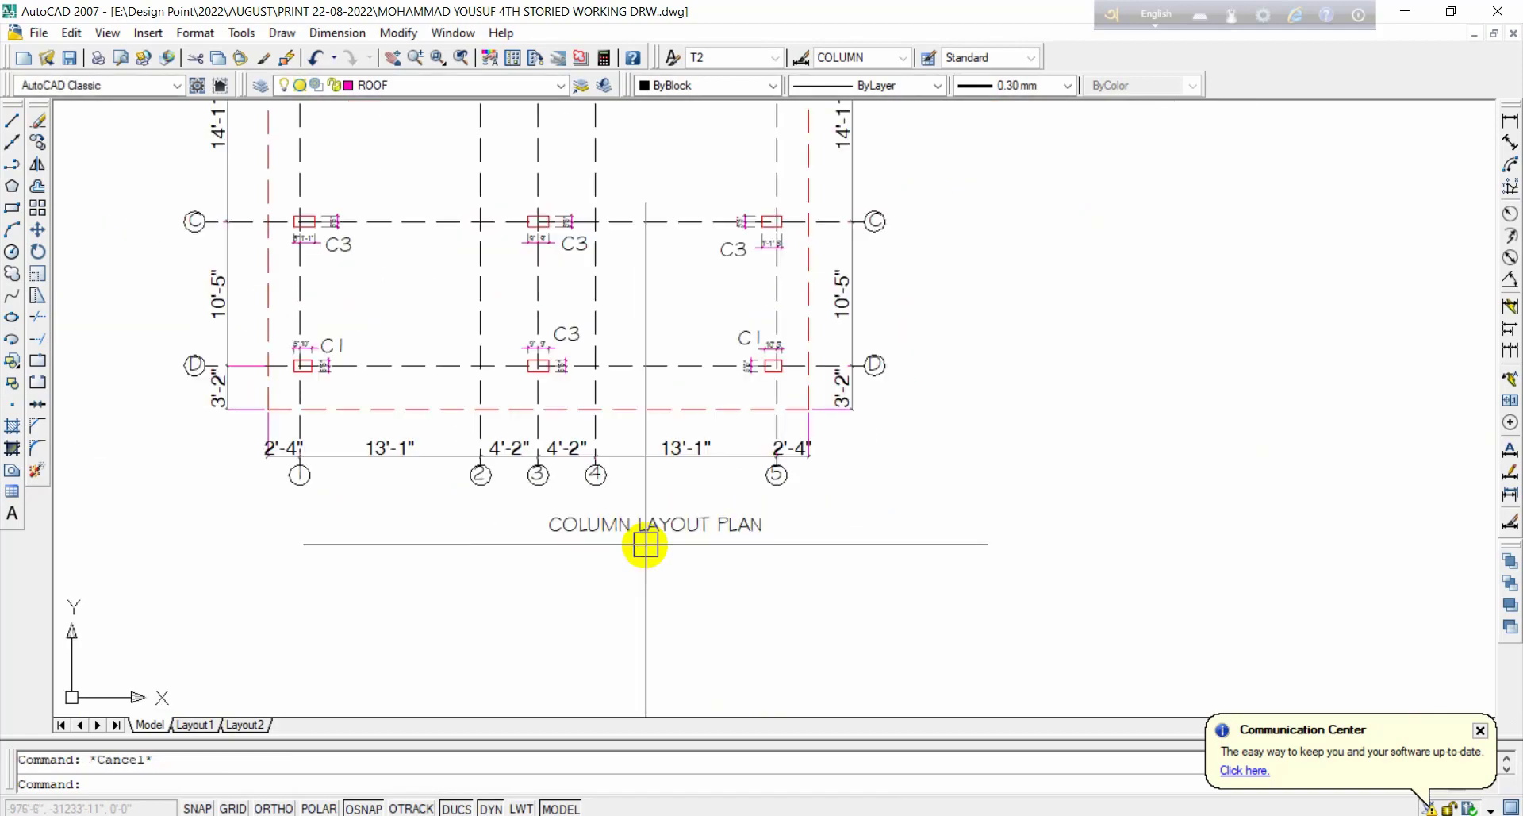
# Step: Move the COLUMN LAYOUT PLAN title to the left so that it starts beneath grid bubble 2
pyautogui.scroll(1, 643, 540)
pyautogui.moveTo(644, 657); pyautogui.dragTo(900, 693, button='middle')
pyautogui.write('m')
pyautogui.press('space')
pyautogui.click(893, 696)
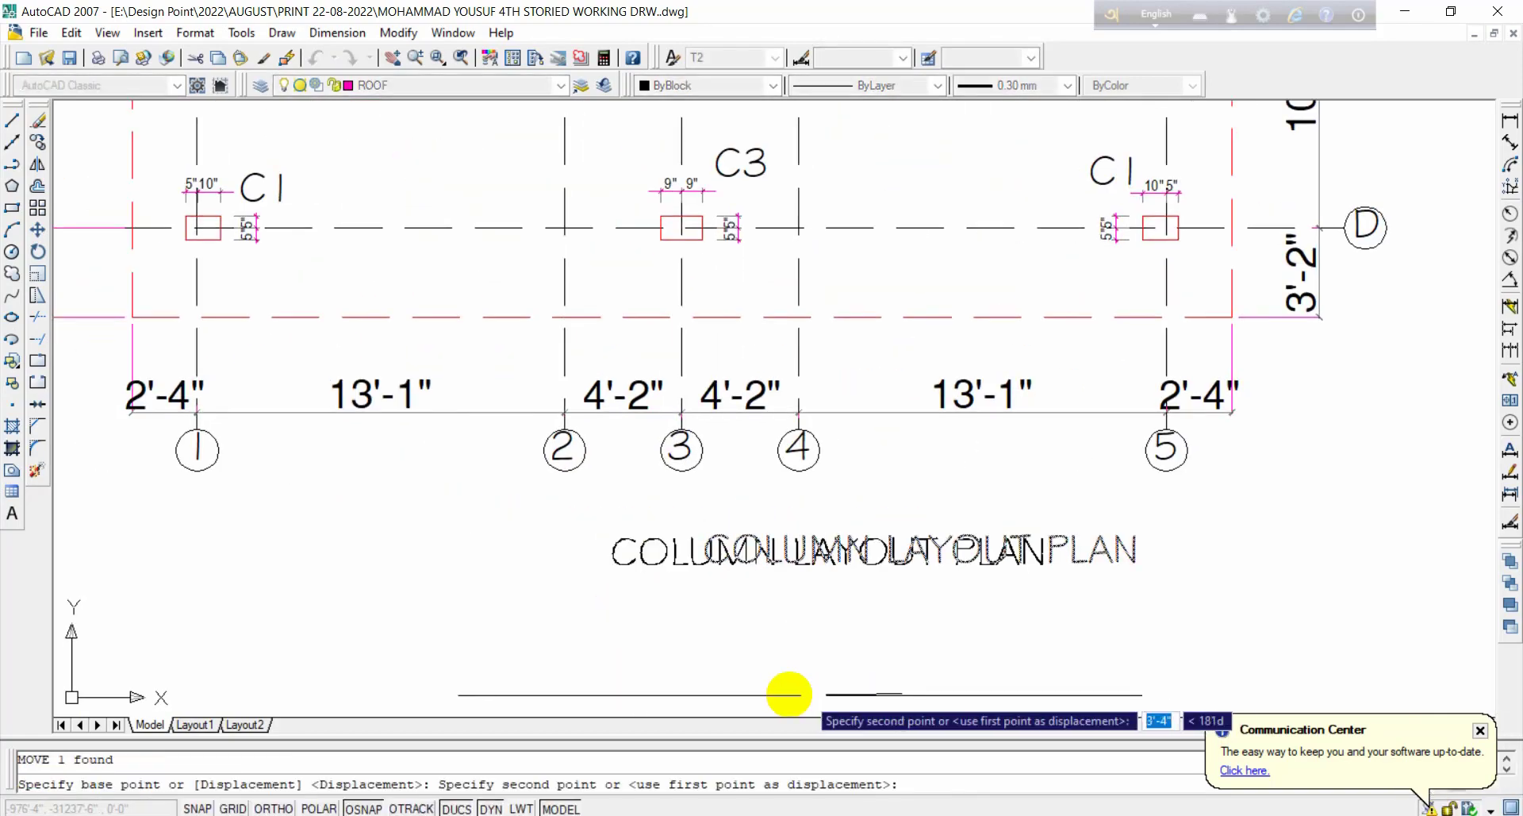
pyautogui.click(734, 700)
# Step: Copy the north symbol from beside the GROUND FLOOR PLAN title to just left of the COLUMN LAYOUT PLAN title
pyautogui.scroll(-5, 698, 444)
pyautogui.scroll(6, 1166, 412)
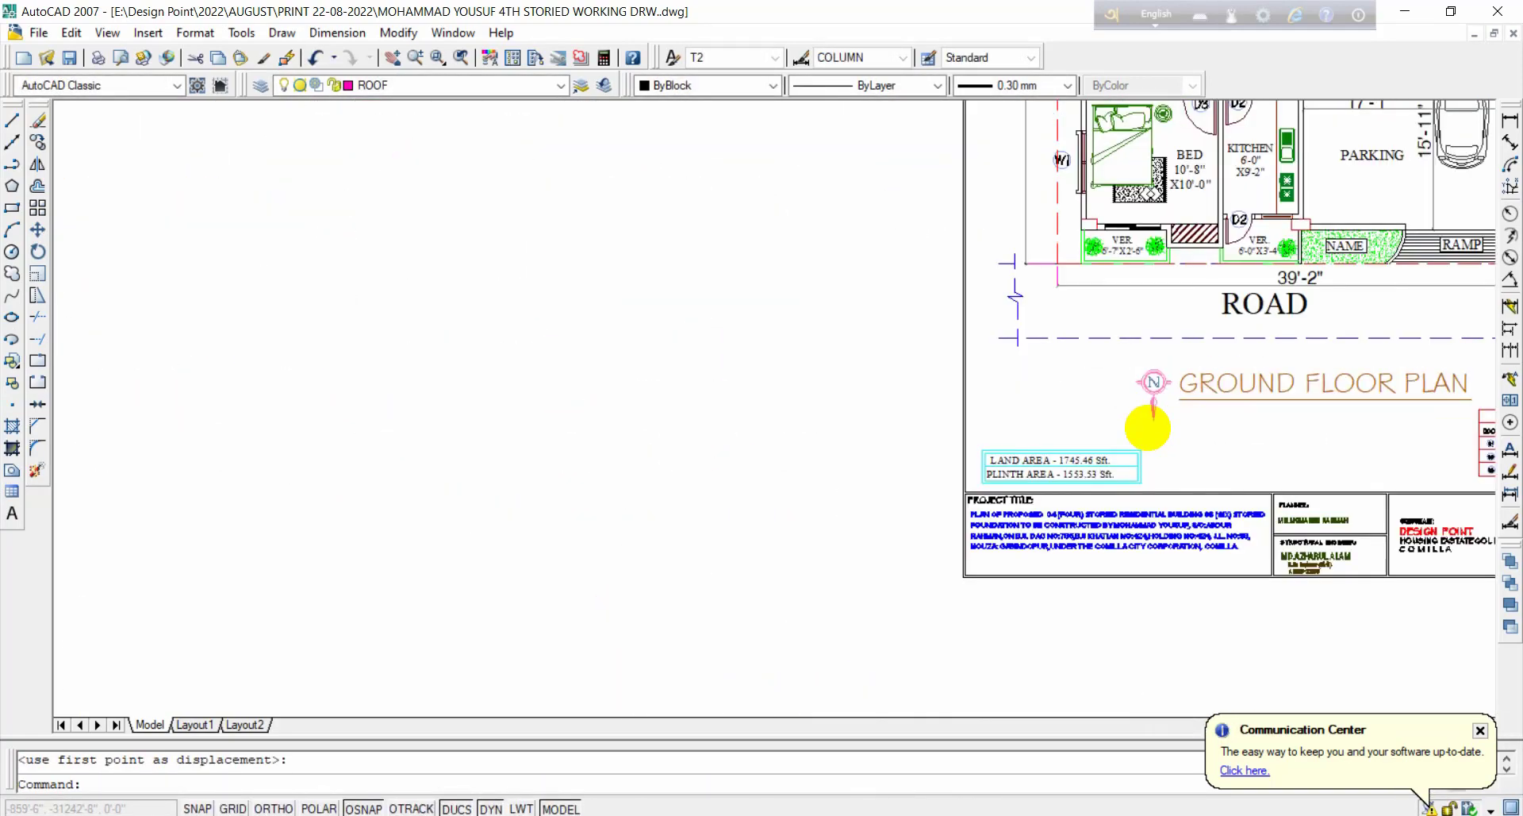
pyautogui.click(1162, 362)
pyautogui.write('c')
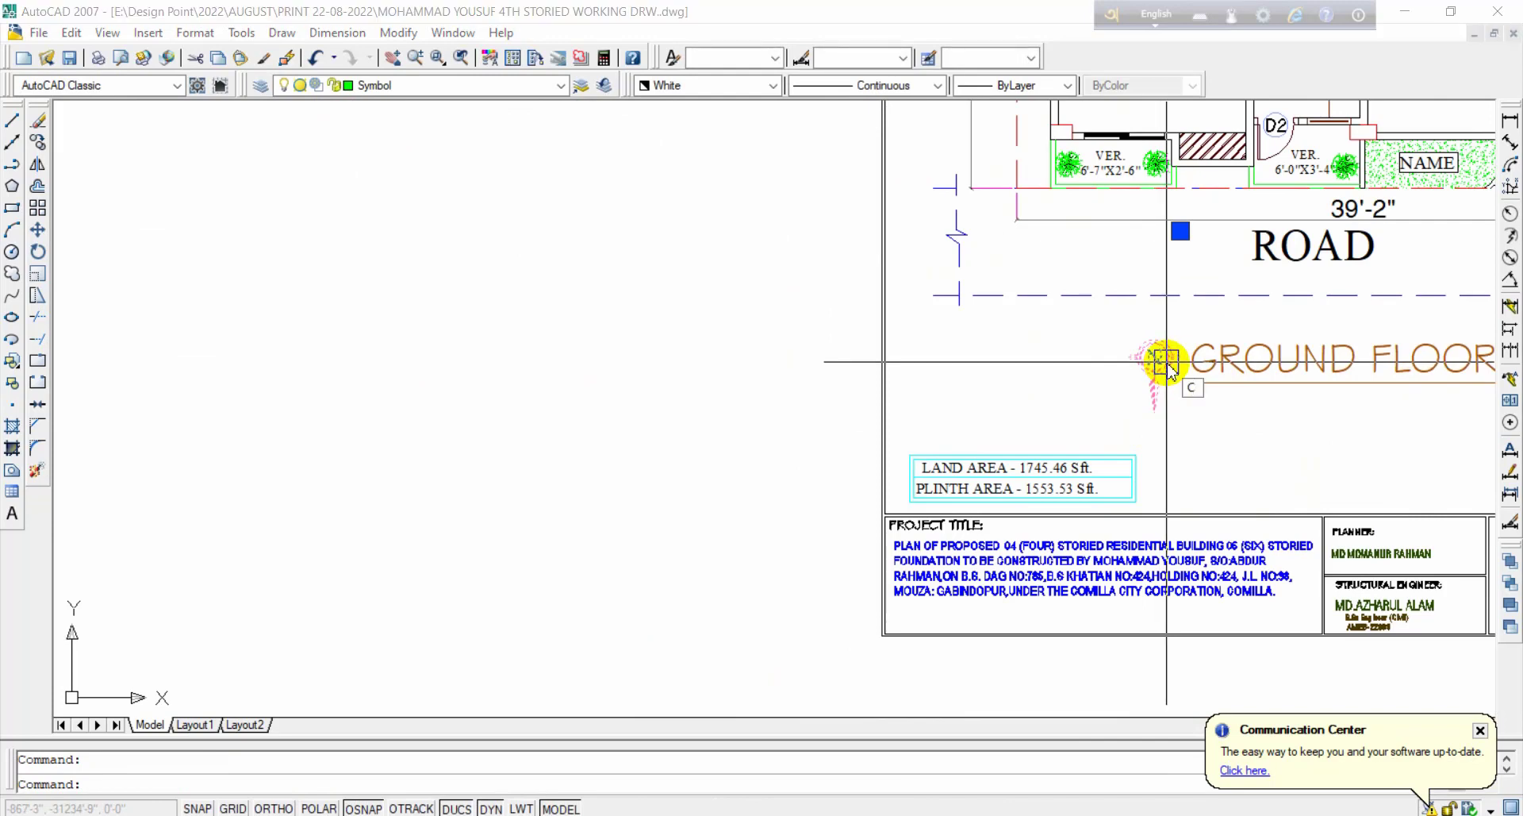
pyautogui.press('space')
pyautogui.click(1164, 363)
pyautogui.scroll(-6, 745, 380)
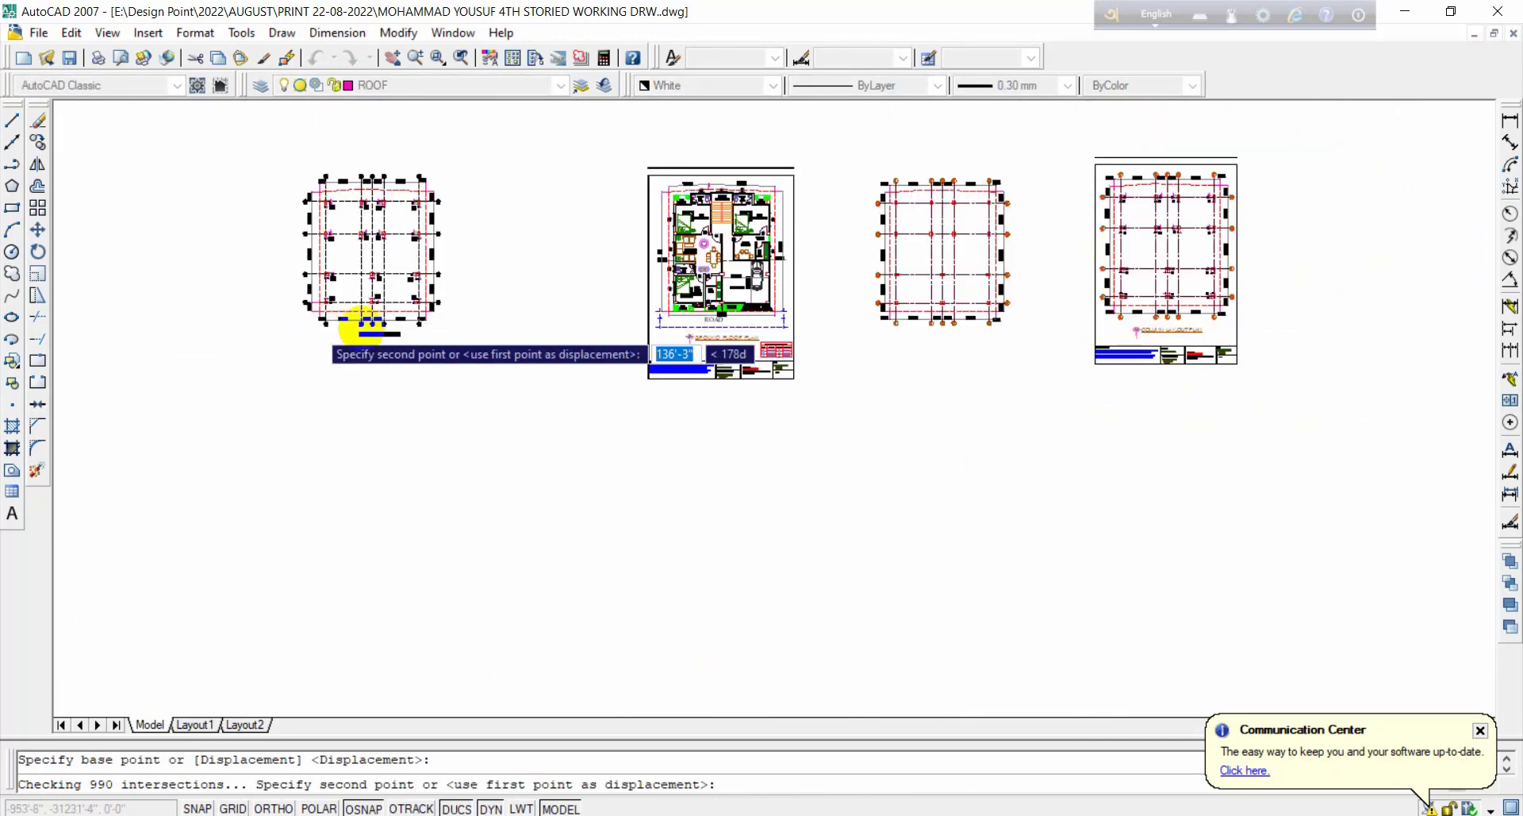
pyautogui.scroll(10, 353, 327)
pyautogui.click(446, 378)
pyautogui.press('Escape')
pyautogui.scroll(-2, 618, 385)
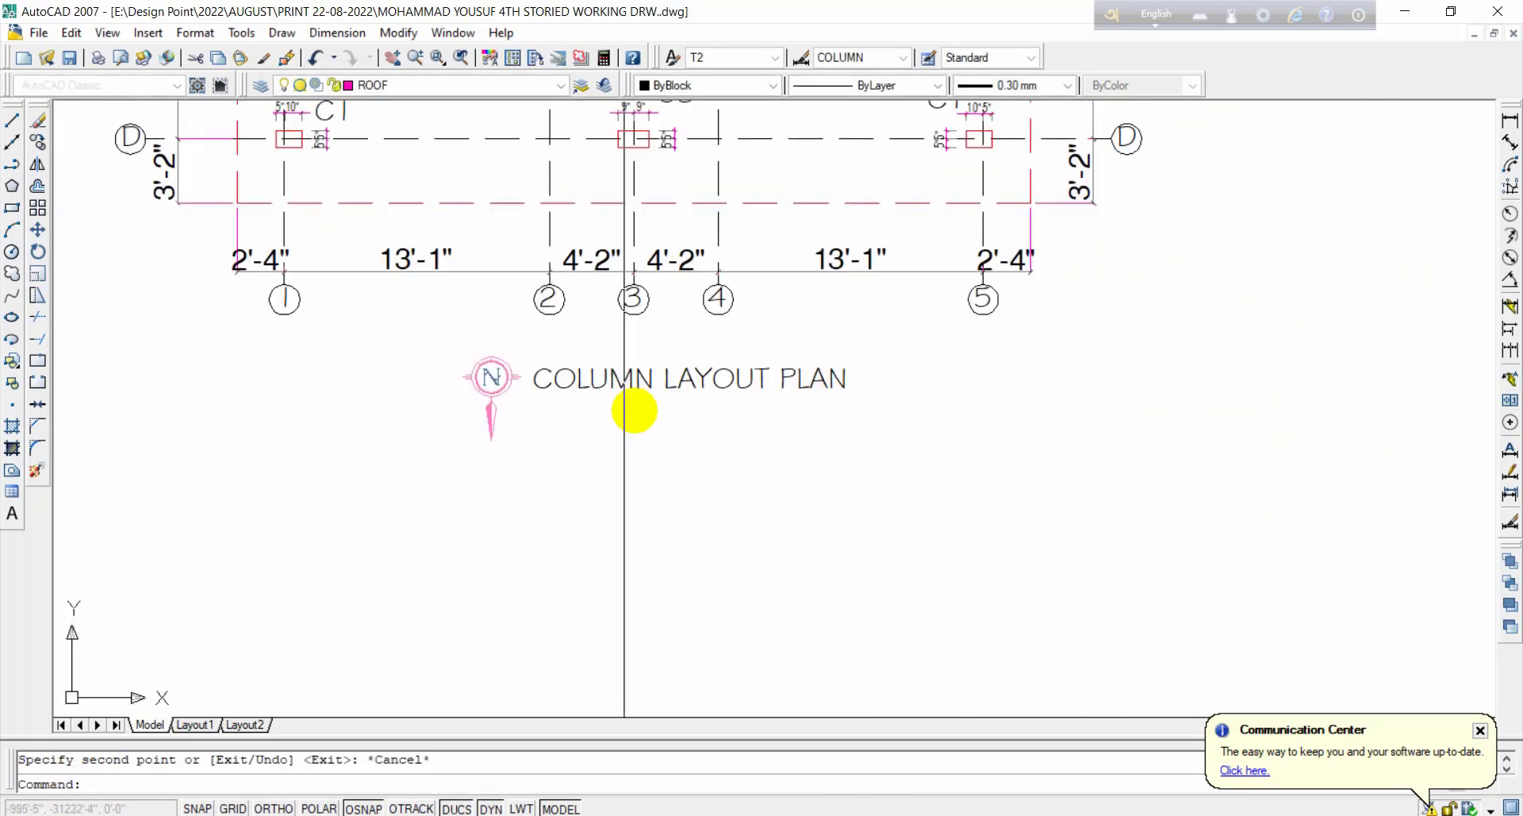
# Step: Move the COLUMN LAYOUT PLAN title and its north symbol together slightly to the left beneath the grid bubbles
pyautogui.scroll(-4, 635, 411)
pyautogui.click(646, 454)
pyautogui.click(537, 402)
pyautogui.scroll(2, 659, 429)
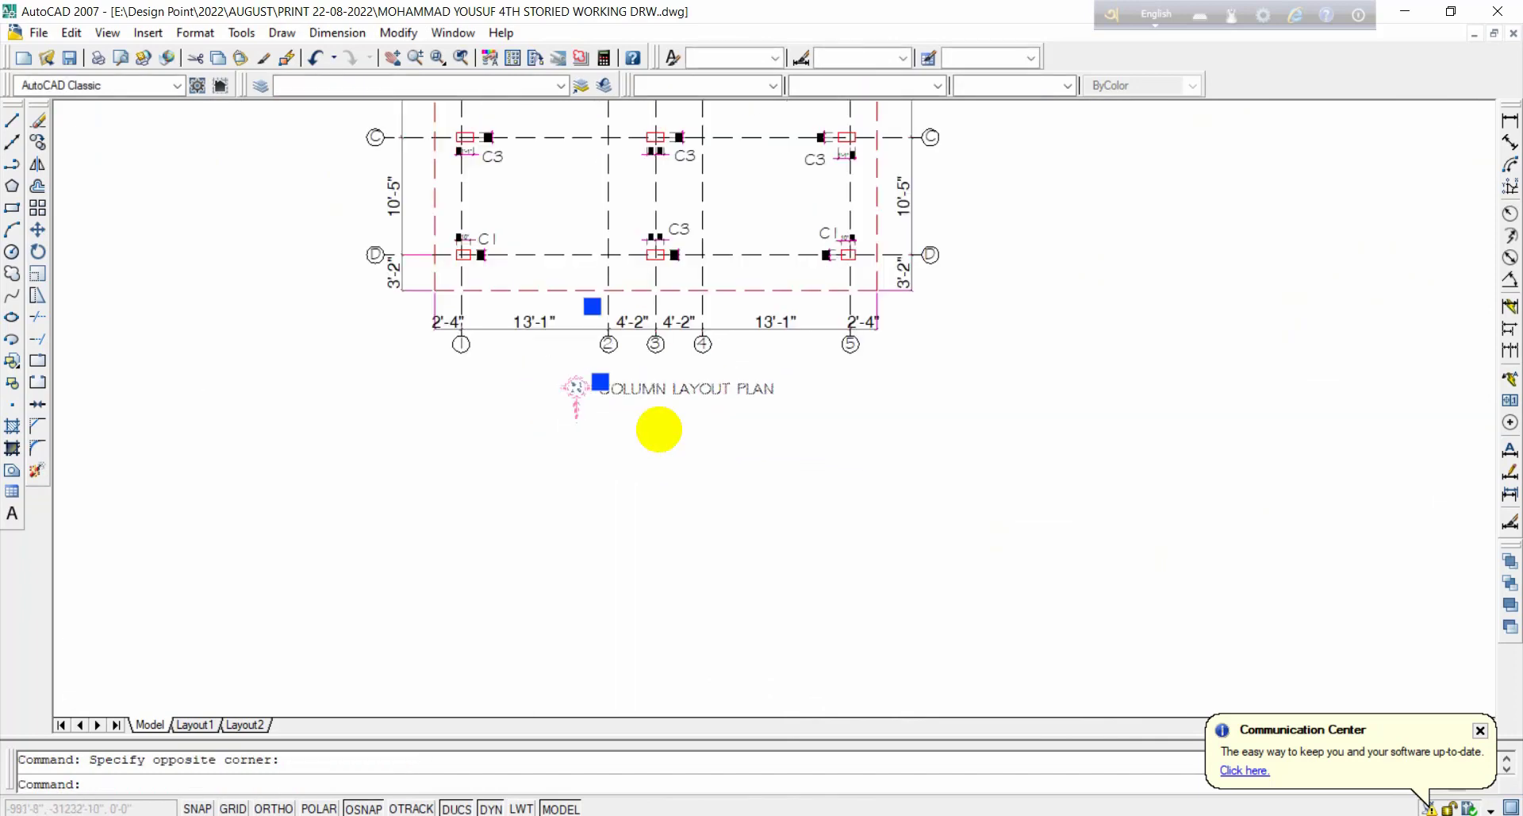
pyautogui.scroll(2, 659, 429)
pyautogui.moveTo(658, 429); pyautogui.dragTo(685, 482, button='middle')
pyautogui.write('m')
pyautogui.press('space')
pyautogui.click(695, 547)
pyautogui.click(686, 548)
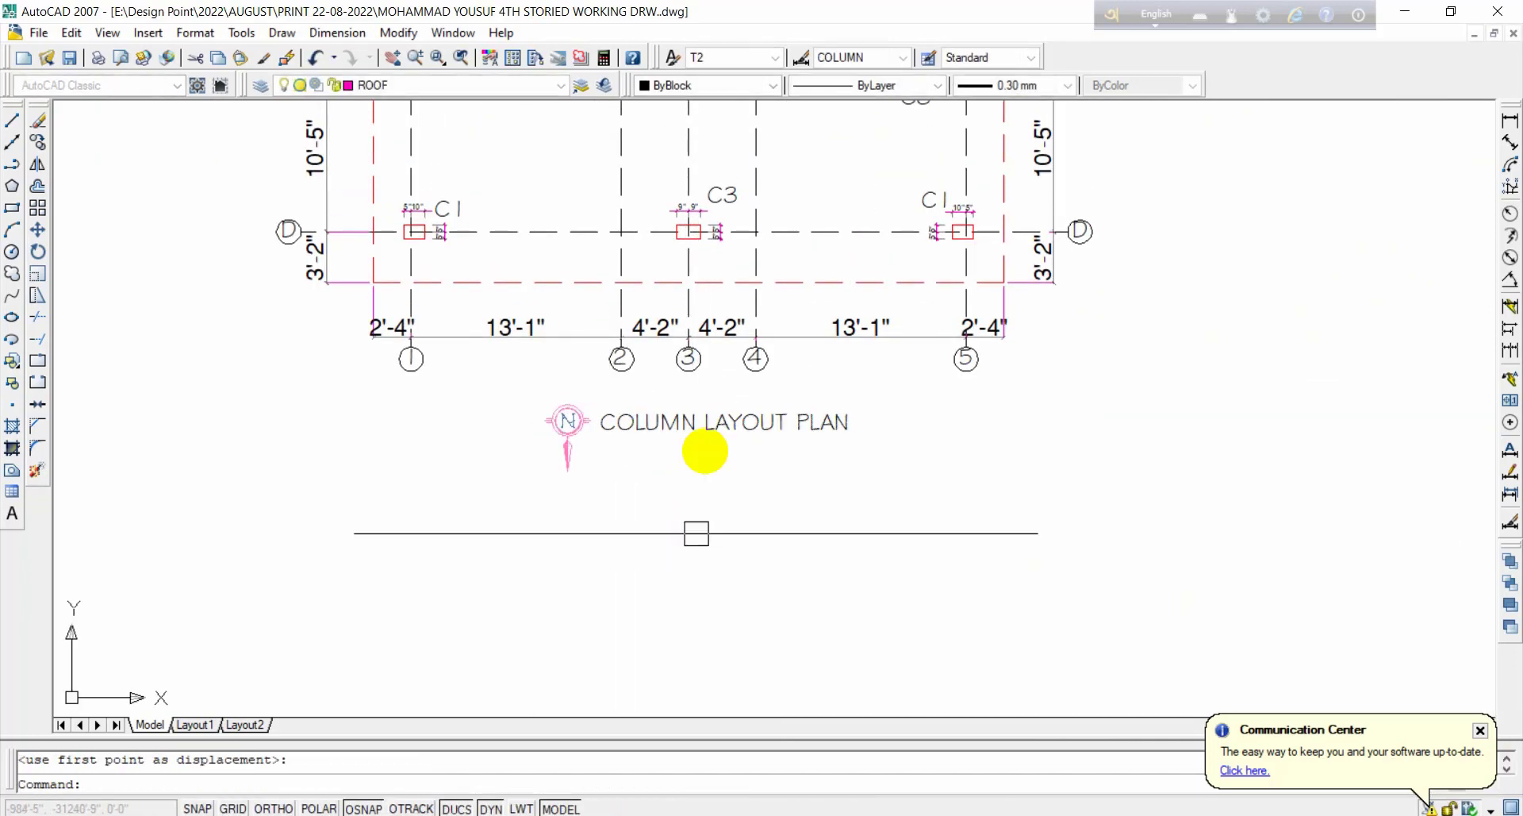
pyautogui.press('Escape')
# Step: Save the drawing
pyautogui.scroll(2, 705, 450)
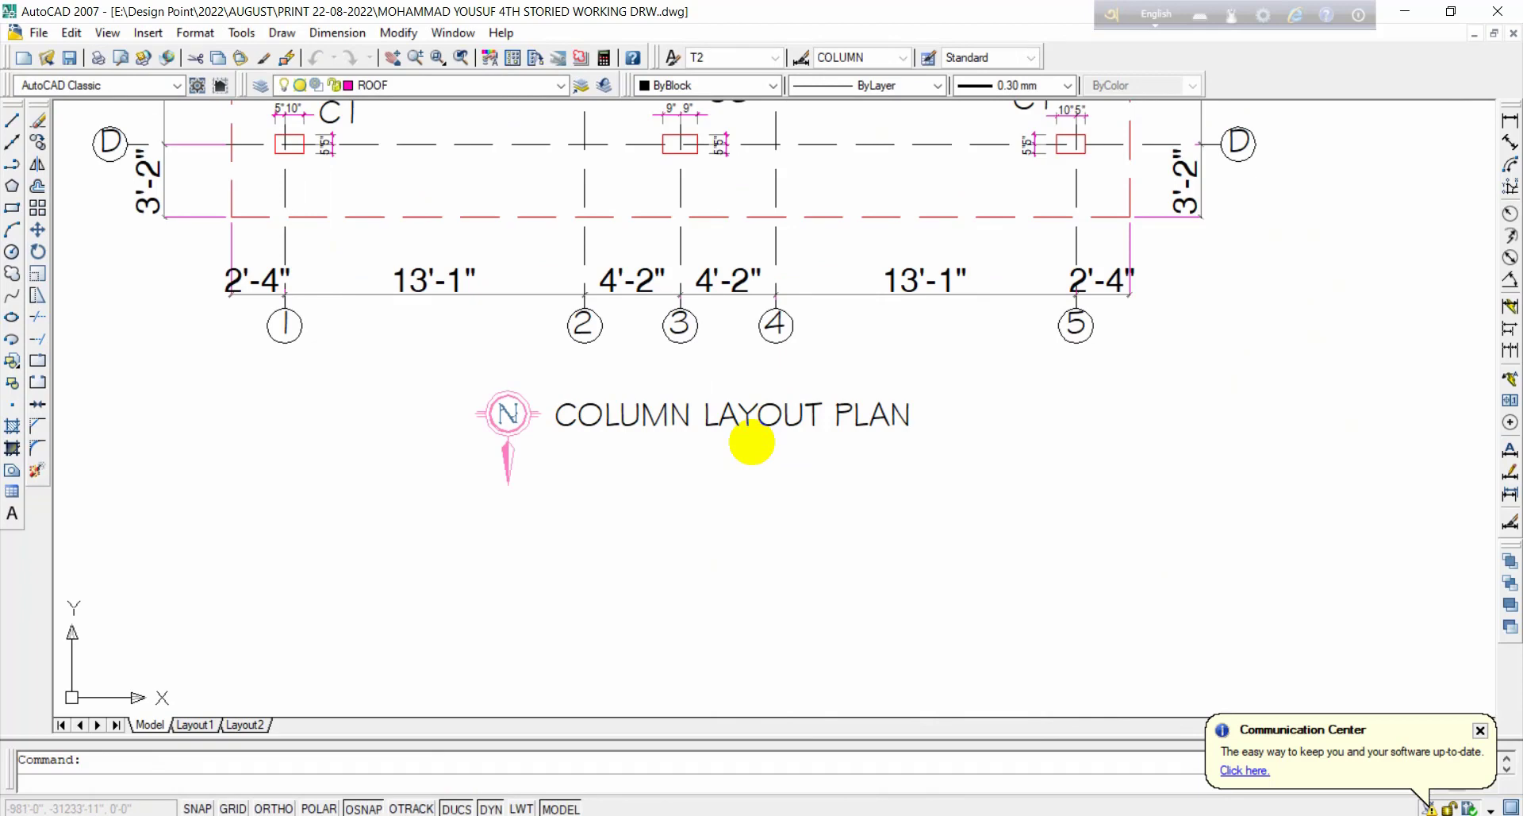
pyautogui.hotkey('ctrl', 's')
# Step: Examine the whole column layout plan, checking its columns, C1 to C3 labels, dimensions, grid bubbles, title and north symbol
pyautogui.scroll(-2, 833, 408)
pyautogui.moveTo(952, 367); pyautogui.dragTo(964, 571, button='middle')
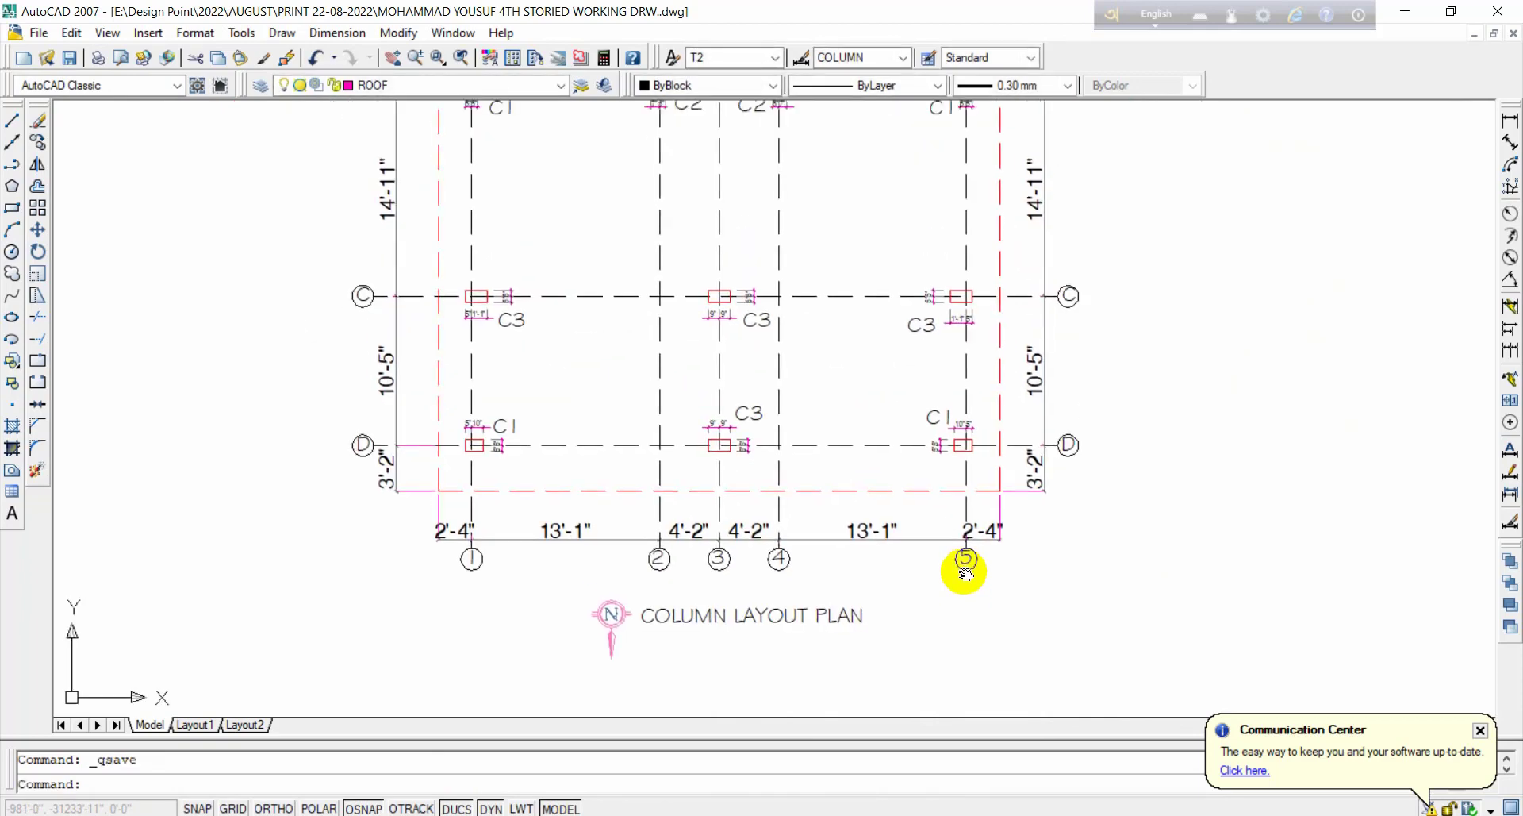
pyautogui.scroll(-1, 964, 571)
pyautogui.scroll(-1, 968, 456)
pyautogui.moveTo(1044, 469); pyautogui.dragTo(950, 503, button='middle')
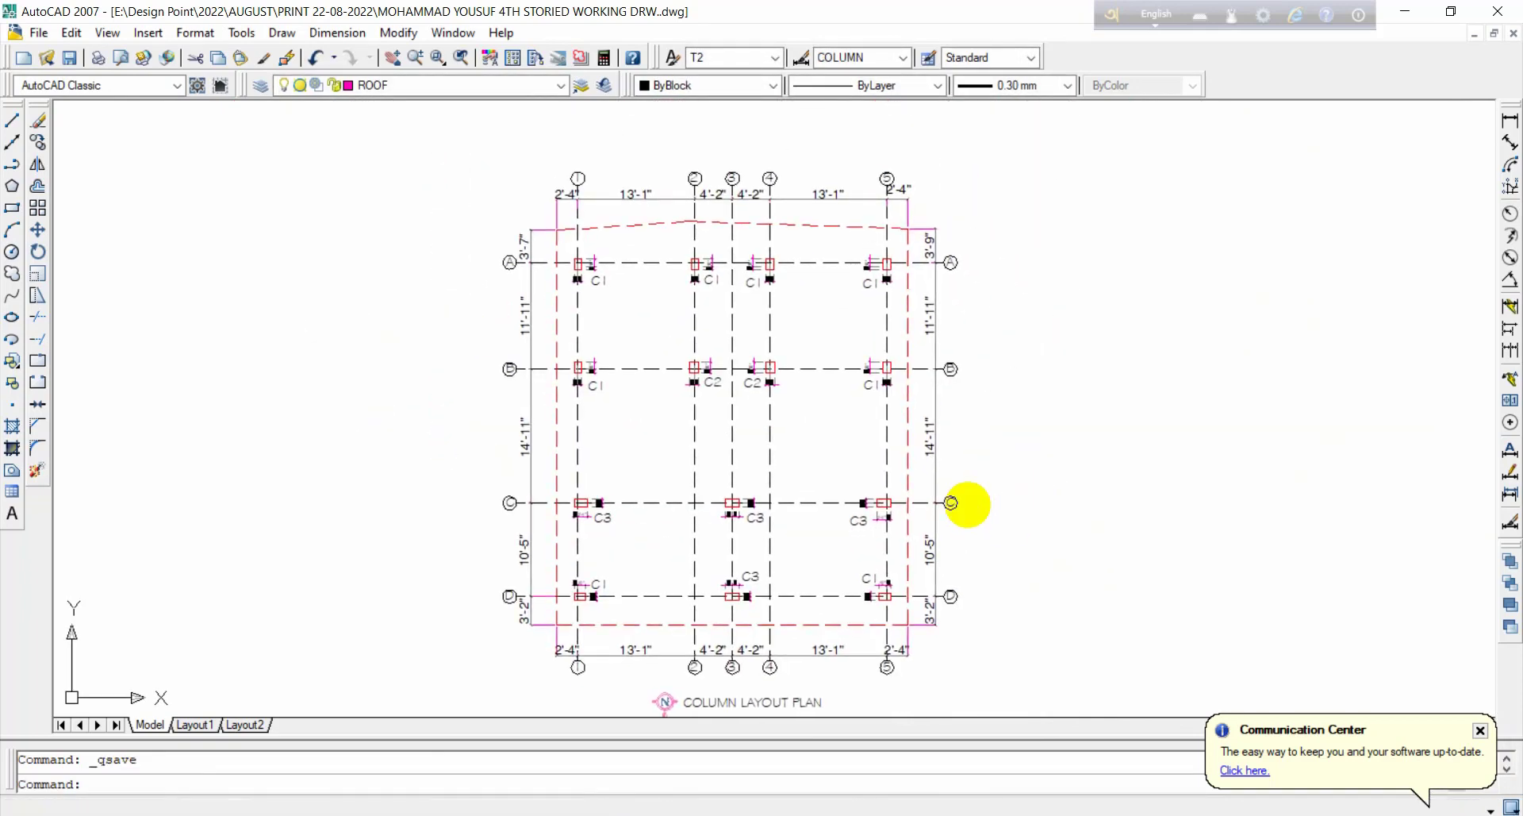
pyautogui.scroll(2, 967, 504)
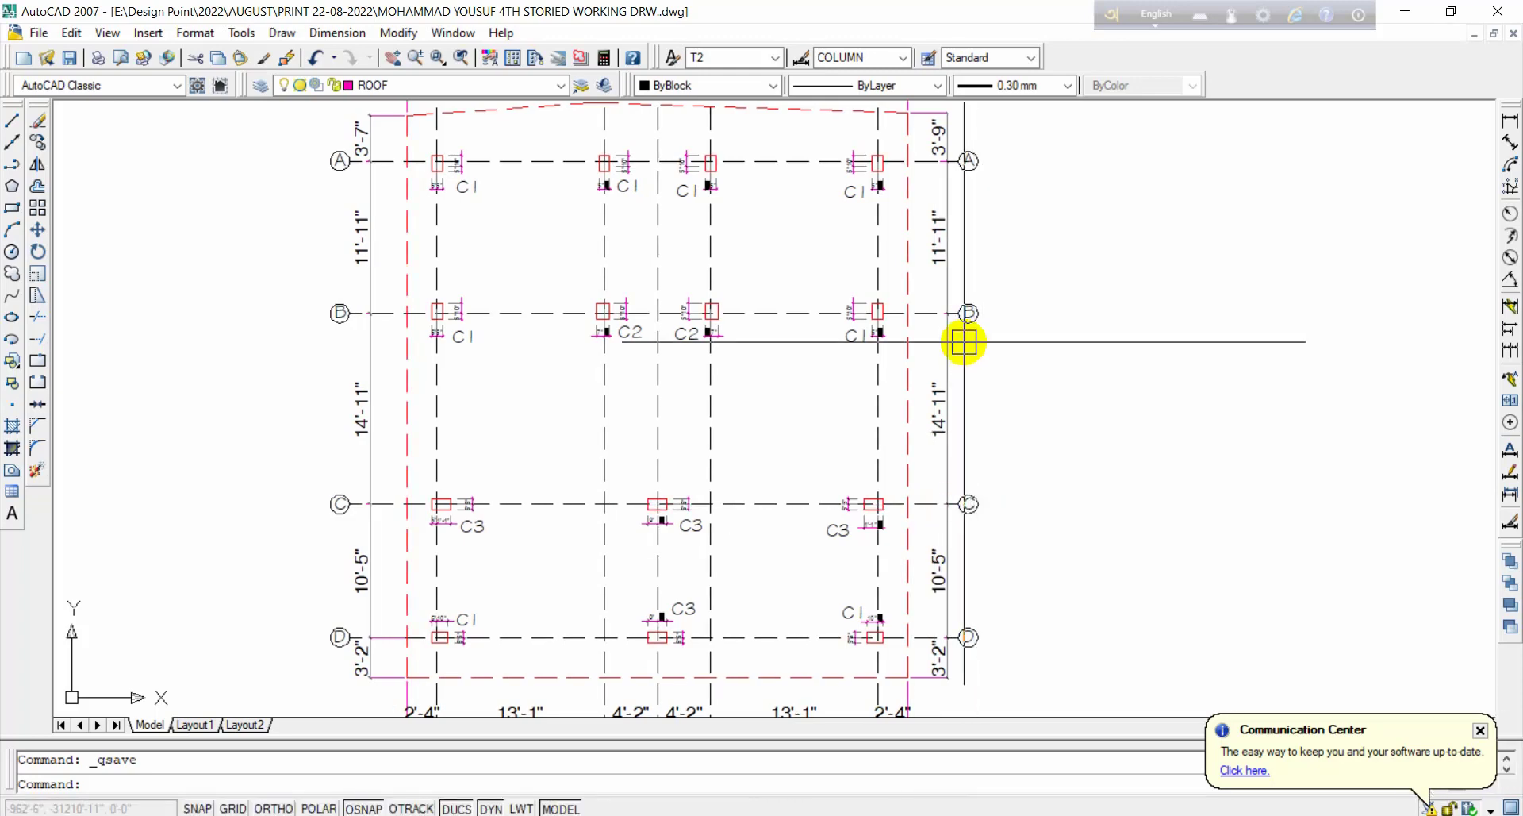
pyautogui.scroll(-4, 873, 384)
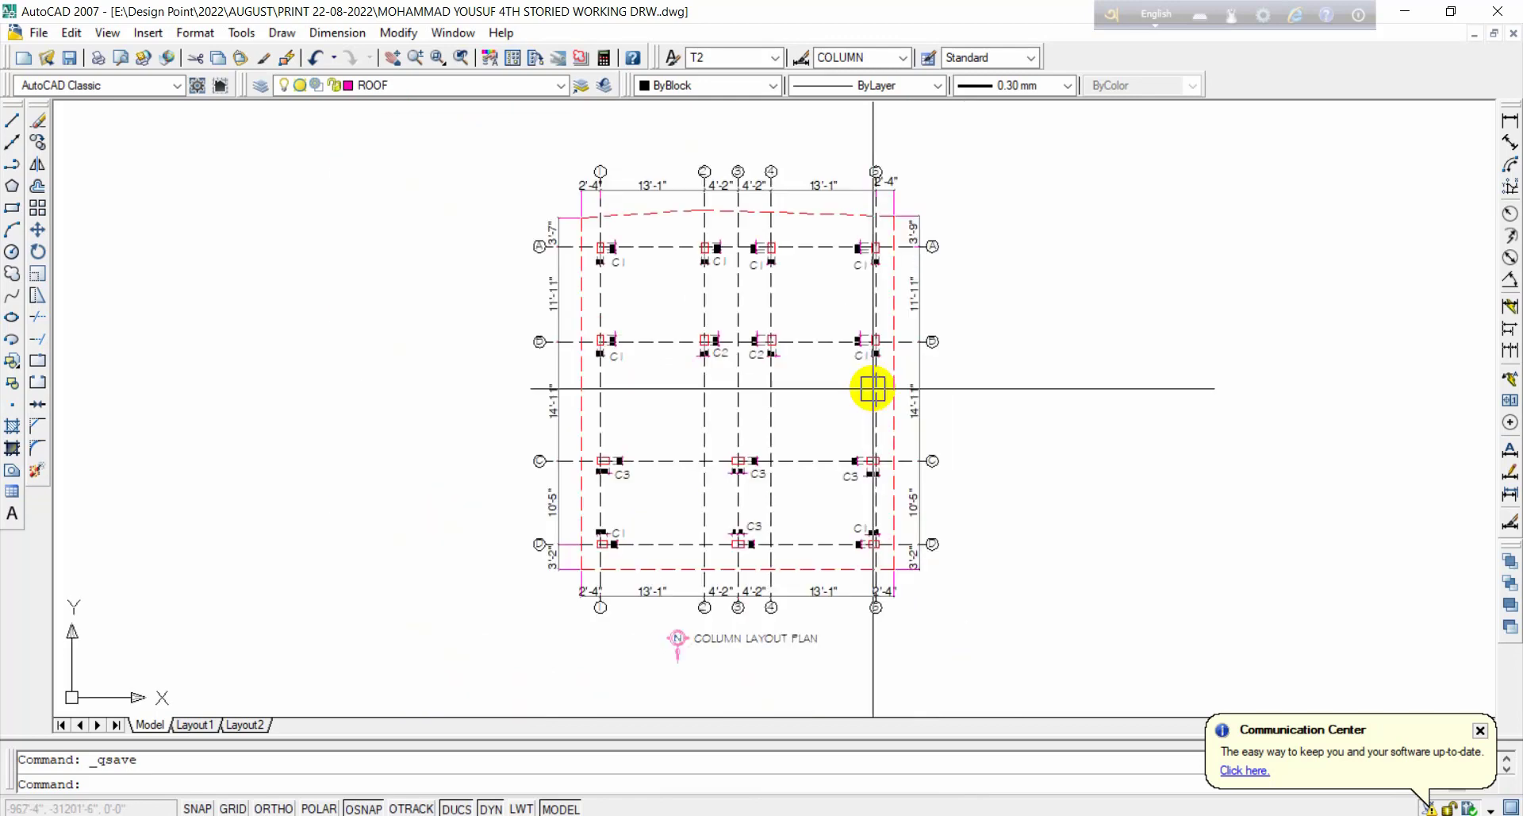
pyautogui.scroll(3, 841, 285)
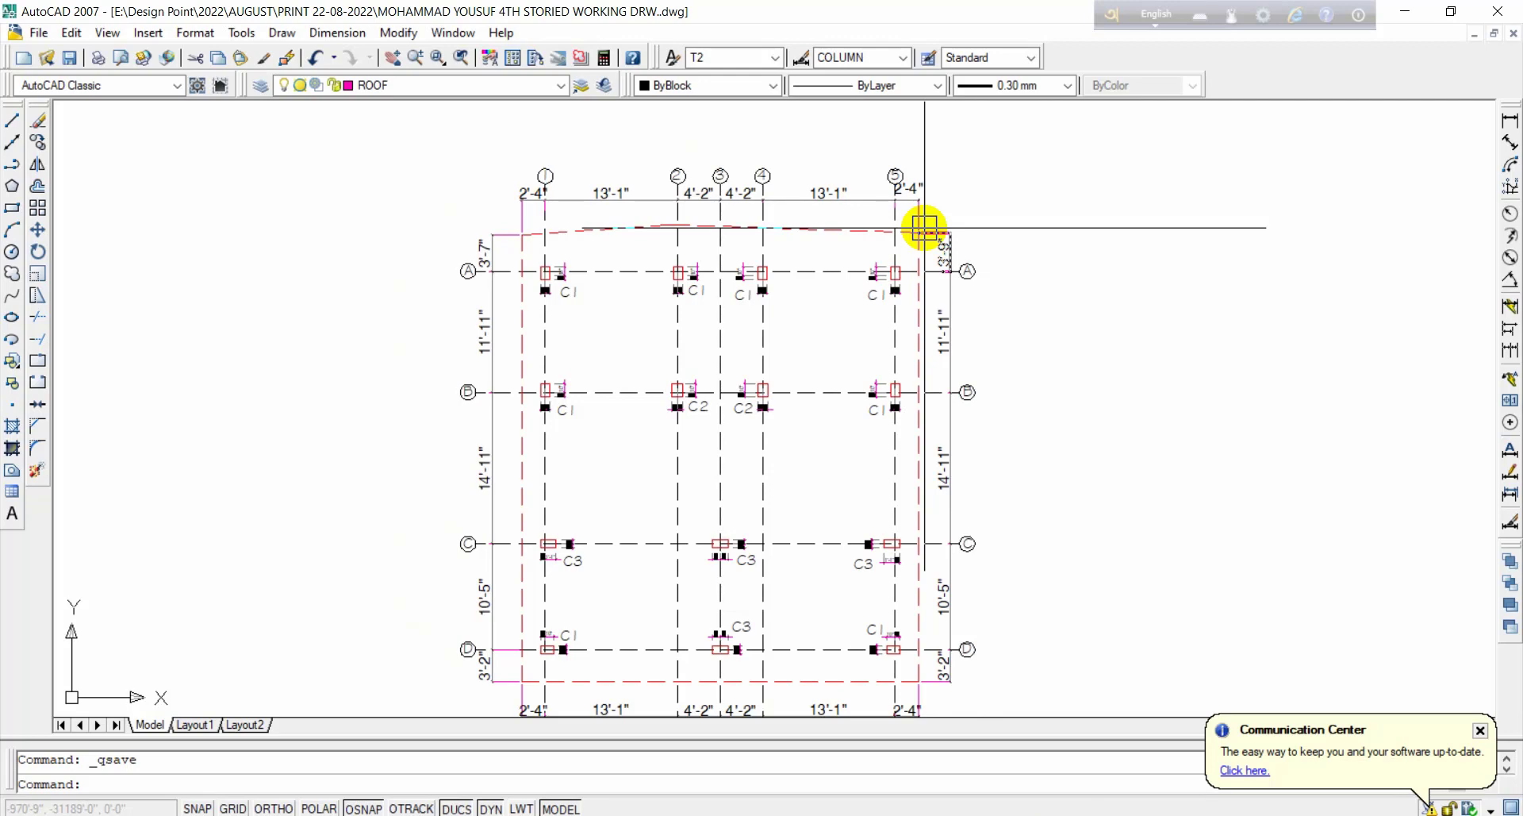
pyautogui.moveTo(1125, 513); pyautogui.dragTo(1160, 445, button='middle')
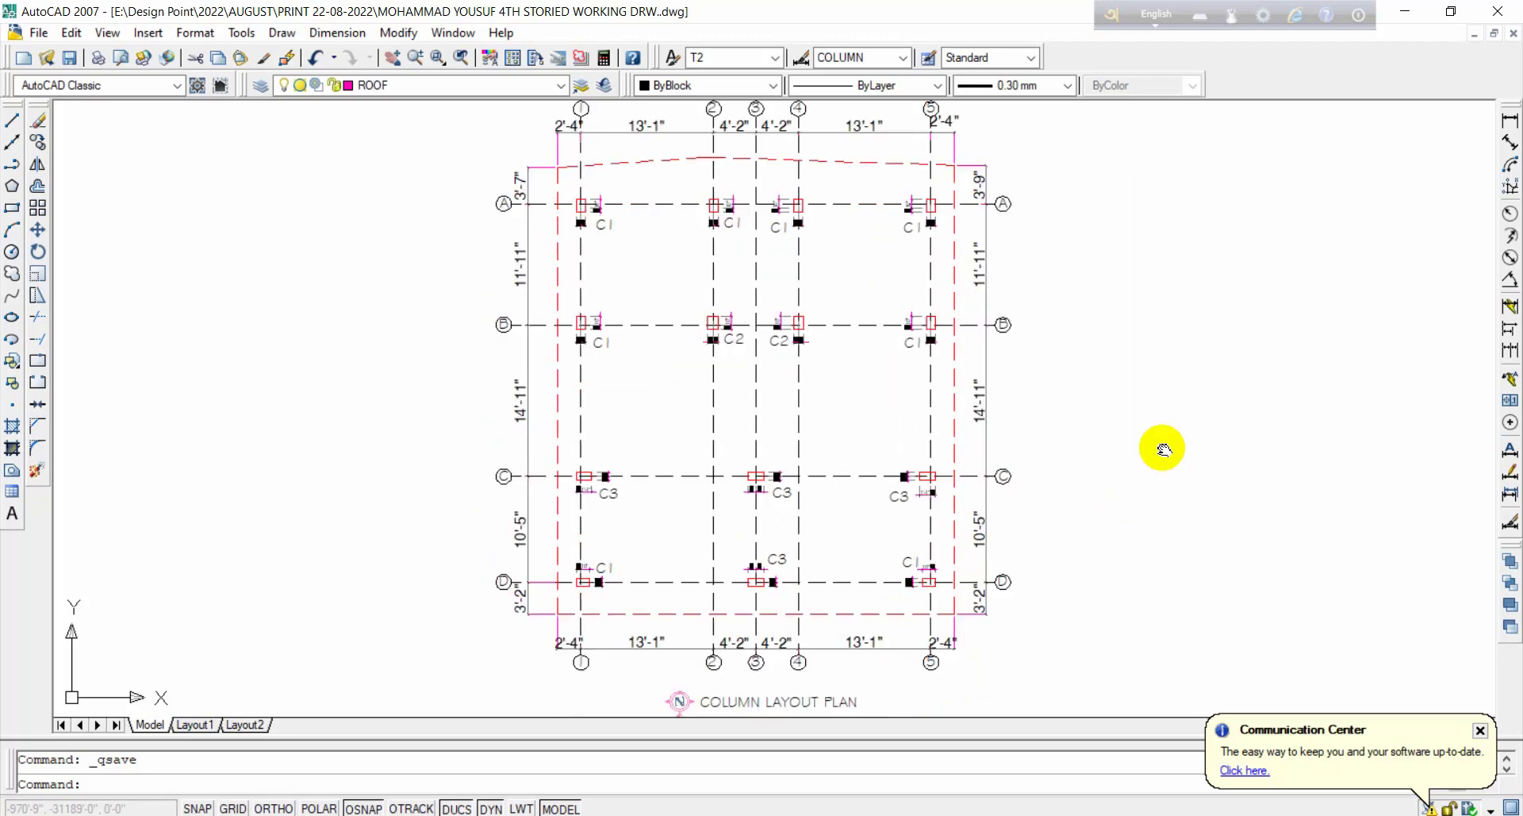
pyautogui.scroll(-3, 1031, 453)
pyautogui.scroll(5, 1105, 500)
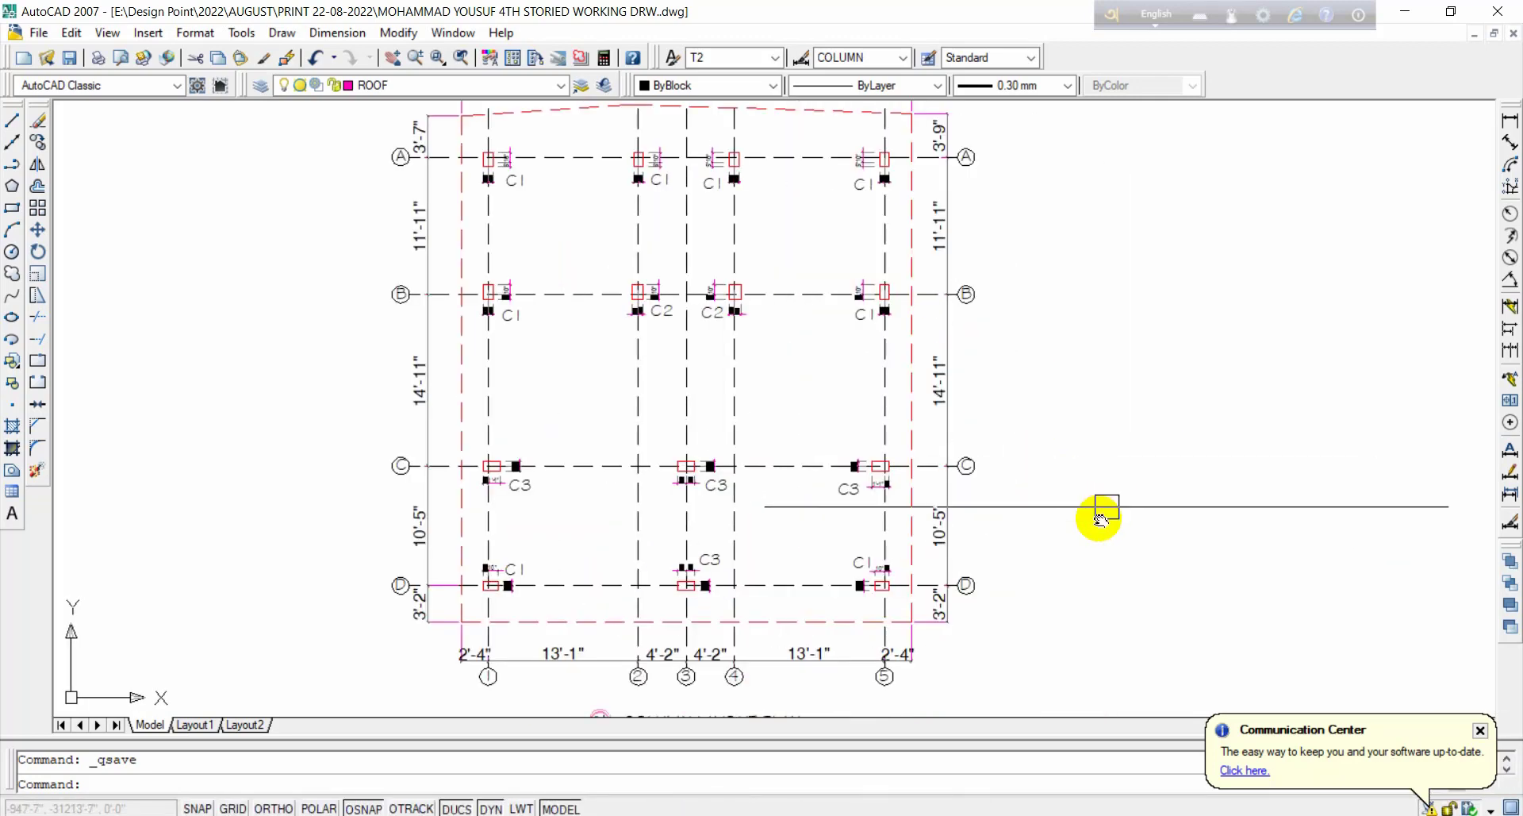
pyautogui.moveTo(1099, 514)
pyautogui.mouseDown(button='middle')
pyautogui.moveTo(1073, 530)
pyautogui.moveTo(1074, 550)
pyautogui.mouseUp(button='middle')
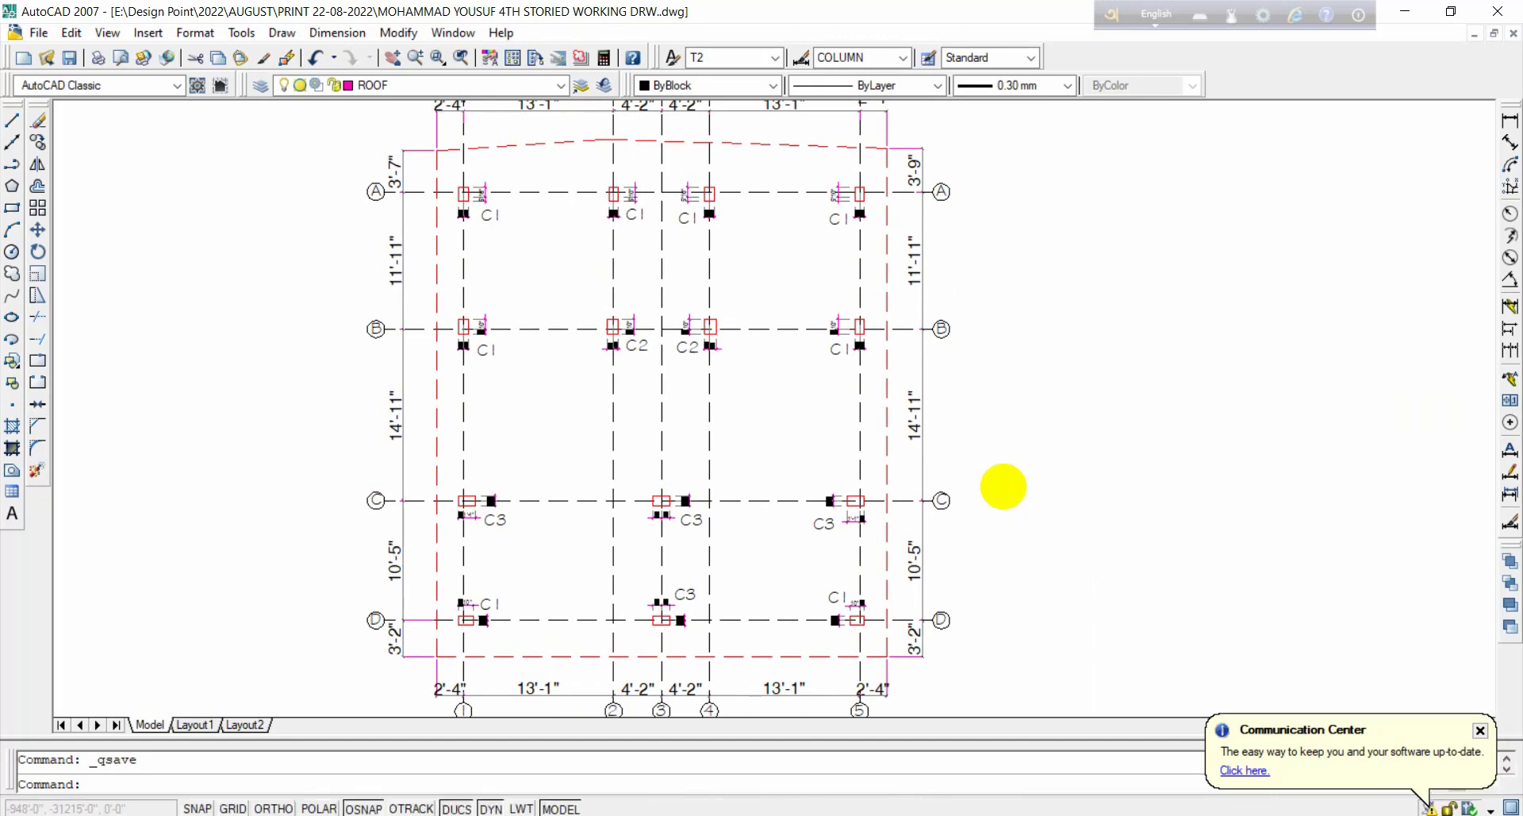
pyautogui.scroll(-4, 1013, 481)
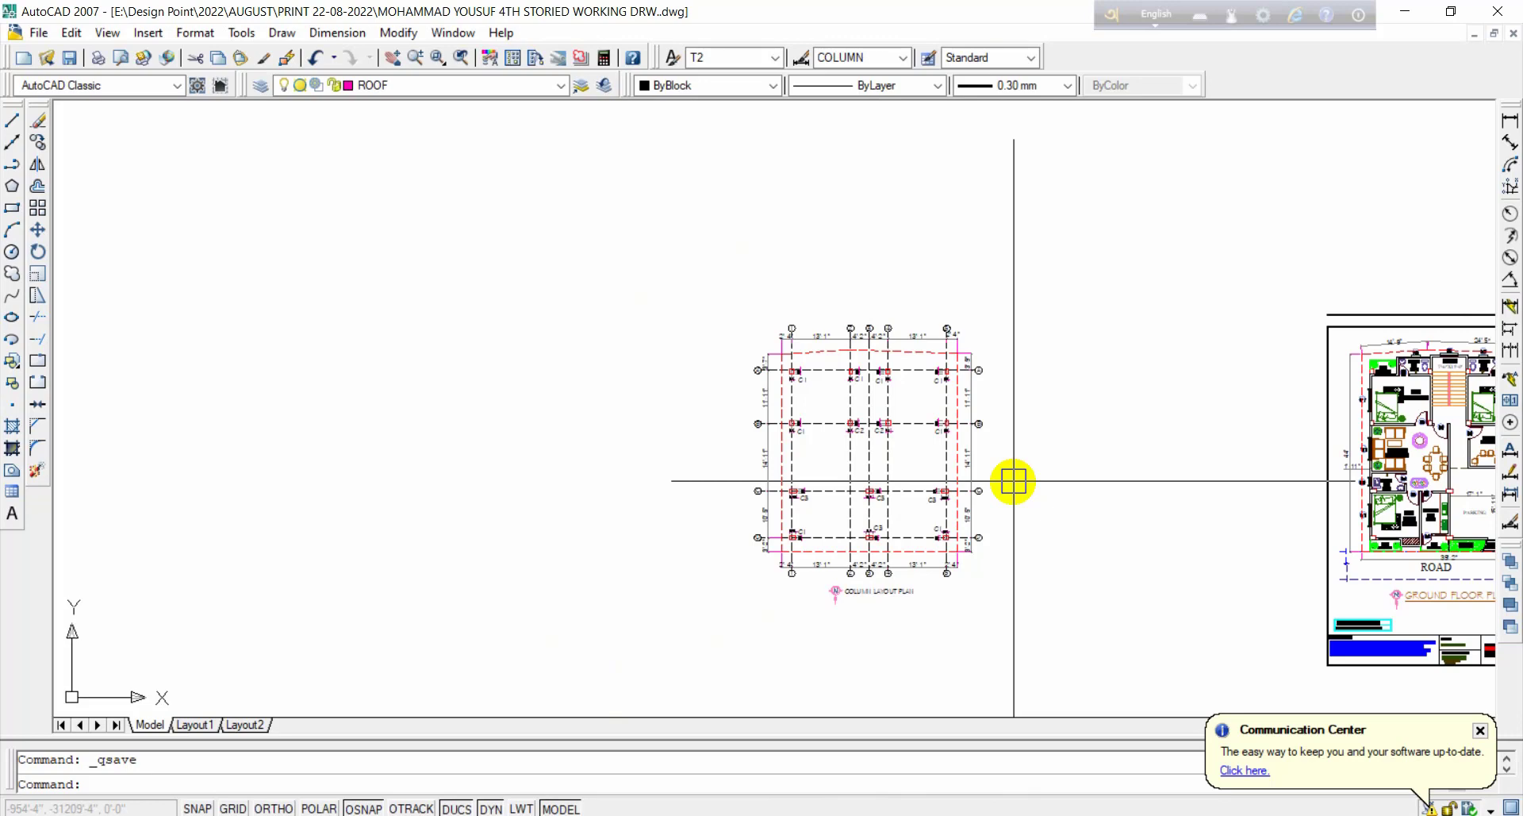
pyautogui.scroll(3, 993, 503)
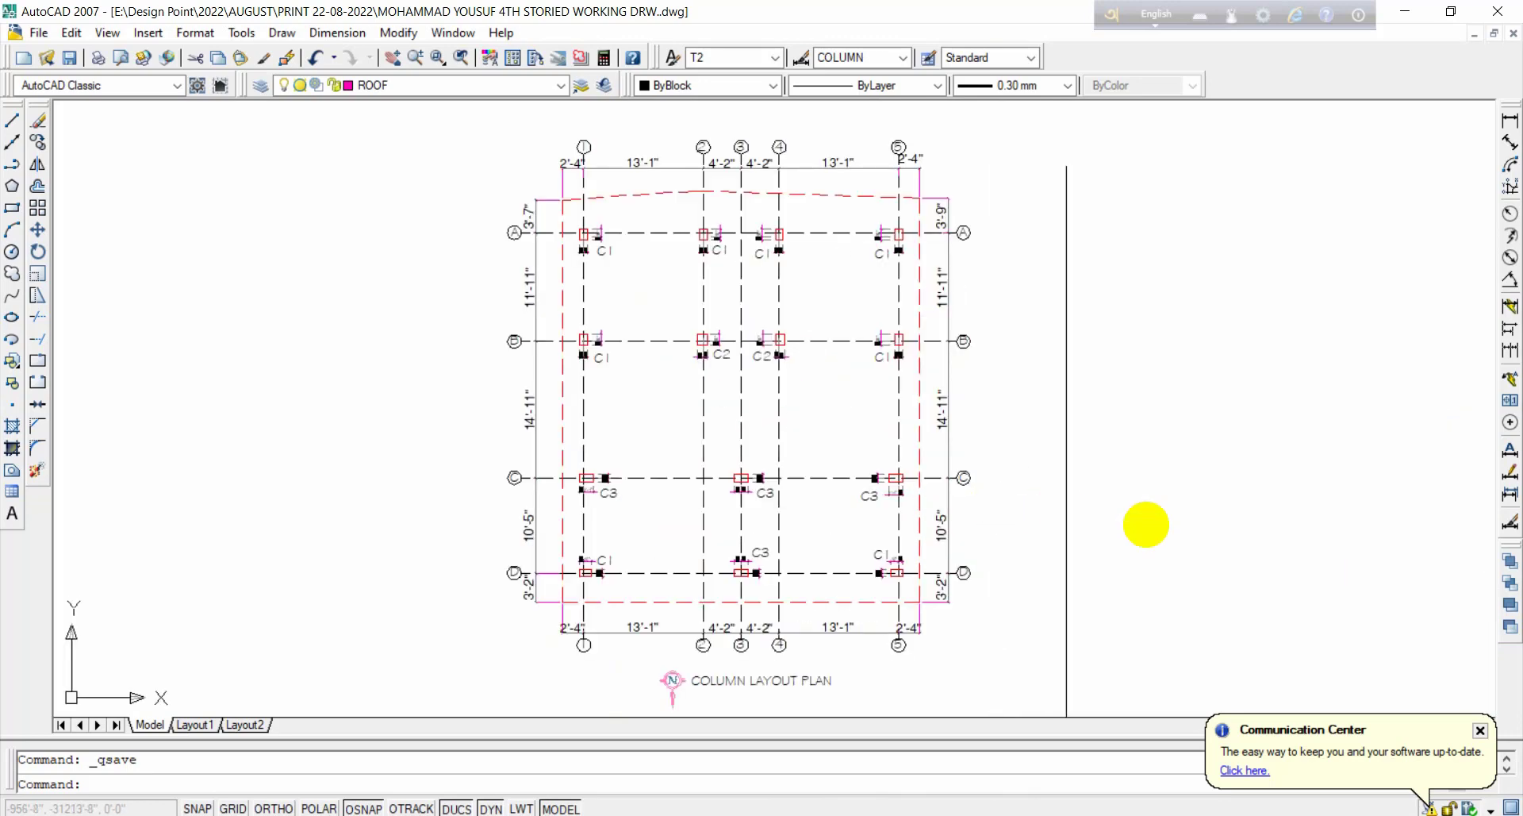
pyautogui.moveTo(1146, 524); pyautogui.dragTo(1025, 569, button='middle')
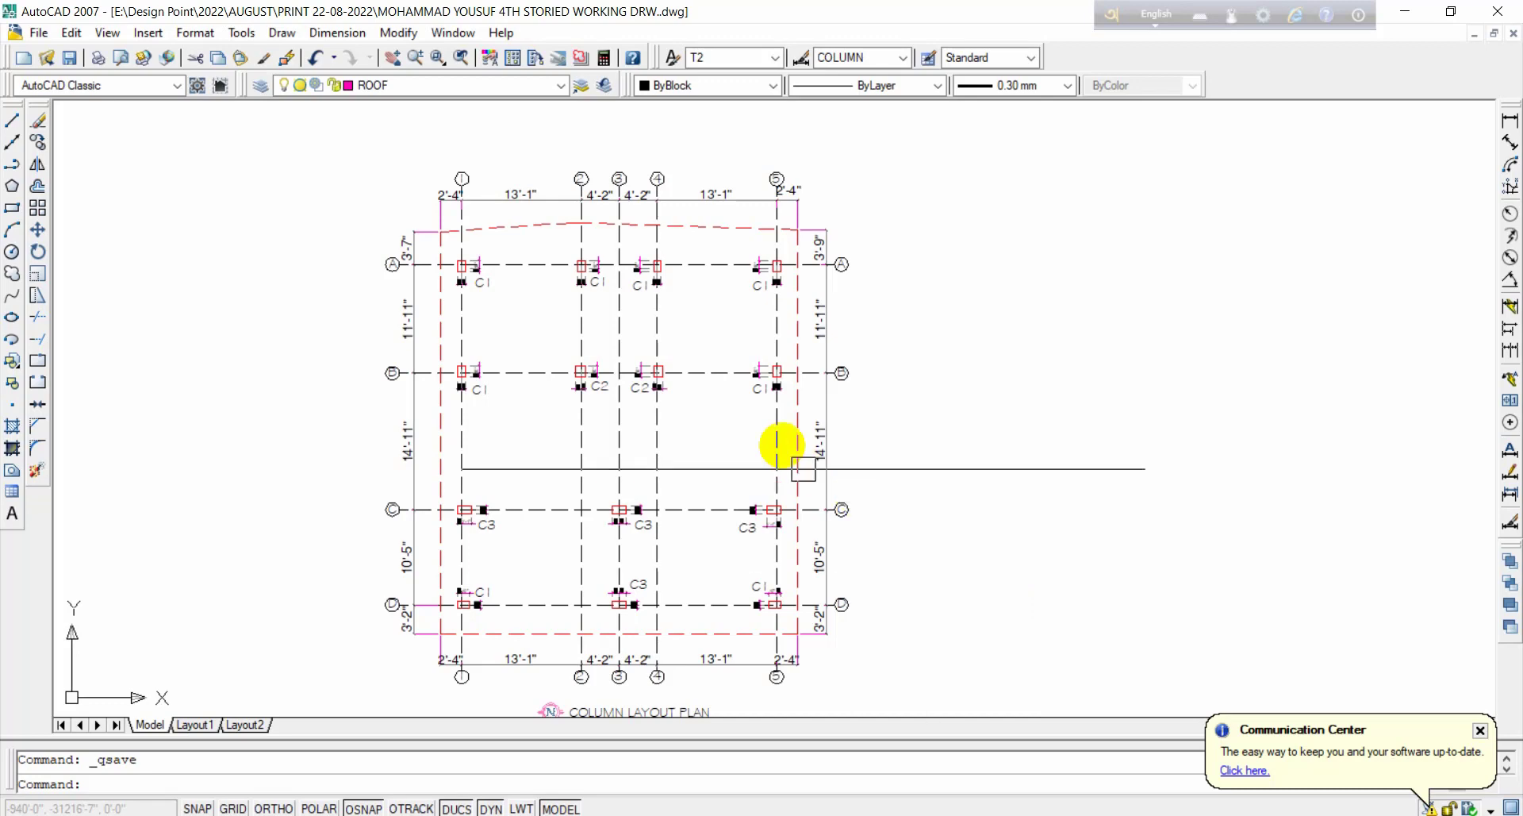
pyautogui.moveTo(933, 448)
pyautogui.mouseDown(button='middle')
pyautogui.moveTo(977, 457)
pyautogui.moveTo(1024, 425)
pyautogui.mouseUp(button='middle')
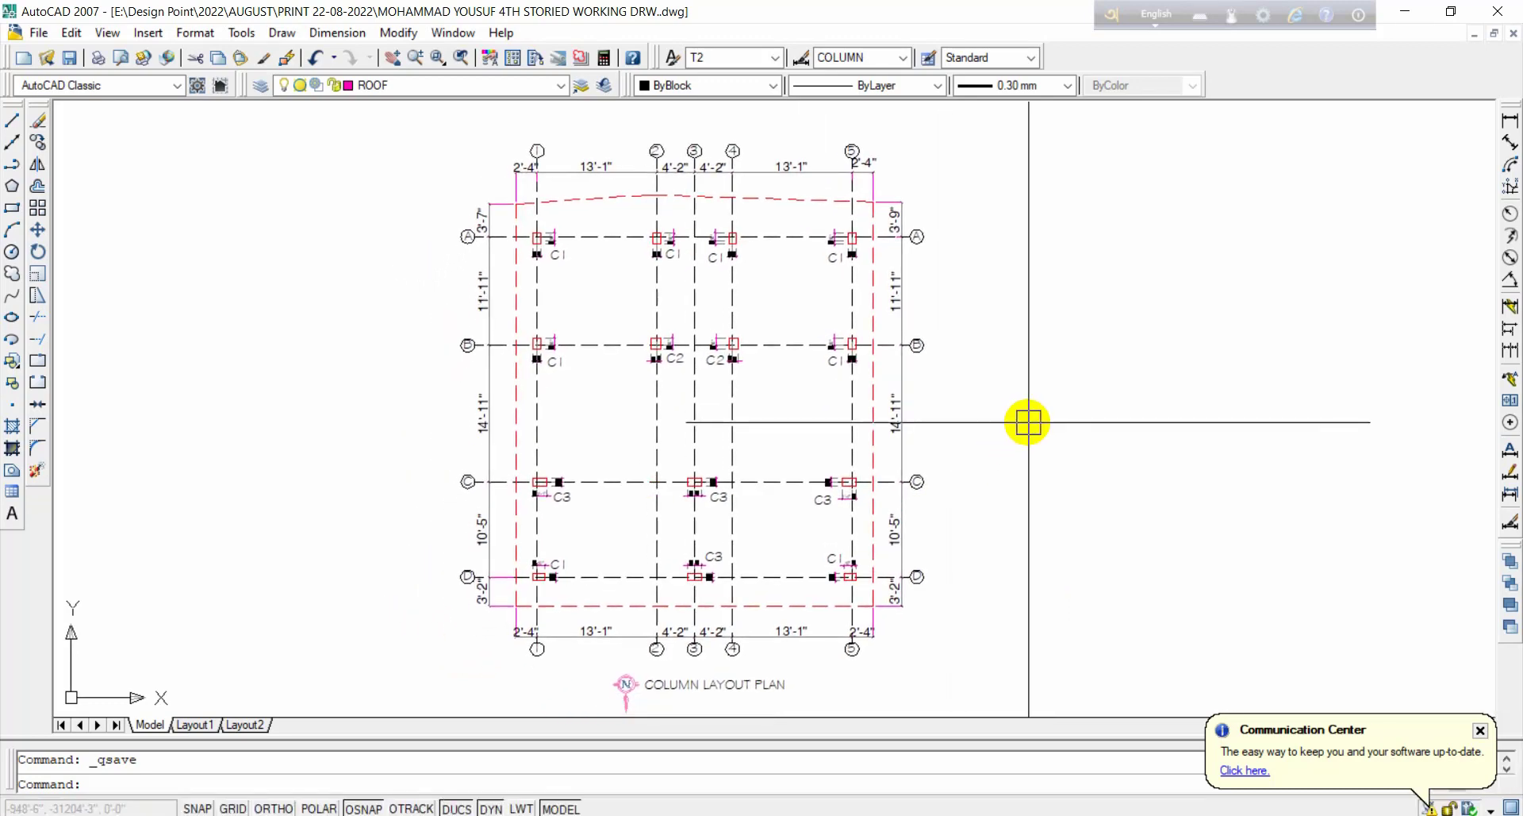